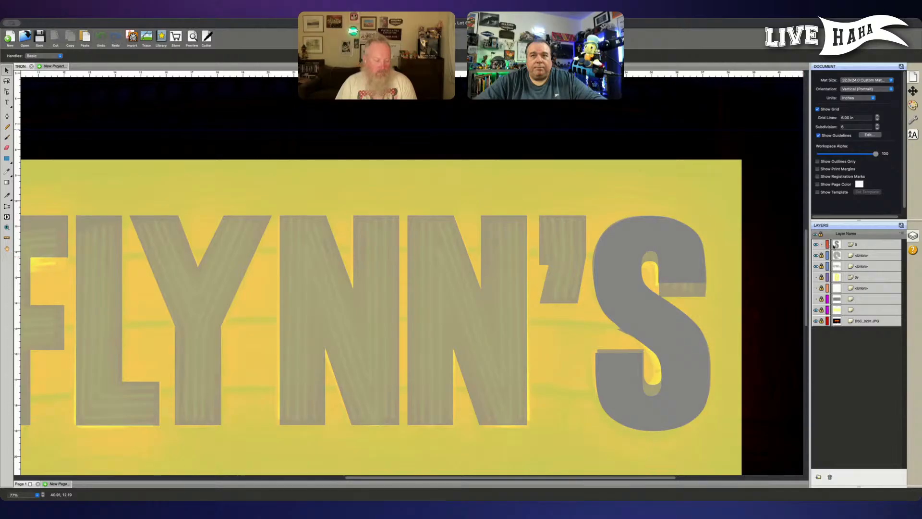
Step: Try to select the nodes along the top edge of the S's lower-left terminal
{"action": "double_click", "coordinate": [857, 245]}
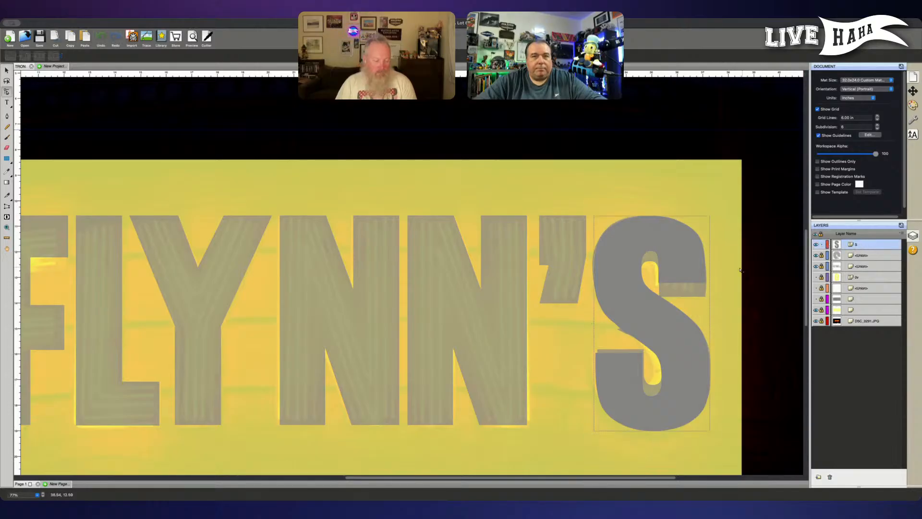
{"action": "left_click_drag", "start_coordinate": [586, 346], "coordinate": [645, 361]}
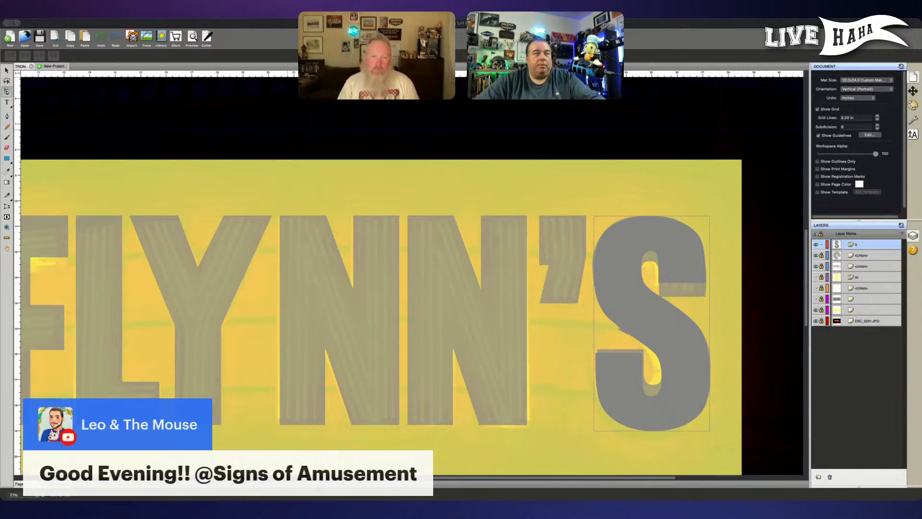
{"action": "left_click", "coordinate": [151, 192]}
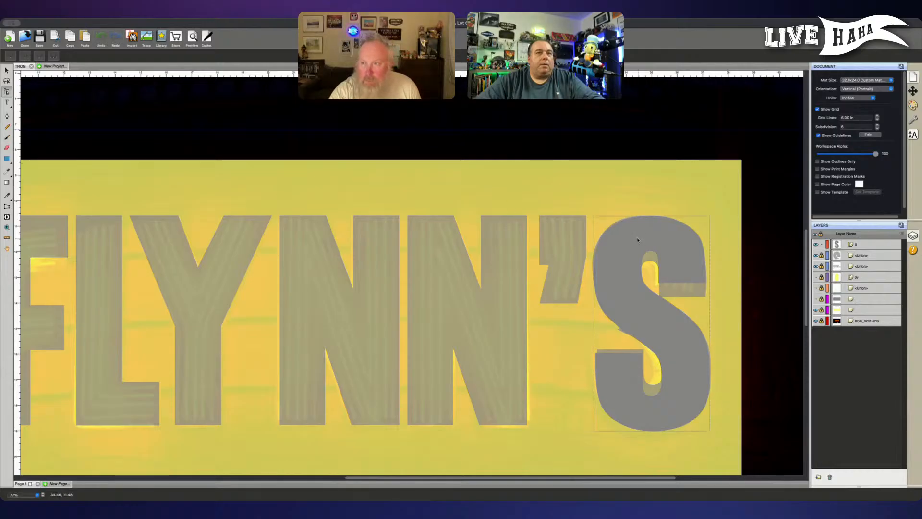
{"action": "left_click", "coordinate": [621, 235]}
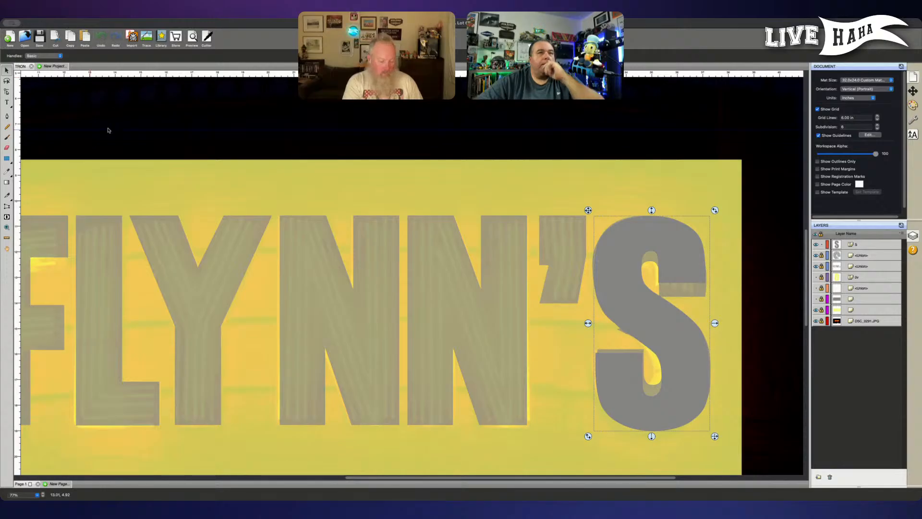
Step: Convert the S lettering to a path, take the path out of its group, and open it for node editing
{"action": "left_click", "coordinate": [108, 130]}
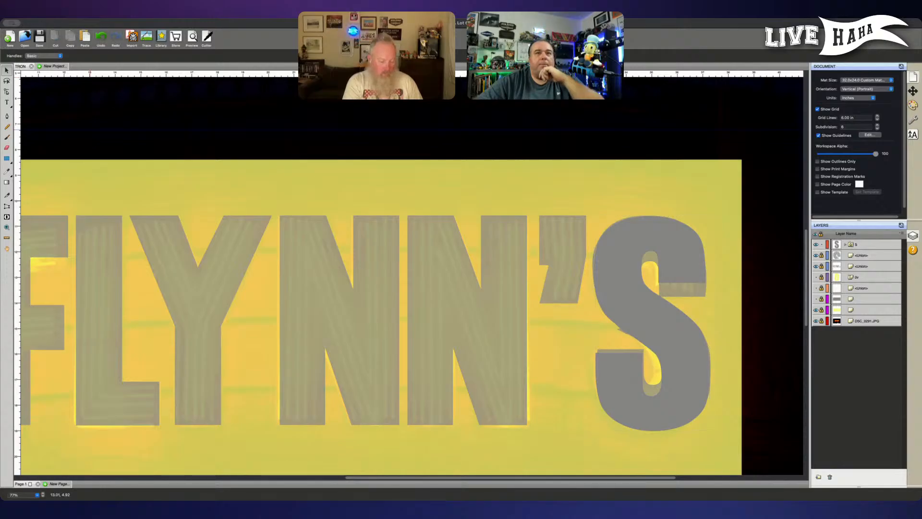
{"action": "left_click", "coordinate": [845, 244]}
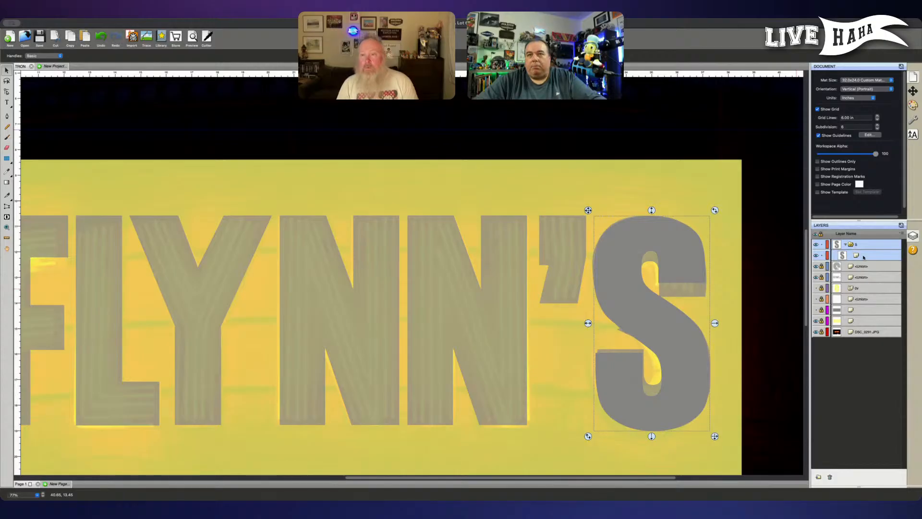
{"action": "mouse_move", "coordinate": [864, 257]}
{"action": "left_mouse_down"}
{"action": "mouse_move", "coordinate": [872, 256]}
{"action": "mouse_move", "coordinate": [865, 244]}
{"action": "left_mouse_up"}
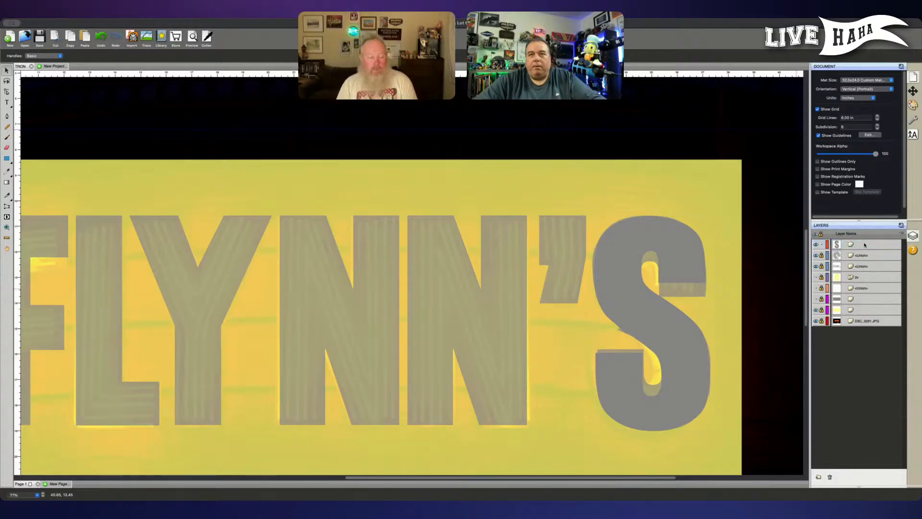
{"action": "left_click", "coordinate": [865, 245]}
{"action": "key", "text": "a"}
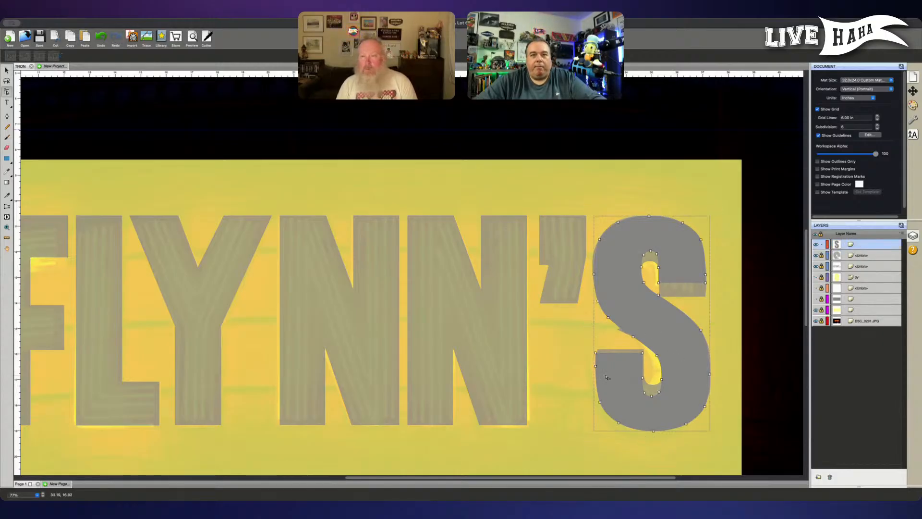
Step: Align the two nodes along the top edge of the S's lower-left terminal with the lettering underneath
{"action": "left_click_drag", "start_coordinate": [584, 350], "coordinate": [647, 362]}
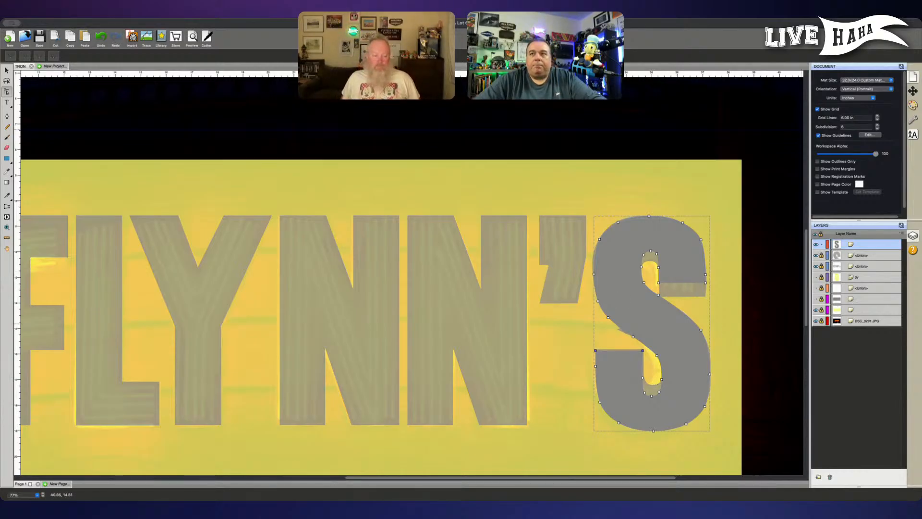
{"action": "left_click", "coordinate": [591, 331]}
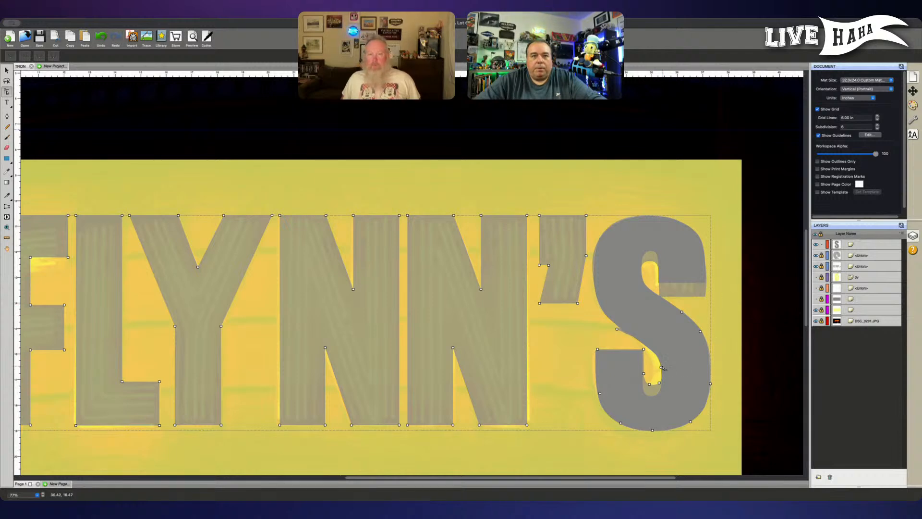
Step: Select the nodes along both edges of the S's diagonal stroke and nudge them slightly downward to match the lettering underneath
{"action": "left_click", "coordinate": [700, 333]}
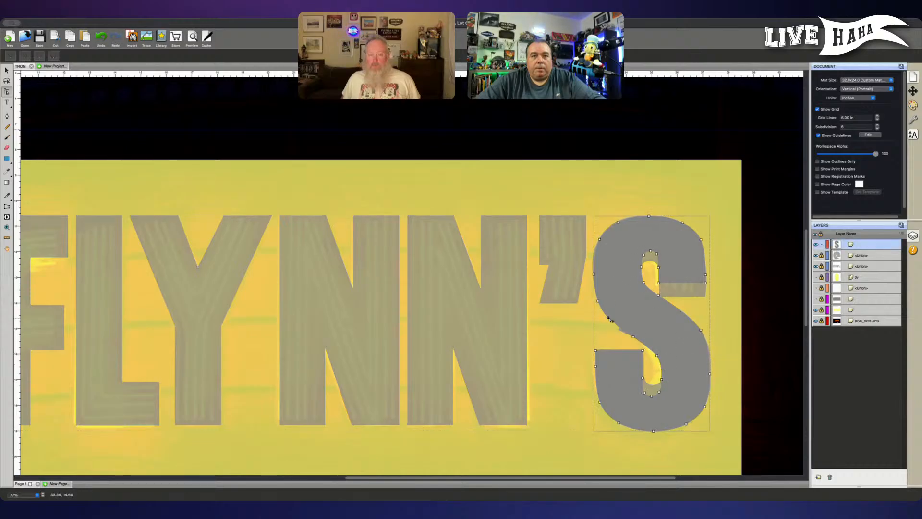
{"action": "left_click_drag", "start_coordinate": [610, 319], "coordinate": [655, 356]}
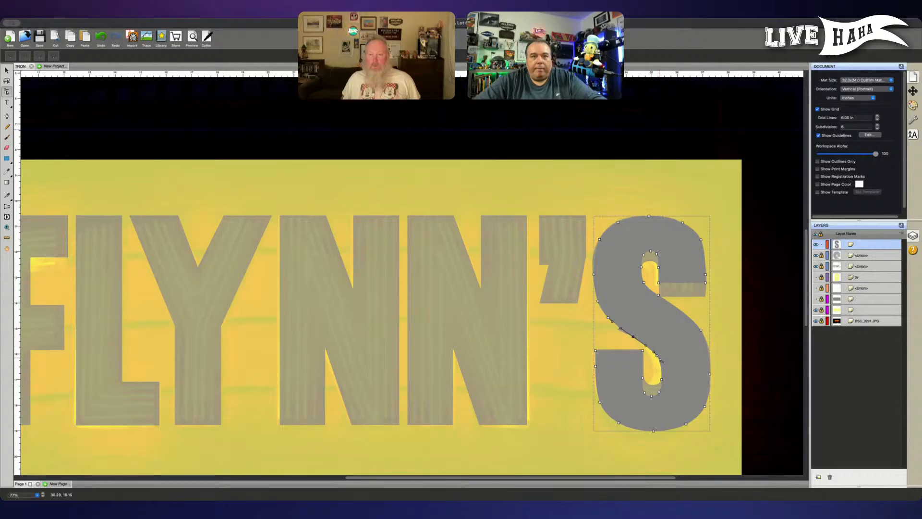
{"action": "left_click", "coordinate": [609, 320]}
{"action": "left_click_drag", "start_coordinate": [660, 299], "coordinate": [687, 329]}
{"action": "left_click", "coordinate": [702, 331]}
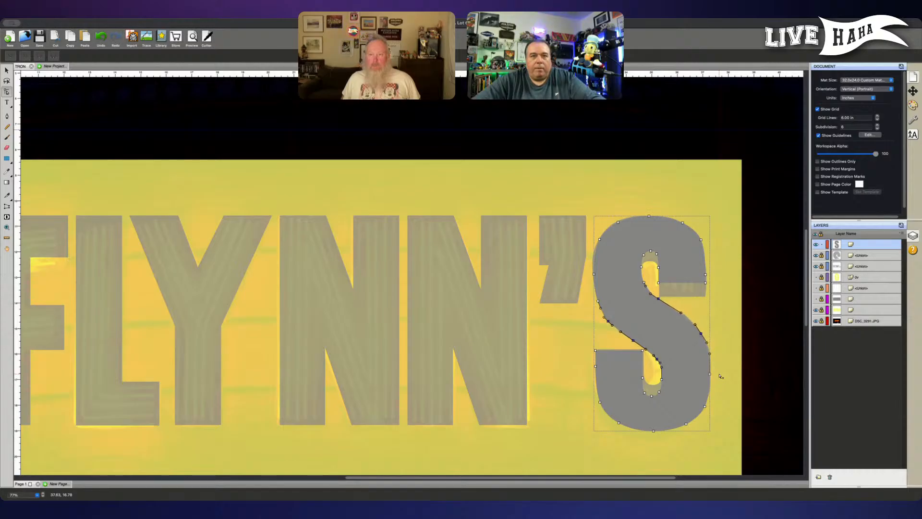
{"action": "left_click", "coordinate": [635, 324]}
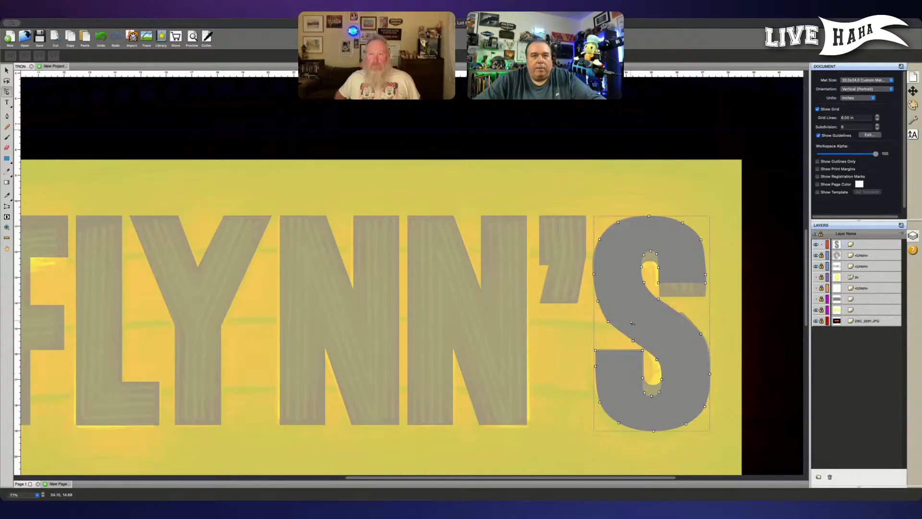
Step: Fine-tune the individual nodes at the ends of the S's diagonal stroke to follow the underlying outline
{"action": "left_click", "coordinate": [609, 322]}
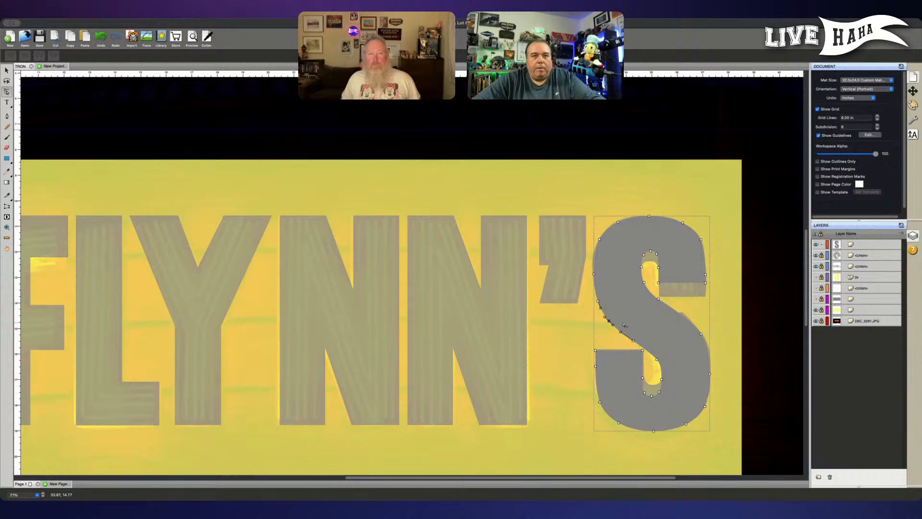
{"action": "left_click", "coordinate": [659, 299]}
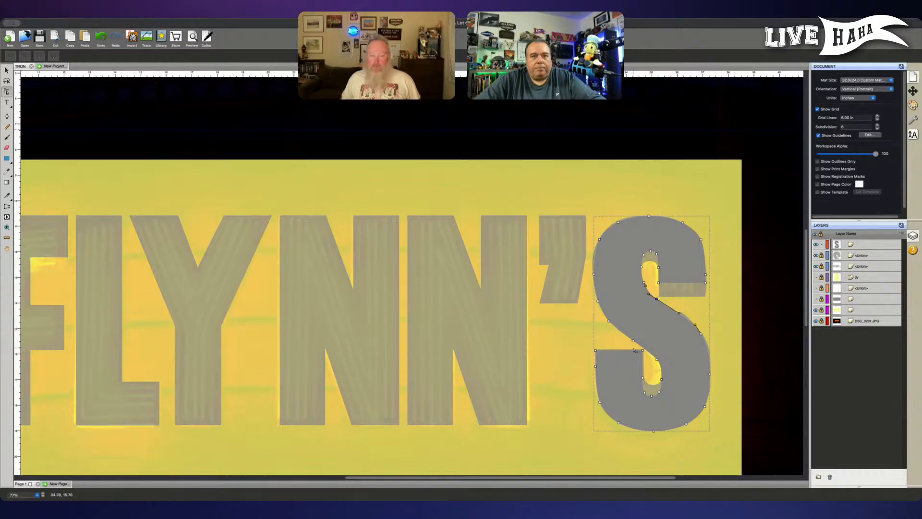
{"action": "left_click_drag", "start_coordinate": [673, 333], "coordinate": [639, 348]}
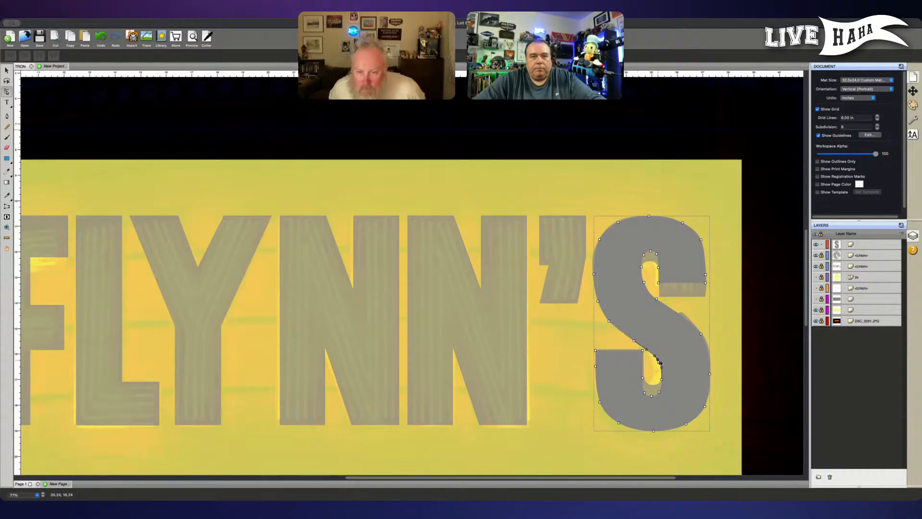
Step: Lower the two bottom-edge nodes of the S's upper-right terminal to meet the terminal edge of the lettering underneath
{"action": "left_click", "coordinate": [658, 283]}
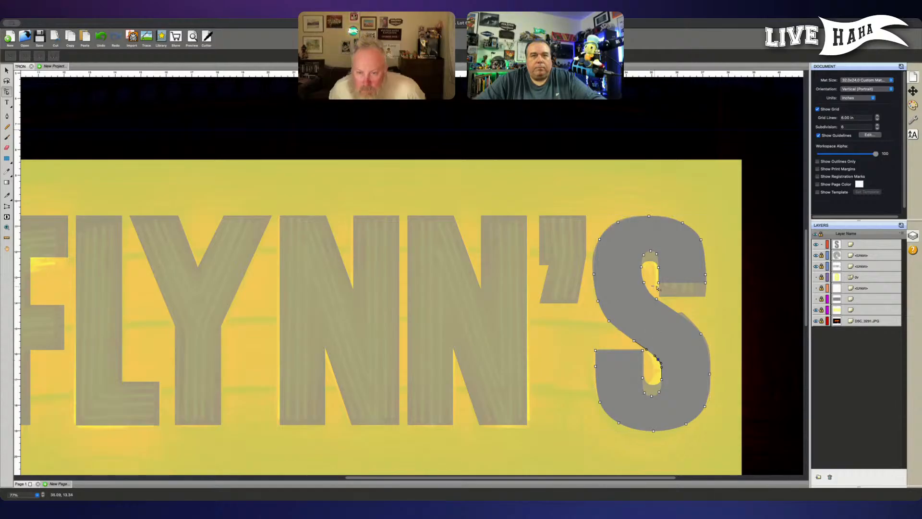
{"action": "key", "text": "Down"}
{"action": "key", "text": "Down"}
{"action": "key", "text": "Down"}
{"action": "key", "text": "Down"}
{"action": "key", "text": "Down"}
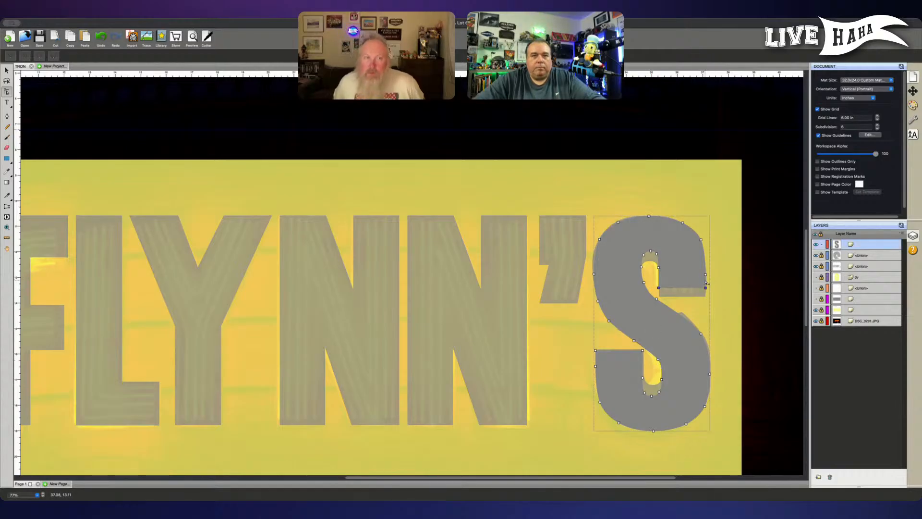
{"action": "key", "text": "Down"}
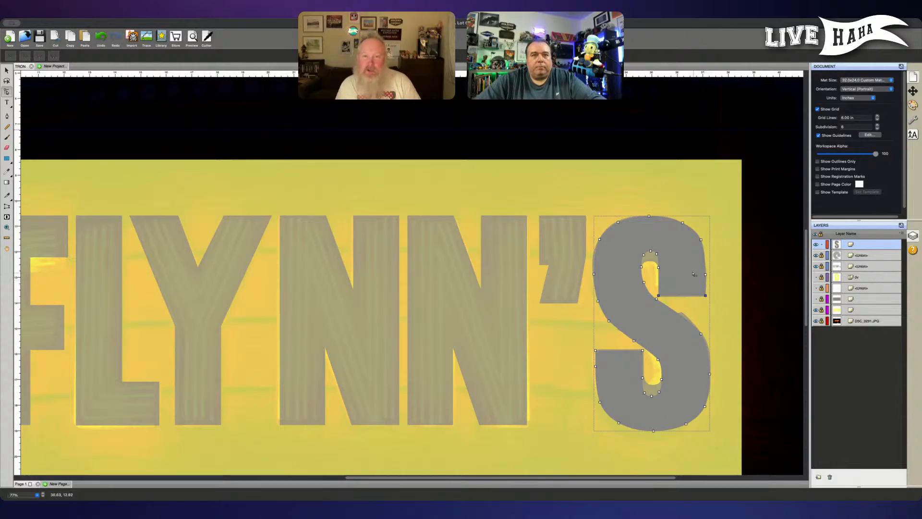
Step: Lower the arc nodes of the S's upper inner opening to match the underlying curve
{"action": "left_click_drag", "start_coordinate": [665, 248], "coordinate": [632, 275]}
{"action": "key", "text": "Down"}
{"action": "key", "text": "Down"}
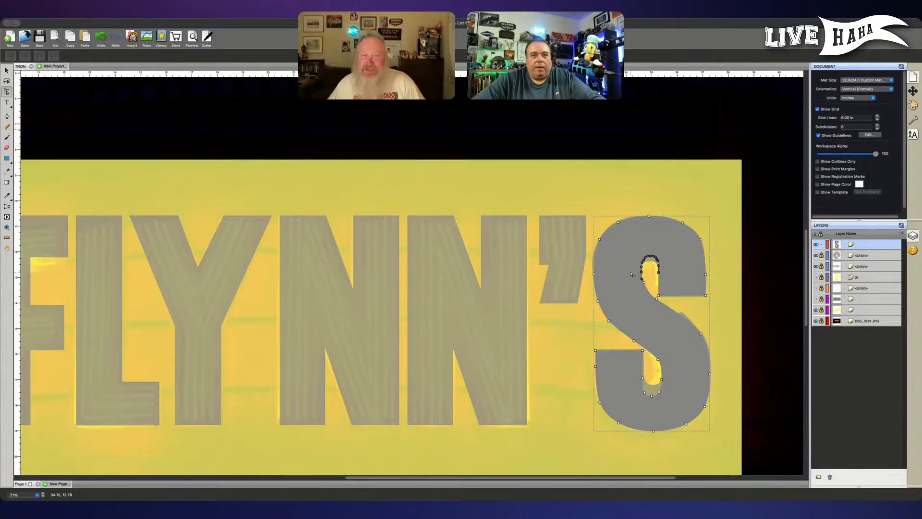
{"action": "key", "text": "Down"}
{"action": "key", "text": "Down"}
{"action": "key", "text": "Down"}
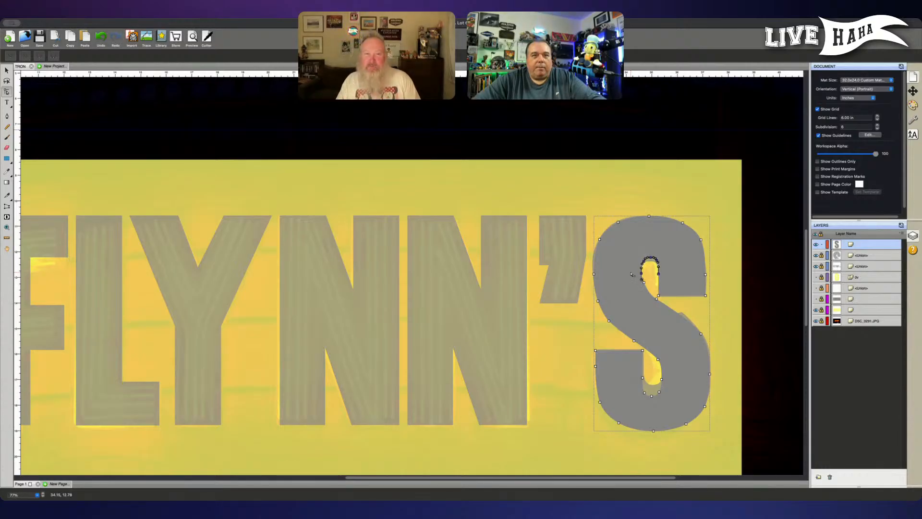
{"action": "key", "text": "Up"}
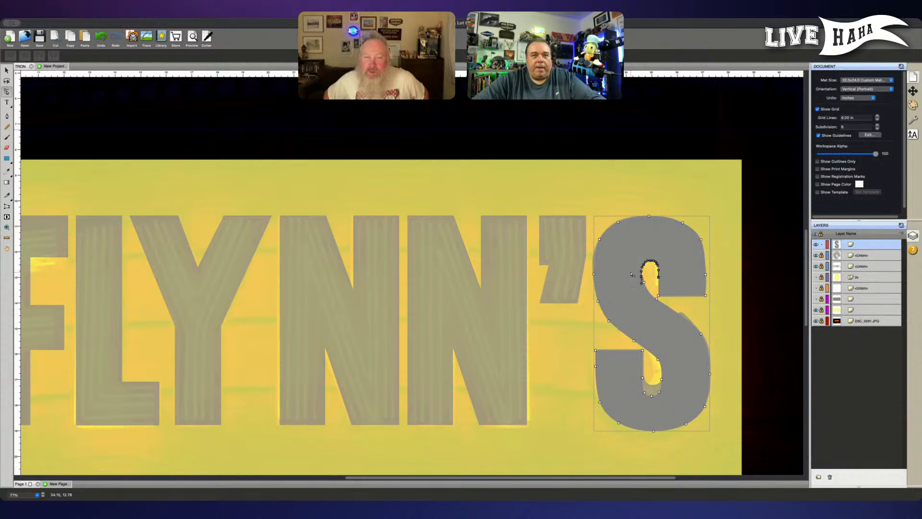
{"action": "left_click", "coordinate": [632, 275]}
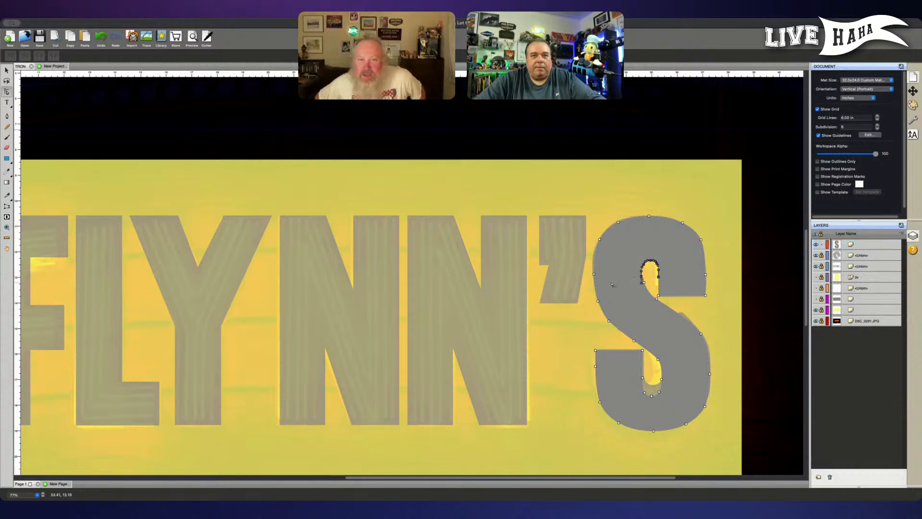
{"action": "left_click", "coordinate": [644, 282]}
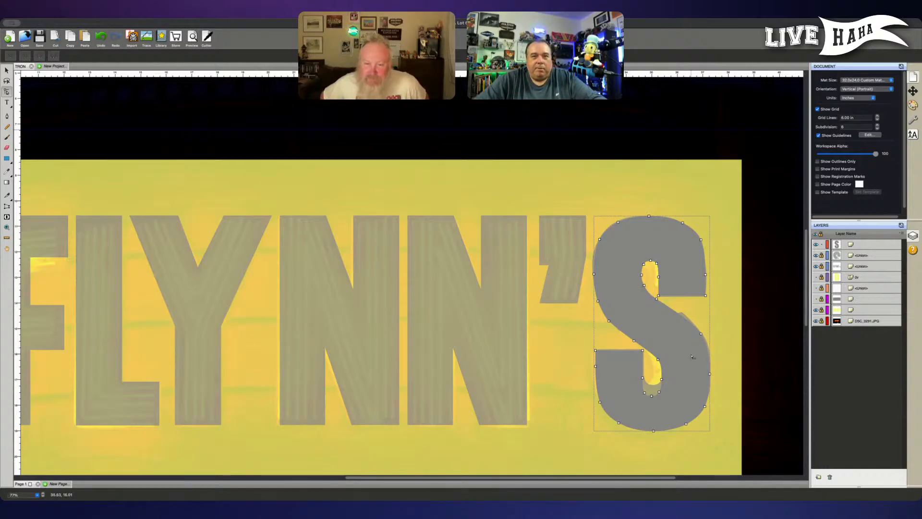
Step: Raise the arc nodes of the S's lower inner opening to match the underlying curve, and deselect them
{"action": "left_click_drag", "start_coordinate": [632, 405], "coordinate": [680, 380]}
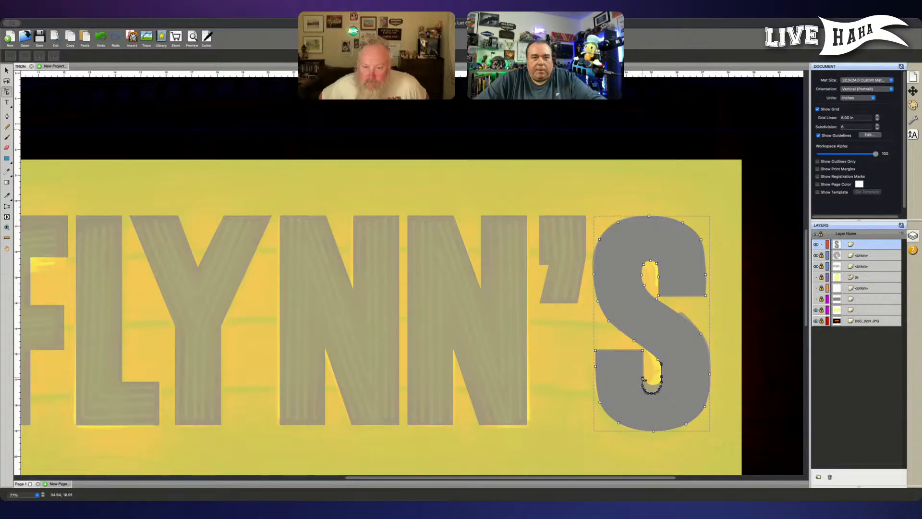
{"action": "key", "text": "Up"}
{"action": "key", "text": "Up"}
{"action": "key", "text": "Up"}
{"action": "key", "text": "Up"}
{"action": "key", "text": "Up"}
{"action": "key", "text": "Up"}
{"action": "key", "text": "Up"}
{"action": "key", "text": "Up"}
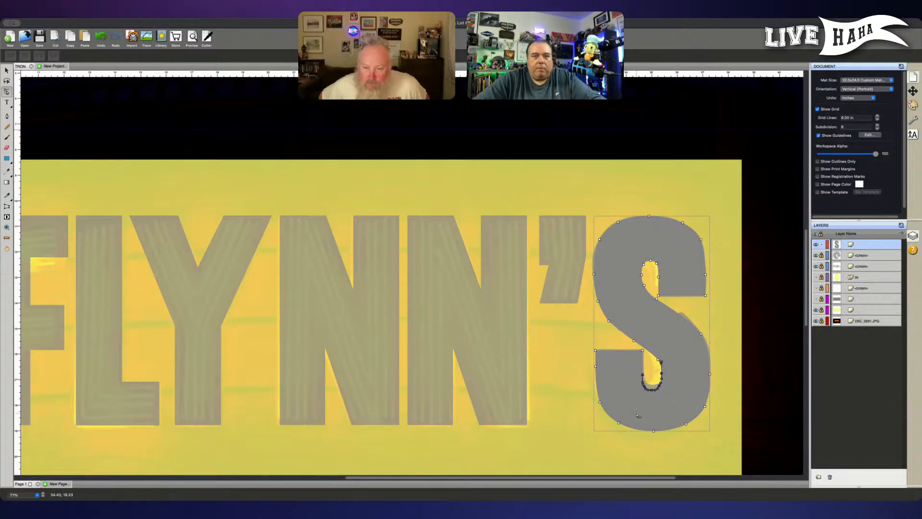
{"action": "key", "text": "Up"}
{"action": "key", "text": "Up"}
{"action": "key", "text": "Up"}
{"action": "key", "text": "Up"}
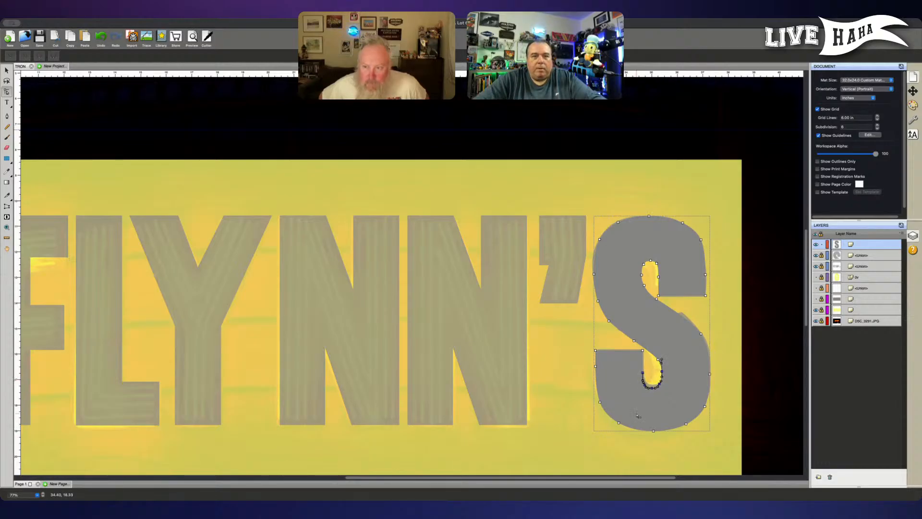
{"action": "key", "text": "Up"}
{"action": "key", "text": "Up"}
{"action": "key", "text": "Up"}
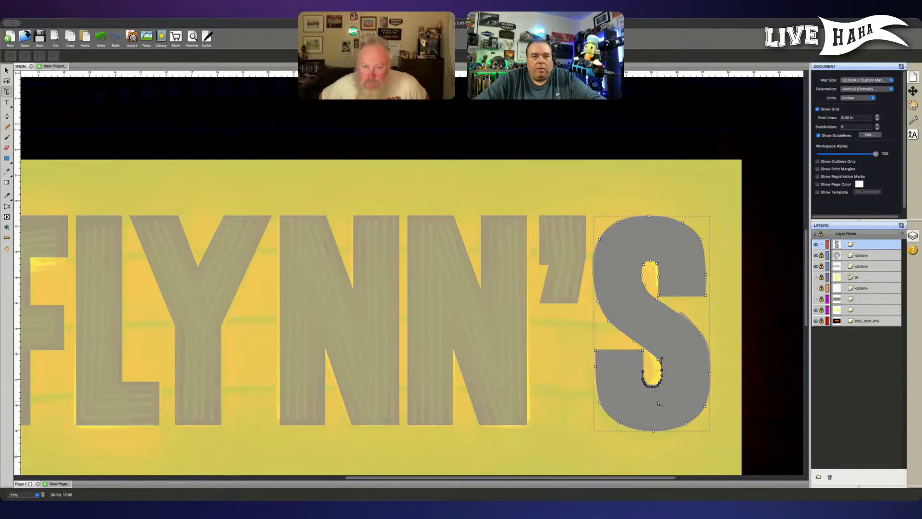
{"action": "left_click", "coordinate": [668, 405]}
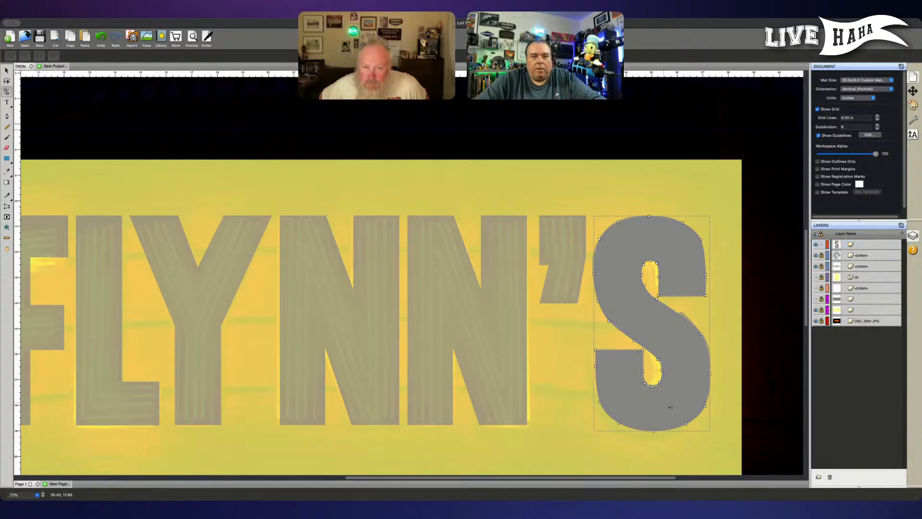
Step: Refine the curve at the right-hand node of the S's lower inner opening, and deselect the path
{"action": "left_click", "coordinate": [662, 370]}
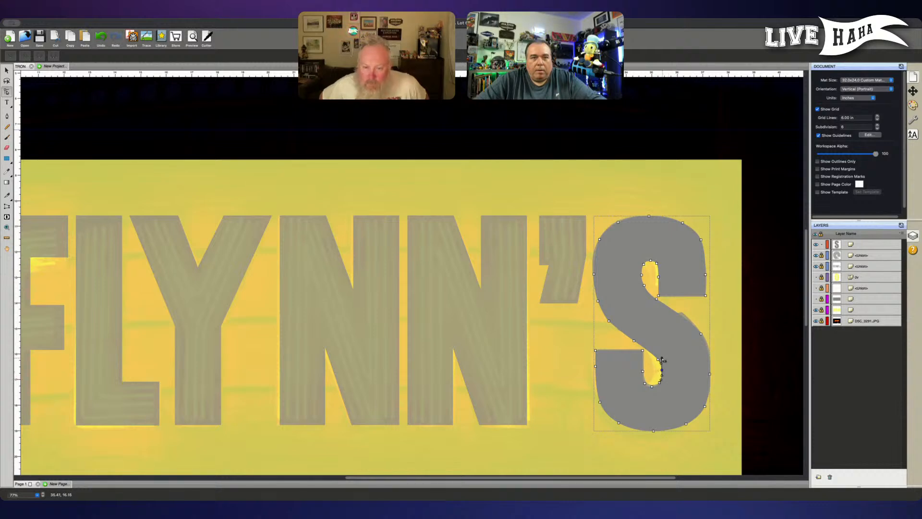
{"action": "left_click_drag", "start_coordinate": [662, 360], "coordinate": [662, 376]}
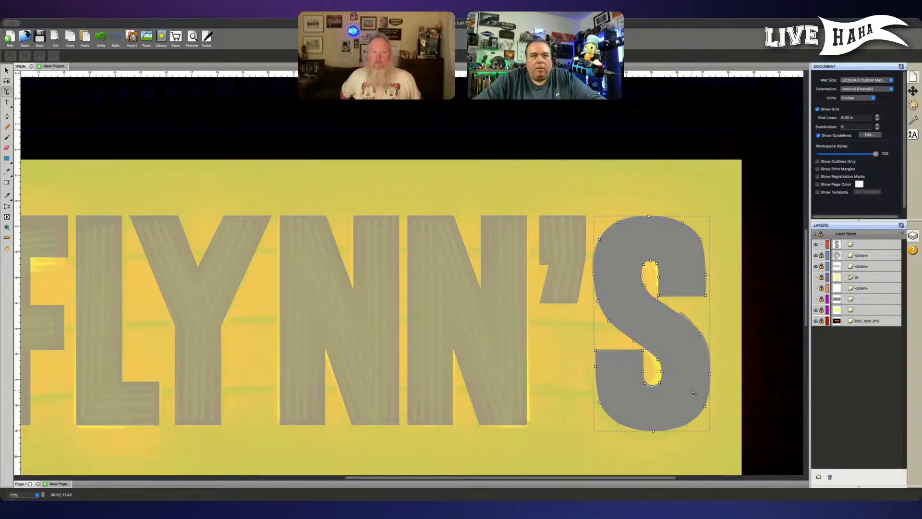
{"action": "left_click", "coordinate": [779, 318]}
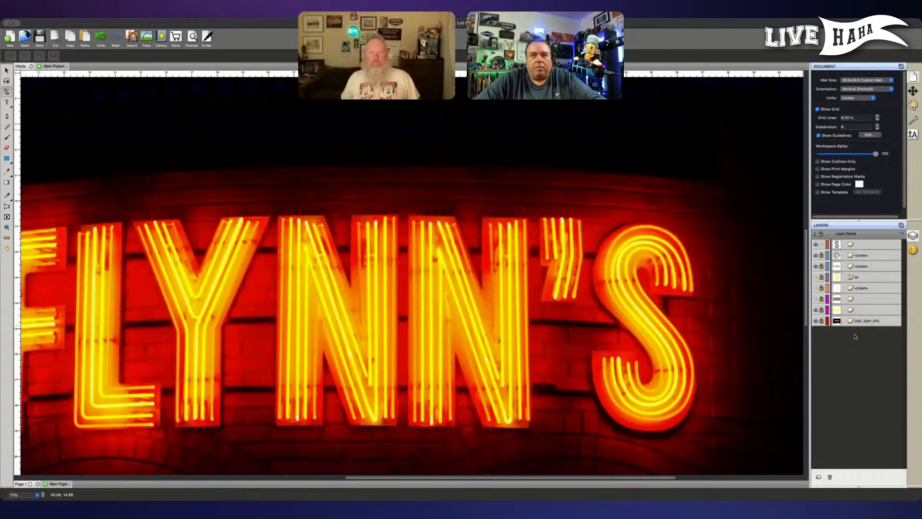
Step: Switch to the Selection Tool and hide the layer directly below the edited S
{"action": "key", "text": "v"}
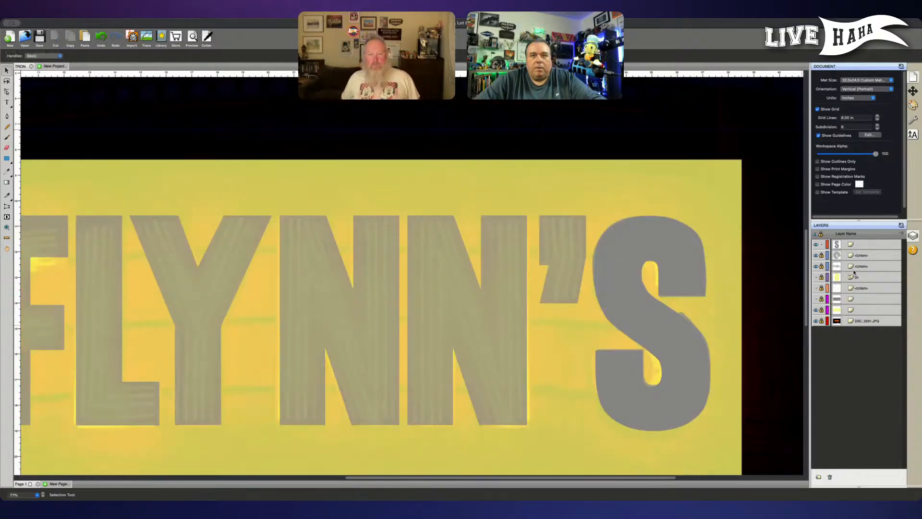
{"action": "left_click", "coordinate": [816, 255]}
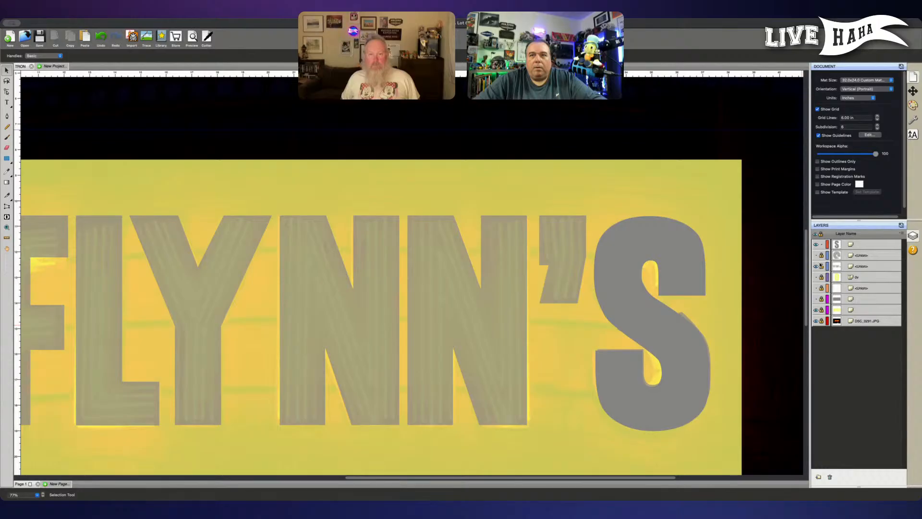
Step: Hide the redrawn S, unlock the main lettering layer, and show and delete the separate shape forming the old S's upper half
{"action": "left_click", "coordinate": [816, 245]}
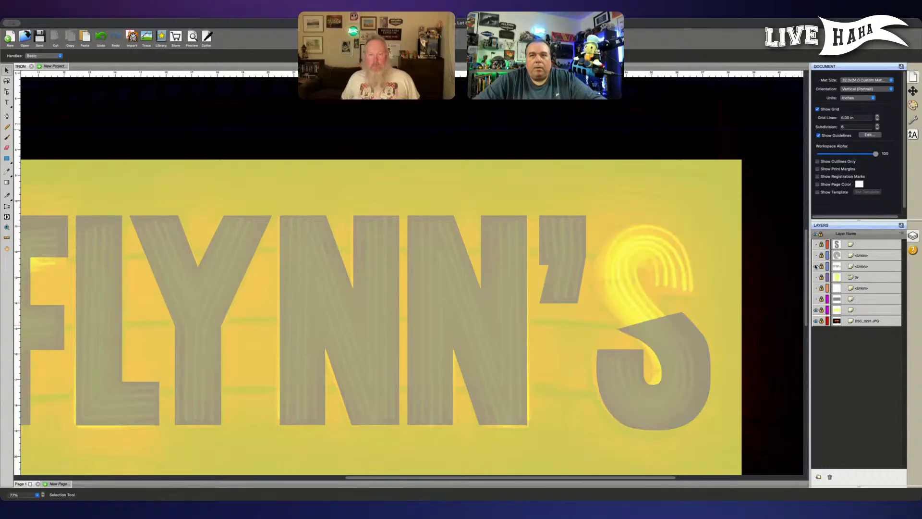
{"action": "left_click", "coordinate": [815, 266]}
{"action": "left_click", "coordinate": [816, 266]}
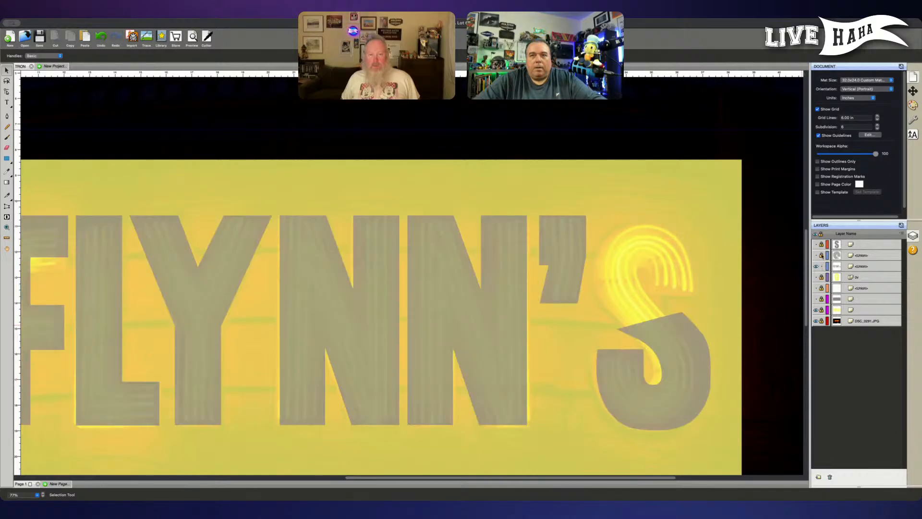
{"action": "left_click", "coordinate": [816, 255]}
{"action": "left_click", "coordinate": [870, 255]}
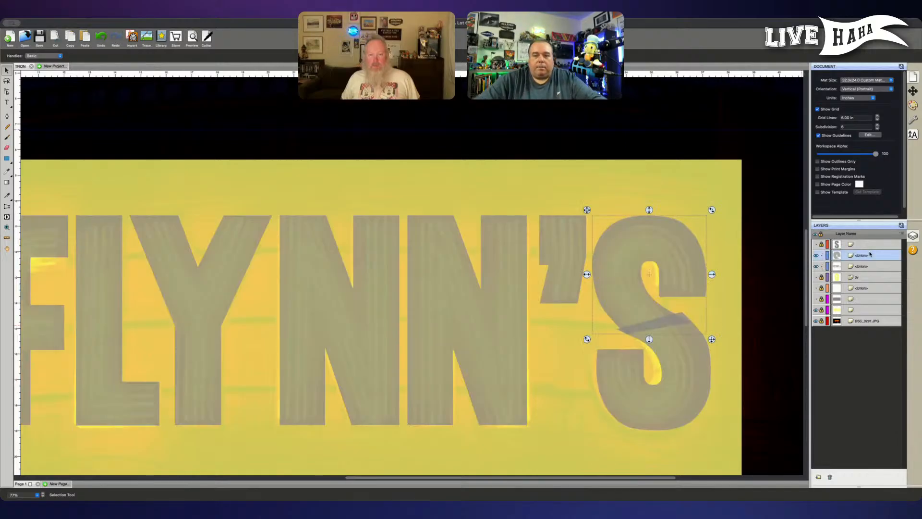
{"action": "key", "text": "Delete"}
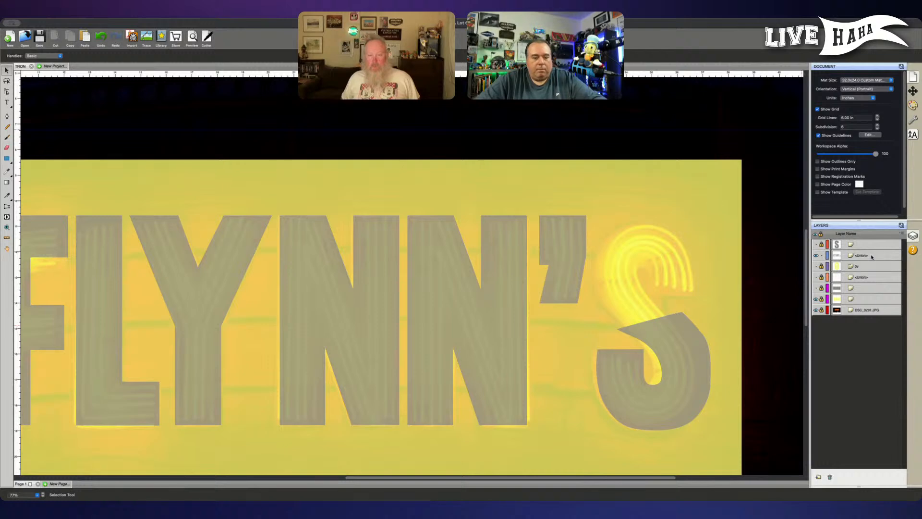
Step: Remove the old lower half of the S from the main lettering path, leaving the other letters and the apostrophe
{"action": "left_click", "coordinate": [872, 256]}
{"action": "key", "text": "a"}
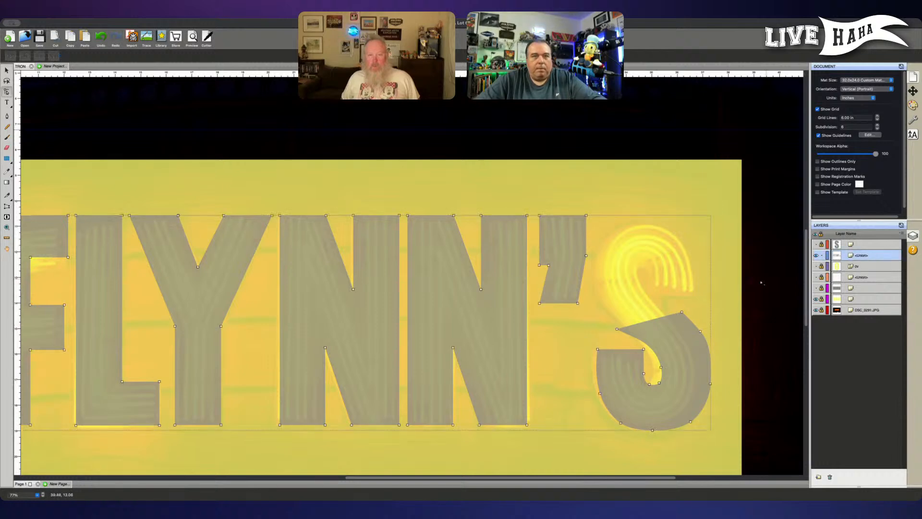
{"action": "left_click", "coordinate": [682, 314]}
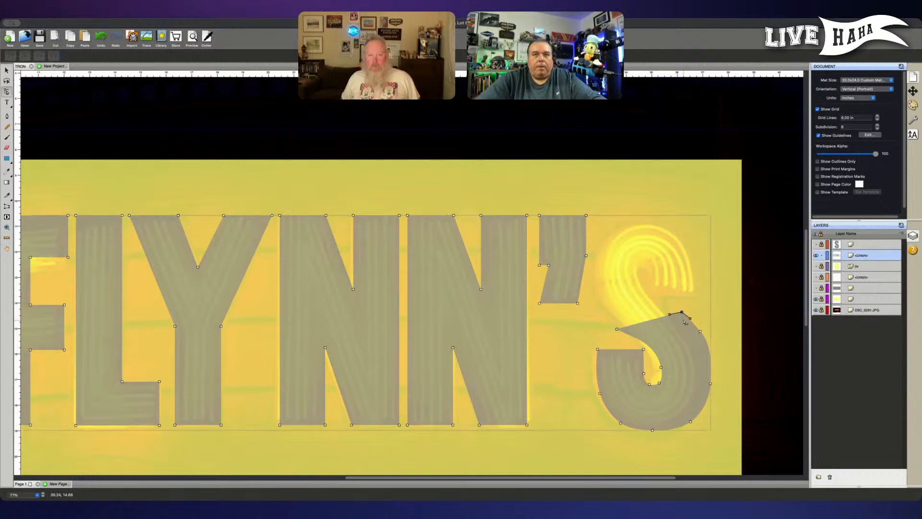
{"action": "key", "text": "Delete"}
{"action": "key", "text": "Delete"}
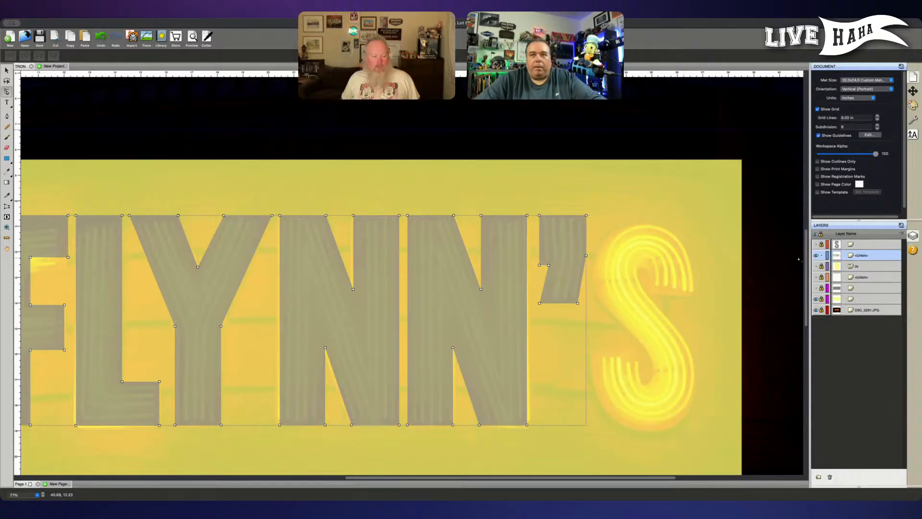
Step: Show and unlock the redrawn S layer again, and select the S
{"action": "left_click", "coordinate": [816, 244]}
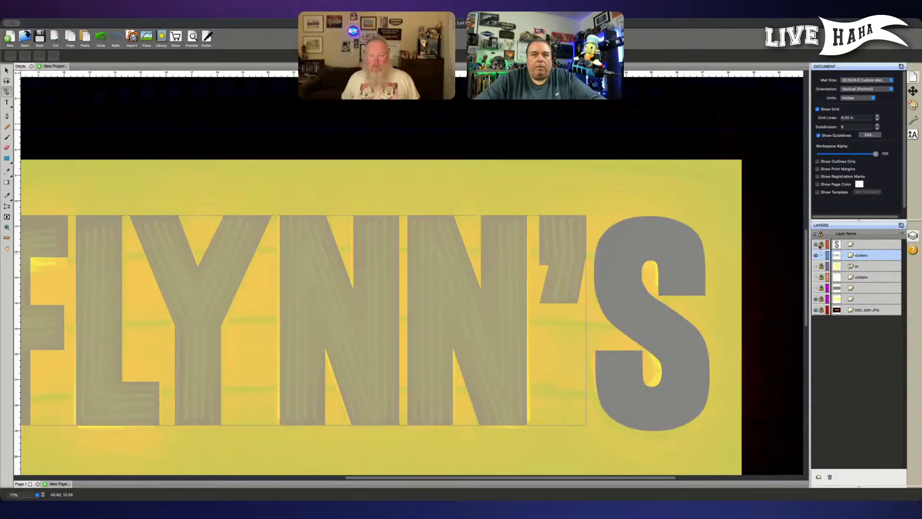
{"action": "left_click", "coordinate": [861, 263]}
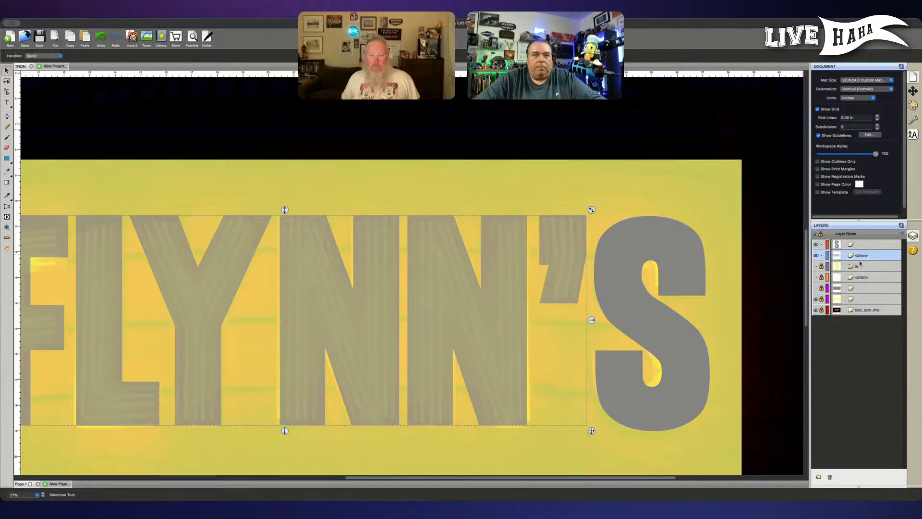
{"action": "left_click", "coordinate": [650, 312]}
Step: Smooth the curve along the inner edge of the S's upper opening where it runs into the diagonal, and deselect the path
{"action": "key", "text": "super+equal"}
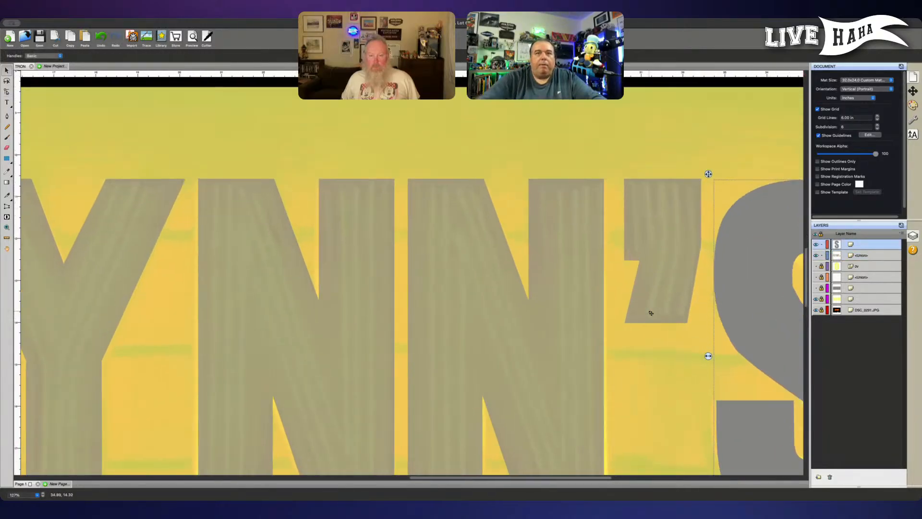
{"action": "scroll", "coordinate": [594, 248], "scroll_direction": "right", "scroll_amount": 5}
{"action": "scroll", "coordinate": [592, 253], "scroll_direction": "down", "scroll_amount": 2}
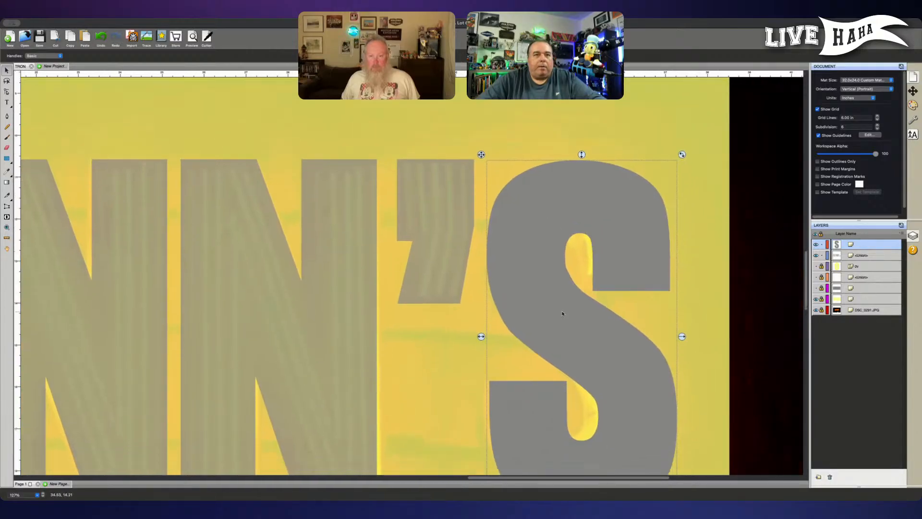
{"action": "double_click", "coordinate": [566, 272]}
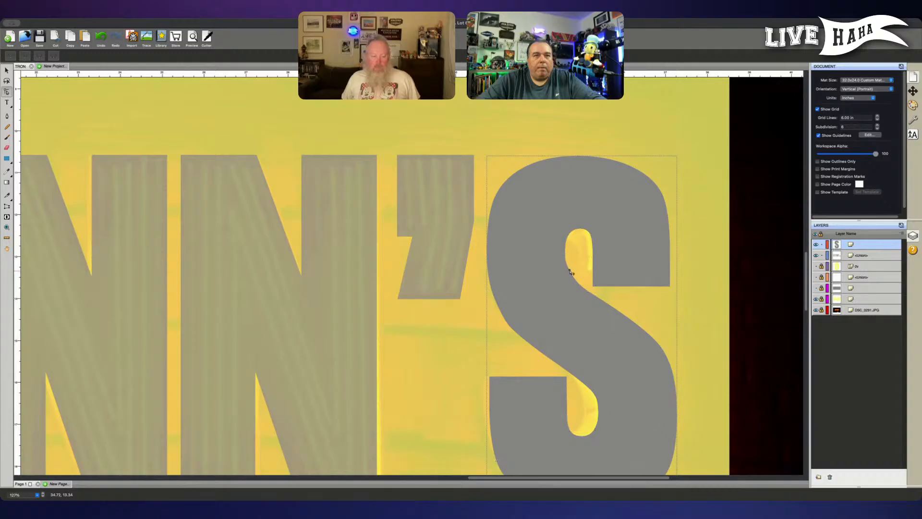
{"action": "left_click", "coordinate": [563, 280]}
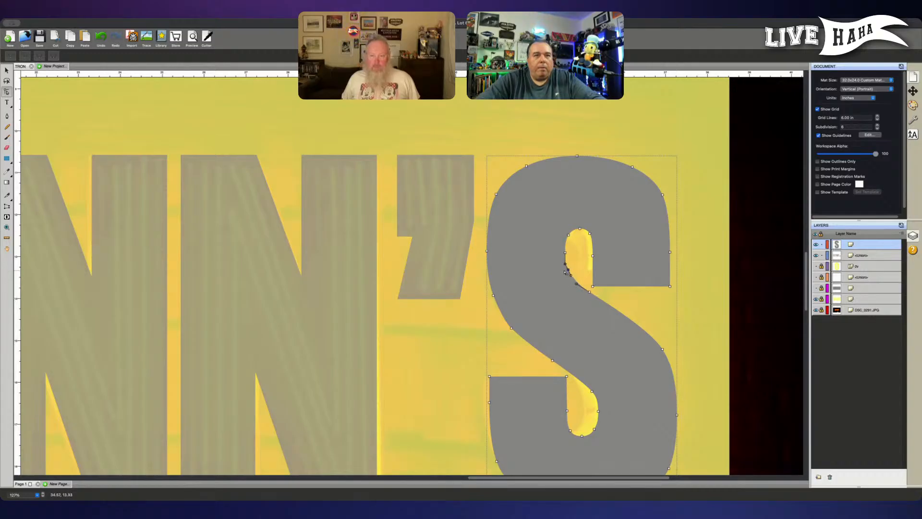
{"action": "left_click", "coordinate": [543, 259]}
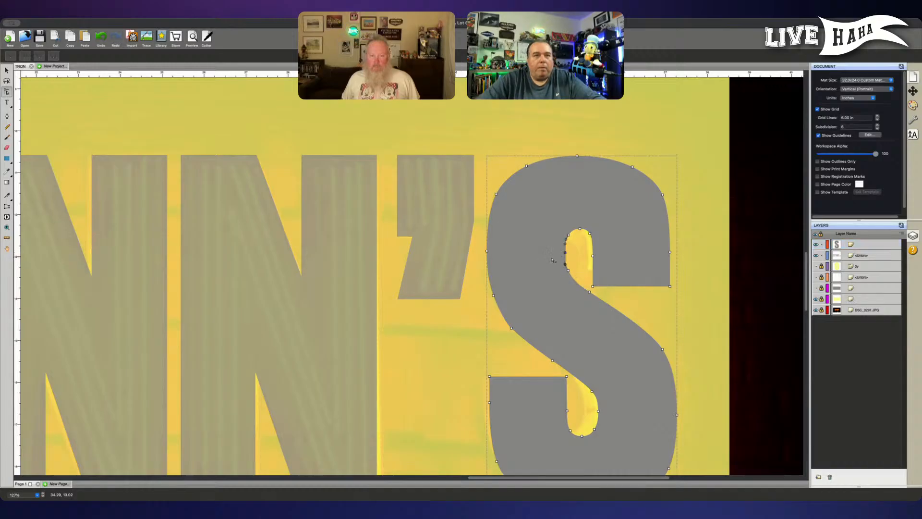
{"action": "left_click", "coordinate": [566, 264]}
{"action": "left_click", "coordinate": [567, 269]}
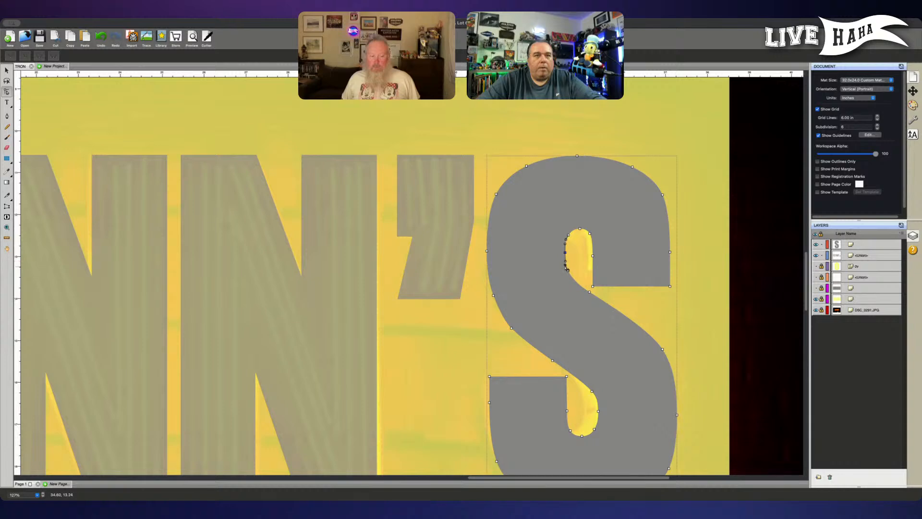
{"action": "left_click", "coordinate": [571, 275]}
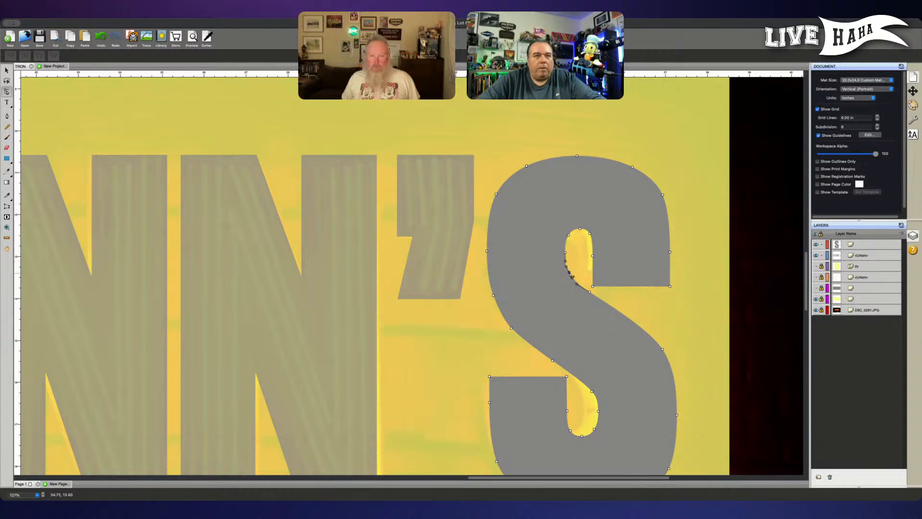
{"action": "left_click", "coordinate": [515, 268]}
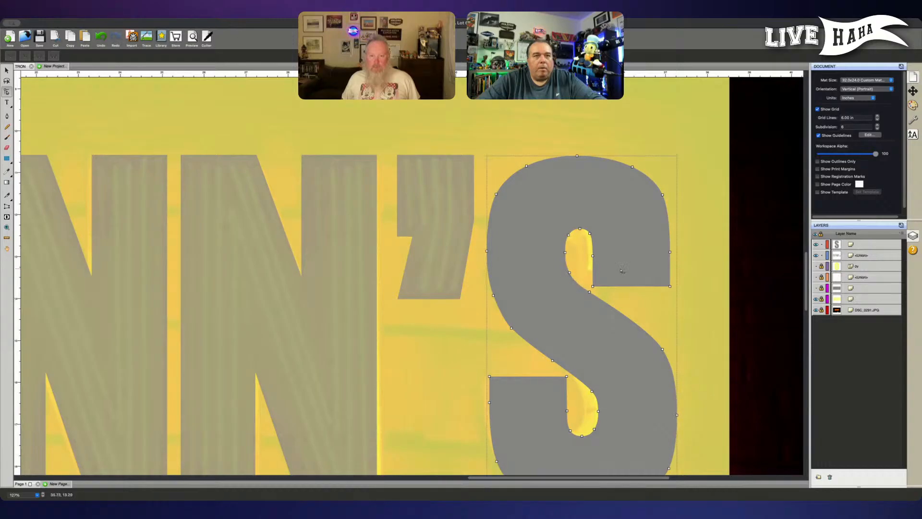
{"action": "left_click", "coordinate": [750, 237]}
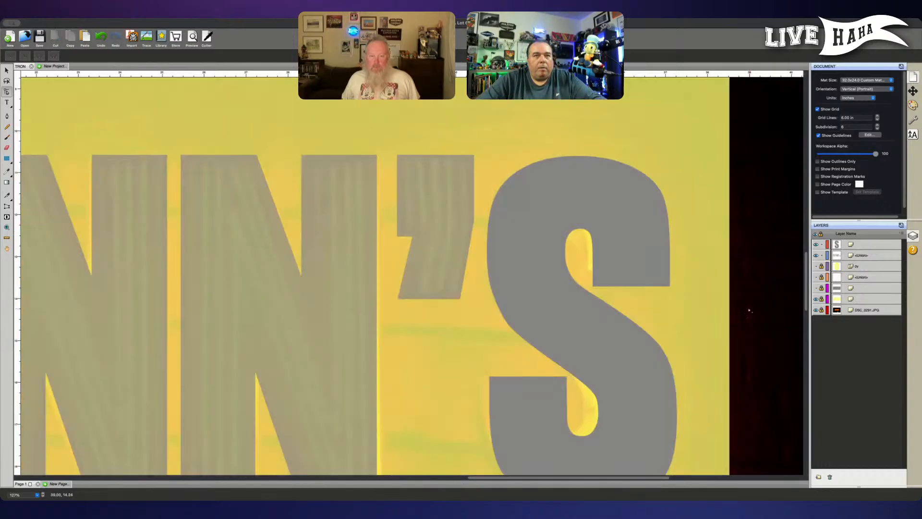
Step: Nudge the two nodes along the lower edge of the S's diagonal leading into the lower inner opening, and deselect the path
{"action": "scroll", "coordinate": [734, 295], "scroll_direction": "down", "scroll_amount": 1}
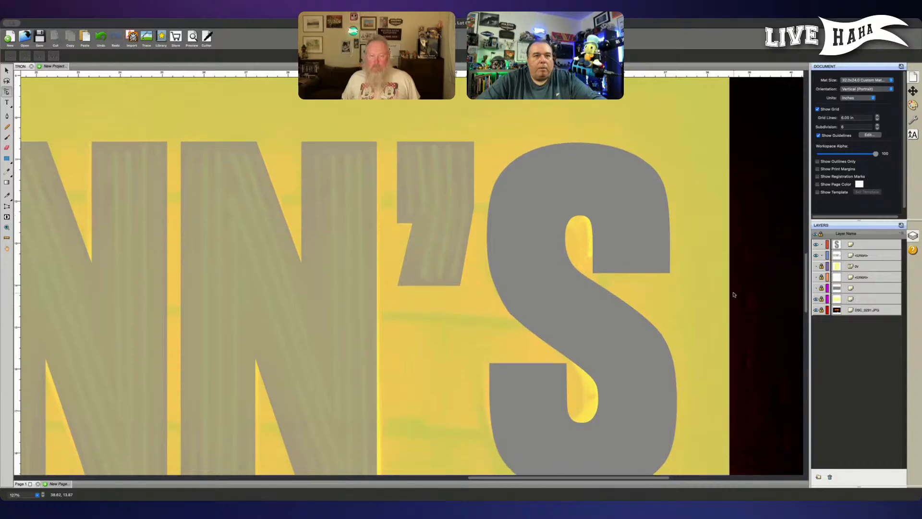
{"action": "scroll", "coordinate": [733, 296], "scroll_direction": "down", "scroll_amount": 1}
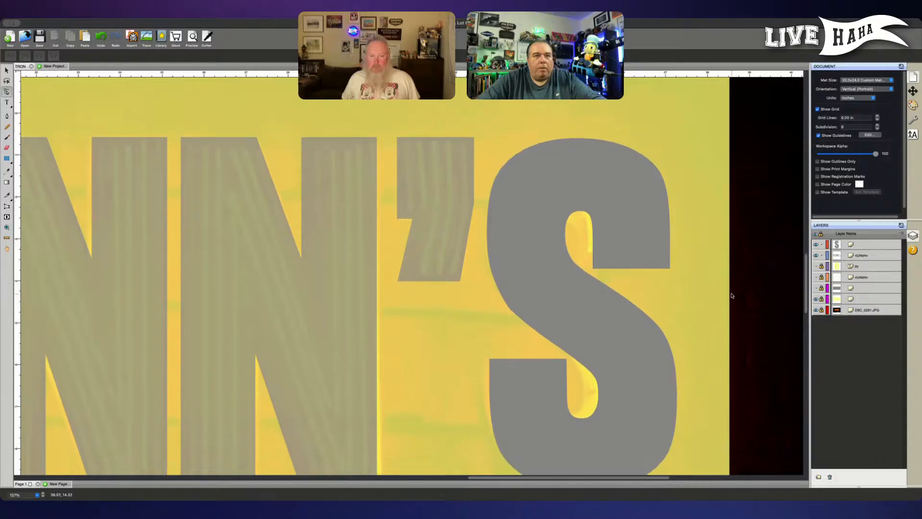
{"action": "left_click", "coordinate": [583, 352]}
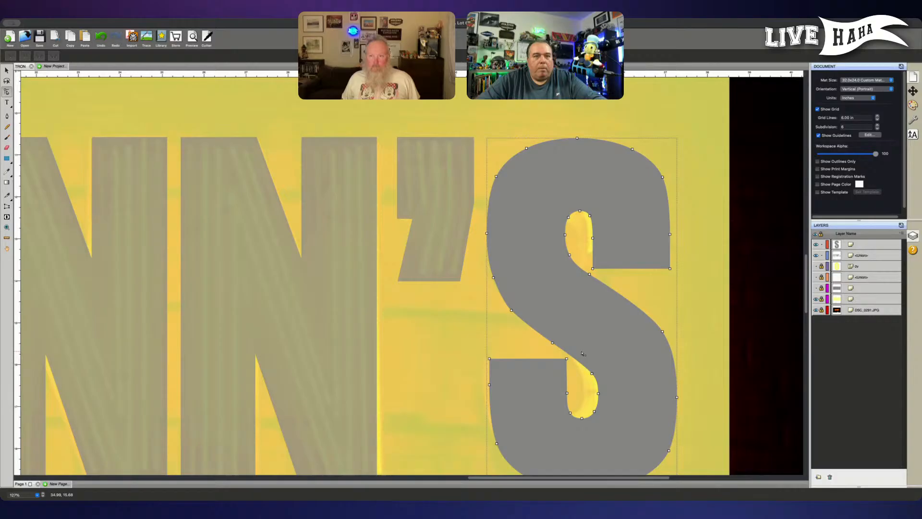
{"action": "left_click", "coordinate": [592, 373]}
{"action": "left_click_drag", "start_coordinate": [592, 374], "coordinate": [591, 371]}
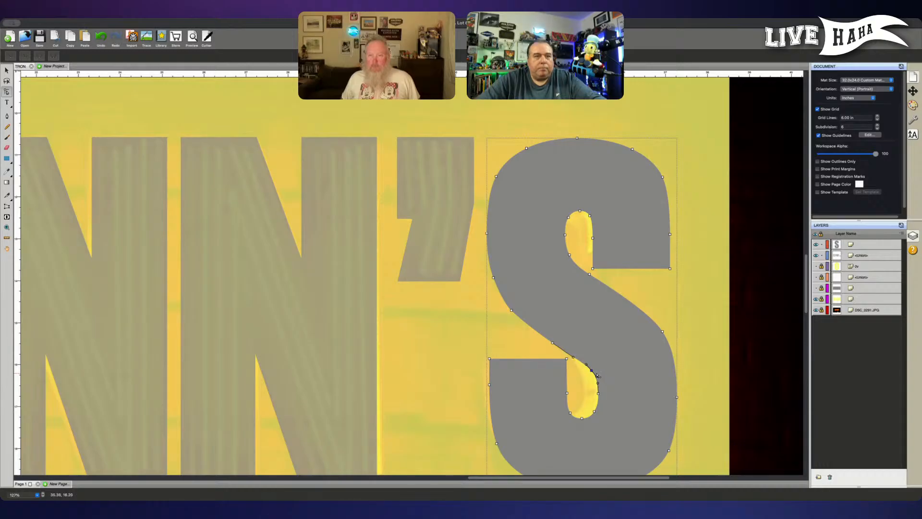
{"action": "left_click_drag", "start_coordinate": [554, 344], "coordinate": [553, 342]}
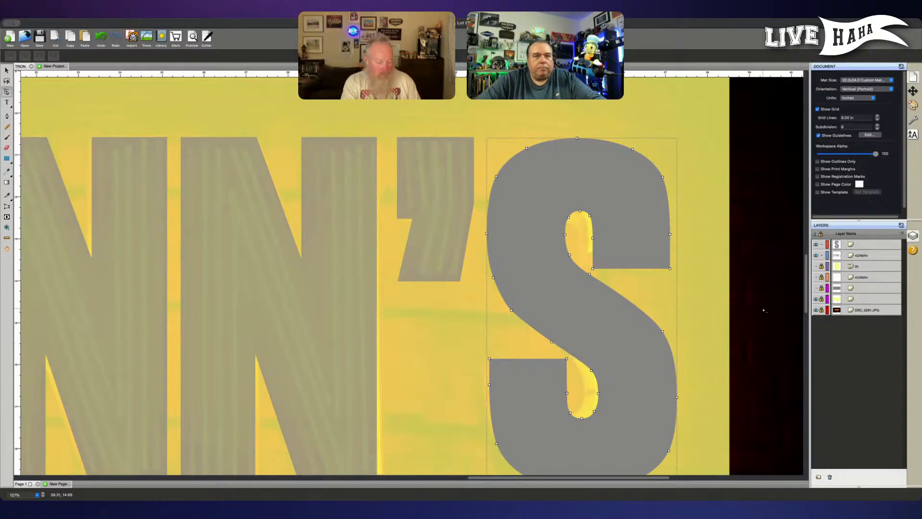
{"action": "left_click", "coordinate": [872, 380]}
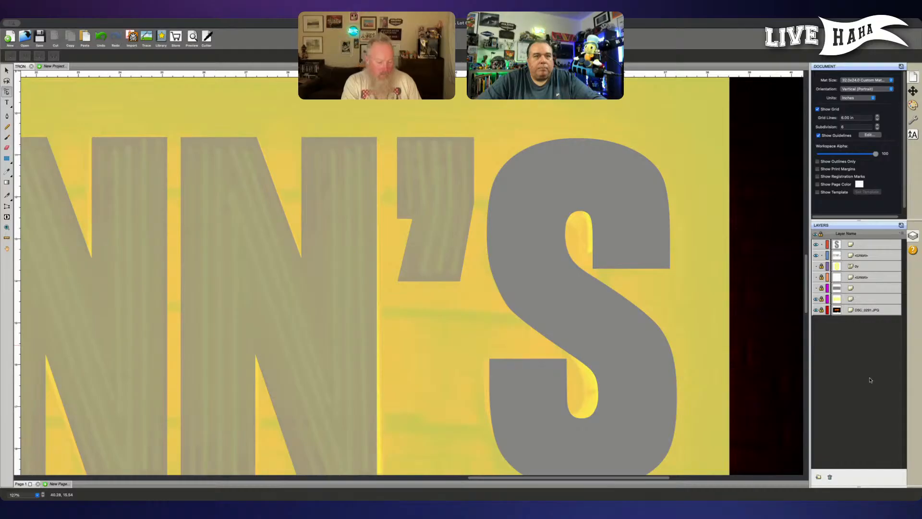
Step: Smooth the two nodes on the S's outer left curve where the upper bowl turns into the diagonal, and deselect the path
{"action": "left_click", "coordinate": [520, 304]}
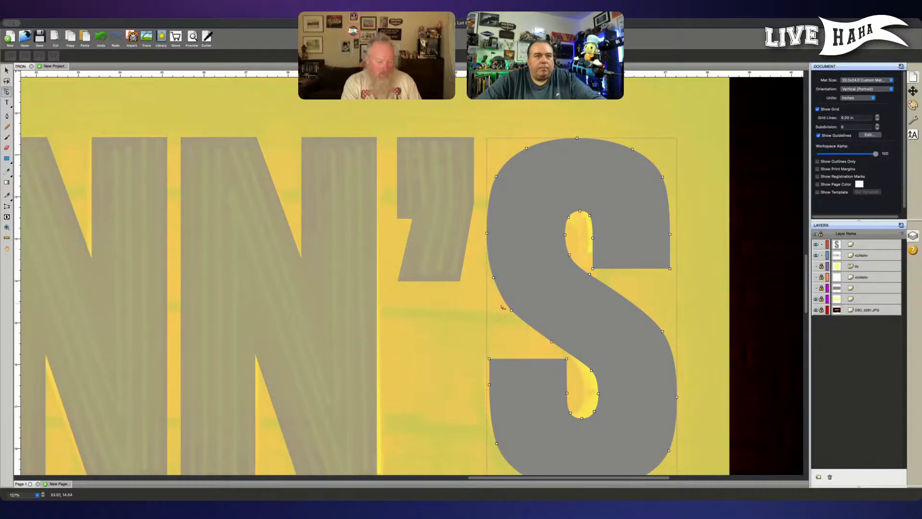
{"action": "left_click", "coordinate": [512, 312]}
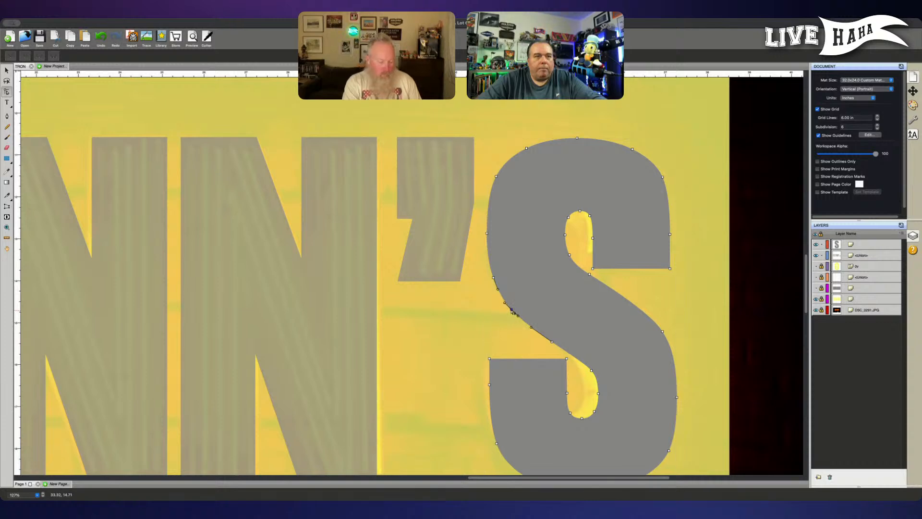
{"action": "left_click", "coordinate": [756, 345]}
{"action": "left_click", "coordinate": [818, 361]}
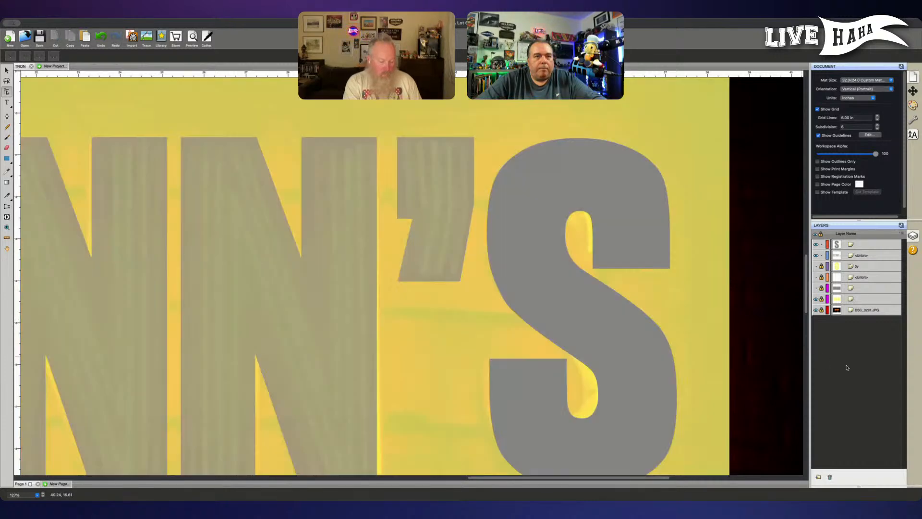
{"action": "left_click", "coordinate": [603, 328]}
{"action": "left_click", "coordinate": [494, 278]}
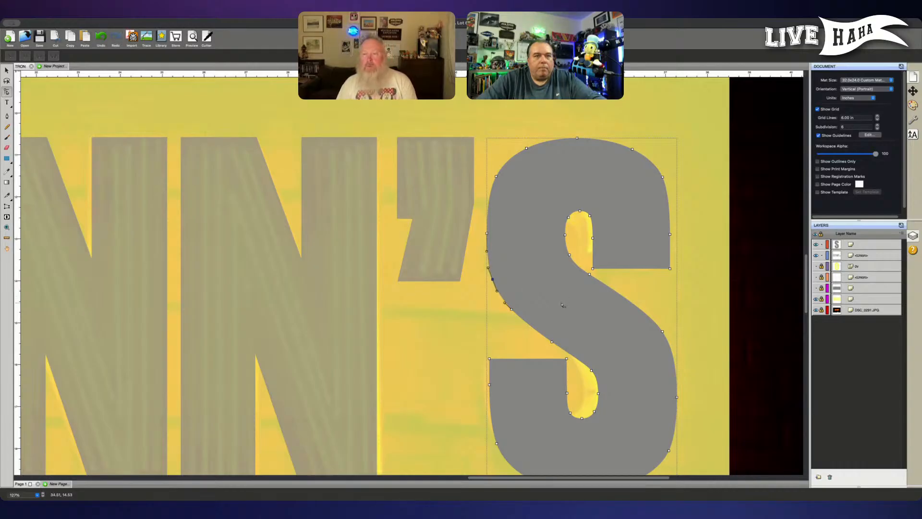
{"action": "left_click", "coordinate": [860, 388]}
{"action": "scroll", "coordinate": [802, 370], "scroll_direction": "down", "scroll_amount": 2}
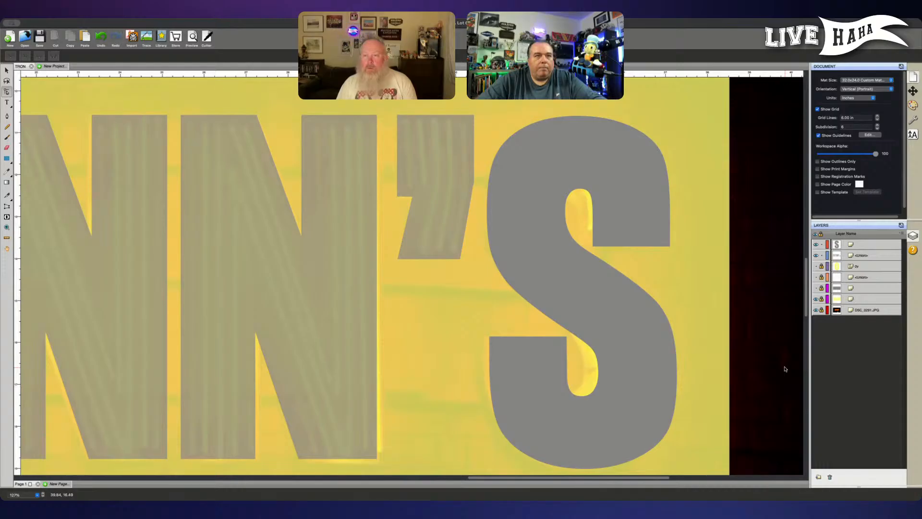
{"action": "scroll", "coordinate": [785, 369], "scroll_direction": "up", "scroll_amount": 1}
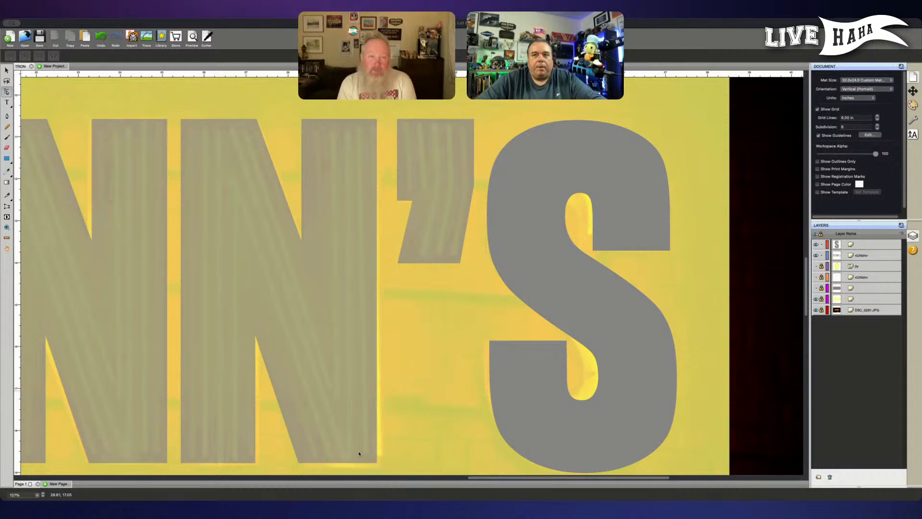
Step: Unite the redrawn S with the remaining lettering into a single shape, and activate the Shape Edit Tool on it
{"action": "left_click", "coordinate": [257, 354]}
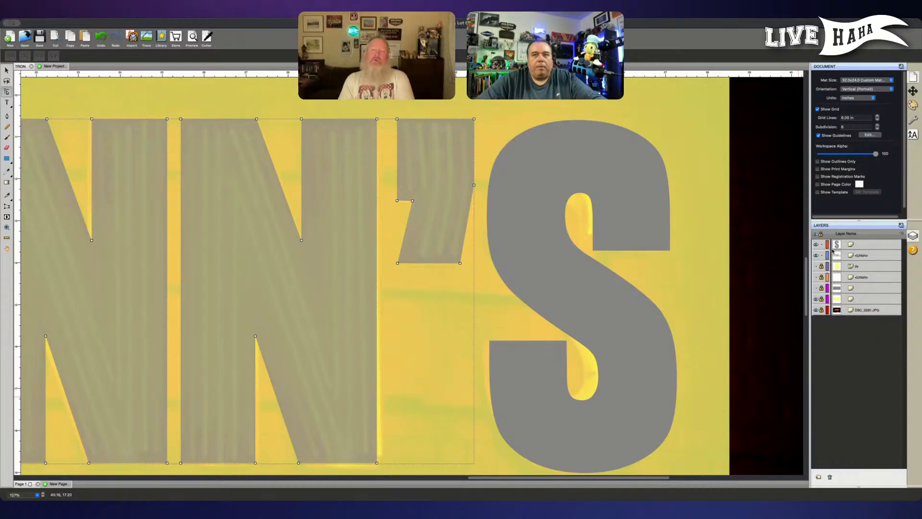
{"action": "left_click", "coordinate": [873, 247], "text": "shift"}
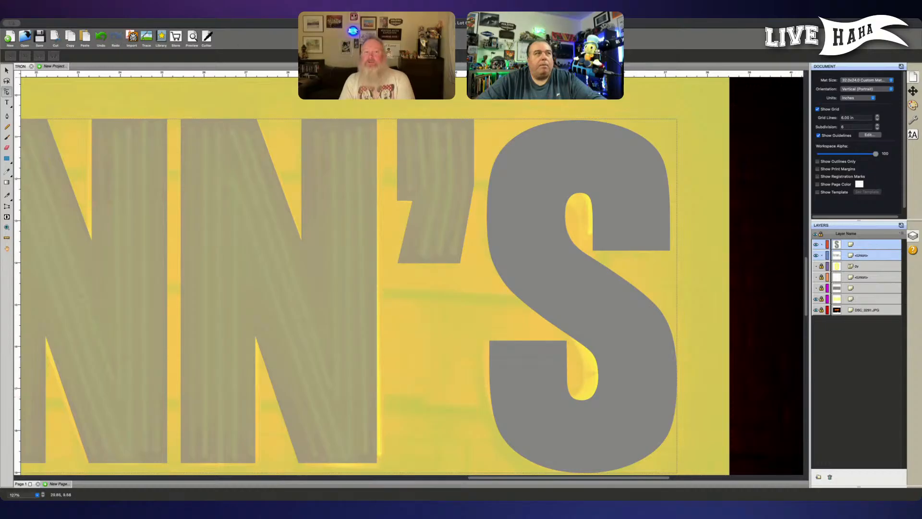
{"action": "left_click", "coordinate": [95, 26]}
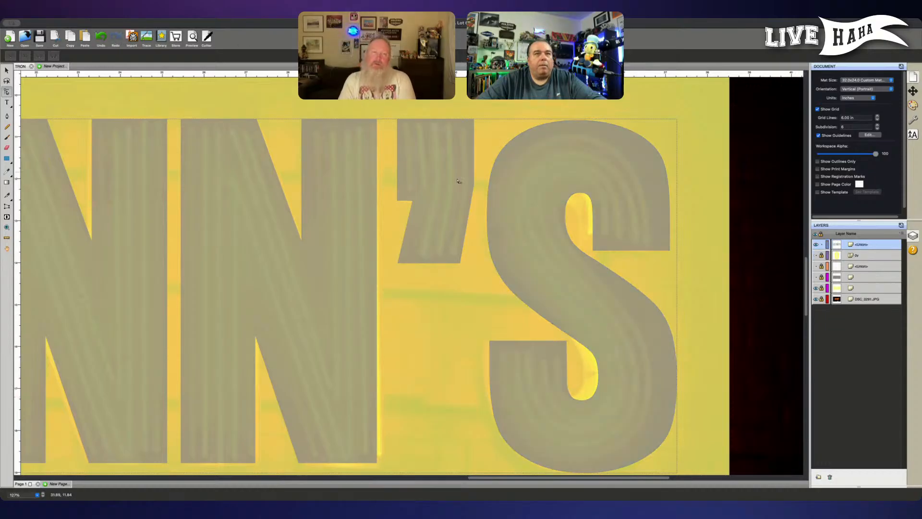
{"action": "left_click", "coordinate": [846, 264]}
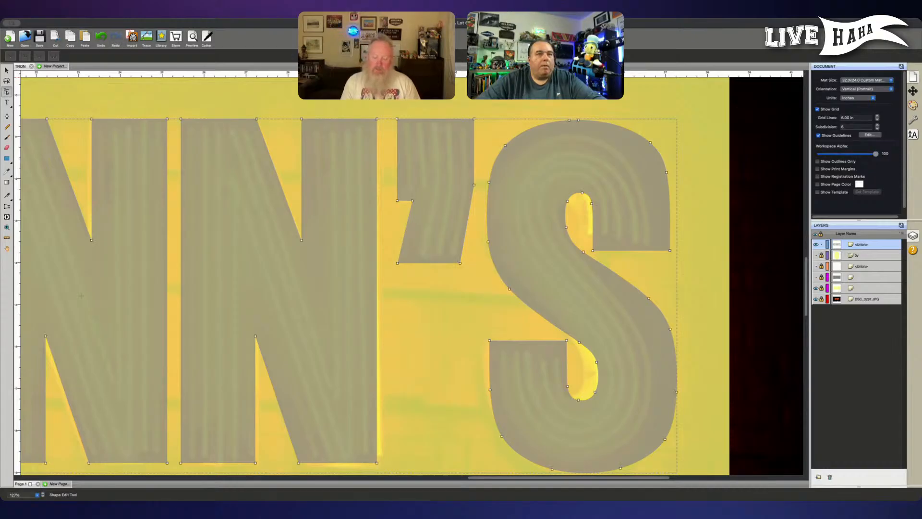
{"action": "left_click", "coordinate": [7, 92]}
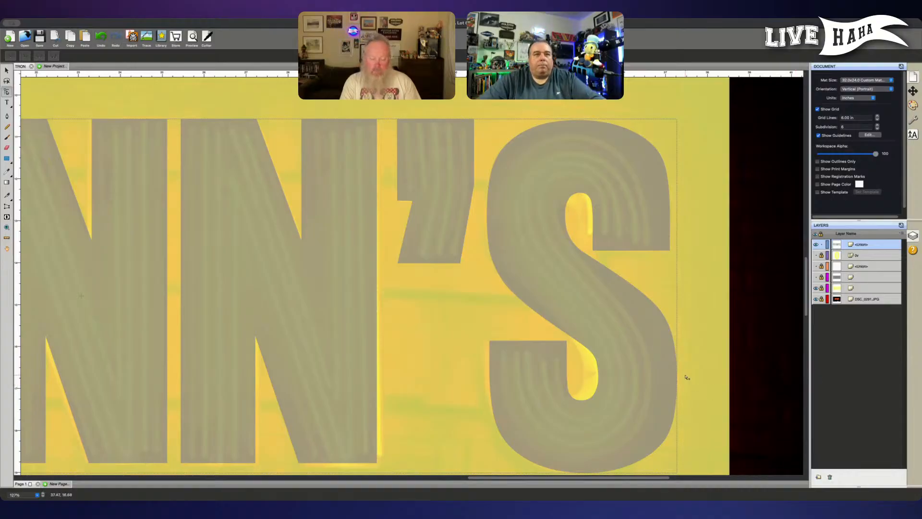
Step: Leave node editing and place horizontal guidelines along the top and bottom edges of the N letters
{"action": "double_click", "coordinate": [647, 377]}
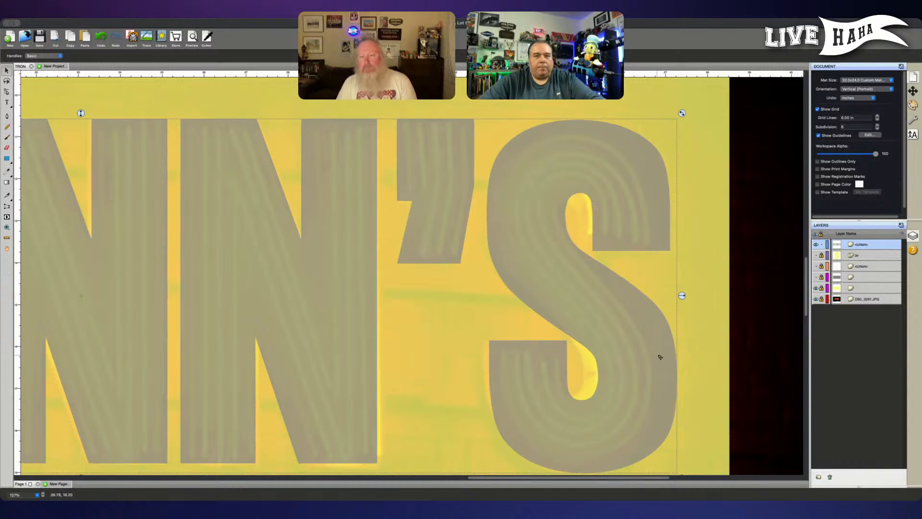
{"action": "left_click", "coordinate": [821, 373]}
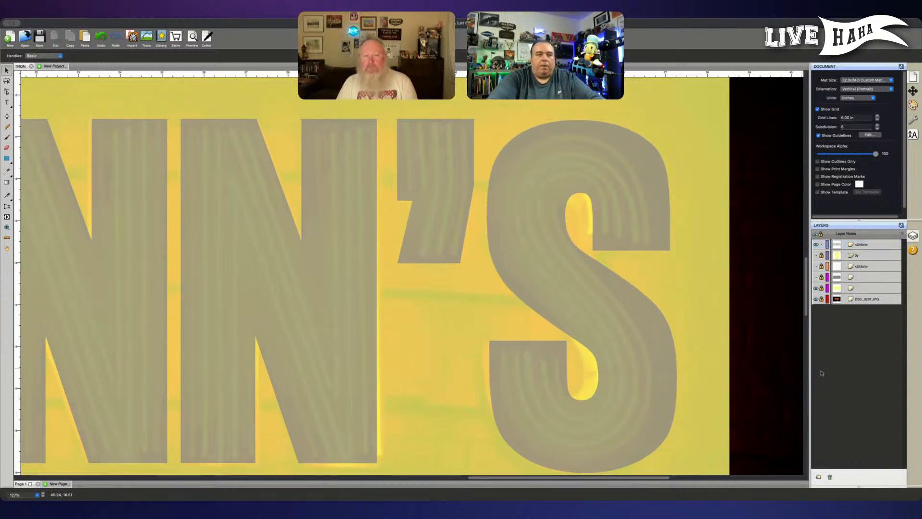
{"action": "key", "text": "super+minus"}
{"action": "key", "text": "super+minus"}
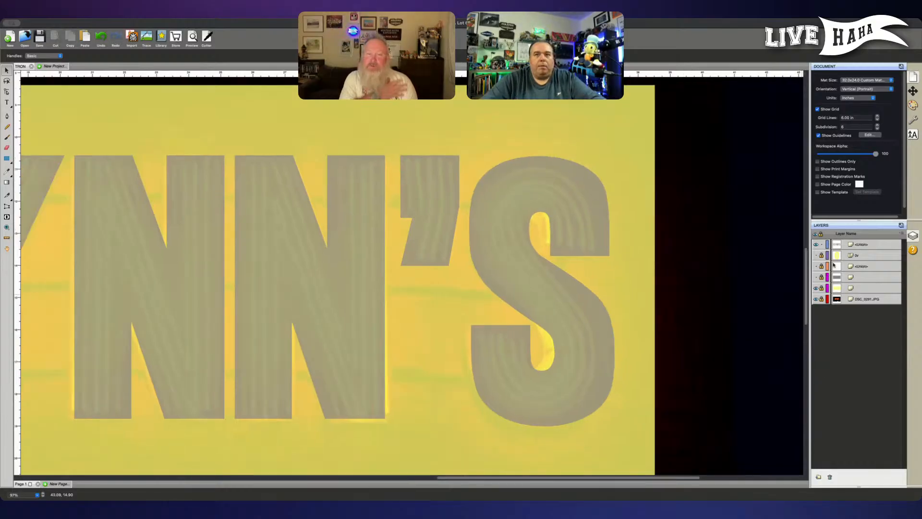
{"action": "left_click_drag", "start_coordinate": [524, 72], "coordinate": [517, 156]}
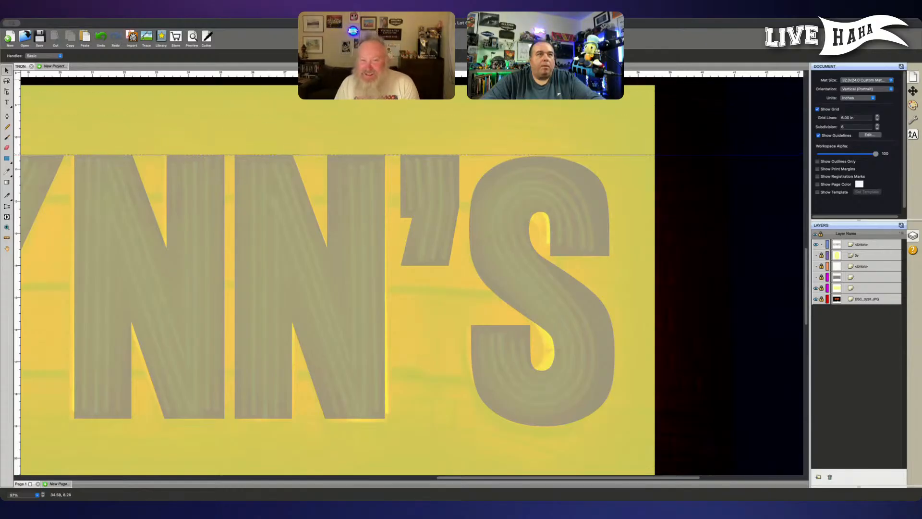
{"action": "left_click_drag", "start_coordinate": [528, 73], "coordinate": [471, 421]}
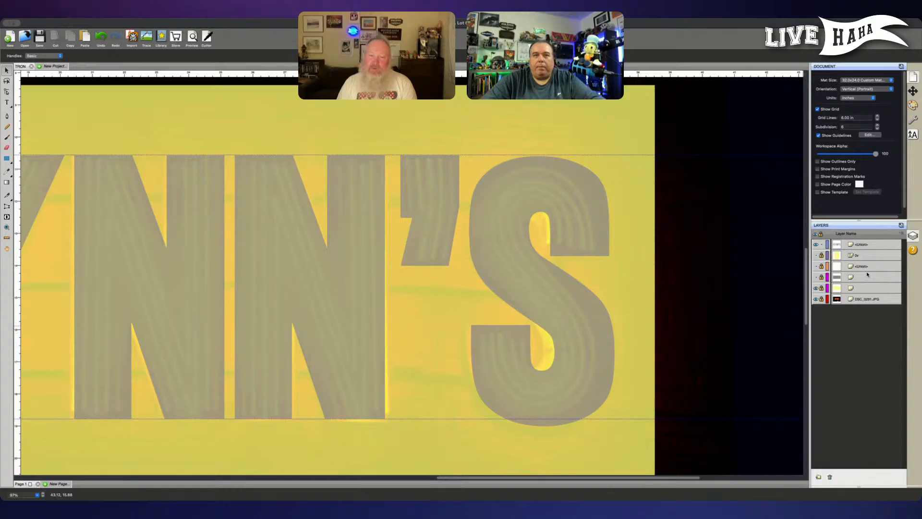
Step: Reopen the lettering for node editing, select all nodes of the S and nudge them up until its top meets the upper guideline
{"action": "double_click", "coordinate": [866, 245]}
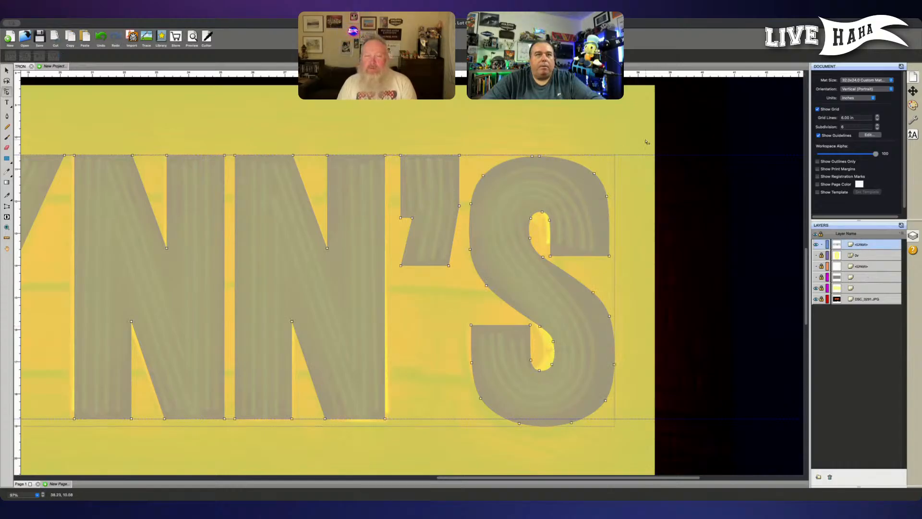
{"action": "left_click_drag", "start_coordinate": [645, 139], "coordinate": [466, 447]}
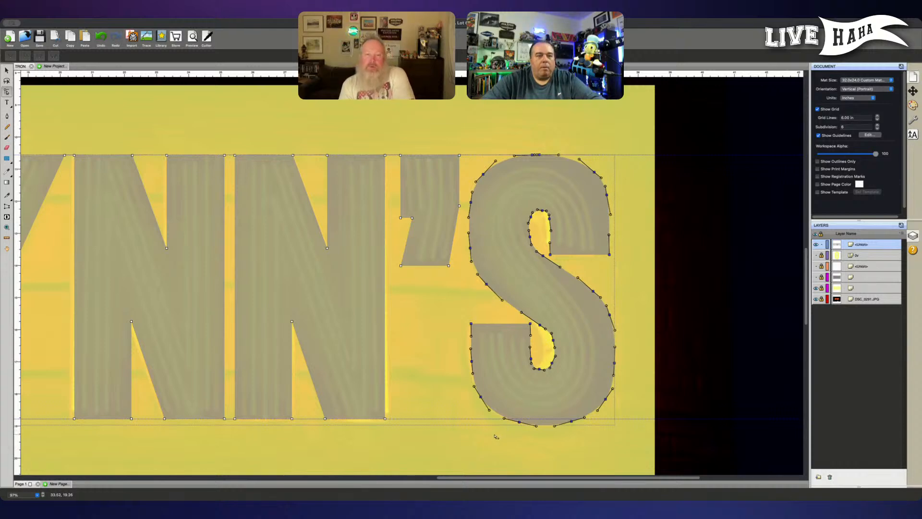
{"action": "left_click_drag", "start_coordinate": [448, 449], "coordinate": [665, 211]}
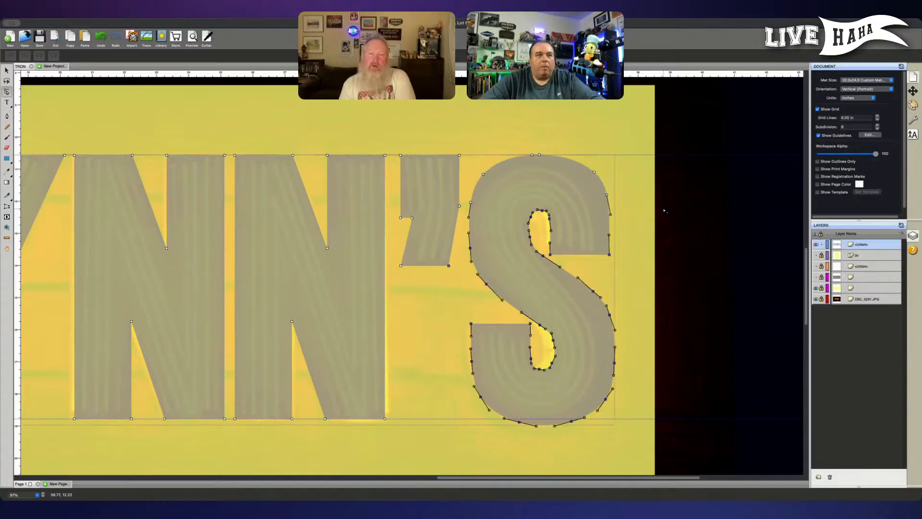
{"action": "key", "text": "Up"}
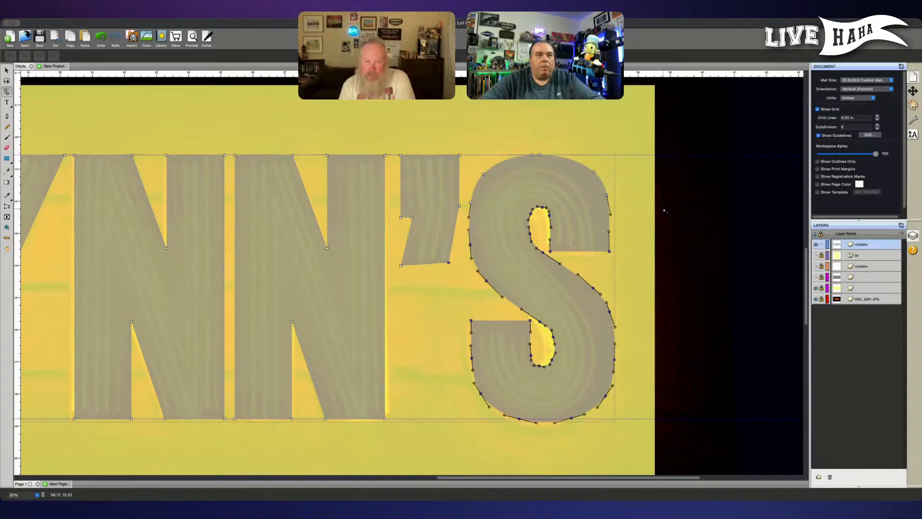
{"action": "key", "text": "Down"}
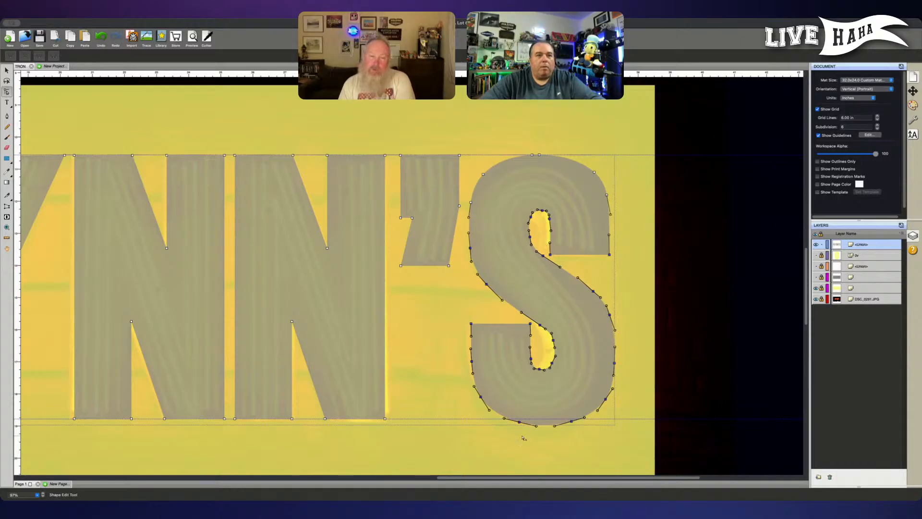
Step: Nudge the S's nodes below its top curve slightly upward, leaving the top curve and the apostrophe in place
{"action": "key", "text": "Up"}
{"action": "key", "text": "Up"}
{"action": "key", "text": "Up"}
{"action": "key", "text": "Up"}
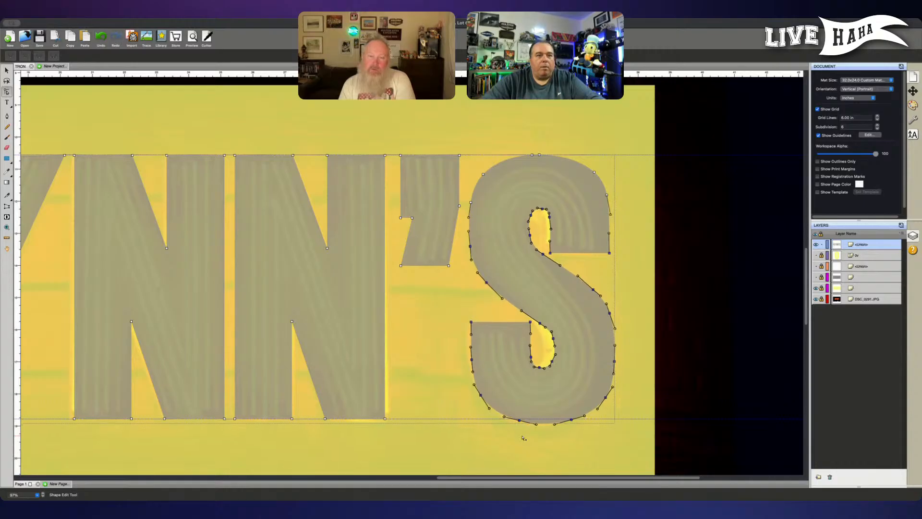
Step: Nudge only the nodes along the S's bottom curve up toward the lower guideline, and deselect the path
{"action": "left_click_drag", "start_coordinate": [449, 447], "coordinate": [632, 376]}
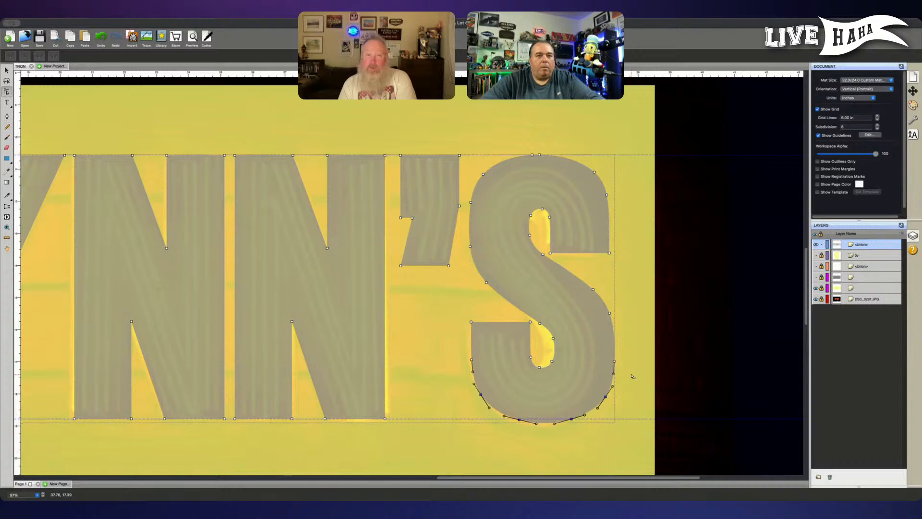
{"action": "key", "text": "Up"}
{"action": "key", "text": "Up"}
{"action": "key", "text": "Up"}
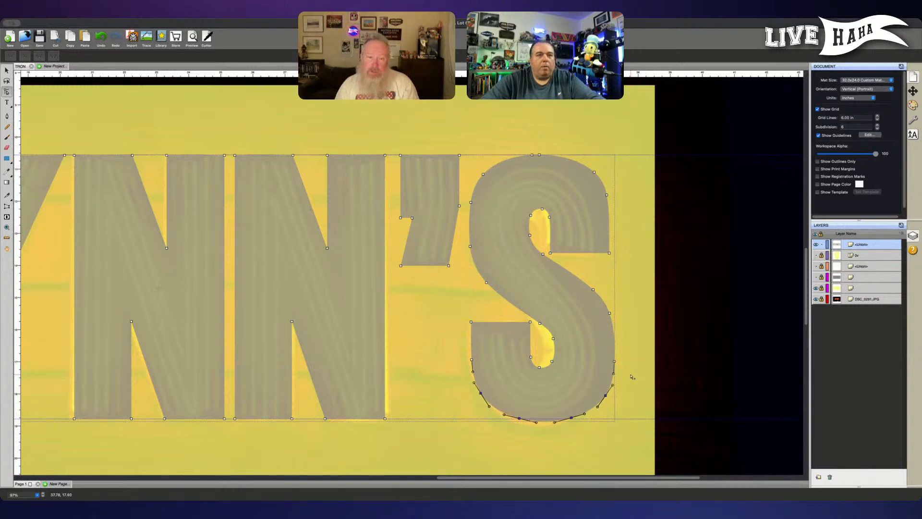
{"action": "left_click_drag", "start_coordinate": [478, 457], "coordinate": [501, 462]}
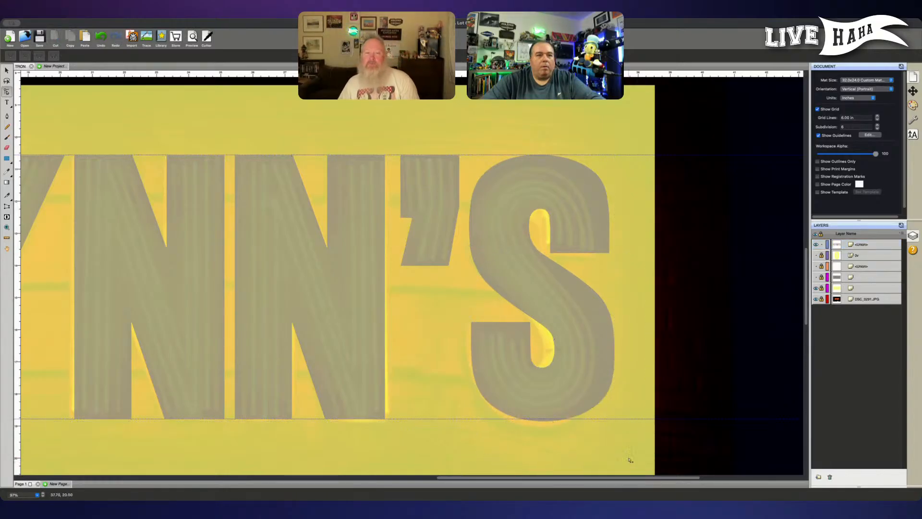
Step: Nudge the S's nodes from the upper terminal downward until its bottom curve meets the lower guideline, and clear the node selection
{"action": "left_click_drag", "start_coordinate": [635, 455], "coordinate": [462, 231]}
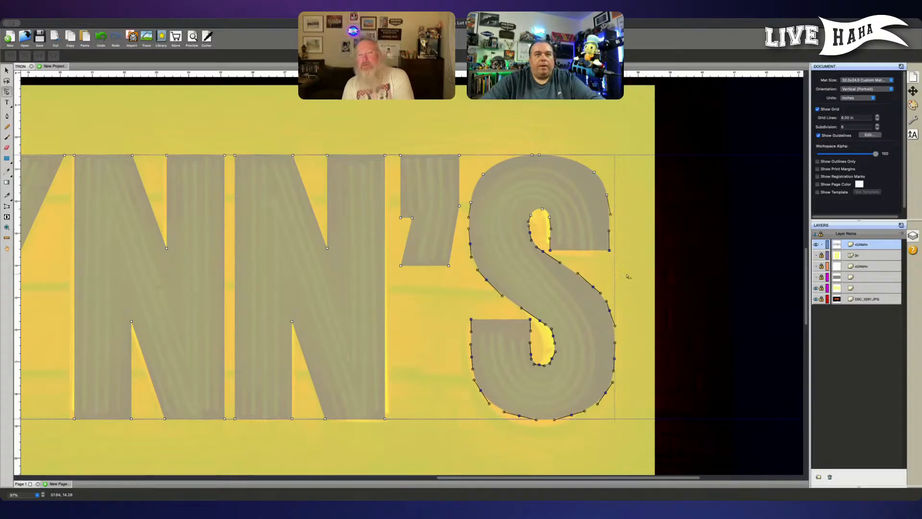
{"action": "left_click", "coordinate": [676, 288]}
{"action": "left_click", "coordinate": [888, 337]}
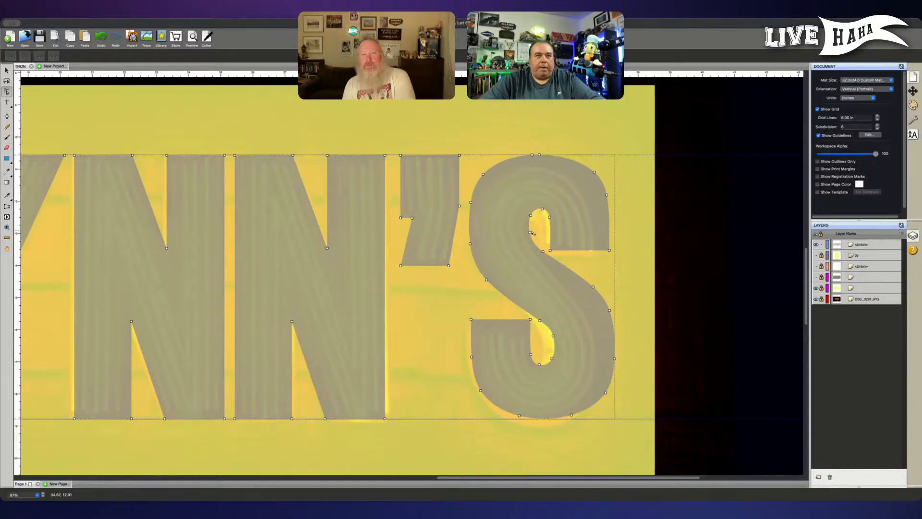
Step: Inspect the node on the left edge of the S's upper inner opening, and leave node editing
{"action": "scroll", "coordinate": [518, 235], "scroll_direction": "up", "scroll_amount": 3}
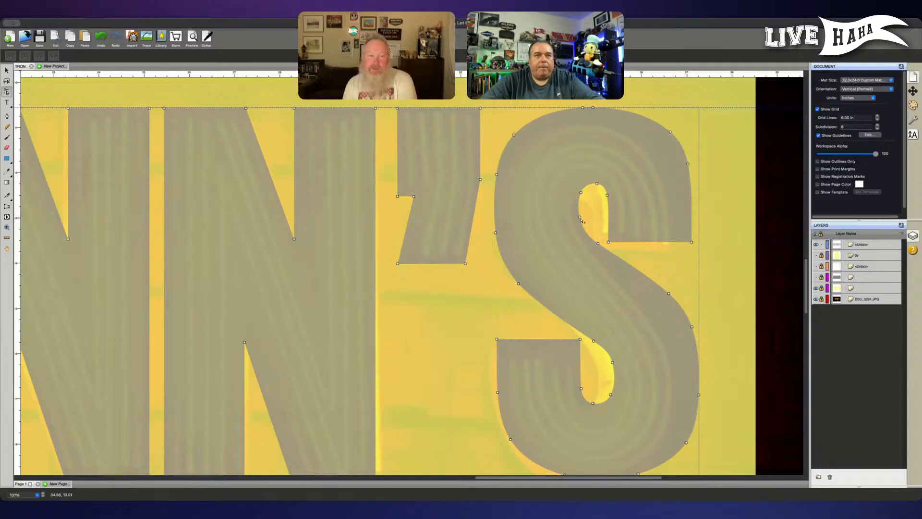
{"action": "left_click", "coordinate": [580, 217]}
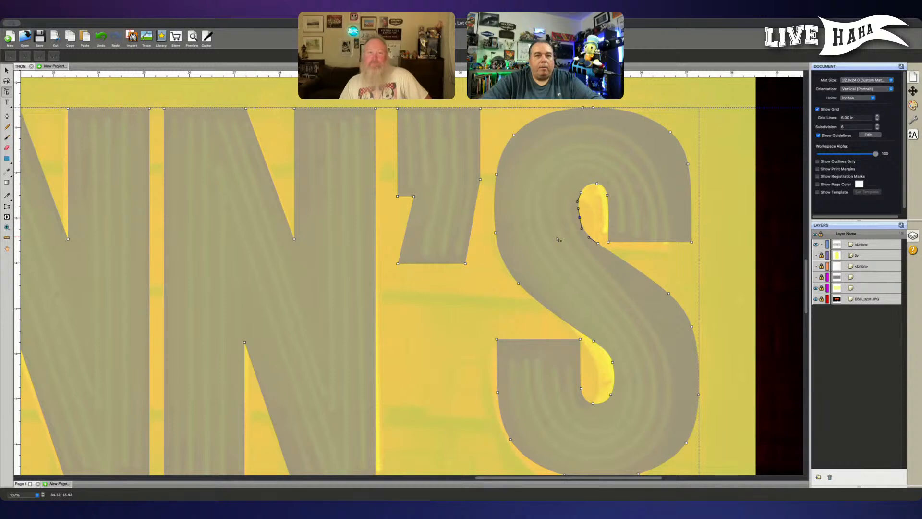
{"action": "left_click", "coordinate": [632, 379]}
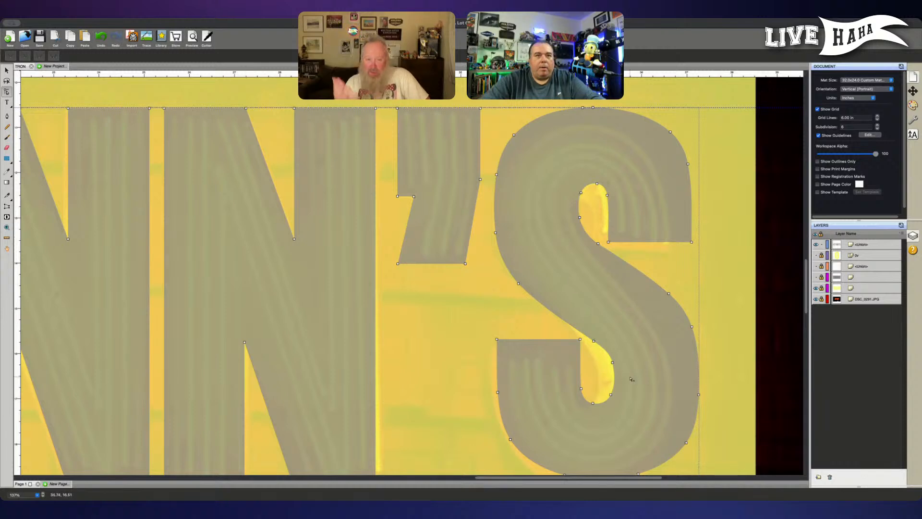
{"action": "key", "text": "super+minus"}
{"action": "key", "text": "super+minus"}
{"action": "key", "text": "super+minus"}
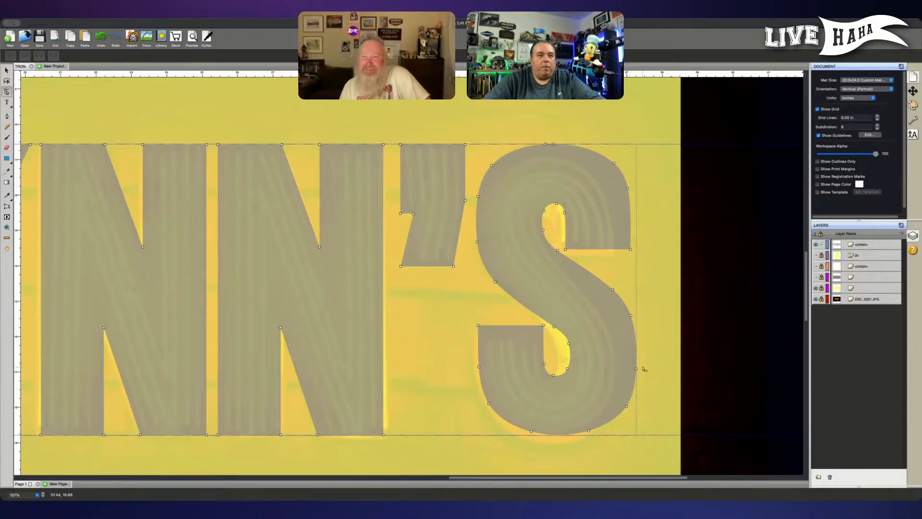
{"action": "key", "text": "Escape"}
Step: Review the whole FLYNN'S lettering between the two guidelines, comparing each letter with the neon sign underneath
{"action": "scroll", "coordinate": [726, 304], "scroll_direction": "left", "scroll_amount": 2}
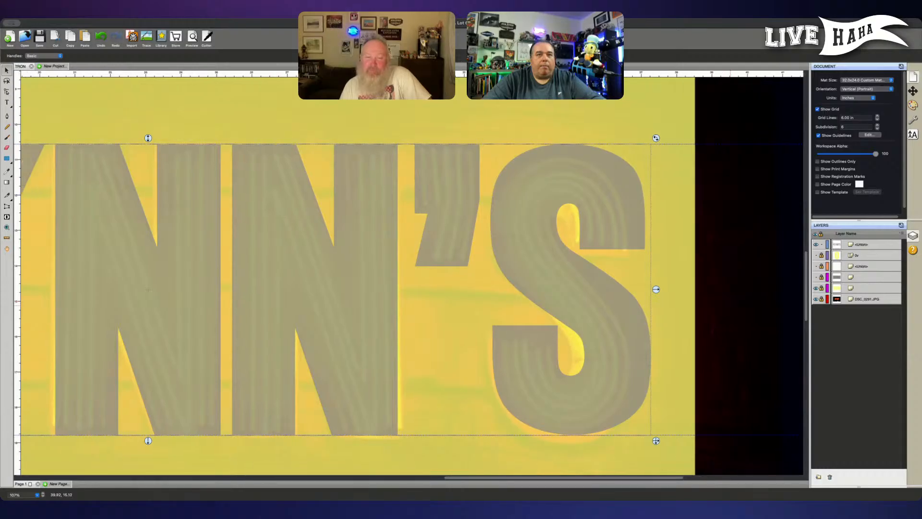
{"action": "scroll", "coordinate": [729, 307], "scroll_direction": "left", "scroll_amount": 2}
{"action": "scroll", "coordinate": [731, 307], "scroll_direction": "left", "scroll_amount": 1}
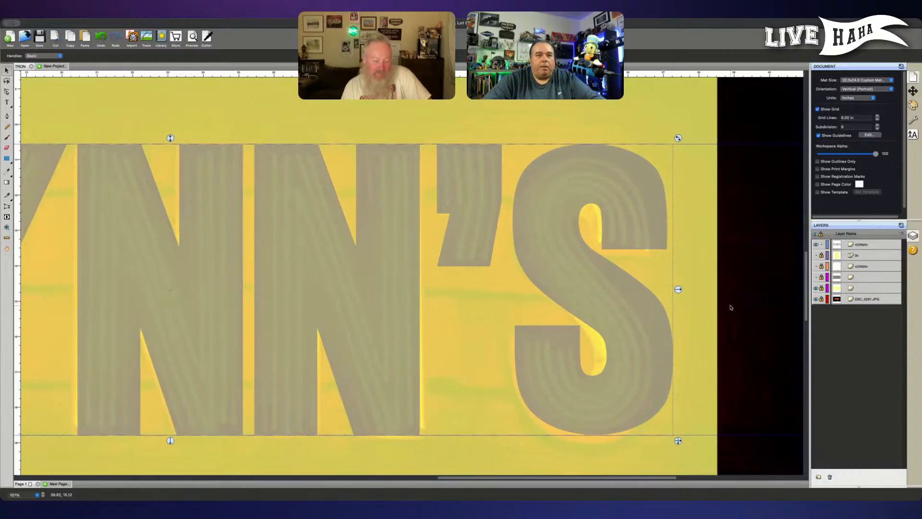
{"action": "scroll", "coordinate": [730, 307], "scroll_direction": "left", "scroll_amount": 3}
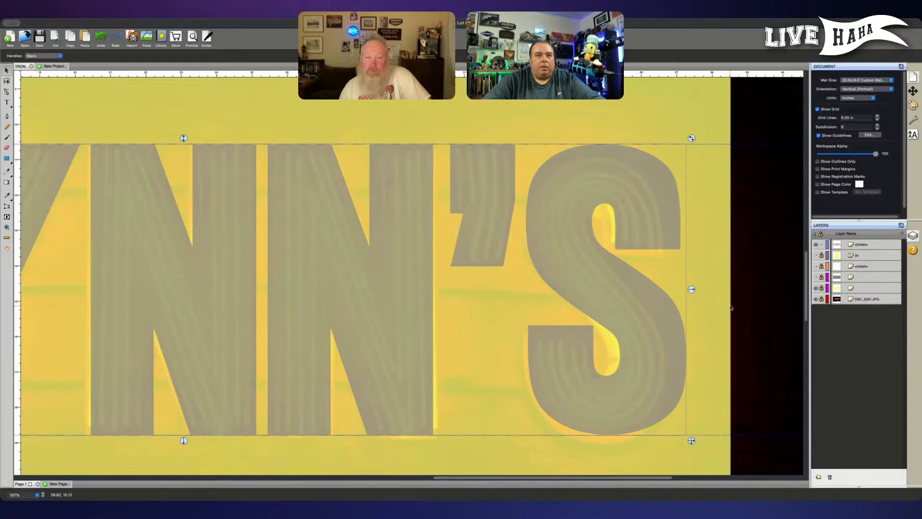
{"action": "scroll", "coordinate": [759, 346], "scroll_direction": "left", "scroll_amount": 11}
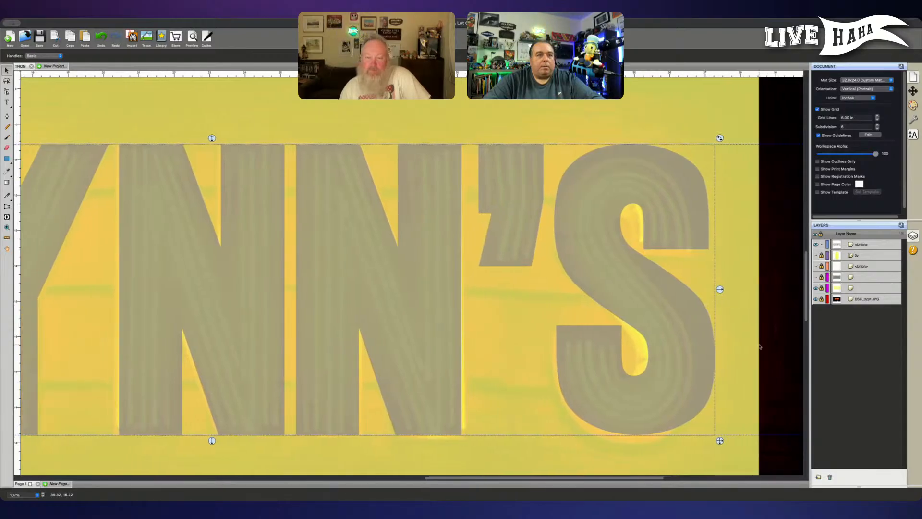
{"action": "scroll", "coordinate": [759, 346], "scroll_direction": "left", "scroll_amount": 14}
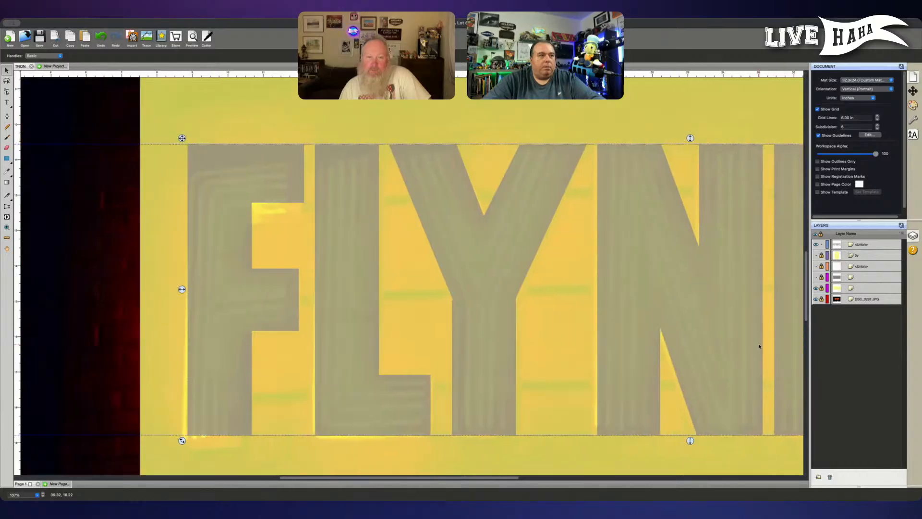
{"action": "scroll", "coordinate": [759, 346], "scroll_direction": "right", "scroll_amount": 18}
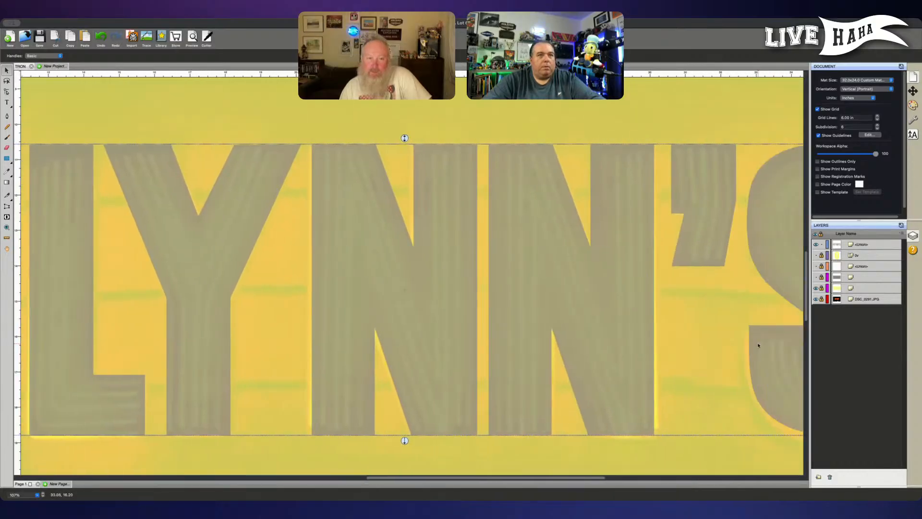
{"action": "scroll", "coordinate": [755, 344], "scroll_direction": "left", "scroll_amount": 13}
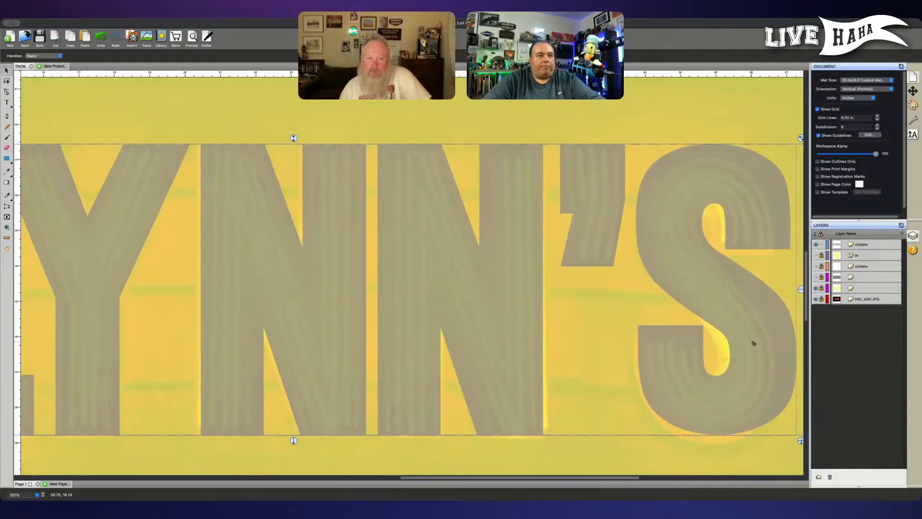
{"action": "scroll", "coordinate": [753, 343], "scroll_direction": "left", "scroll_amount": 11}
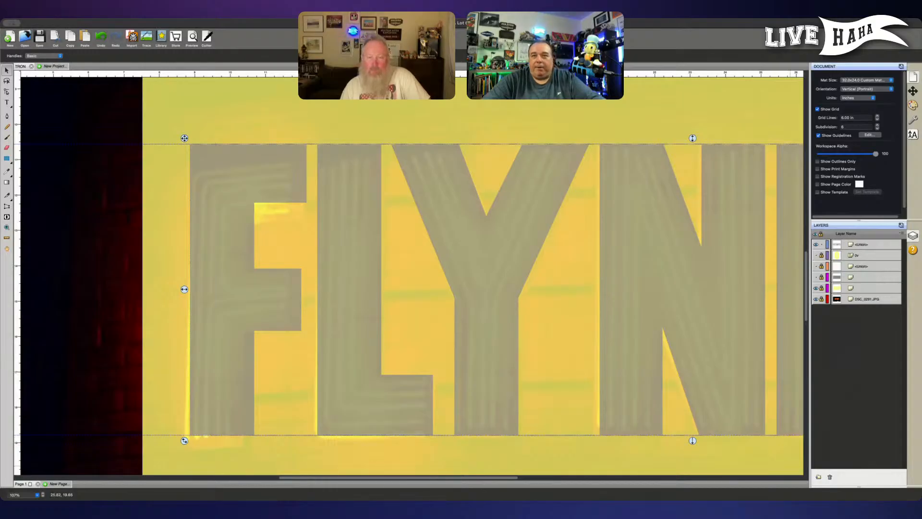
{"action": "scroll", "coordinate": [671, 383], "scroll_direction": "right", "scroll_amount": 2}
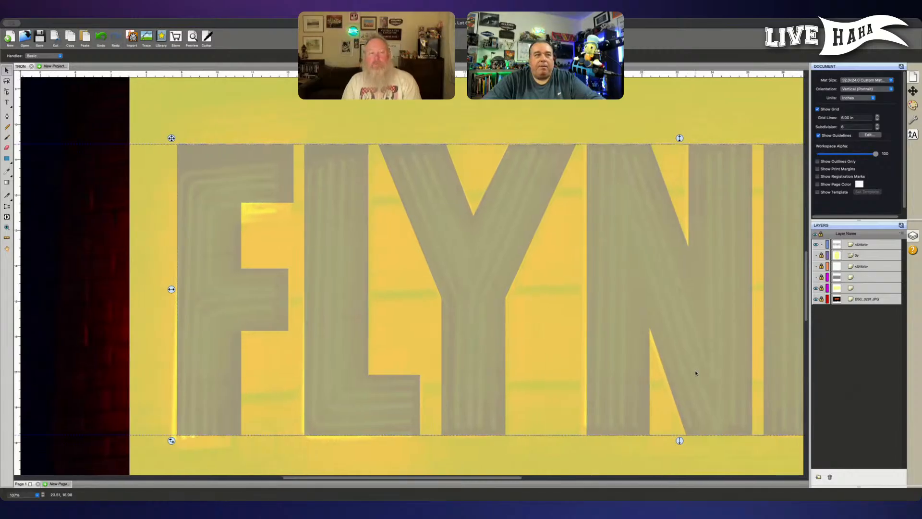
Step: Lock the united lettering layer and switch its visibility off and on to compare it with the neon sign photo
{"action": "left_click", "coordinate": [820, 245]}
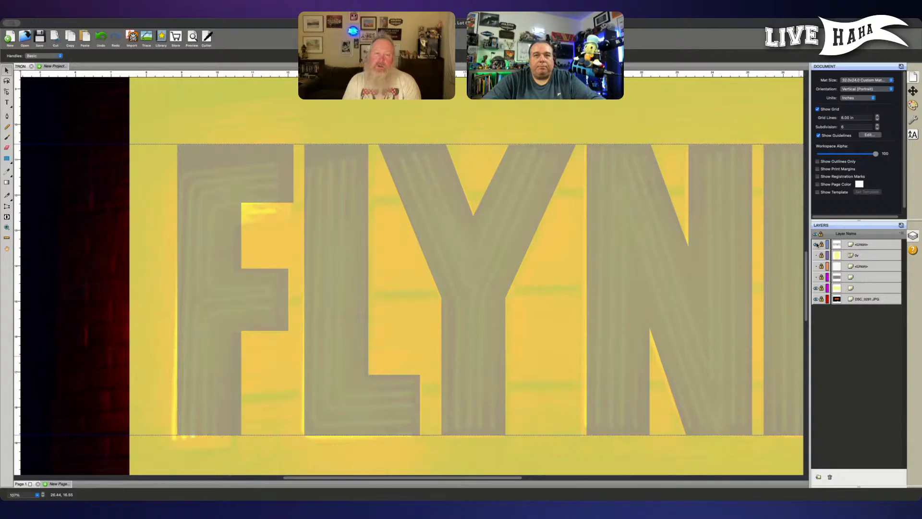
{"action": "left_click", "coordinate": [816, 245]}
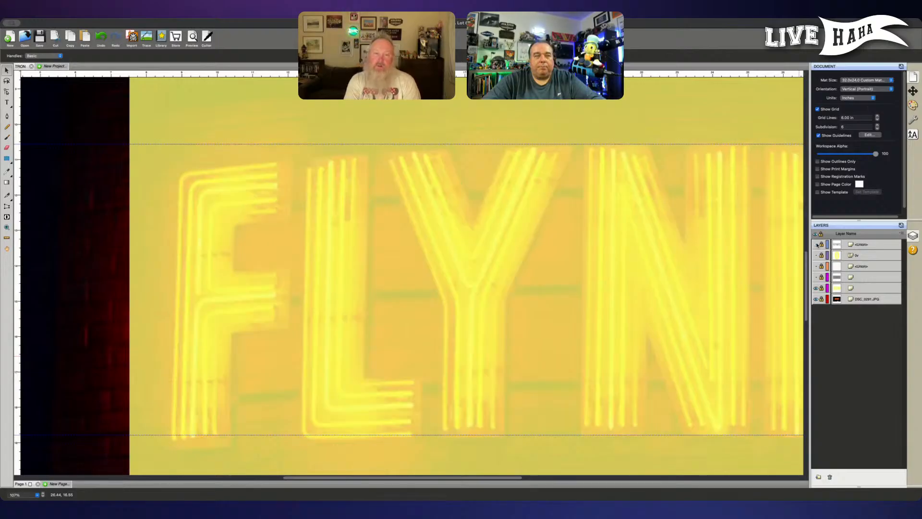
{"action": "left_click", "coordinate": [816, 245]}
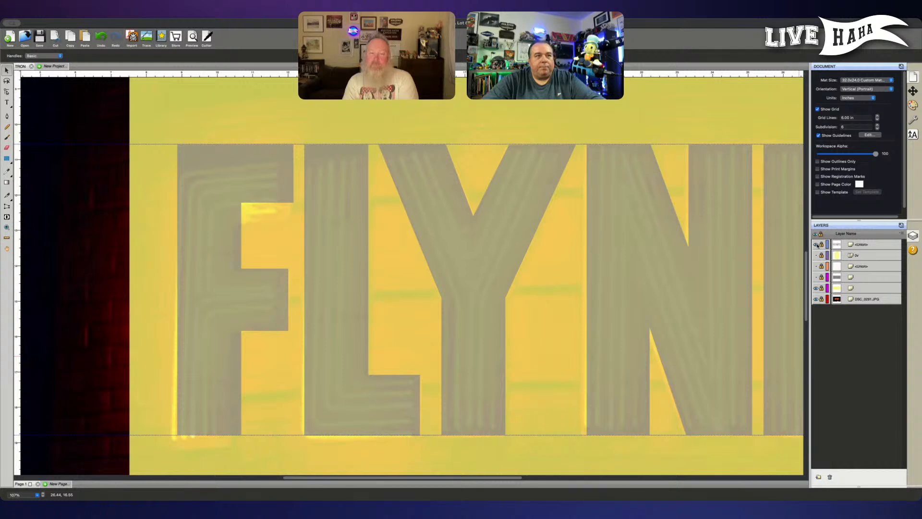
{"action": "left_click", "coordinate": [816, 245]}
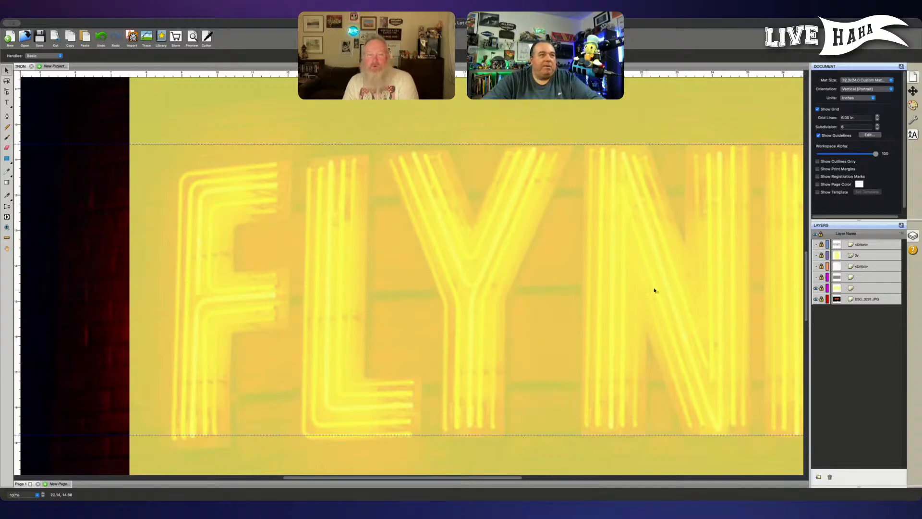
{"action": "left_click", "coordinate": [816, 245]}
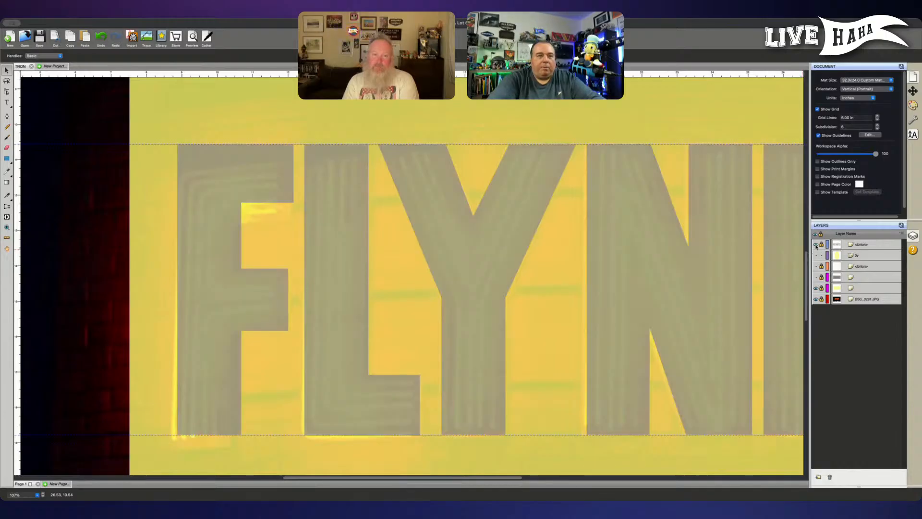
{"action": "key", "text": "super+minus"}
{"action": "key", "text": "super+minus"}
{"action": "scroll", "coordinate": [716, 268], "scroll_direction": "right", "scroll_amount": 3}
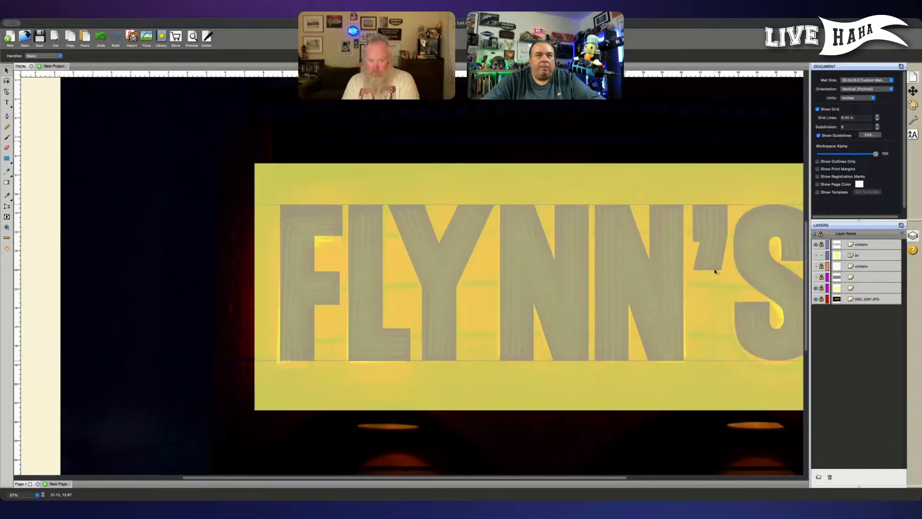
Step: Show the leftover yellow S layer that served as the guide and delete it from the layer stack
{"action": "scroll", "coordinate": [762, 281], "scroll_direction": "right", "scroll_amount": 1}
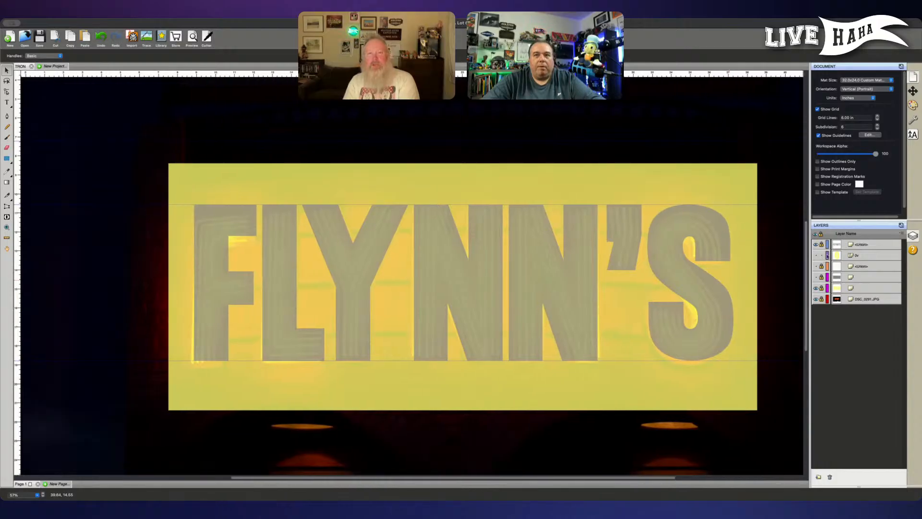
{"action": "left_click", "coordinate": [816, 255]}
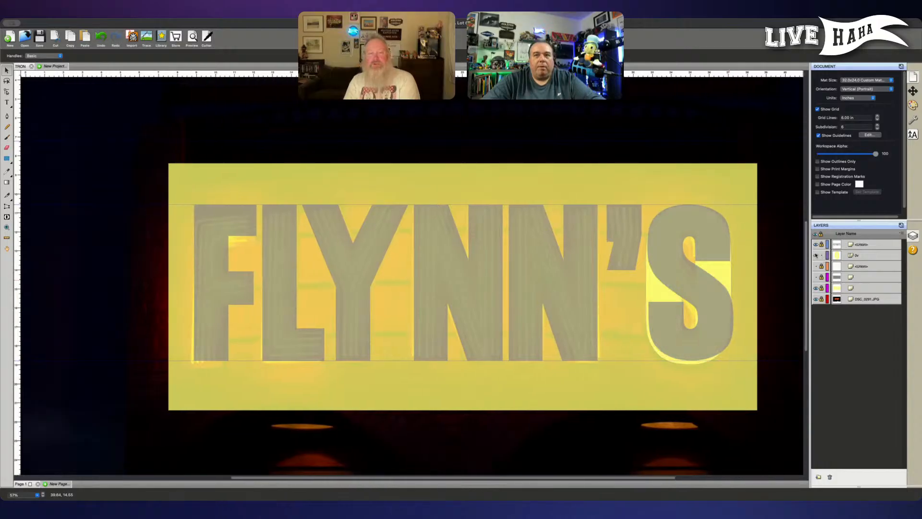
{"action": "left_click", "coordinate": [857, 256]}
{"action": "key", "text": "Delete"}
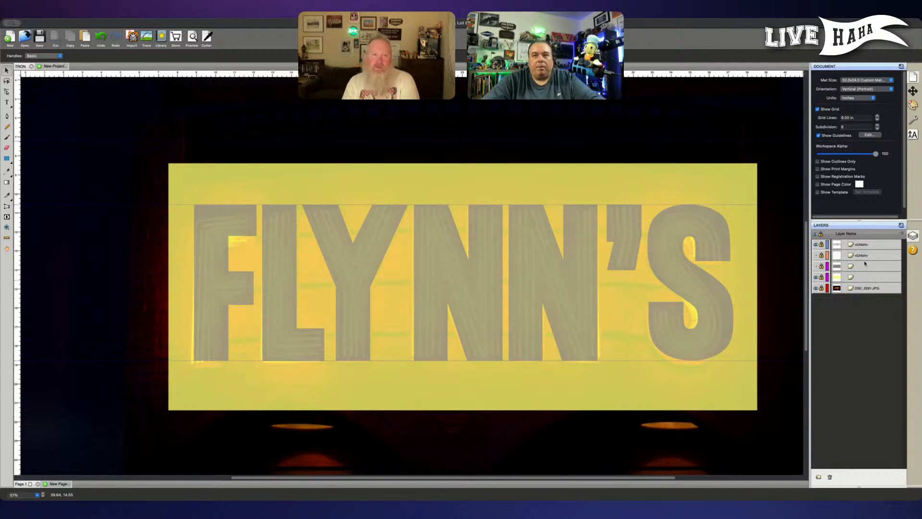
Step: Hide the yellow background panel and switch the grey panel on and off to check what its layer holds
{"action": "left_click", "coordinate": [816, 277]}
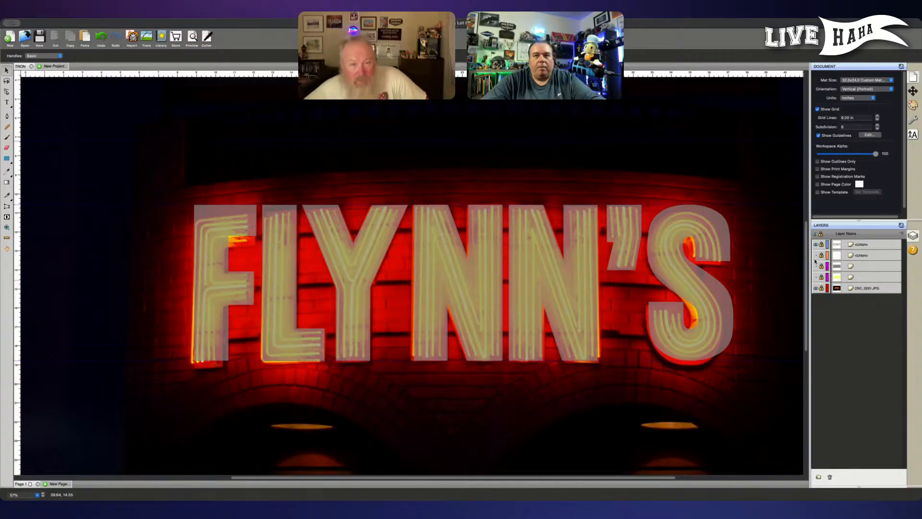
{"action": "left_click", "coordinate": [815, 266]}
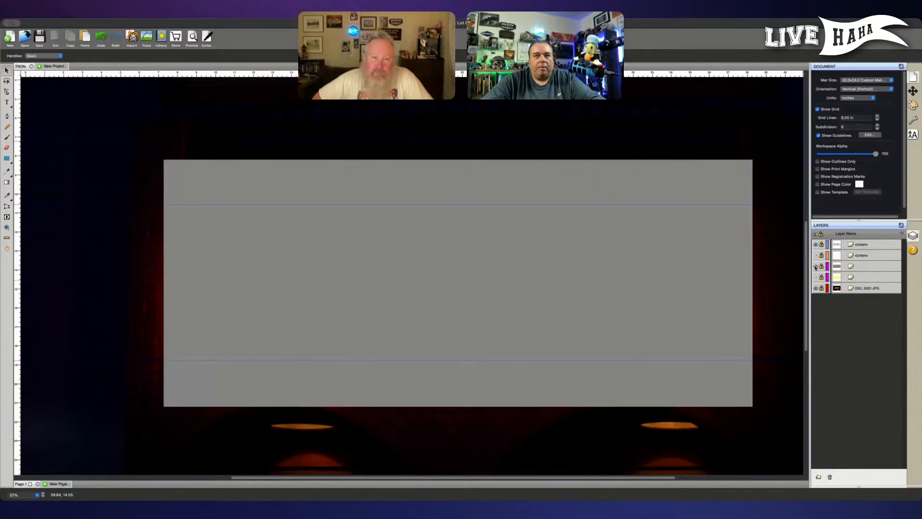
{"action": "left_click", "coordinate": [816, 266]}
Step: Examine the semi-transparent FLYNN'S lettering close up against the neon tubes in the photo, letter by letter
{"action": "key", "text": "super+equal"}
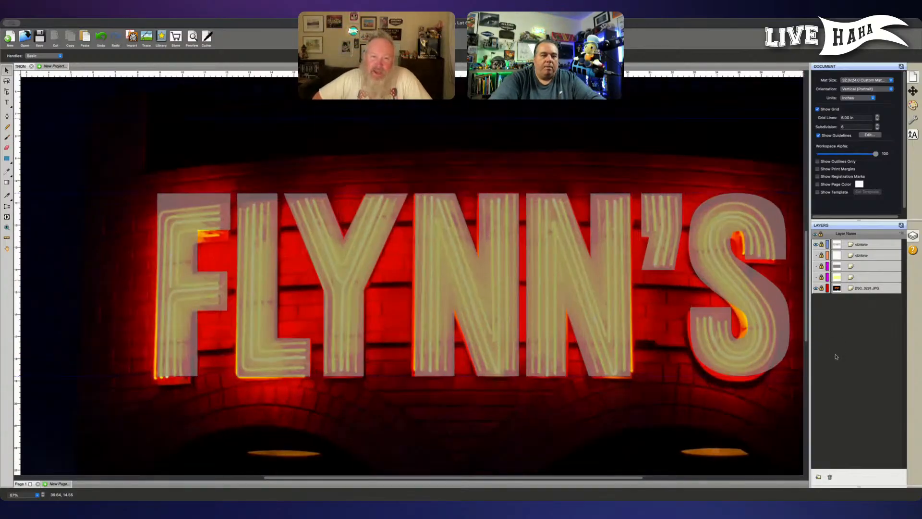
{"action": "key", "text": "super+equal"}
{"action": "key", "text": "super+equal"}
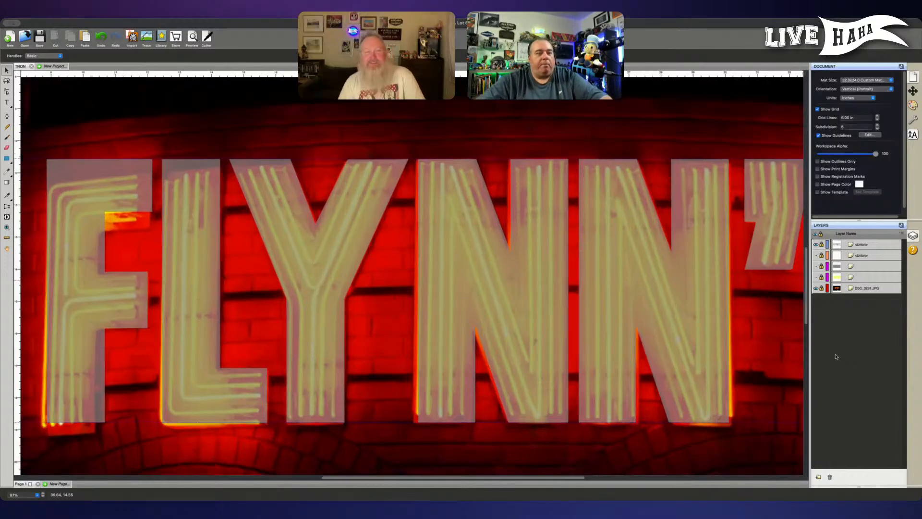
{"action": "key", "text": "super+equal"}
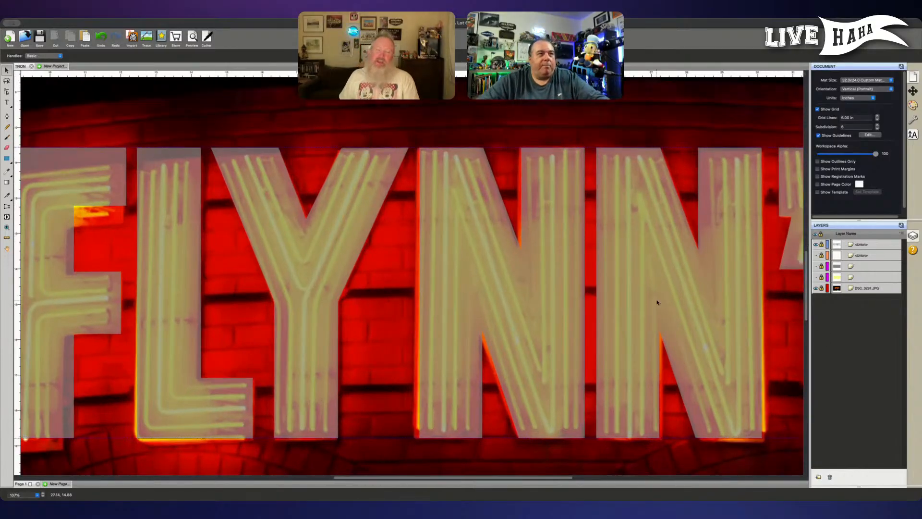
{"action": "scroll", "coordinate": [657, 302], "scroll_direction": "left", "scroll_amount": 3}
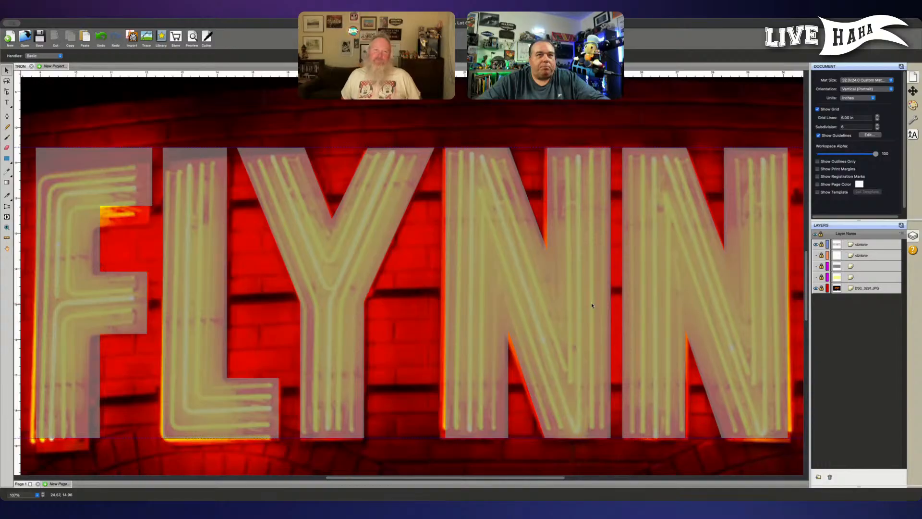
{"action": "scroll", "coordinate": [593, 306], "scroll_direction": "right", "scroll_amount": 2}
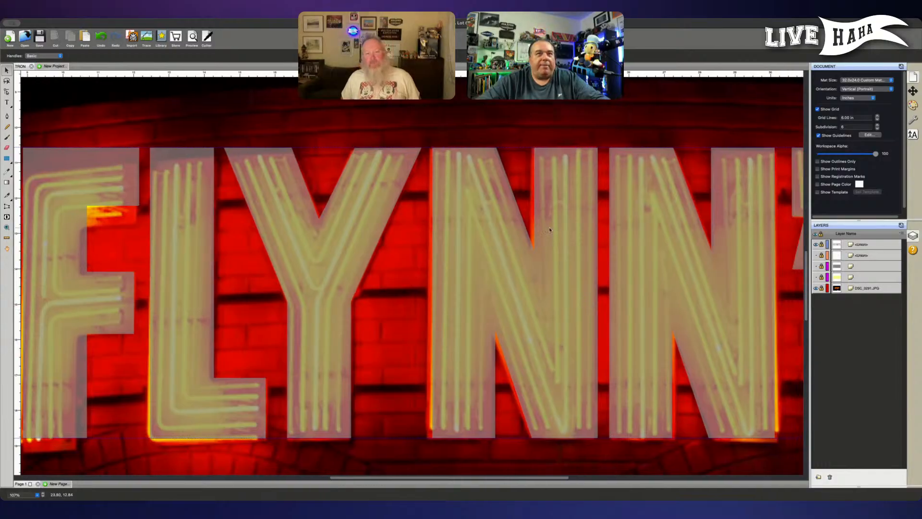
{"action": "scroll", "coordinate": [550, 231], "scroll_direction": "right", "scroll_amount": 1}
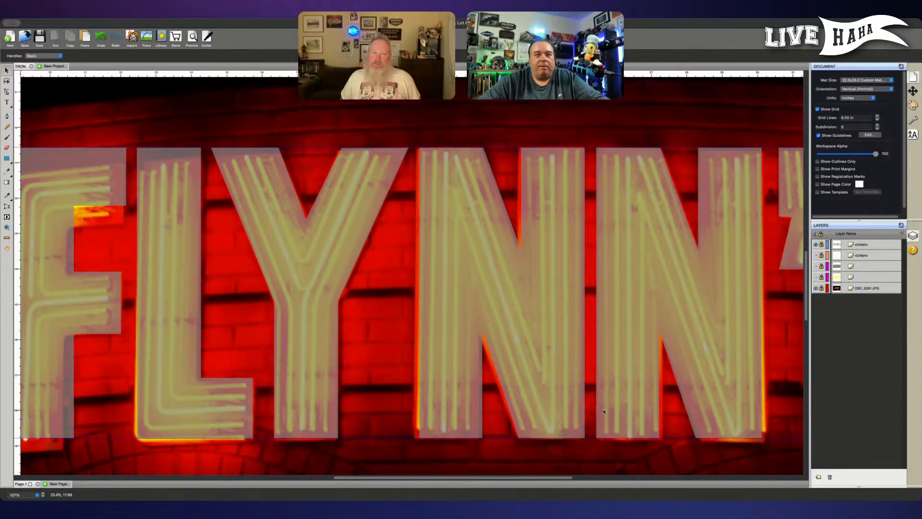
{"action": "scroll", "coordinate": [604, 412], "scroll_direction": "right", "scroll_amount": 3}
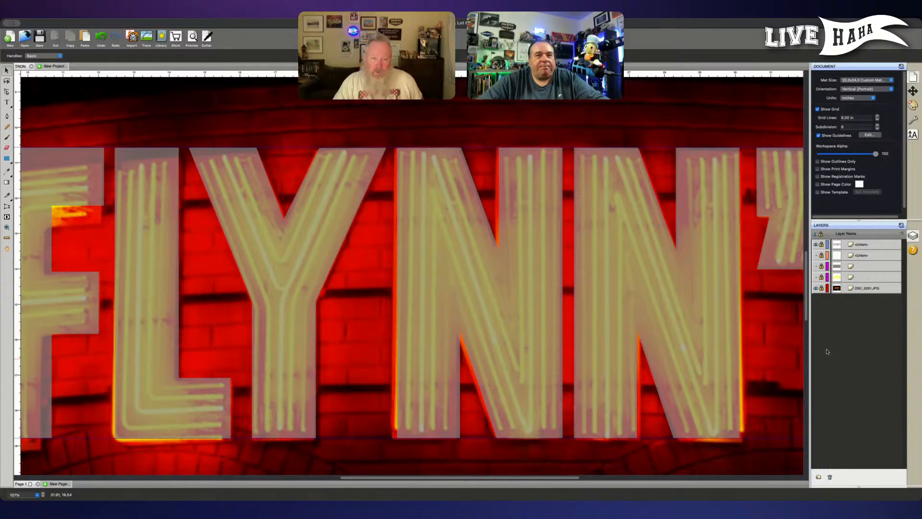
{"action": "scroll", "coordinate": [760, 351], "scroll_direction": "right", "scroll_amount": 2}
{"action": "scroll", "coordinate": [759, 351], "scroll_direction": "right", "scroll_amount": 8}
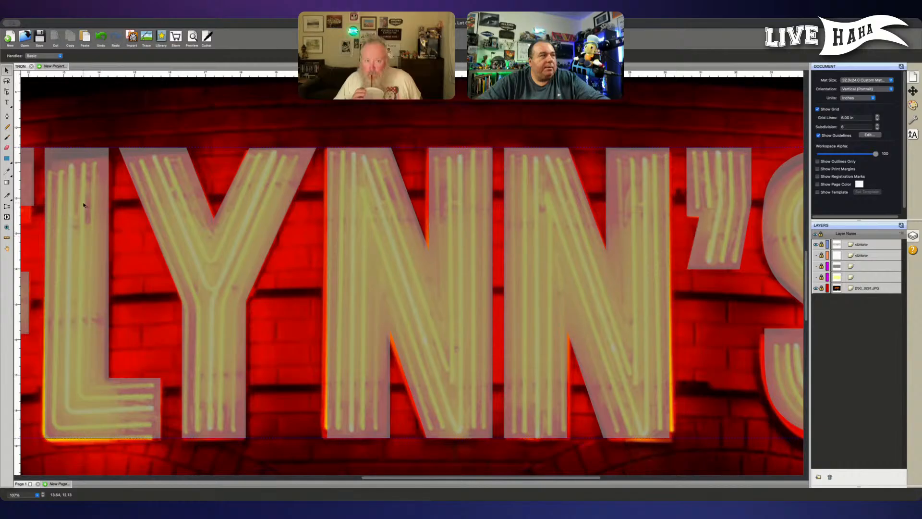
{"action": "left_click", "coordinate": [6, 116]}
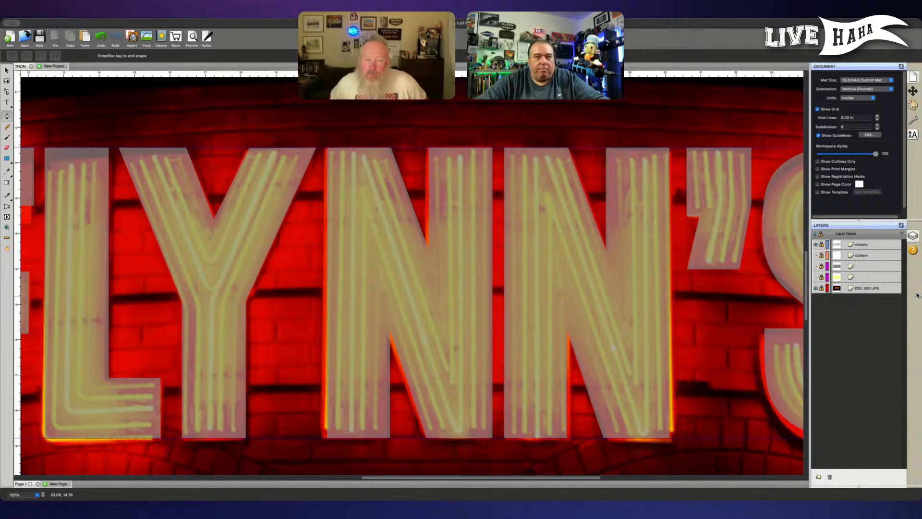
{"action": "key", "text": "Escape"}
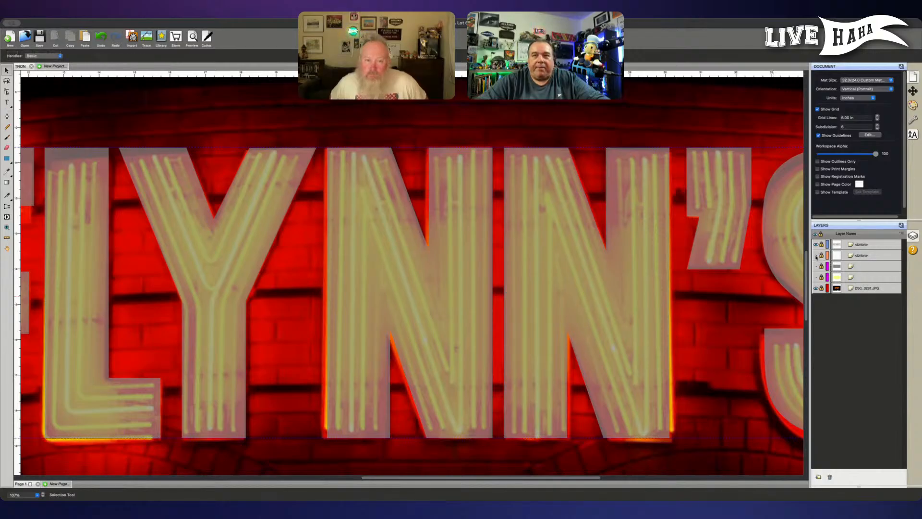
Step: Show the brick pattern layer, then unlock and select it above the neon sign photo
{"action": "scroll", "coordinate": [757, 275], "scroll_direction": "up", "scroll_amount": 3}
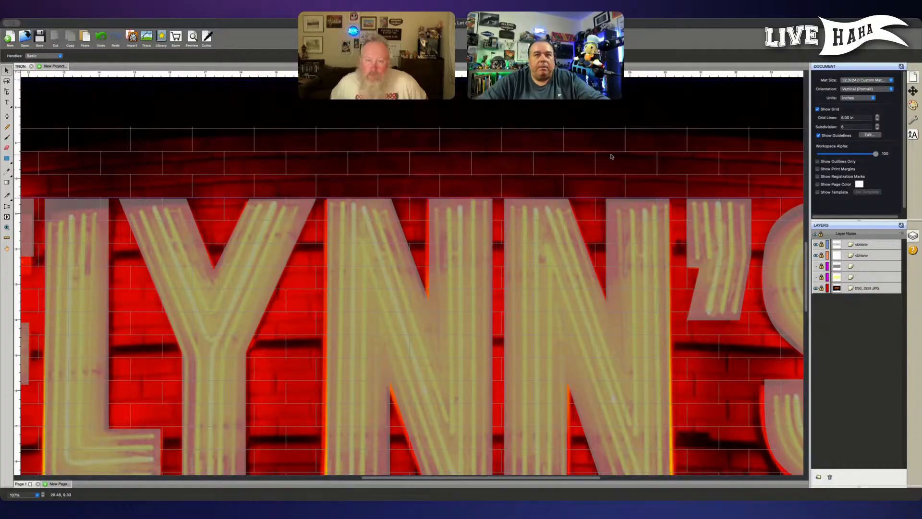
{"action": "left_click", "coordinate": [871, 257]}
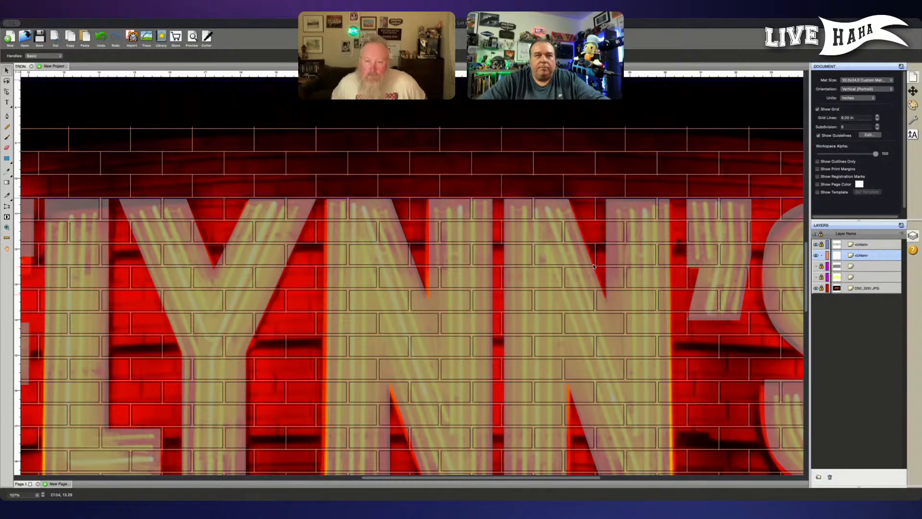
{"action": "left_click", "coordinate": [619, 250]}
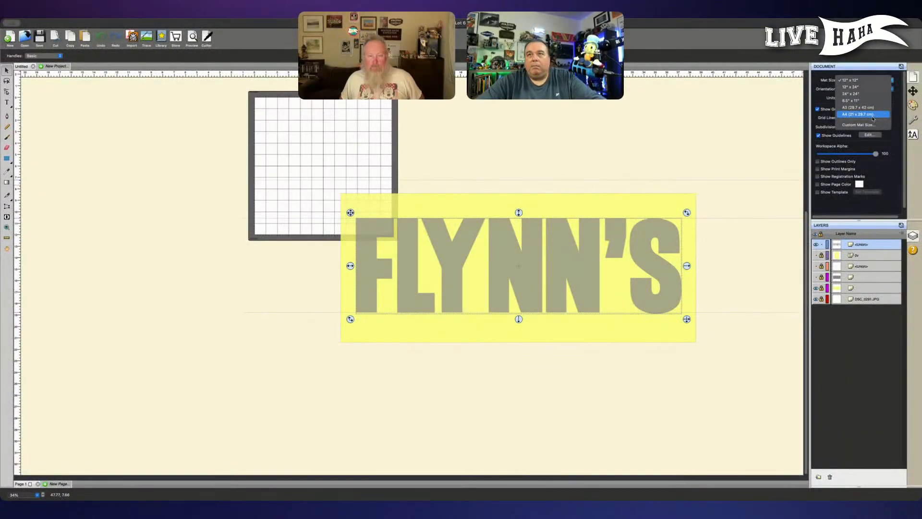
Step: Set the new document's mat to a custom size of 31 x 24 inches
{"action": "left_click", "coordinate": [862, 125]}
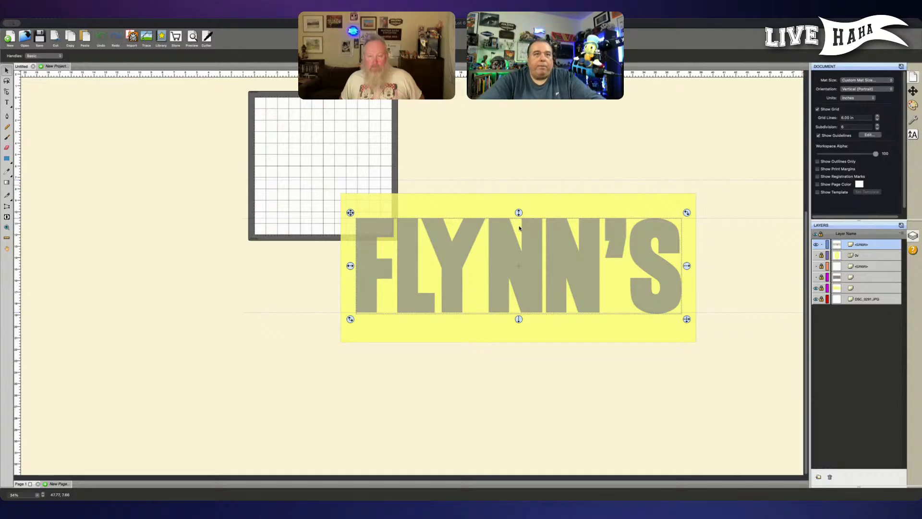
{"action": "left_click", "coordinate": [583, 300]}
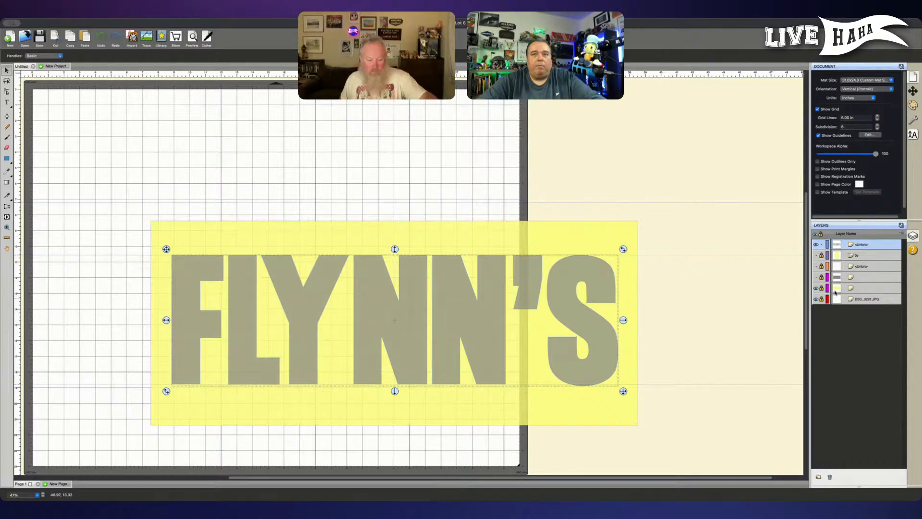
Step: Unlock the layers beneath the lettering and make the grey panel, old S and brick pattern layers visible
{"action": "left_click", "coordinate": [821, 266]}
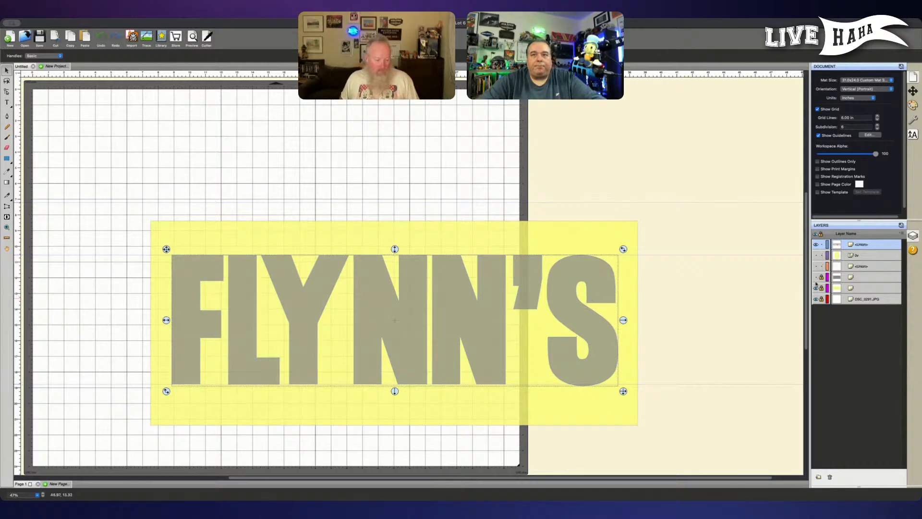
{"action": "left_click", "coordinate": [822, 277]}
{"action": "left_click", "coordinate": [821, 288]}
{"action": "left_click", "coordinate": [821, 299]}
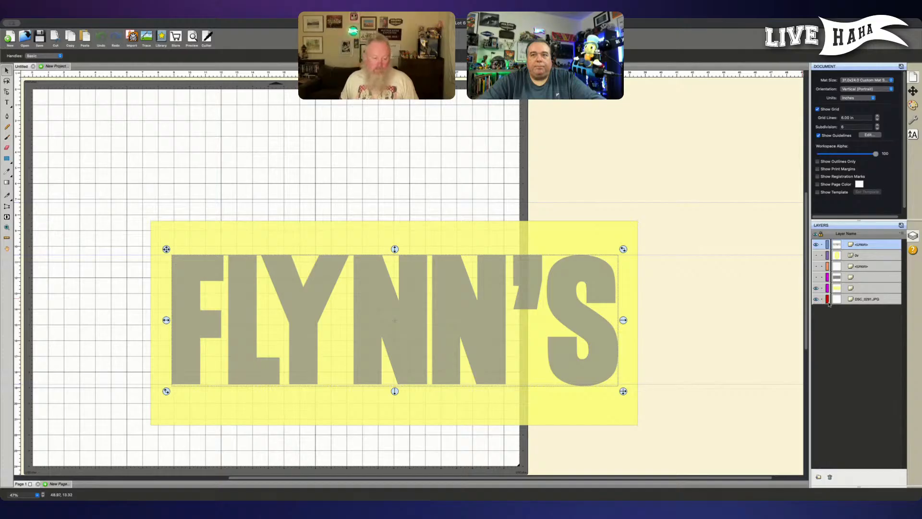
{"action": "left_click", "coordinate": [816, 277]}
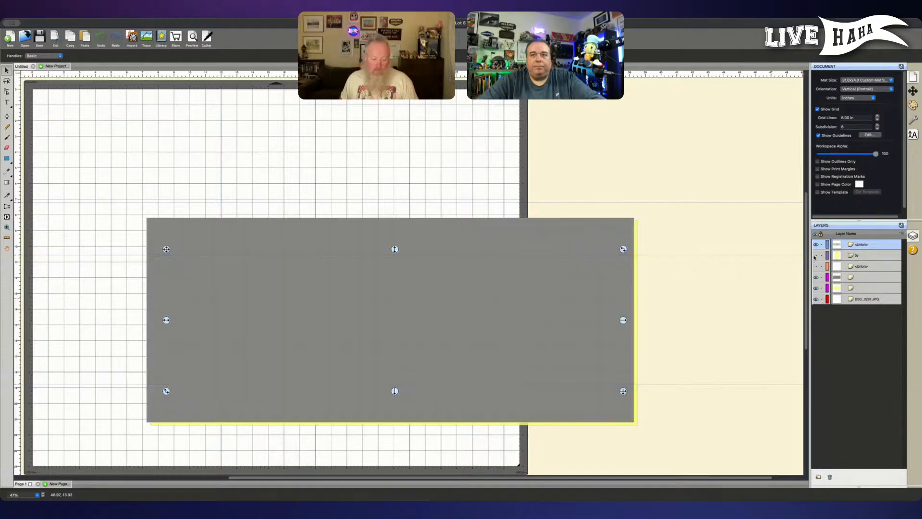
{"action": "left_click", "coordinate": [816, 255]}
{"action": "left_click", "coordinate": [816, 266]}
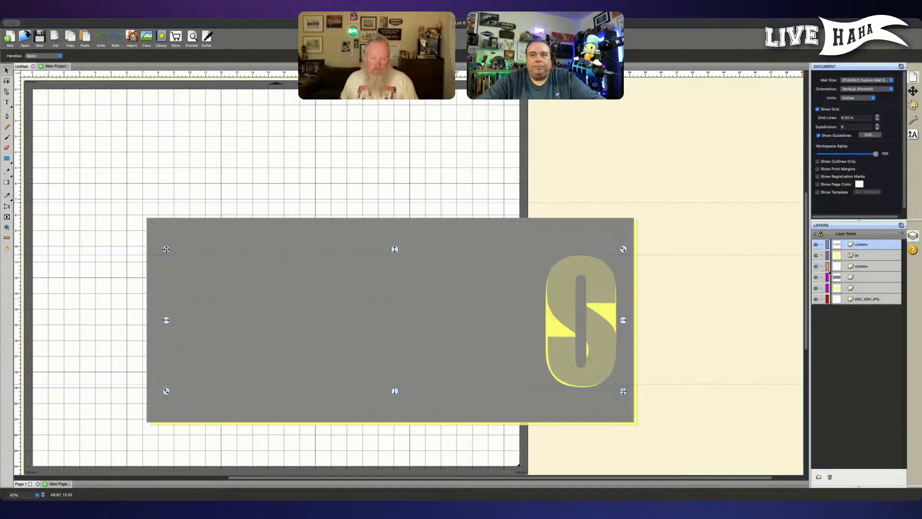
Step: Delete the leftover yellow S layer from the copied artwork in the new document
{"action": "left_click", "coordinate": [869, 256]}
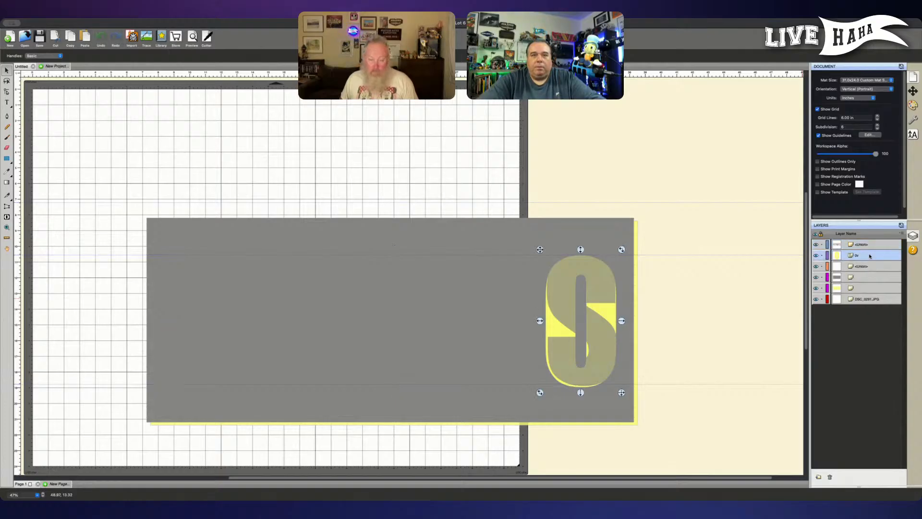
{"action": "key", "text": "Delete"}
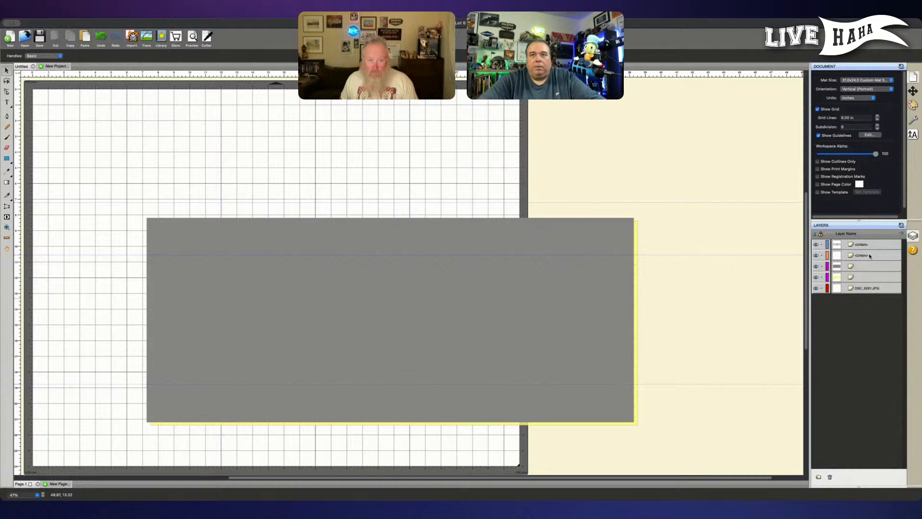
{"action": "key", "text": "super+z"}
{"action": "key", "text": "Delete"}
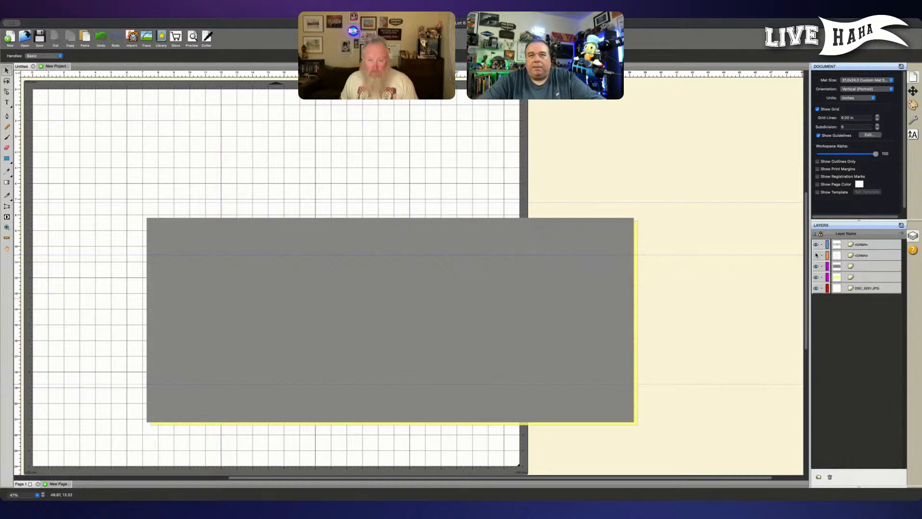
Step: Switch the visibility of the grey panel, brick pattern and lettering layers to check each one's content
{"action": "left_click", "coordinate": [816, 267]}
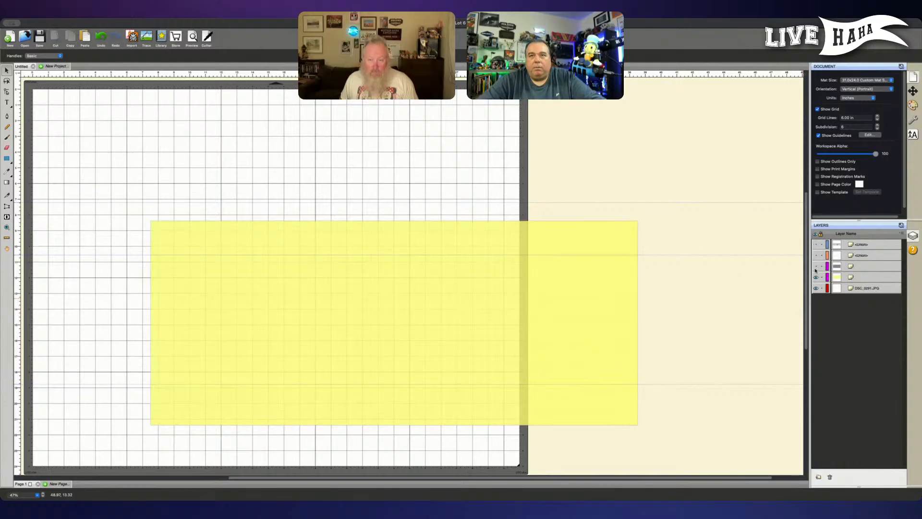
{"action": "left_click", "coordinate": [816, 256]}
{"action": "left_click", "coordinate": [816, 245]}
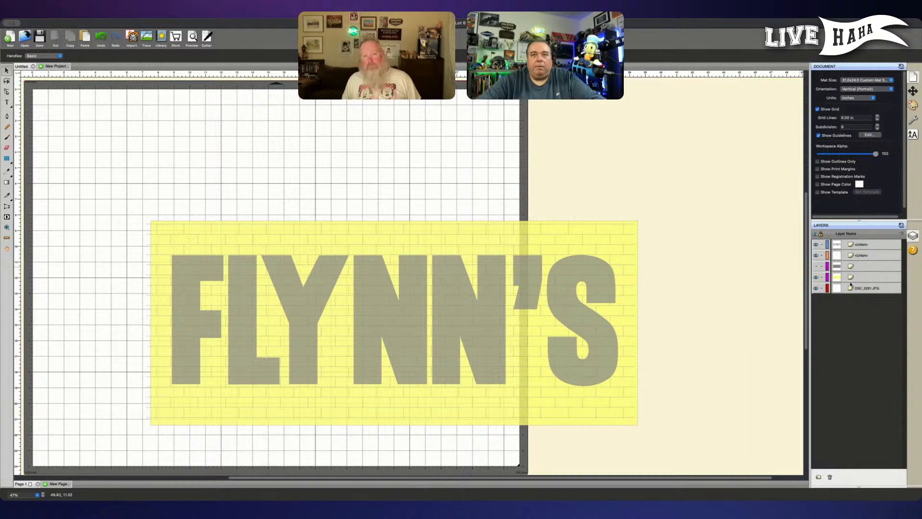
Step: Show the grey panel again, select all five layers and move the artwork up and left onto the mat
{"action": "left_click", "coordinate": [816, 266]}
{"action": "left_click_drag", "start_coordinate": [884, 291], "coordinate": [882, 245]}
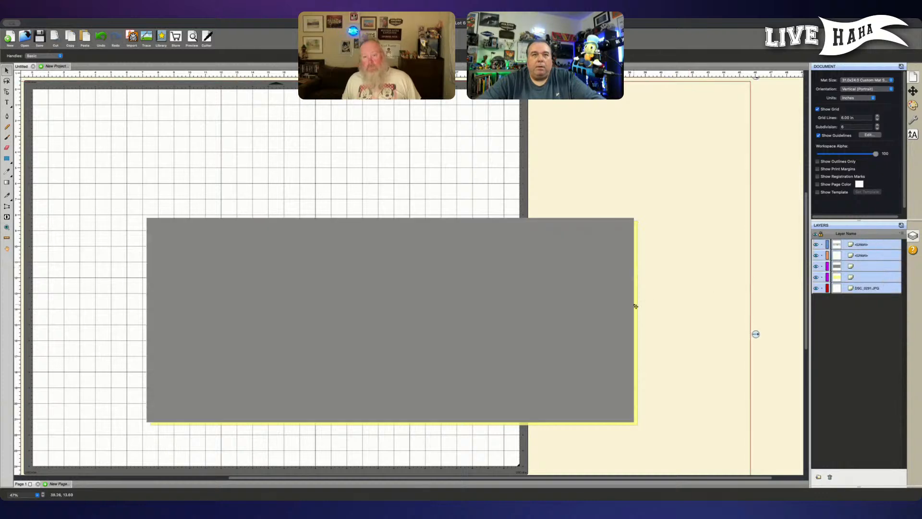
{"action": "left_click_drag", "start_coordinate": [575, 319], "coordinate": [465, 270]}
{"action": "scroll", "coordinate": [490, 298], "scroll_direction": "left", "scroll_amount": 5}
{"action": "scroll", "coordinate": [514, 302], "scroll_direction": "left", "scroll_amount": 2}
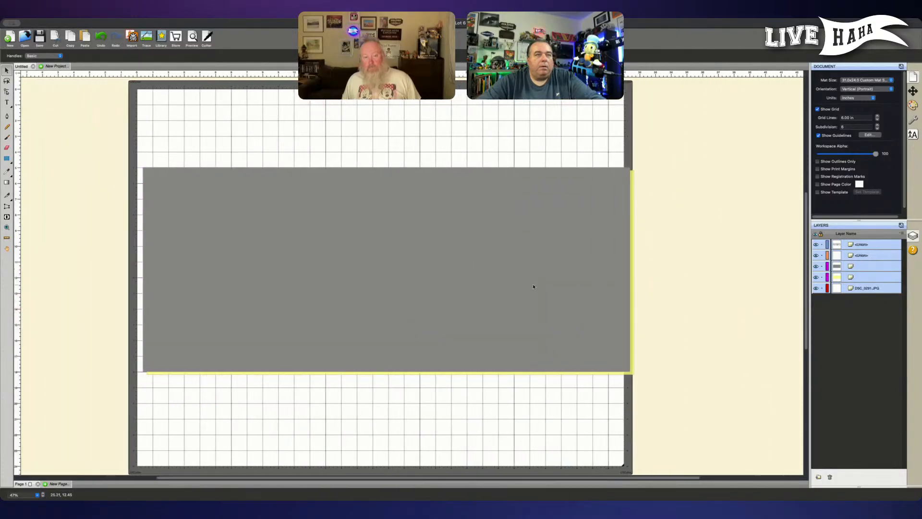
Step: Lock the photo, yellow panel, grey panel and brick pattern layers, and hide the grey panel and bricks
{"action": "left_click", "coordinate": [814, 301]}
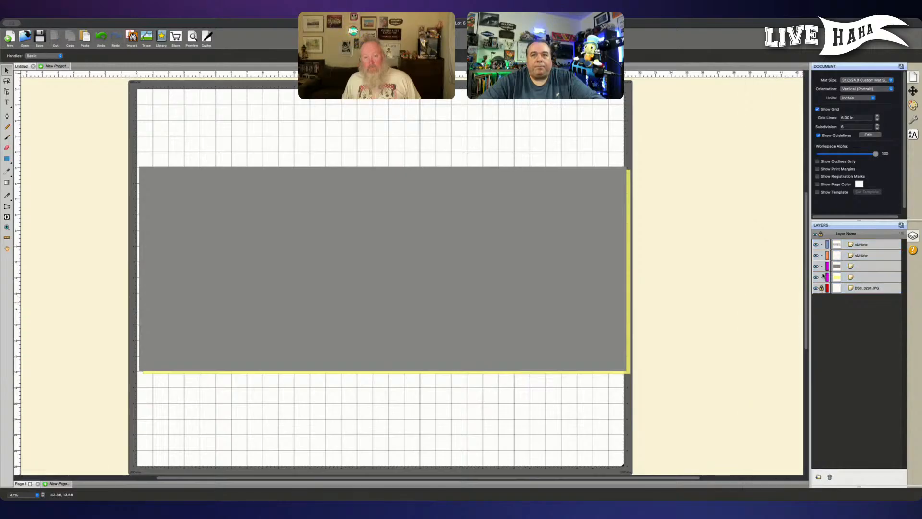
{"action": "left_click", "coordinate": [821, 276]}
{"action": "left_click", "coordinate": [822, 266]}
{"action": "left_click", "coordinate": [815, 266]}
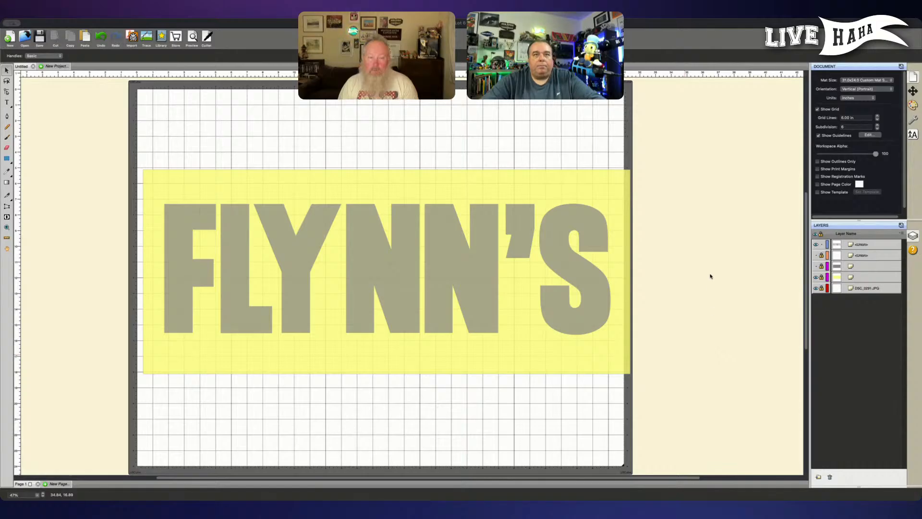
Step: Save the new project as flynns
{"action": "key", "text": "Return"}
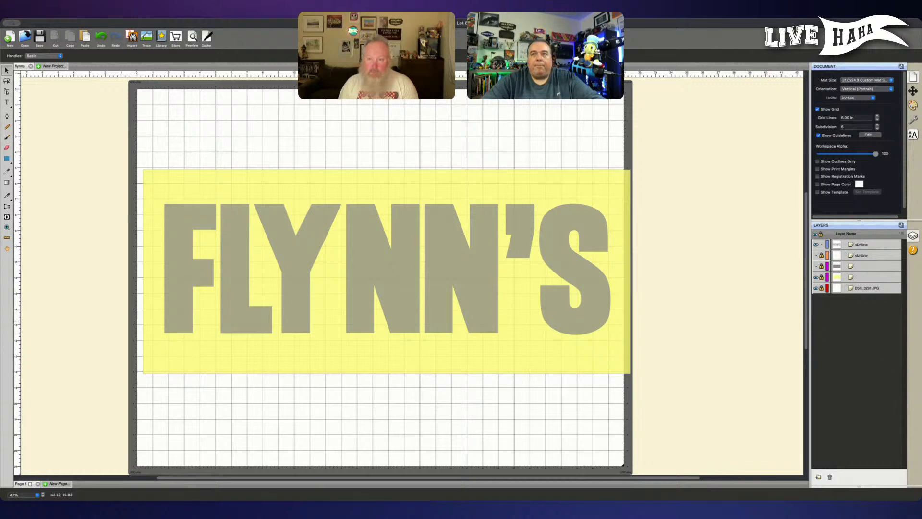
{"action": "left_click", "coordinate": [212, 437]}
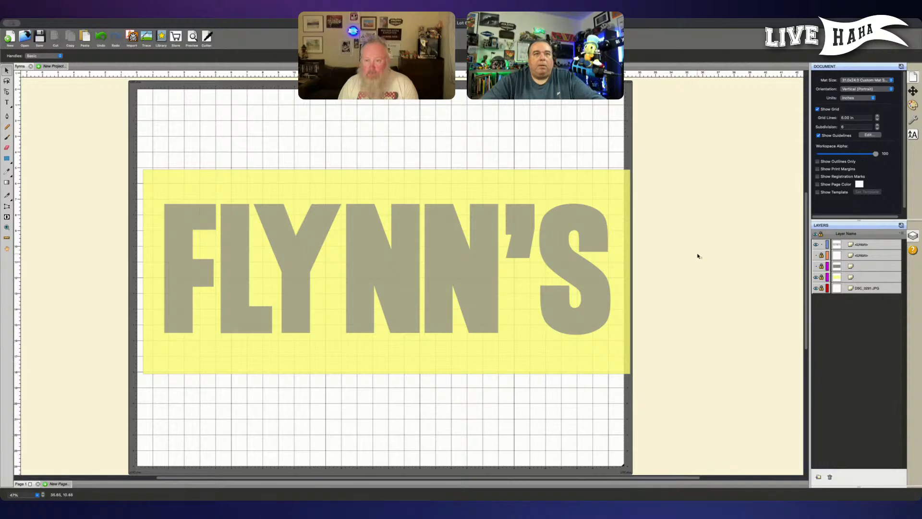
Step: Show the brick pattern layer over the yellow panel, lock the FLYNN'S lettering layer and unlock the brick pattern layer
{"action": "key", "text": "super+equal"}
{"action": "key", "text": "super+equal"}
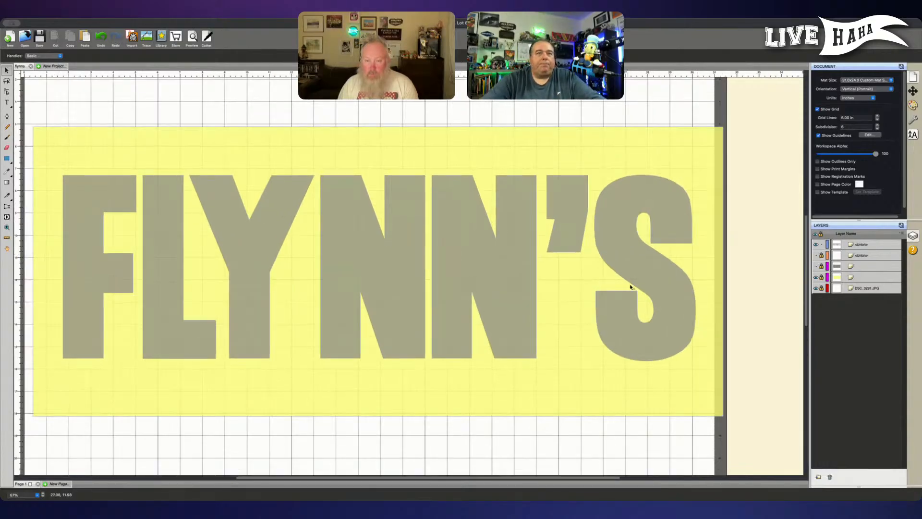
{"action": "scroll", "coordinate": [630, 296], "scroll_direction": "left", "scroll_amount": 2}
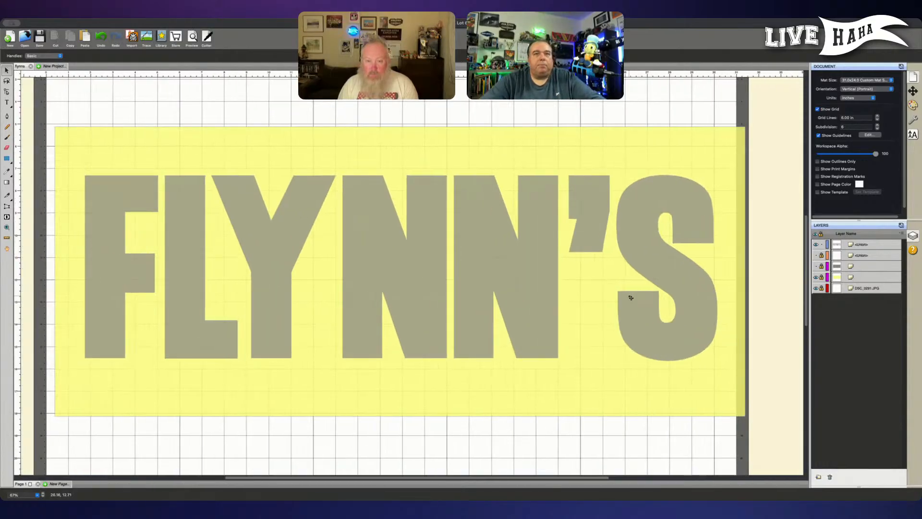
{"action": "left_click", "coordinate": [815, 277]}
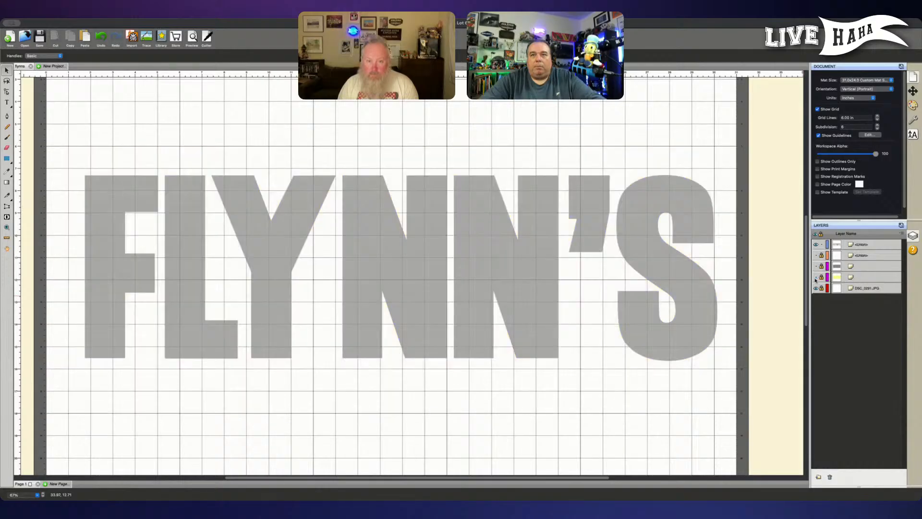
{"action": "left_click", "coordinate": [816, 255]}
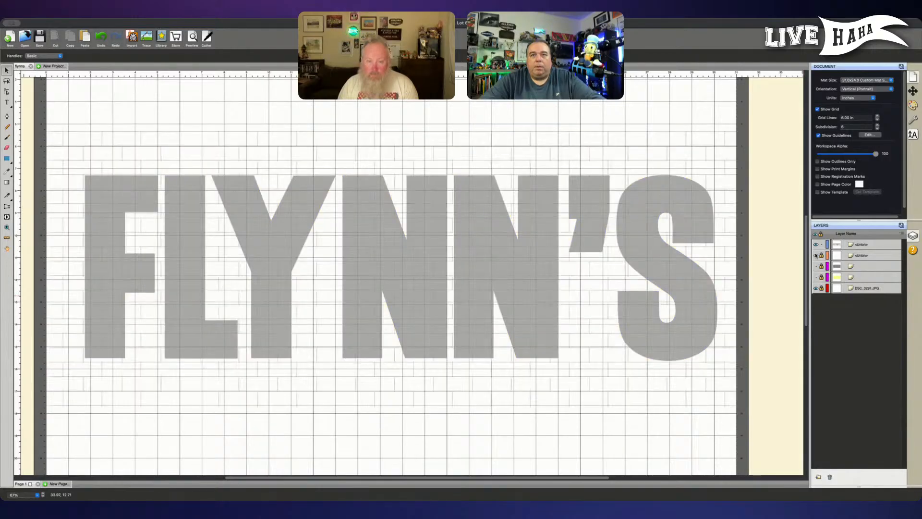
{"action": "left_click", "coordinate": [815, 278]}
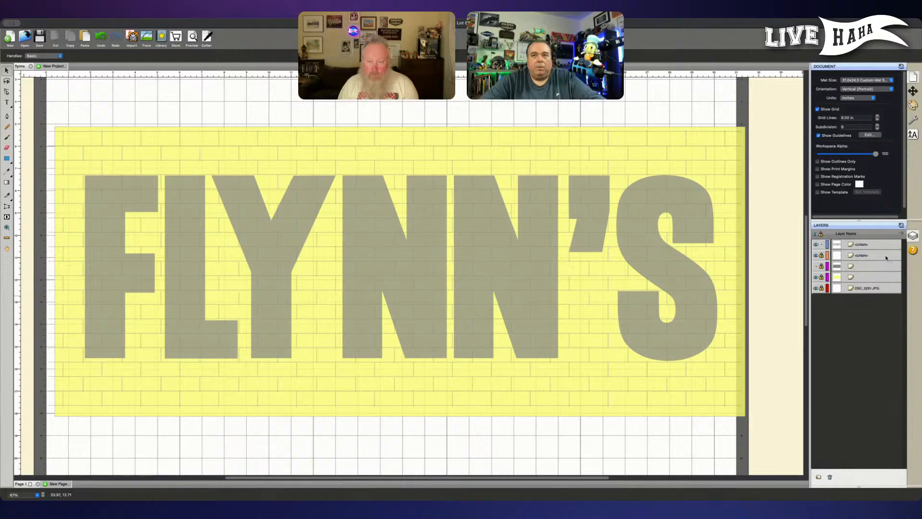
{"action": "left_click", "coordinate": [822, 245]}
{"action": "left_click", "coordinate": [821, 256]}
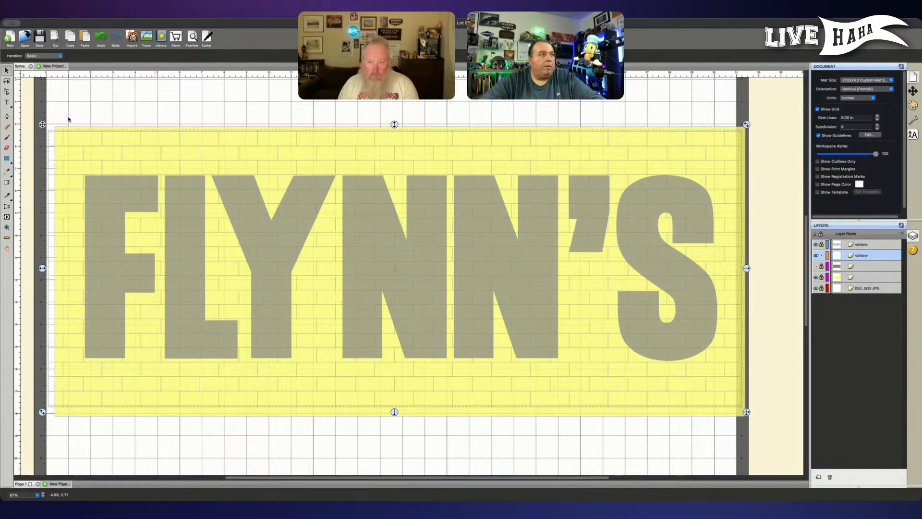
Step: Examine the mortar lines of the brick pattern up close, and check the pattern against the whole sign
{"action": "left_click", "coordinate": [133, 117]}
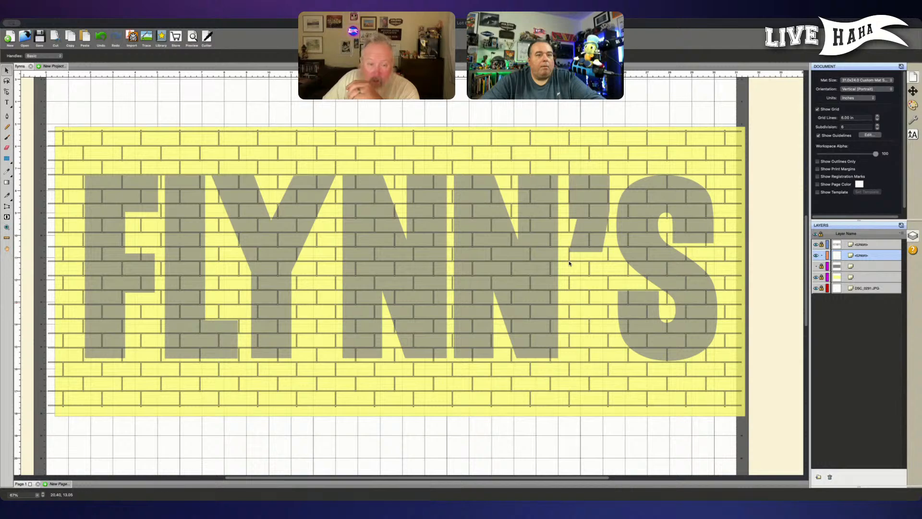
{"action": "key", "text": "super+plus"}
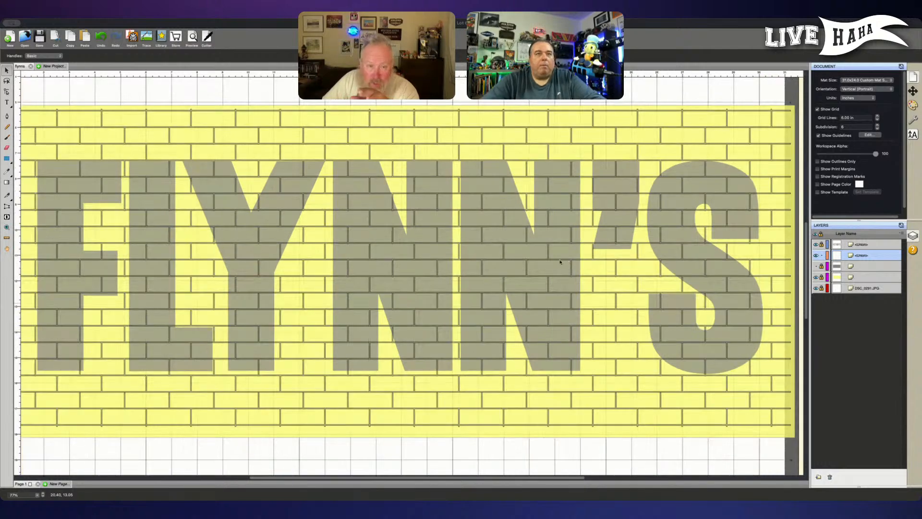
{"action": "key", "text": "super+plus"}
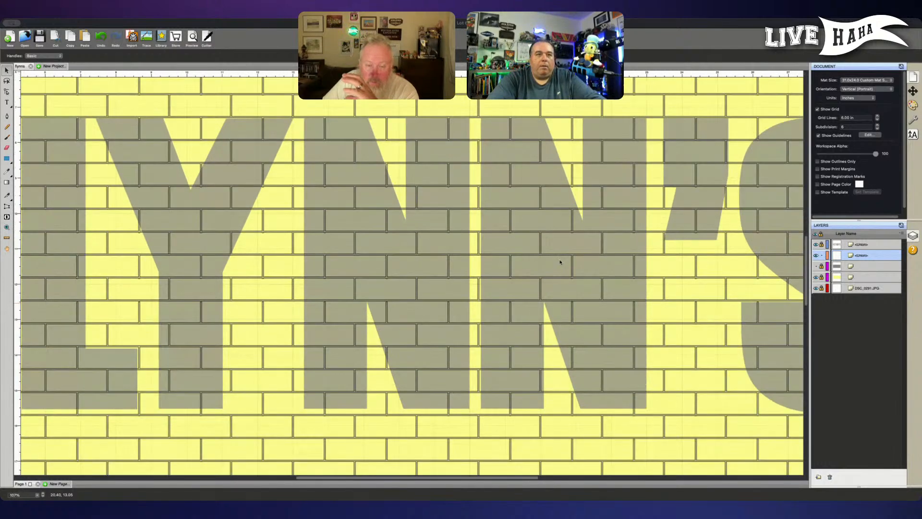
{"action": "key", "text": "super+plus"}
{"action": "key", "text": "super+plus"}
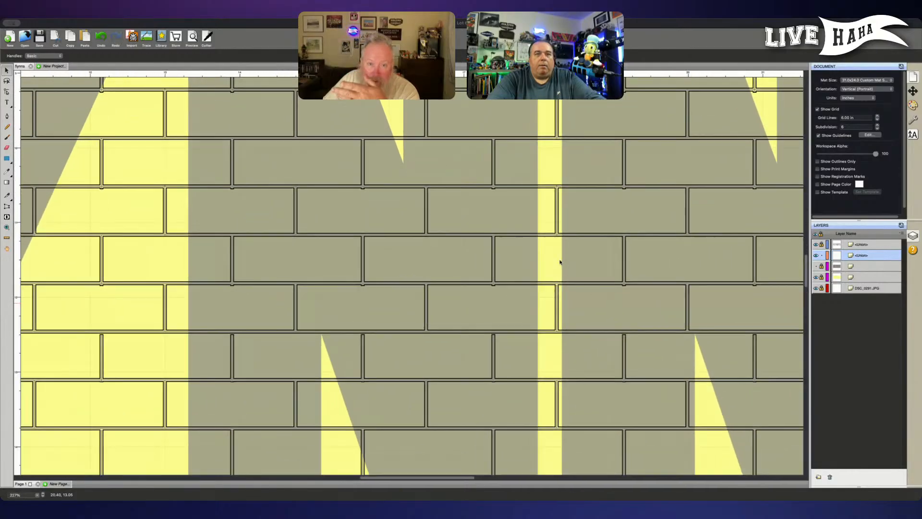
{"action": "key", "text": "super+plus"}
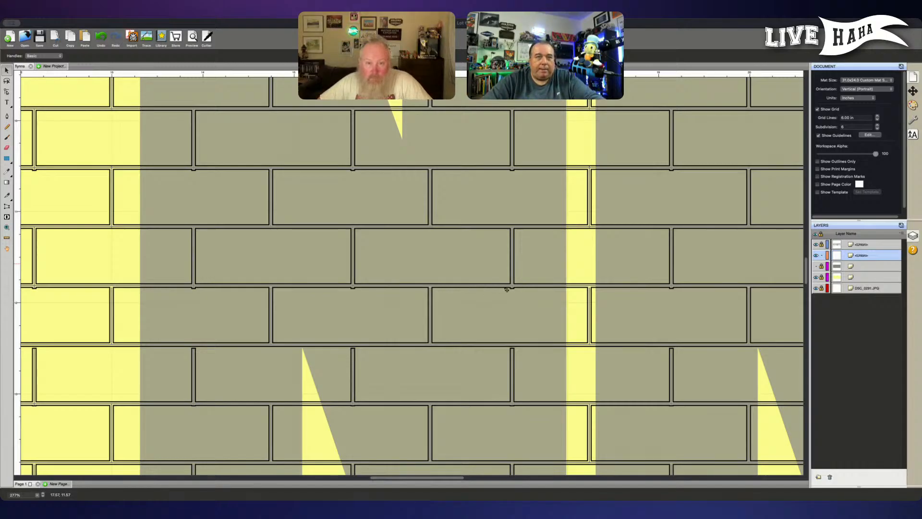
{"action": "left_click", "coordinate": [481, 252]}
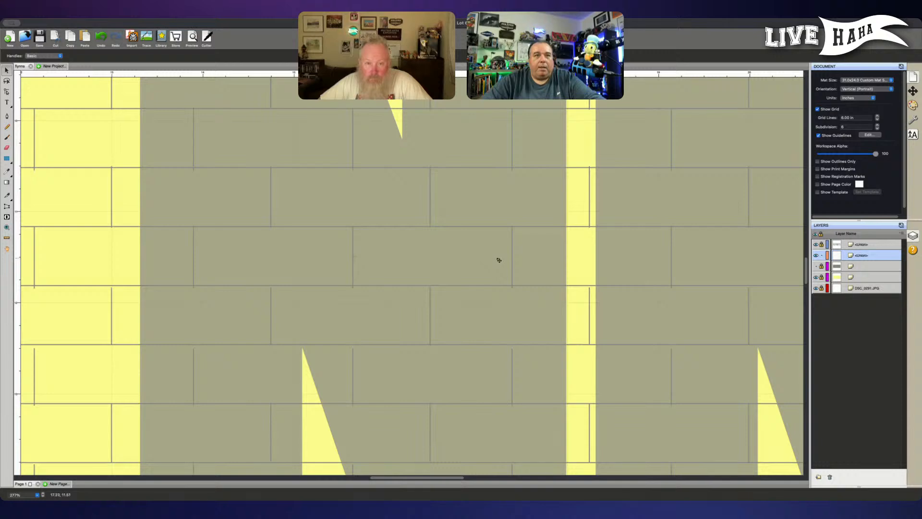
{"action": "scroll", "coordinate": [500, 261], "scroll_direction": "down", "scroll_amount": 5}
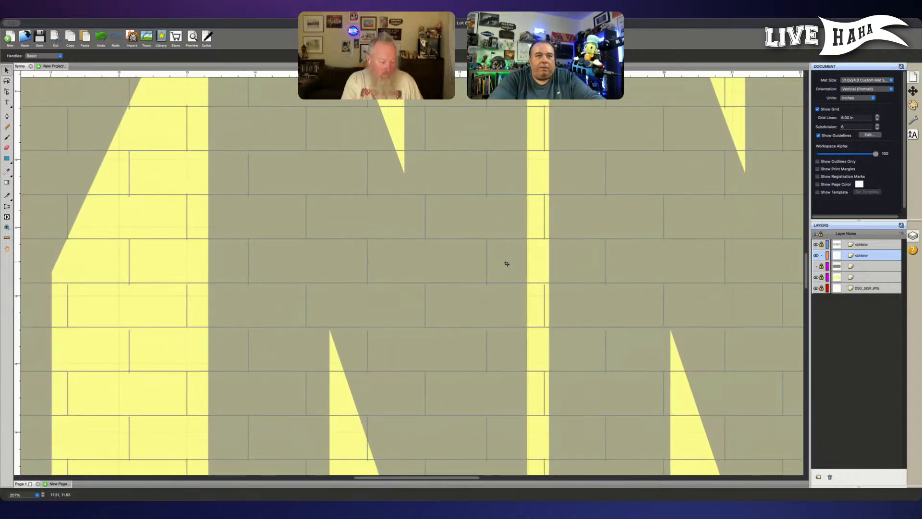
{"action": "scroll", "coordinate": [506, 264], "scroll_direction": "down", "scroll_amount": 8}
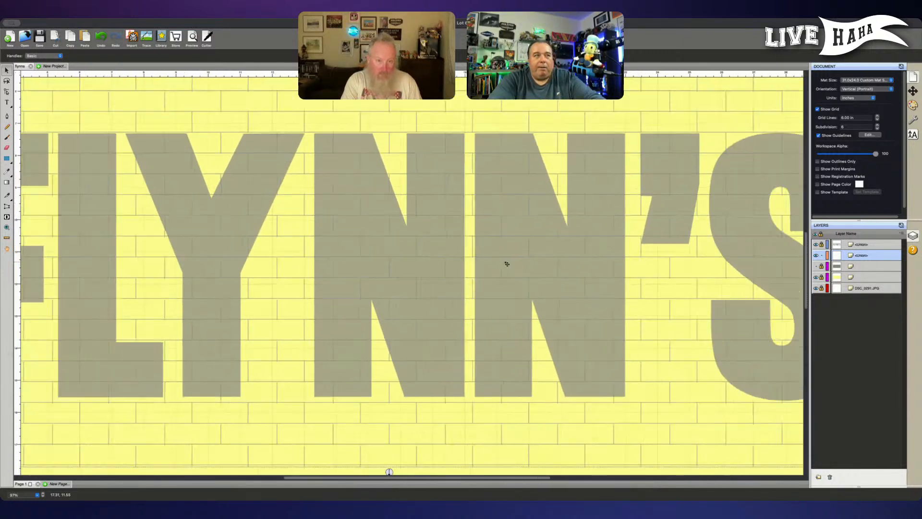
{"action": "scroll", "coordinate": [507, 263], "scroll_direction": "down", "scroll_amount": 2}
{"action": "scroll", "coordinate": [506, 263], "scroll_direction": "down", "scroll_amount": 1}
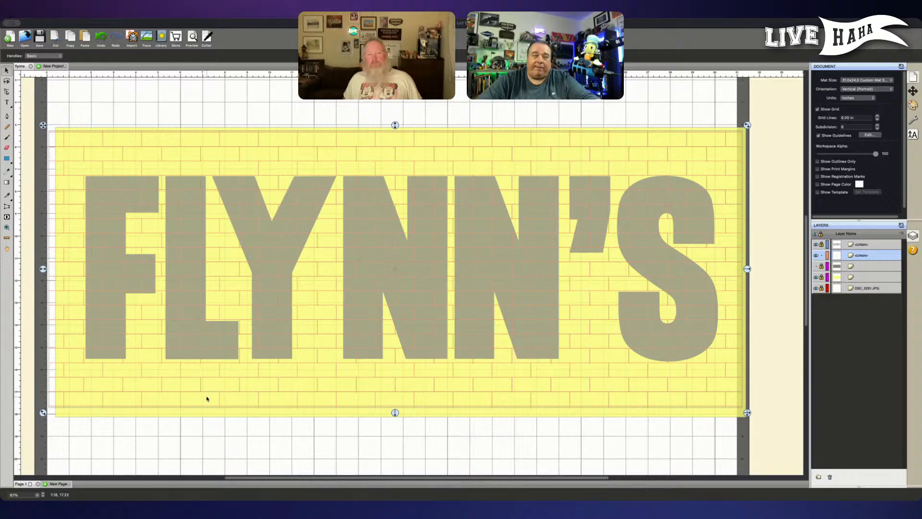
{"action": "left_click", "coordinate": [263, 457]}
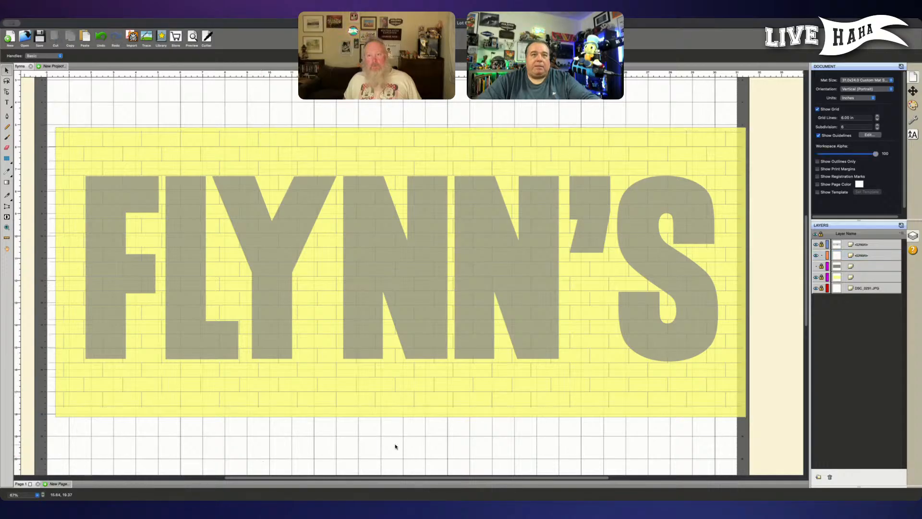
Step: Switch the yellow and grey panel layers off and on to check how each one sits in the sign
{"action": "left_click", "coordinate": [816, 277]}
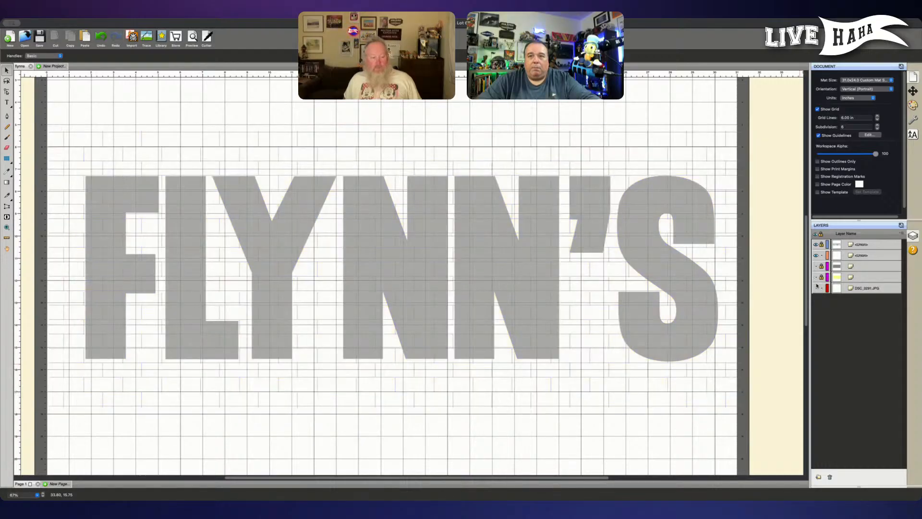
{"action": "left_click", "coordinate": [815, 277]}
{"action": "left_click", "coordinate": [815, 266]}
{"action": "left_click", "coordinate": [815, 267]}
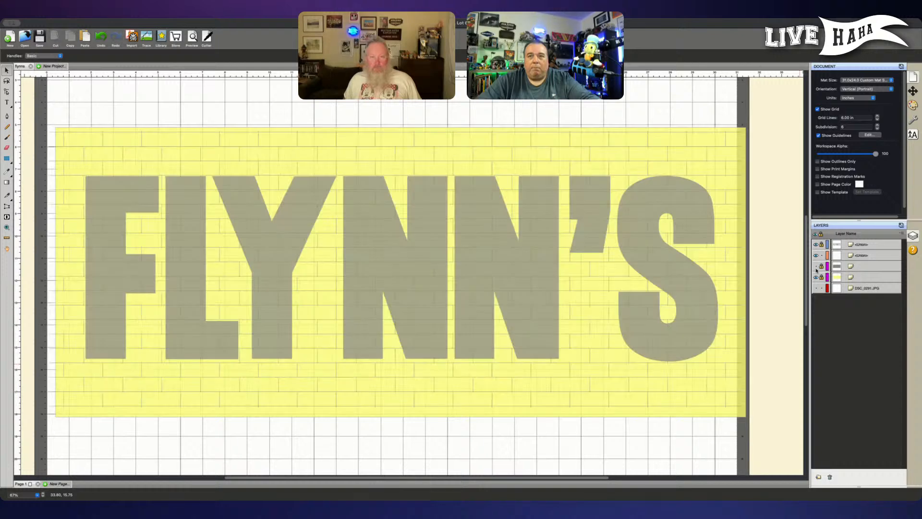
Step: Delete the old DSC photo layer beneath the yellow panel, keeping the grey panel hidden
{"action": "left_click", "coordinate": [822, 288]}
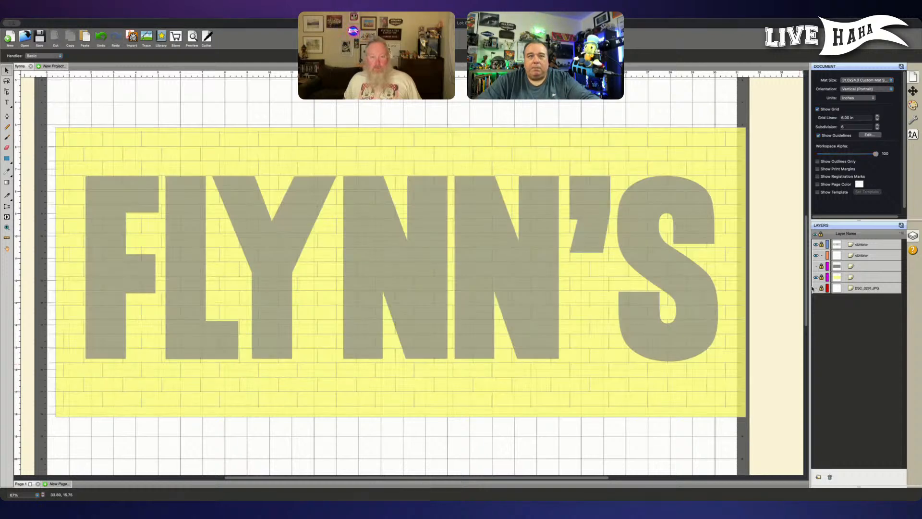
{"action": "left_click", "coordinate": [513, 281]}
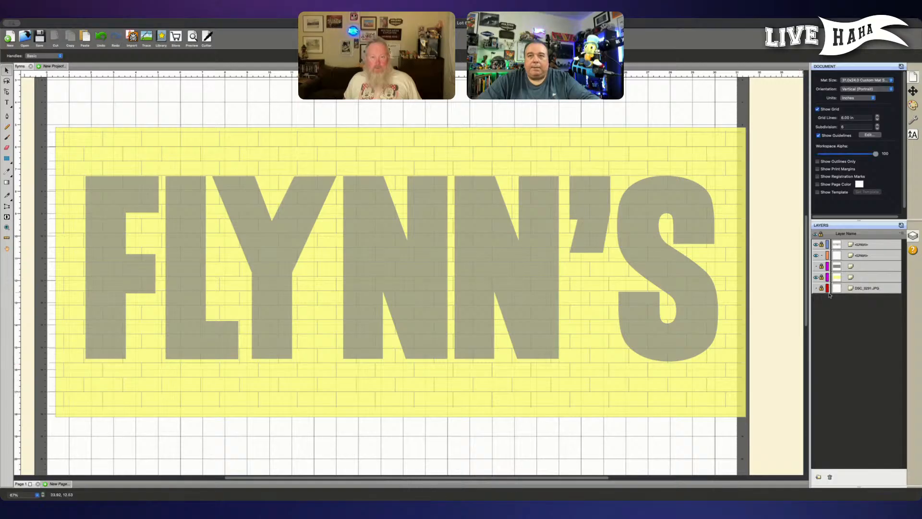
{"action": "left_click", "coordinate": [816, 266]}
{"action": "left_click", "coordinate": [816, 266]}
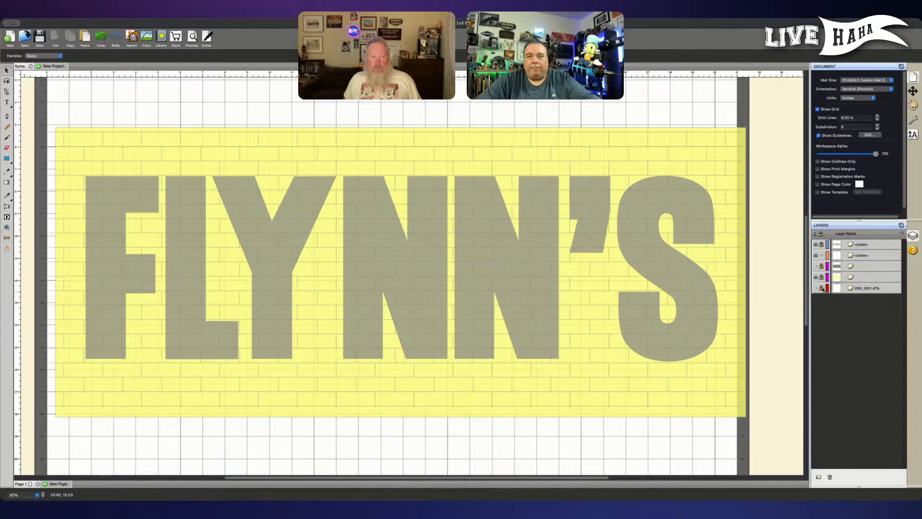
{"action": "left_click", "coordinate": [861, 290]}
{"action": "key", "text": "Delete"}
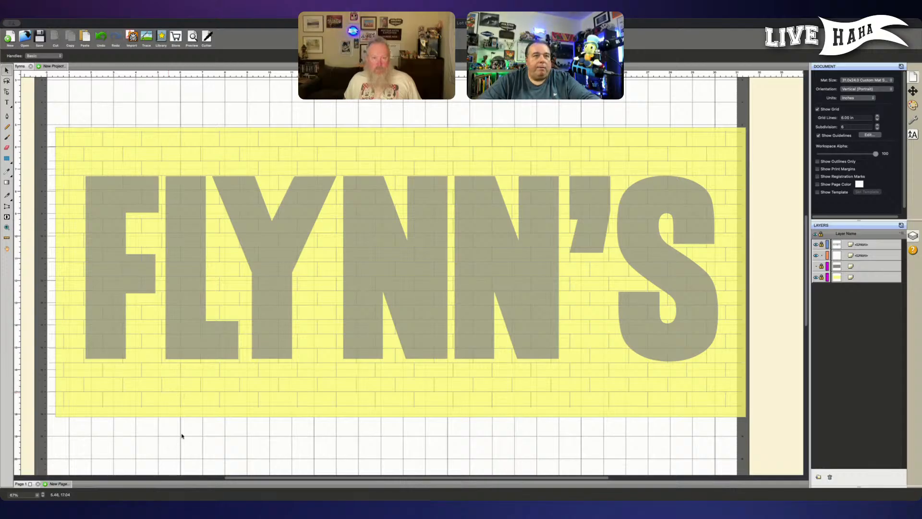
Step: Paste the yt_thumb_flynns.jpg neon sign image, enlarge it over the mat and place its layer beneath all the others
{"action": "key", "text": "super+v"}
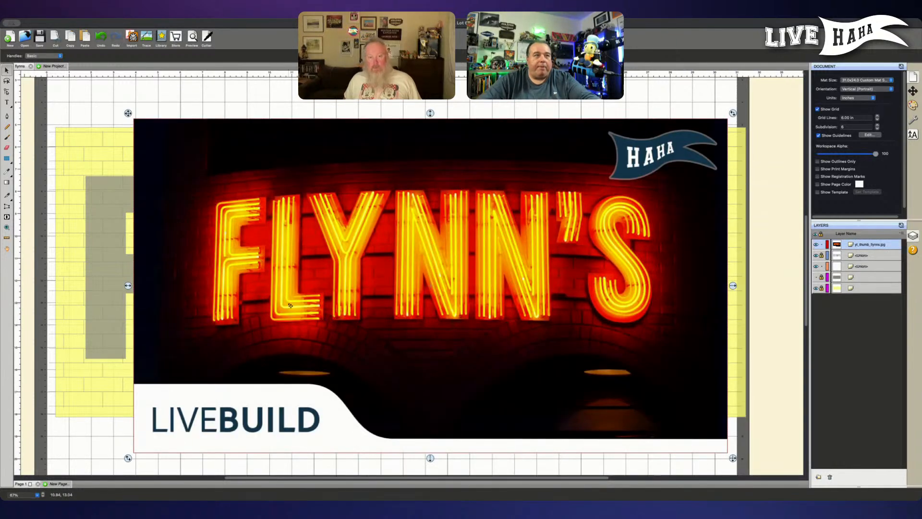
{"action": "key", "text": "super+minus"}
{"action": "key", "text": "super+minus"}
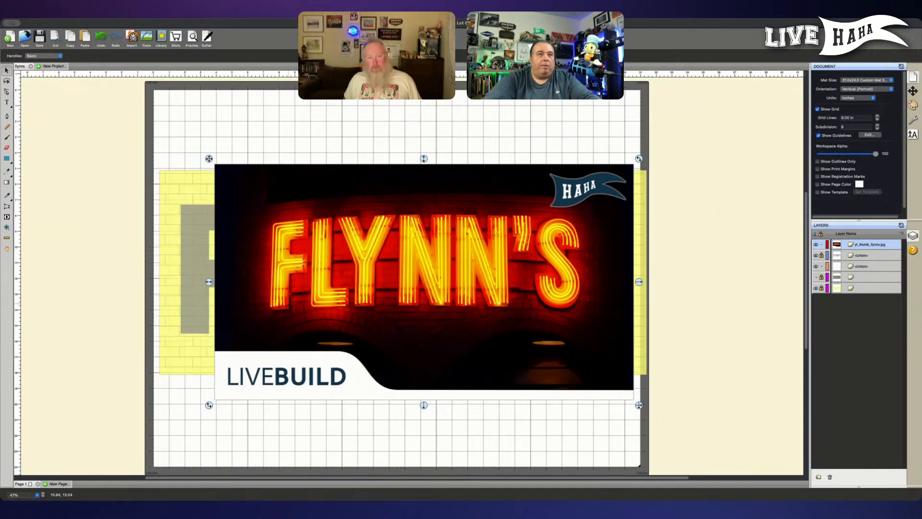
{"action": "left_click_drag", "start_coordinate": [375, 219], "coordinate": [296, 213]}
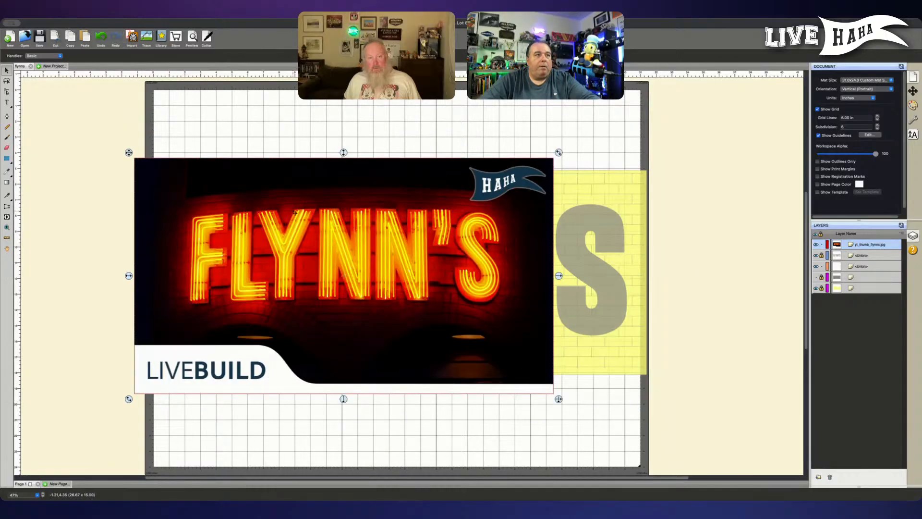
{"action": "left_click_drag", "start_coordinate": [559, 399], "coordinate": [717, 474]}
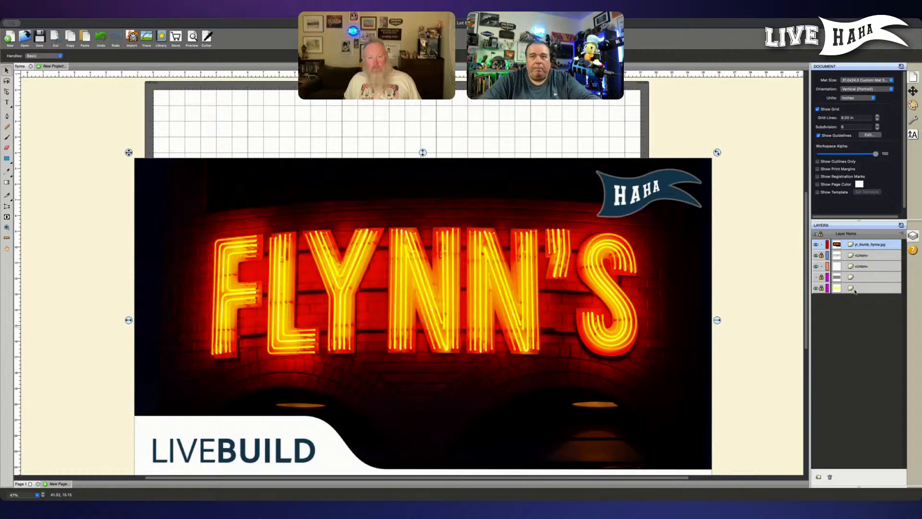
{"action": "left_click_drag", "start_coordinate": [878, 243], "coordinate": [862, 310]}
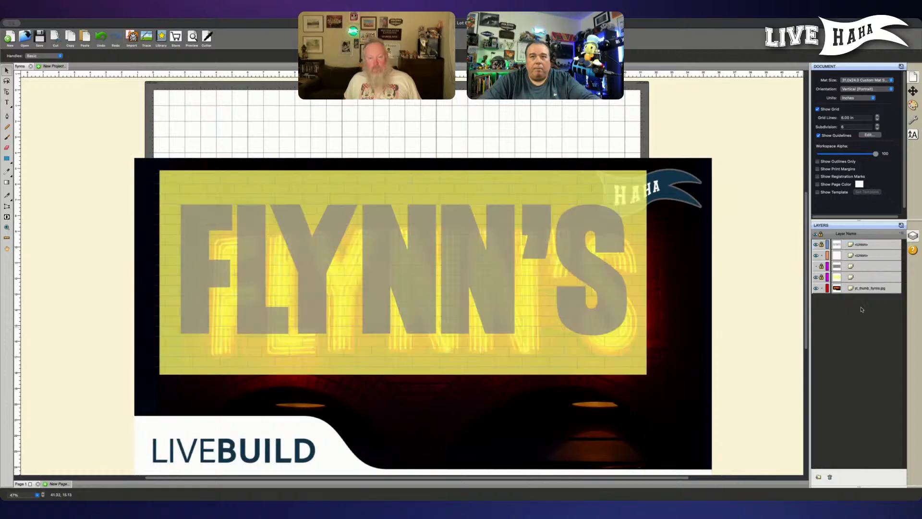
Step: Shift the neon sign image up and left until its glowing letters sit behind the grey FLYNN'S lettering
{"action": "left_click_drag", "start_coordinate": [658, 359], "coordinate": [643, 346]}
{"action": "key", "text": "Up"}
{"action": "key", "text": "Up"}
{"action": "key", "text": "Up"}
{"action": "key", "text": "Up"}
{"action": "key", "text": "Left"}
{"action": "key", "text": "Left"}
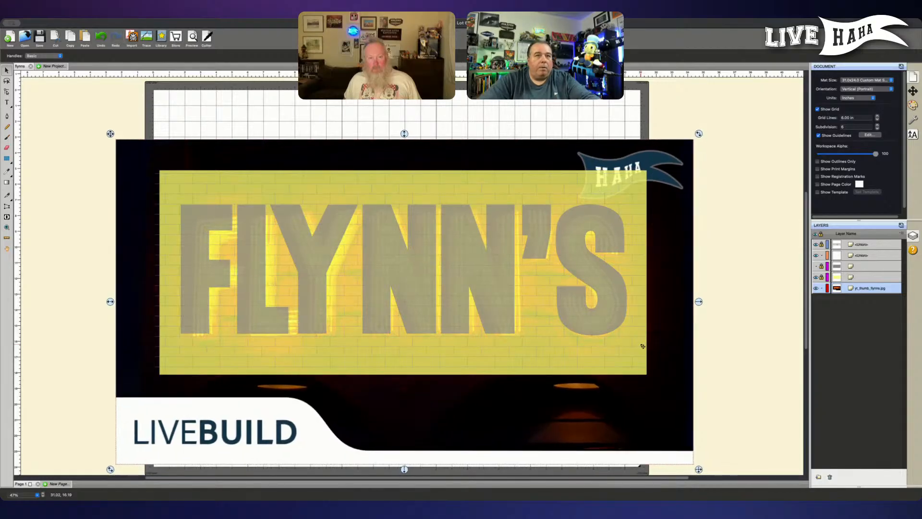
{"action": "key", "text": "Up"}
{"action": "key", "text": "Left"}
{"action": "key", "text": "Left"}
{"action": "key", "text": "Left"}
{"action": "key", "text": "Left"}
{"action": "key", "text": "Up"}
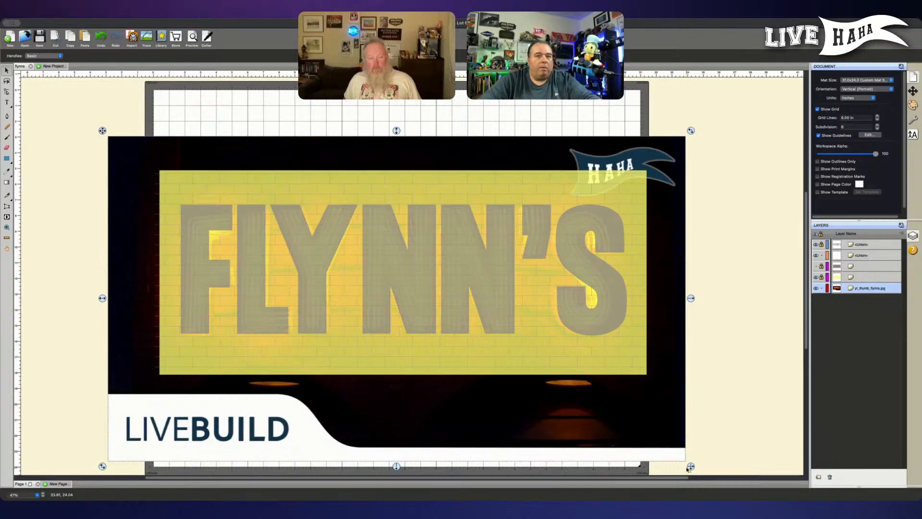
Step: Refine the neon image's size to about 39 x 22 inches, reposition it and rotate it slightly clockwise to match the lettering
{"action": "left_click_drag", "start_coordinate": [689, 470], "coordinate": [734, 497]}
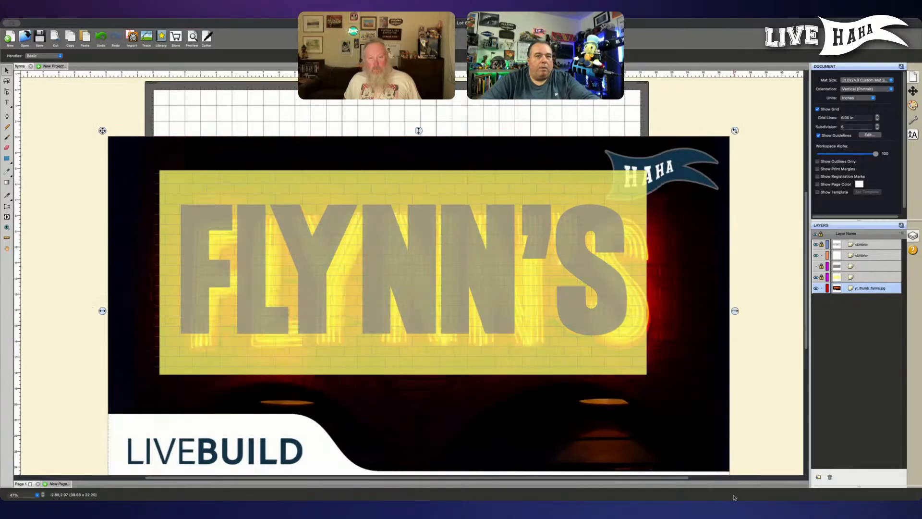
{"action": "mouse_move", "coordinate": [385, 413]}
{"action": "left_mouse_down"}
{"action": "mouse_move", "coordinate": [367, 399]}
{"action": "mouse_move", "coordinate": [374, 398]}
{"action": "left_mouse_up"}
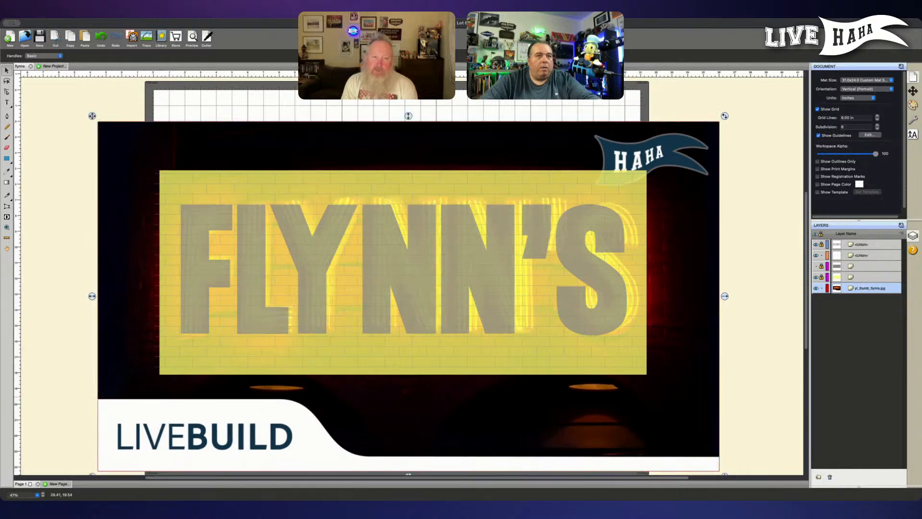
{"action": "scroll", "coordinate": [688, 445], "scroll_direction": "down", "scroll_amount": 2}
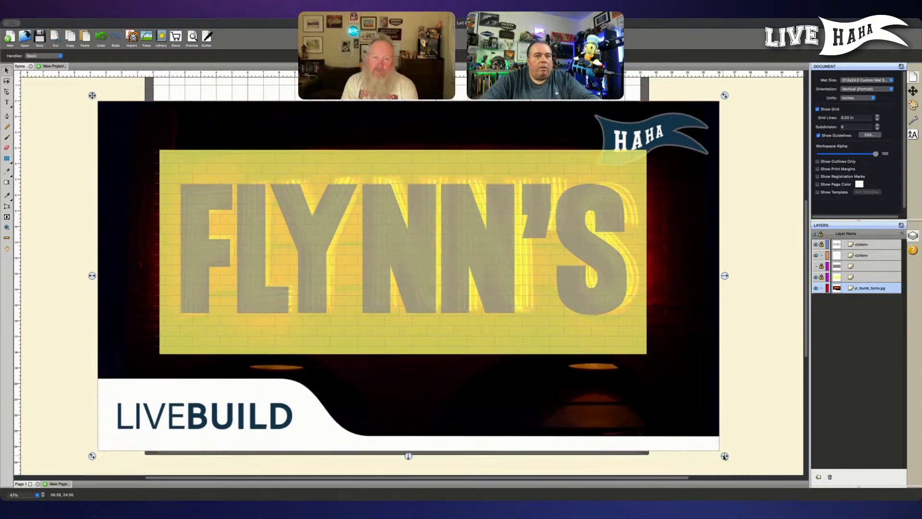
{"action": "left_click_drag", "start_coordinate": [725, 457], "coordinate": [704, 445]}
{"action": "left_click_drag", "start_coordinate": [642, 390], "coordinate": [640, 396]}
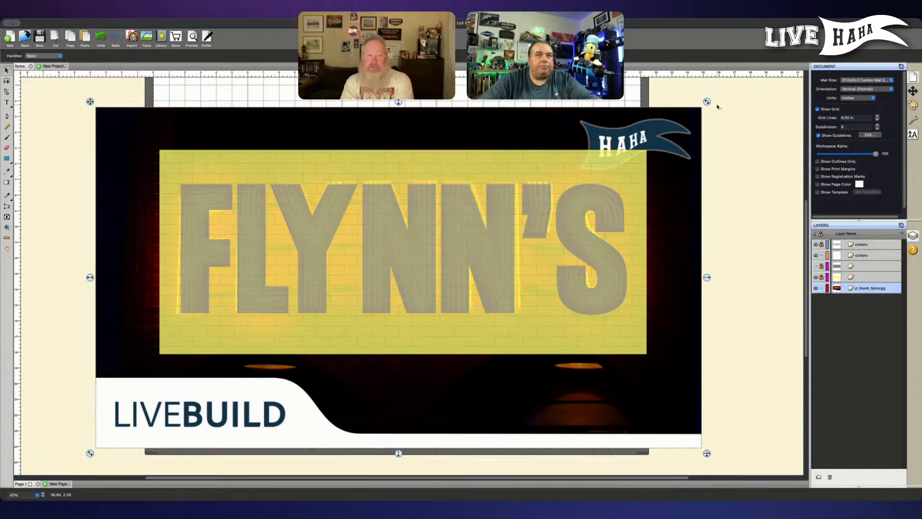
{"action": "left_click_drag", "start_coordinate": [708, 102], "coordinate": [710, 105]}
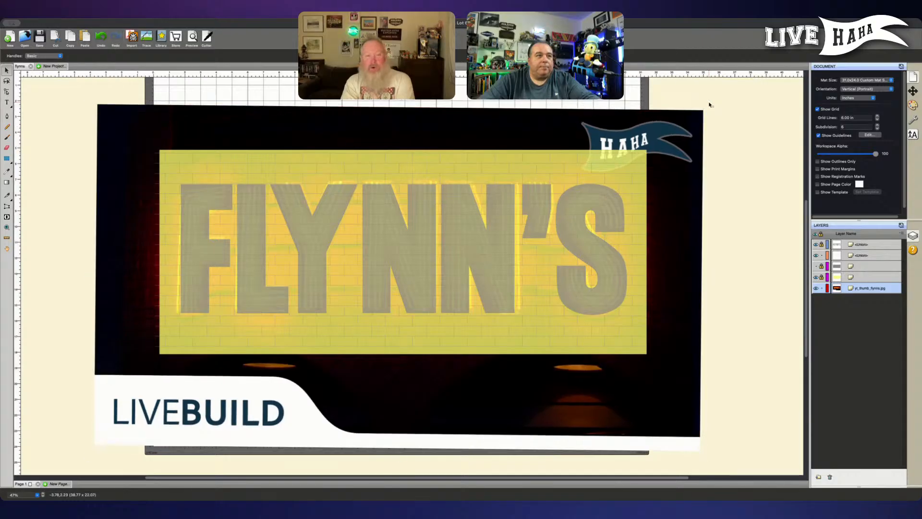
{"action": "scroll", "coordinate": [617, 266], "scroll_direction": "up", "scroll_amount": 3}
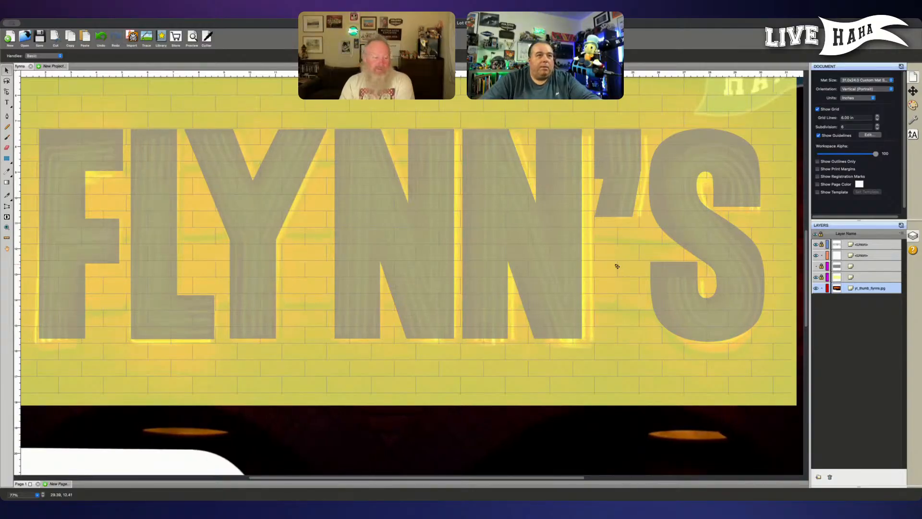
Step: Rotate the neon image slightly counterclockwise to level its glowing letters with the grey FLYNN'S lettering
{"action": "scroll", "coordinate": [724, 295], "scroll_direction": "up", "scroll_amount": 5}
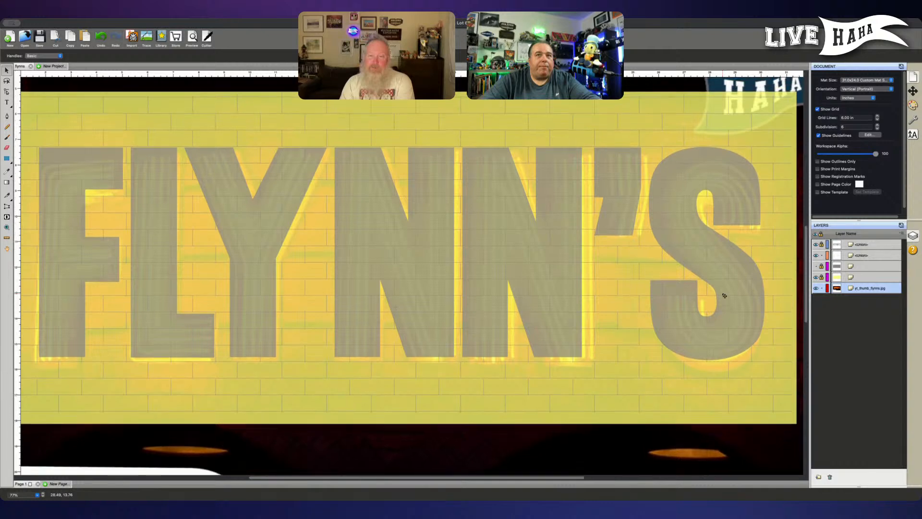
{"action": "scroll", "coordinate": [725, 295], "scroll_direction": "right", "scroll_amount": 5}
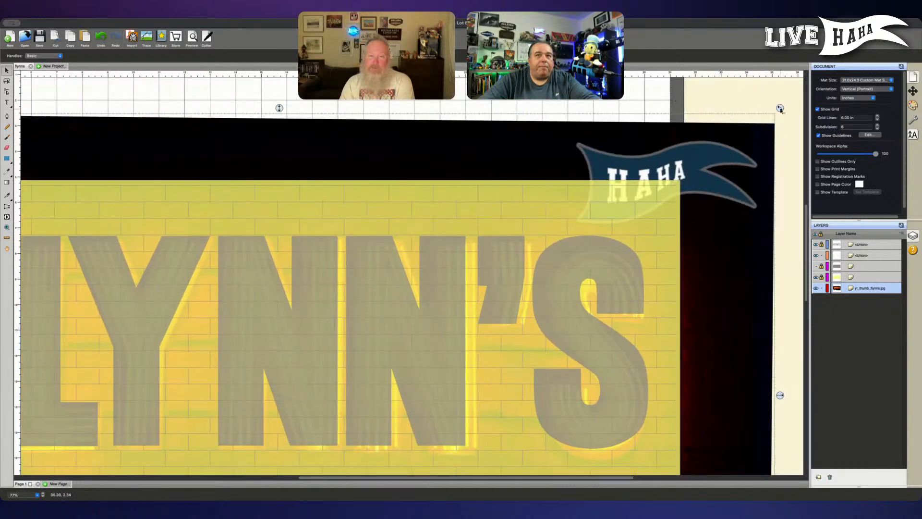
{"action": "left_click_drag", "start_coordinate": [780, 110], "coordinate": [781, 106]}
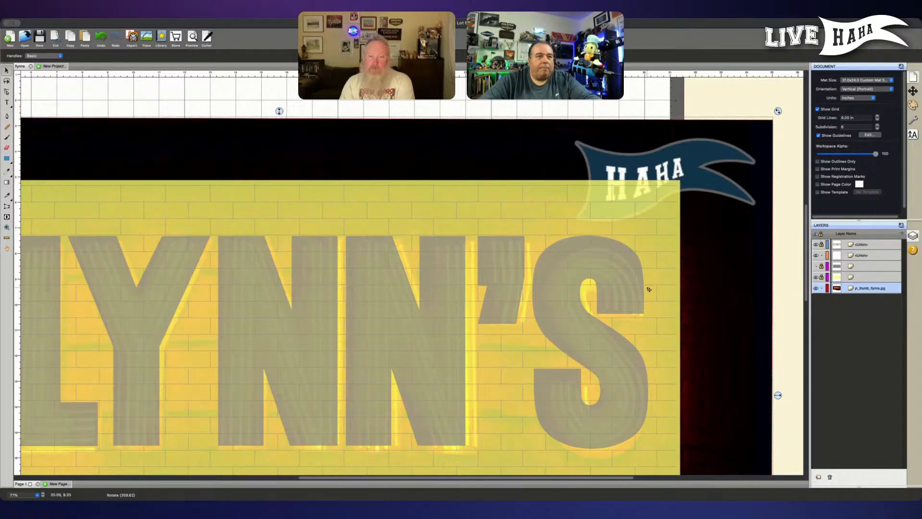
{"action": "scroll", "coordinate": [648, 290], "scroll_direction": "down", "scroll_amount": 4}
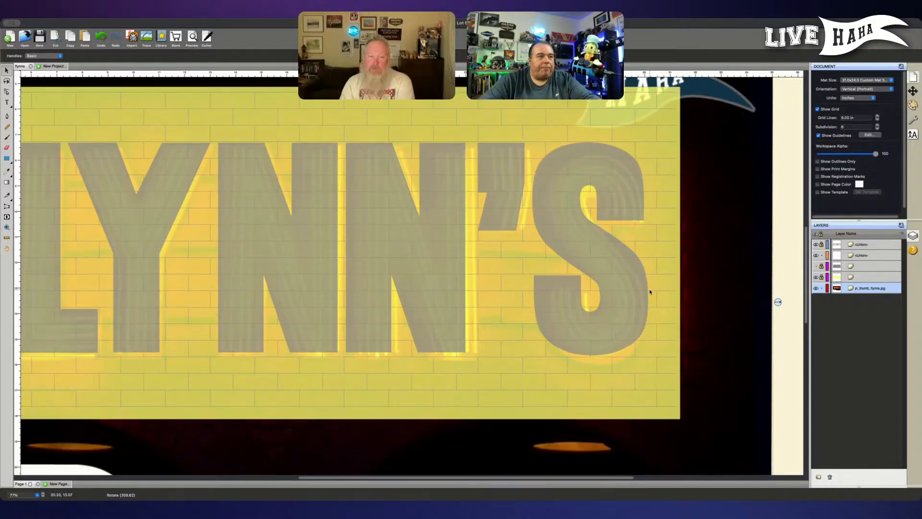
{"action": "scroll", "coordinate": [662, 319], "scroll_direction": "down", "scroll_amount": 5}
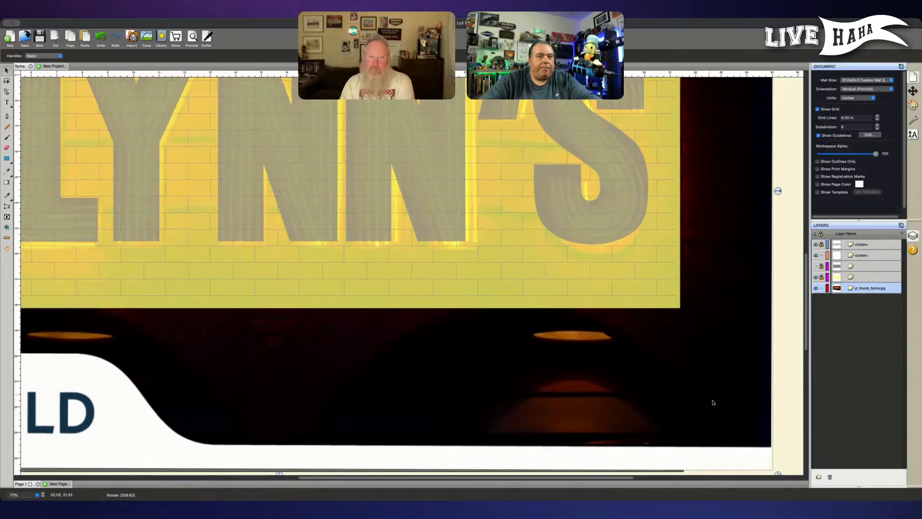
Step: Scale the neon image down slightly to about 38.35 inches wide and nudge it up and to the right
{"action": "scroll", "coordinate": [774, 474], "scroll_direction": "down", "scroll_amount": 1}
{"action": "left_click_drag", "start_coordinate": [778, 461], "coordinate": [771, 458]}
{"action": "scroll", "coordinate": [625, 370], "scroll_direction": "left", "scroll_amount": 5}
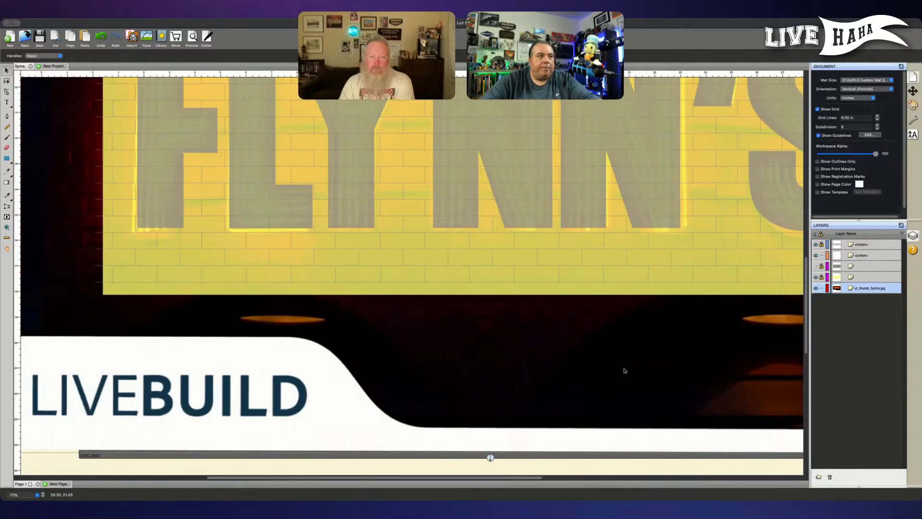
{"action": "scroll", "coordinate": [625, 371], "scroll_direction": "right", "scroll_amount": 1}
{"action": "left_click_drag", "start_coordinate": [625, 370], "coordinate": [628, 367]}
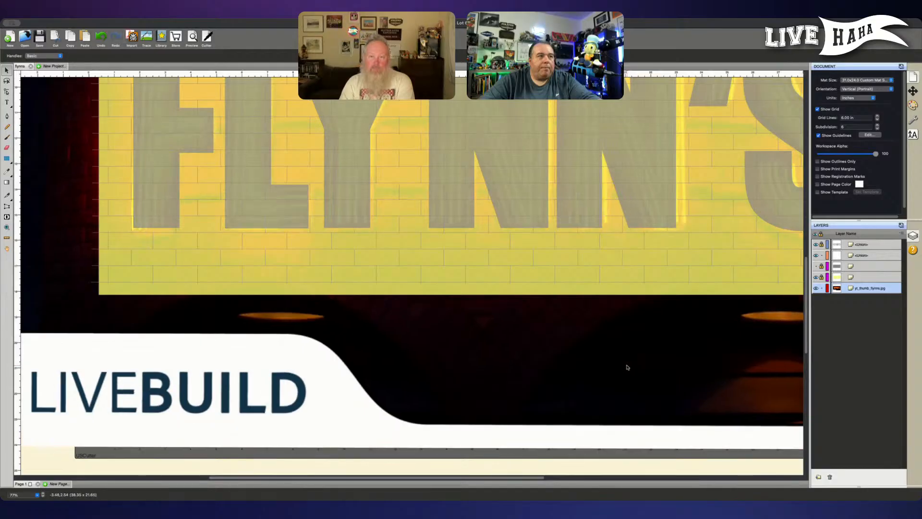
{"action": "scroll", "coordinate": [624, 370], "scroll_direction": "up", "scroll_amount": 2}
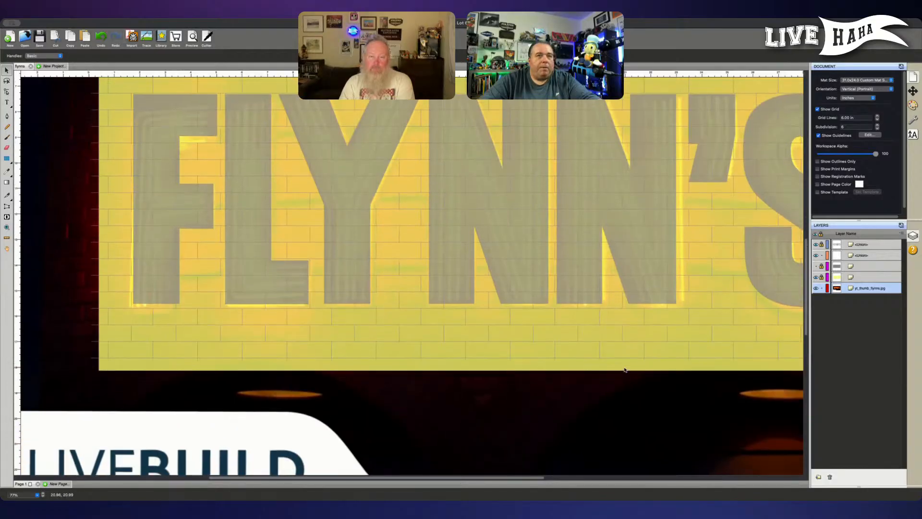
{"action": "scroll", "coordinate": [625, 369], "scroll_direction": "up", "scroll_amount": 1}
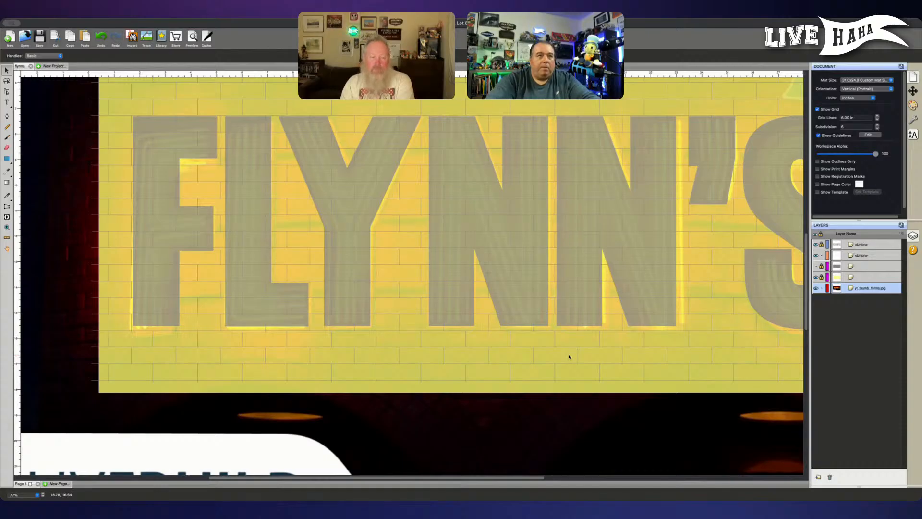
Step: Reduce the neon image a little more, to about 38.12 x 21.53 inches, from its lower-right corner
{"action": "scroll", "coordinate": [581, 438], "scroll_direction": "right", "scroll_amount": 3}
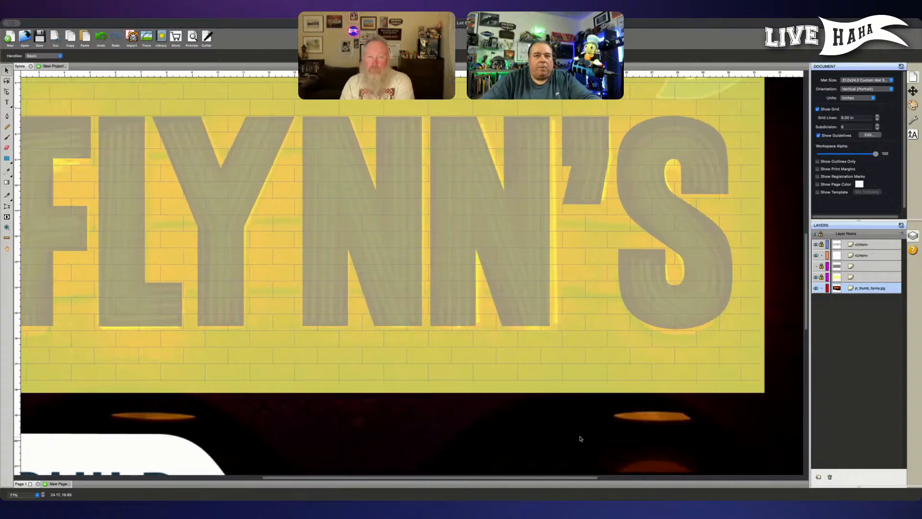
{"action": "scroll", "coordinate": [581, 439], "scroll_direction": "down", "scroll_amount": 3}
{"action": "scroll", "coordinate": [773, 418], "scroll_direction": "right", "scroll_amount": 3}
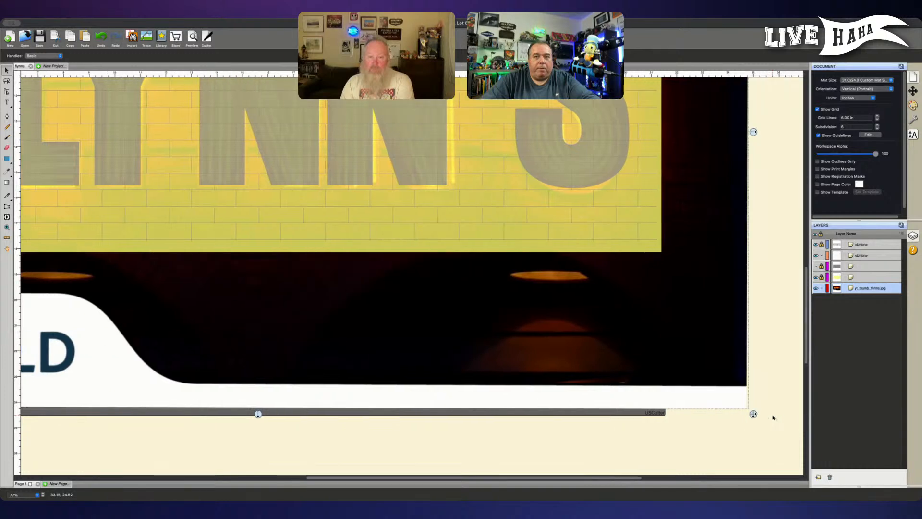
{"action": "left_click_drag", "start_coordinate": [753, 414], "coordinate": [747, 411]}
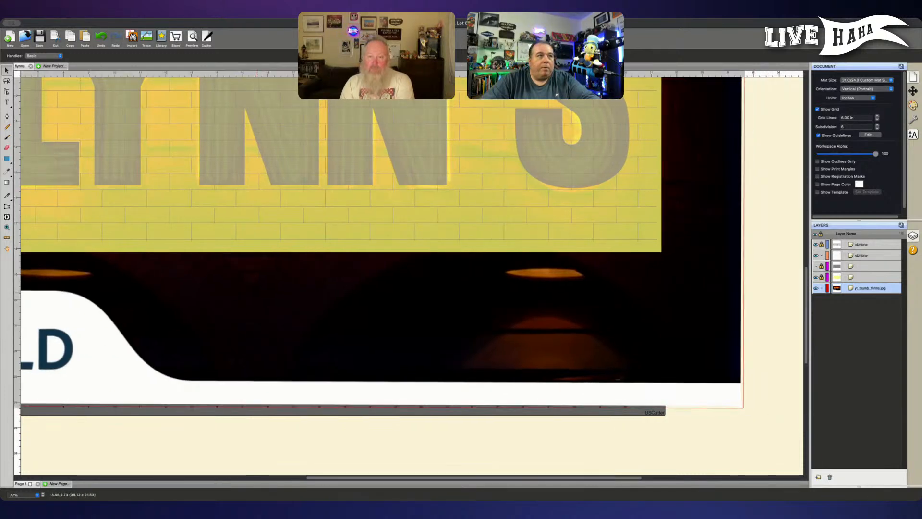
{"action": "scroll", "coordinate": [256, 298], "scroll_direction": "left", "scroll_amount": 3}
{"action": "scroll", "coordinate": [256, 298], "scroll_direction": "up", "scroll_amount": 5}
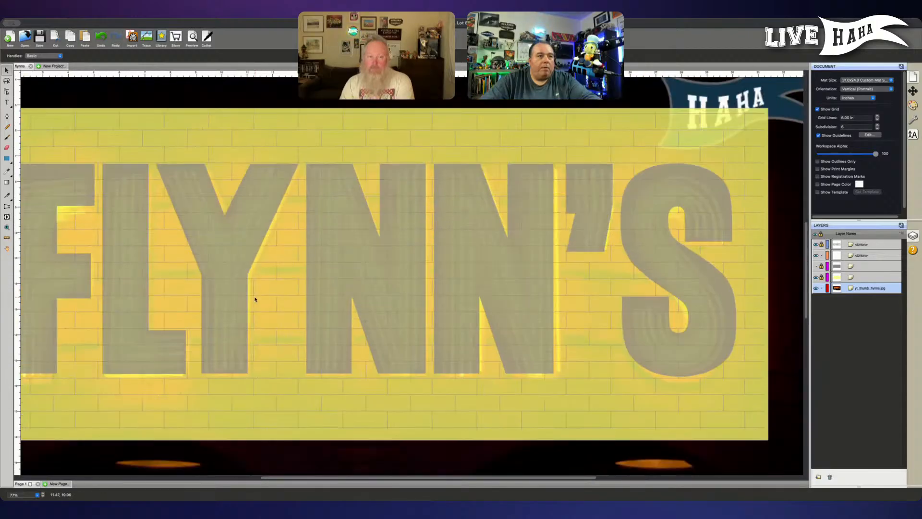
Step: Shrink the neon image further from its lower-right corner and nudge it slightly down and right behind the letters
{"action": "scroll", "coordinate": [255, 299], "scroll_direction": "down", "scroll_amount": 1}
{"action": "scroll", "coordinate": [452, 405], "scroll_direction": "down", "scroll_amount": 5}
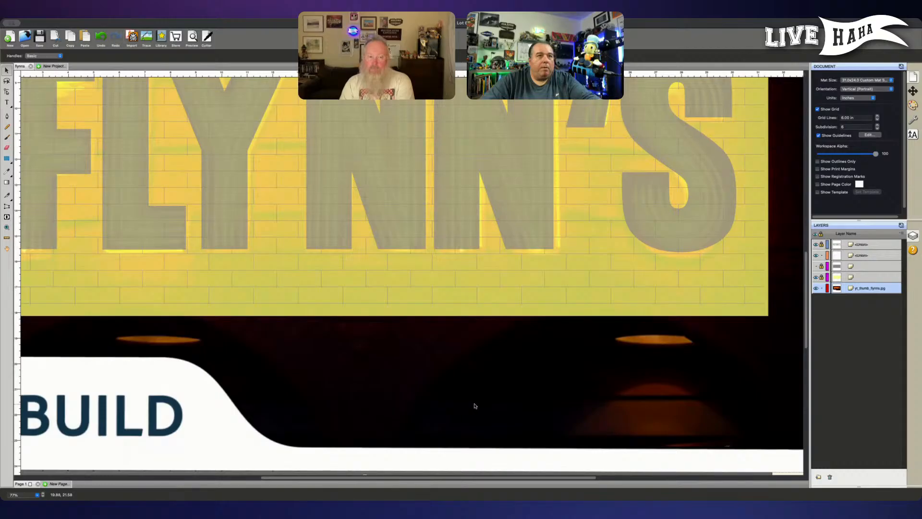
{"action": "scroll", "coordinate": [475, 406], "scroll_direction": "right", "scroll_amount": 5}
{"action": "scroll", "coordinate": [611, 439], "scroll_direction": "down", "scroll_amount": 1}
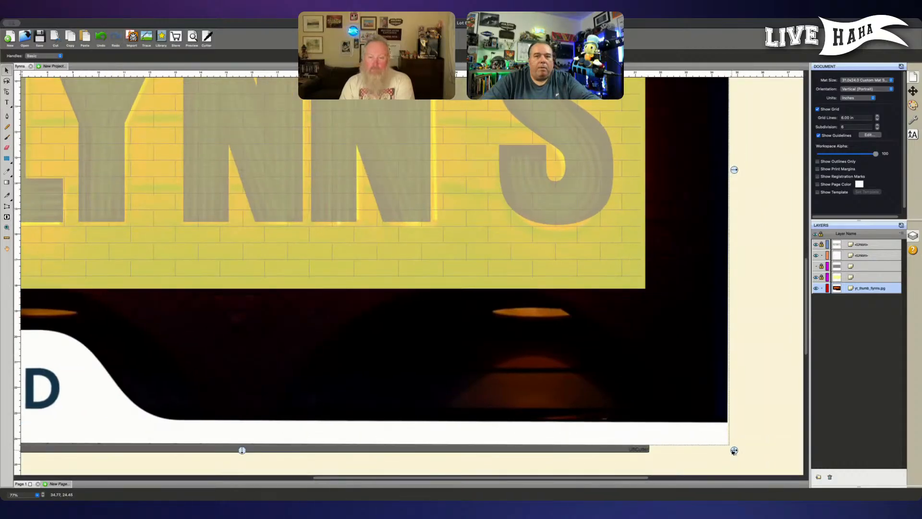
{"action": "left_click_drag", "start_coordinate": [734, 450], "coordinate": [724, 444]}
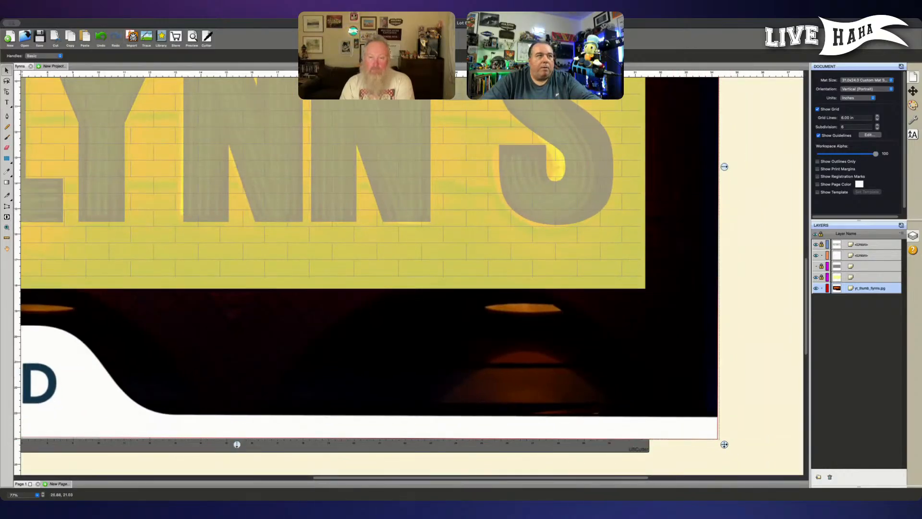
{"action": "scroll", "coordinate": [299, 336], "scroll_direction": "up", "scroll_amount": 4}
{"action": "scroll", "coordinate": [299, 335], "scroll_direction": "left", "scroll_amount": 4}
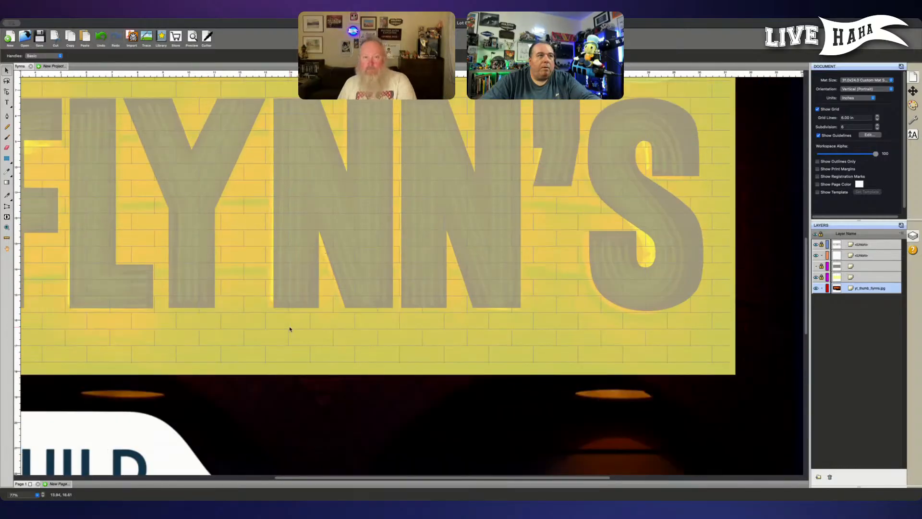
{"action": "left_click_drag", "start_coordinate": [299, 335], "coordinate": [300, 337]}
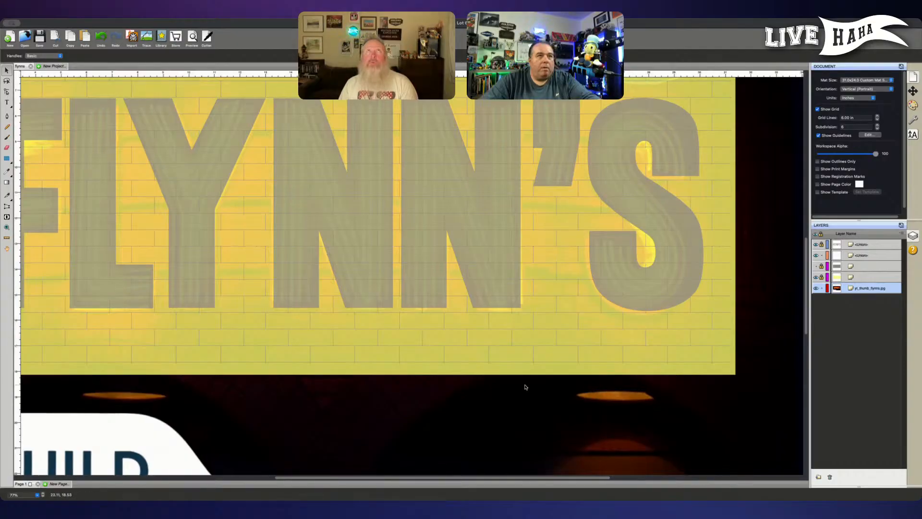
Step: Resize the neon image to about 37.21 x 21.01 inches and shift it right until its glow sits behind the lettering
{"action": "scroll", "coordinate": [525, 387], "scroll_direction": "down", "scroll_amount": 5}
{"action": "scroll", "coordinate": [537, 385], "scroll_direction": "right", "scroll_amount": 3}
{"action": "mouse_move", "coordinate": [669, 292]}
{"action": "left_mouse_down"}
{"action": "mouse_move", "coordinate": [678, 288]}
{"action": "mouse_move", "coordinate": [669, 275]}
{"action": "left_mouse_up"}
{"action": "scroll", "coordinate": [347, 416], "scroll_direction": "up", "scroll_amount": 1}
{"action": "scroll", "coordinate": [347, 416], "scroll_direction": "left", "scroll_amount": 1}
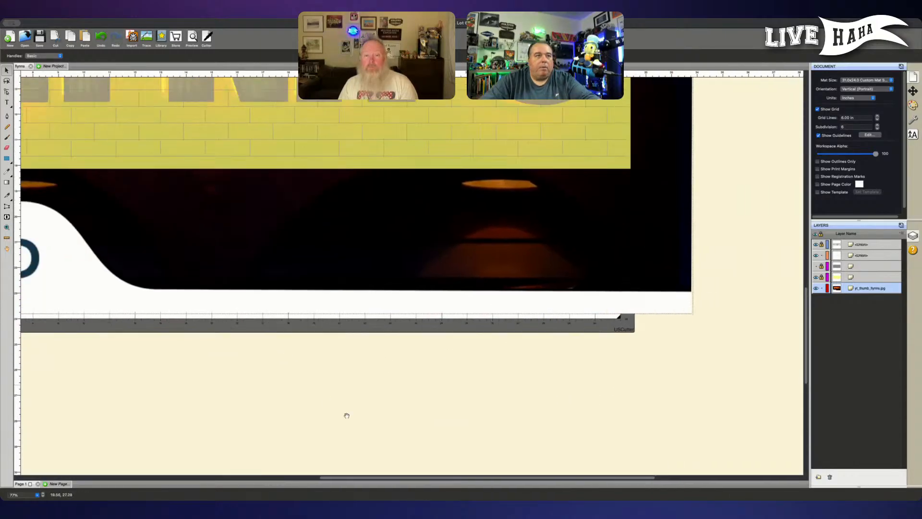
{"action": "scroll", "coordinate": [347, 415], "scroll_direction": "up", "scroll_amount": 3}
{"action": "scroll", "coordinate": [346, 415], "scroll_direction": "left", "scroll_amount": 4}
{"action": "scroll", "coordinate": [414, 428], "scroll_direction": "up", "scroll_amount": 2}
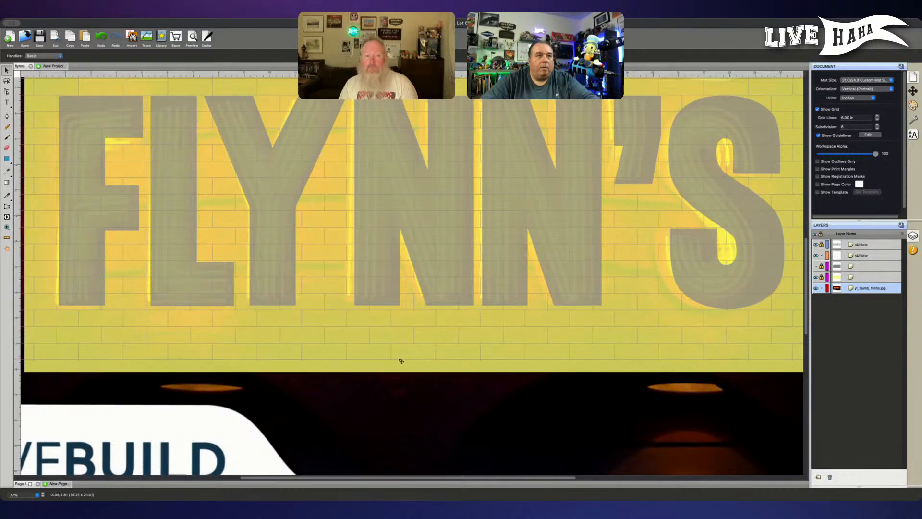
{"action": "scroll", "coordinate": [405, 362], "scroll_direction": "left", "scroll_amount": 1}
{"action": "scroll", "coordinate": [406, 361], "scroll_direction": "left", "scroll_amount": 1}
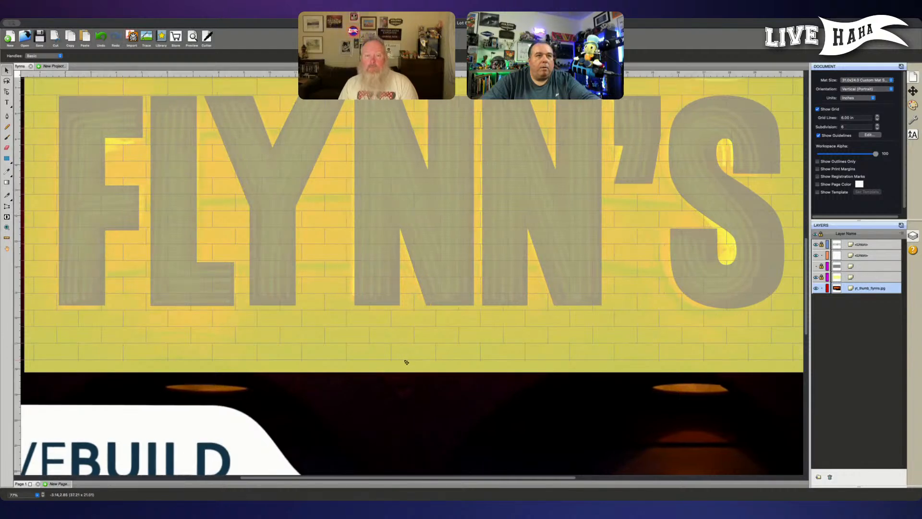
Step: Tilt the resized neon image slightly counterclockwise, then nudge it down a touch to match the letters
{"action": "scroll", "coordinate": [540, 285], "scroll_direction": "up", "scroll_amount": 5}
{"action": "scroll", "coordinate": [541, 285], "scroll_direction": "right", "scroll_amount": 7}
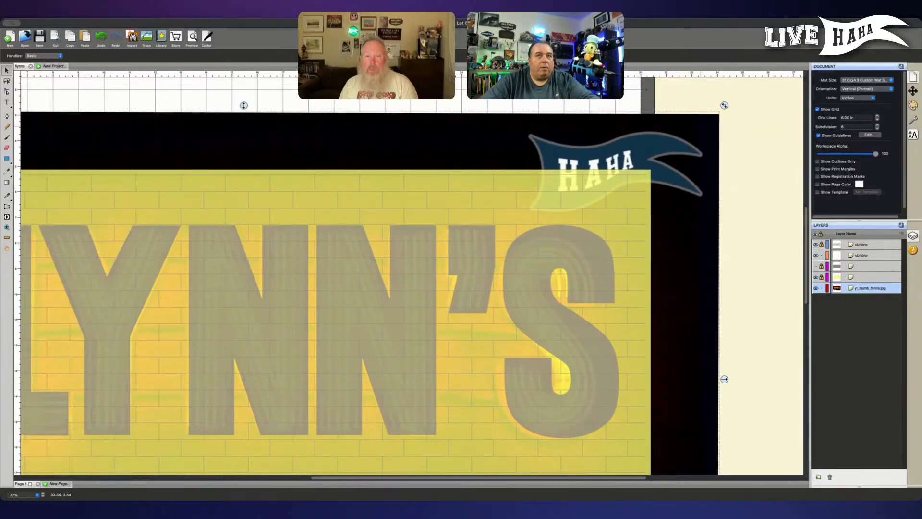
{"action": "left_click_drag", "start_coordinate": [724, 106], "coordinate": [724, 102]}
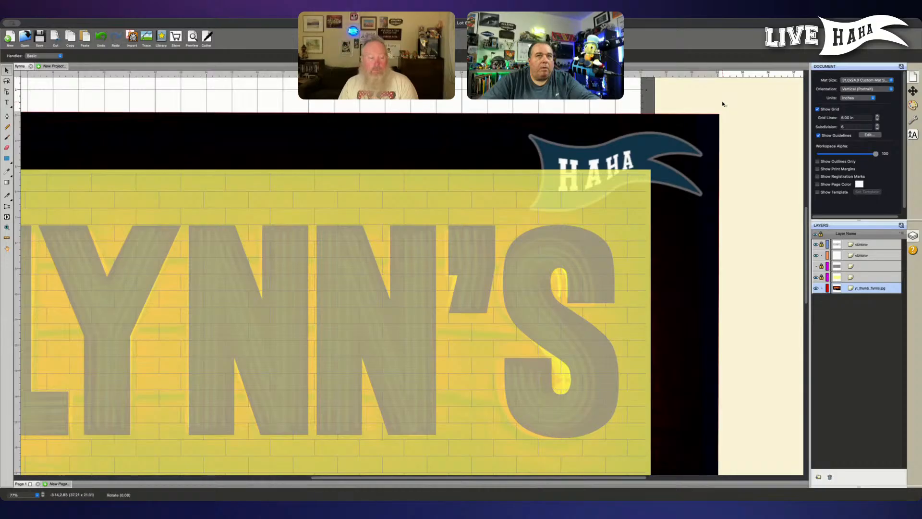
{"action": "left_click_drag", "start_coordinate": [725, 106], "coordinate": [725, 106]}
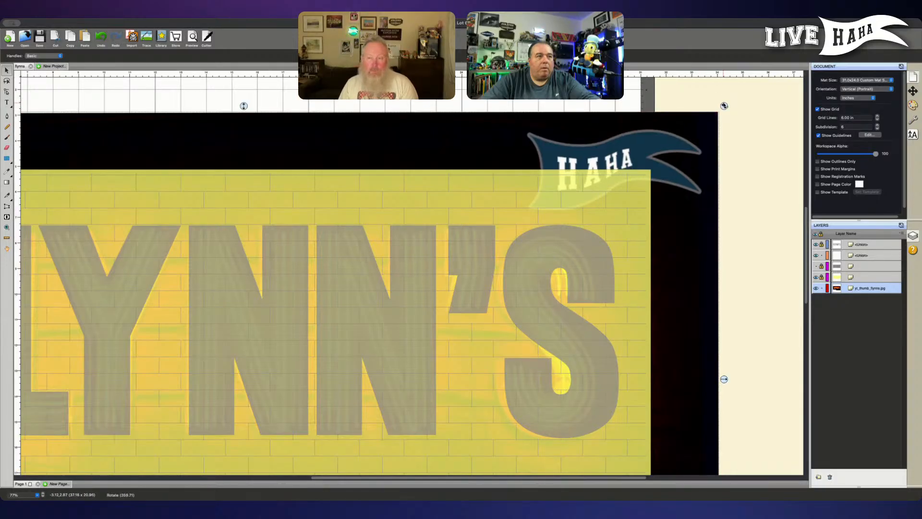
{"action": "left_click_drag", "start_coordinate": [380, 360], "coordinate": [456, 341]}
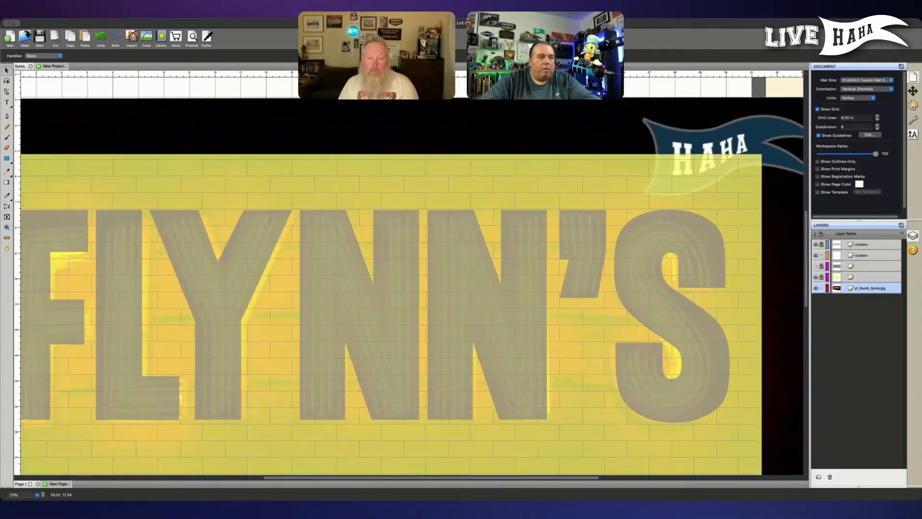
{"action": "left_click", "coordinate": [388, 359]}
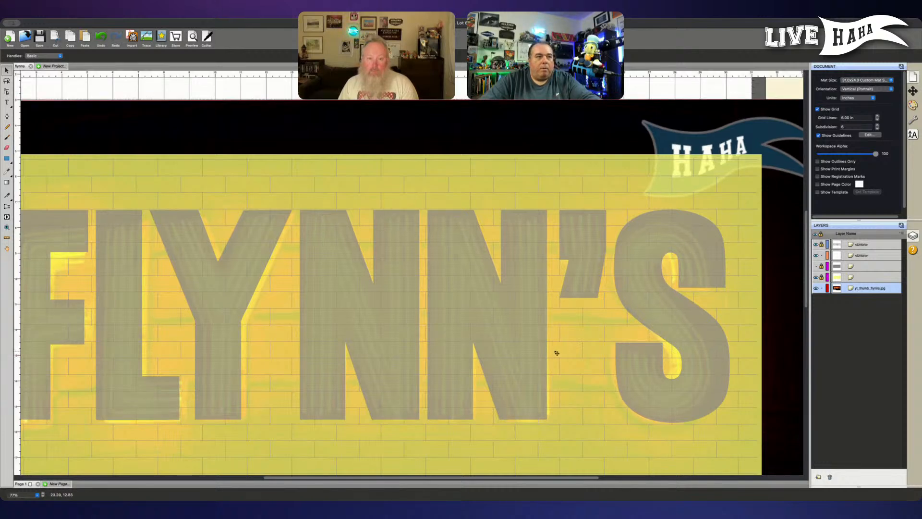
Step: Inspect the letter edges at higher magnification and rotate the neon image a little more counterclockwise
{"action": "scroll", "coordinate": [556, 353], "scroll_direction": "up", "scroll_amount": 4}
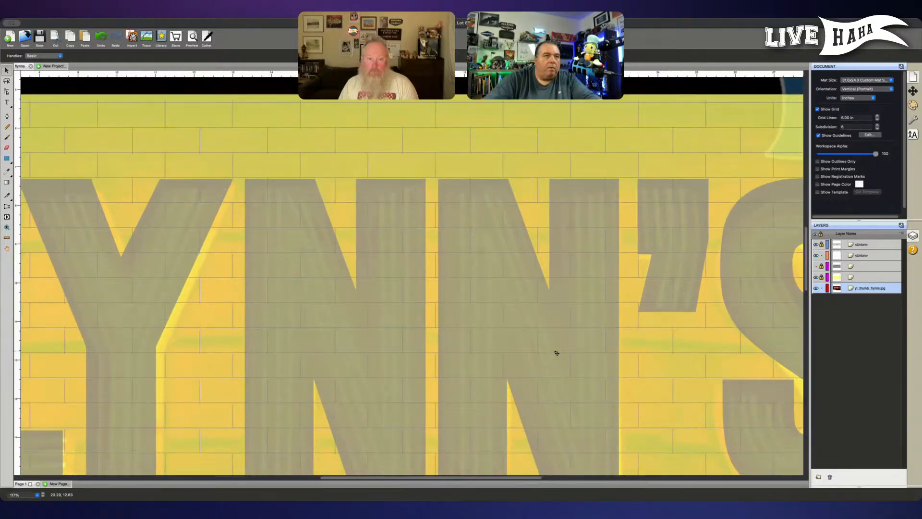
{"action": "scroll", "coordinate": [517, 344], "scroll_direction": "down", "scroll_amount": 3}
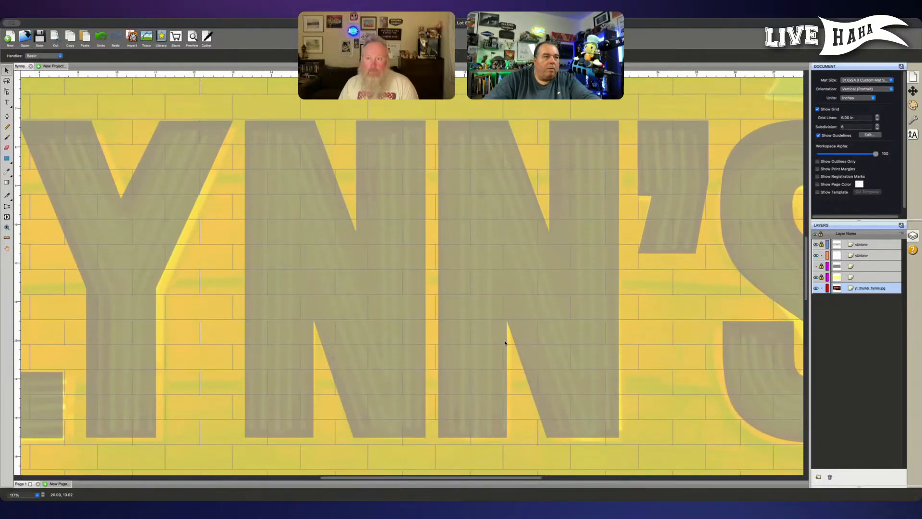
{"action": "left_click_drag", "start_coordinate": [692, 171], "coordinate": [277, 420]}
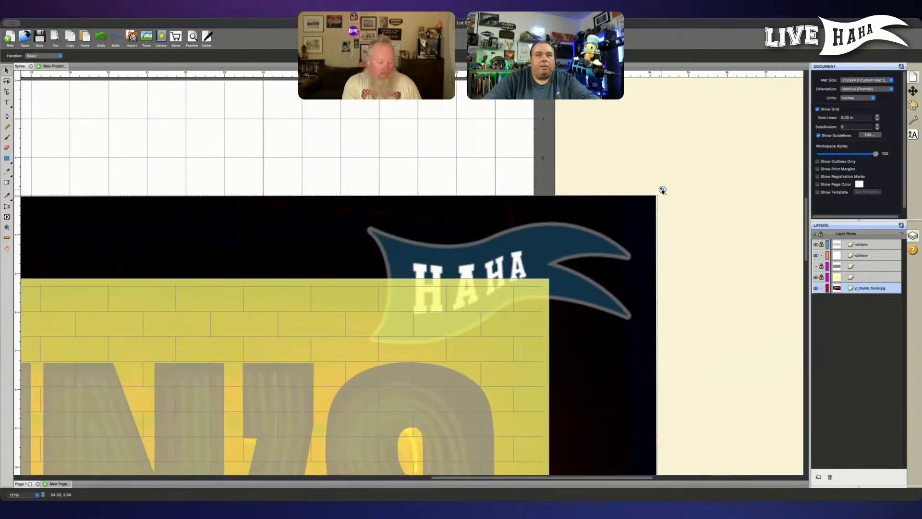
{"action": "left_click_drag", "start_coordinate": [663, 190], "coordinate": [665, 183]}
{"action": "scroll", "coordinate": [665, 183], "scroll_direction": "left", "scroll_amount": 7}
{"action": "scroll", "coordinate": [665, 183], "scroll_direction": "down", "scroll_amount": 3}
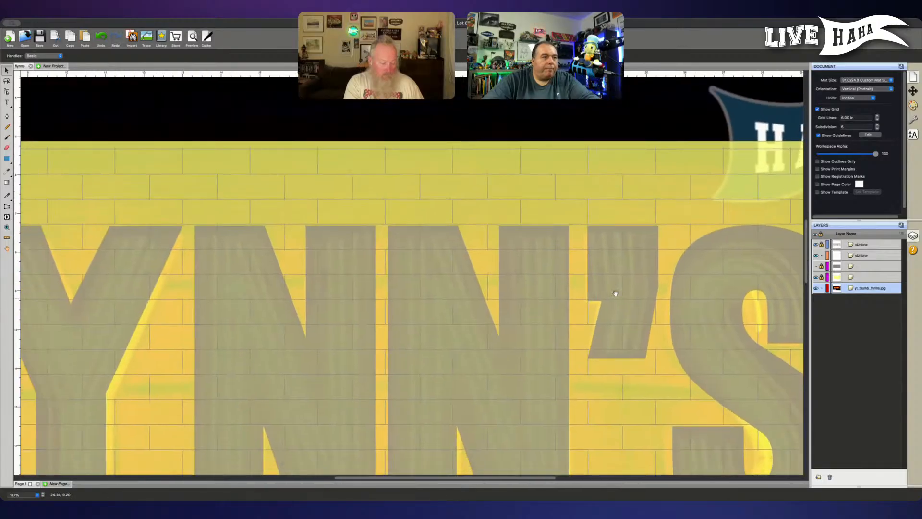
{"action": "left_click_drag", "start_coordinate": [615, 293], "coordinate": [605, 207]}
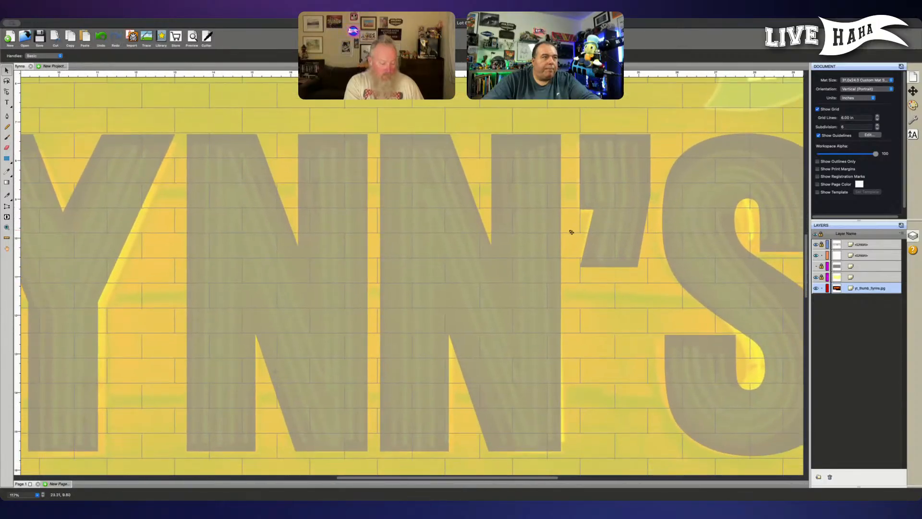
Step: Fine-tune the neon image with one more small counterclockwise rotation and compare its glow with the NN'S letters
{"action": "scroll", "coordinate": [601, 199], "scroll_direction": "up", "scroll_amount": 5}
{"action": "scroll", "coordinate": [601, 198], "scroll_direction": "right", "scroll_amount": 5}
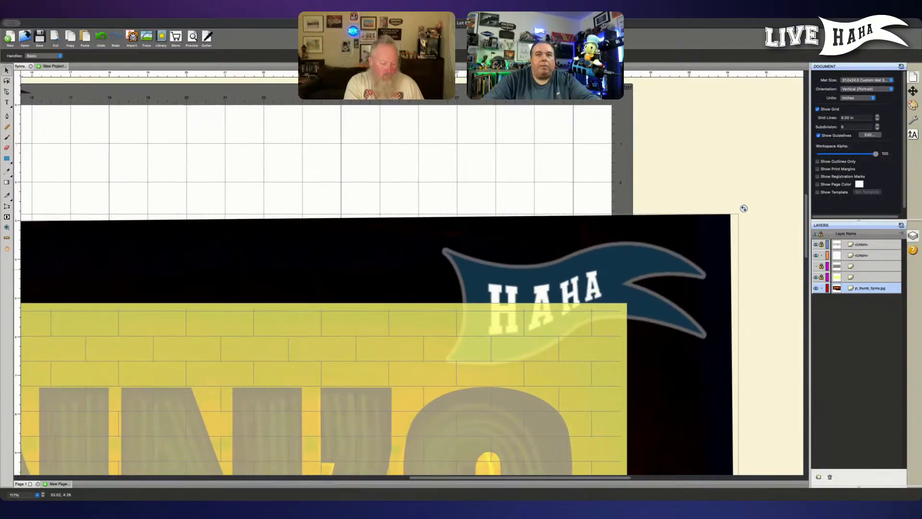
{"action": "left_click_drag", "start_coordinate": [743, 211], "coordinate": [741, 203]}
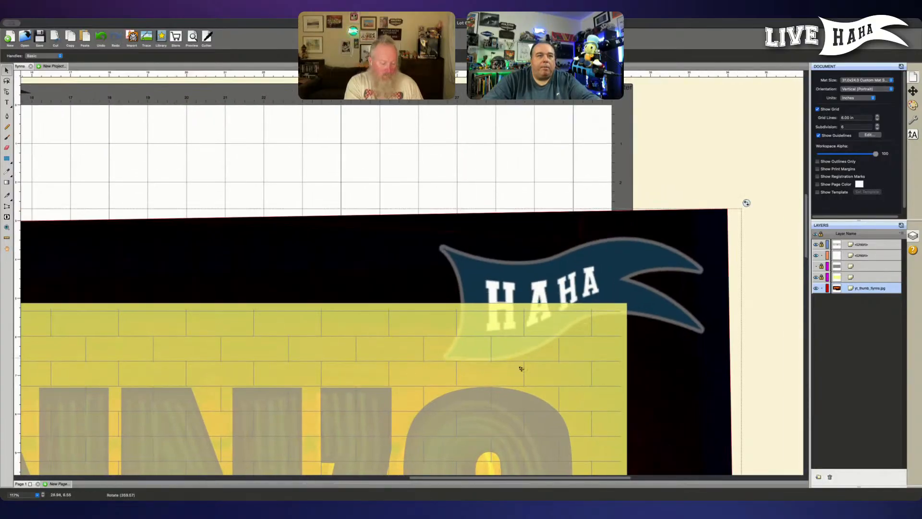
{"action": "left_click_drag", "start_coordinate": [511, 361], "coordinate": [695, 131]}
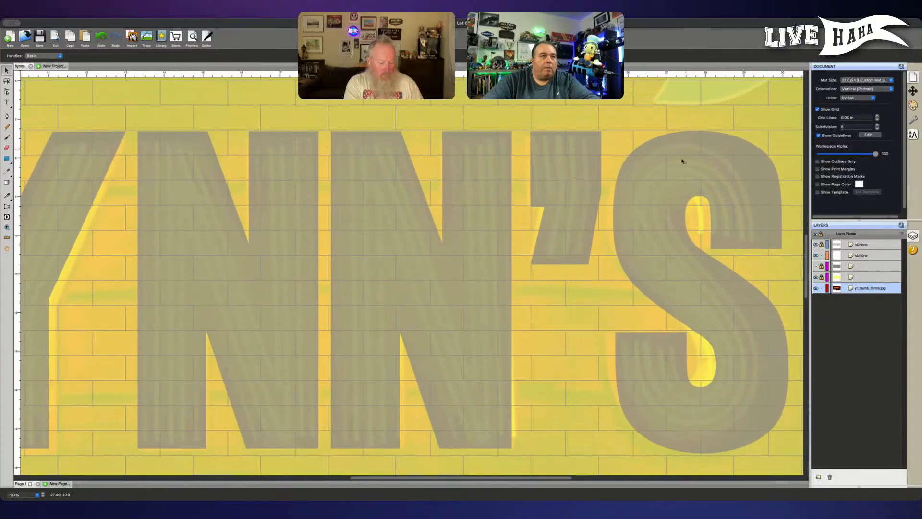
{"action": "scroll", "coordinate": [610, 279], "scroll_direction": "left", "scroll_amount": 2}
{"action": "scroll", "coordinate": [610, 279], "scroll_direction": "down", "scroll_amount": 1}
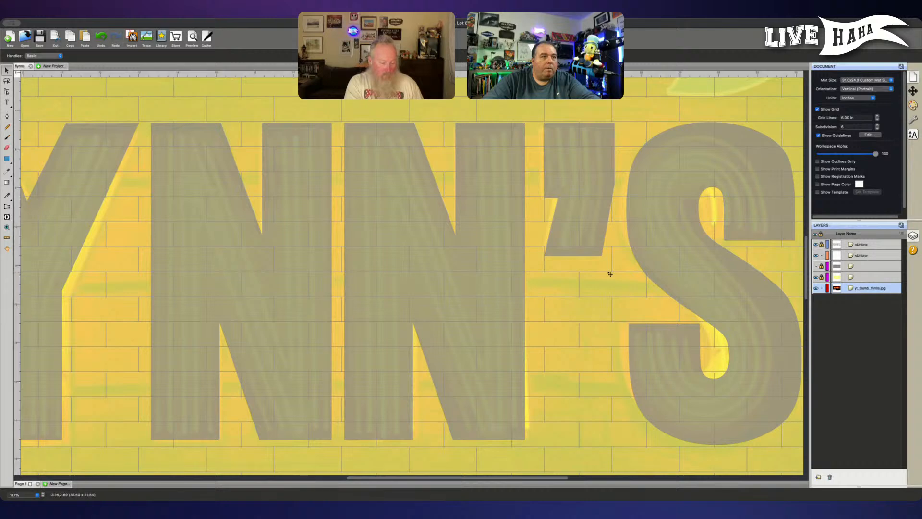
Step: Compare the neon glow with the Y, L and N letter edges, then lock the neon image layer
{"action": "left_click_drag", "start_coordinate": [611, 274], "coordinate": [610, 274]}
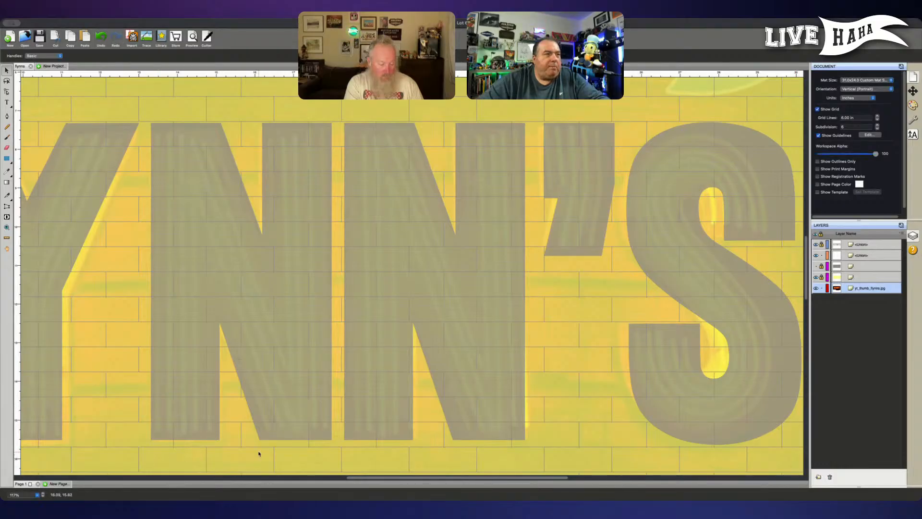
{"action": "scroll", "coordinate": [258, 454], "scroll_direction": "left", "scroll_amount": 5}
{"action": "scroll", "coordinate": [258, 454], "scroll_direction": "left", "scroll_amount": 2}
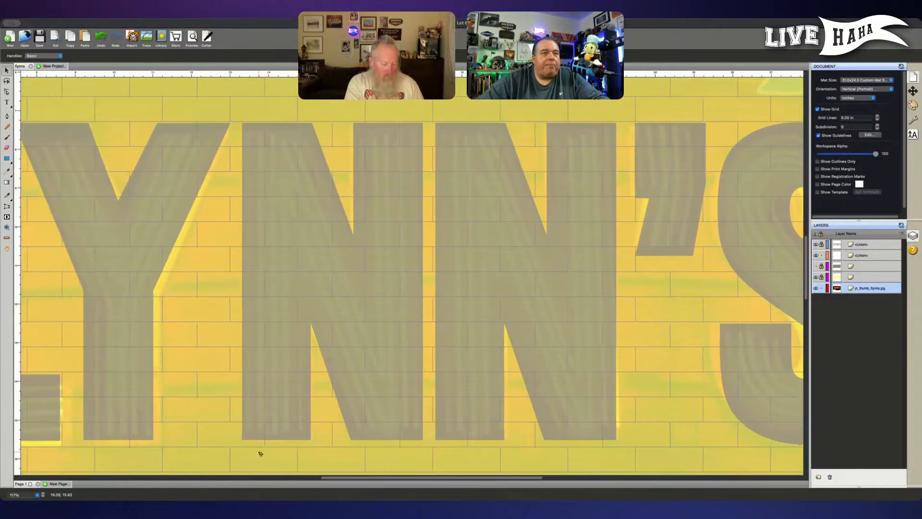
{"action": "scroll", "coordinate": [259, 454], "scroll_direction": "left", "scroll_amount": 4}
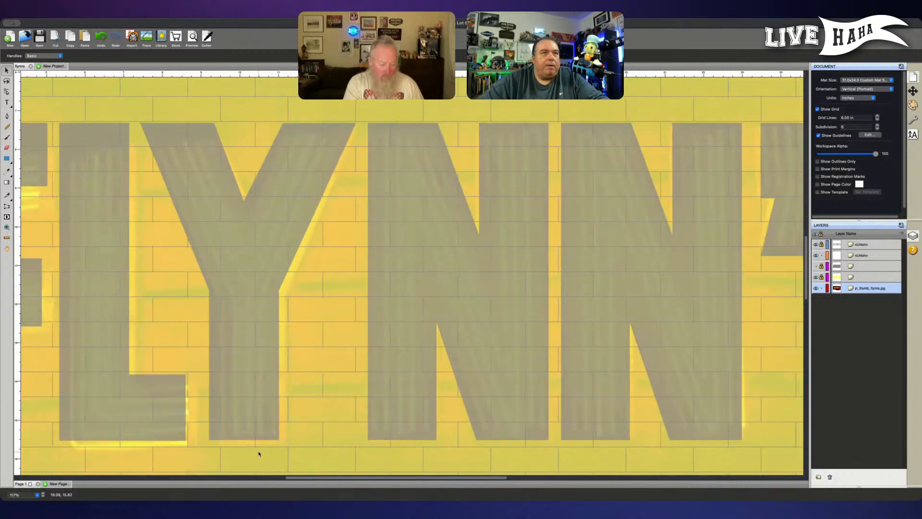
{"action": "scroll", "coordinate": [307, 464], "scroll_direction": "down", "scroll_amount": 1}
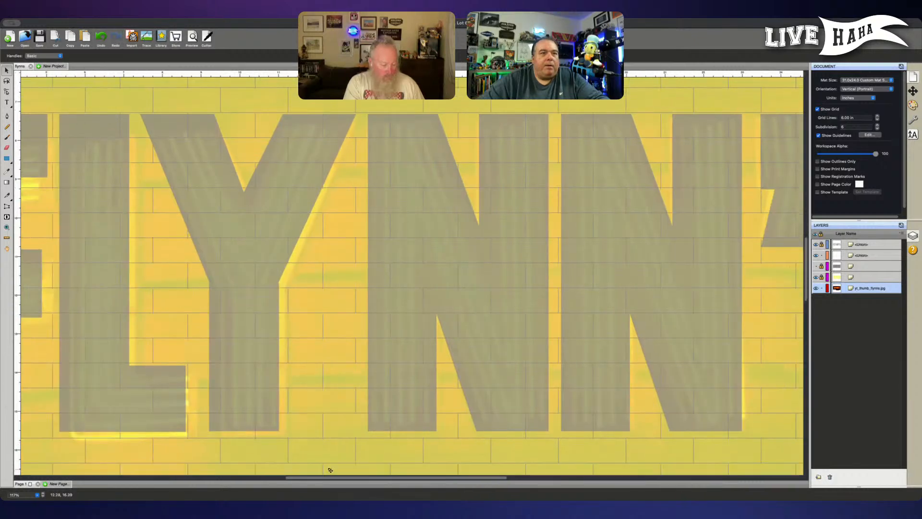
{"action": "left_click", "coordinate": [822, 287]}
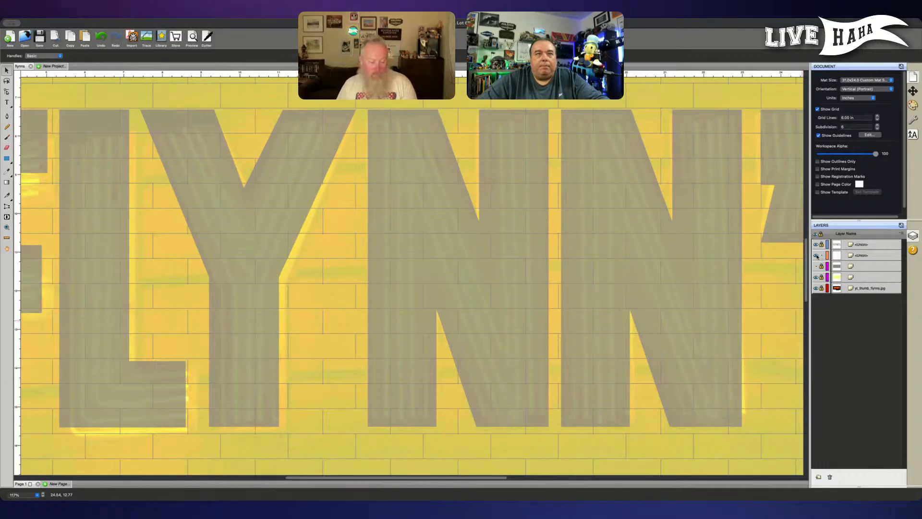
Step: Hide the brick pattern layer, leaving the lettering and neon image on display
{"action": "left_click", "coordinate": [816, 255]}
{"action": "left_click", "coordinate": [816, 256]}
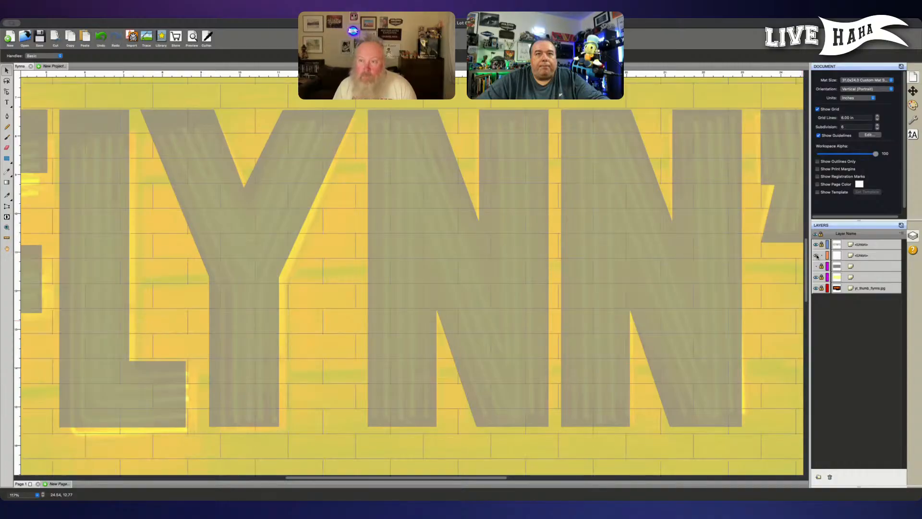
{"action": "left_click", "coordinate": [816, 255]}
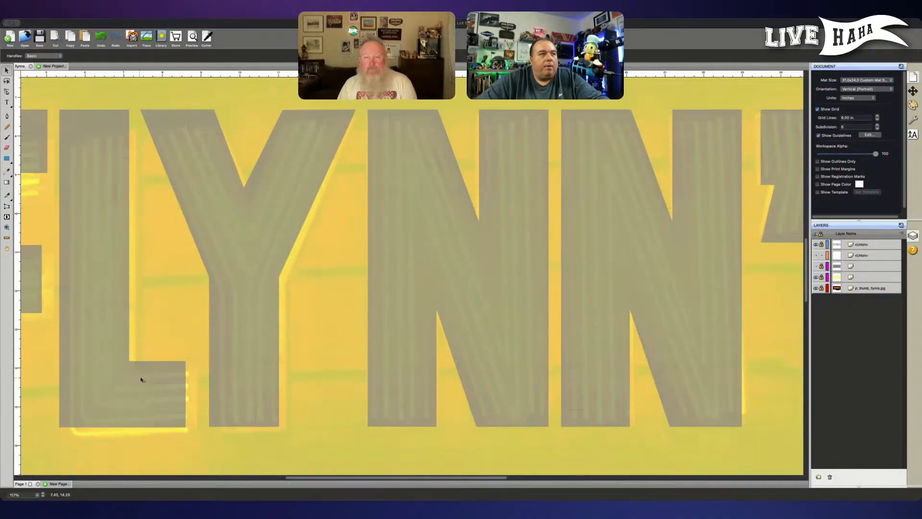
{"action": "left_click", "coordinate": [187, 344]}
{"action": "scroll", "coordinate": [342, 349], "scroll_direction": "right", "scroll_amount": 2}
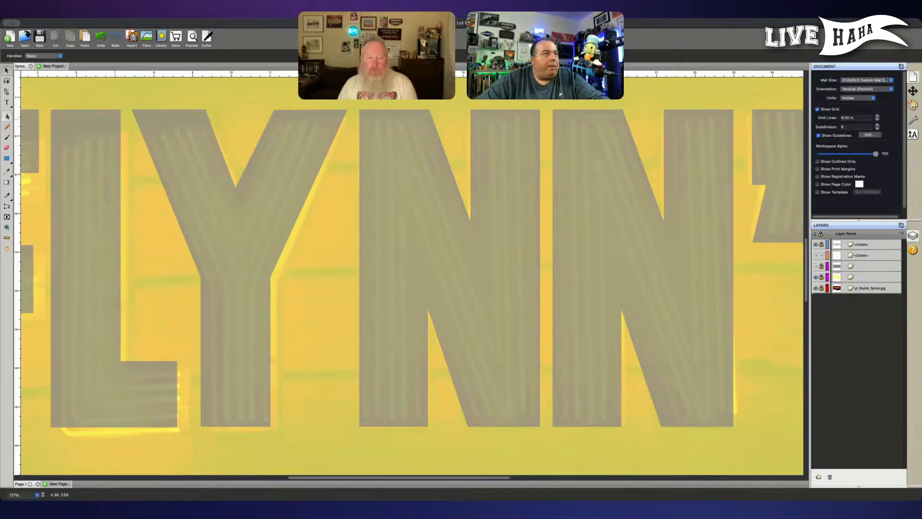
Step: Trace the two leftmost vertical neon tubes in the first N's left stem as separate straight Pen tool paths
{"action": "left_click", "coordinate": [7, 116]}
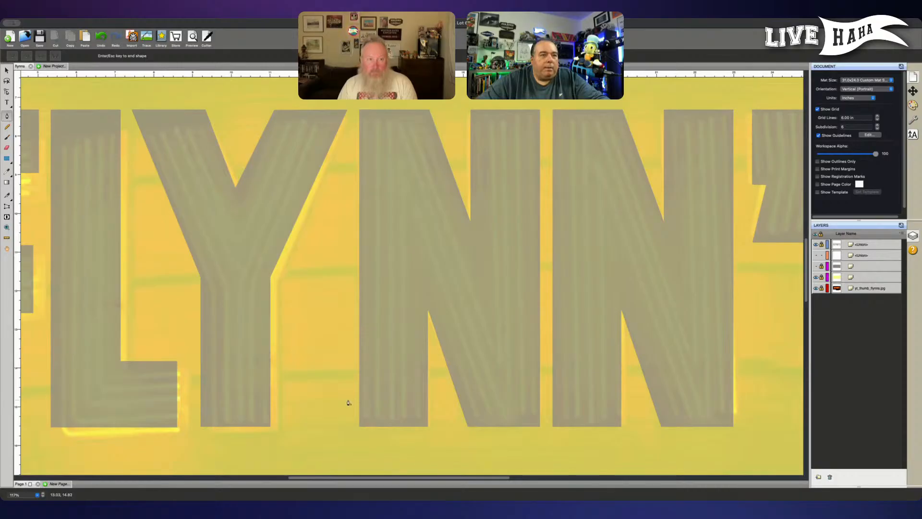
{"action": "left_click", "coordinate": [366, 417]}
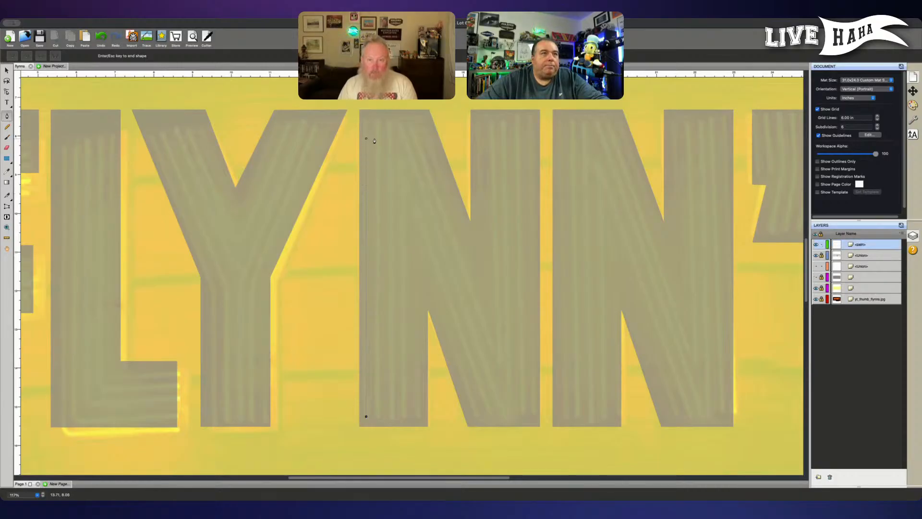
{"action": "left_click", "coordinate": [366, 125]}
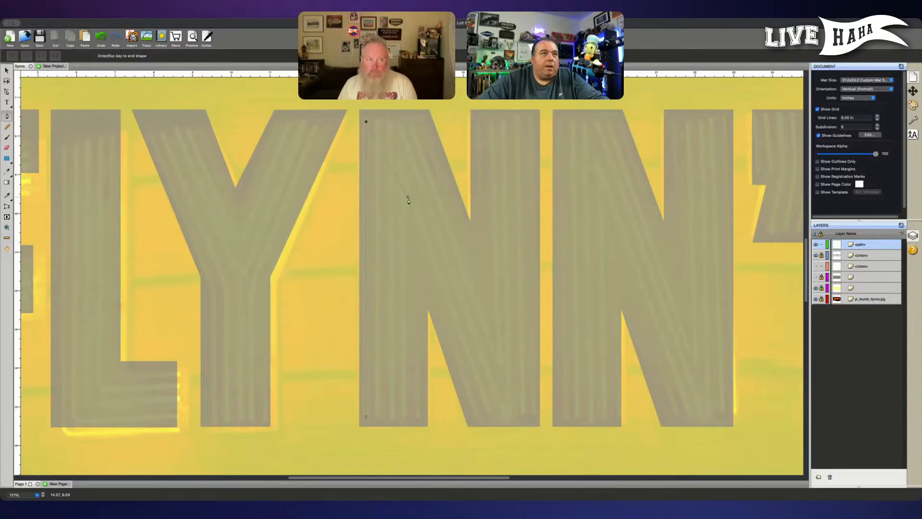
{"action": "key", "text": "Return"}
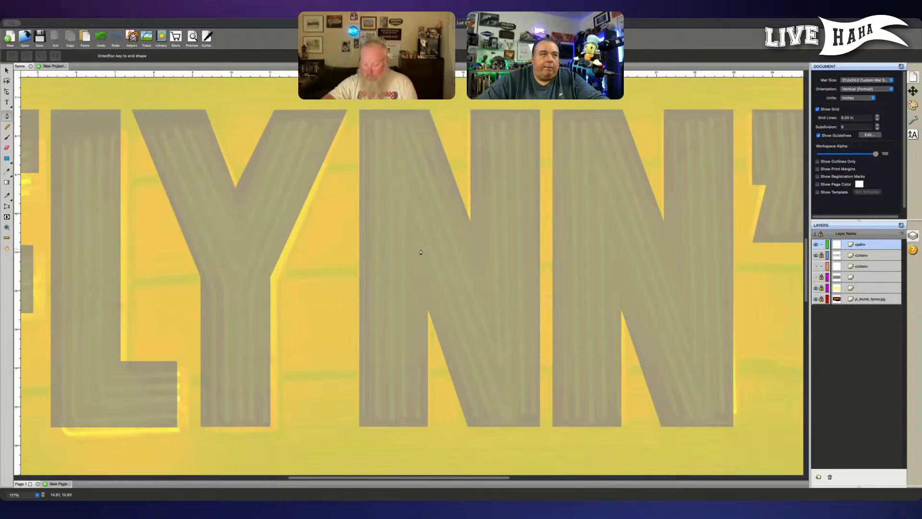
{"action": "left_click", "coordinate": [377, 417]}
{"action": "left_click", "coordinate": [378, 126]}
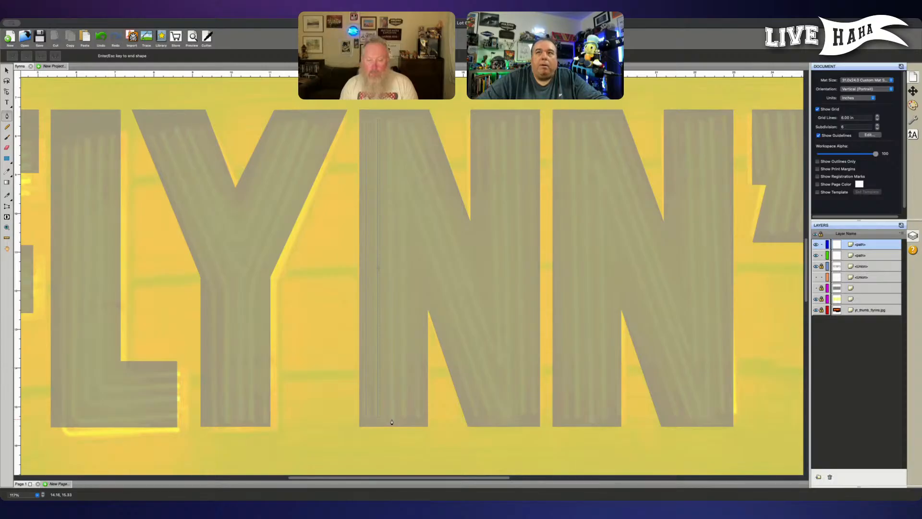
Step: Select both traced tube paths and set their stroke color to orange
{"action": "left_click", "coordinate": [860, 255], "text": "shift"}
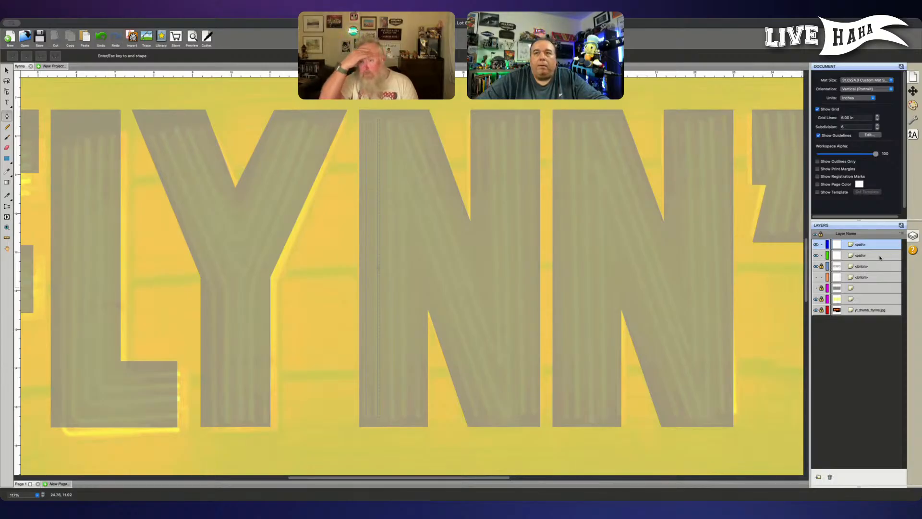
{"action": "left_click", "coordinate": [913, 105]}
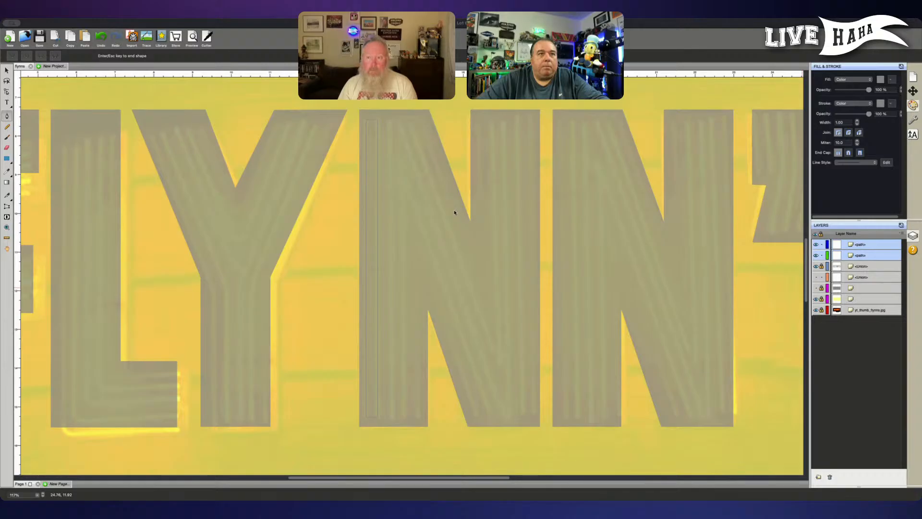
{"action": "left_click", "coordinate": [584, 318]}
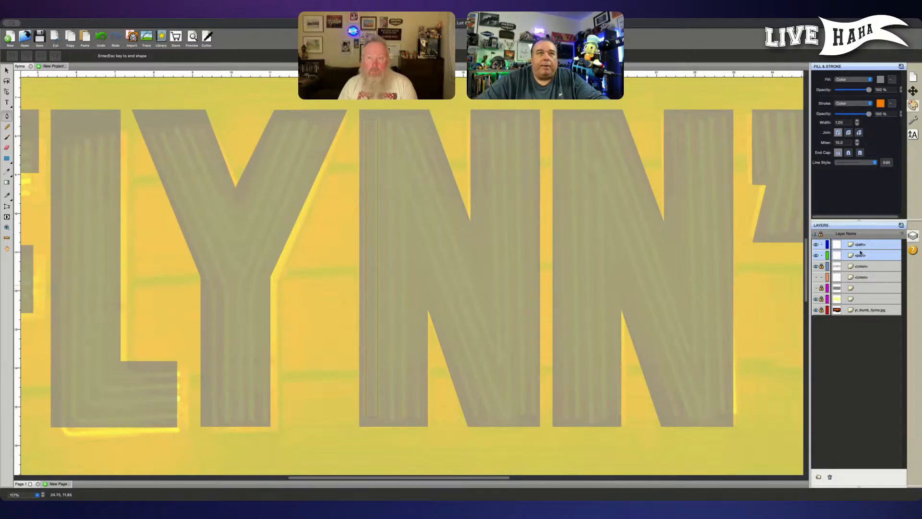
{"action": "left_click", "coordinate": [869, 338]}
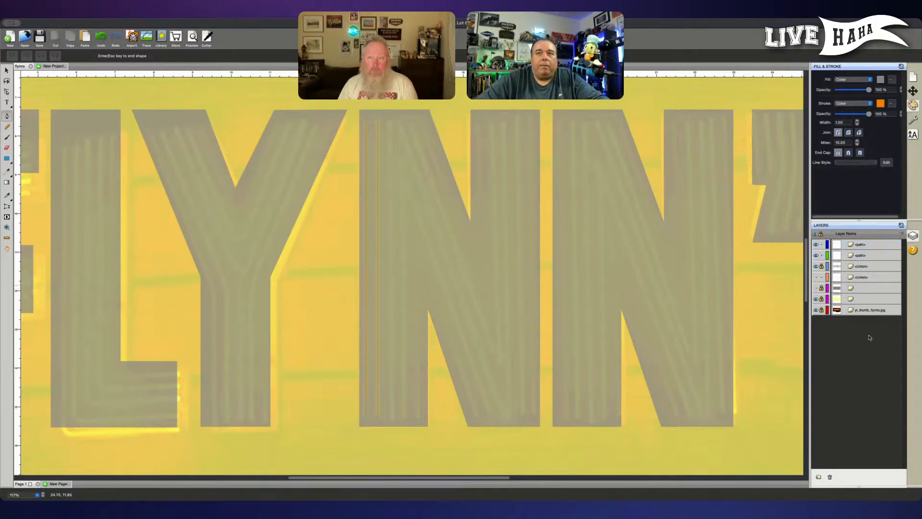
Step: Trace the third full-height vertical tube in the first N's left stem as a straight path
{"action": "left_click", "coordinate": [392, 421]}
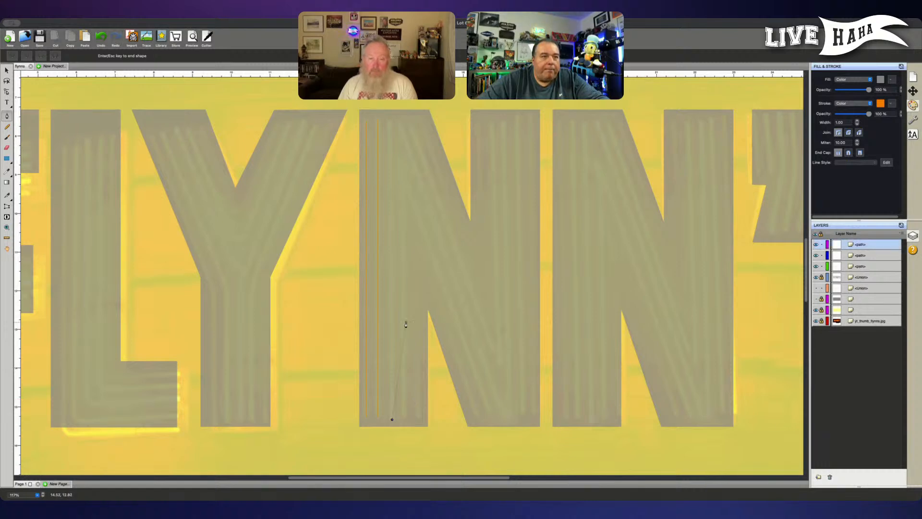
{"action": "left_click", "coordinate": [390, 122]}
{"action": "key", "text": "Escape"}
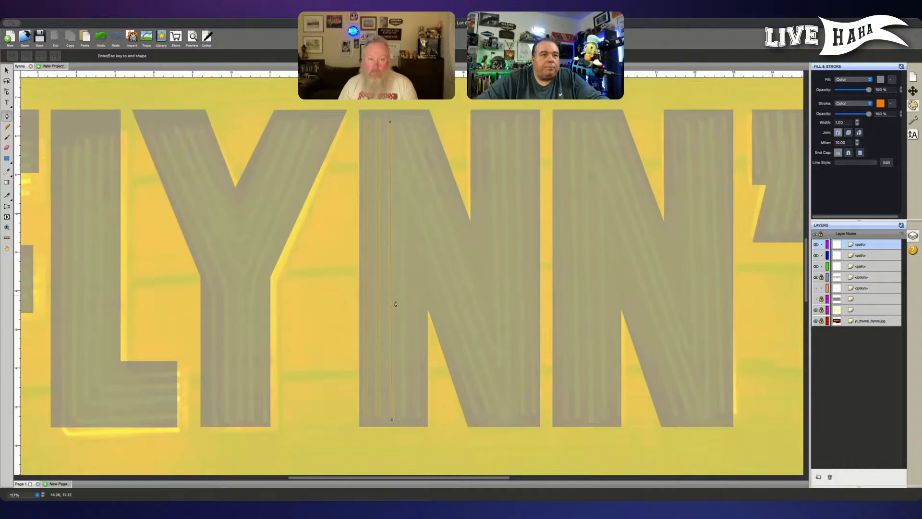
{"action": "left_click", "coordinate": [403, 417]}
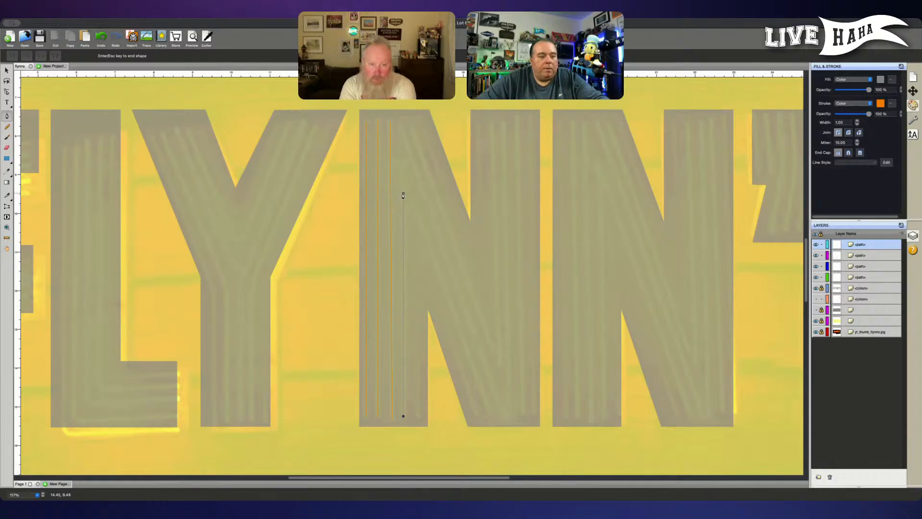
{"action": "key", "text": "Escape"}
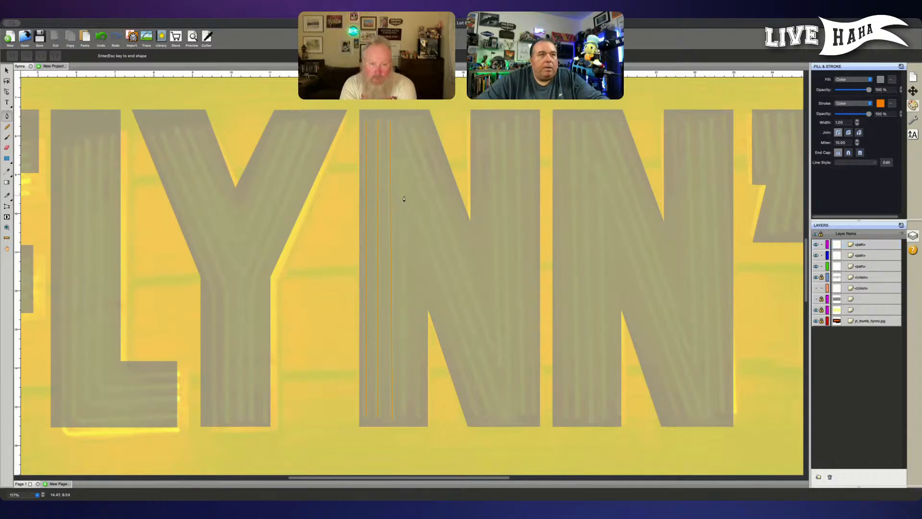
Step: Hide the lettering layer and trace the fourth, shorter vertical tube of the first N's left stem
{"action": "left_click", "coordinate": [816, 277]}
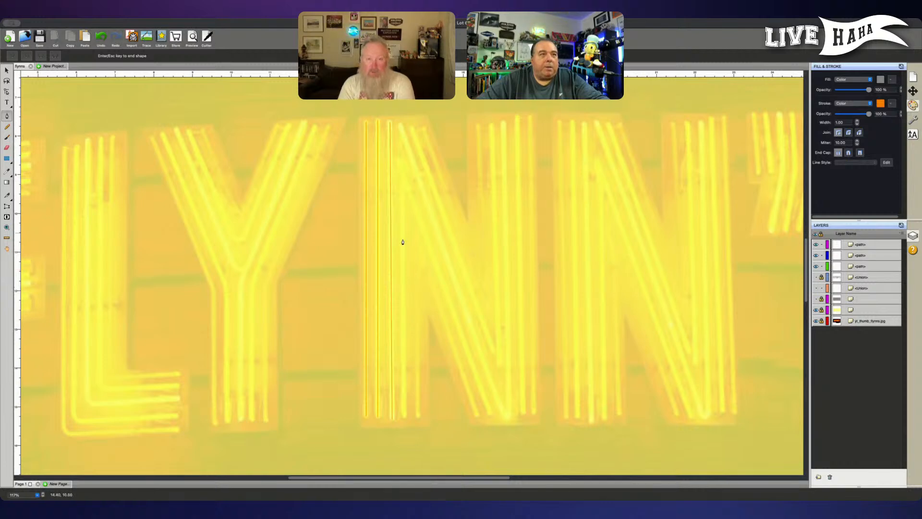
{"action": "left_click", "coordinate": [404, 416]}
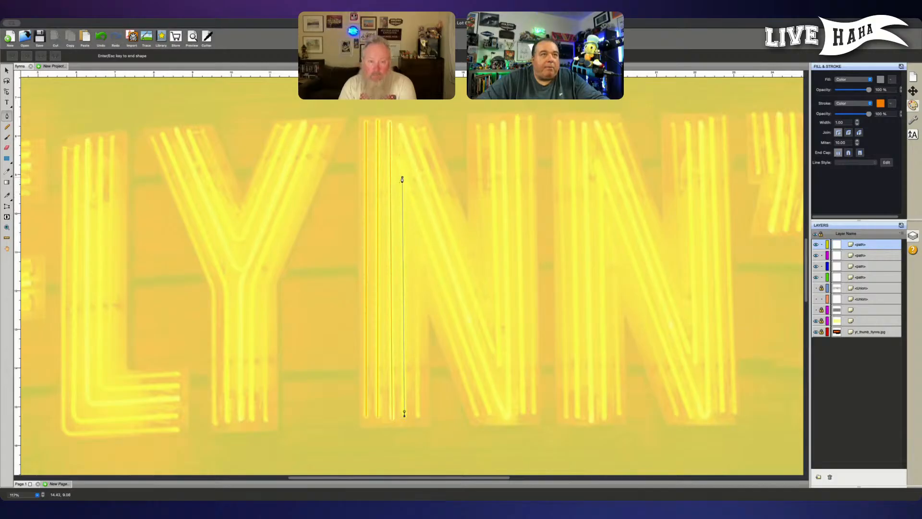
{"action": "left_click", "coordinate": [402, 180]}
{"action": "key", "text": "Return"}
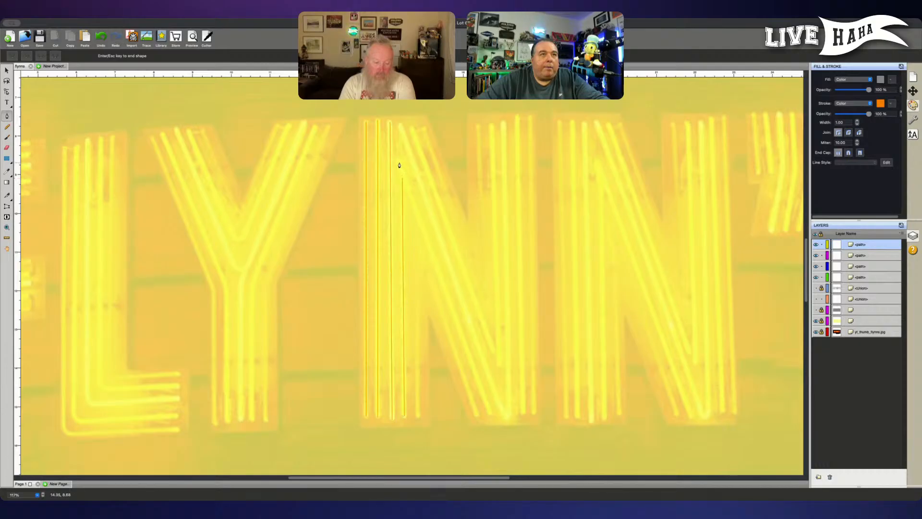
Step: Trace the first N's diagonal tube above the fourth vertical line, plus the short fifth vertical tube in its left stem
{"action": "left_click", "coordinate": [399, 164]}
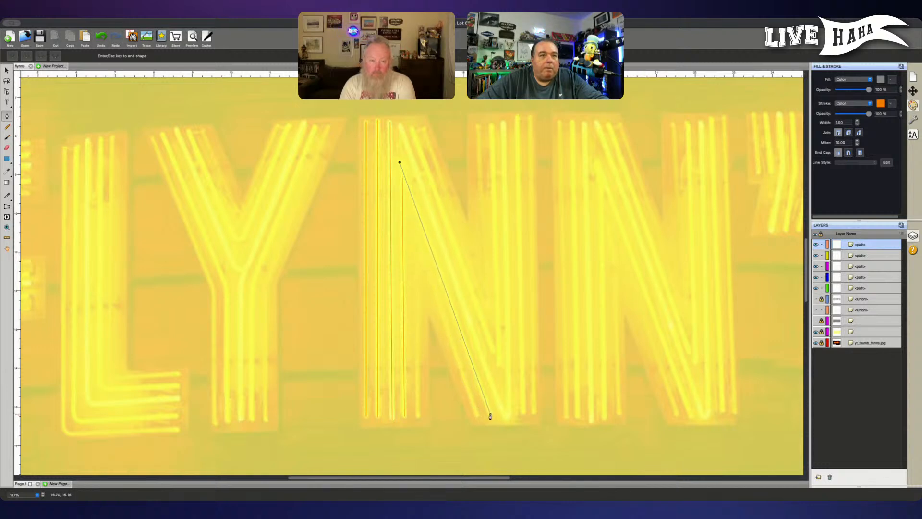
{"action": "left_click", "coordinate": [490, 416]}
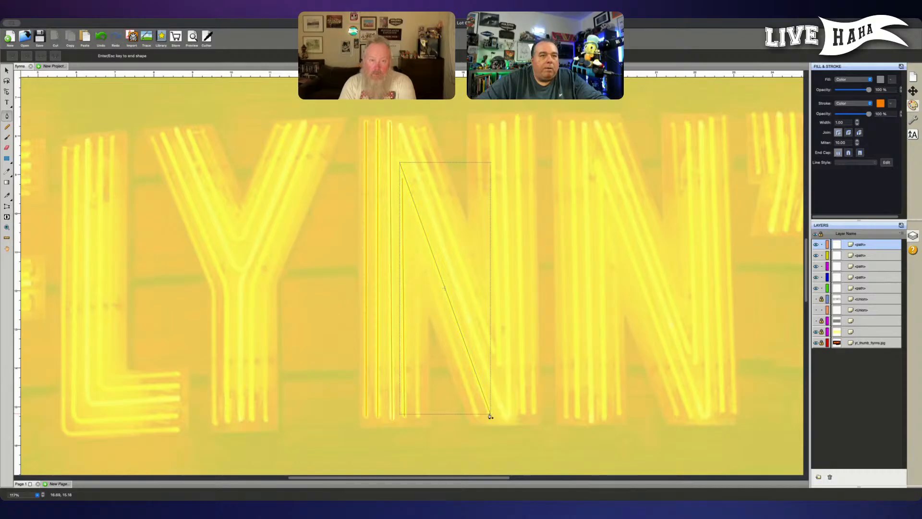
{"action": "left_click", "coordinate": [419, 416]}
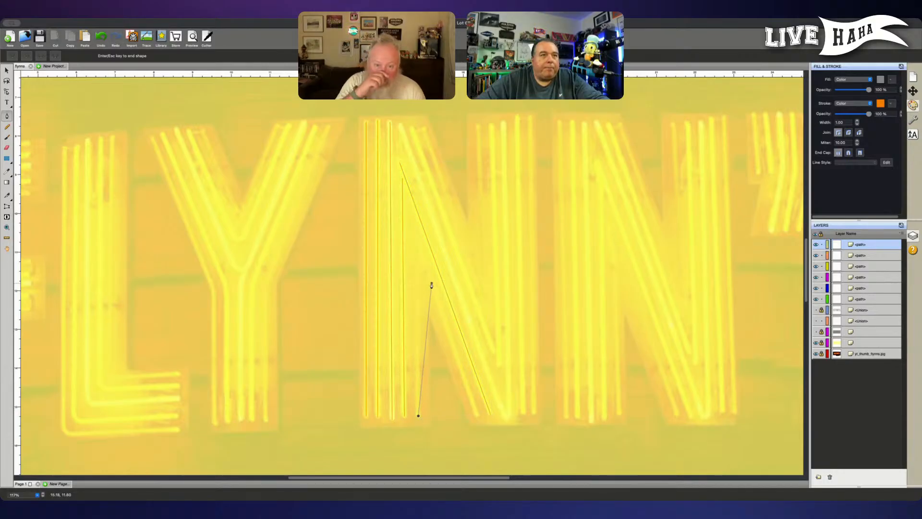
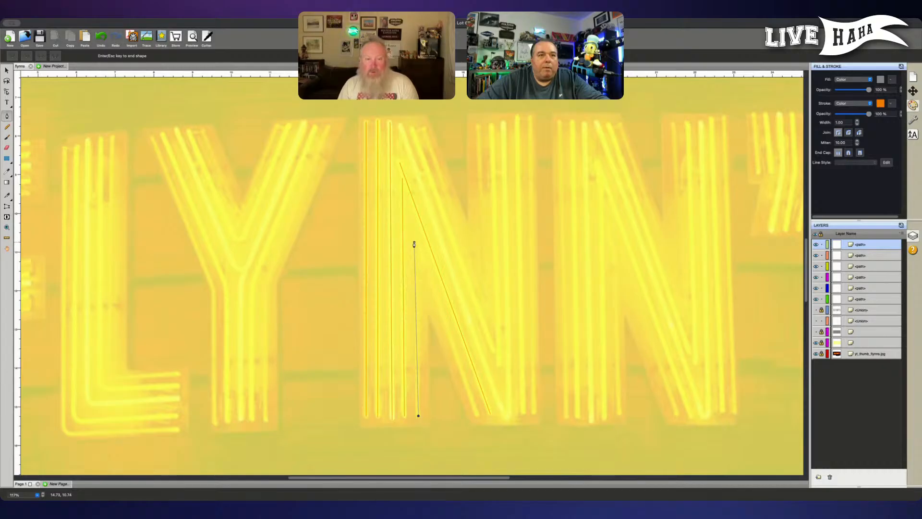
{"action": "left_click", "coordinate": [414, 244]}
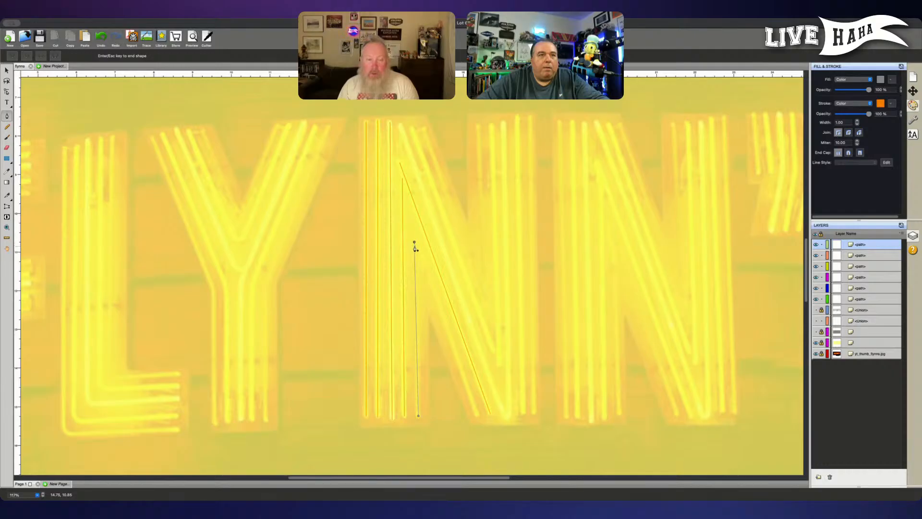
{"action": "key", "text": "Return"}
Step: Trace the lowest diagonal tube of the first N, from its bottom end up to just above the fifth vertical line
{"action": "left_click", "coordinate": [477, 415]}
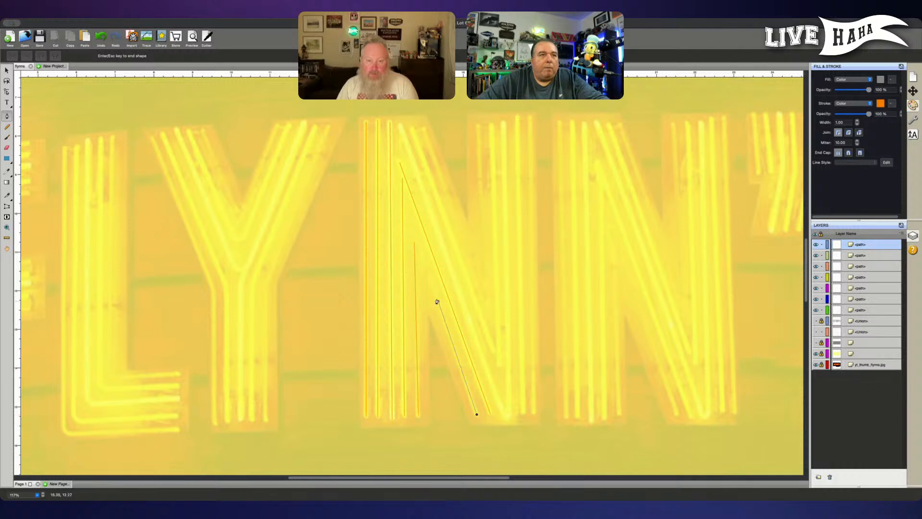
{"action": "left_click", "coordinate": [413, 232]}
{"action": "key", "text": "Return"}
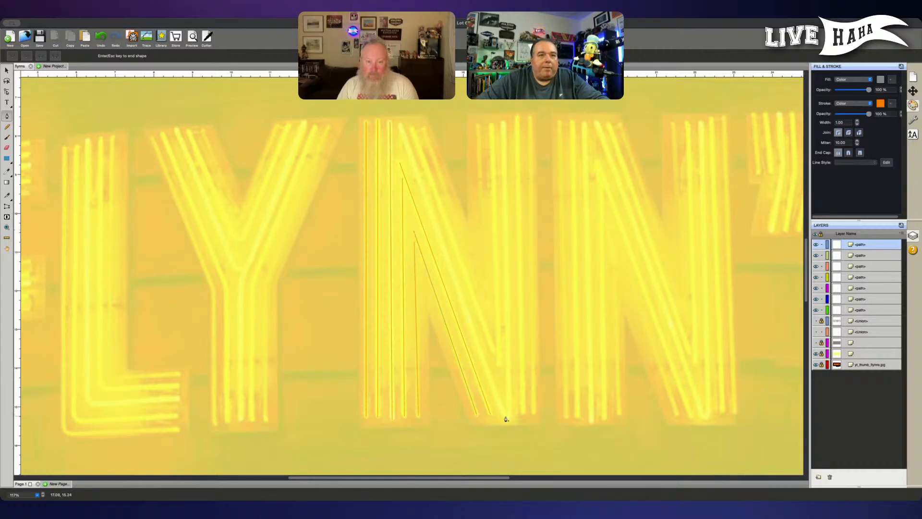
Step: Trace the first N's long V-shaped tube, from the diagonal's upper end to the base and straight up the right stem
{"action": "left_click", "coordinate": [400, 125]}
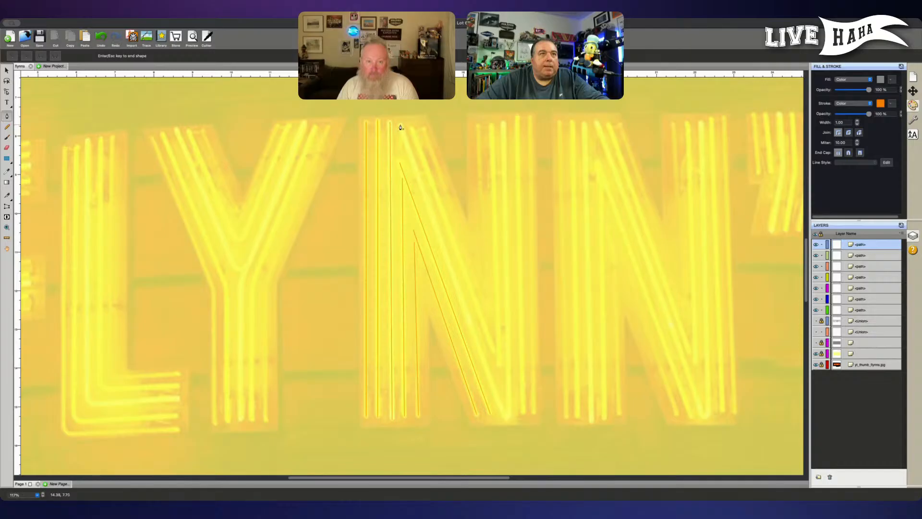
{"action": "left_click", "coordinate": [430, 178]}
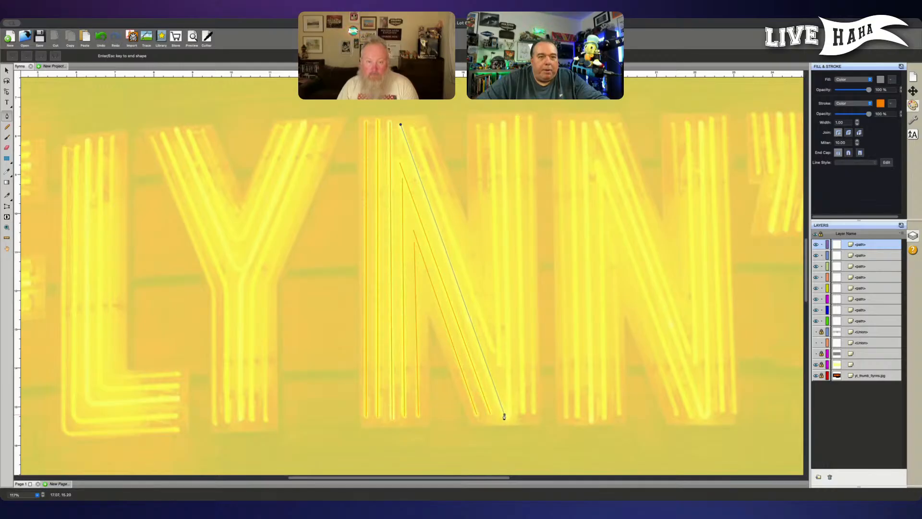
{"action": "left_click", "coordinate": [504, 414]}
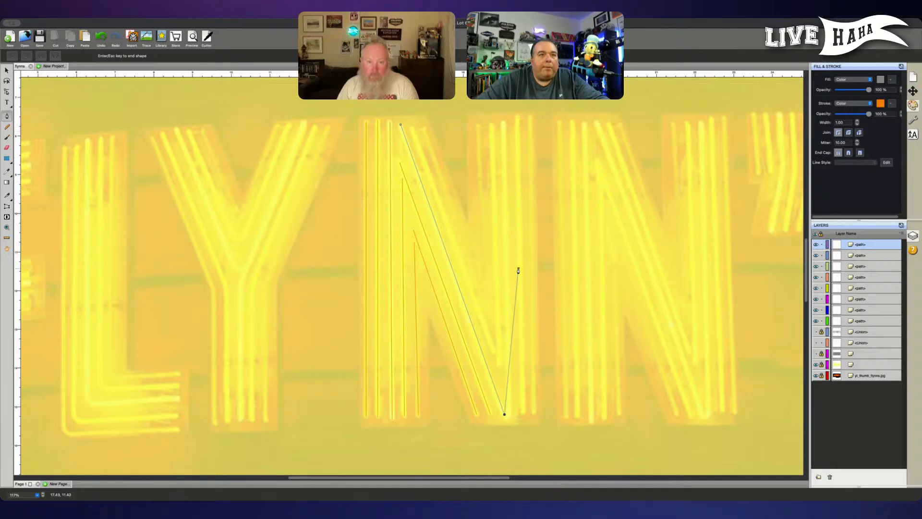
{"action": "left_click", "coordinate": [503, 126]}
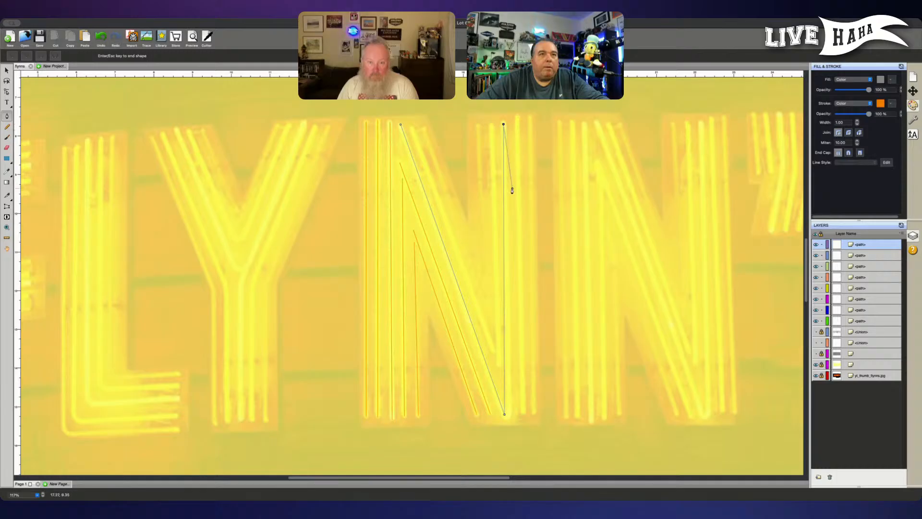
{"action": "key", "text": "Return"}
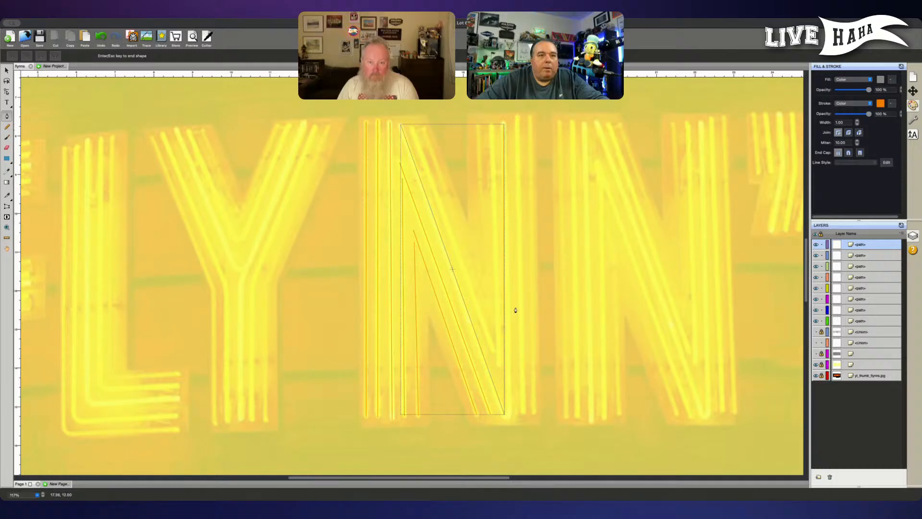
{"action": "left_click", "coordinate": [504, 416]}
{"action": "left_click", "coordinate": [504, 418]}
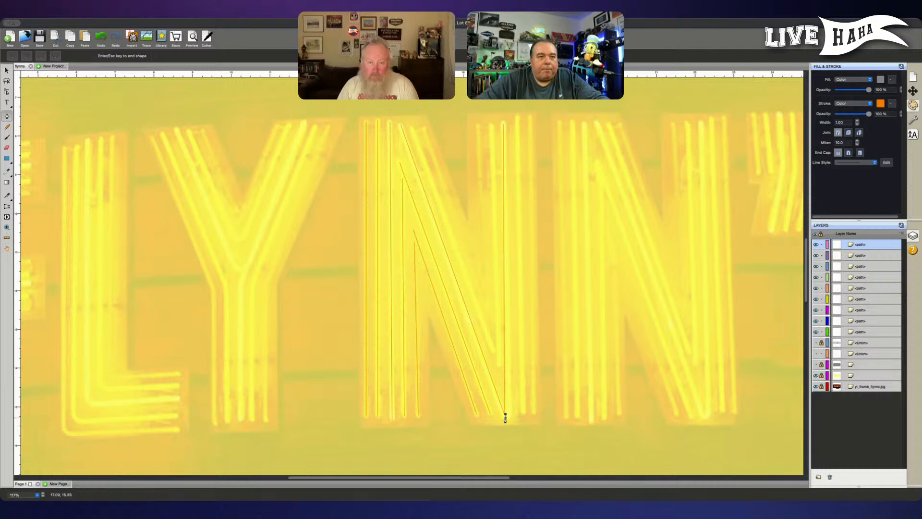
{"action": "key", "text": "super+z"}
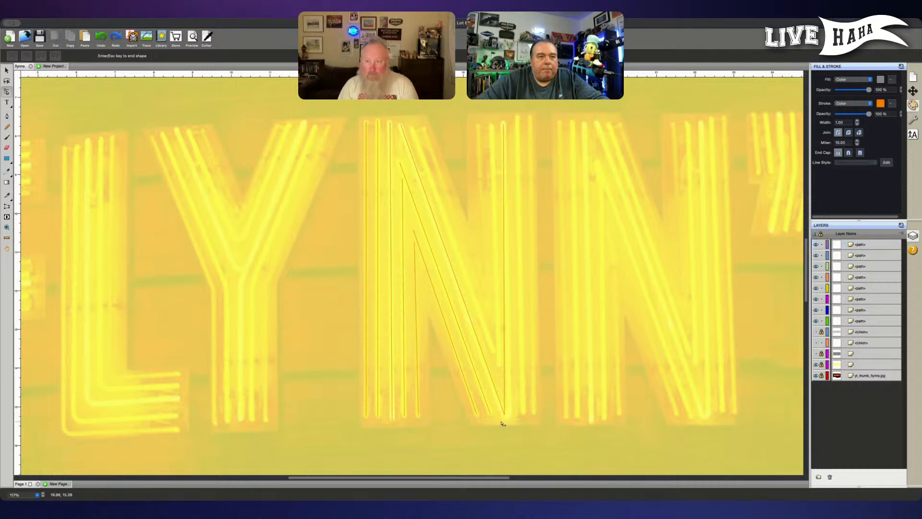
Step: Convert the V-shaped path's bottom corner to a smooth point and shorten its right curve handle
{"action": "left_click", "coordinate": [504, 415]}
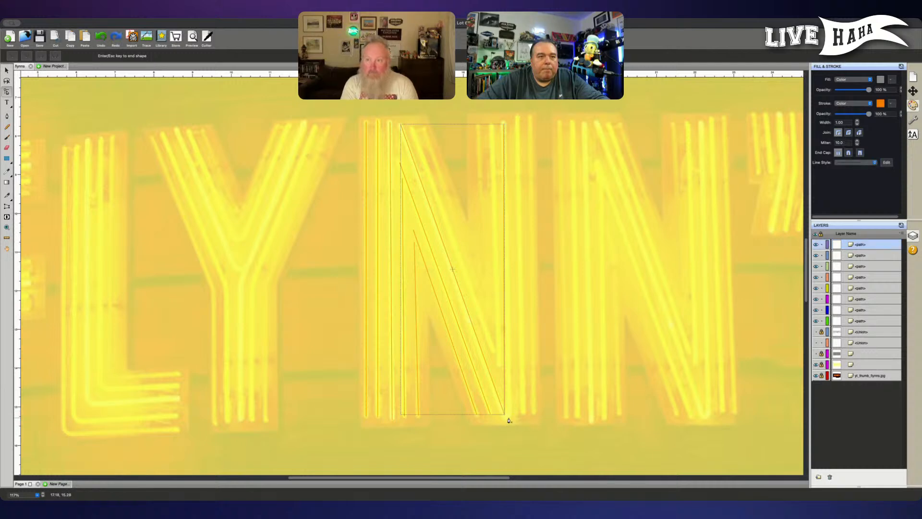
{"action": "key", "text": "Escape"}
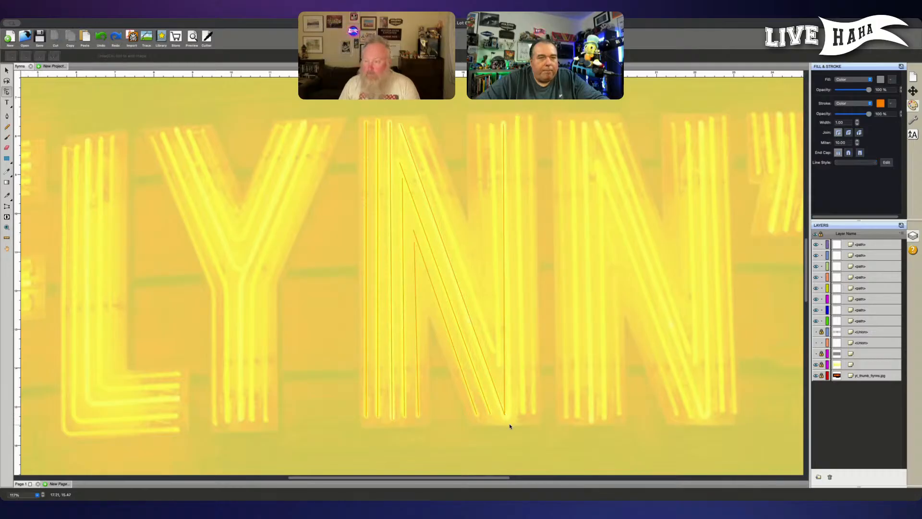
{"action": "left_click", "coordinate": [505, 415]}
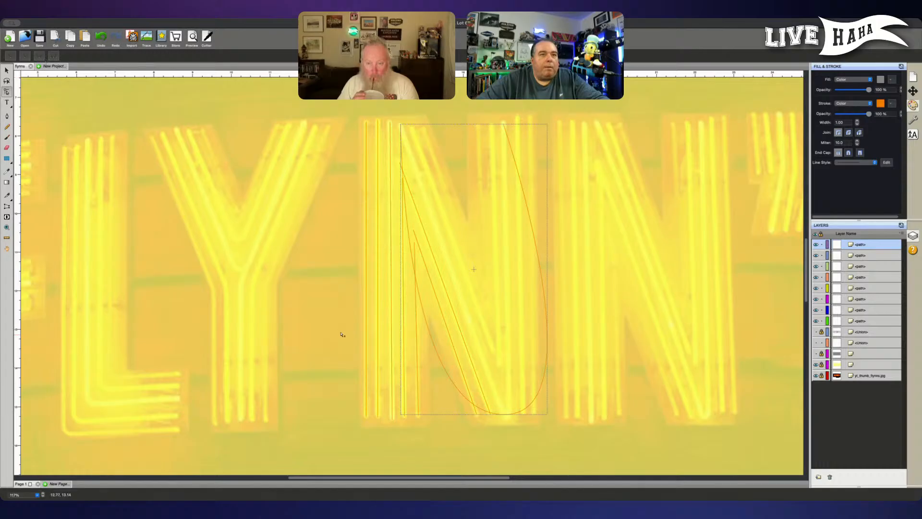
{"action": "left_click", "coordinate": [508, 416]}
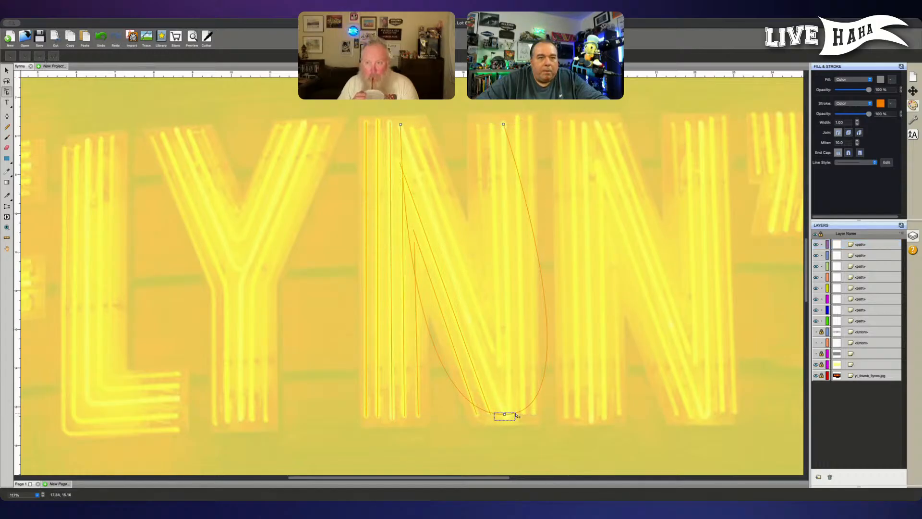
{"action": "left_click", "coordinate": [503, 416]}
{"action": "left_click_drag", "start_coordinate": [605, 418], "coordinate": [513, 417]}
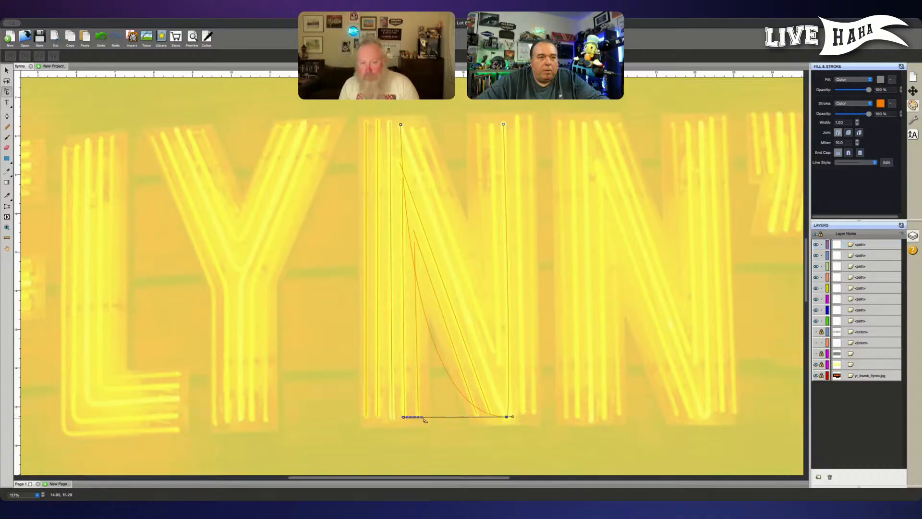
Step: Pull the left curve handle in close to the V-shaped path's bottom point to form a tight bend
{"action": "left_click", "coordinate": [416, 422]}
{"action": "left_click", "coordinate": [507, 417]}
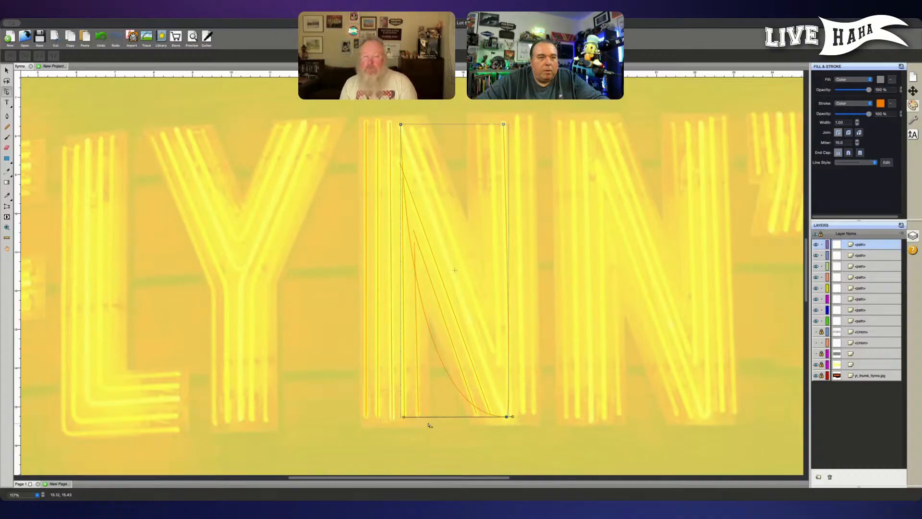
{"action": "left_click_drag", "start_coordinate": [403, 418], "coordinate": [423, 423]}
{"action": "left_click", "coordinate": [507, 417]}
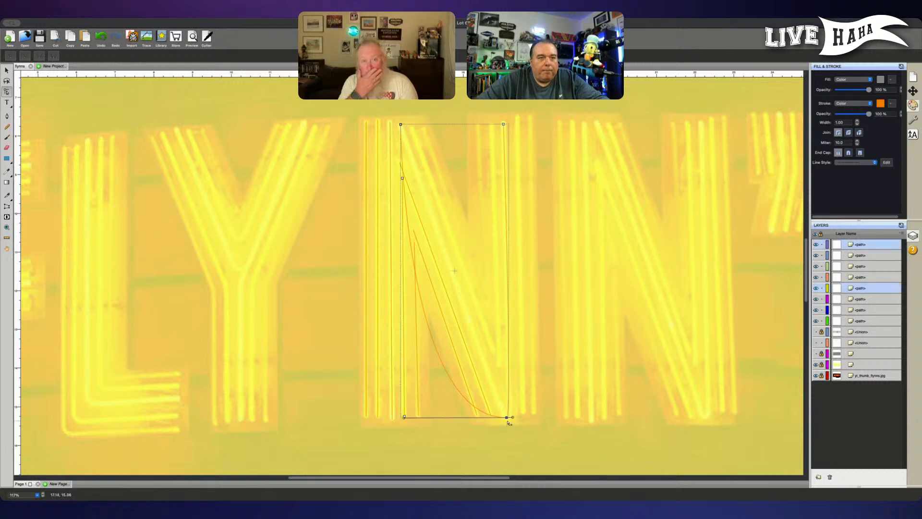
{"action": "left_click_drag", "start_coordinate": [404, 417], "coordinate": [501, 414]}
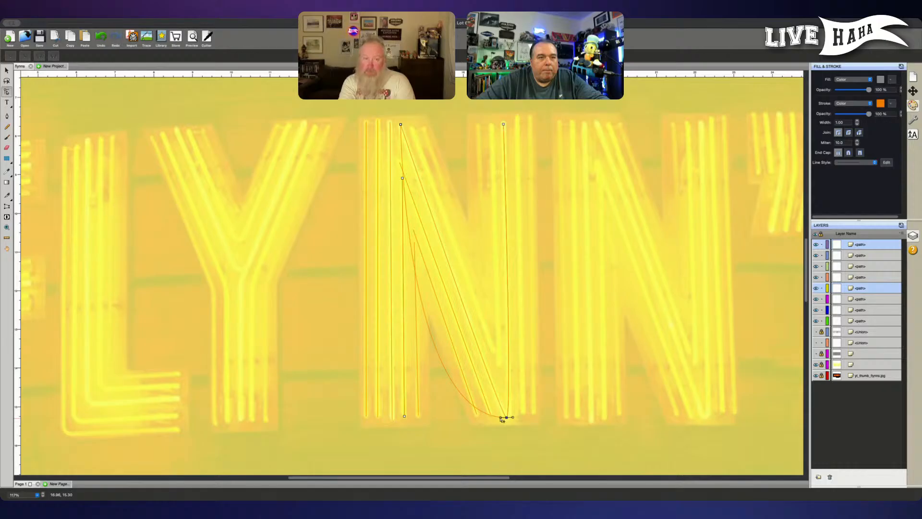
{"action": "left_click_drag", "start_coordinate": [502, 420], "coordinate": [516, 420]}
{"action": "left_click", "coordinate": [513, 419]}
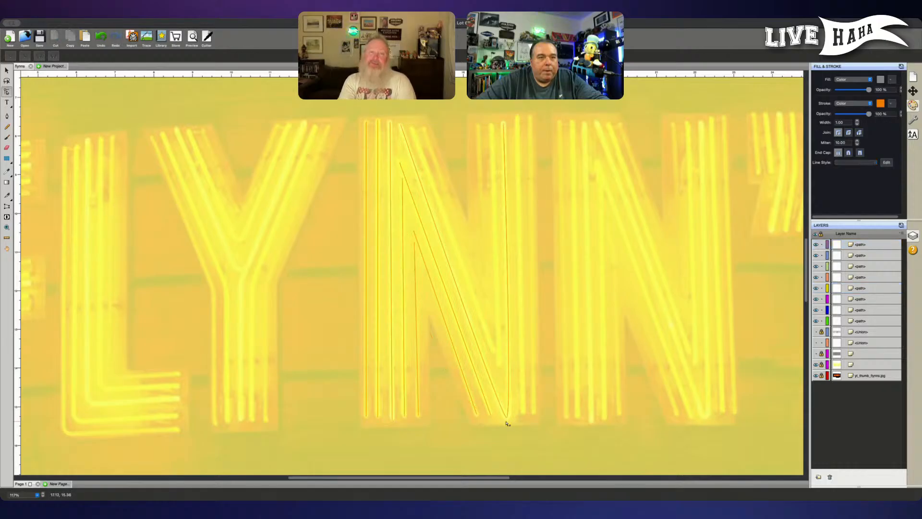
Step: Lengthen the right curve handle at the V-shaped path's bottom point slightly to widen the bend
{"action": "left_click", "coordinate": [506, 421]}
{"action": "left_click", "coordinate": [510, 419]}
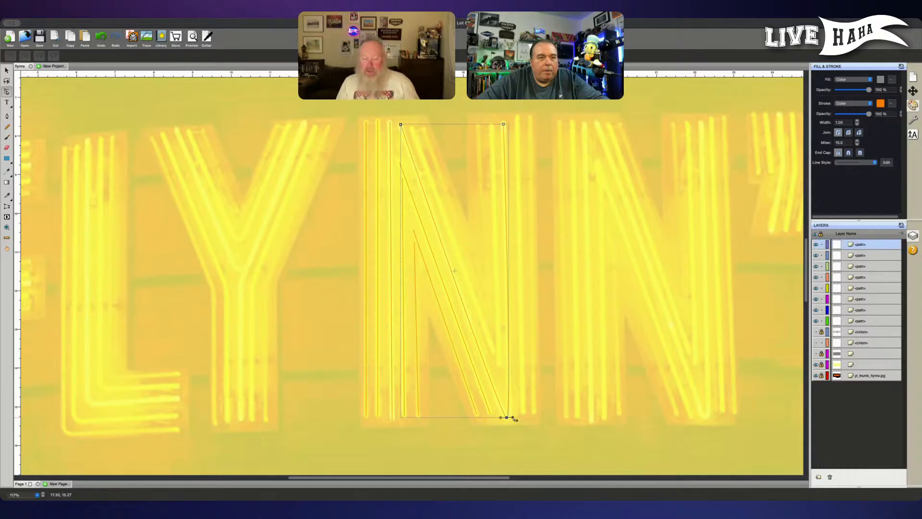
{"action": "left_click", "coordinate": [515, 420]}
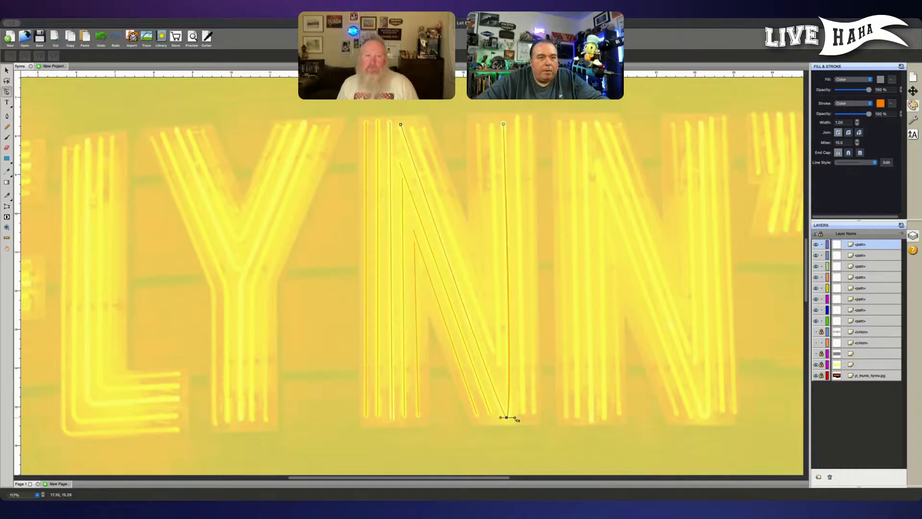
{"action": "left_click_drag", "start_coordinate": [514, 418], "coordinate": [516, 417]}
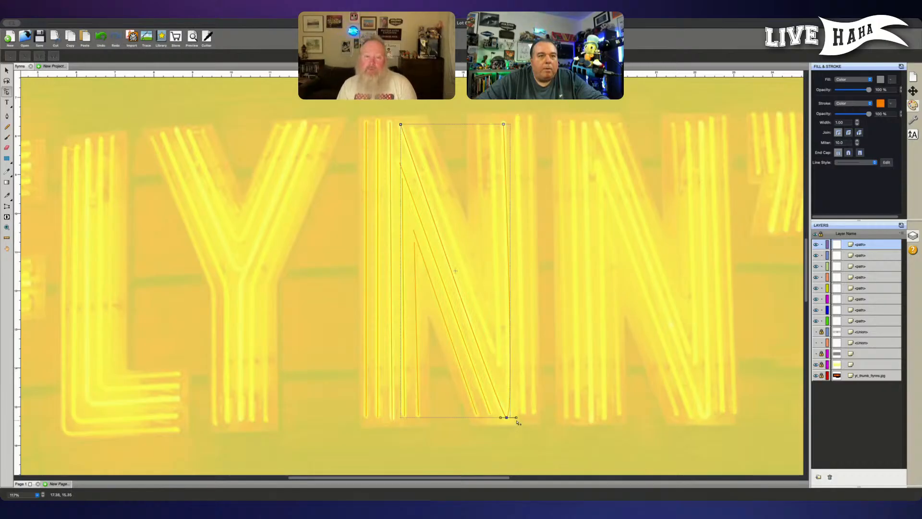
{"action": "left_click", "coordinate": [519, 419]}
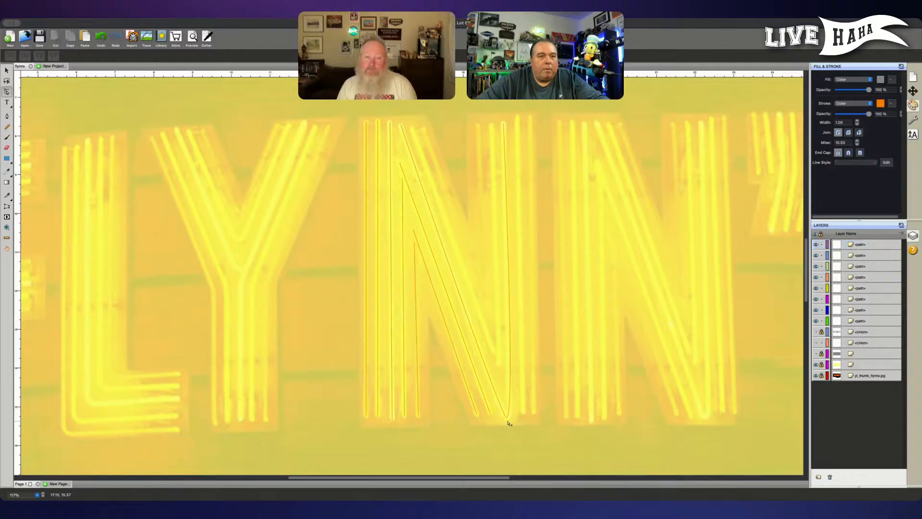
{"action": "left_click", "coordinate": [509, 417]}
{"action": "left_click", "coordinate": [518, 419]}
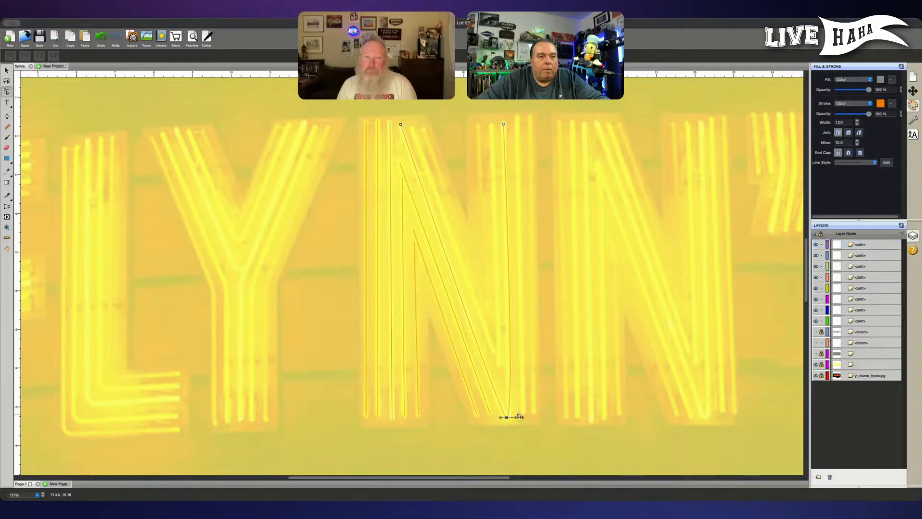
Step: Tilt the bottom point's curve handles diagonally and lower the point slightly to match the reference tube's narrow bend
{"action": "mouse_move", "coordinate": [501, 423]}
{"action": "left_mouse_down"}
{"action": "mouse_move", "coordinate": [516, 420]}
{"action": "mouse_move", "coordinate": [515, 411]}
{"action": "mouse_move", "coordinate": [500, 418]}
{"action": "mouse_move", "coordinate": [505, 425]}
{"action": "mouse_move", "coordinate": [513, 409]}
{"action": "mouse_move", "coordinate": [507, 420]}
{"action": "left_mouse_up"}
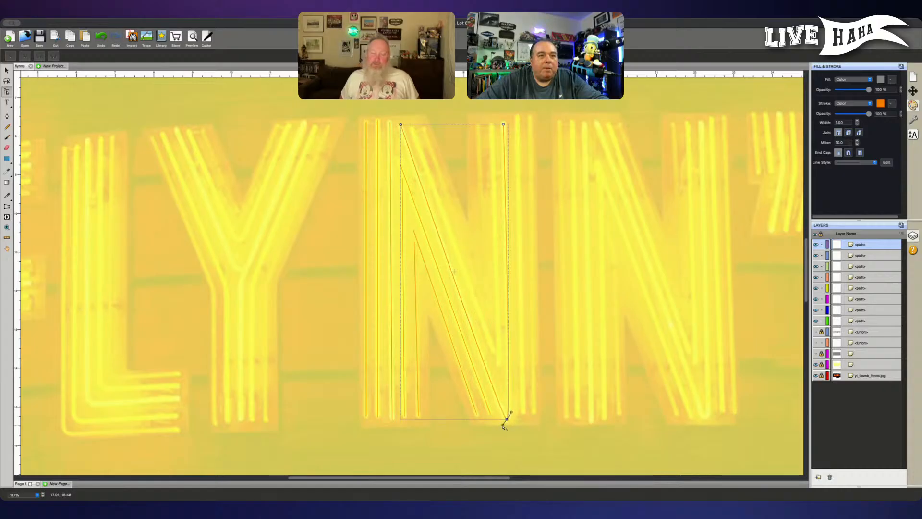
{"action": "left_click_drag", "start_coordinate": [503, 425], "coordinate": [511, 412]}
{"action": "left_click", "coordinate": [512, 414]}
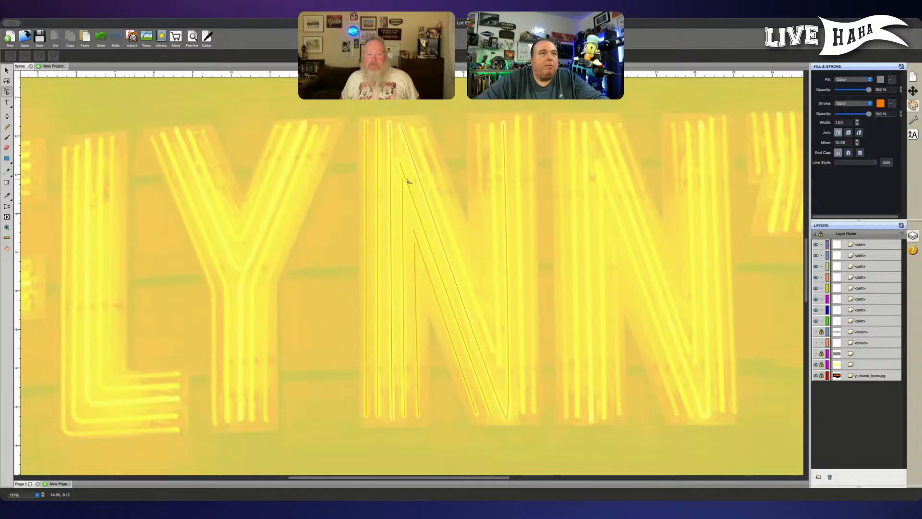
Step: Trace the first N's next diagonal tube with the Pen tool, from its upper end down to just inside the V bend
{"action": "left_click", "coordinate": [413, 131]}
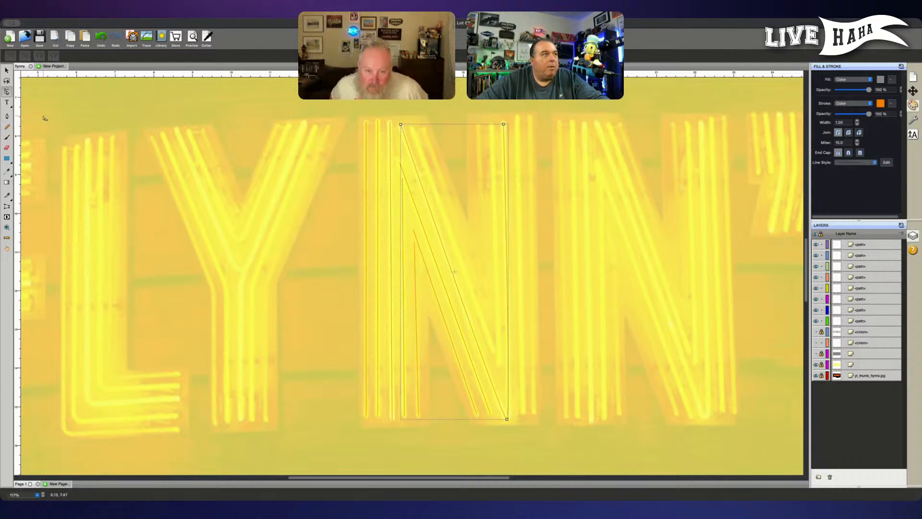
{"action": "left_click", "coordinate": [6, 116]}
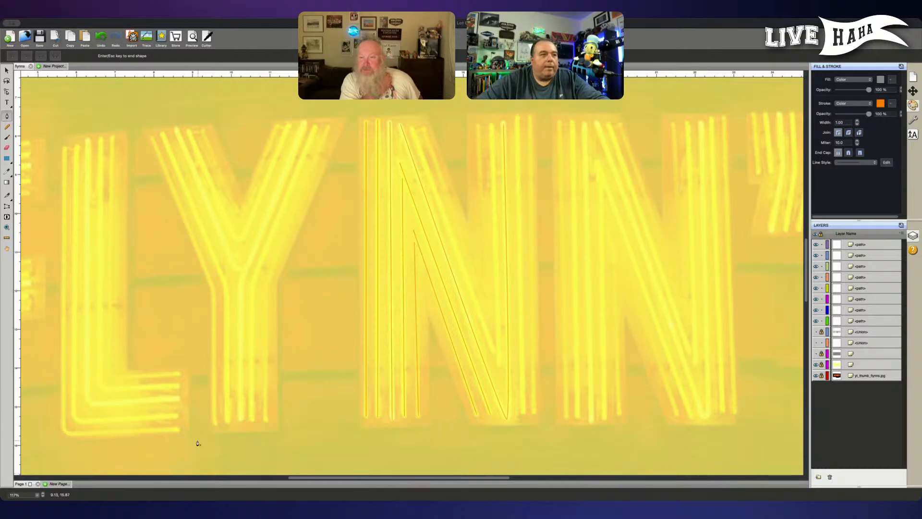
{"action": "left_click", "coordinate": [197, 440]}
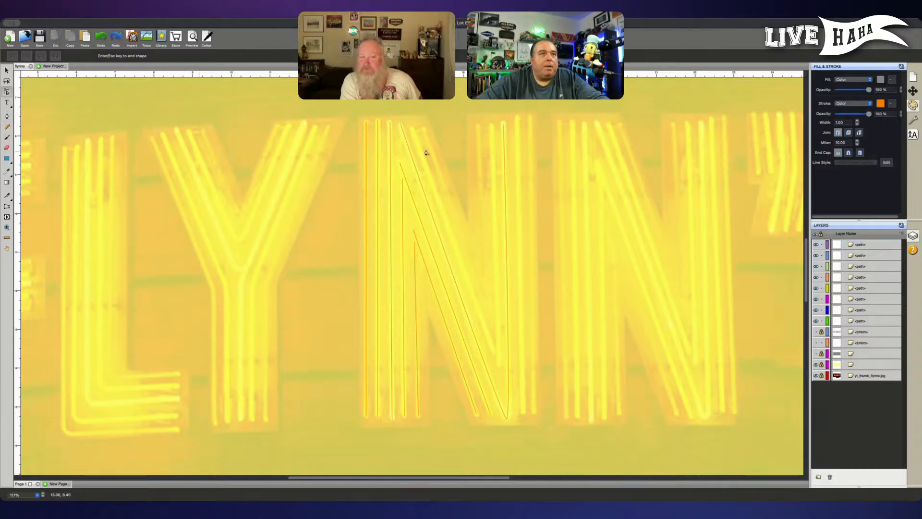
{"action": "left_click", "coordinate": [411, 128]}
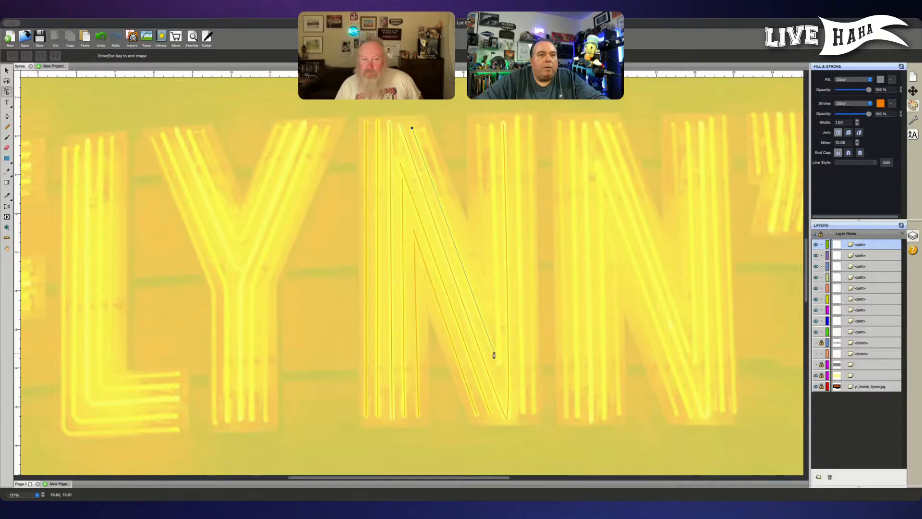
{"action": "left_click", "coordinate": [493, 355]}
{"action": "key", "text": "Escape"}
{"action": "key", "text": "Escape"}
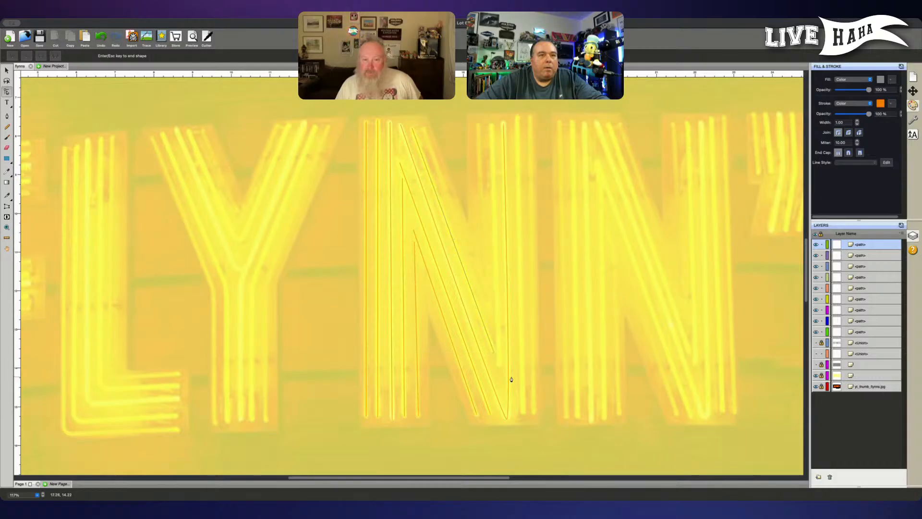
Step: Trace the right stem's vertical tube just inside the V-shaped path, from its lower end up to the first N's top
{"action": "left_click", "coordinate": [498, 365]}
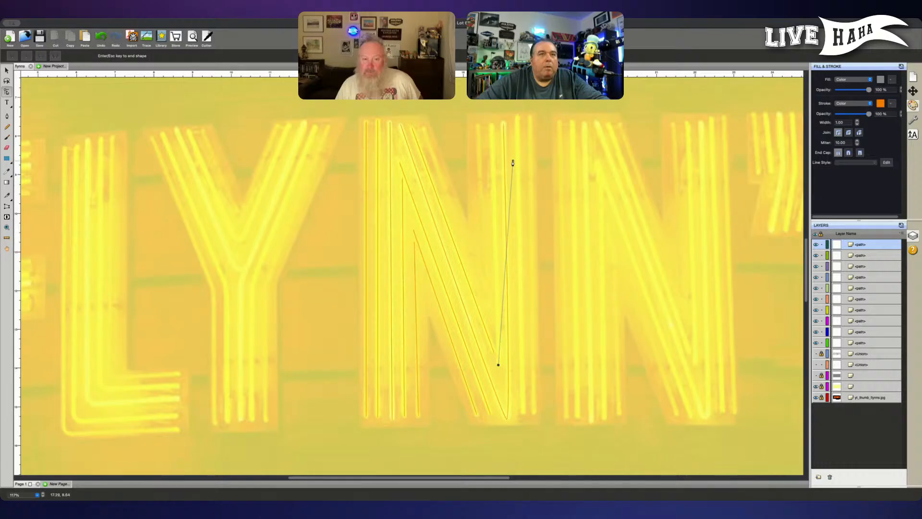
{"action": "left_click", "coordinate": [492, 128]}
{"action": "key", "text": "Escape"}
{"action": "key", "text": "Escape"}
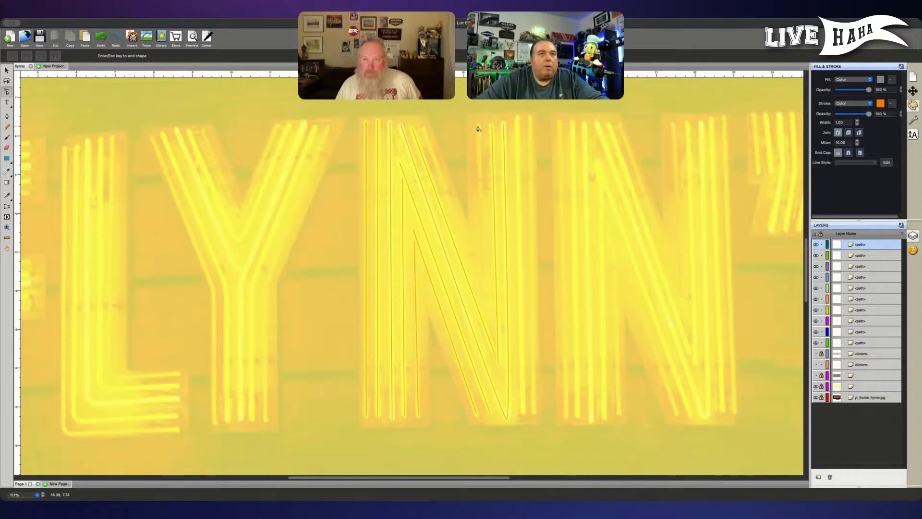
Step: Trace the first N's innermost short vertical tube in the right stem and the uppermost diagonal tube ending beside it
{"action": "left_click", "coordinate": [477, 126]}
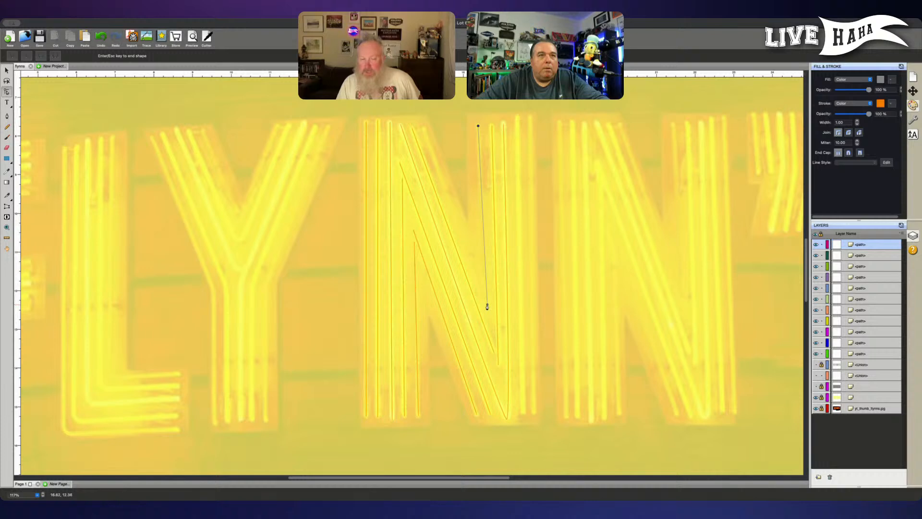
{"action": "key", "text": "Escape"}
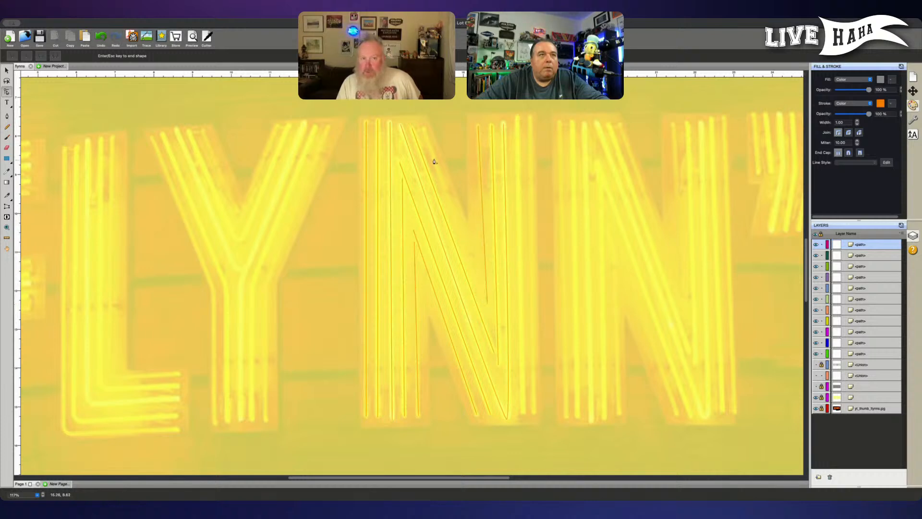
{"action": "left_click", "coordinate": [424, 129]}
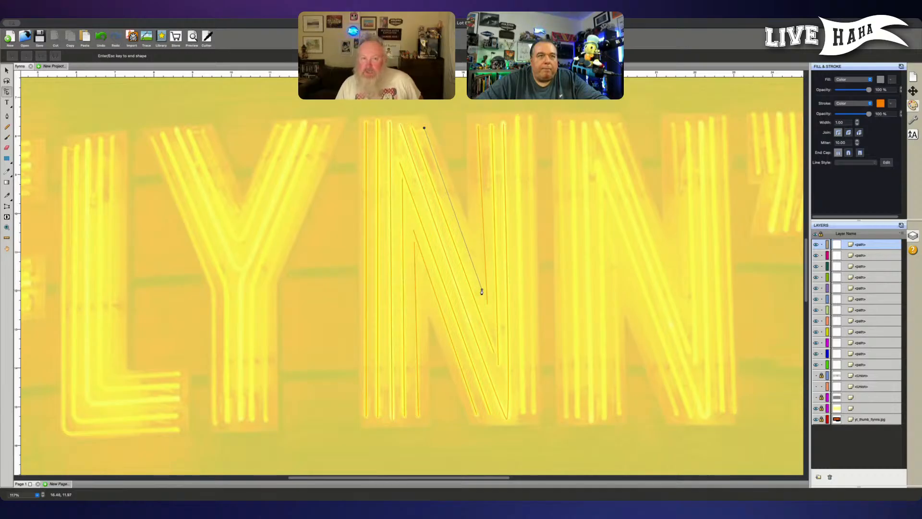
{"action": "key", "text": "Escape"}
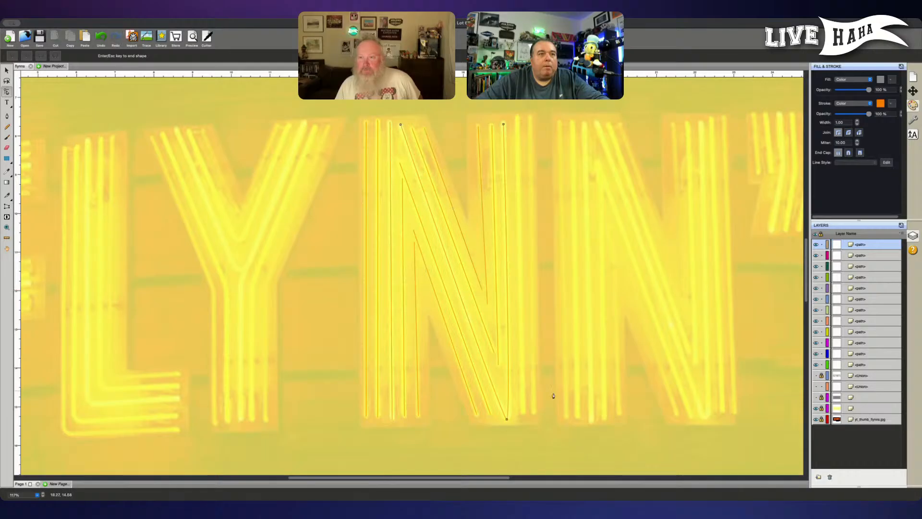
Step: Trace the two outer vertical tubes of the first N's right stem as separate full-height lines with the Pen tool
{"action": "left_click", "coordinate": [523, 414]}
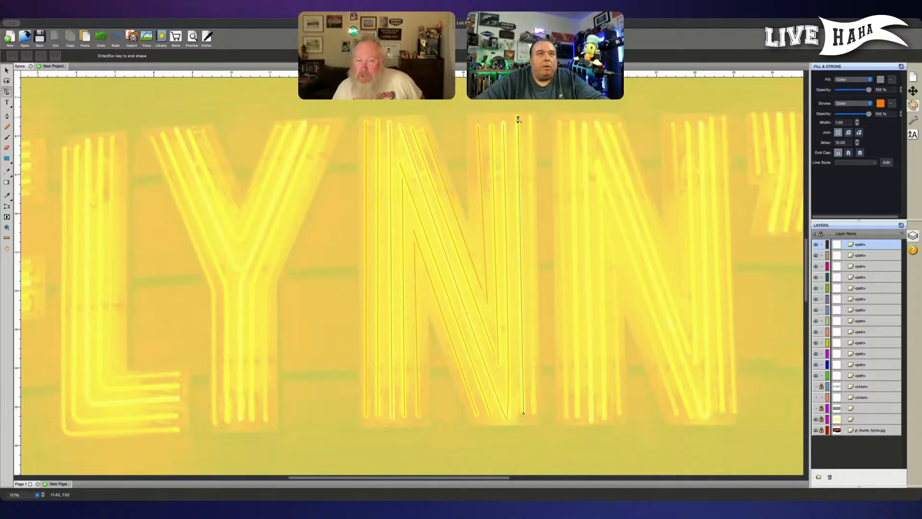
{"action": "left_click", "coordinate": [517, 117]}
{"action": "key", "text": "Return"}
{"action": "left_click", "coordinate": [530, 117]}
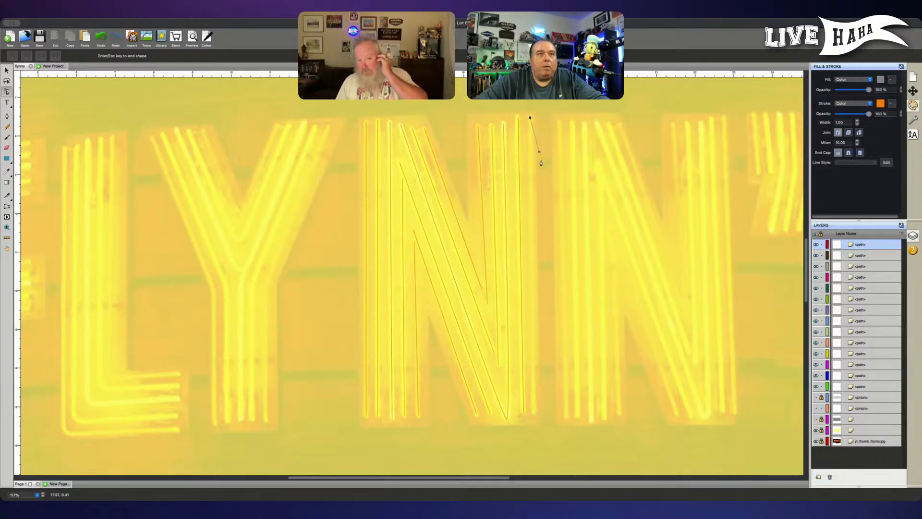
{"action": "left_click", "coordinate": [533, 413]}
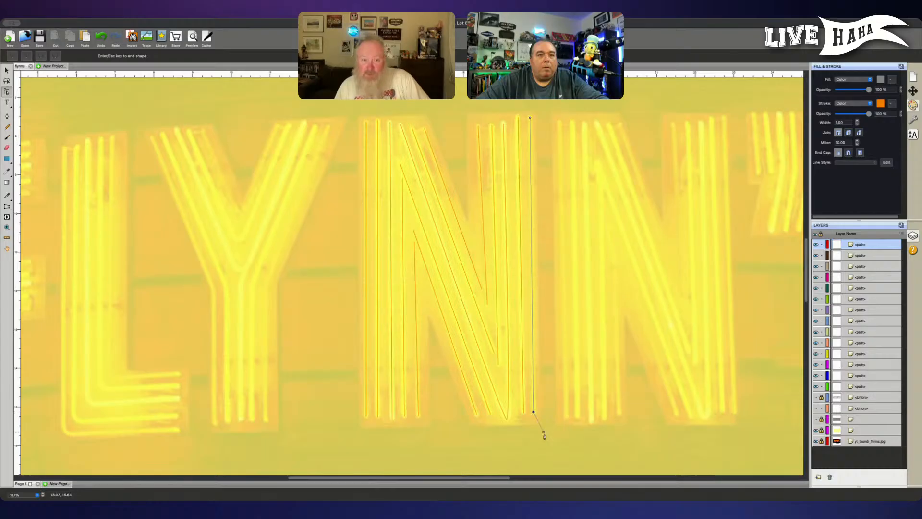
{"action": "key", "text": "Return"}
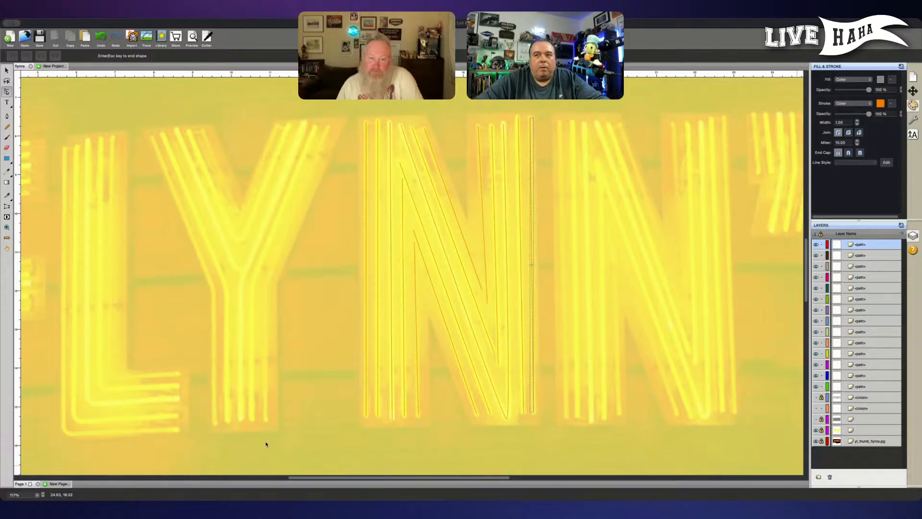
{"action": "left_click", "coordinate": [212, 461]}
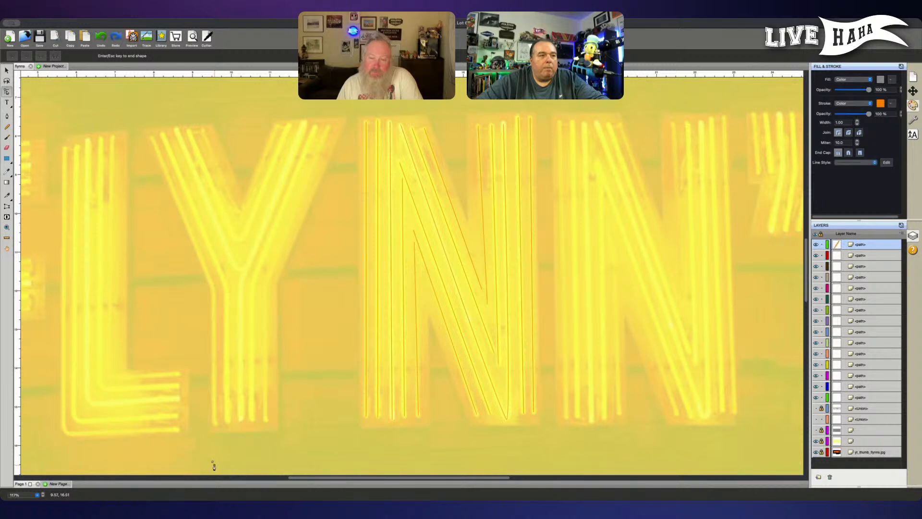
{"action": "key", "text": "ctrl+z"}
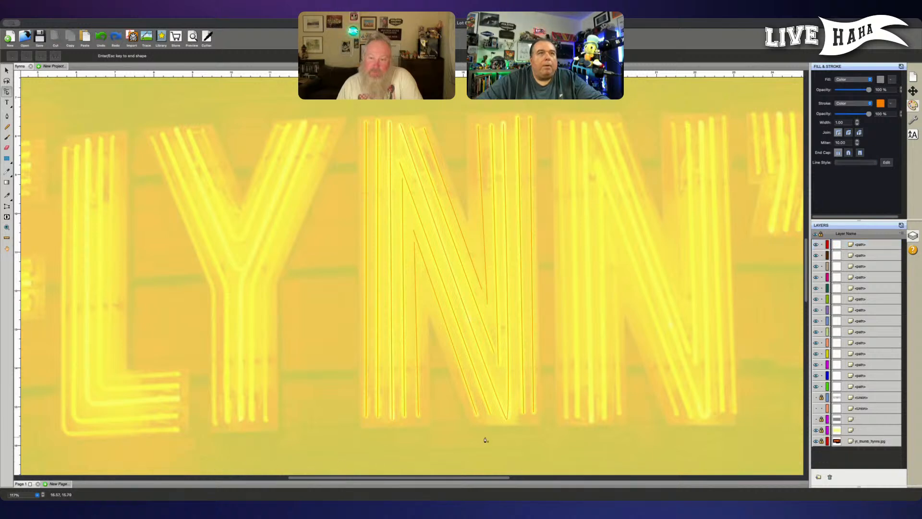
{"action": "key", "text": "Escape"}
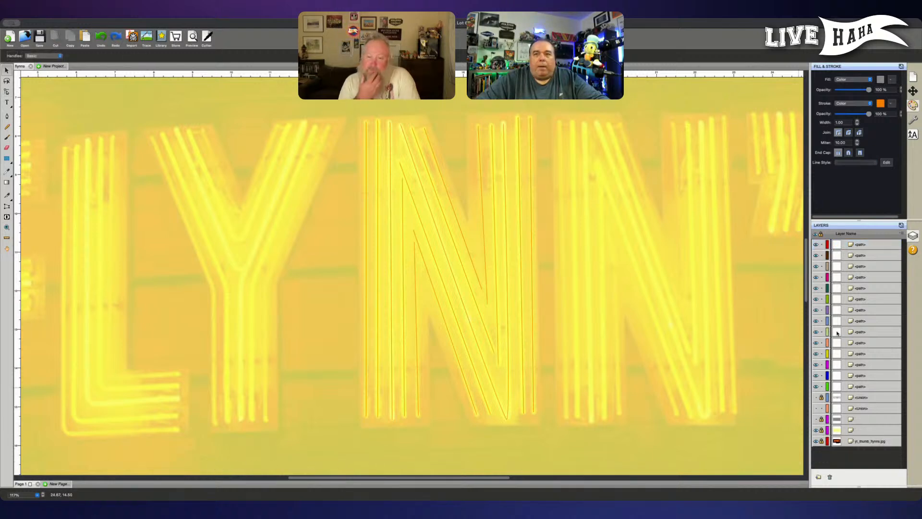
Step: Select all the traced tube paths of the first N and combine them into one group
{"action": "left_click", "coordinate": [816, 397]}
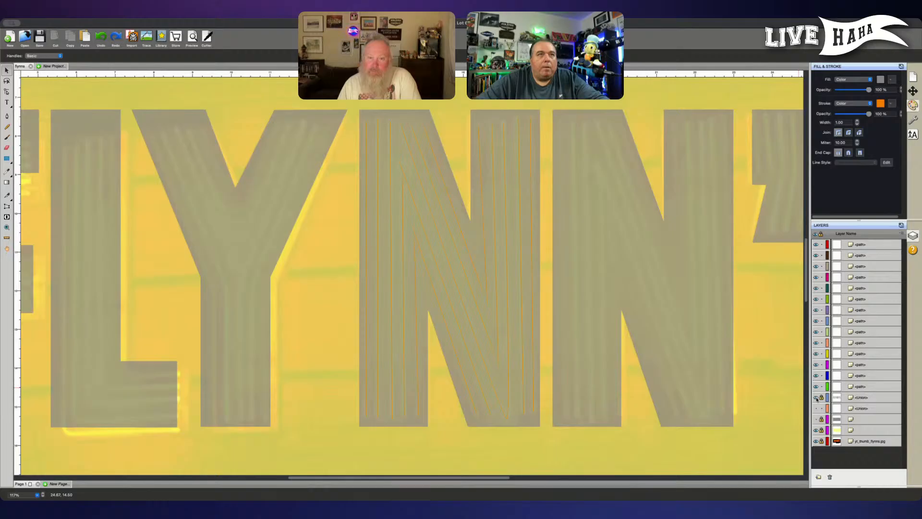
{"action": "left_click", "coordinate": [816, 398]}
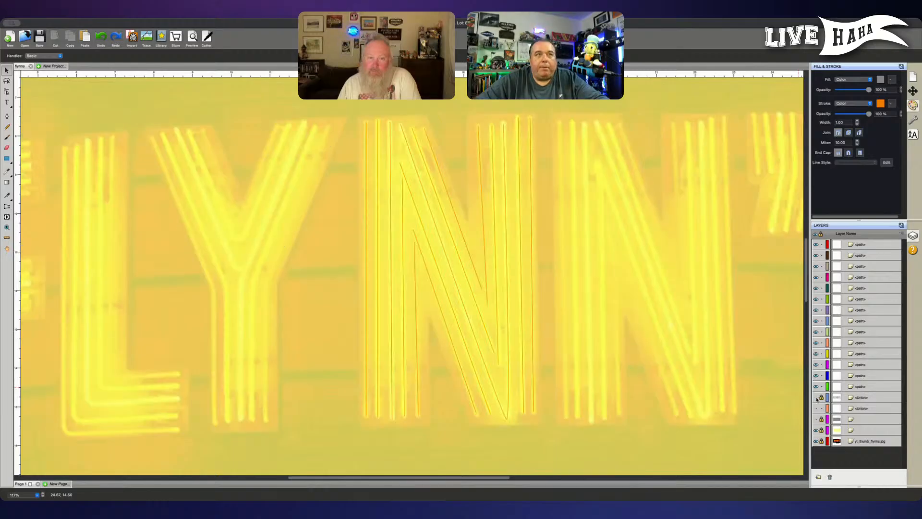
{"action": "left_click", "coordinate": [864, 386]}
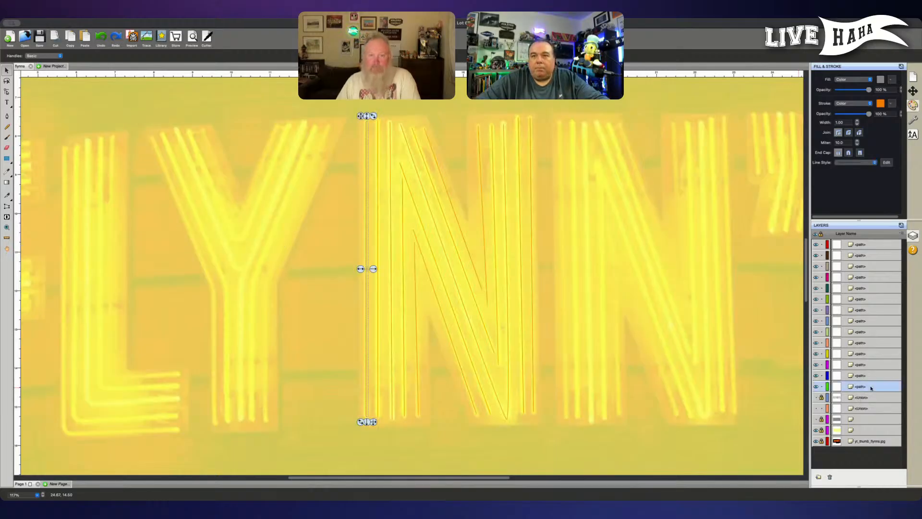
{"action": "left_click_drag", "start_coordinate": [870, 379], "coordinate": [876, 261]}
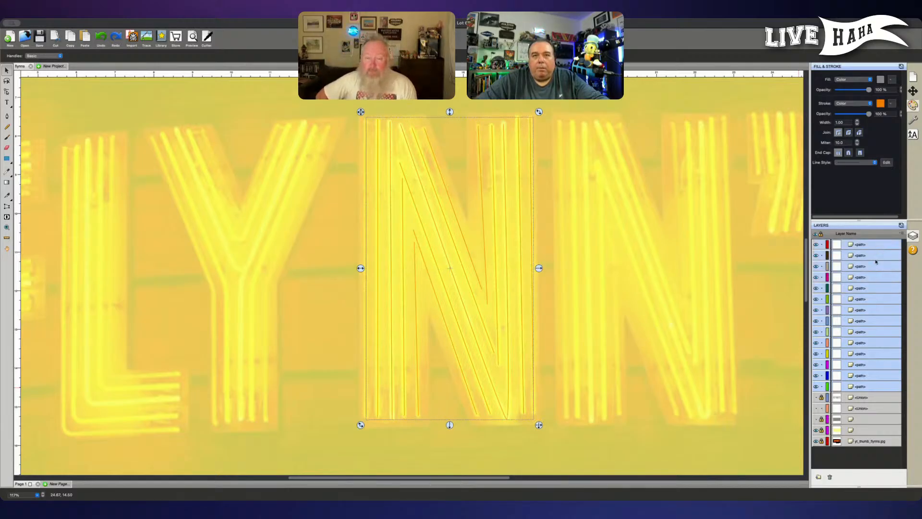
{"action": "key", "text": "super+g"}
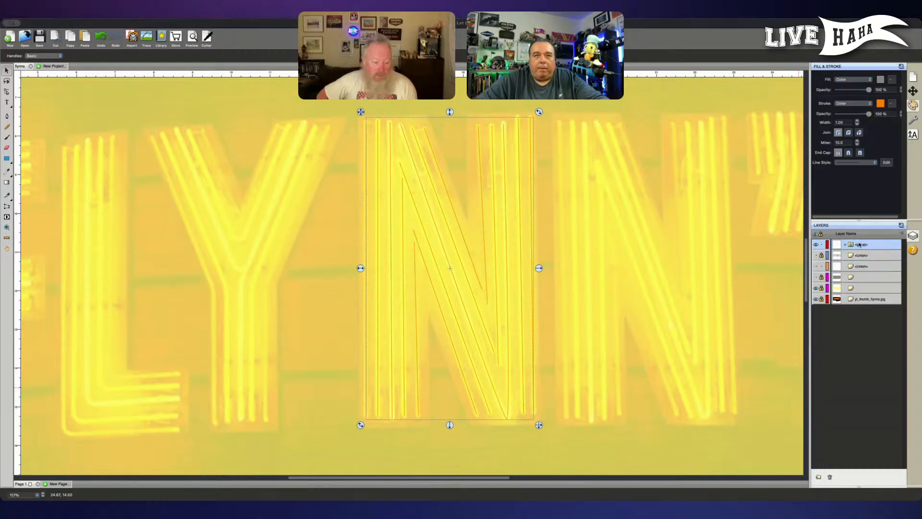
Step: Rename the group of traced tubes as N and lock it
{"action": "double_click", "coordinate": [860, 245]}
{"action": "type", "text": "N"}
{"action": "key", "text": "Return"}
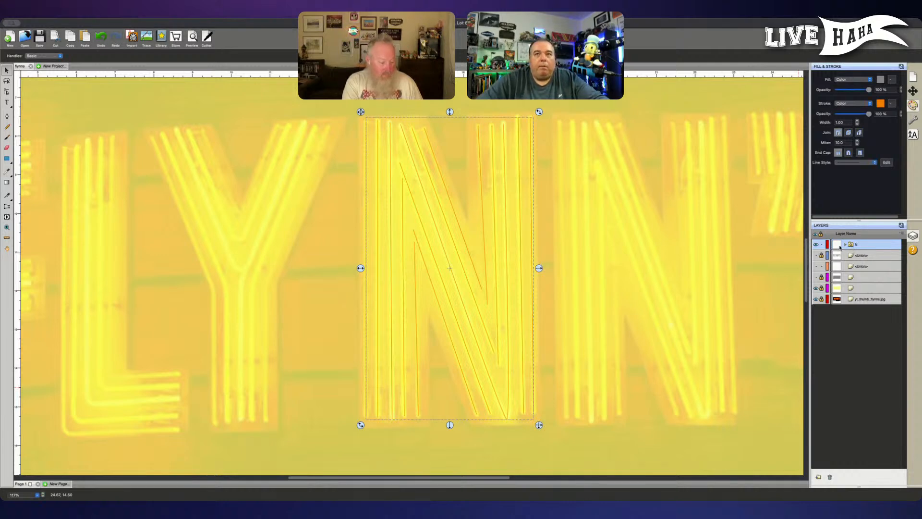
{"action": "left_click", "coordinate": [821, 245]}
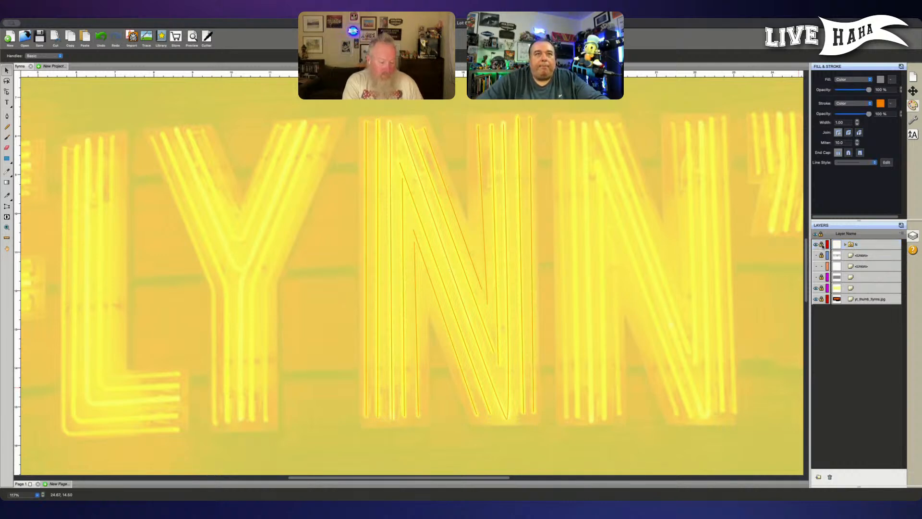
Step: Hide the yellow tint layer and the letter-shape layers, leaving only the traced N over the reference photo
{"action": "left_click", "coordinate": [815, 256]}
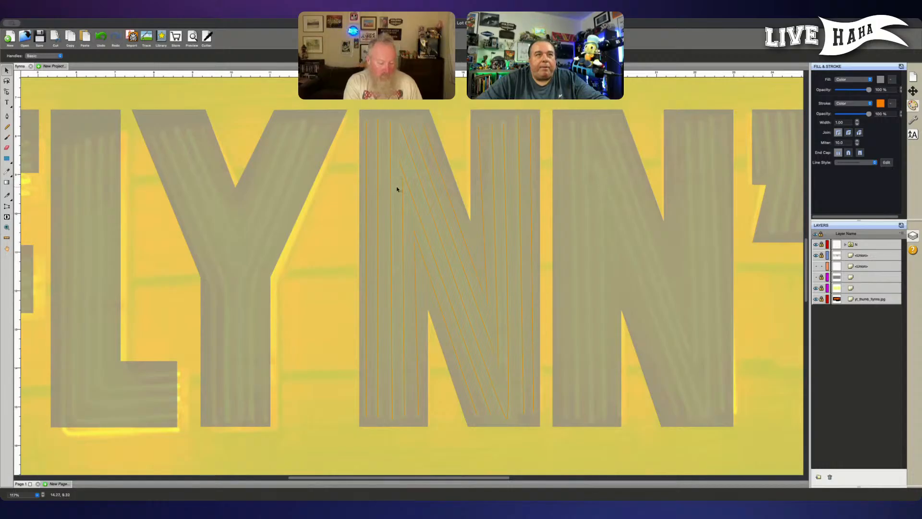
{"action": "left_click", "coordinate": [710, 416]}
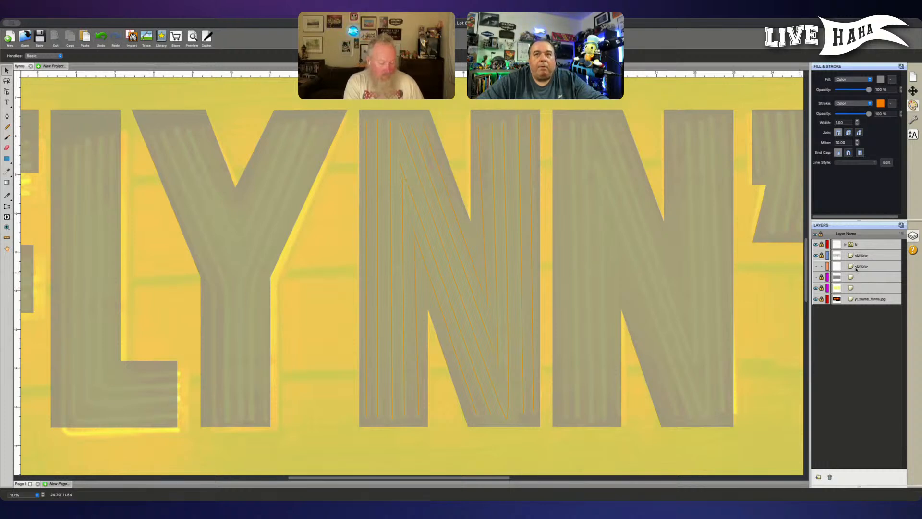
{"action": "left_click", "coordinate": [815, 266]}
{"action": "left_click", "coordinate": [815, 287]}
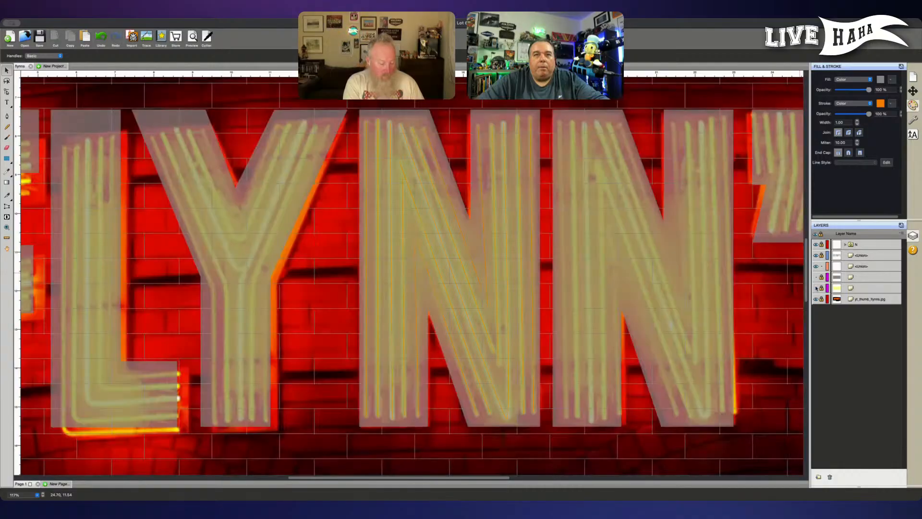
{"action": "left_click", "coordinate": [815, 266]}
{"action": "left_click", "coordinate": [815, 255]}
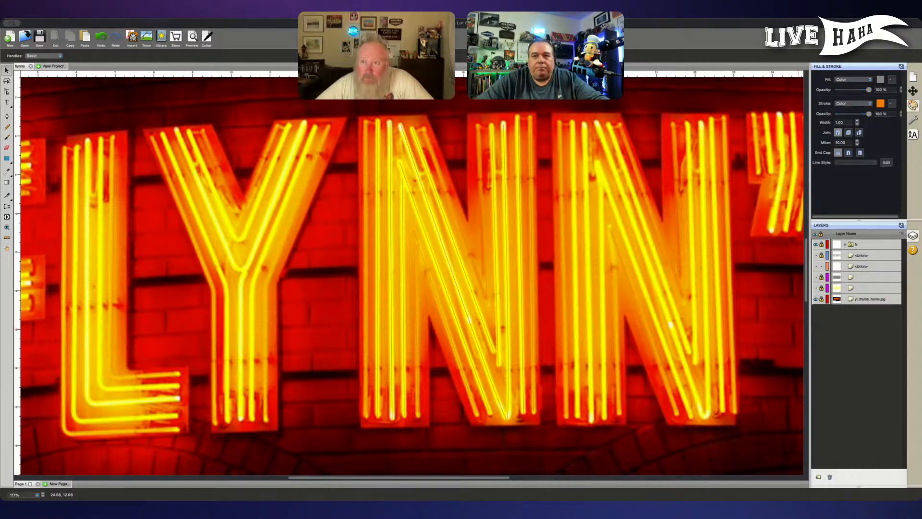
Step: Unlock and duplicate the N group, then keep the upper of the two groups locked and the lower one unlocked
{"action": "left_click", "coordinate": [171, 489]}
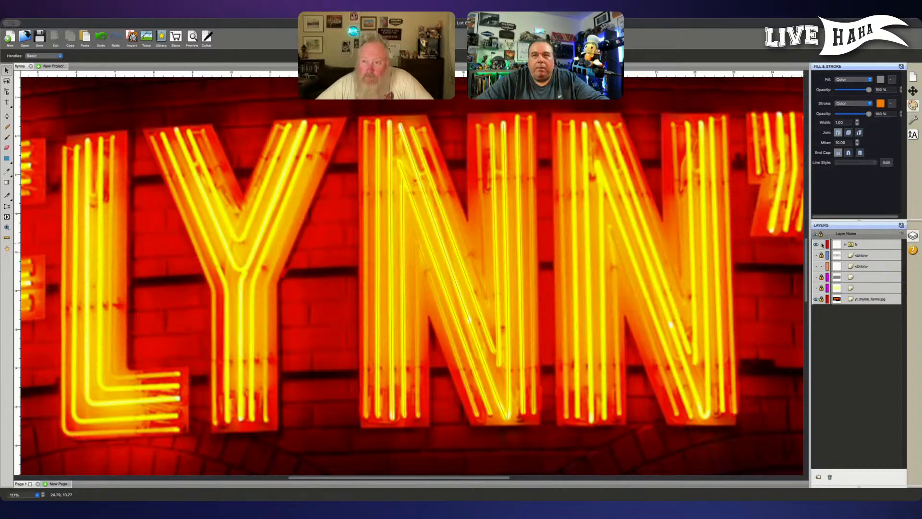
{"action": "left_click", "coordinate": [867, 244]}
{"action": "left_click", "coordinate": [901, 233]}
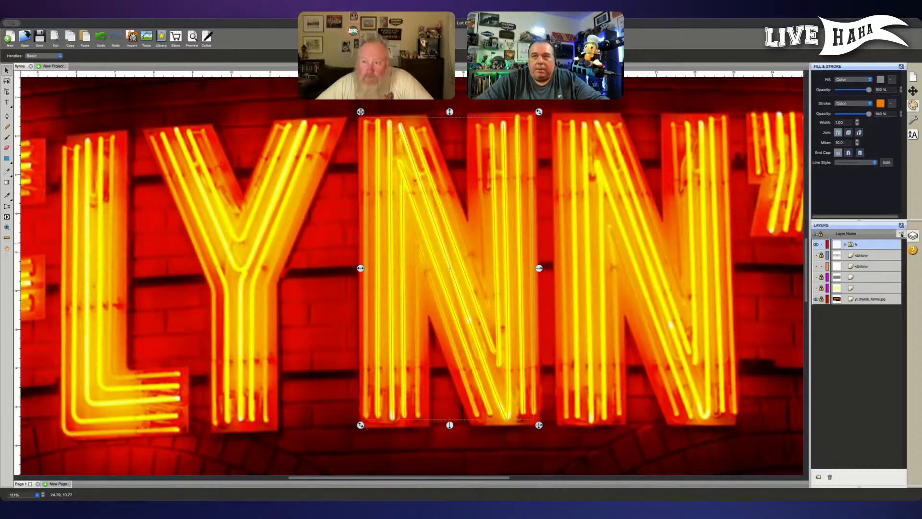
{"action": "left_click", "coordinate": [893, 243]}
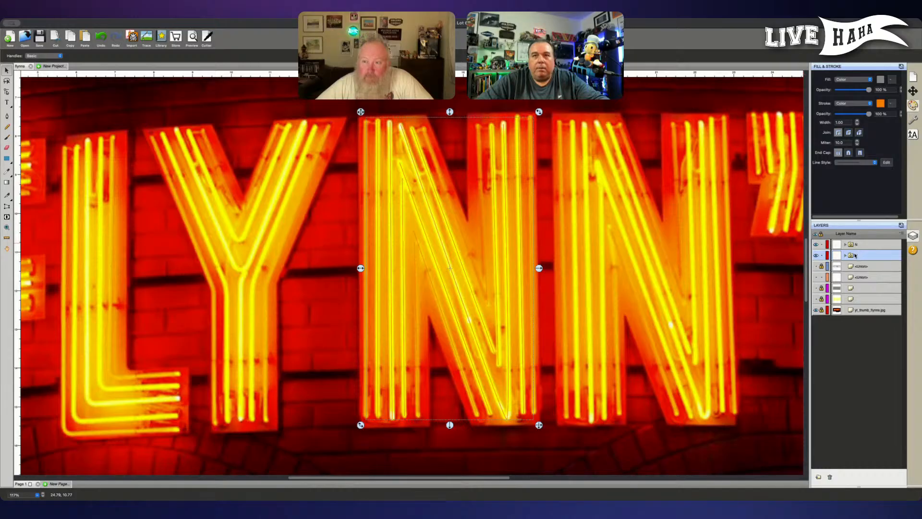
{"action": "left_click", "coordinate": [822, 255]}
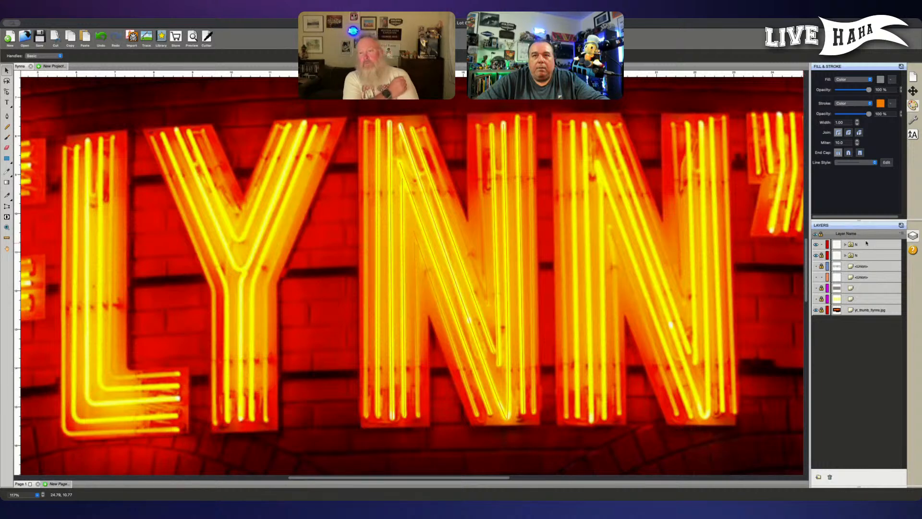
{"action": "left_click", "coordinate": [862, 245]}
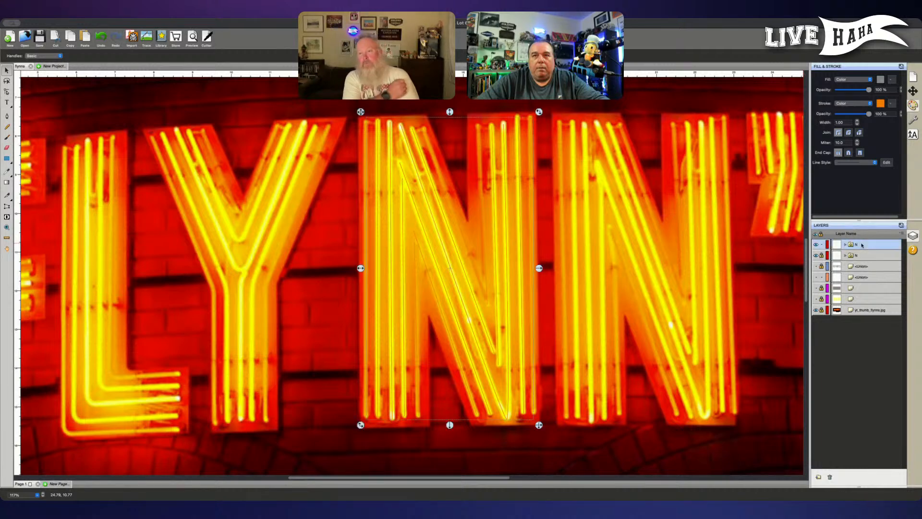
{"action": "left_click", "coordinate": [822, 244]}
{"action": "left_click", "coordinate": [821, 255]}
Step: Move the unlocked N copy right onto the second N, showing the letter-shape layer to fine-tune its position
{"action": "left_click", "coordinate": [874, 257]}
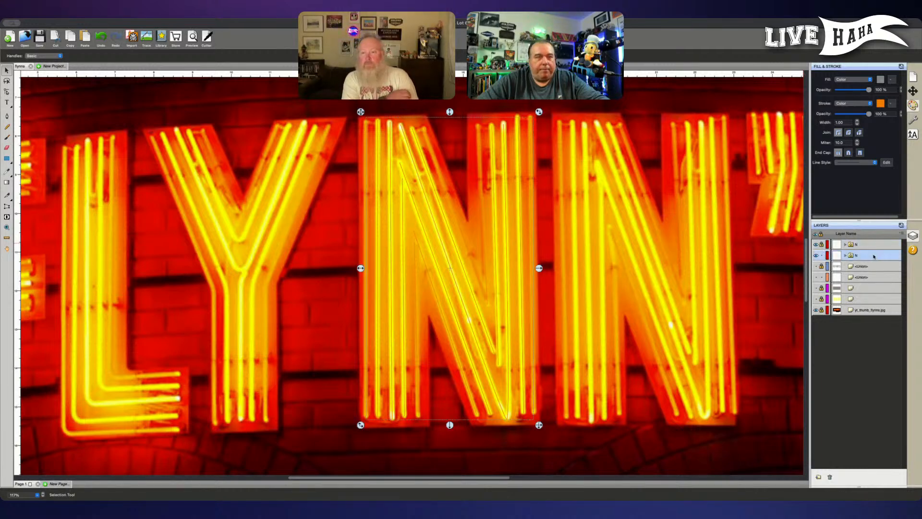
{"action": "key", "text": "Right"}
{"action": "key", "text": "Right"}
{"action": "key", "text": "Right"}
{"action": "key", "text": "Right"}
{"action": "key", "text": "Right"}
{"action": "key", "text": "Right"}
{"action": "key", "text": "Right"}
{"action": "key", "text": "Right"}
{"action": "key", "text": "Right"}
{"action": "key", "text": "Right"}
{"action": "key", "text": "Right"}
{"action": "key", "text": "Right"}
{"action": "key", "text": "Right"}
{"action": "key", "text": "Right"}
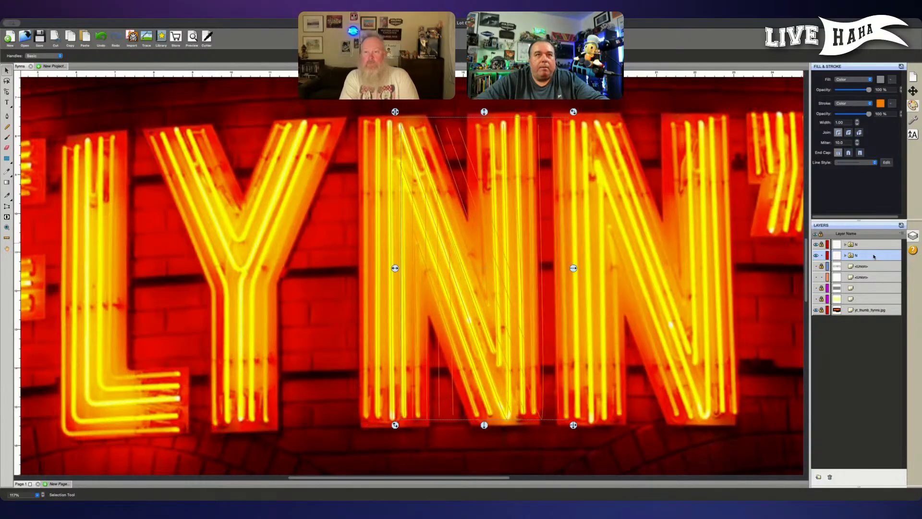
{"action": "key", "text": "Right"}
{"action": "key", "text": "Right"}
{"action": "key", "text": "Right"}
{"action": "key", "text": "Right"}
{"action": "key", "text": "Right"}
{"action": "key", "text": "Right"}
{"action": "key", "text": "Right"}
{"action": "key", "text": "Right"}
{"action": "key", "text": "Right"}
{"action": "key", "text": "Right"}
{"action": "key", "text": "Right"}
{"action": "key", "text": "Right"}
{"action": "key", "text": "Right"}
{"action": "key", "text": "Right"}
{"action": "key", "text": "Right"}
{"action": "key", "text": "Right"}
{"action": "key", "text": "Right"}
{"action": "key", "text": "Right"}
{"action": "key", "text": "Right"}
{"action": "key", "text": "Right"}
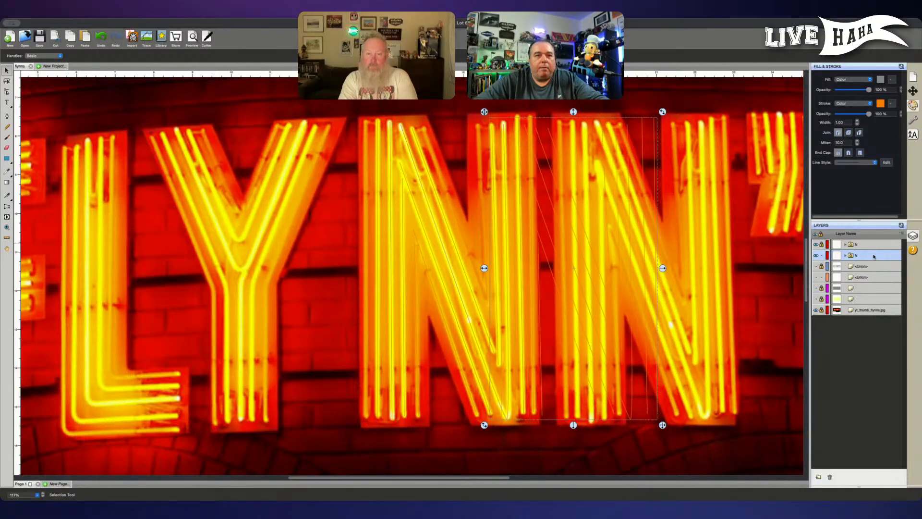
{"action": "key", "text": "Right"}
{"action": "key", "text": "Right"}
{"action": "key", "text": "Right"}
{"action": "key", "text": "Right"}
{"action": "key", "text": "Right"}
{"action": "key", "text": "Right"}
{"action": "key", "text": "Right"}
{"action": "key", "text": "Right"}
{"action": "key", "text": "Right"}
{"action": "key", "text": "Right"}
{"action": "key", "text": "Right"}
{"action": "key", "text": "Right"}
{"action": "key", "text": "Right"}
{"action": "key", "text": "Right"}
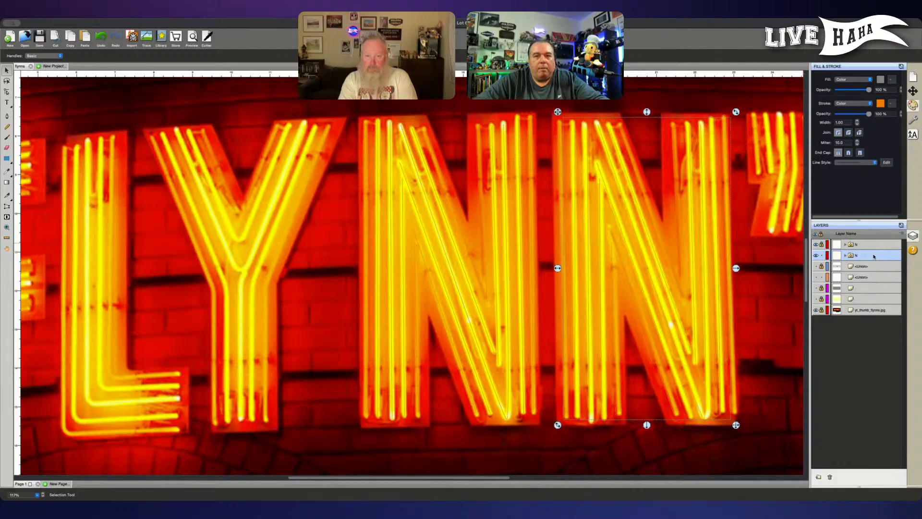
{"action": "key", "text": "Left"}
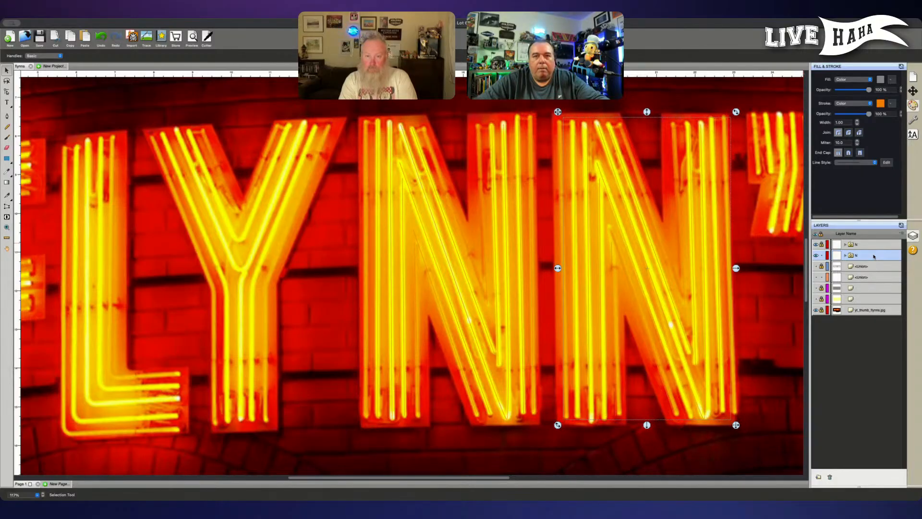
{"action": "left_click", "coordinate": [815, 266]}
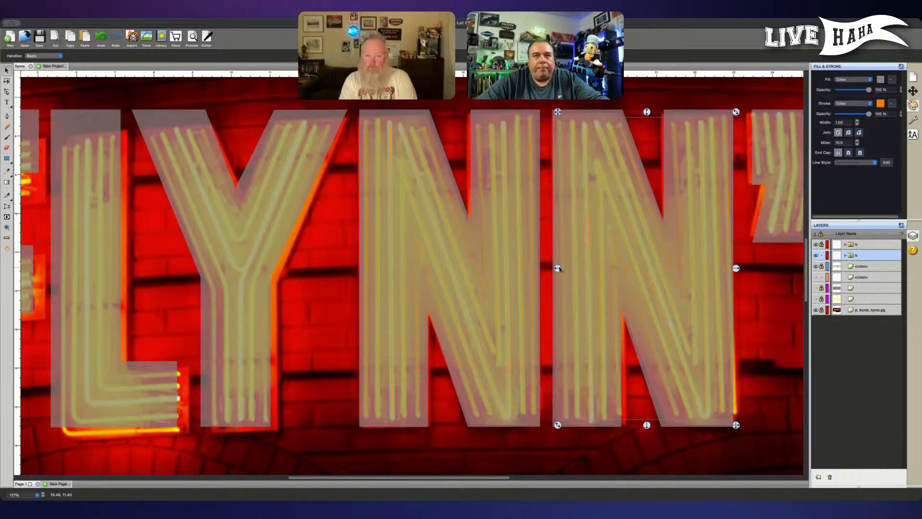
{"action": "left_click_drag", "start_coordinate": [558, 268], "coordinate": [561, 270]}
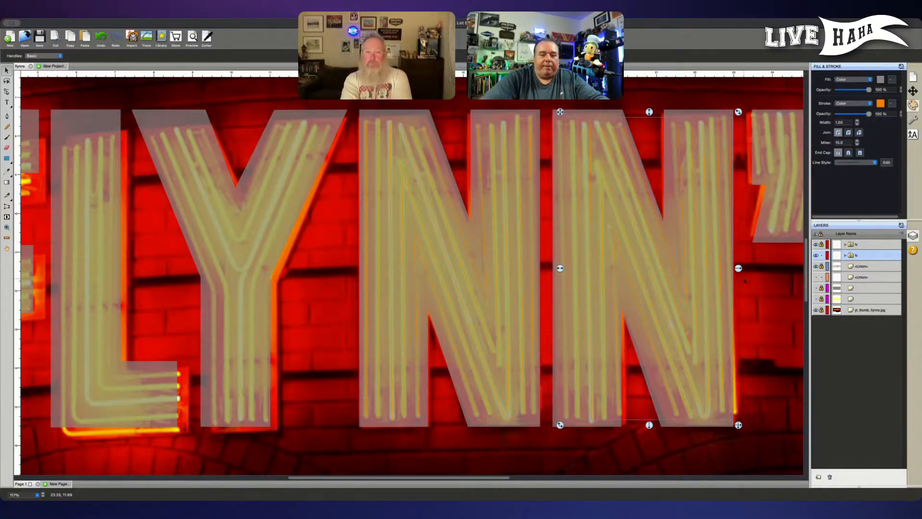
Step: Expand the unlocked N copy's group and move its leftmost vertical line slightly left, toward the edge of the second N
{"action": "key", "text": "super+plus"}
{"action": "key", "text": "super+plus"}
{"action": "key", "text": "space"}
{"action": "left_click_drag", "start_coordinate": [735, 197], "coordinate": [632, 206]}
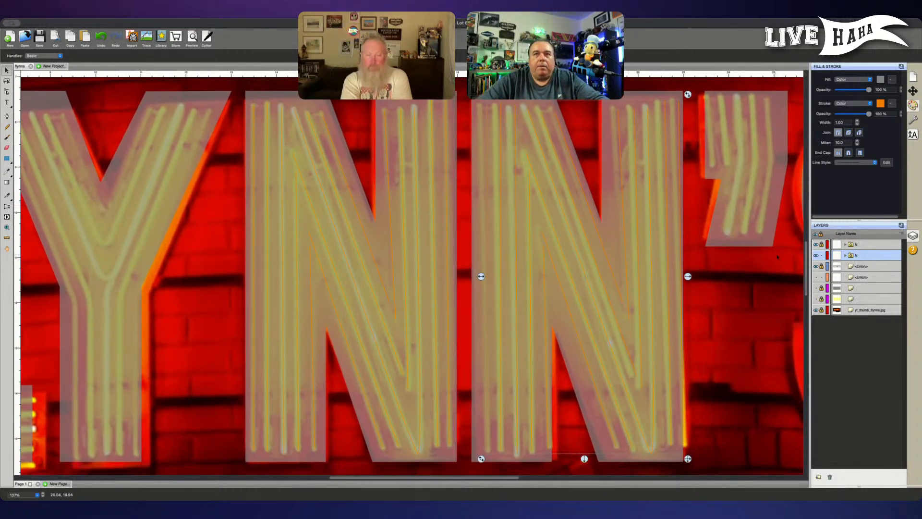
{"action": "left_click", "coordinate": [845, 256]}
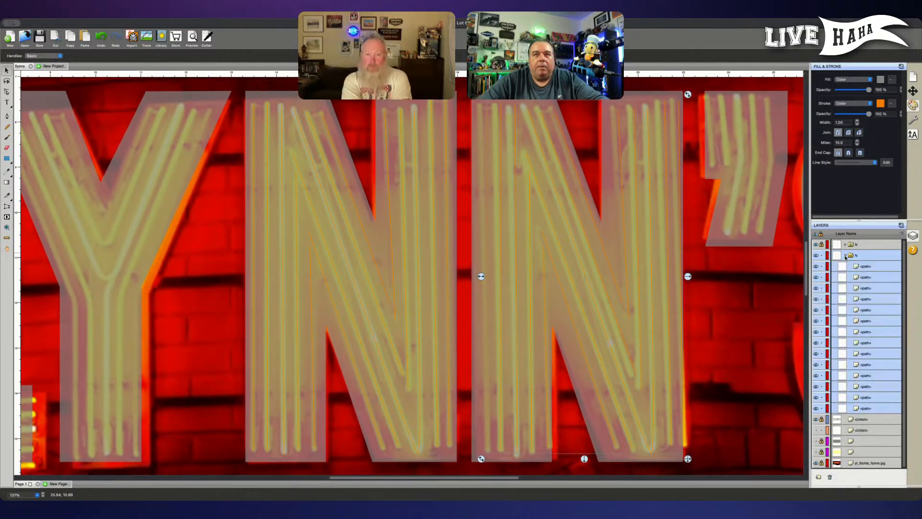
{"action": "left_click", "coordinate": [875, 310]}
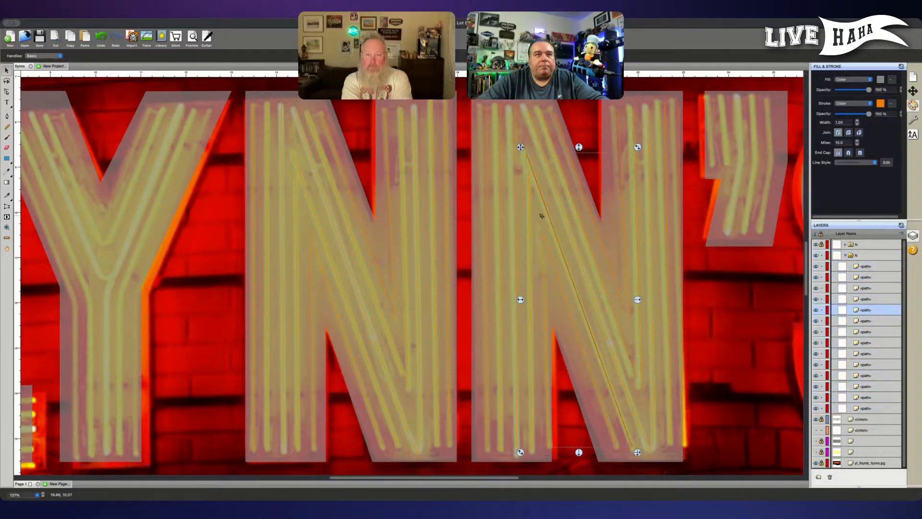
{"action": "left_click", "coordinate": [514, 183]}
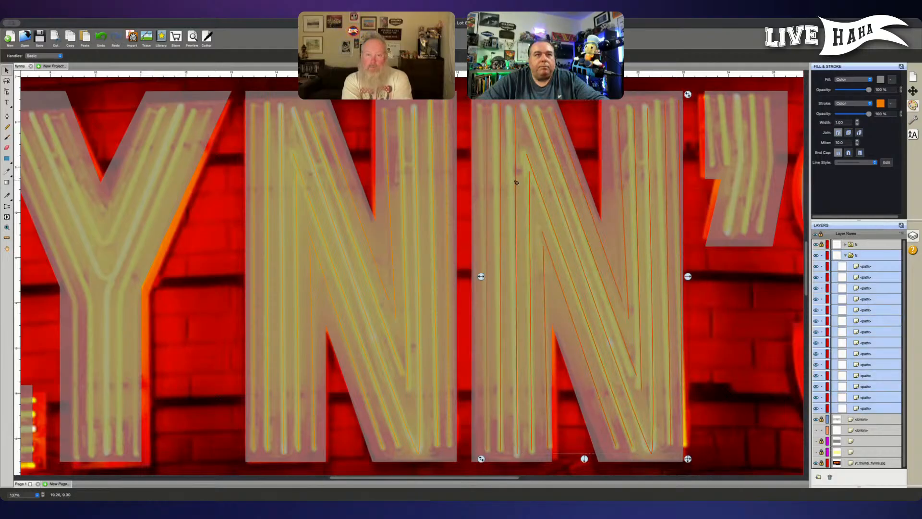
{"action": "left_click", "coordinate": [876, 267]}
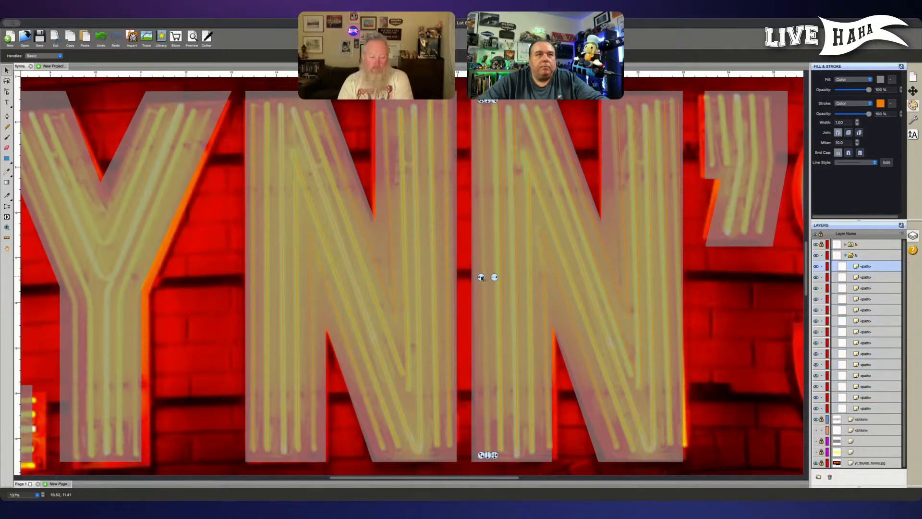
{"action": "left_click_drag", "start_coordinate": [481, 277], "coordinate": [475, 278]}
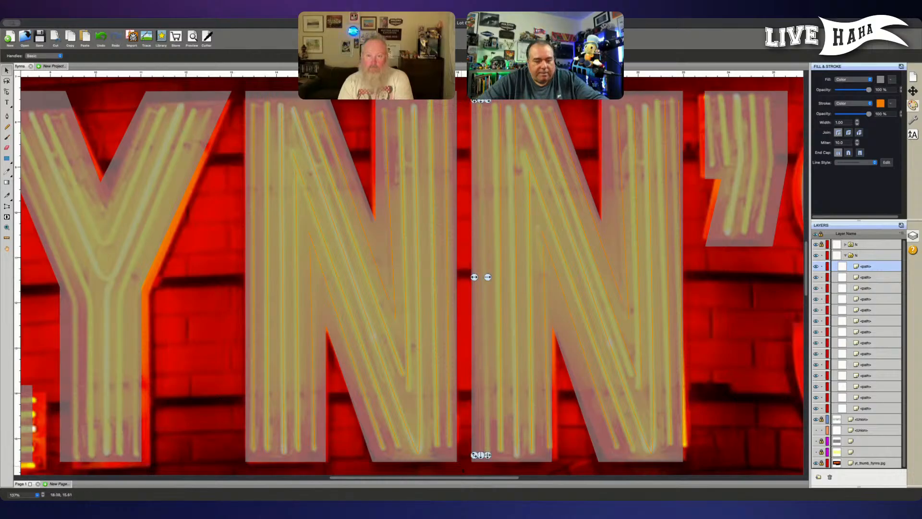
Step: Try to adjust the bottom end node of the N copy's leftmost vertical line
{"action": "key", "text": "n"}
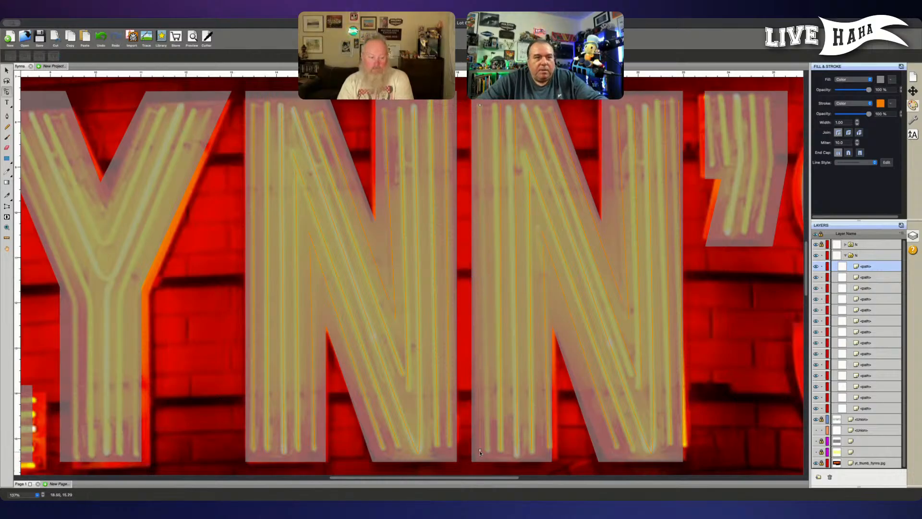
{"action": "left_click", "coordinate": [480, 452]}
{"action": "left_click", "coordinate": [484, 453]}
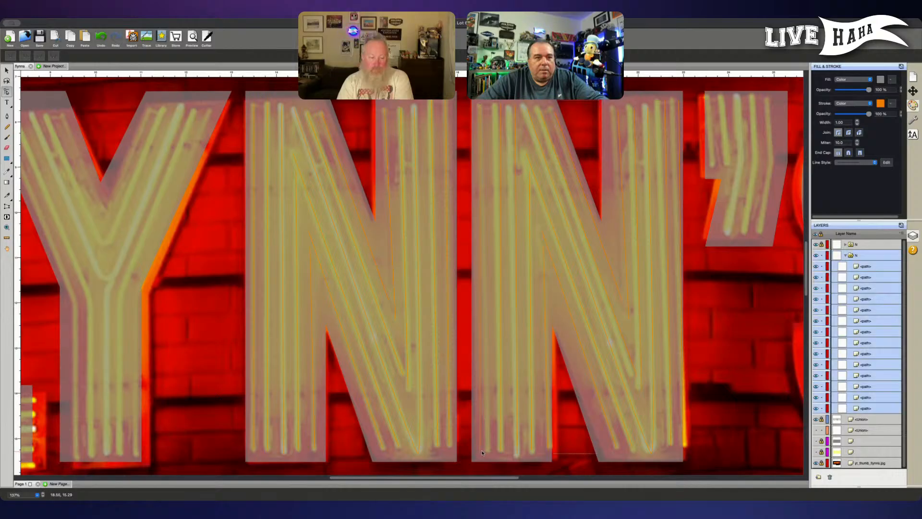
{"action": "left_click", "coordinate": [873, 266]}
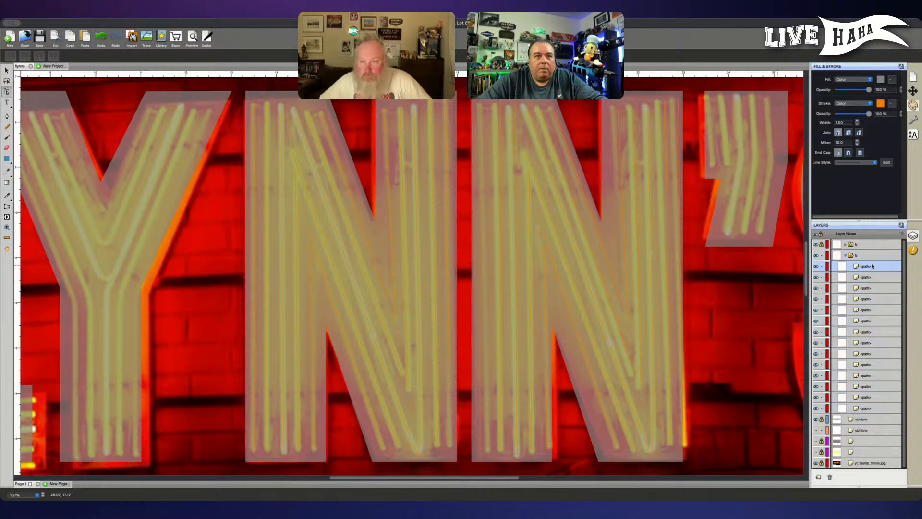
{"action": "left_click", "coordinate": [482, 452]}
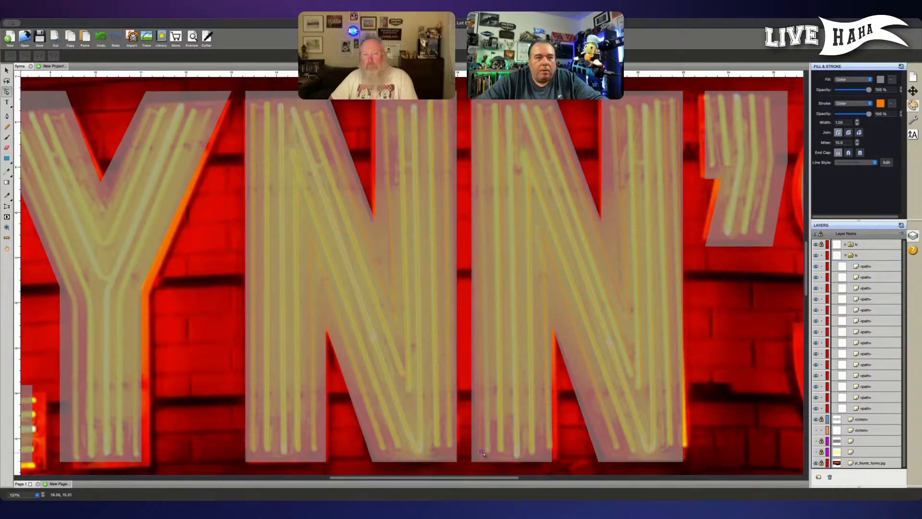
{"action": "left_click", "coordinate": [485, 454]}
{"action": "left_click", "coordinate": [873, 267]}
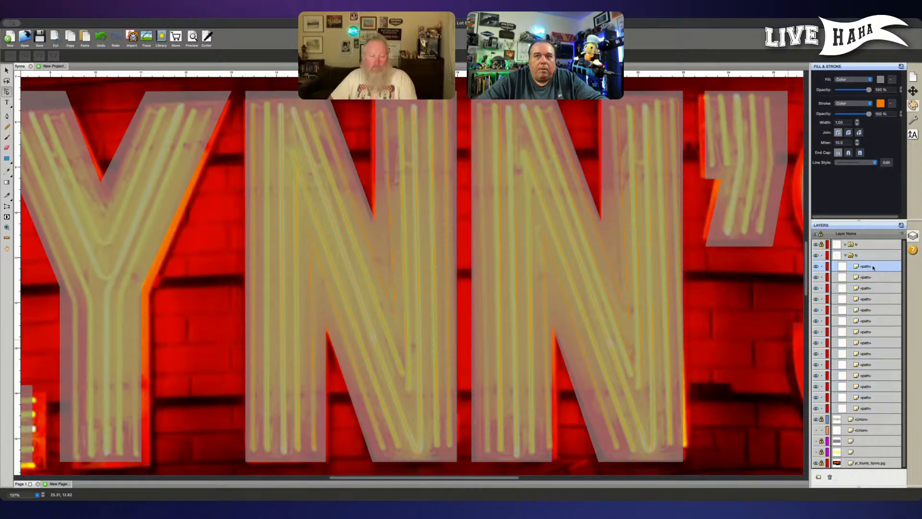
{"action": "left_click", "coordinate": [481, 452]}
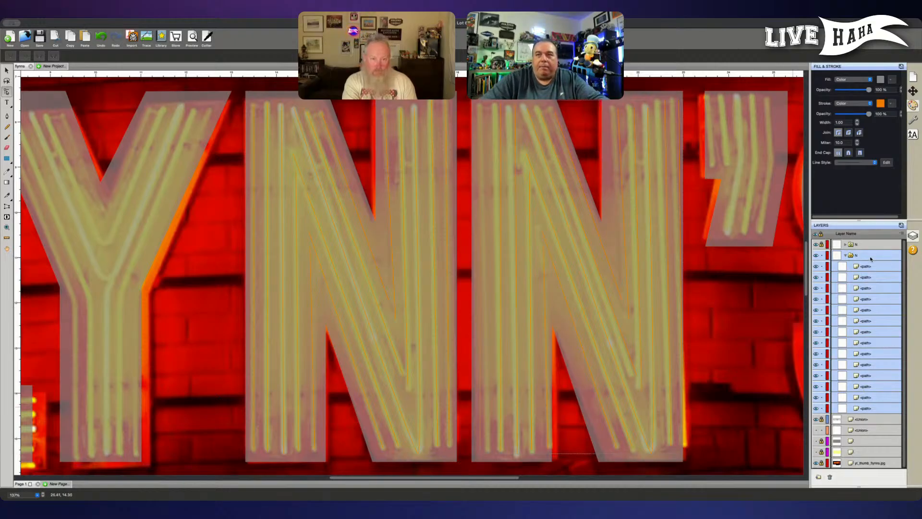
Step: Delete all the paths of the unlocked N copy over the second N, keeping the locked original N
{"action": "left_click", "coordinate": [883, 265]}
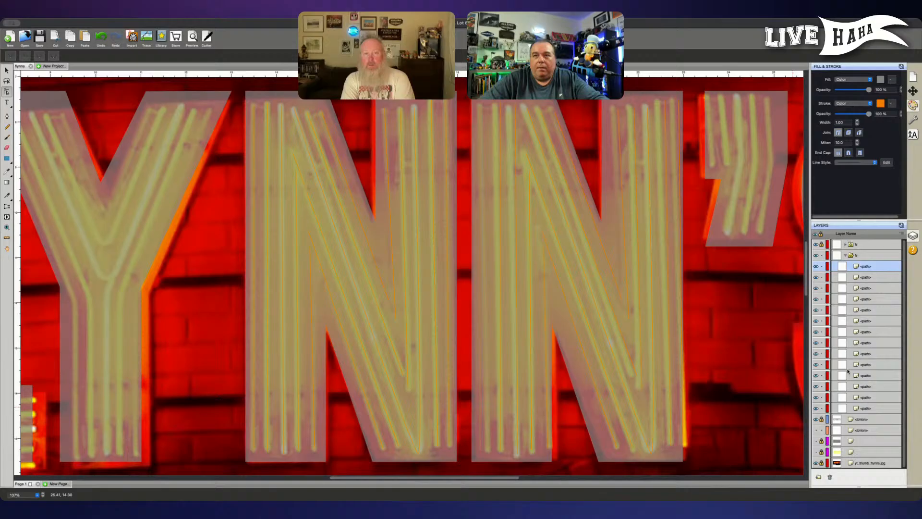
{"action": "left_click", "coordinate": [873, 398], "text": "super"}
{"action": "left_click", "coordinate": [874, 408], "text": "super"}
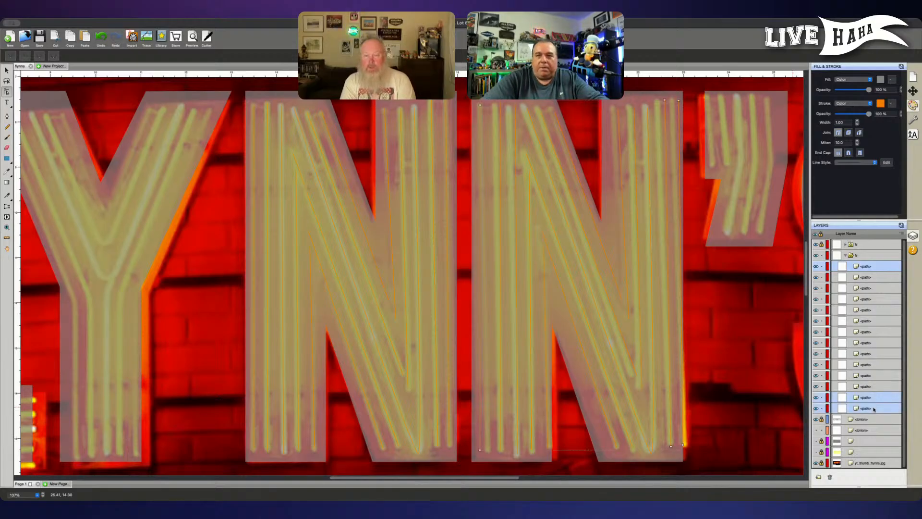
{"action": "key", "text": "v"}
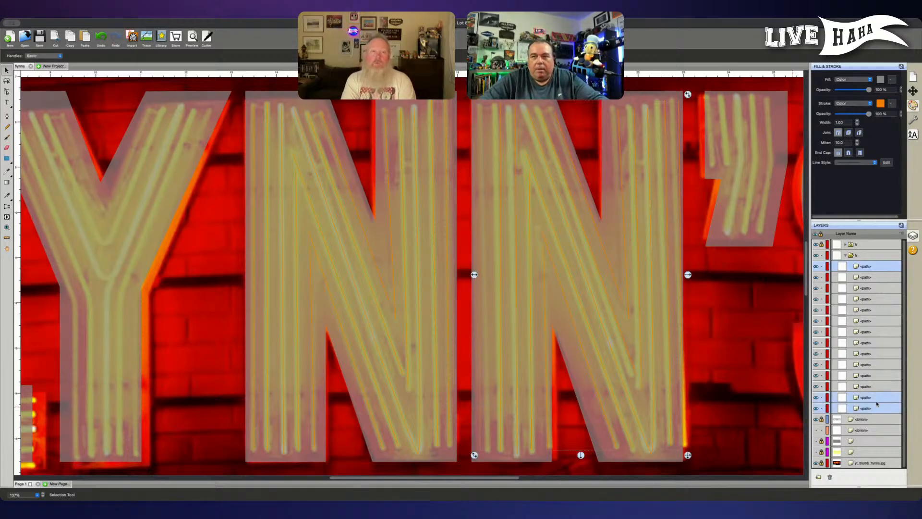
{"action": "left_click", "coordinate": [878, 388], "text": "super"}
{"action": "left_click", "coordinate": [880, 375], "text": "super"}
{"action": "left_click", "coordinate": [880, 365], "text": "super"}
{"action": "left_click", "coordinate": [879, 354], "text": "super"}
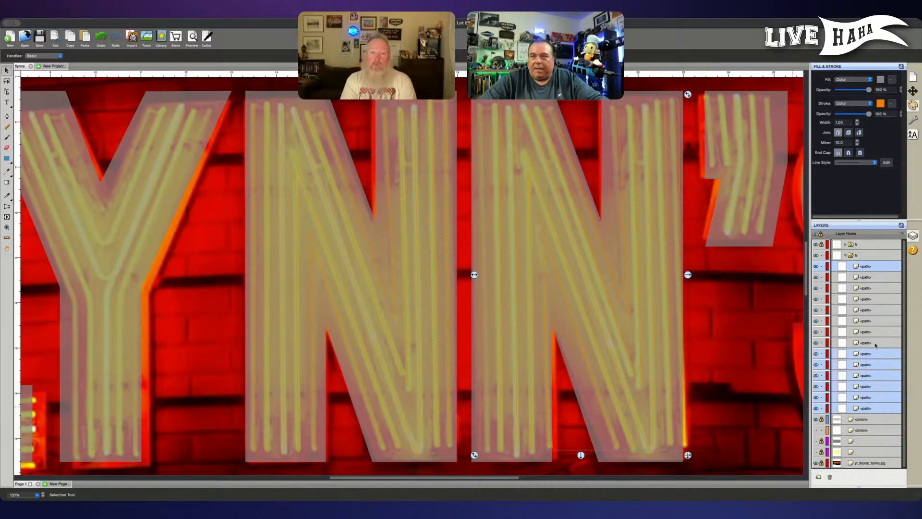
{"action": "left_click", "coordinate": [879, 343], "text": "super"}
{"action": "left_click", "coordinate": [880, 321], "text": "super"}
{"action": "left_click", "coordinate": [881, 310], "text": "super"}
{"action": "left_click", "coordinate": [882, 299], "text": "super"}
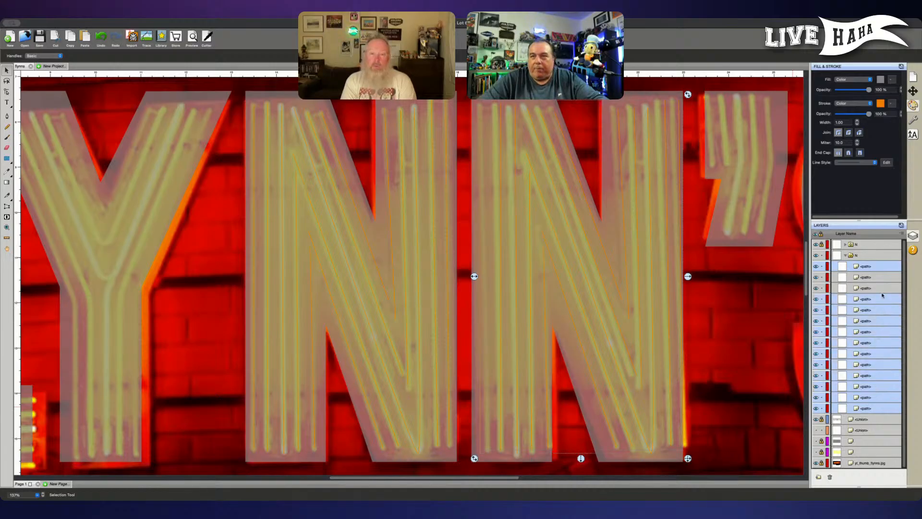
{"action": "left_click", "coordinate": [883, 288], "text": "super"}
{"action": "left_click", "coordinate": [882, 279], "text": "super"}
{"action": "key", "text": "Delete"}
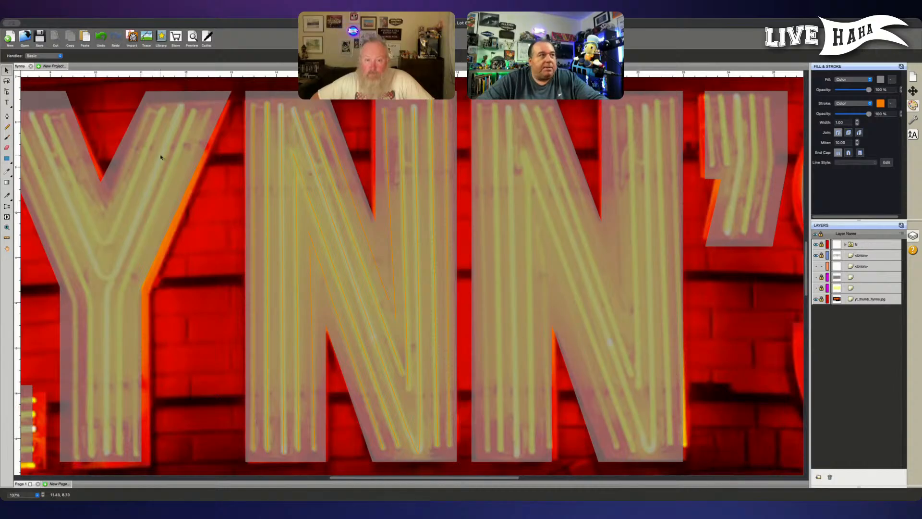
Step: Activate the Pen tool for tracing tube lines
{"action": "left_click", "coordinate": [7, 116]}
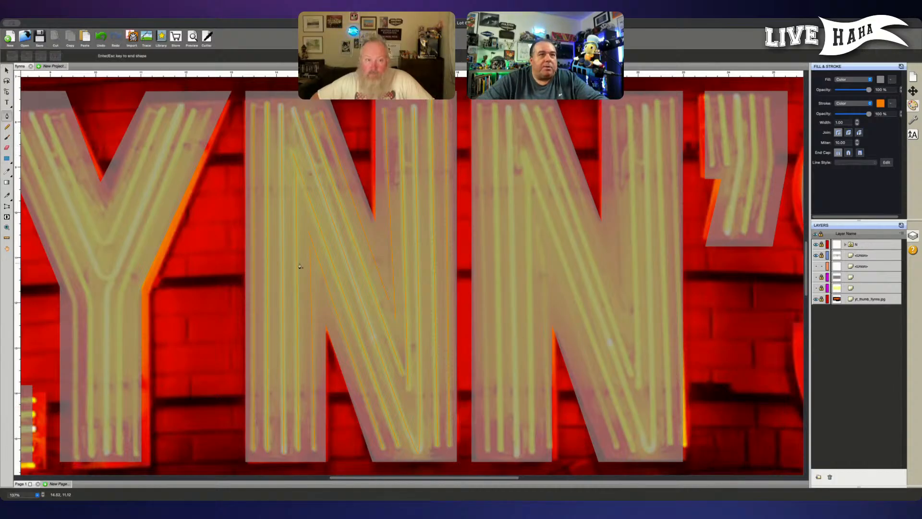
Step: Trace the straight vertical neon tubes in the left stem of the second N with orange pen paths
{"action": "left_click", "coordinate": [486, 453]}
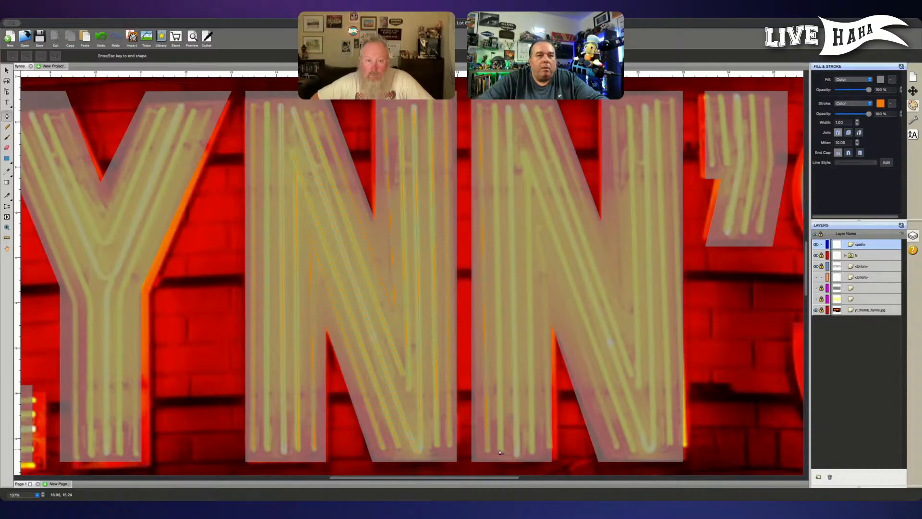
{"action": "left_click", "coordinate": [500, 451]}
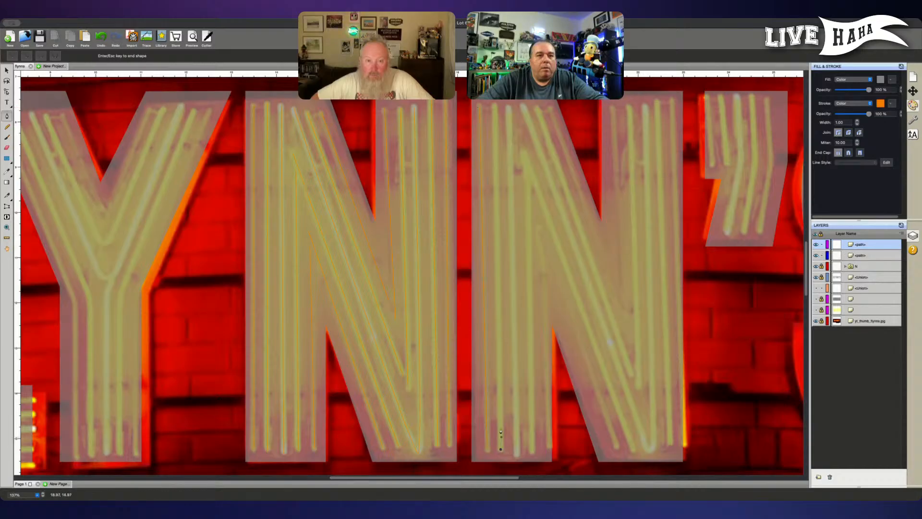
{"action": "left_click", "coordinate": [509, 107]}
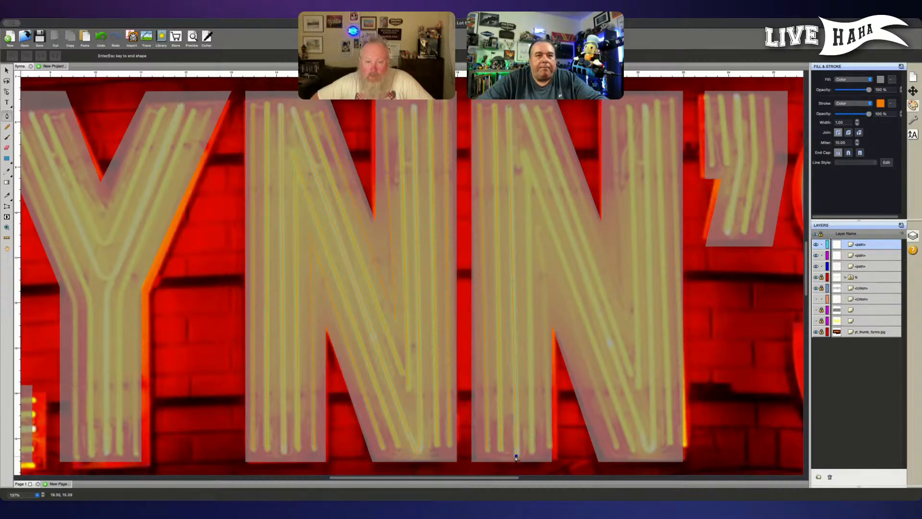
{"action": "key", "text": "Escape"}
Step: Trace the two nested bent tubes that join the left stem of the second N to the foot of its diagonal
{"action": "left_click", "coordinate": [532, 452]}
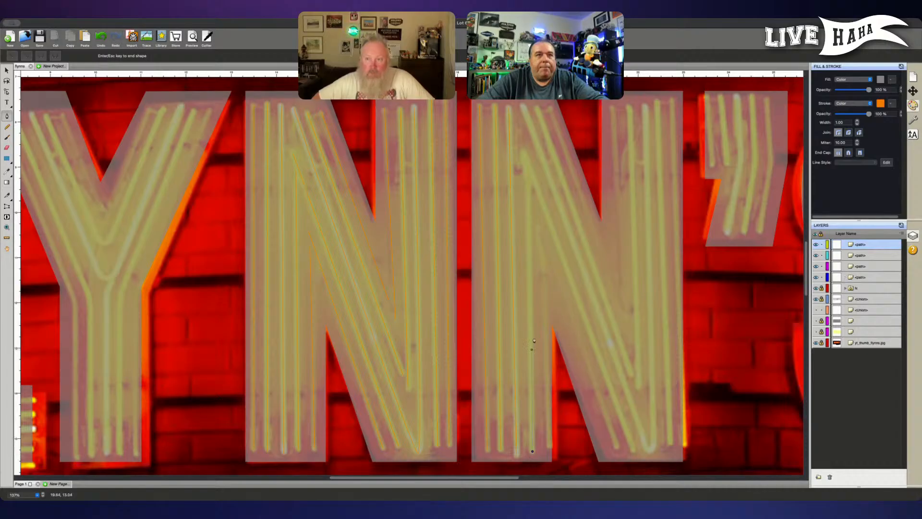
{"action": "left_click", "coordinate": [523, 156]}
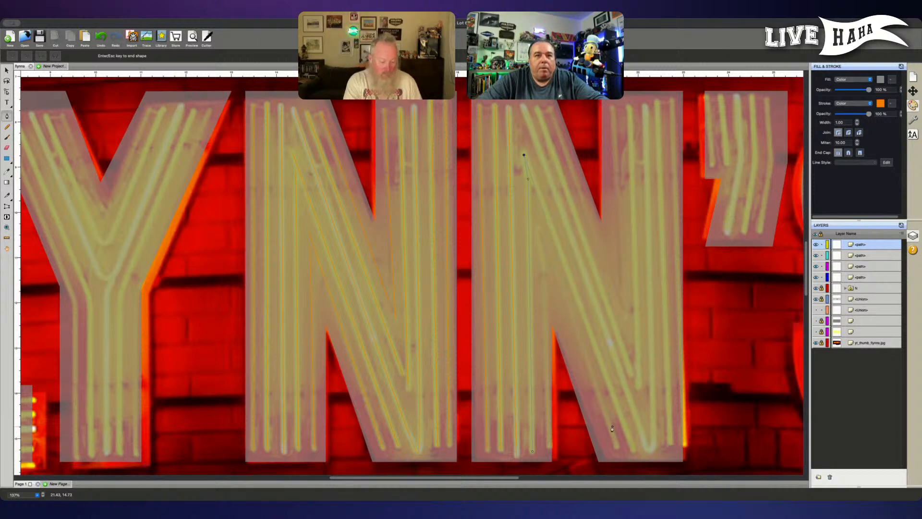
{"action": "left_click", "coordinate": [634, 453]}
{"action": "key", "text": "Escape"}
{"action": "left_click", "coordinate": [618, 448]}
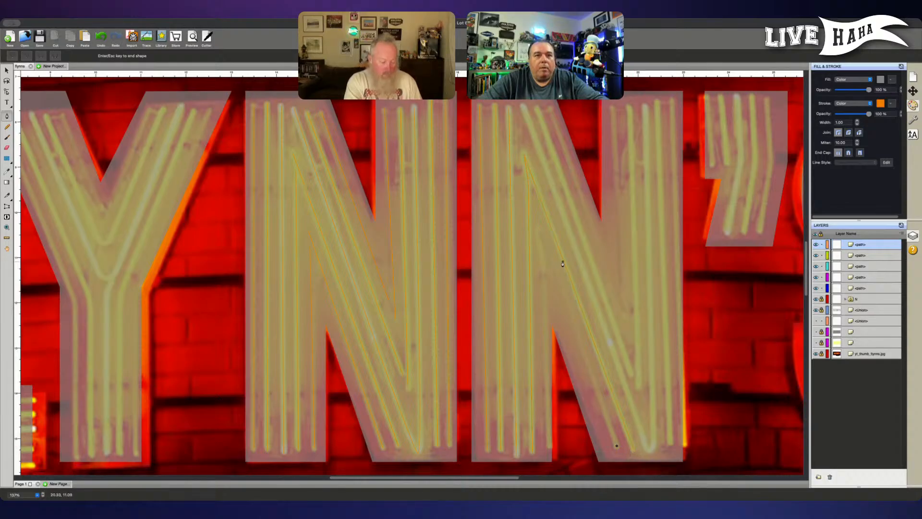
{"action": "left_click", "coordinate": [540, 228]}
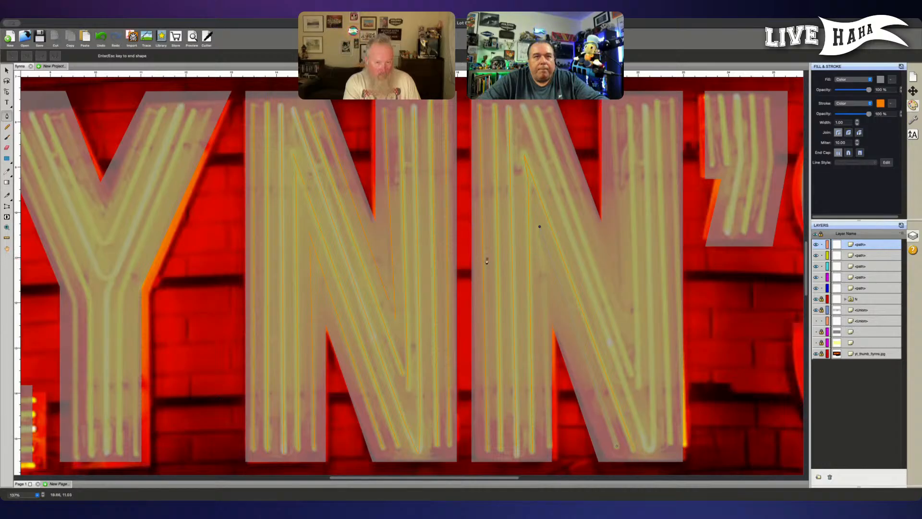
{"action": "left_click", "coordinate": [542, 249]}
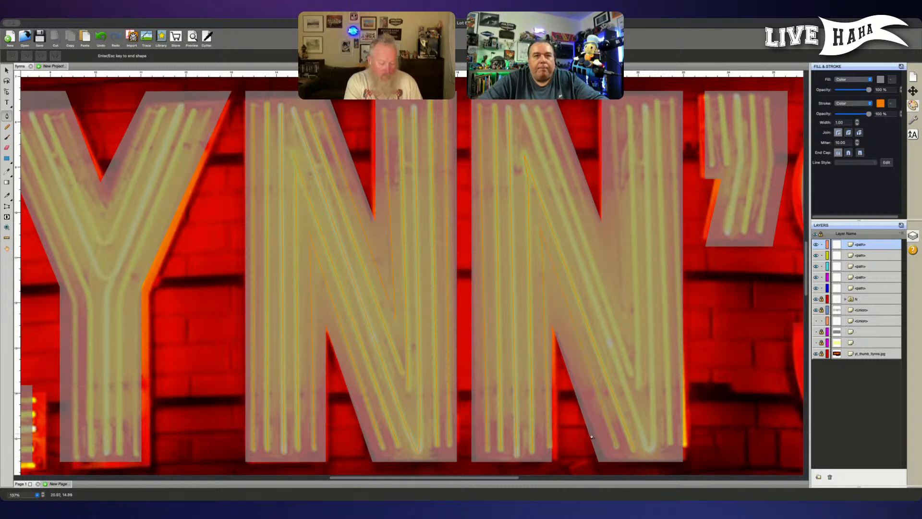
Step: Trace the tube running down the diagonal and back up the right stem of the second N, and lock the hidden Union layer
{"action": "left_click", "coordinate": [523, 106]}
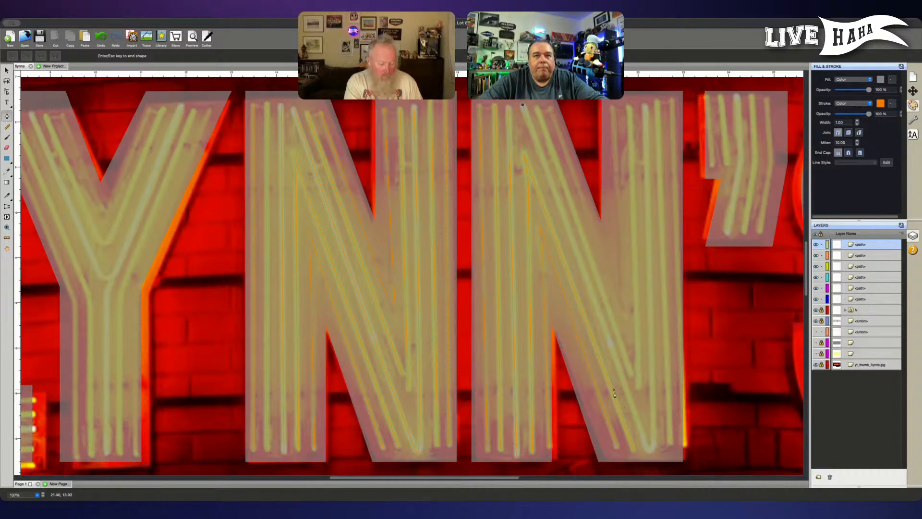
{"action": "left_click", "coordinate": [650, 452]}
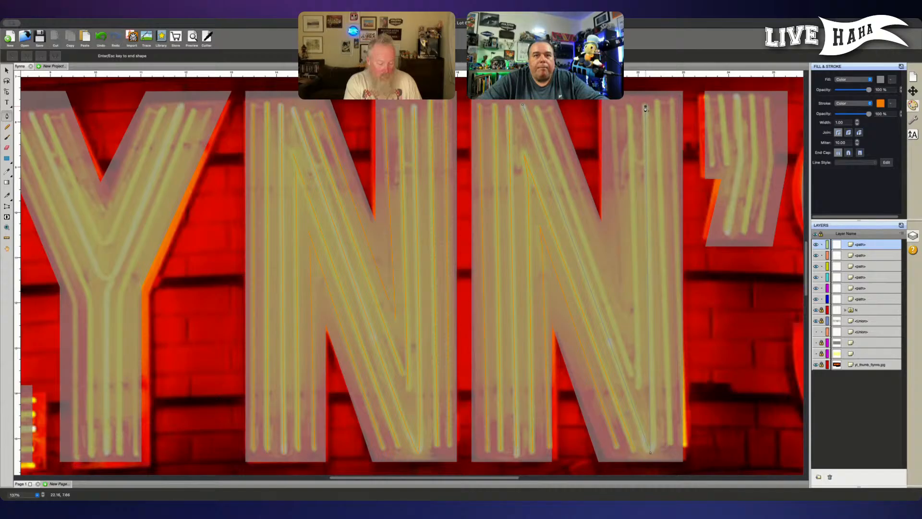
{"action": "key", "text": "Escape"}
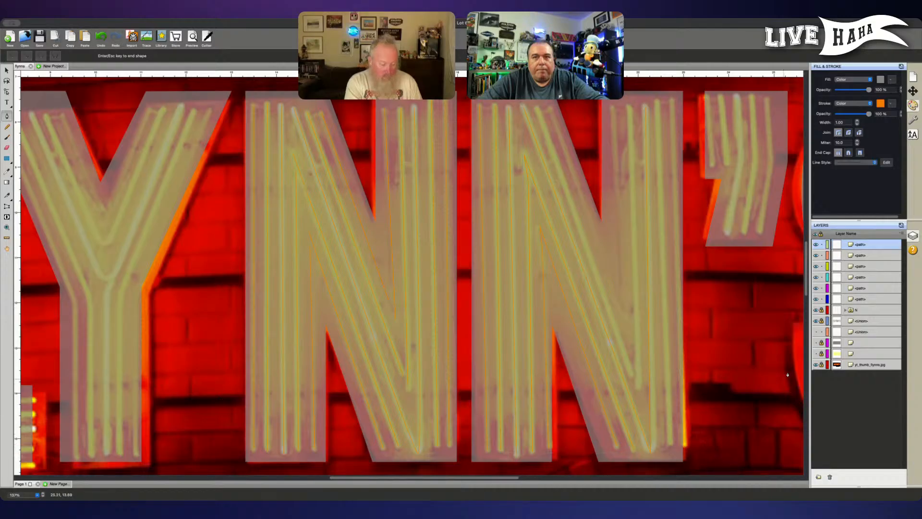
{"action": "left_click", "coordinate": [821, 332]}
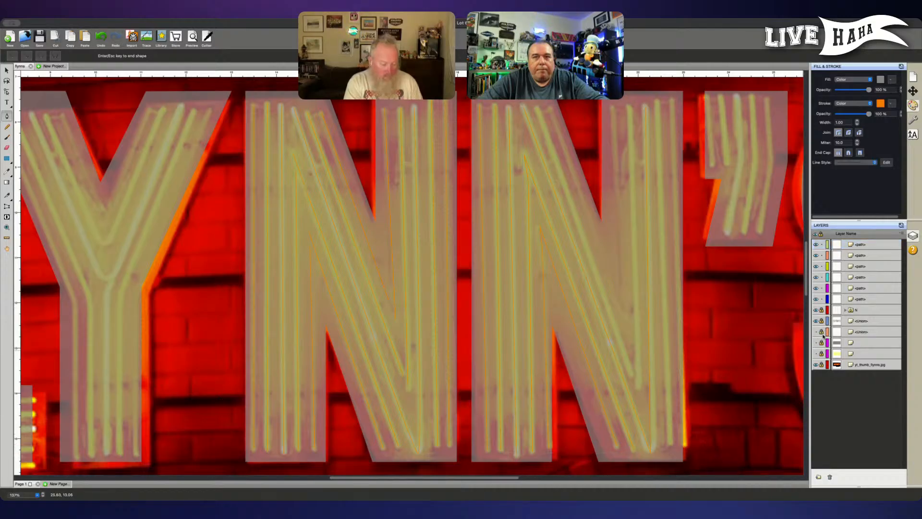
Step: Convert the bottom corner node of the long V-shaped tube to a smooth curve and pull its right handle in close
{"action": "left_click", "coordinate": [653, 457]}
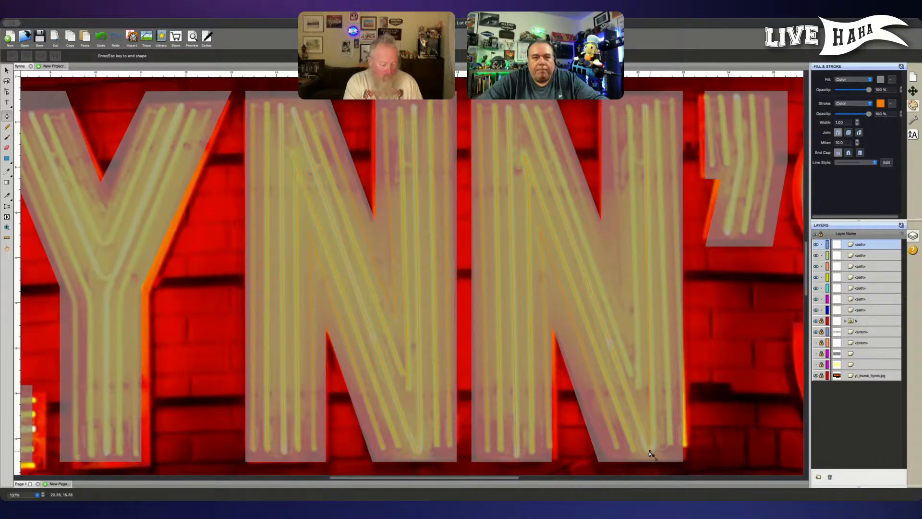
{"action": "key", "text": "super+z"}
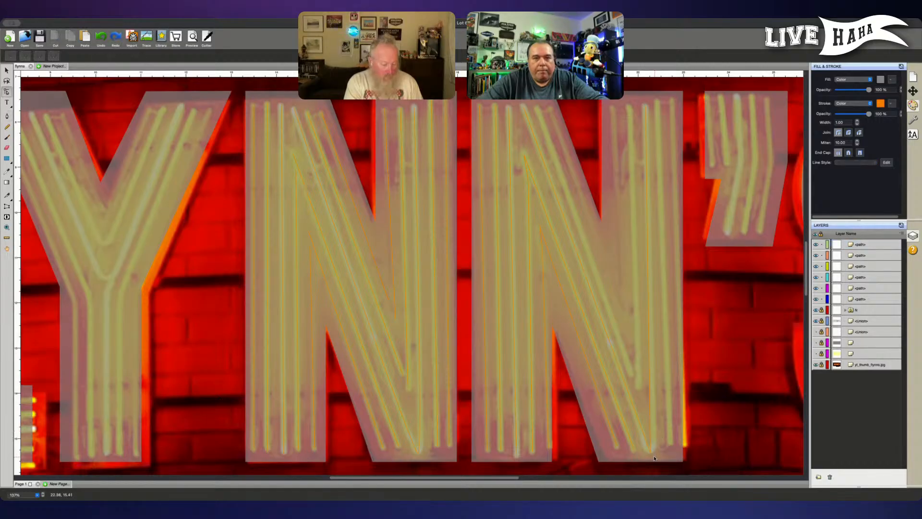
{"action": "left_click", "coordinate": [650, 453]}
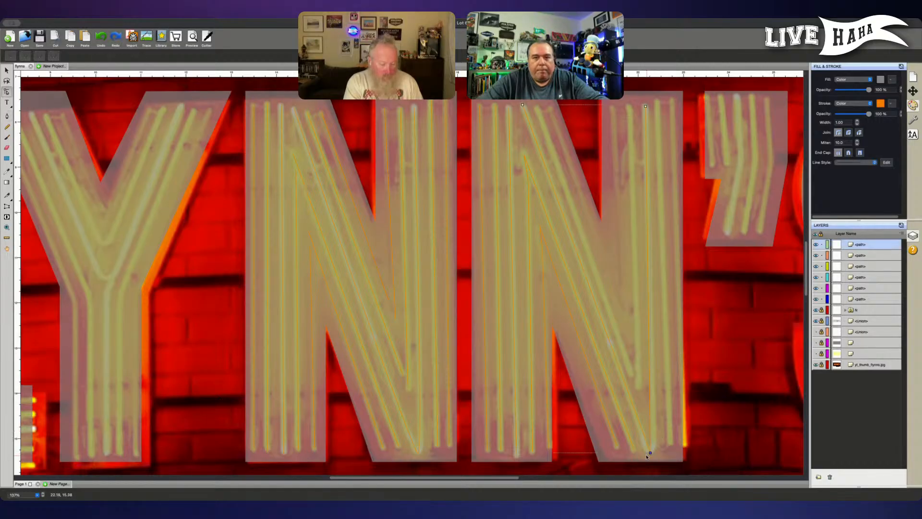
{"action": "left_click", "coordinate": [41, 56]}
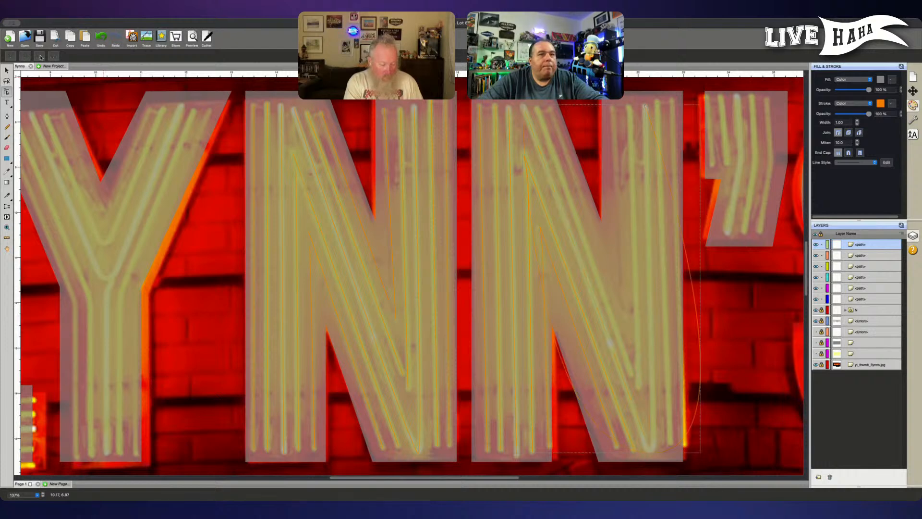
{"action": "left_click", "coordinate": [652, 454]}
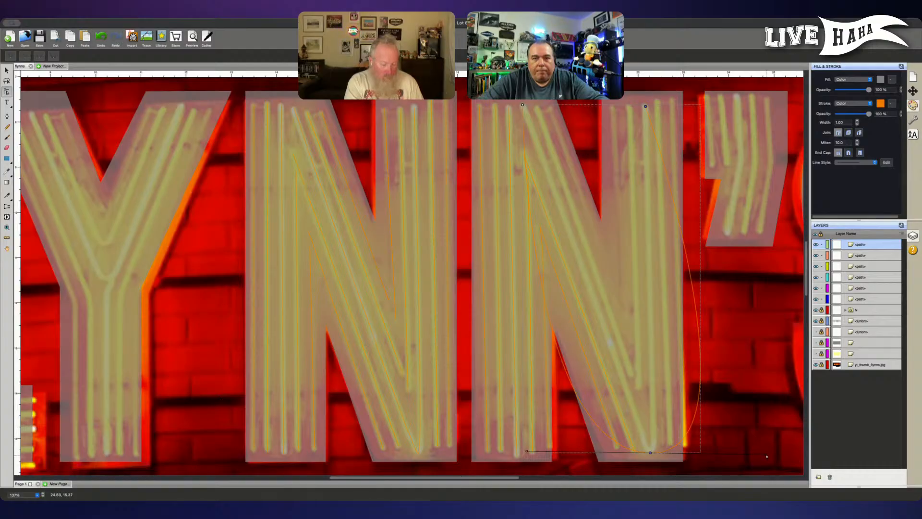
{"action": "left_click_drag", "start_coordinate": [767, 456], "coordinate": [659, 449]}
Step: Hide the reference photo, shorten the left handle of the V's bottom node to tighten the bend, and show the photo again
{"action": "scroll", "coordinate": [659, 449], "scroll_direction": "down", "scroll_amount": 1}
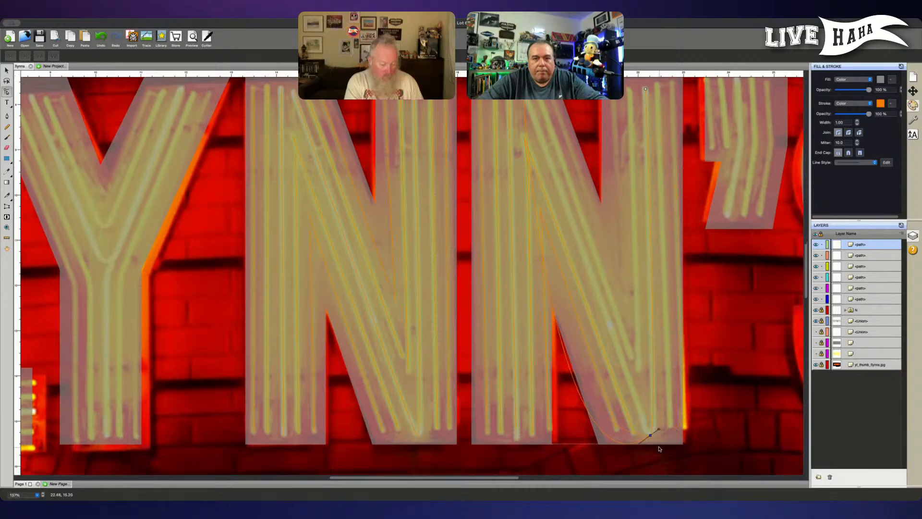
{"action": "scroll", "coordinate": [659, 449], "scroll_direction": "down", "scroll_amount": 2}
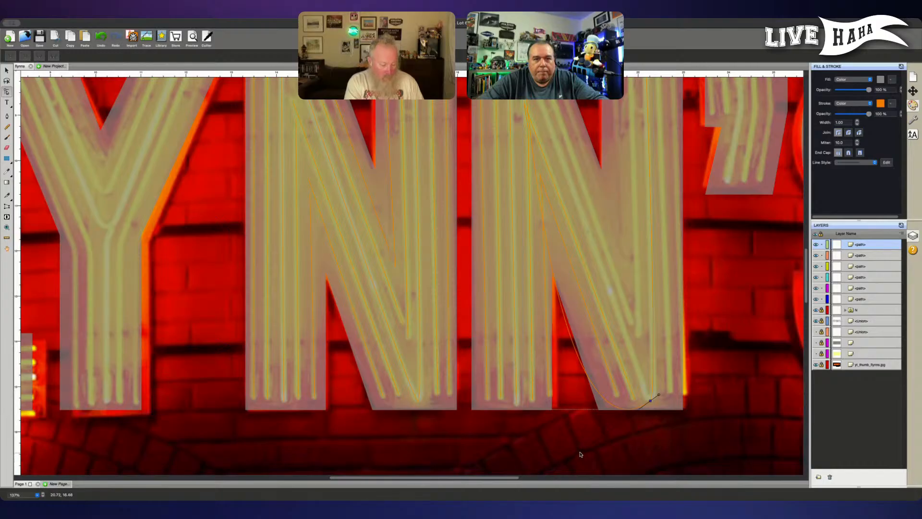
{"action": "left_click", "coordinate": [816, 364]}
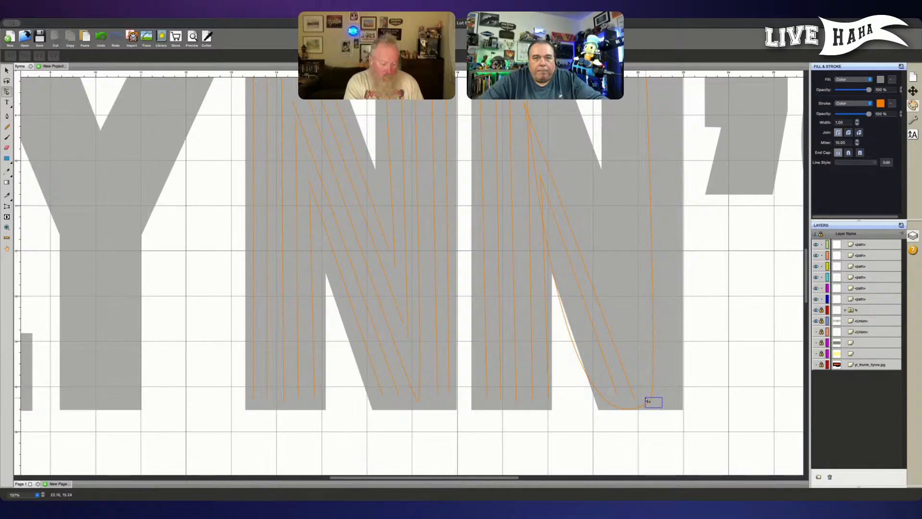
{"action": "mouse_move", "coordinate": [650, 401]}
{"action": "left_mouse_down"}
{"action": "mouse_move", "coordinate": [604, 440]}
{"action": "mouse_move", "coordinate": [636, 437]}
{"action": "mouse_move", "coordinate": [644, 406]}
{"action": "left_mouse_up"}
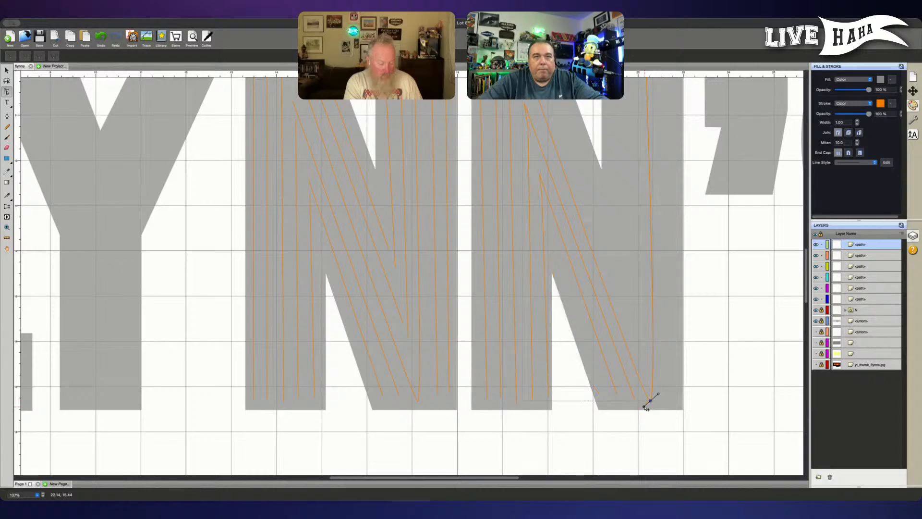
{"action": "left_click", "coordinate": [816, 364]}
{"action": "scroll", "coordinate": [733, 400], "scroll_direction": "up", "scroll_amount": 2}
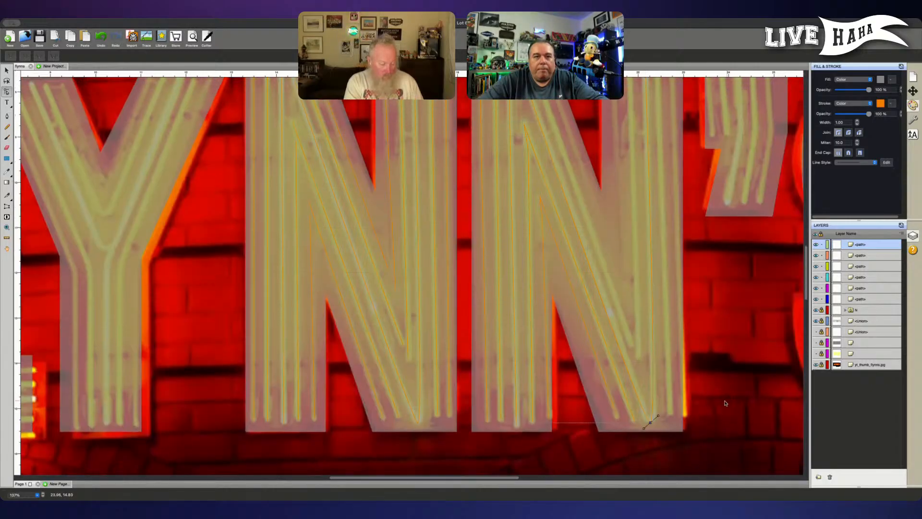
Step: Fine-tune the left handle at the V's bottom node so the rounded bend follows the neon tube
{"action": "left_click", "coordinate": [644, 429]}
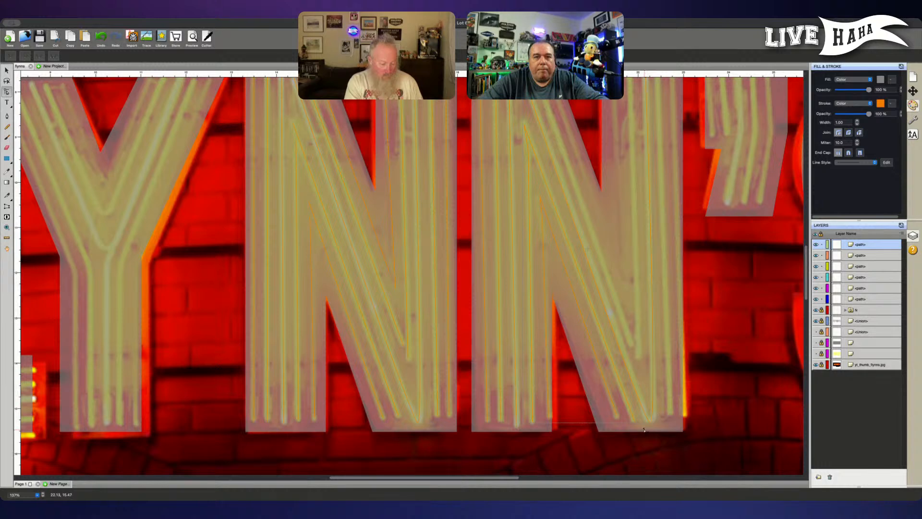
{"action": "left_click", "coordinate": [644, 429]}
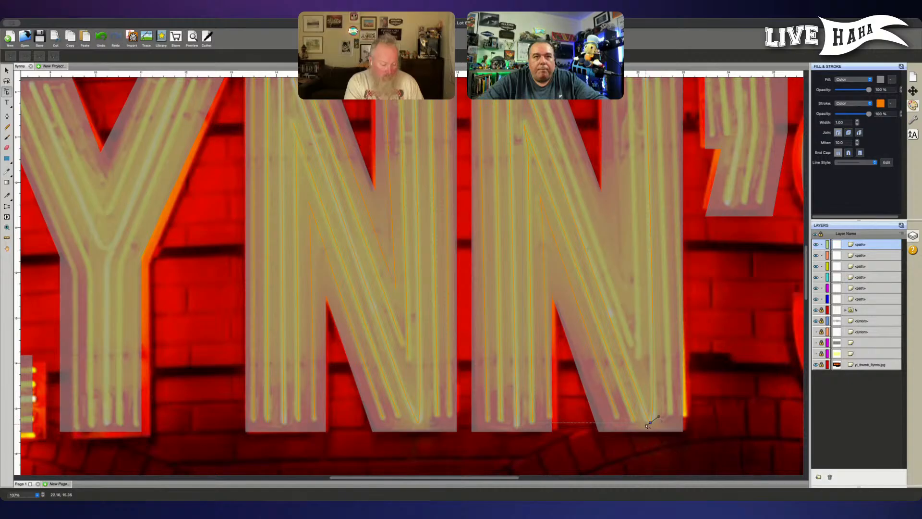
{"action": "left_click", "coordinate": [648, 426]}
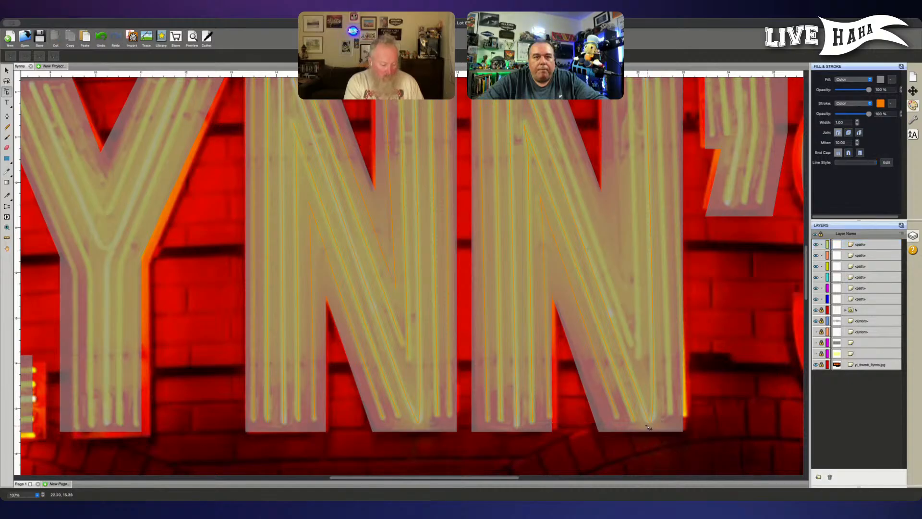
{"action": "left_click", "coordinate": [648, 426]}
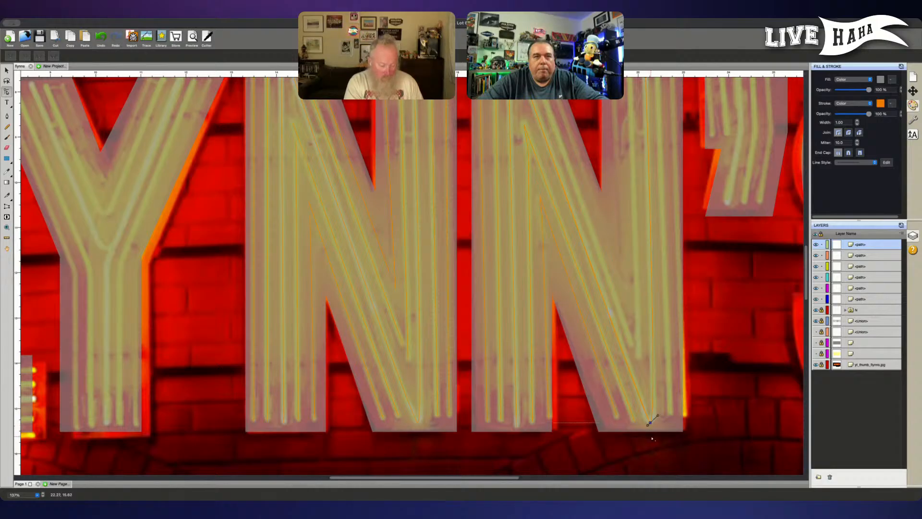
{"action": "scroll", "coordinate": [786, 449], "scroll_direction": "up", "scroll_amount": 2}
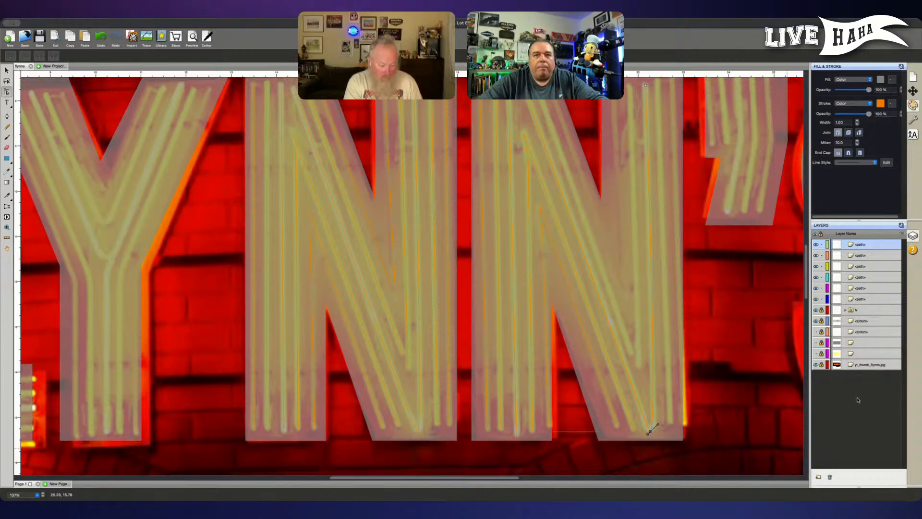
Step: Trace the inner nested V-shaped tubes between the diagonal and the right stem of the second N using the Pen tool
{"action": "left_click", "coordinate": [6, 116]}
{"action": "scroll", "coordinate": [421, 291], "scroll_direction": "up", "scroll_amount": 5}
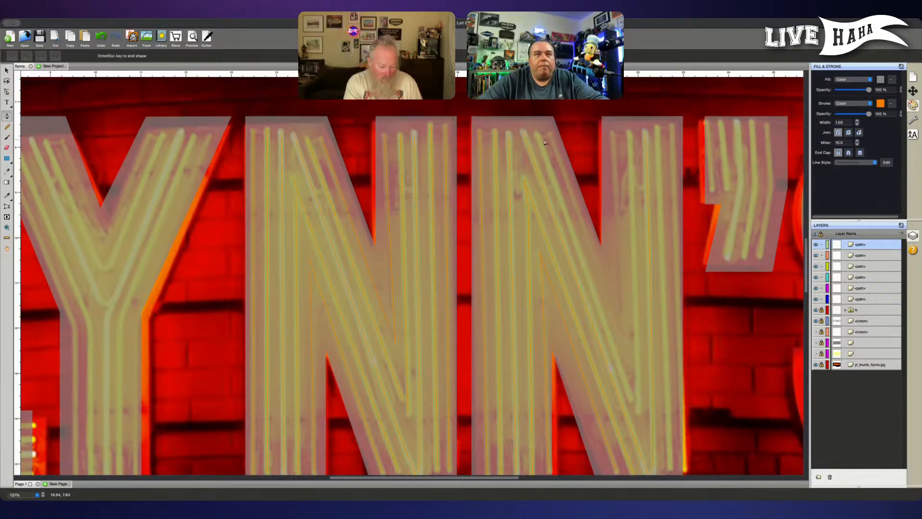
{"action": "left_click", "coordinate": [537, 134]}
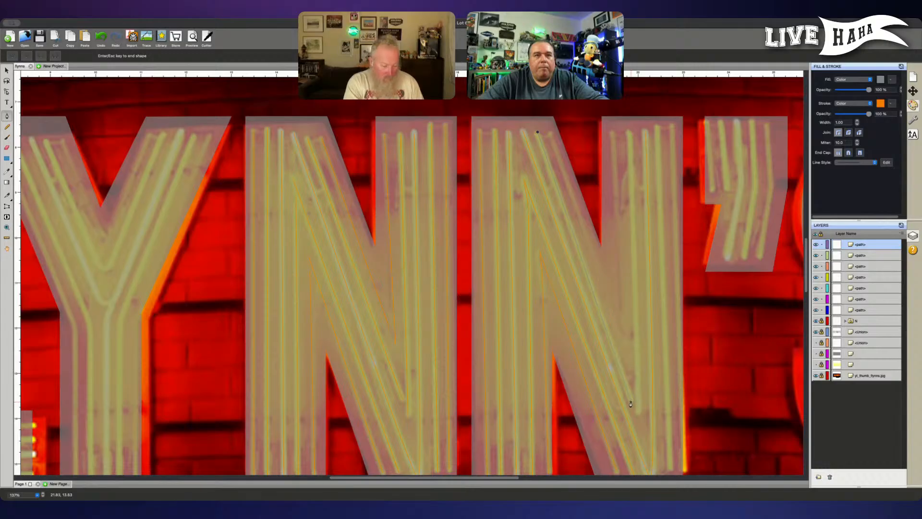
{"action": "left_click", "coordinate": [638, 413]}
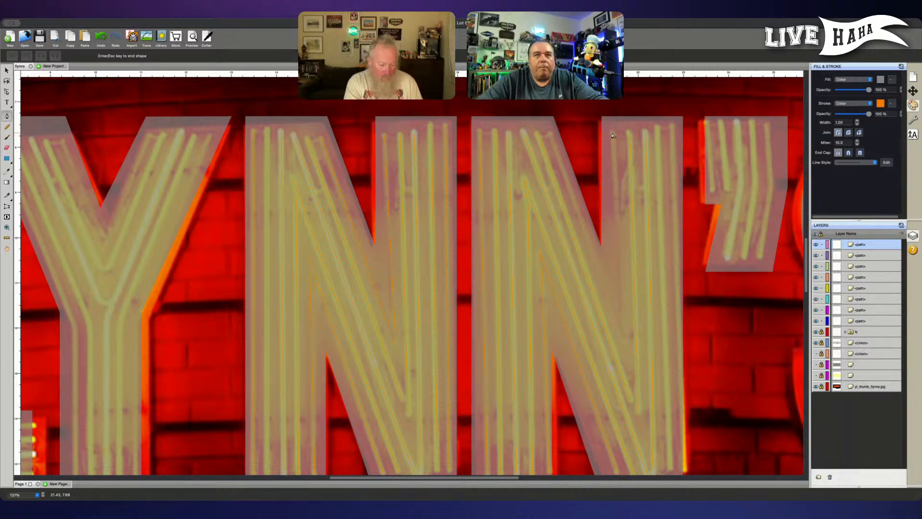
{"action": "left_click", "coordinate": [612, 134]}
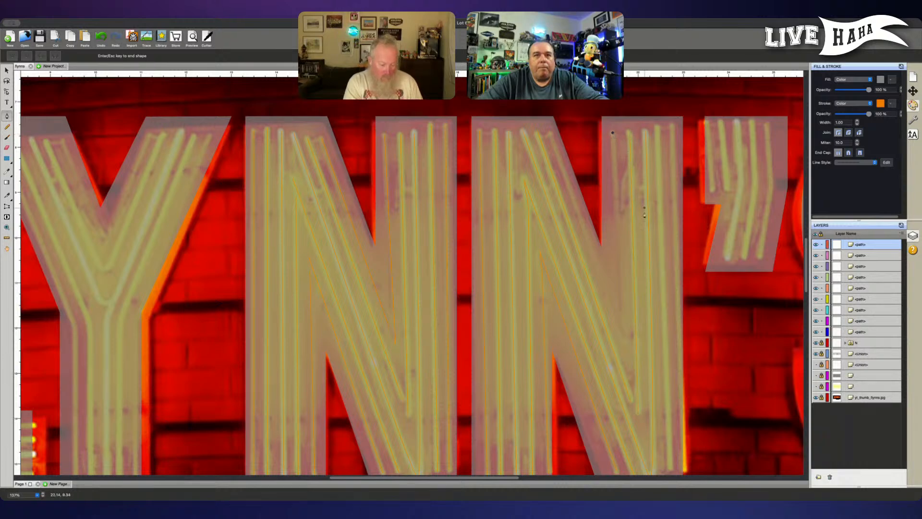
{"action": "left_click", "coordinate": [625, 345]}
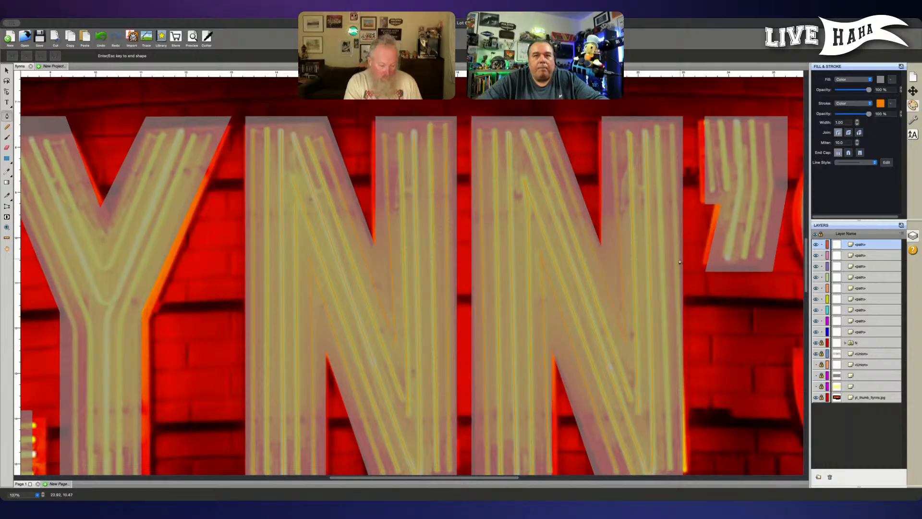
Step: Trace the two straight vertical tubes along the outer side of the second N's right stem
{"action": "scroll", "coordinate": [600, 130], "scroll_direction": "down", "scroll_amount": 1}
{"action": "left_click", "coordinate": [658, 125]}
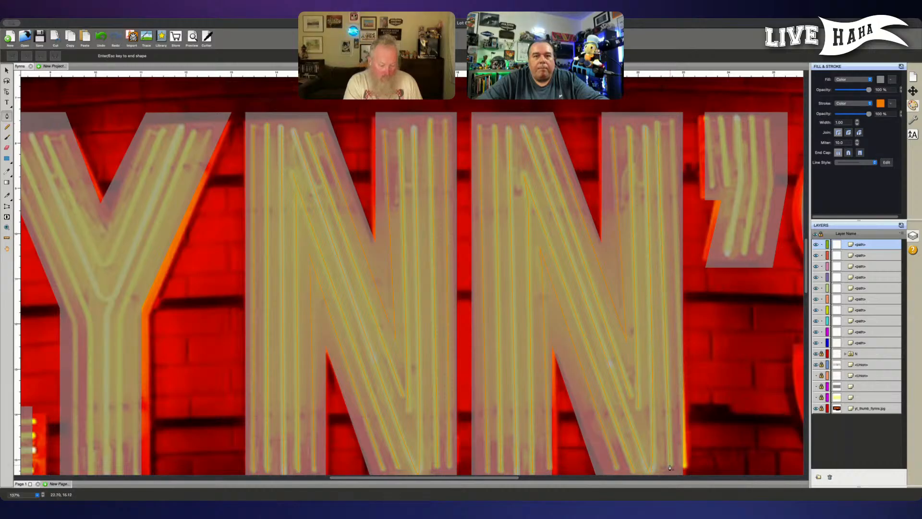
{"action": "scroll", "coordinate": [670, 468], "scroll_direction": "down", "scroll_amount": 3}
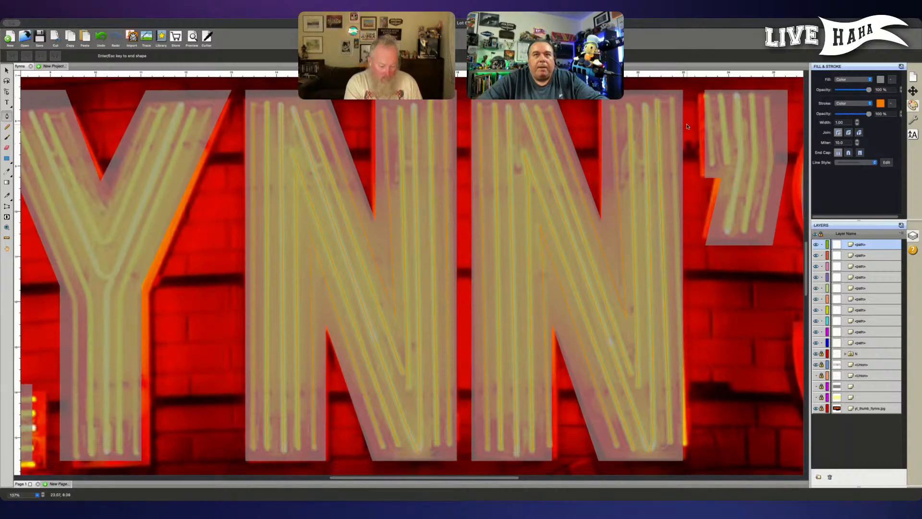
{"action": "left_click", "coordinate": [672, 99]}
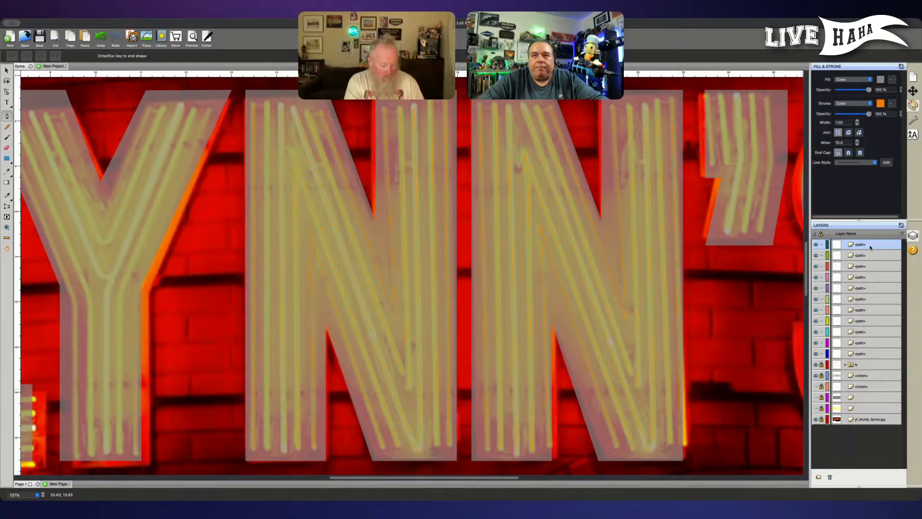
Step: Group all the paths traced for the second N and nudge the group slightly to the left
{"action": "left_click", "coordinate": [876, 354]}
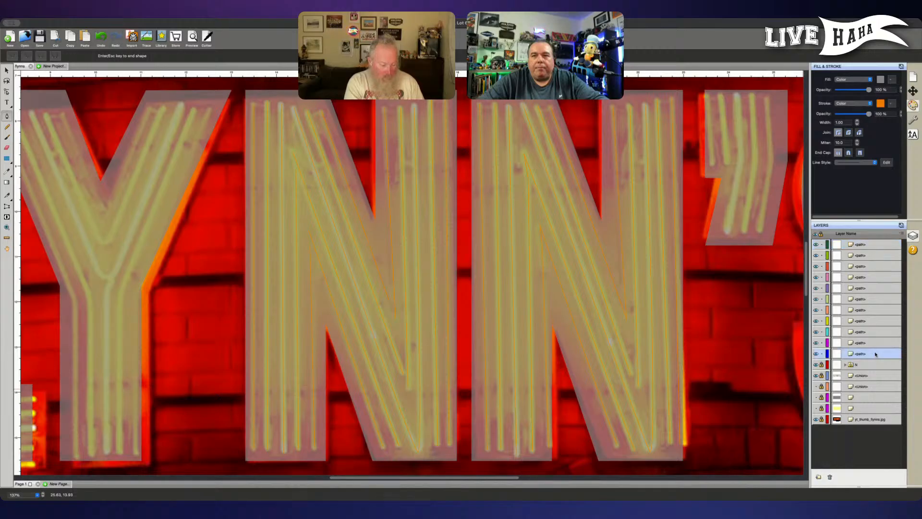
{"action": "left_click", "coordinate": [874, 317], "text": "shift"}
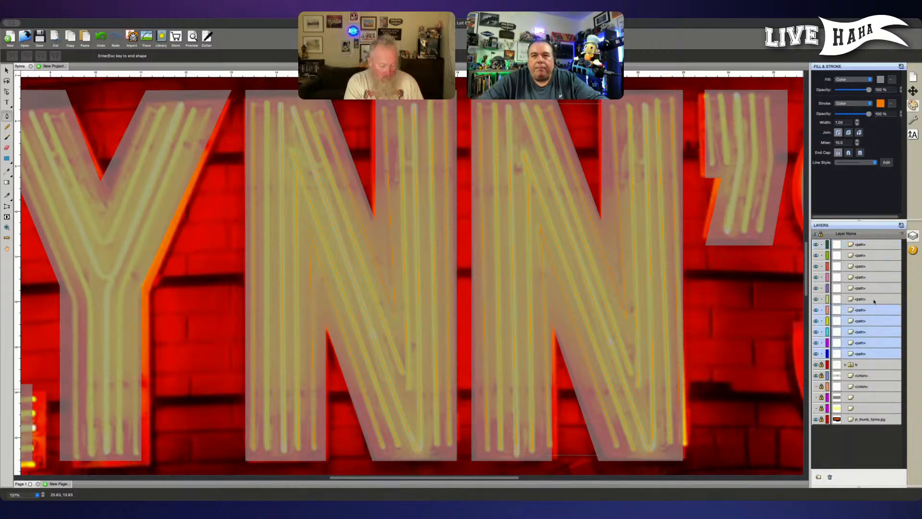
{"action": "left_click_drag", "start_coordinate": [874, 301], "coordinate": [873, 245]}
{"action": "key", "text": "super+g"}
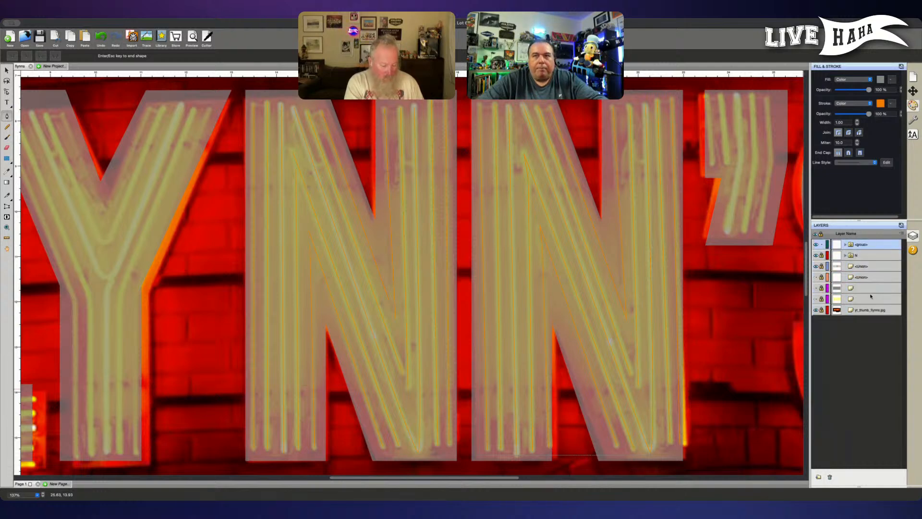
{"action": "key", "text": "v"}
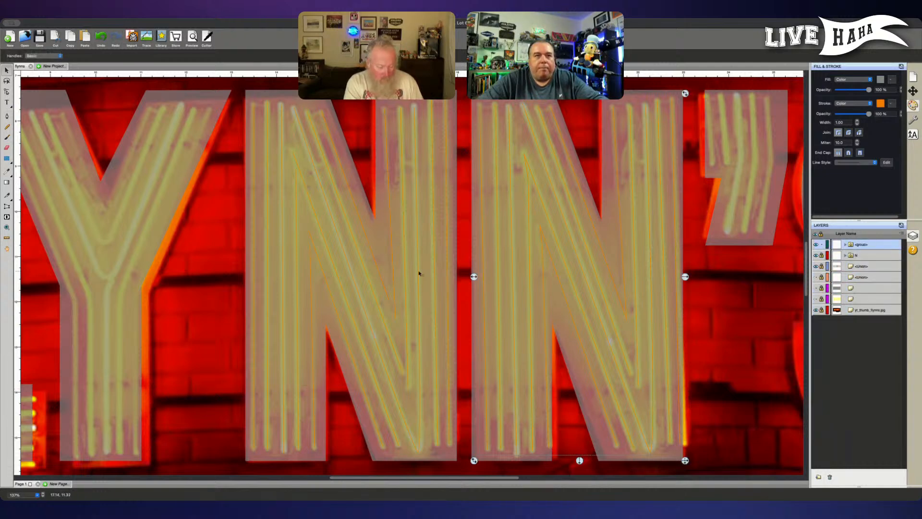
{"action": "double_click", "coordinate": [473, 279]}
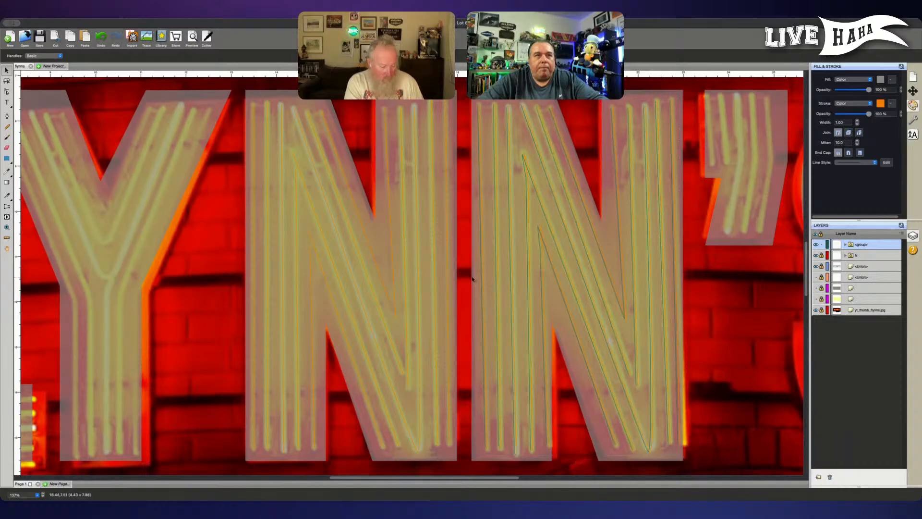
{"action": "left_click_drag", "start_coordinate": [473, 279], "coordinate": [471, 278]}
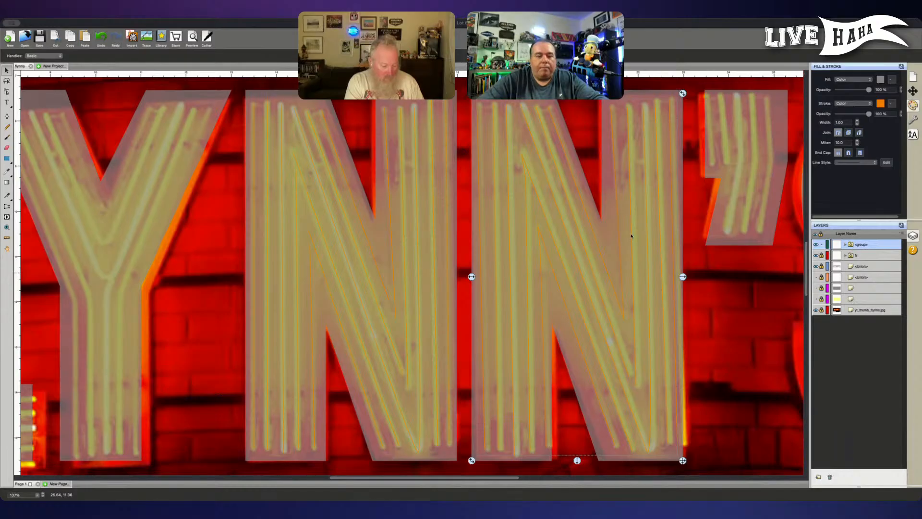
Step: Name the second letter's group N, lock it and clear the selection
{"action": "type", "text": "N"}
{"action": "key", "text": "Return"}
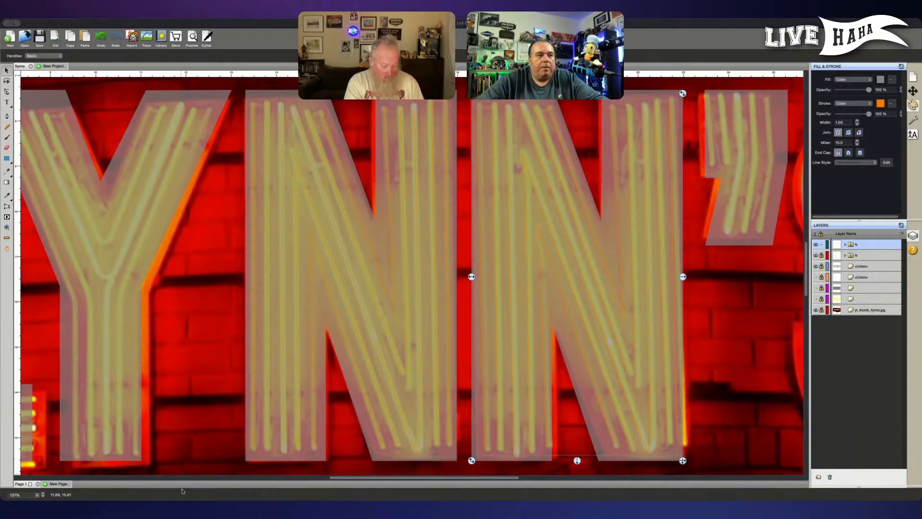
{"action": "scroll", "coordinate": [584, 401], "scroll_direction": "right", "scroll_amount": 5}
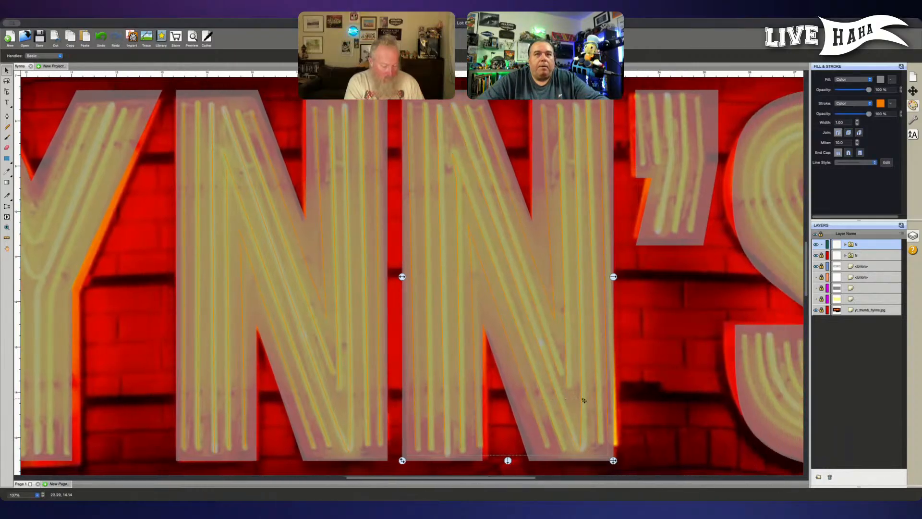
{"action": "scroll", "coordinate": [584, 400], "scroll_direction": "right", "scroll_amount": 1}
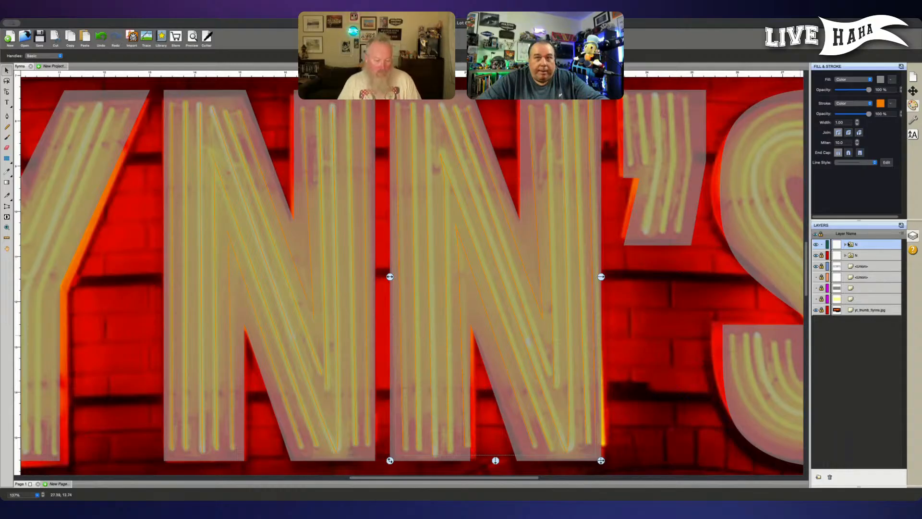
{"action": "key", "text": "Escape"}
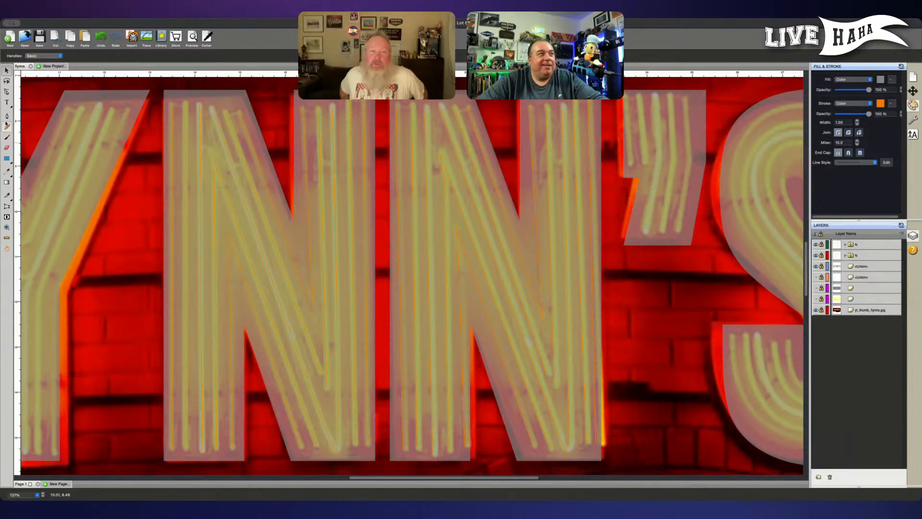
Step: Unlock the reference photo, shift it slightly right so the apostrophe's tubes fit its grey outline, and lock it again
{"action": "left_click", "coordinate": [7, 117]}
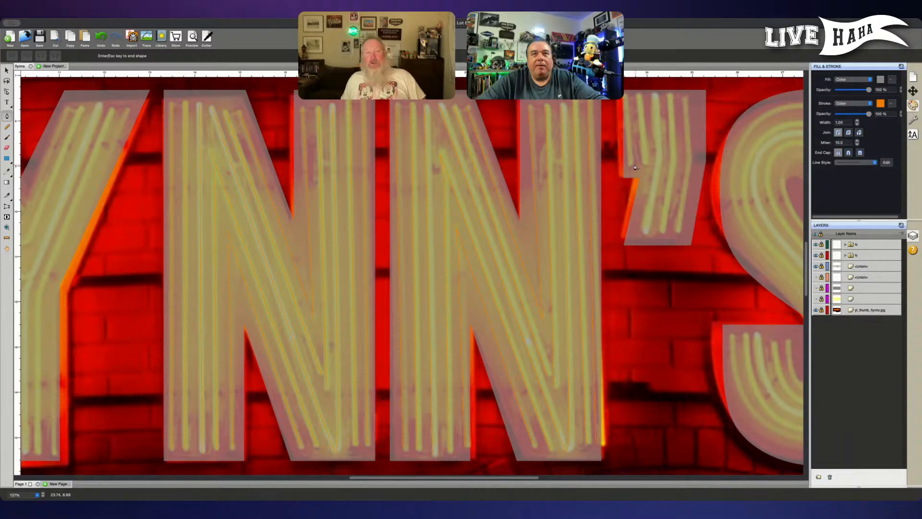
{"action": "key", "text": "Escape"}
{"action": "left_click", "coordinate": [816, 310]}
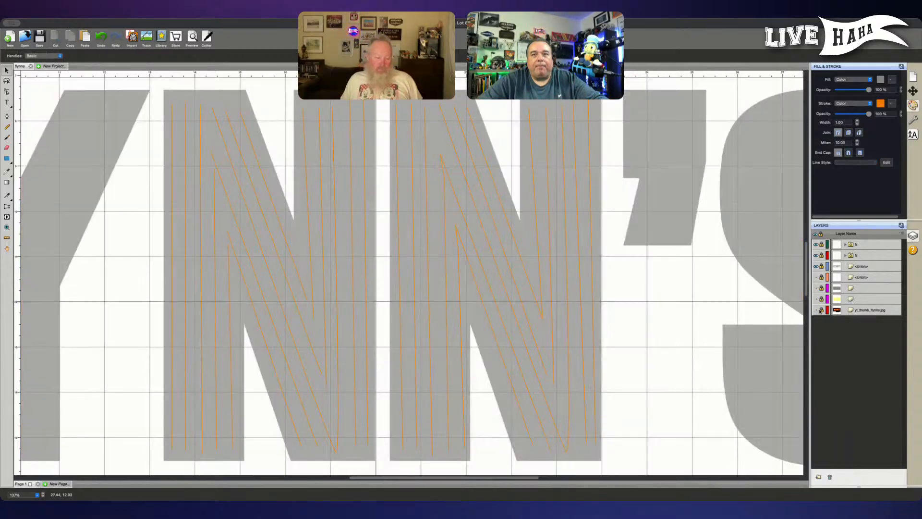
{"action": "left_click", "coordinate": [816, 311]}
{"action": "left_click", "coordinate": [822, 310]}
{"action": "left_click", "coordinate": [859, 310]}
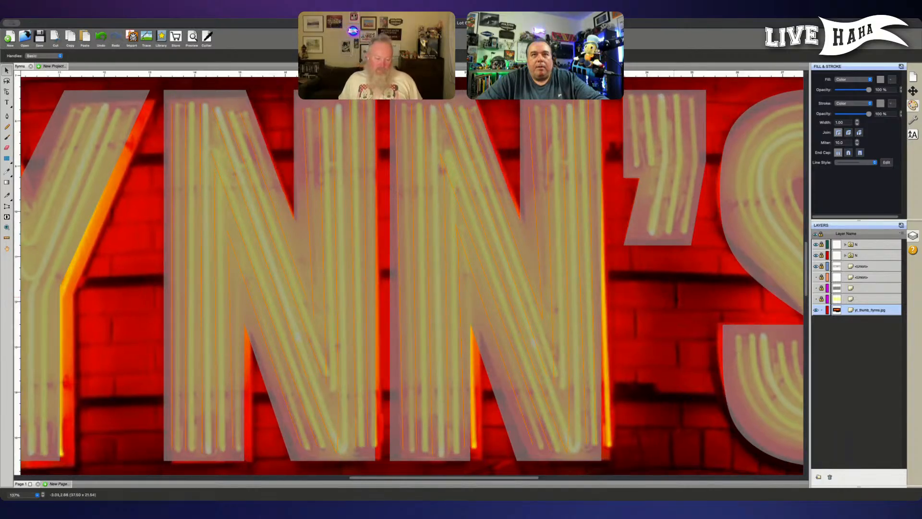
{"action": "left_click", "coordinate": [822, 309]}
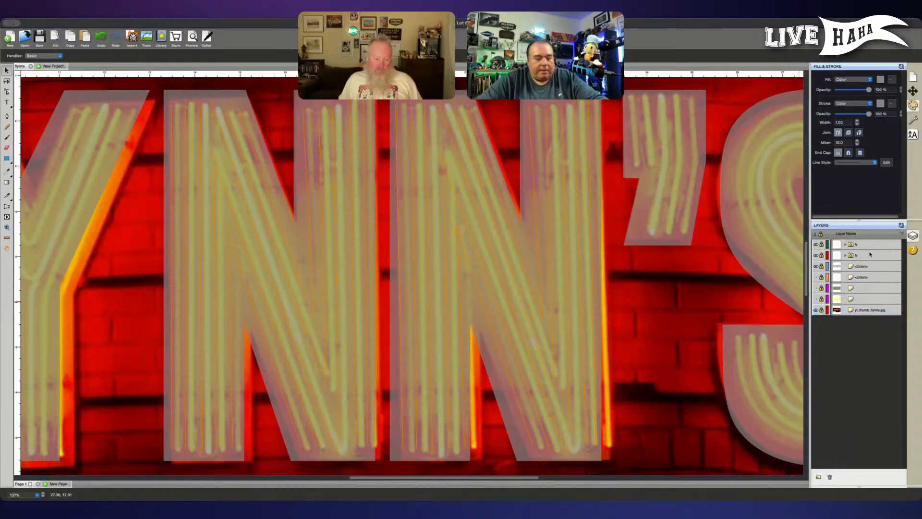
Step: Trace the two short straight tubes on the left side of the apostrophe with the Pen tool
{"action": "left_click", "coordinate": [7, 116]}
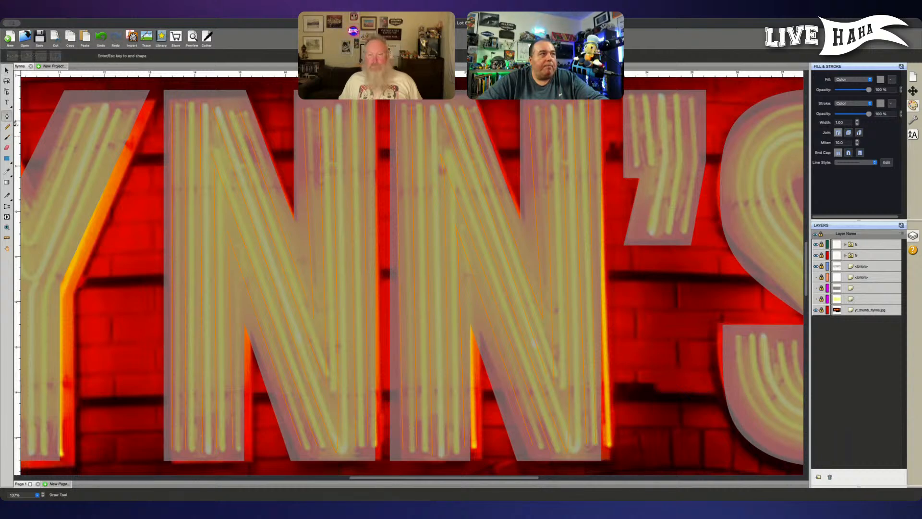
{"action": "left_click", "coordinate": [637, 166]}
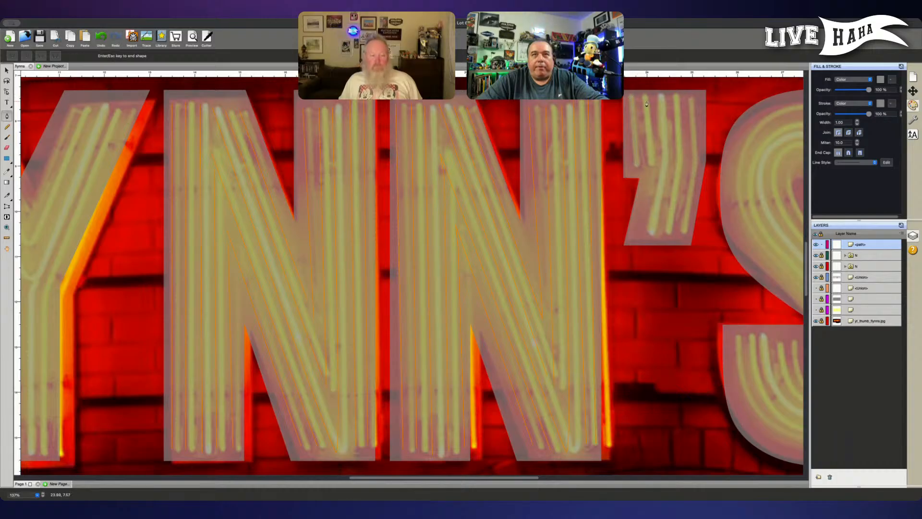
{"action": "left_click", "coordinate": [645, 98]}
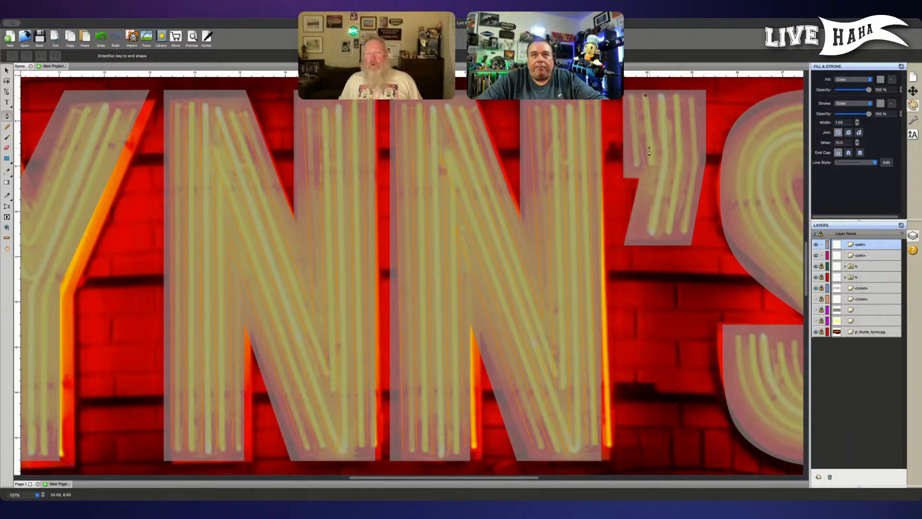
Step: Trace the three longer bent tubes of the apostrophe, each angled at the middle and ending at its lower tip
{"action": "left_click", "coordinate": [661, 95]}
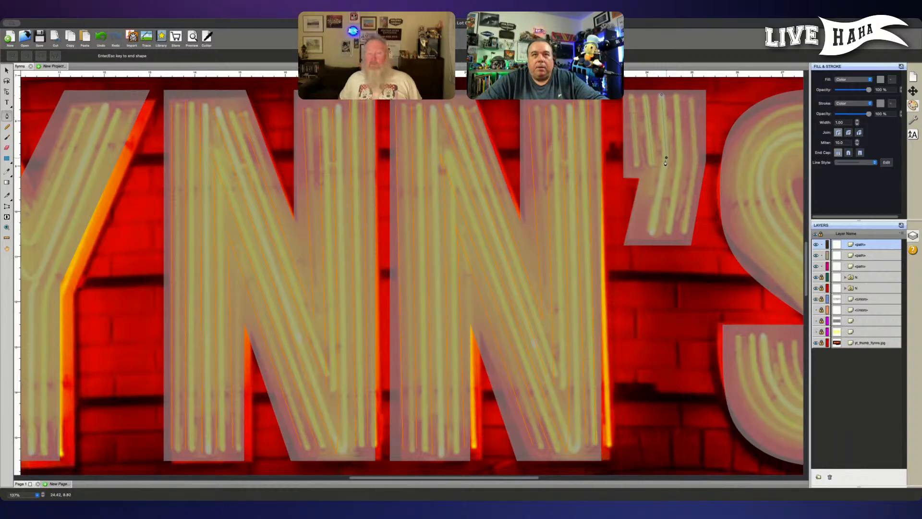
{"action": "left_click", "coordinate": [666, 157]}
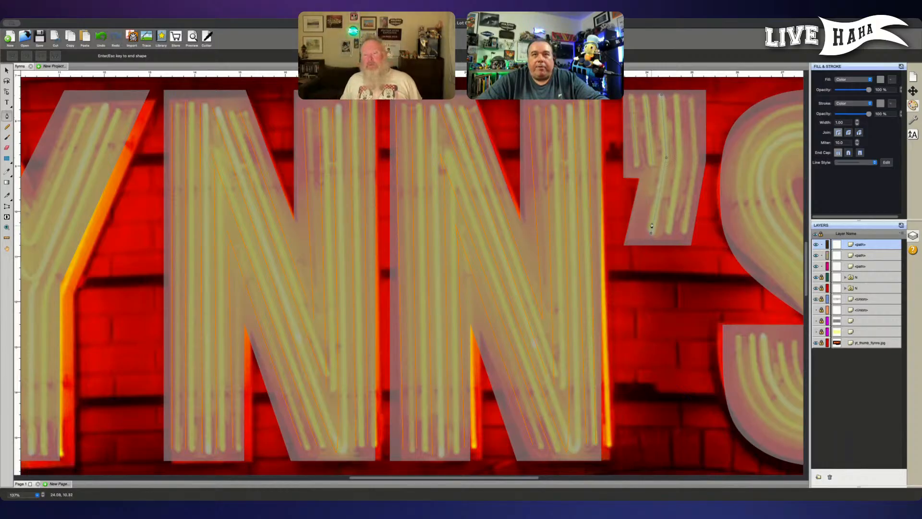
{"action": "left_click", "coordinate": [676, 96]}
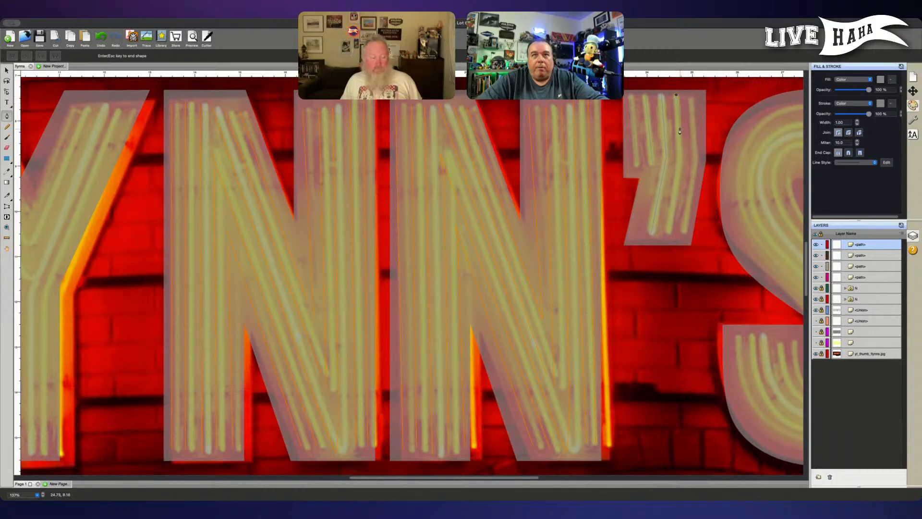
{"action": "left_click", "coordinate": [680, 157]}
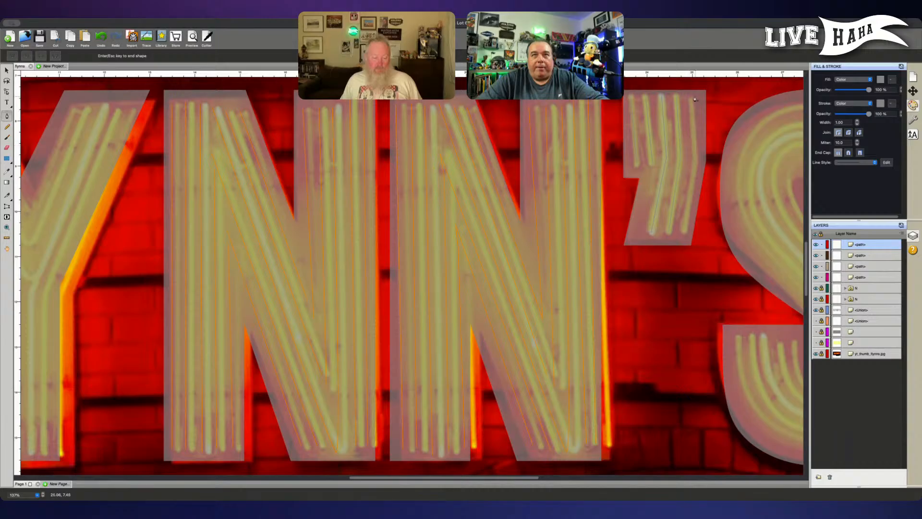
{"action": "left_click", "coordinate": [692, 100]}
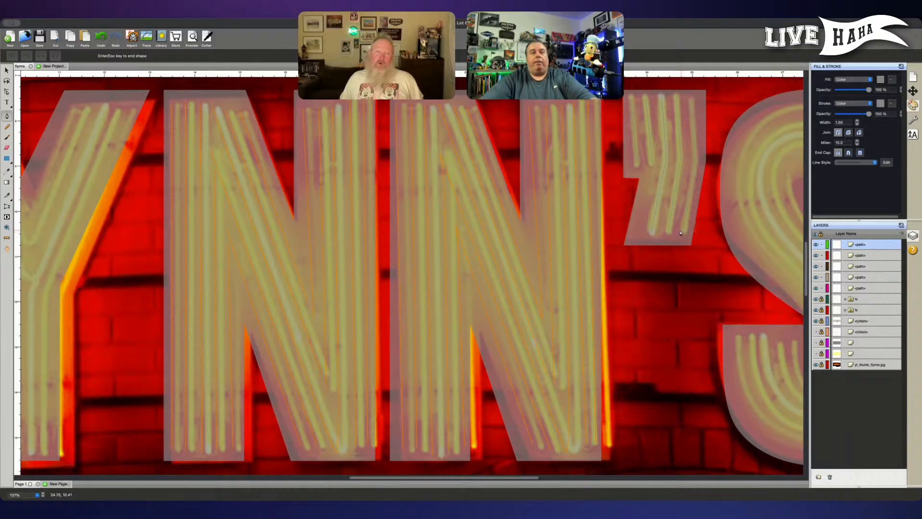
{"action": "key", "text": "Return"}
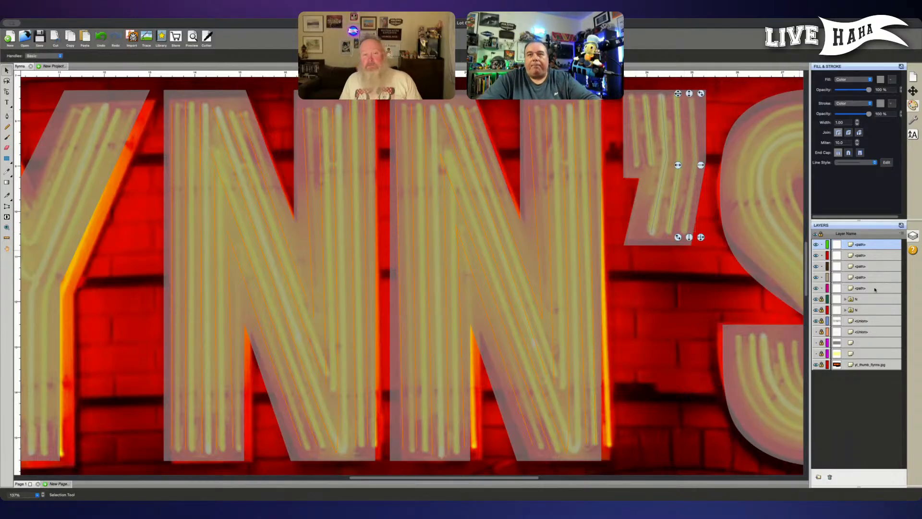
Step: Group the five paths traced for the apostrophe
{"action": "left_click", "coordinate": [874, 288]}
{"action": "left_click", "coordinate": [871, 277], "text": "shift"}
{"action": "left_click", "coordinate": [872, 267], "text": "shift"}
{"action": "left_click", "coordinate": [873, 256], "text": "shift"}
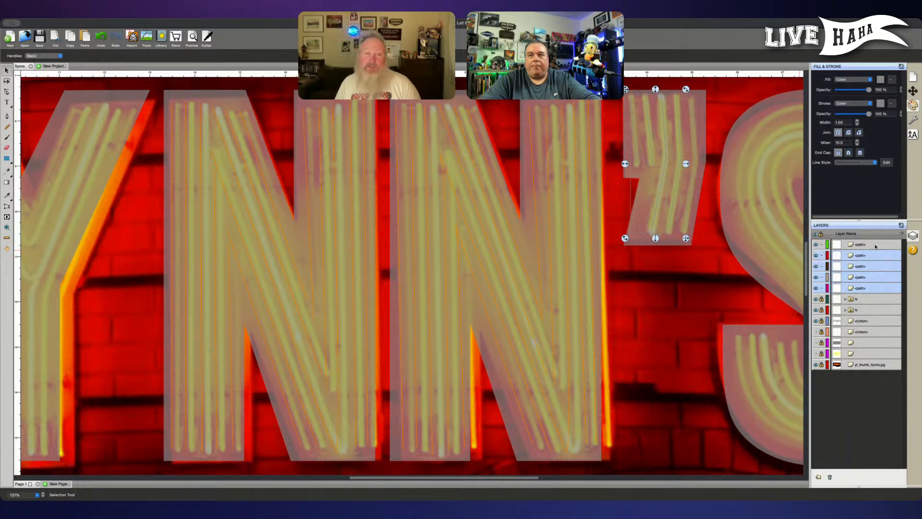
{"action": "left_click", "coordinate": [875, 245], "text": "shift"}
{"action": "key", "text": "super+g"}
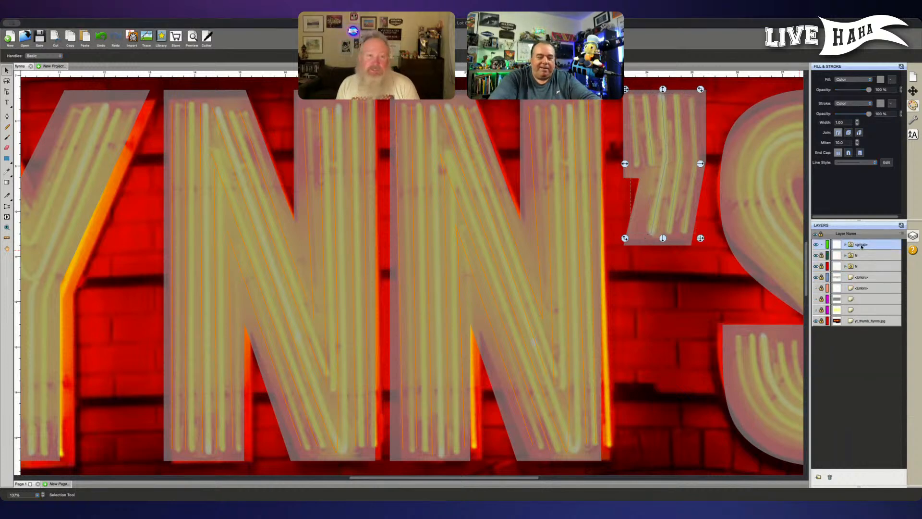
Step: Name the apostrophe group ' and lock it
{"action": "type", "text": "'"}
{"action": "key", "text": "Return"}
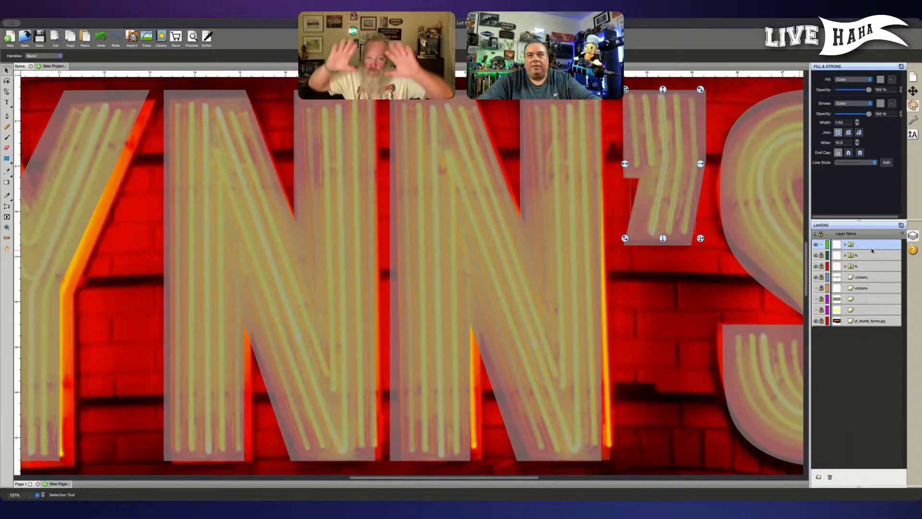
{"action": "left_click", "coordinate": [822, 245]}
Step: Unlock the reference photo and shift it slightly right to better fit the tubes inside the S outline
{"action": "scroll", "coordinate": [660, 283], "scroll_direction": "right", "scroll_amount": 3}
{"action": "scroll", "coordinate": [660, 283], "scroll_direction": "right", "scroll_amount": 3}
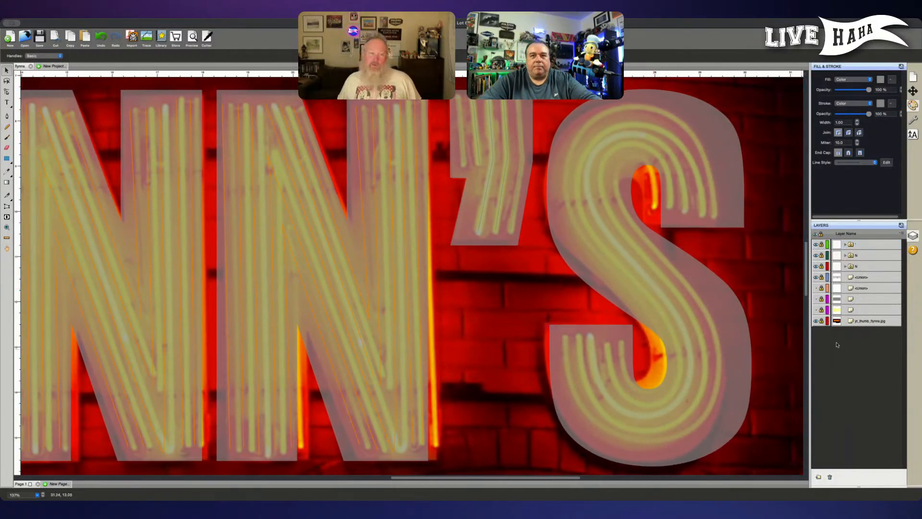
{"action": "left_click", "coordinate": [822, 320]}
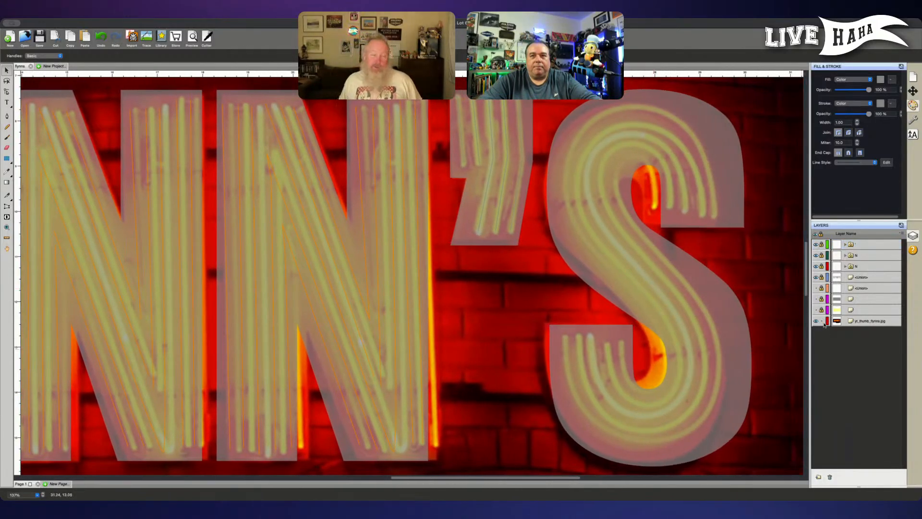
{"action": "left_click", "coordinate": [524, 310]}
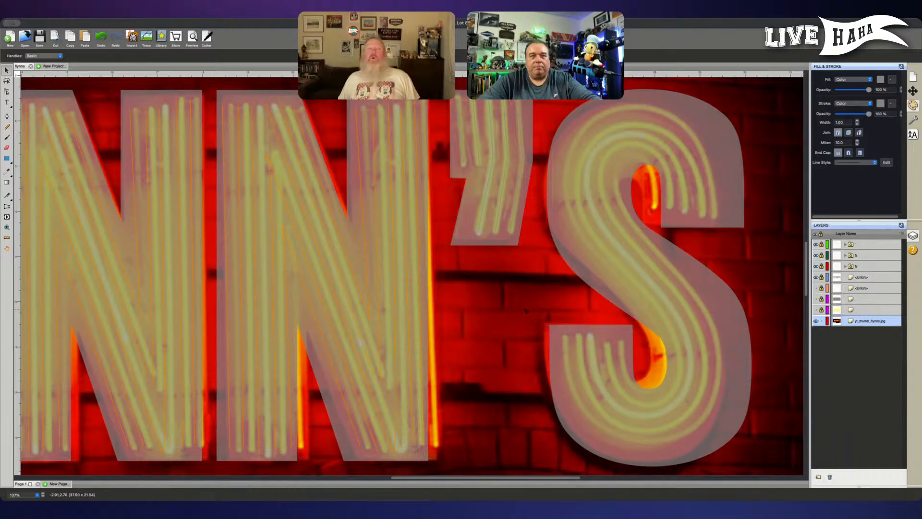
{"action": "left_click_drag", "start_coordinate": [525, 310], "coordinate": [531, 311]}
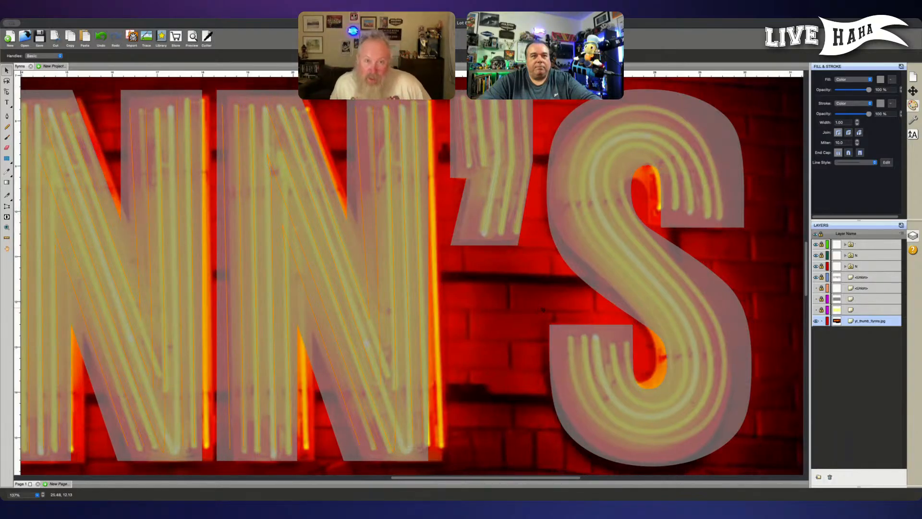
Step: Shift the reference photo up and left so the Y's tubes sit inside its grey outline, and check the other letters
{"action": "scroll", "coordinate": [542, 308], "scroll_direction": "left", "scroll_amount": 10}
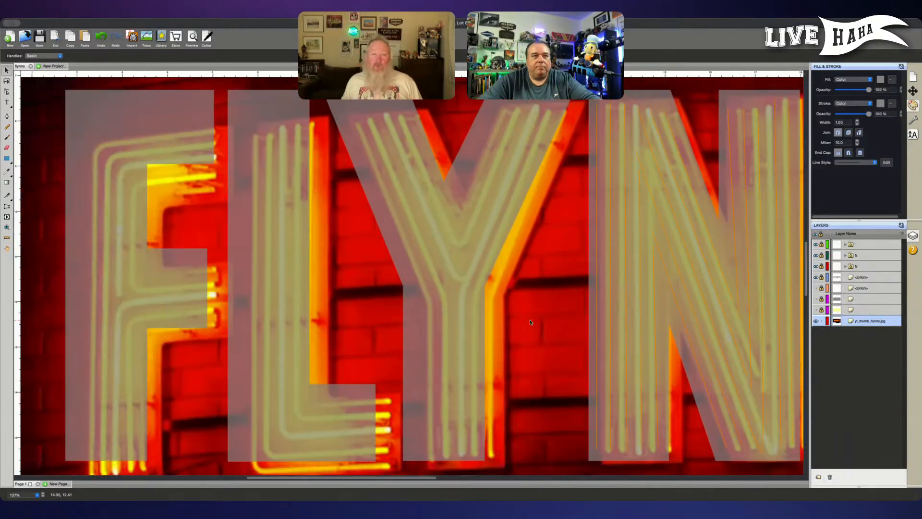
{"action": "scroll", "coordinate": [530, 322], "scroll_direction": "left", "scroll_amount": 3}
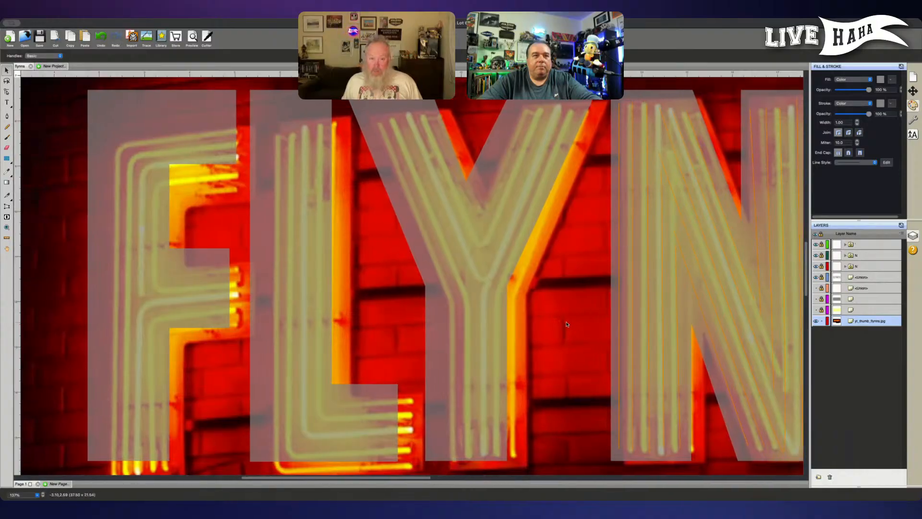
{"action": "left_click_drag", "start_coordinate": [567, 324], "coordinate": [563, 318]}
{"action": "scroll", "coordinate": [586, 314], "scroll_direction": "right", "scroll_amount": 5}
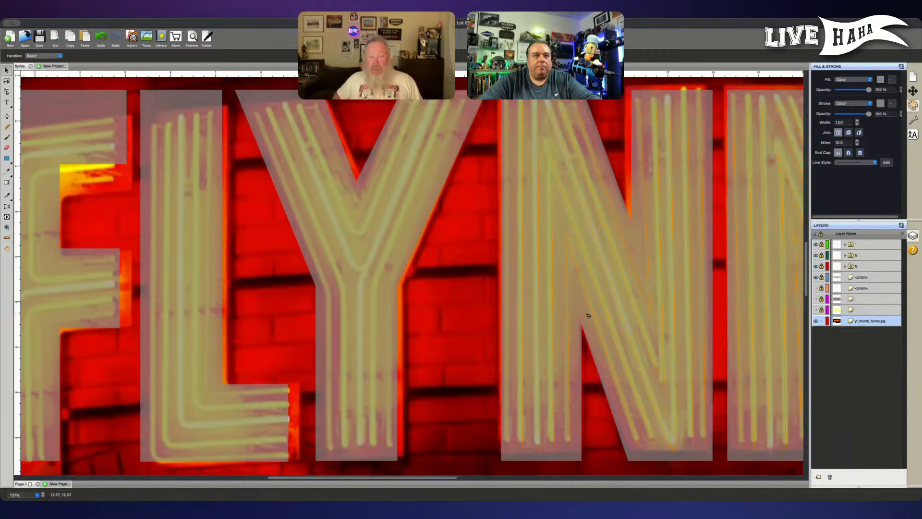
{"action": "scroll", "coordinate": [586, 315], "scroll_direction": "right", "scroll_amount": 10}
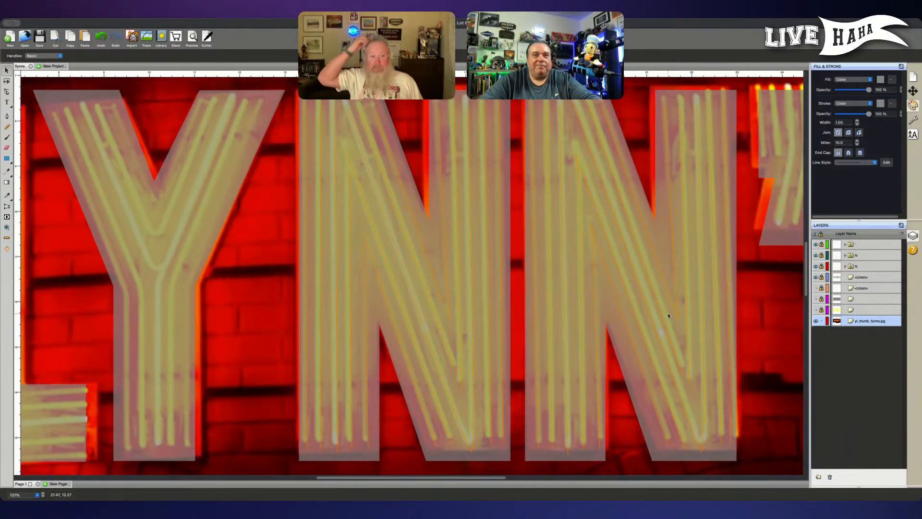
{"action": "scroll", "coordinate": [768, 317], "scroll_direction": "up", "scroll_amount": 4}
{"action": "scroll", "coordinate": [777, 318], "scroll_direction": "right", "scroll_amount": 5}
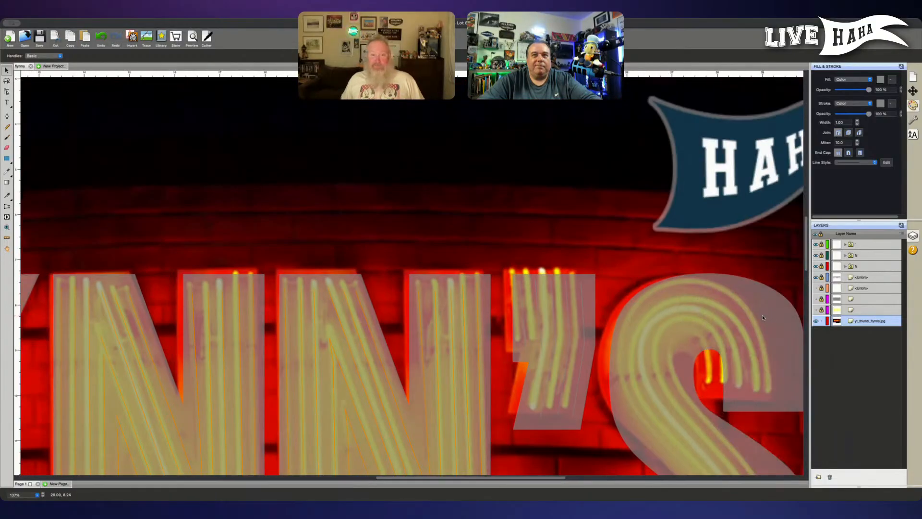
Step: Resize the reference photo slightly by its upper corner and check how the tubes fit the outlines from the F to the S
{"action": "scroll", "coordinate": [763, 317], "scroll_direction": "right", "scroll_amount": 5}
{"action": "scroll", "coordinate": [754, 308], "scroll_direction": "up", "scroll_amount": 4}
{"action": "scroll", "coordinate": [737, 287], "scroll_direction": "right", "scroll_amount": 5}
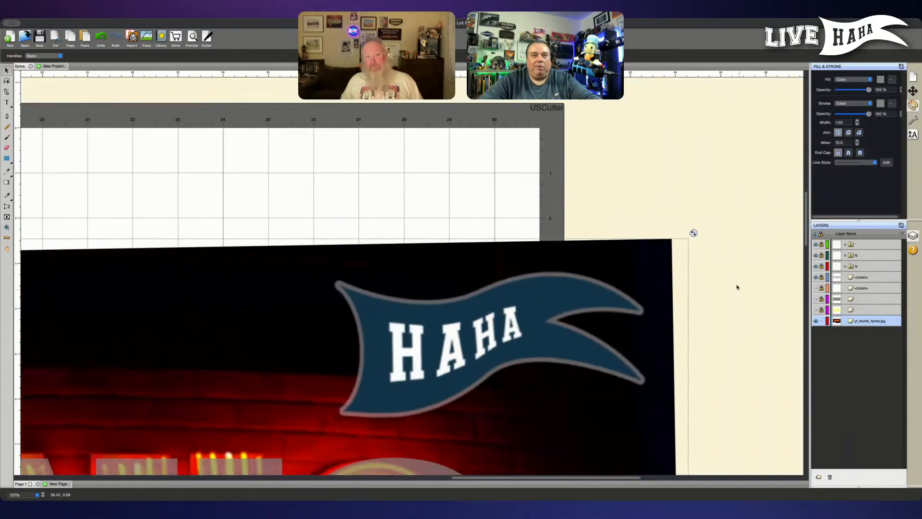
{"action": "mouse_move", "coordinate": [693, 233]}
{"action": "left_mouse_down"}
{"action": "mouse_move", "coordinate": [701, 250]}
{"action": "mouse_move", "coordinate": [689, 246]}
{"action": "left_mouse_up"}
{"action": "scroll", "coordinate": [555, 243], "scroll_direction": "left", "scroll_amount": 6}
{"action": "scroll", "coordinate": [555, 243], "scroll_direction": "down", "scroll_amount": 3}
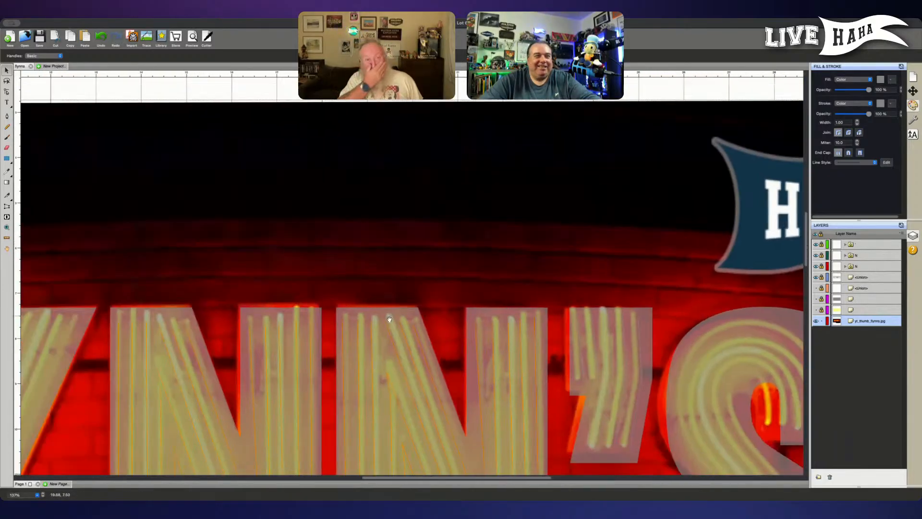
{"action": "scroll", "coordinate": [389, 319], "scroll_direction": "down", "scroll_amount": 5}
{"action": "scroll", "coordinate": [389, 319], "scroll_direction": "left", "scroll_amount": 8}
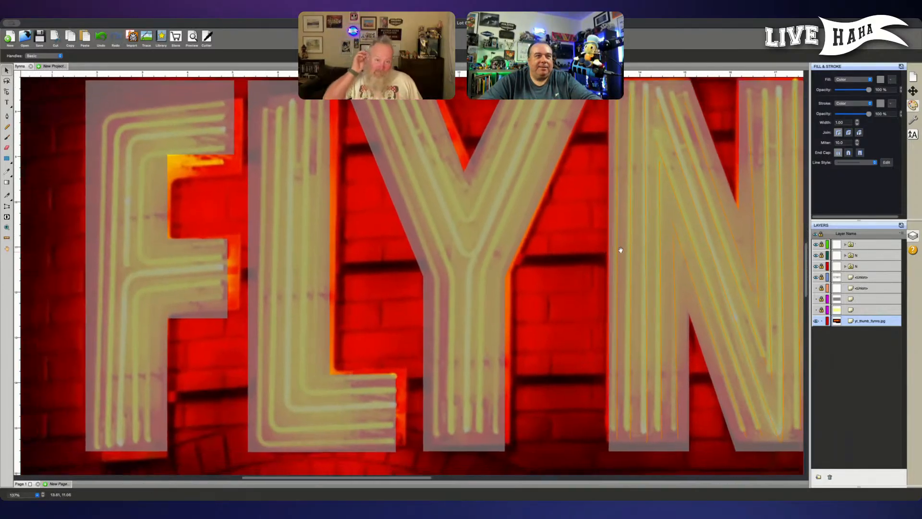
{"action": "scroll", "coordinate": [558, 277], "scroll_direction": "left", "scroll_amount": 1}
{"action": "scroll", "coordinate": [559, 276], "scroll_direction": "down", "scroll_amount": 1}
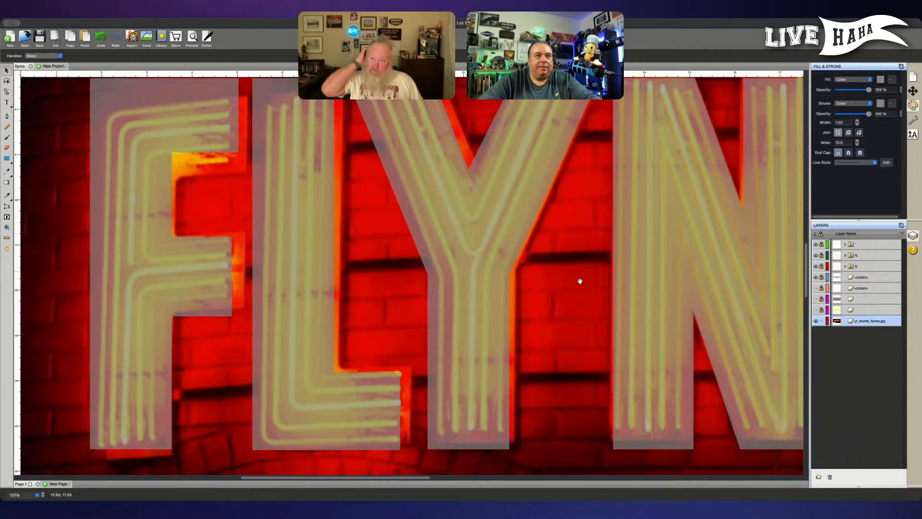
{"action": "scroll", "coordinate": [581, 277], "scroll_direction": "up", "scroll_amount": 3}
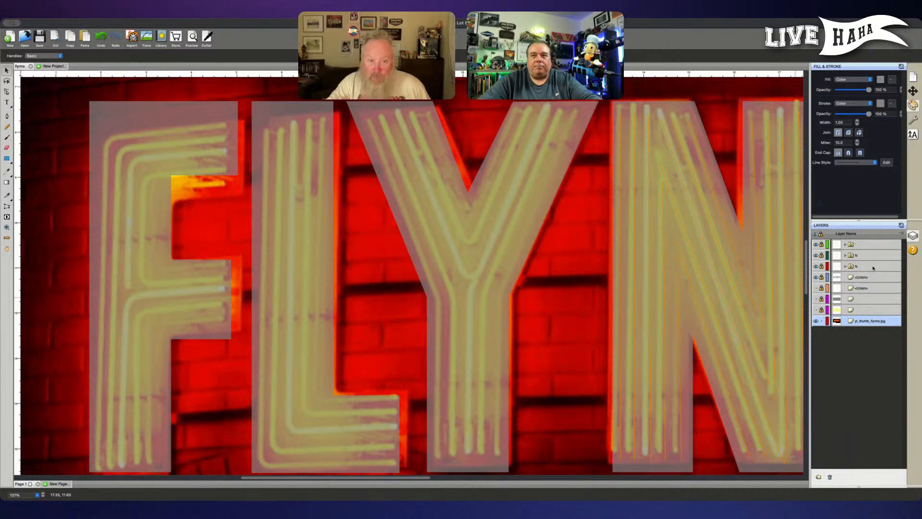
Step: Trace the Y's outermost right tube with the Pen tool, from the stem's base through the bend to the end of the right arm
{"action": "left_click", "coordinate": [875, 246]}
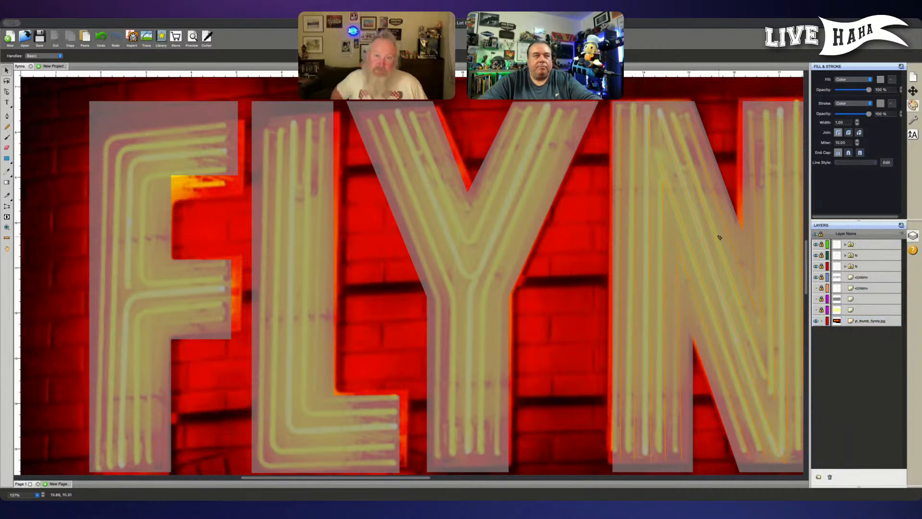
{"action": "left_click", "coordinate": [6, 115]}
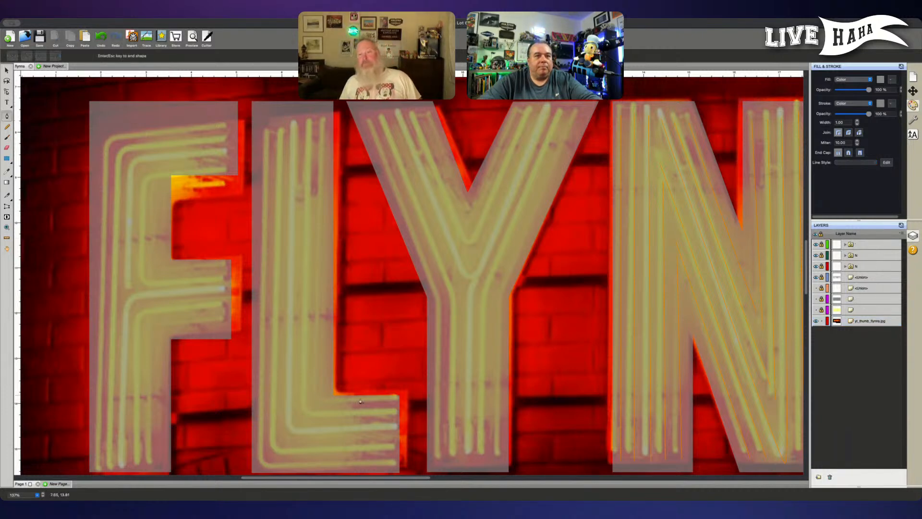
{"action": "left_click", "coordinate": [498, 458]}
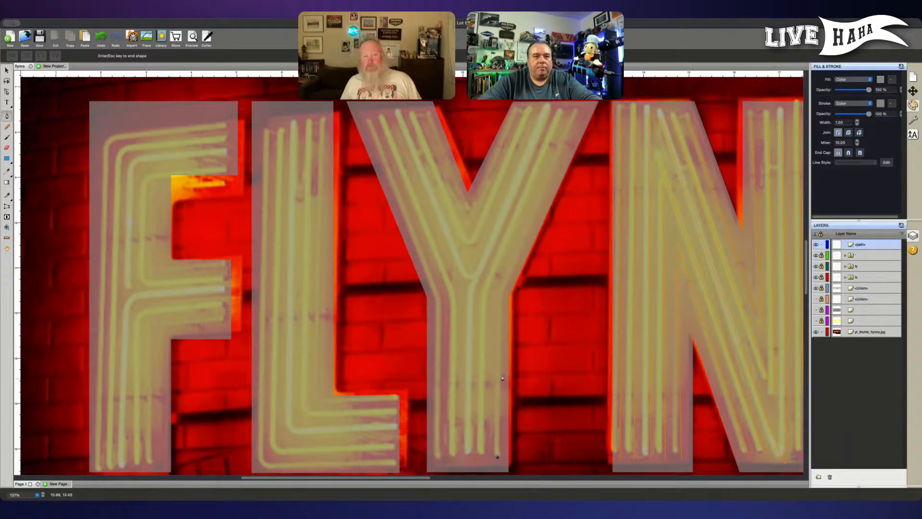
{"action": "left_click", "coordinate": [499, 297]}
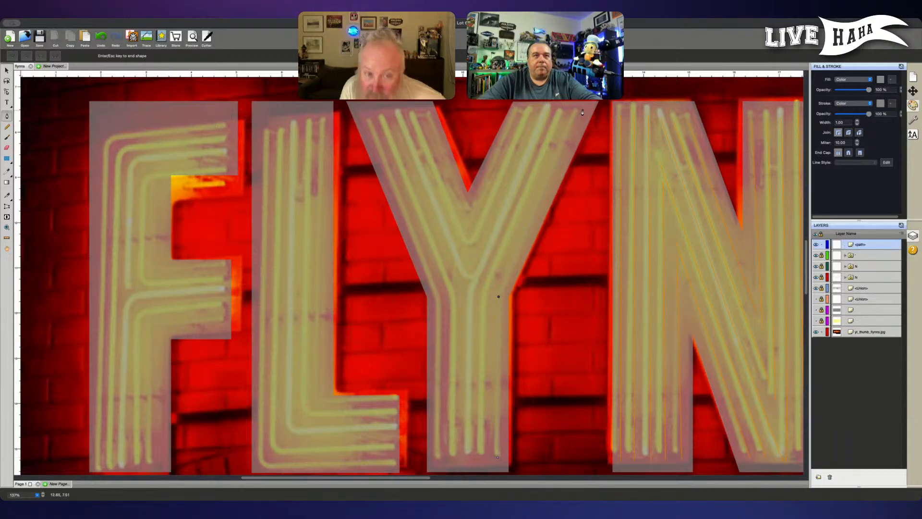
{"action": "left_click", "coordinate": [583, 113]}
{"action": "key", "text": "Return"}
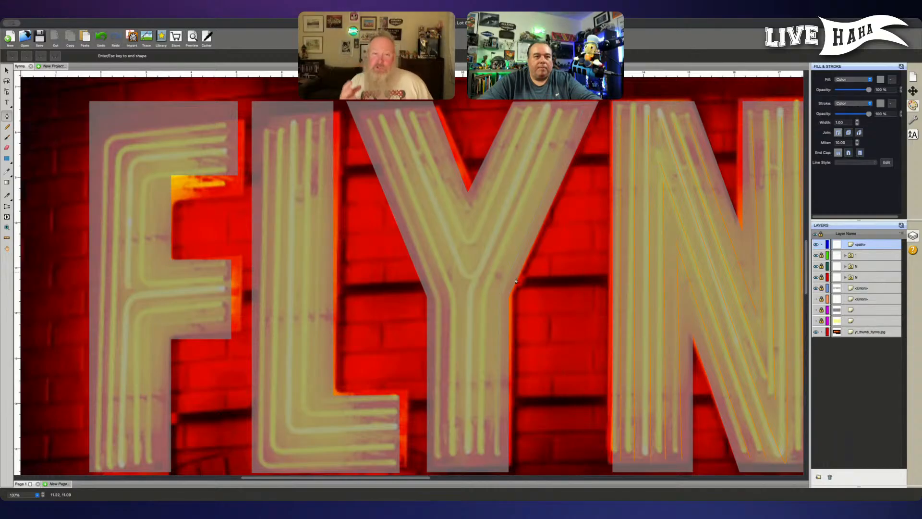
Step: Trace the Y's second tube from the right up to the arm's end, and the short centre tube of the stem
{"action": "left_click", "coordinate": [482, 451]}
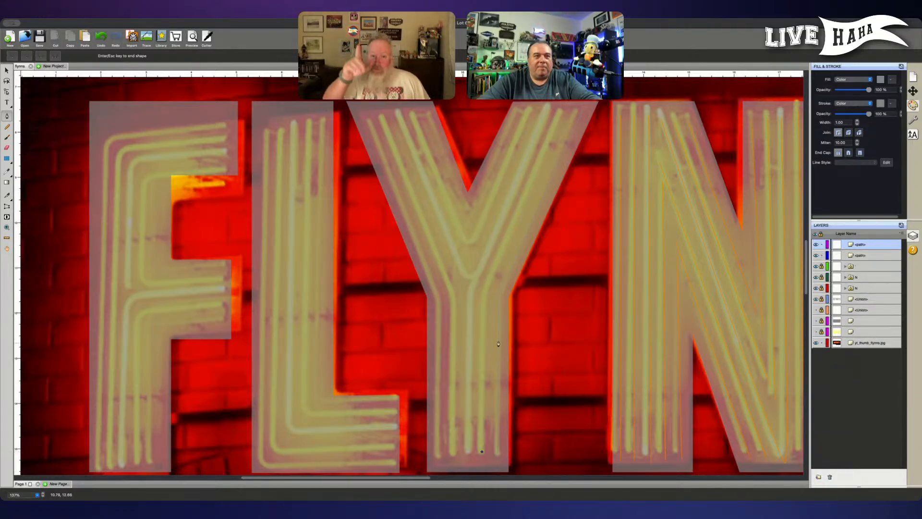
{"action": "left_click", "coordinate": [484, 293]}
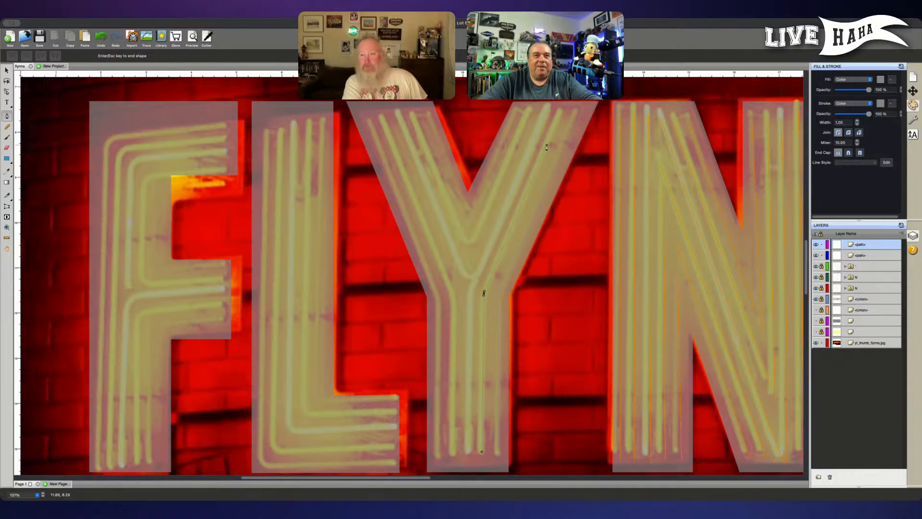
{"action": "left_click", "coordinate": [560, 113]}
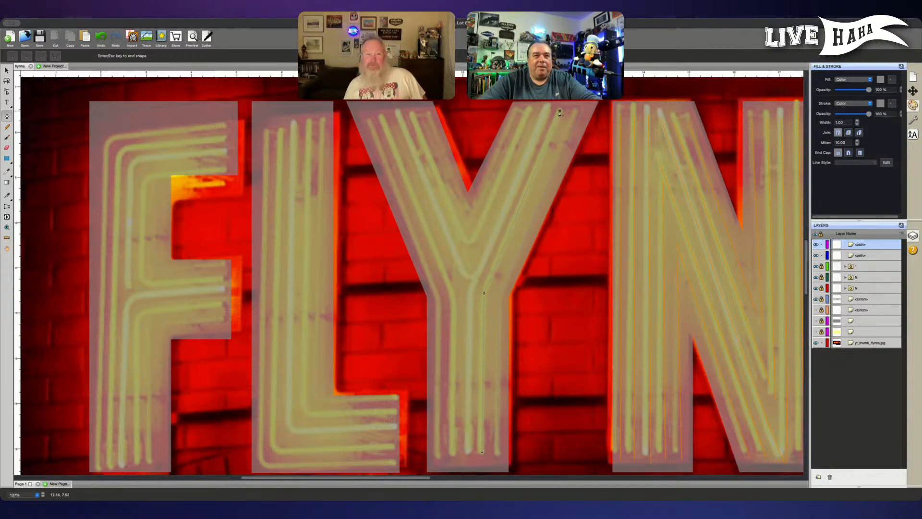
{"action": "key", "text": "Escape"}
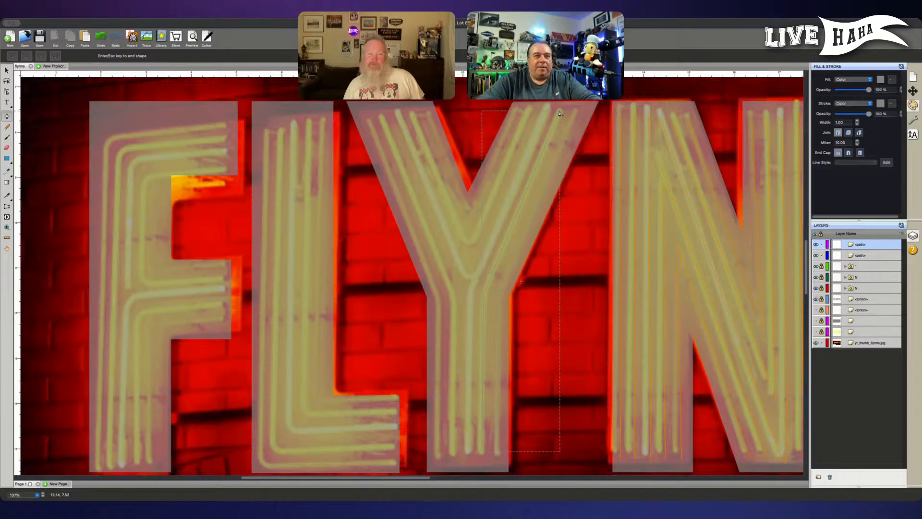
{"action": "left_click", "coordinate": [467, 451]}
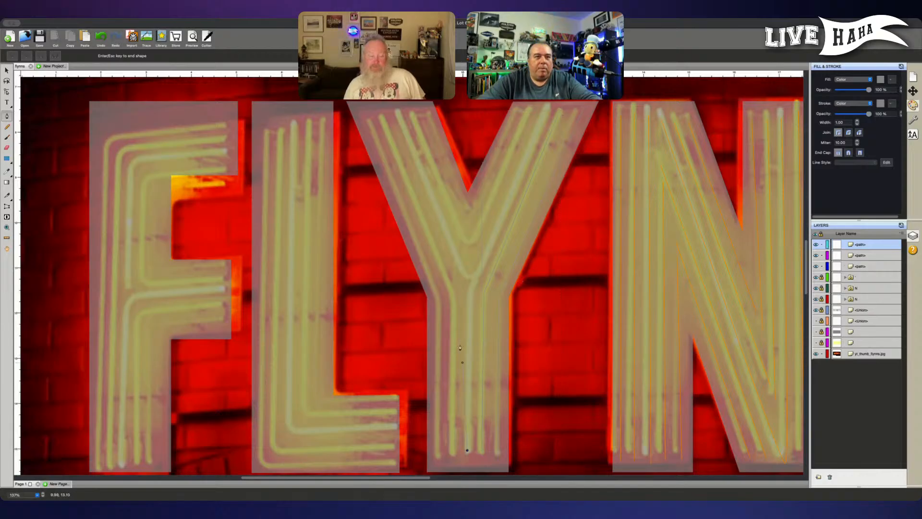
{"action": "left_click", "coordinate": [469, 291]}
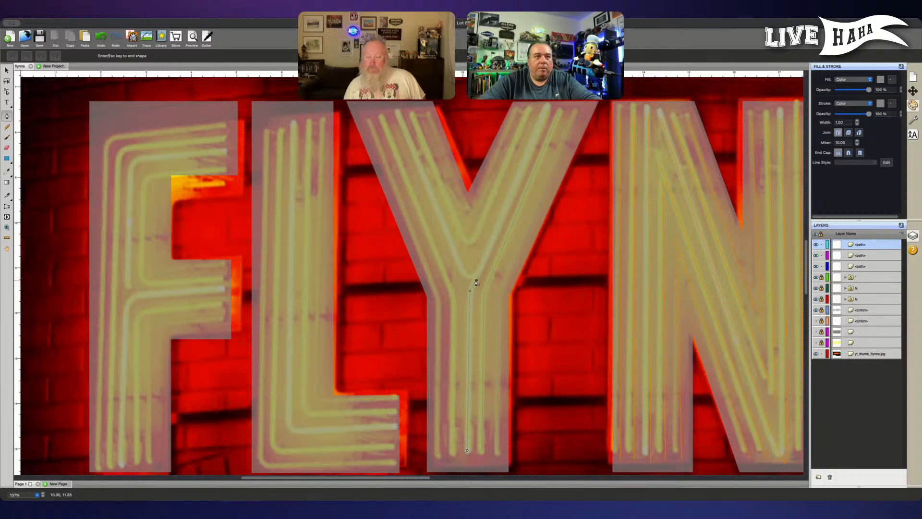
{"action": "key", "text": "Escape"}
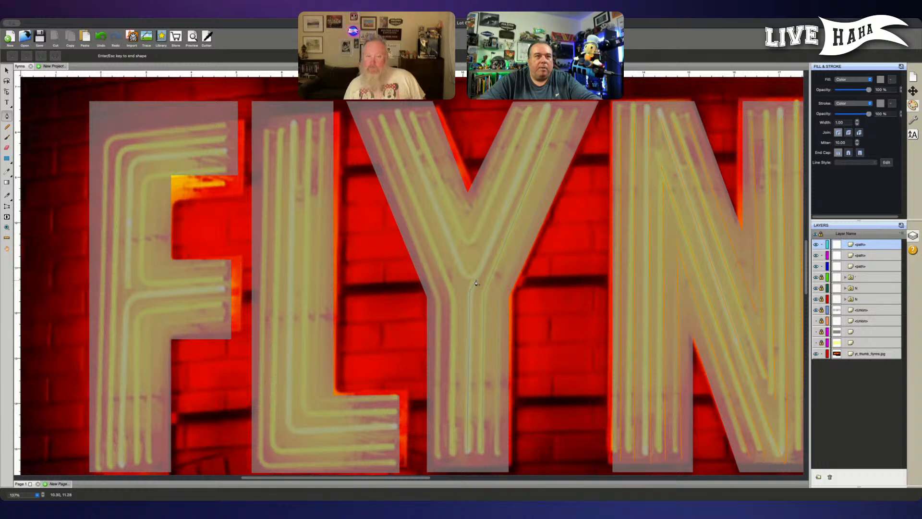
Step: Trace the three nested V-shaped tubes between the Y's arms as separate paths
{"action": "left_click", "coordinate": [398, 113]}
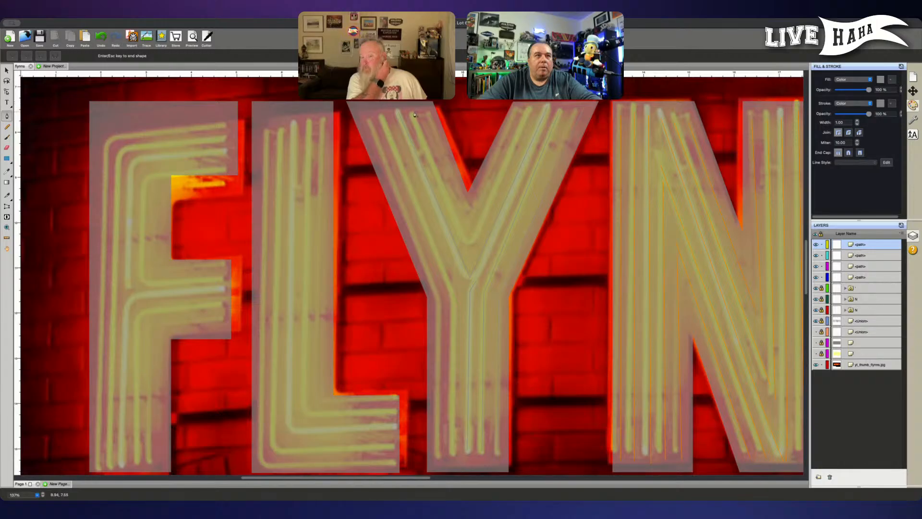
{"action": "left_click", "coordinate": [412, 115]}
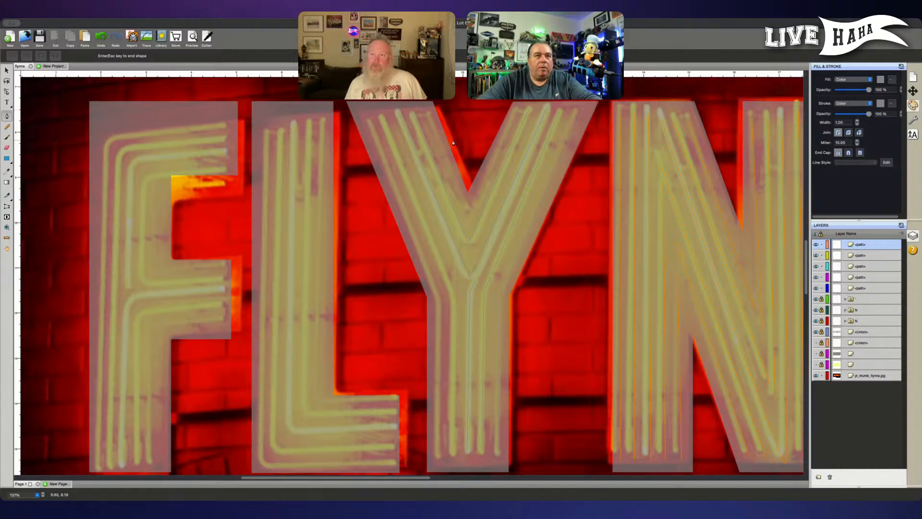
{"action": "left_click", "coordinate": [429, 115]}
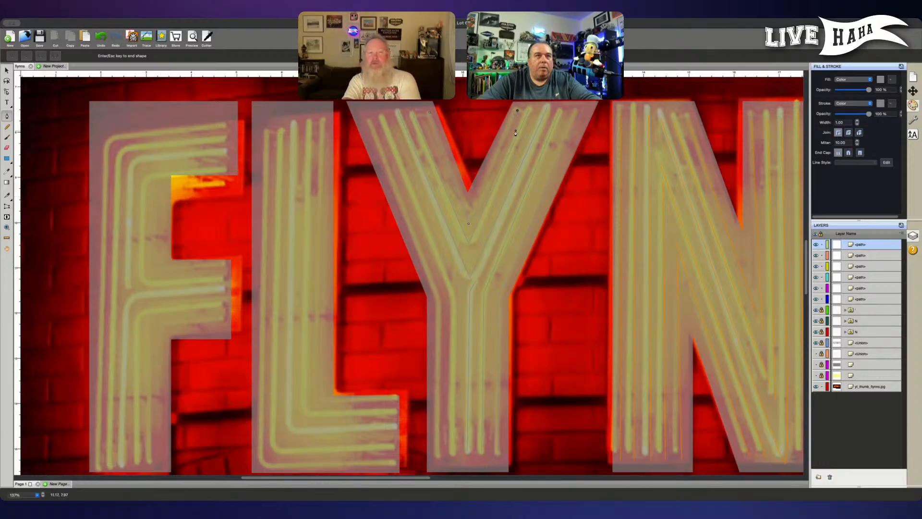
Step: Trace the Y's two left tubes as separate paths from the stem's base through the bend to the end of the left arm
{"action": "left_click", "coordinate": [452, 455]}
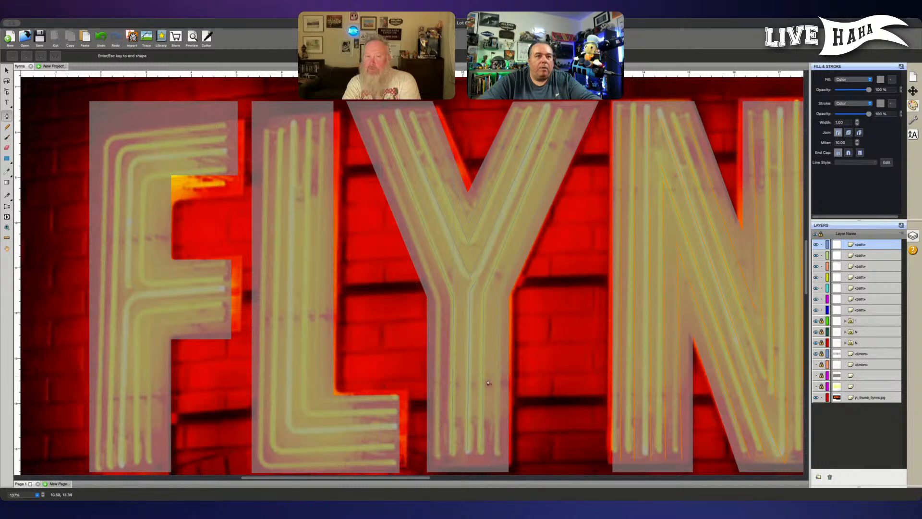
{"action": "left_click", "coordinate": [437, 456]}
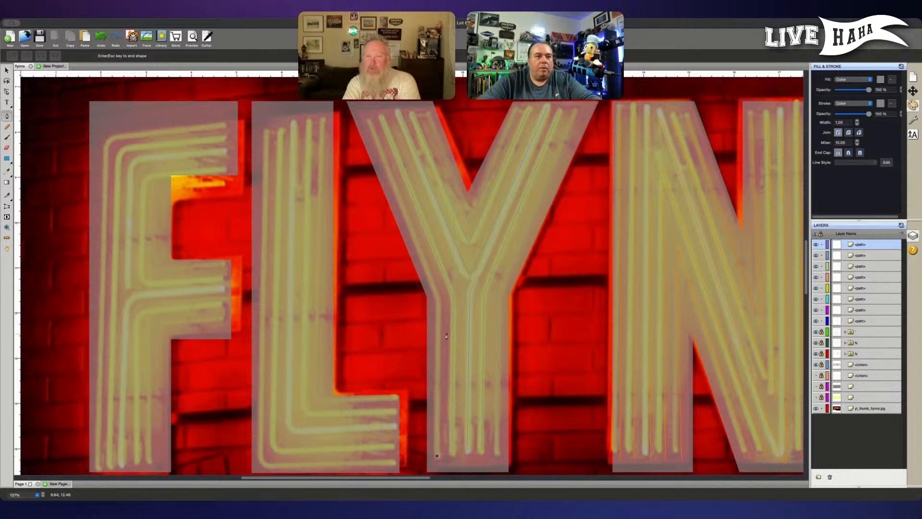
{"action": "left_click", "coordinate": [437, 300]}
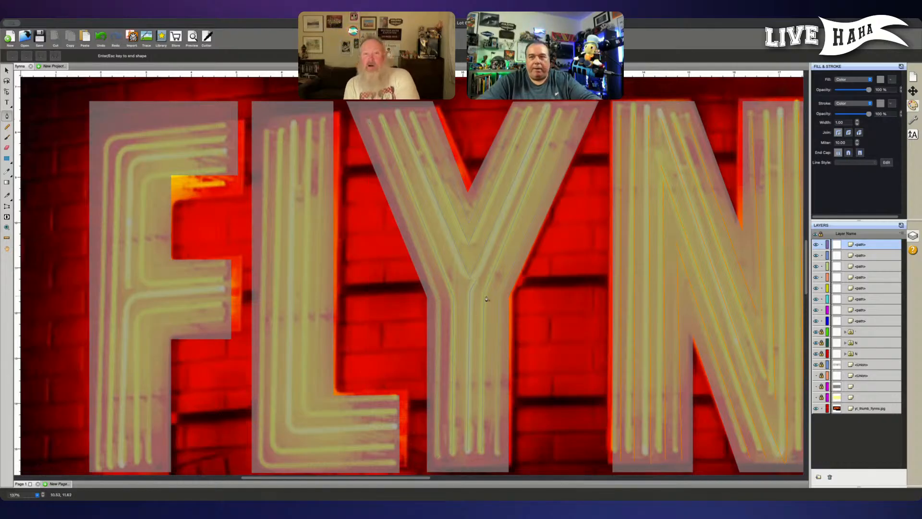
{"action": "key", "text": "Return"}
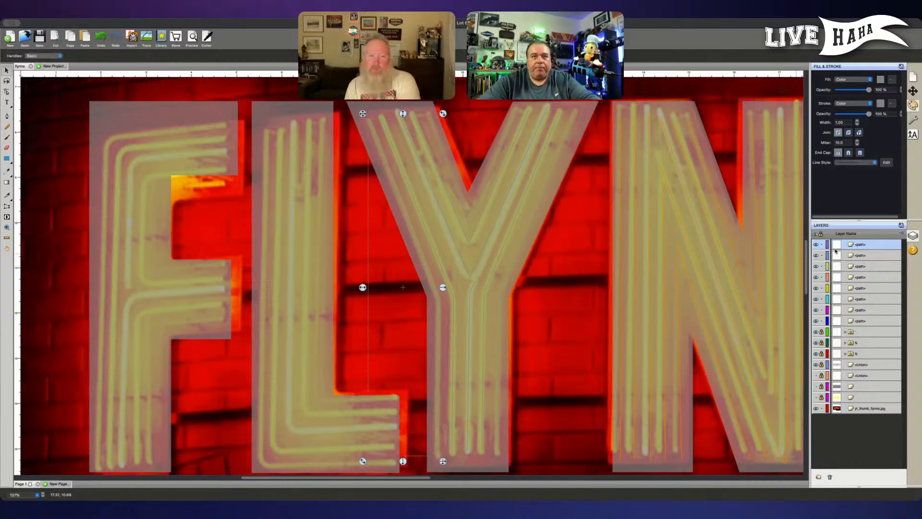
Step: Find the middle V path of the Y for node editing and lock the outer V path so only the middle path's bottom node is picked
{"action": "left_click", "coordinate": [872, 255]}
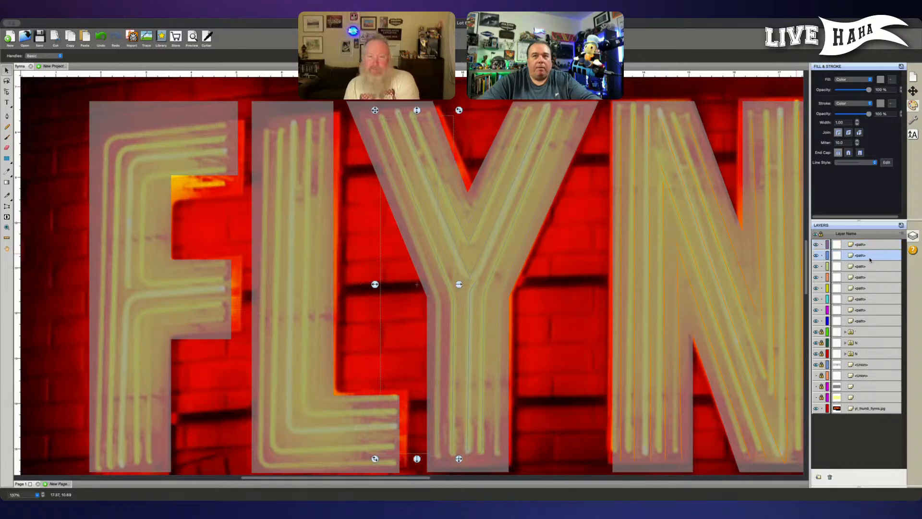
{"action": "left_click", "coordinate": [870, 266]}
{"action": "left_click", "coordinate": [869, 277]}
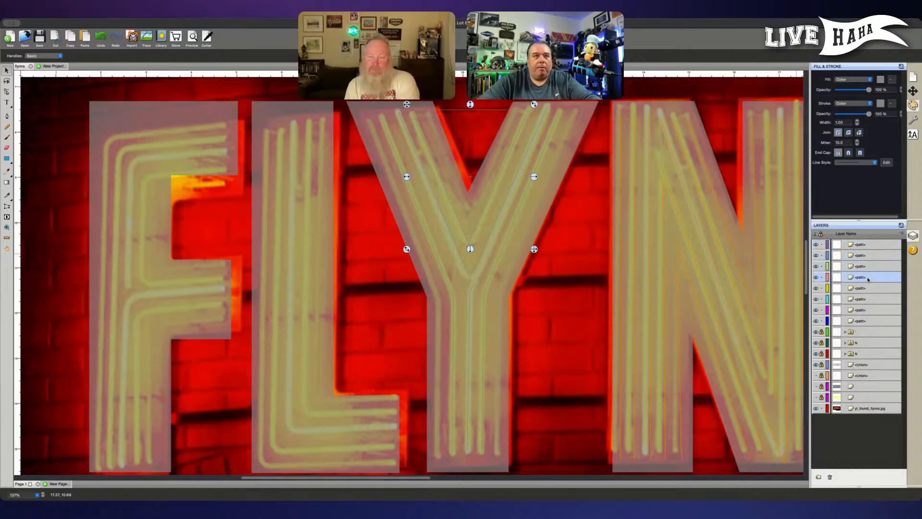
{"action": "key", "text": "n"}
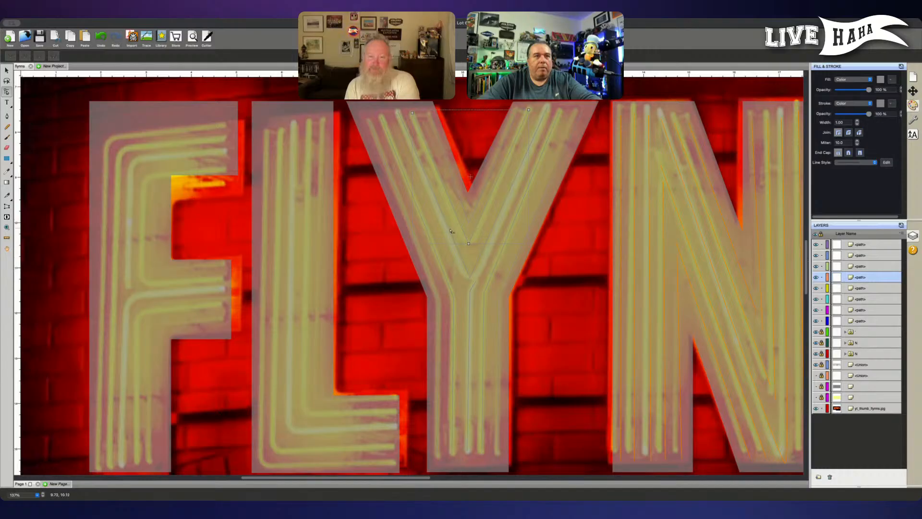
{"action": "left_click", "coordinate": [469, 244], "text": "shift"}
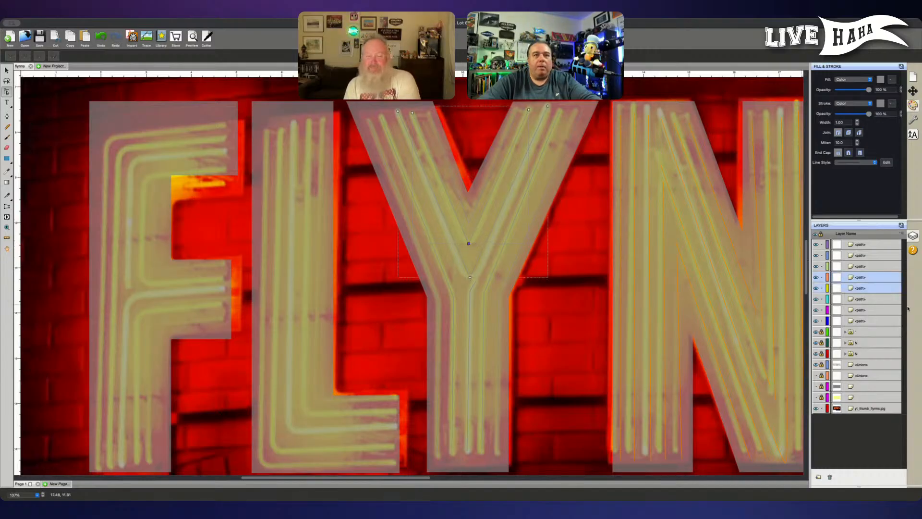
{"action": "left_click", "coordinate": [893, 280]}
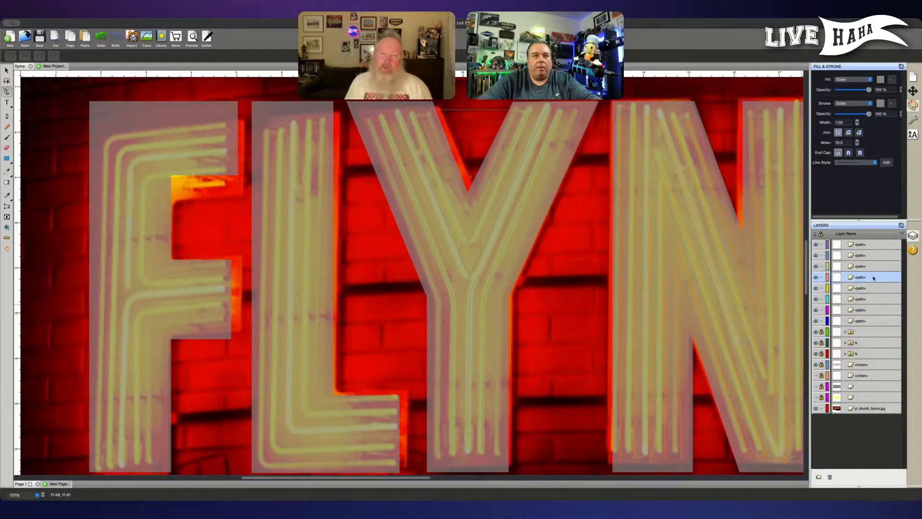
{"action": "left_click", "coordinate": [467, 249], "text": "shift"}
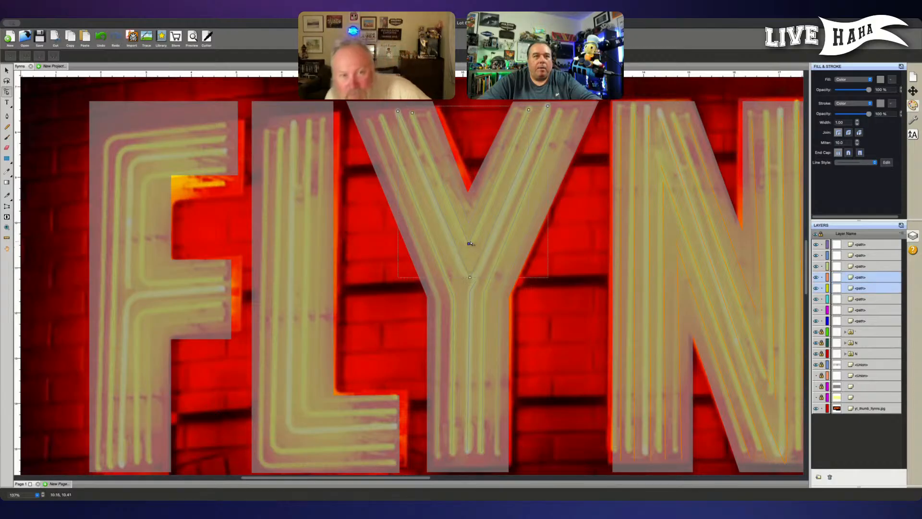
{"action": "left_click", "coordinate": [820, 288]}
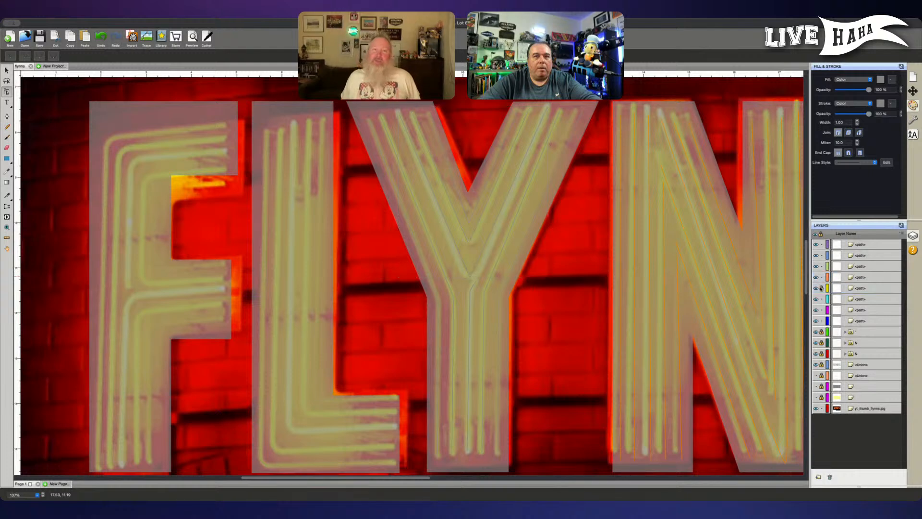
Step: Round the bottom node of the Y's middle V path and shorten its right curve handle toward the node
{"action": "left_click", "coordinate": [475, 239]}
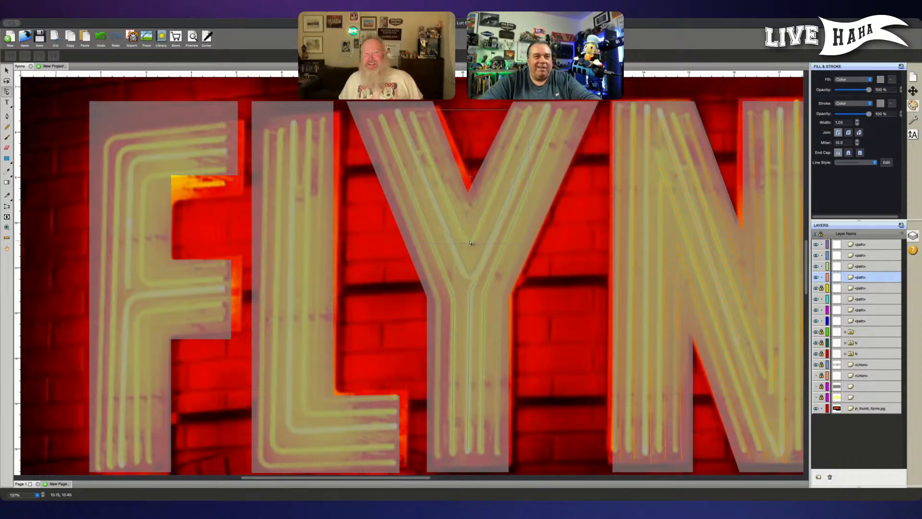
{"action": "left_click", "coordinate": [470, 244]}
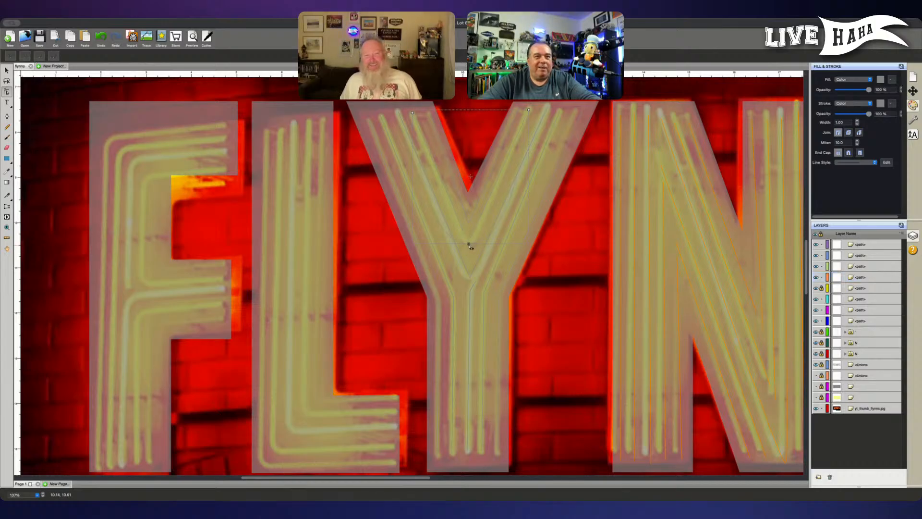
{"action": "mouse_move", "coordinate": [469, 244]}
{"action": "left_mouse_down"}
{"action": "mouse_move", "coordinate": [519, 245]}
{"action": "mouse_move", "coordinate": [481, 245]}
{"action": "left_mouse_up"}
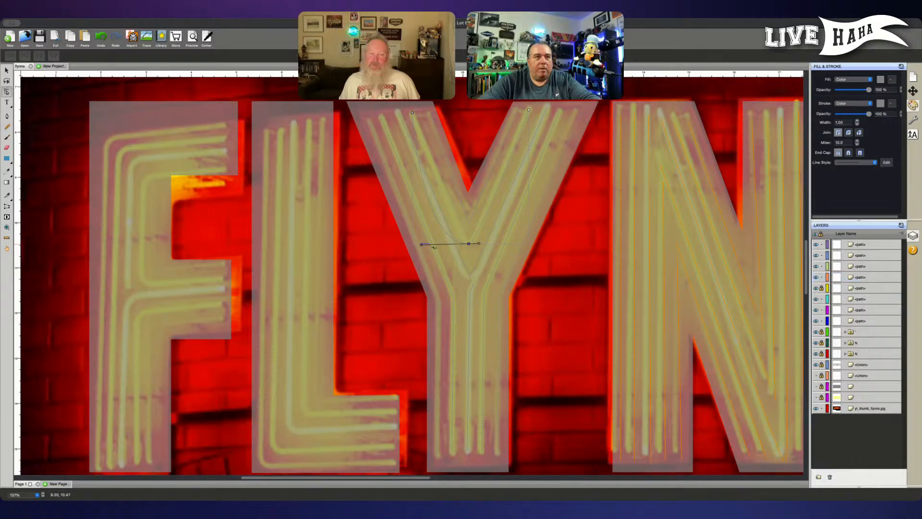
Step: Try to shorten the left curve handle at the bottom node of the Y's middle V path
{"action": "left_click", "coordinate": [420, 248]}
{"action": "left_click", "coordinate": [469, 243]}
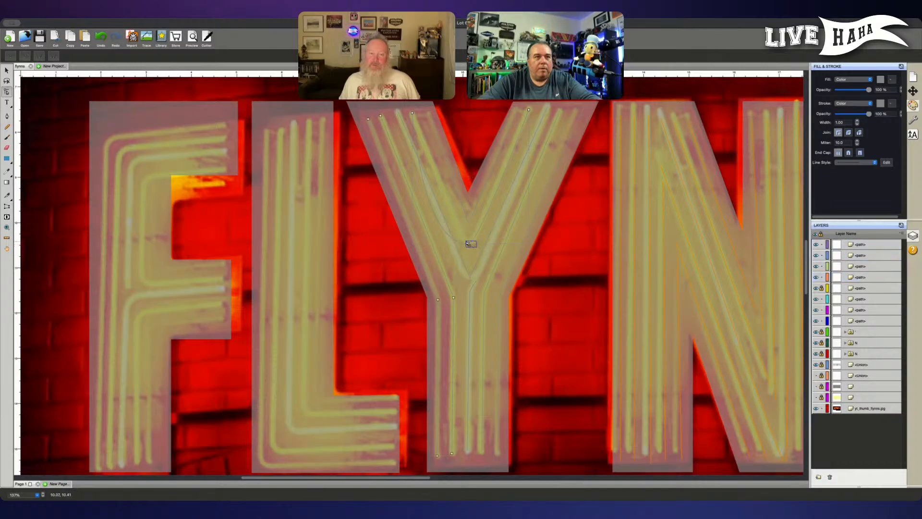
{"action": "left_click", "coordinate": [422, 246]}
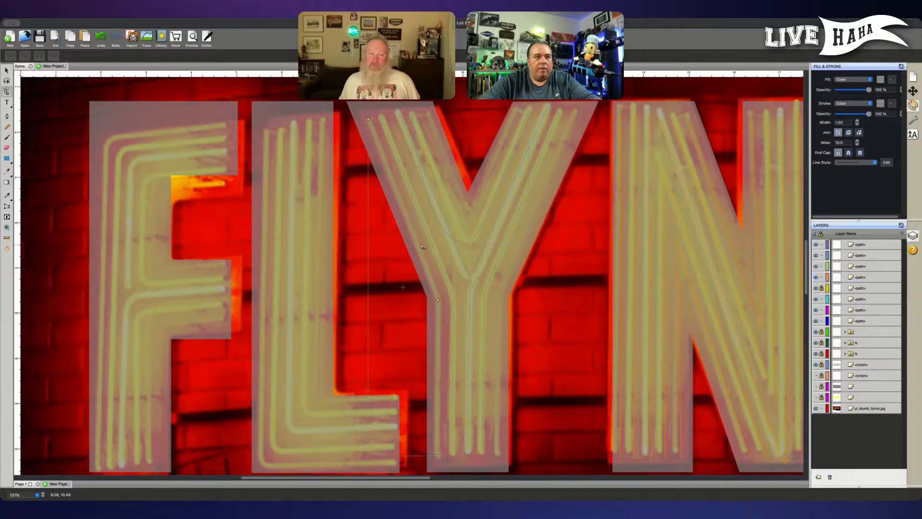
{"action": "left_click", "coordinate": [469, 244]}
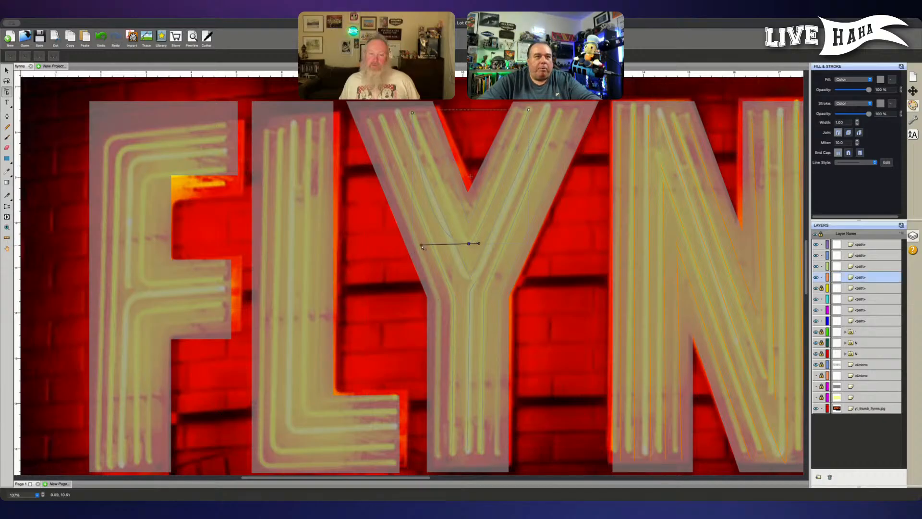
{"action": "left_click", "coordinate": [466, 249], "text": "shift"}
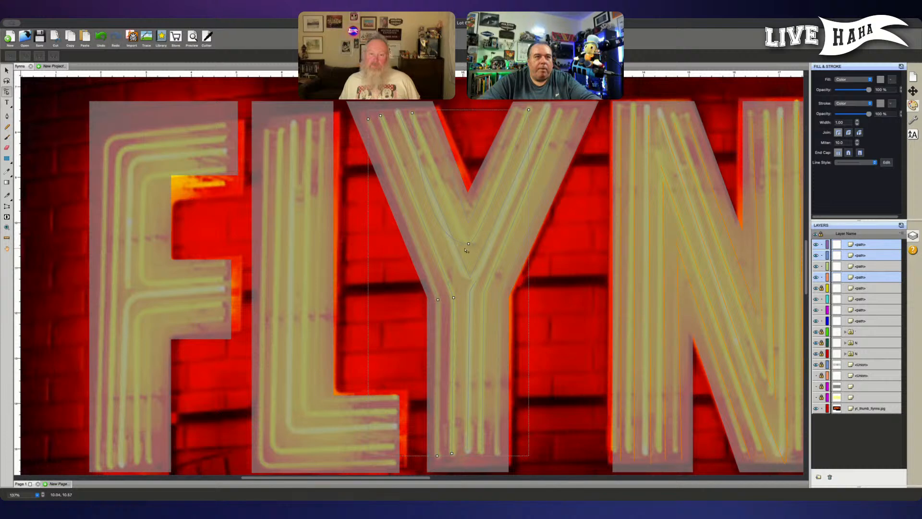
{"action": "left_click", "coordinate": [466, 247]}
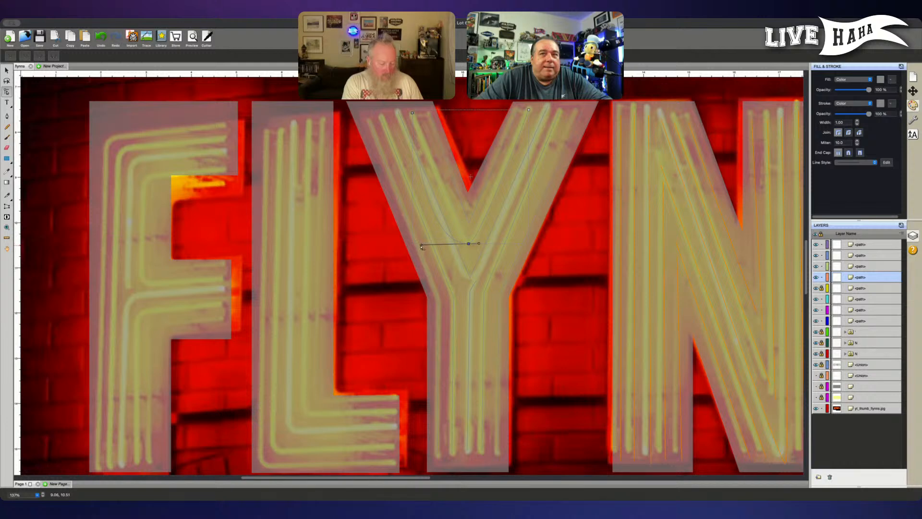
{"action": "left_click", "coordinate": [423, 246]}
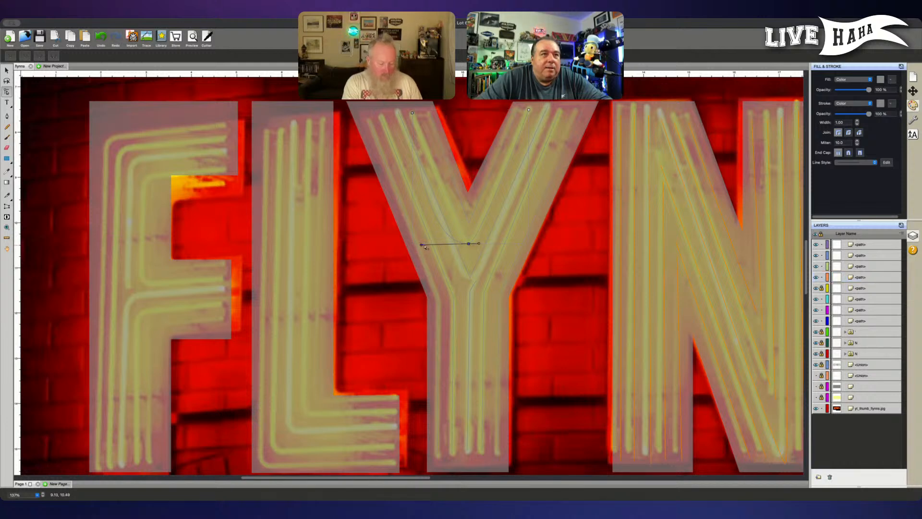
{"action": "left_click", "coordinate": [427, 248]}
{"action": "left_click_drag", "start_coordinate": [464, 233], "coordinate": [481, 251]}
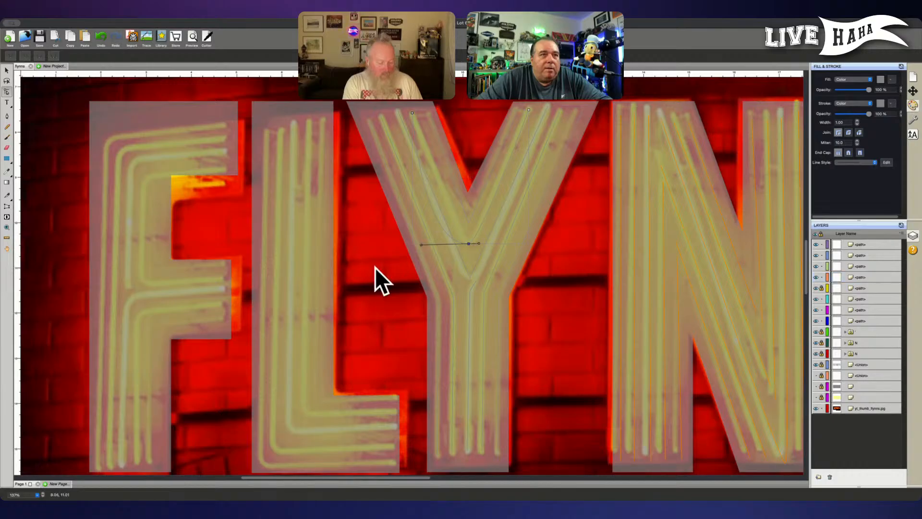
{"action": "left_click", "coordinate": [430, 250]}
{"action": "left_click", "coordinate": [469, 246], "text": "shift"}
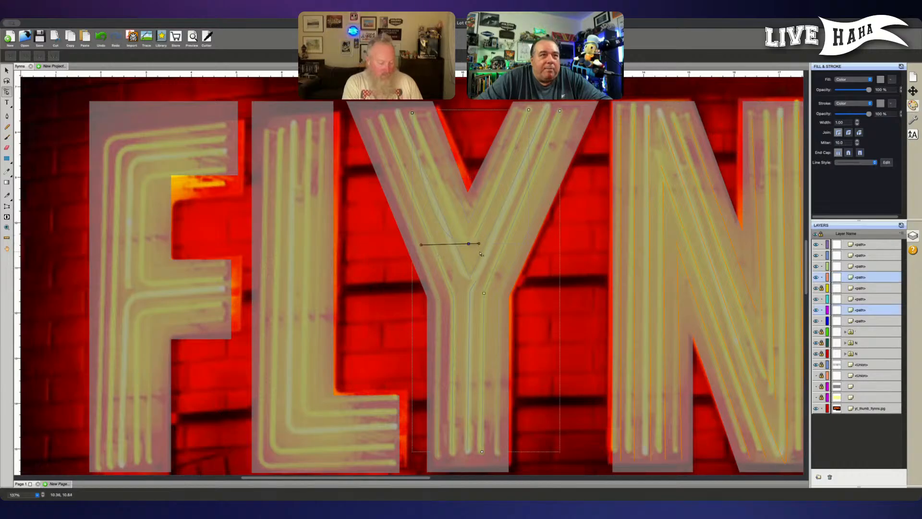
{"action": "left_click", "coordinate": [480, 244]}
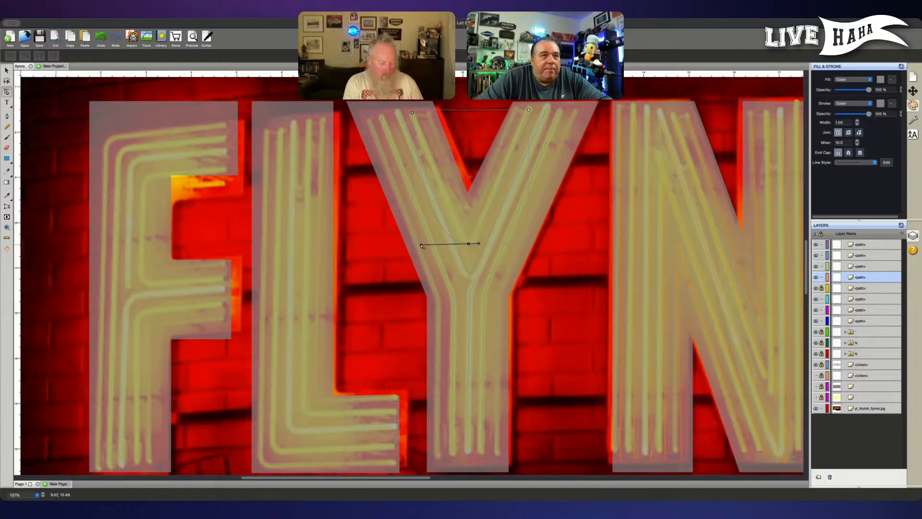
Step: Try again to grab the middle V path's left curve handle in a closer view of the Y's junction
{"action": "scroll", "coordinate": [421, 248], "scroll_direction": "up", "scroll_amount": 5}
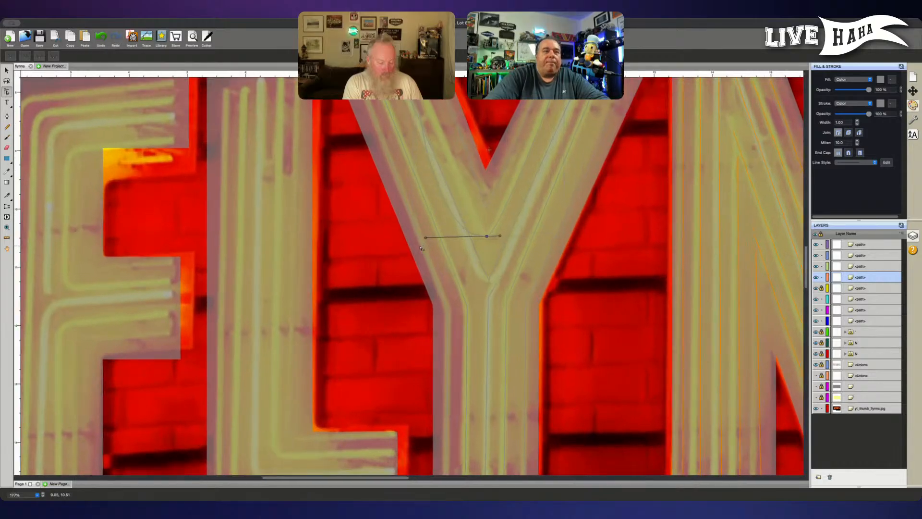
{"action": "scroll", "coordinate": [420, 248], "scroll_direction": "up", "scroll_amount": 1}
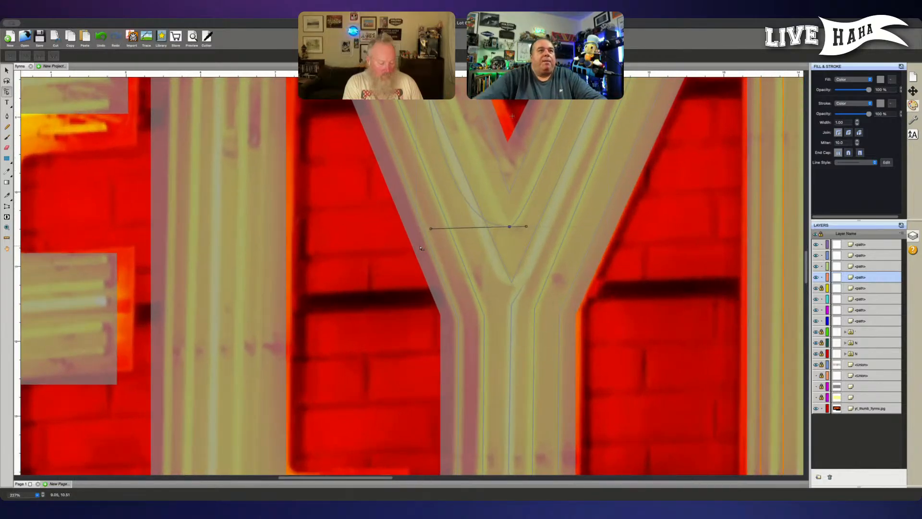
{"action": "left_click", "coordinate": [436, 225]}
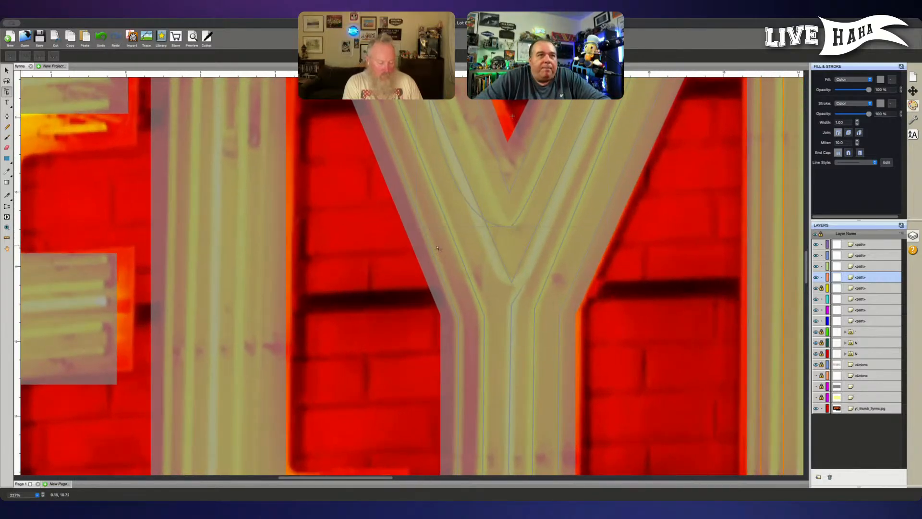
{"action": "left_click", "coordinate": [509, 226]}
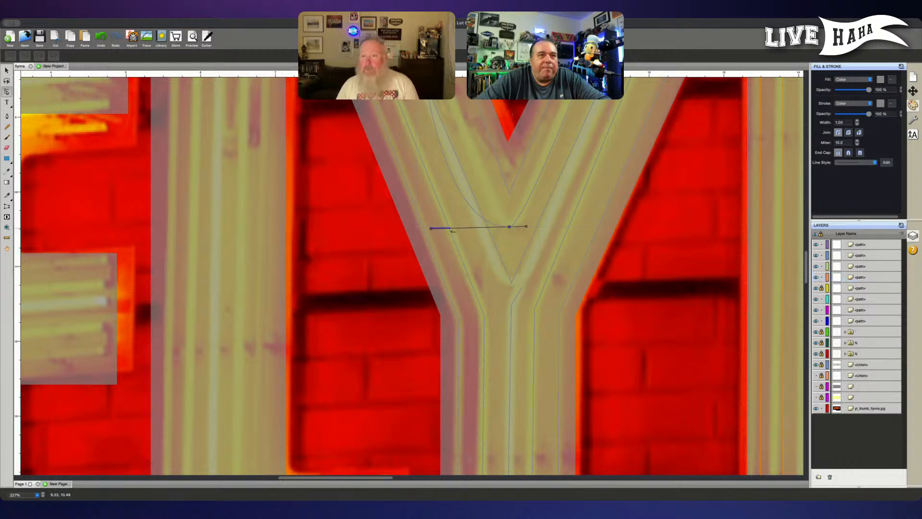
{"action": "left_click", "coordinate": [451, 230]}
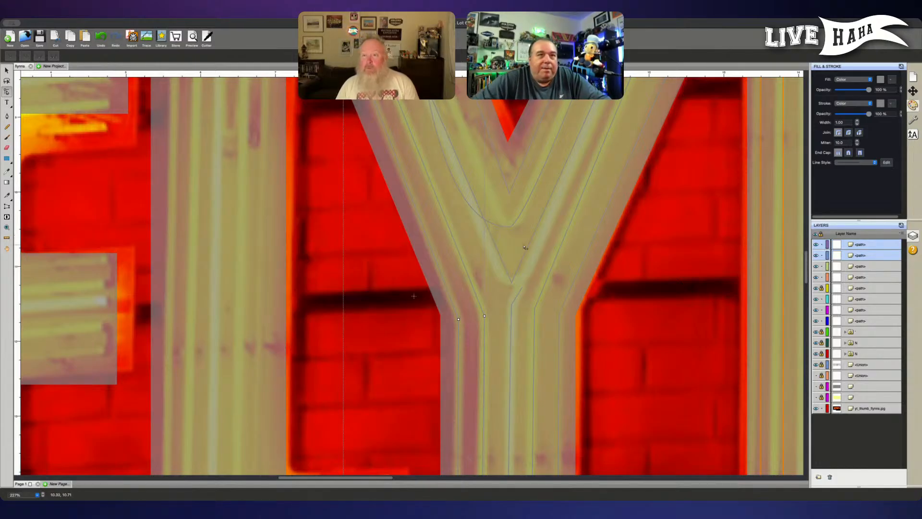
{"action": "left_click", "coordinate": [510, 226]}
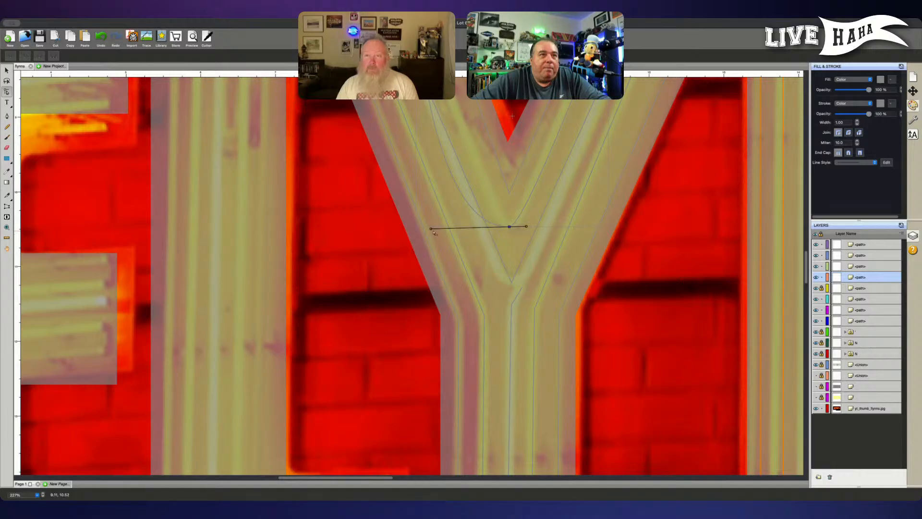
{"action": "left_click", "coordinate": [517, 236], "text": "shift"}
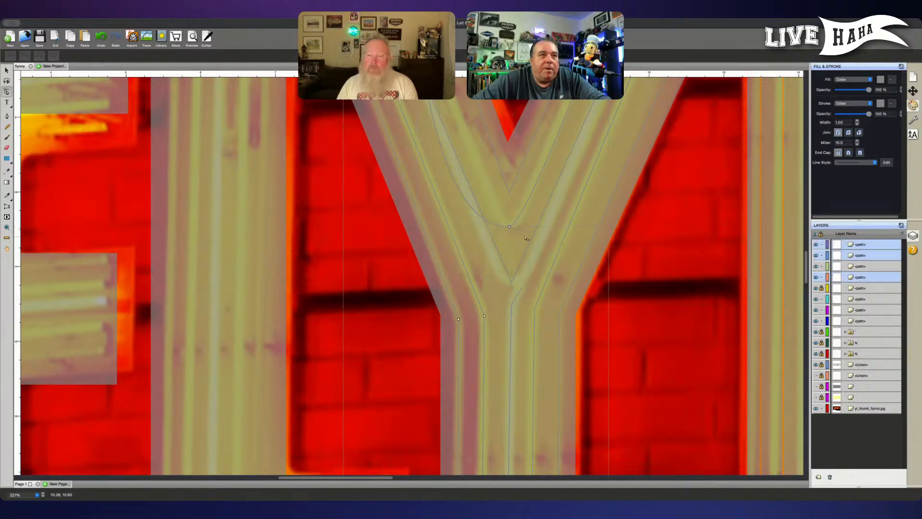
{"action": "left_click", "coordinate": [509, 226]}
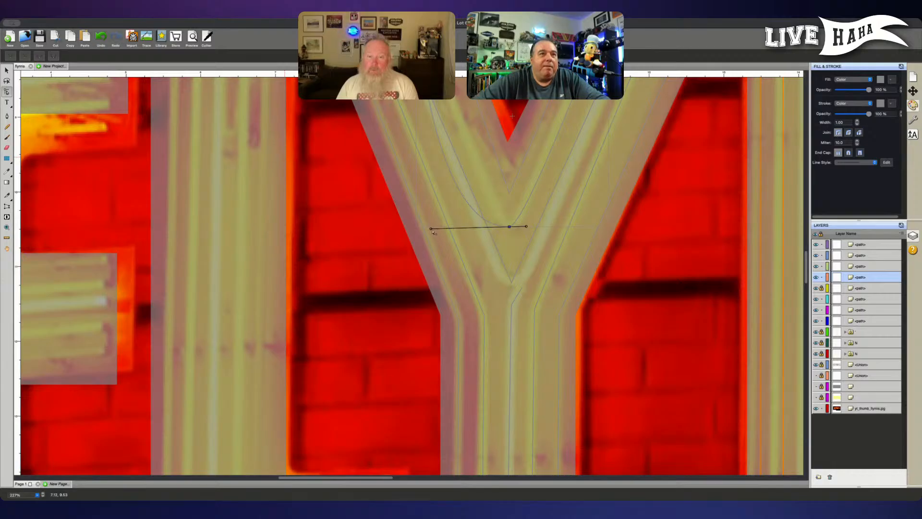
Step: Undo the last handle change on the middle V path and pull its right curve handle in close to the bottom node
{"action": "key", "text": "super+z"}
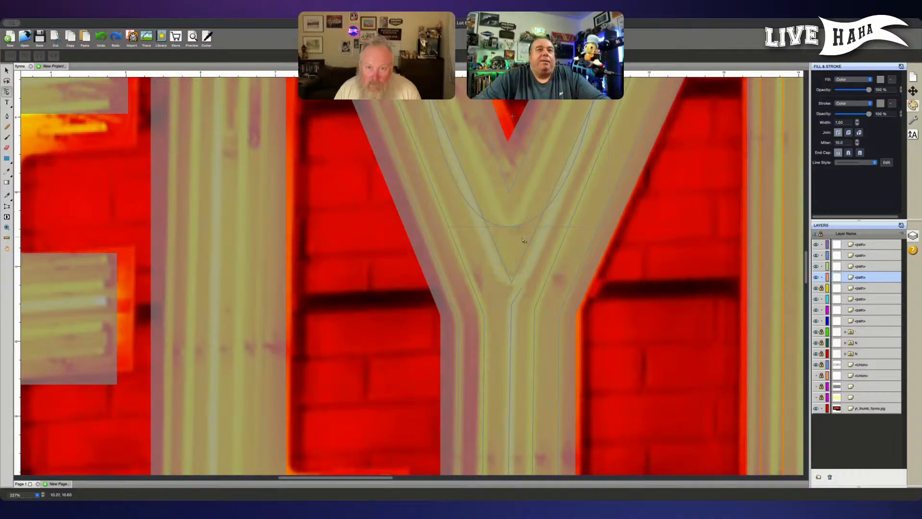
{"action": "left_click", "coordinate": [509, 226]}
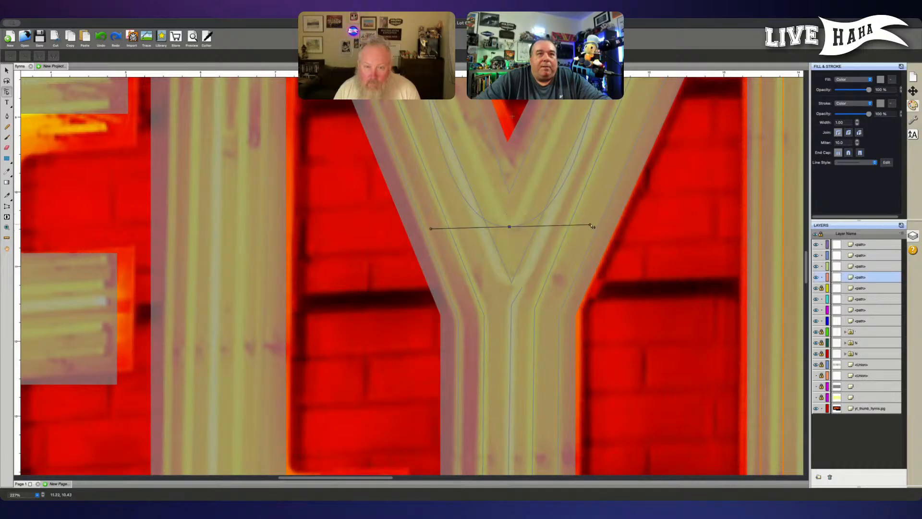
{"action": "left_click_drag", "start_coordinate": [592, 225], "coordinate": [521, 227]}
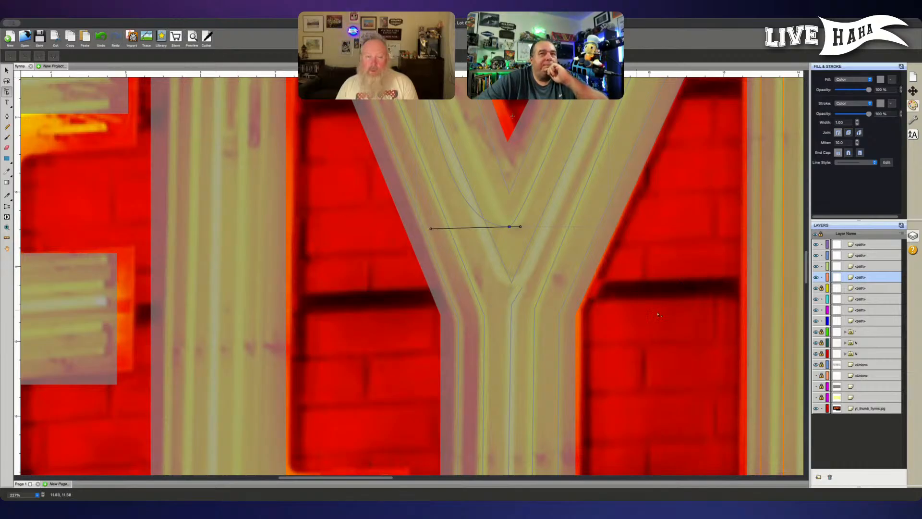
Step: Move the middle V path to the top of the layer stack and shorten its left curve handle to match the right one
{"action": "left_click_drag", "start_coordinate": [880, 279], "coordinate": [864, 243]}
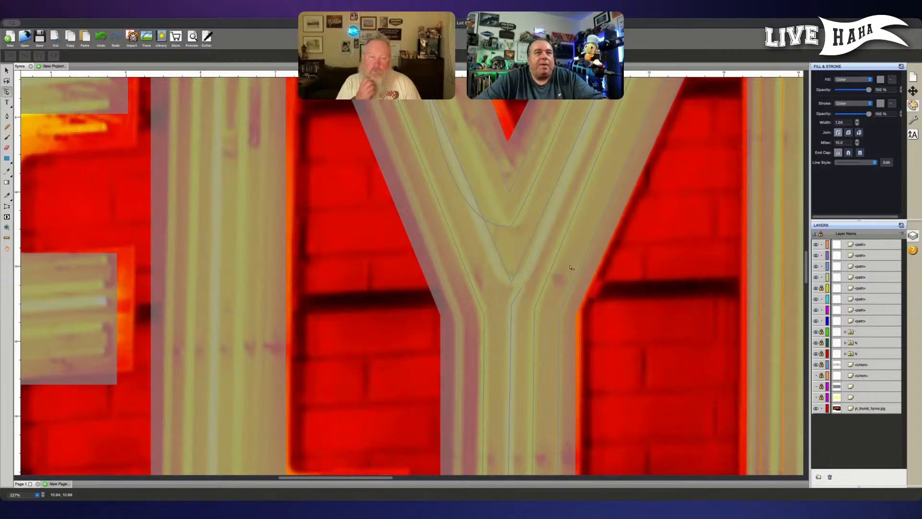
{"action": "left_click", "coordinate": [511, 224]}
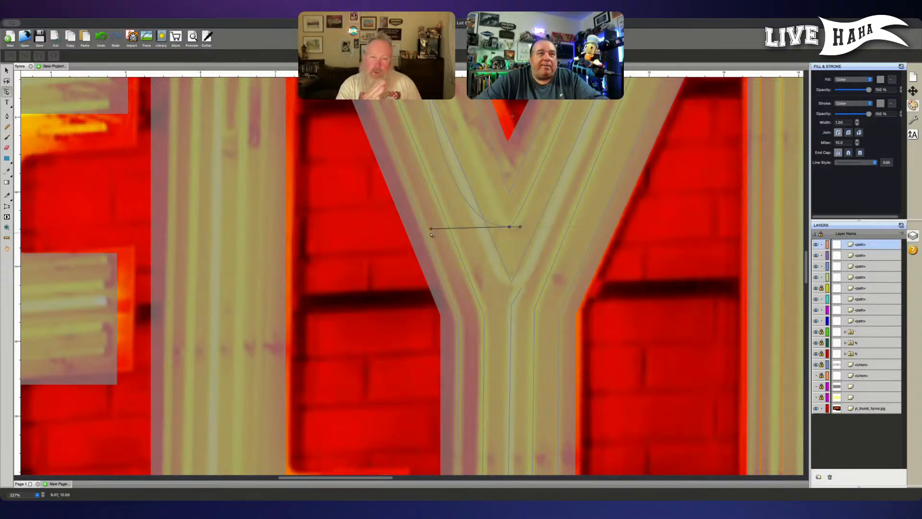
{"action": "left_click_drag", "start_coordinate": [431, 231], "coordinate": [501, 230]}
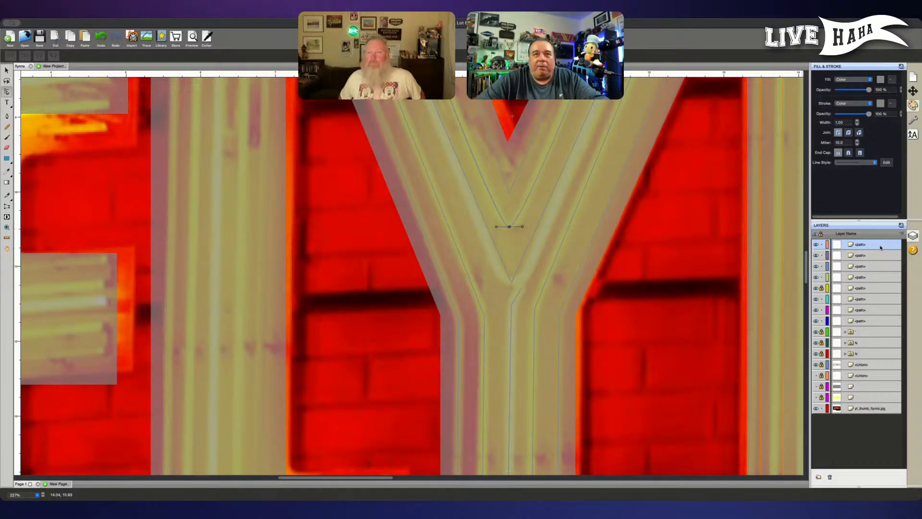
Step: Unlock the Y's outer V path, convert its bottom node to a curve and move the path to the top of the layer stack
{"action": "left_click", "coordinate": [869, 266]}
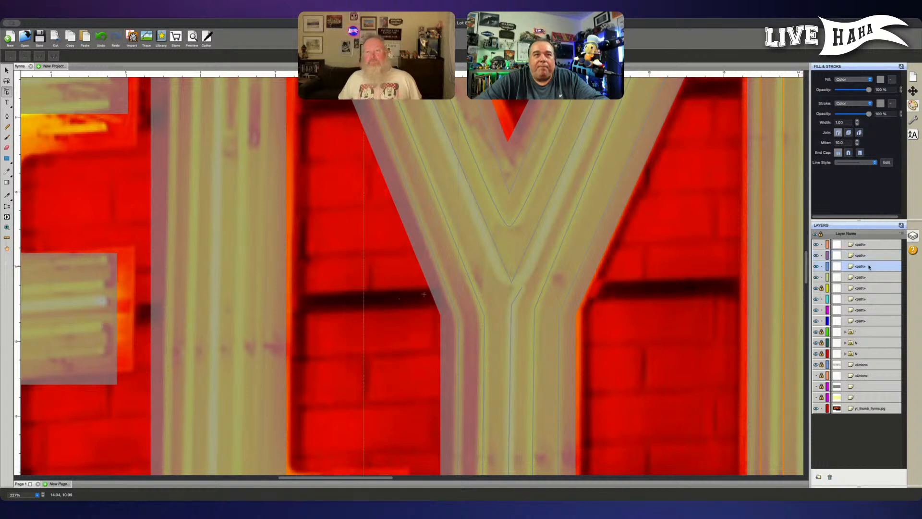
{"action": "left_click", "coordinate": [858, 291]}
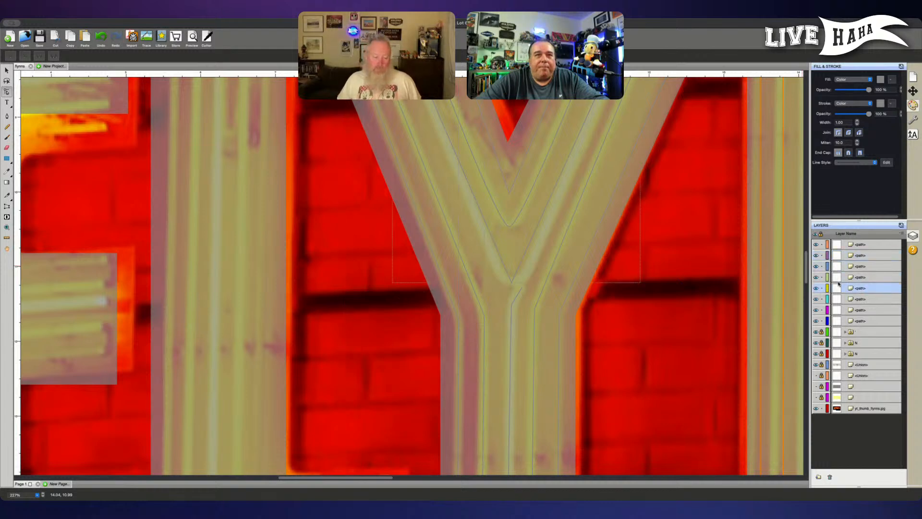
{"action": "double_click", "coordinate": [510, 286]}
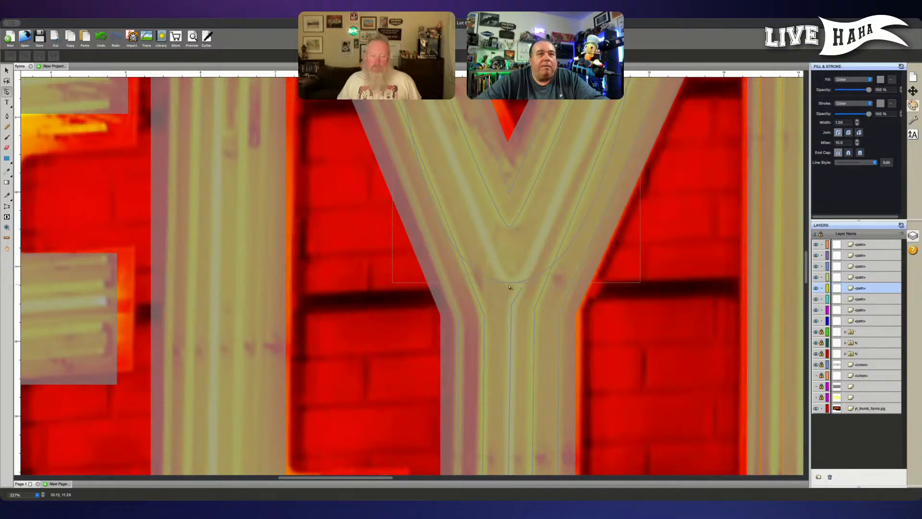
{"action": "left_click", "coordinate": [512, 282]}
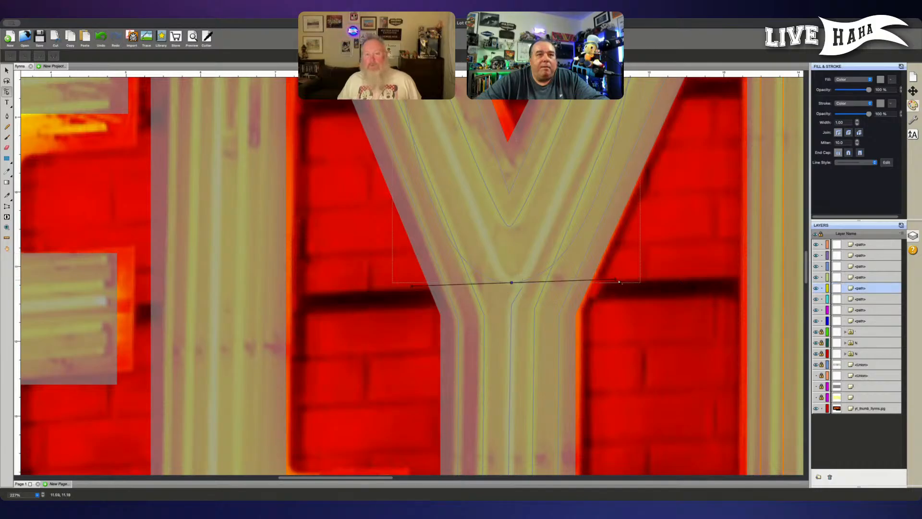
{"action": "left_click_drag", "start_coordinate": [865, 288], "coordinate": [865, 246]}
Step: Shorten both curve handles of the outer V path's bottom node evenly so the bend follows the neon tube
{"action": "left_click", "coordinate": [511, 283]}
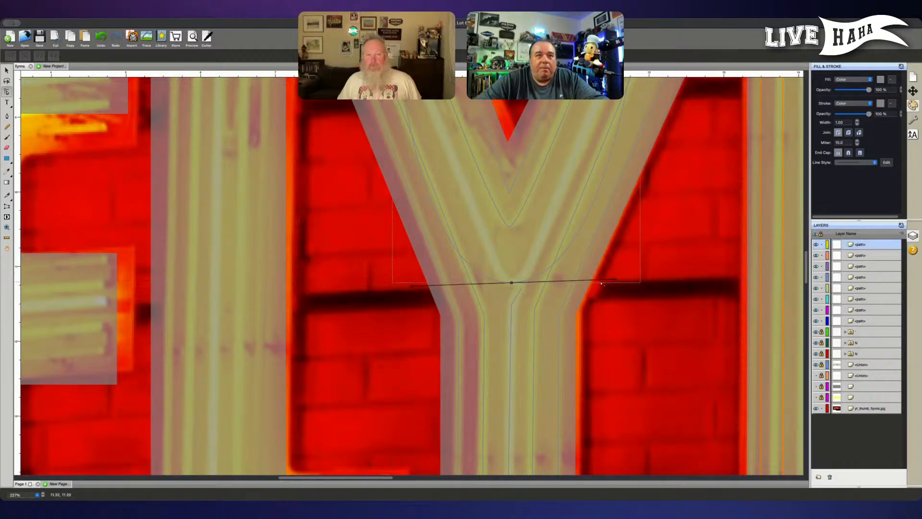
{"action": "left_click_drag", "start_coordinate": [617, 281], "coordinate": [548, 283]}
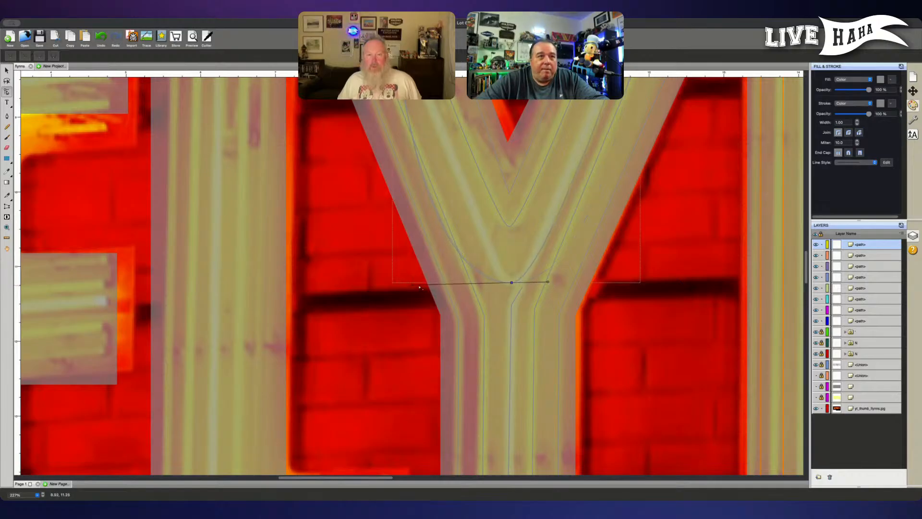
{"action": "left_click_drag", "start_coordinate": [413, 286], "coordinate": [476, 284]}
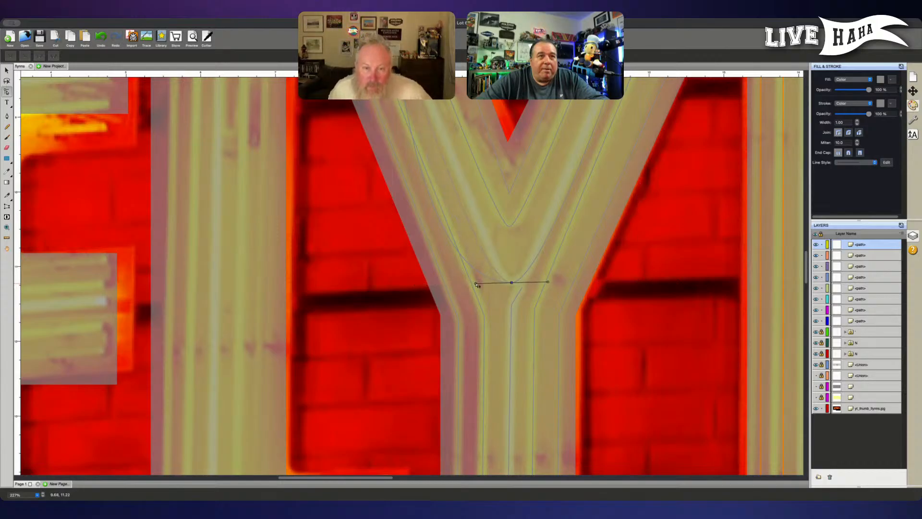
{"action": "scroll", "coordinate": [553, 294], "scroll_direction": "up", "scroll_amount": 5}
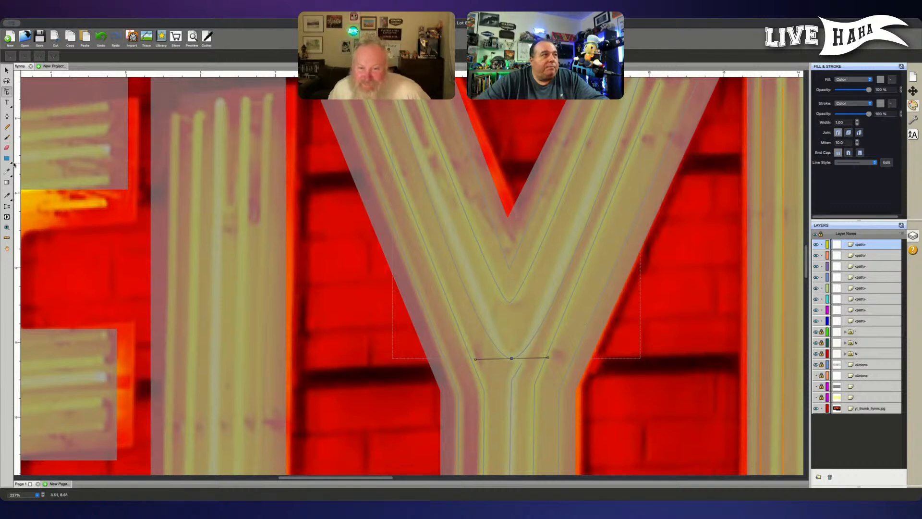
{"action": "left_click", "coordinate": [7, 115]}
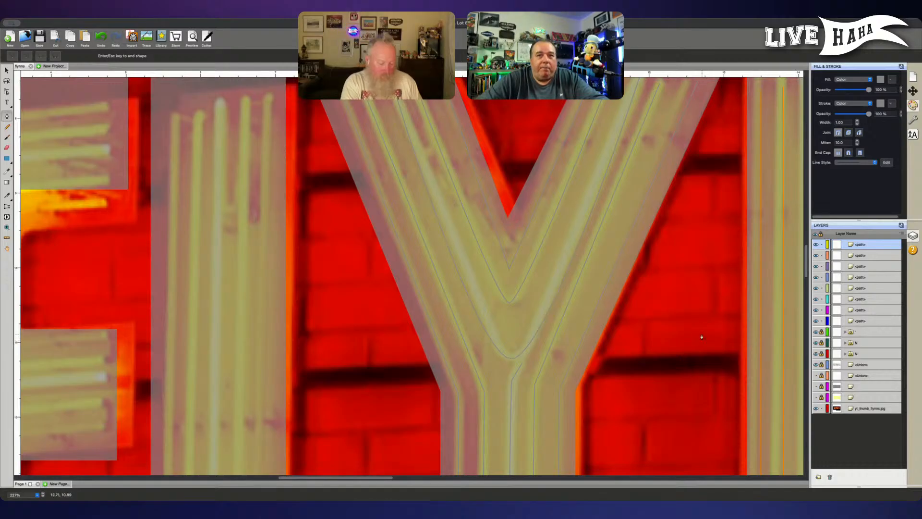
{"action": "key", "text": "super+z"}
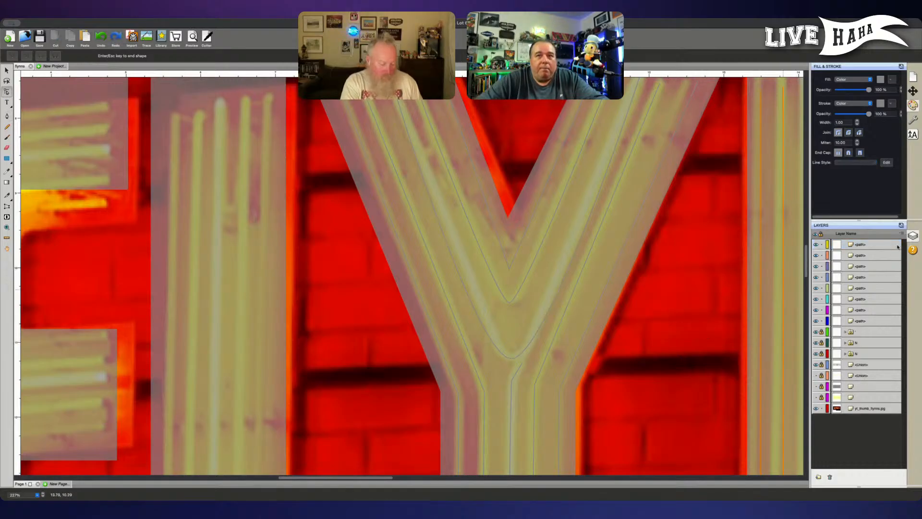
{"action": "left_click", "coordinate": [871, 245]}
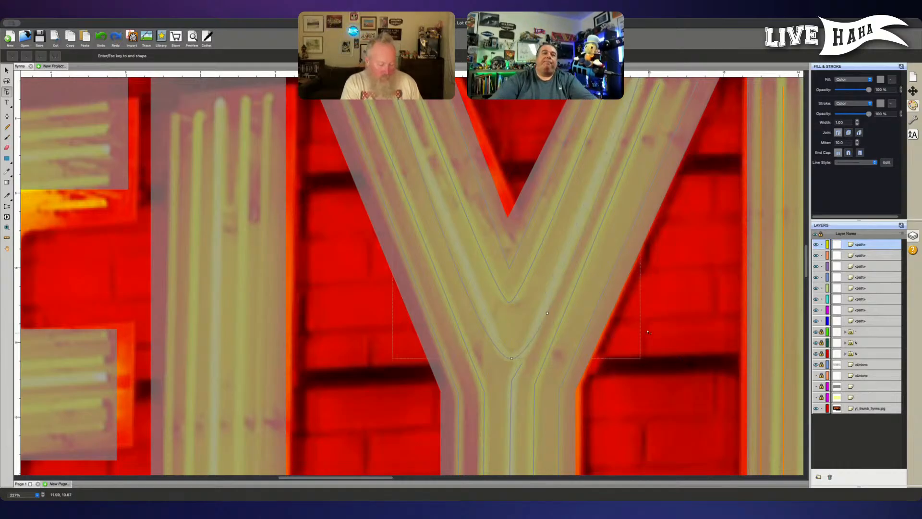
{"action": "key", "text": "super+z"}
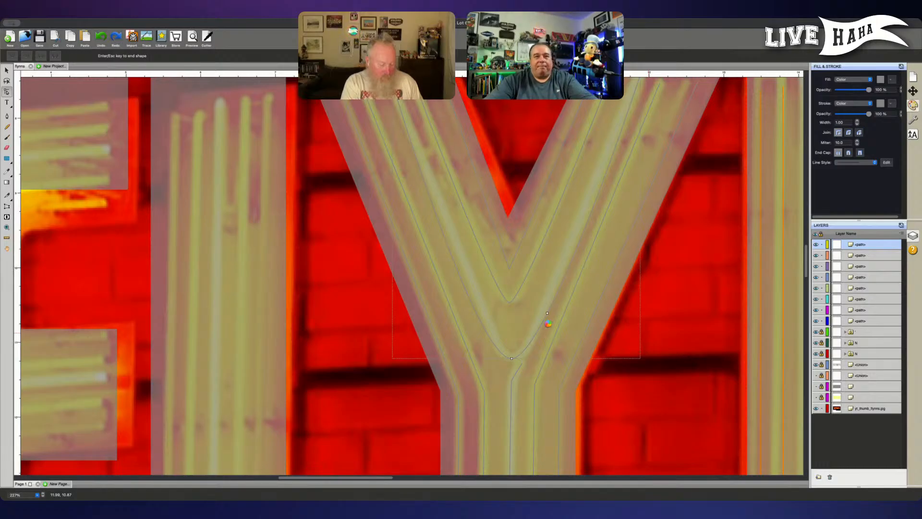
{"action": "key", "text": "super+z"}
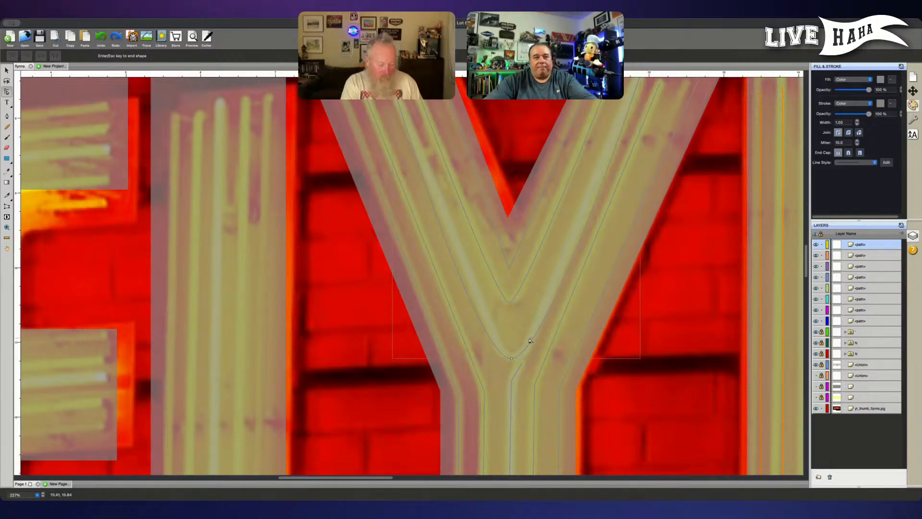
{"action": "key", "text": "Escape"}
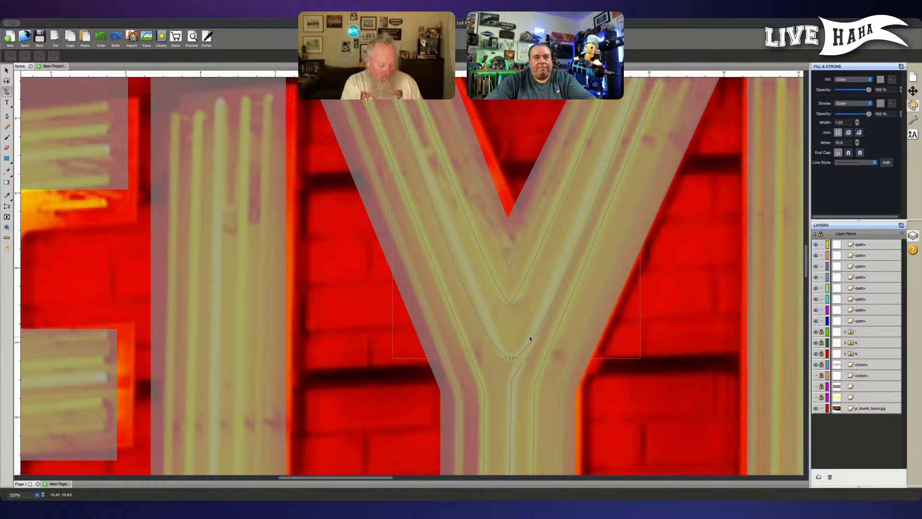
Step: Add a node to the Y's outer V path on its right arm, just above the bottom bend
{"action": "left_click", "coordinate": [7, 116]}
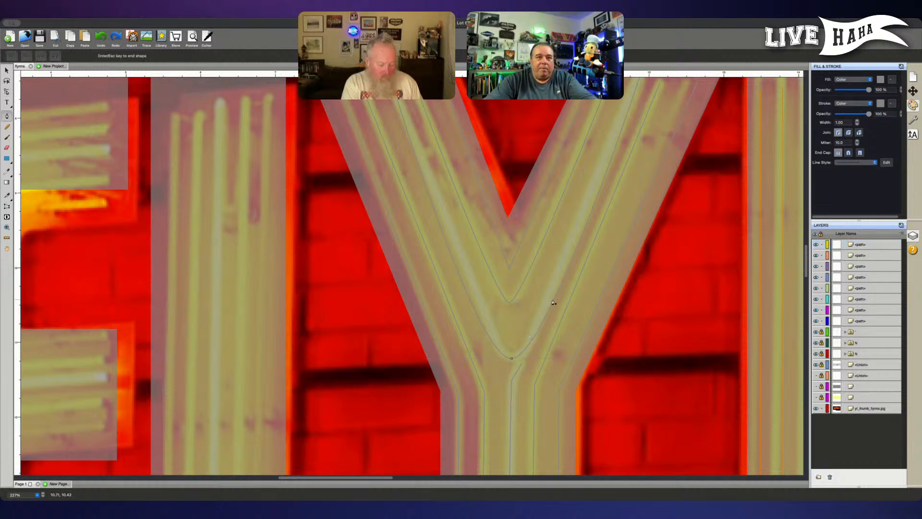
{"action": "left_click", "coordinate": [553, 303]}
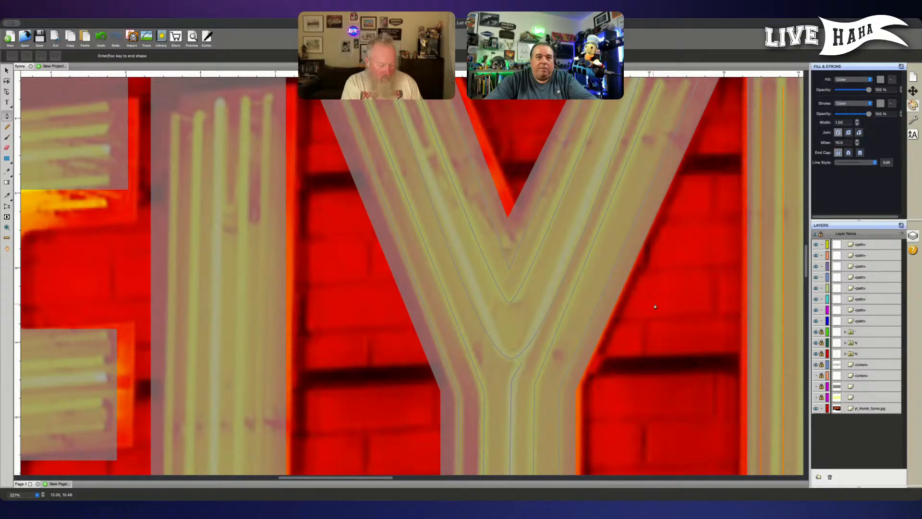
{"action": "left_click", "coordinate": [560, 310]}
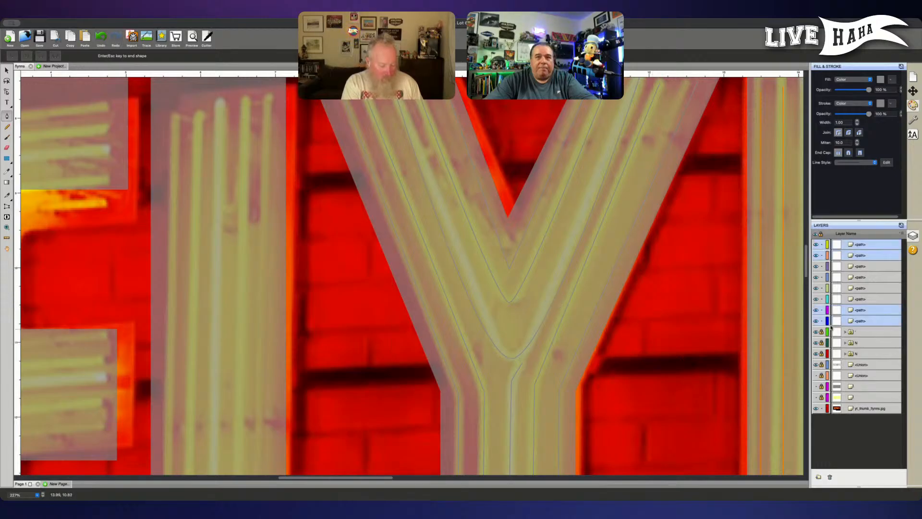
Step: Lock the second path from the top of the layer stack and the two lowest ungrouped paths
{"action": "left_click", "coordinate": [822, 321]}
{"action": "left_click", "coordinate": [821, 310]}
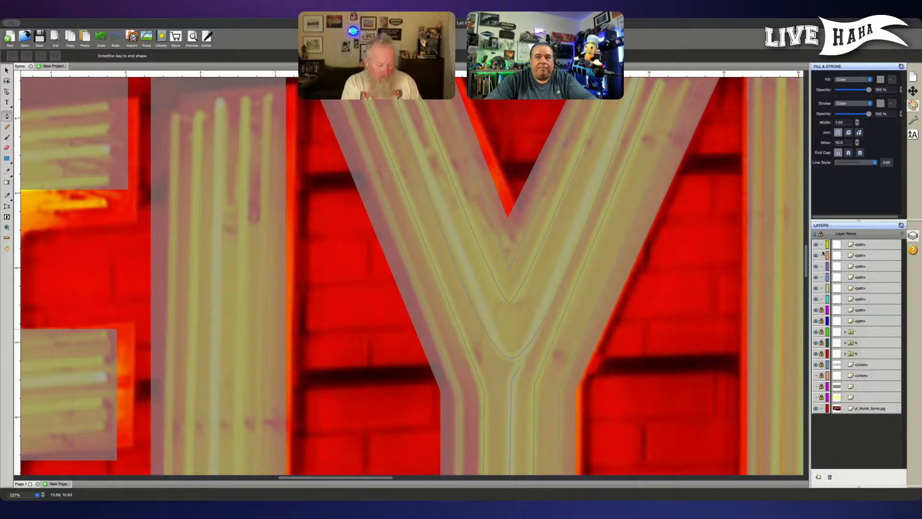
{"action": "left_click", "coordinate": [822, 255]}
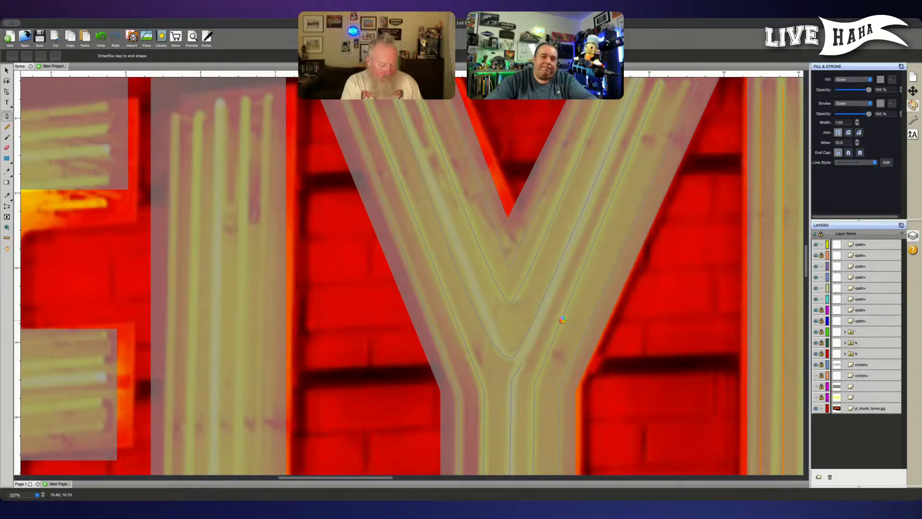
Step: Delete the surplus node on the outer V path's right arm between the bottom node and the upper arm node
{"action": "key", "text": "super+z"}
{"action": "key", "text": "super+shift+z"}
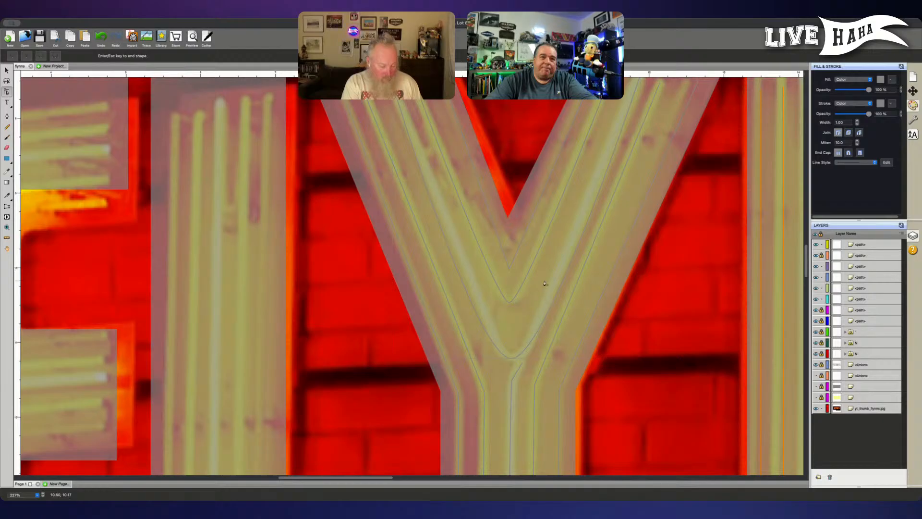
{"action": "key", "text": "super+z"}
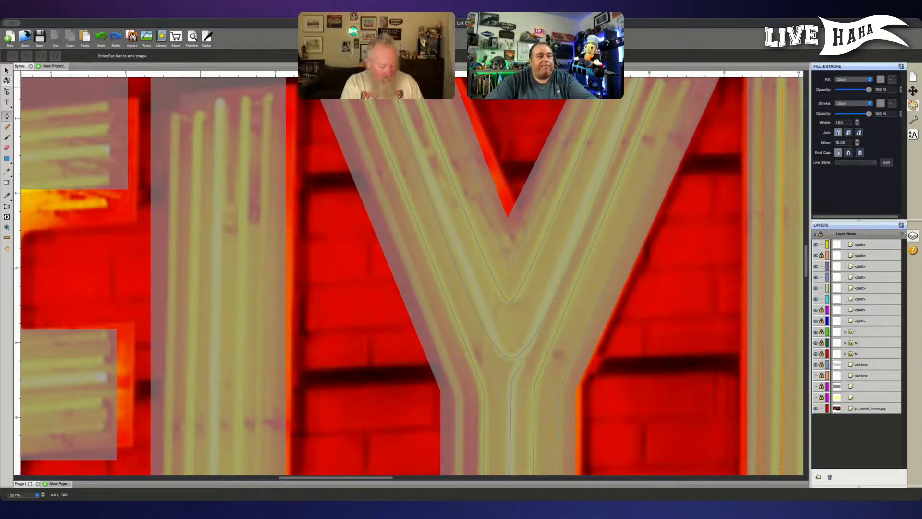
{"action": "left_click", "coordinate": [7, 92]}
{"action": "left_click", "coordinate": [547, 314]}
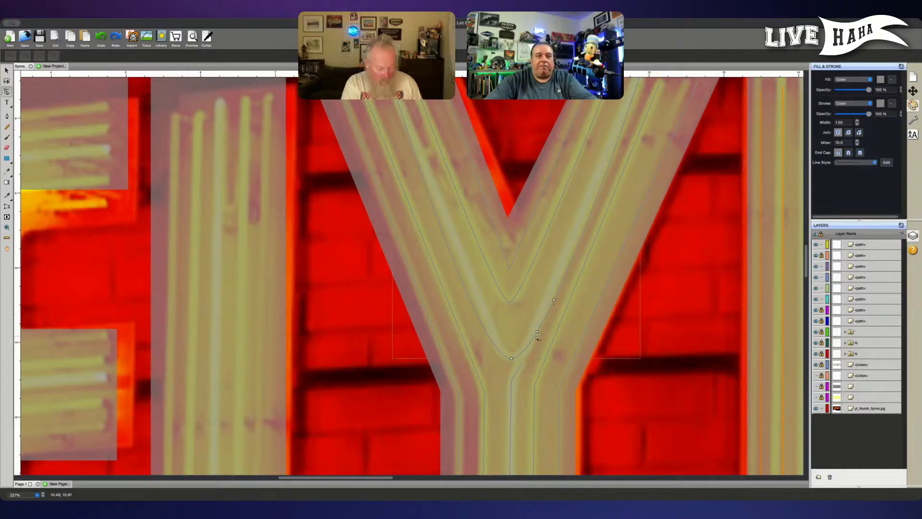
{"action": "right_click", "coordinate": [536, 332]}
{"action": "left_click", "coordinate": [535, 335]}
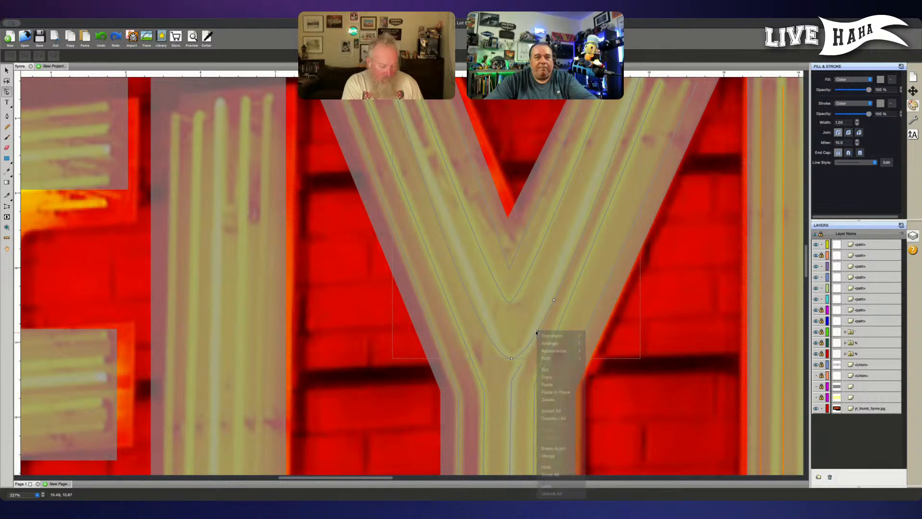
{"action": "left_click", "coordinate": [537, 332]}
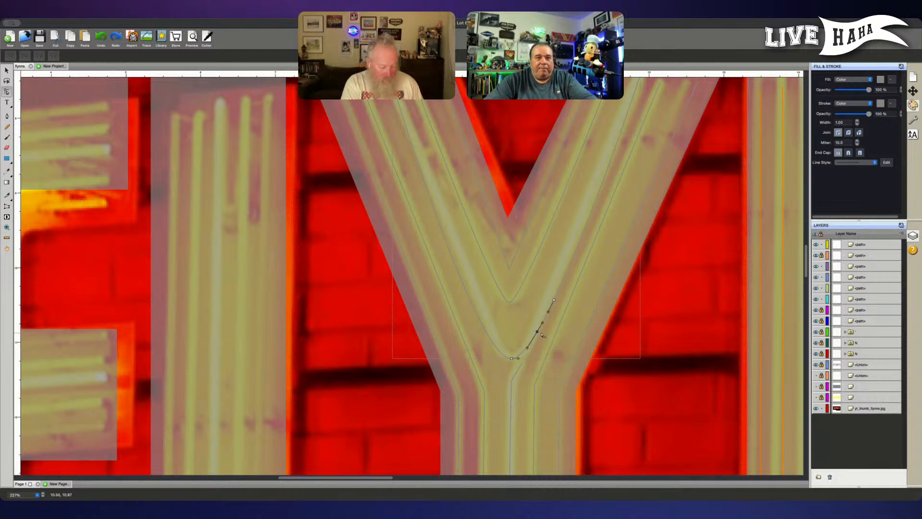
{"action": "right_click", "coordinate": [537, 332]}
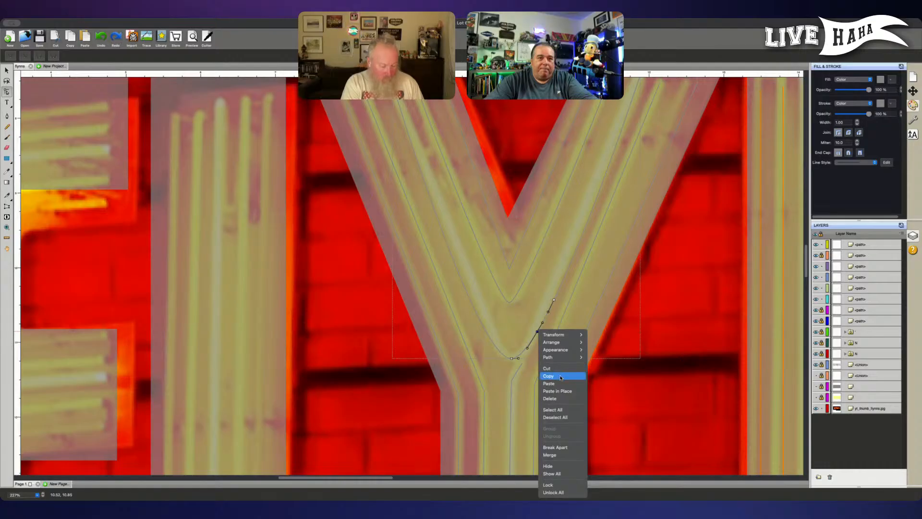
{"action": "left_click", "coordinate": [524, 335]}
{"action": "left_click_drag", "start_coordinate": [527, 329], "coordinate": [546, 343]}
{"action": "key", "text": "Delete"}
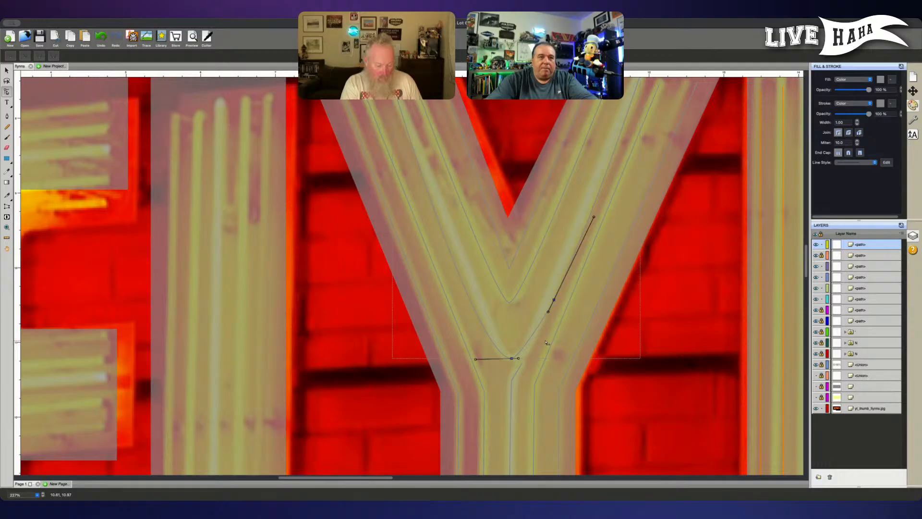
Step: Lengthen the bottom node's right handle, then shift the right-arm node and its upper handle inward onto the neon tube
{"action": "left_click_drag", "start_coordinate": [520, 360], "coordinate": [533, 362]}
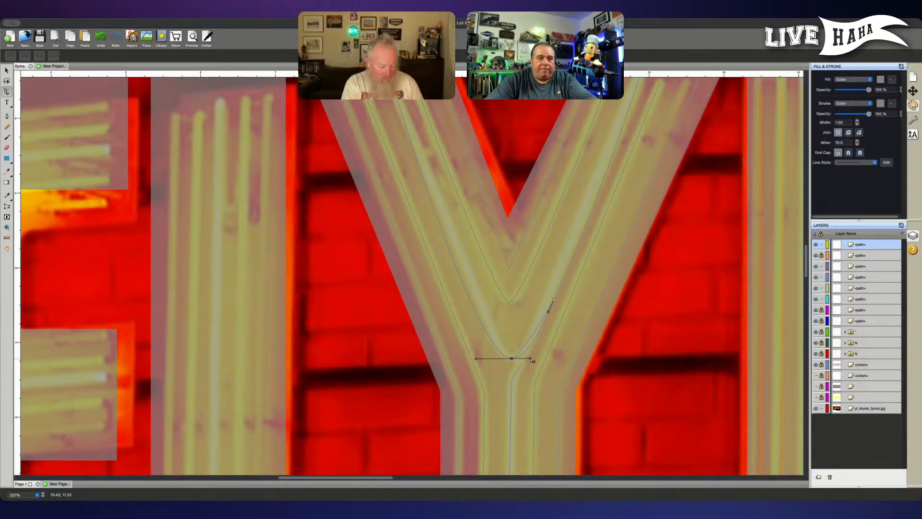
{"action": "left_click_drag", "start_coordinate": [554, 300], "coordinate": [551, 297]}
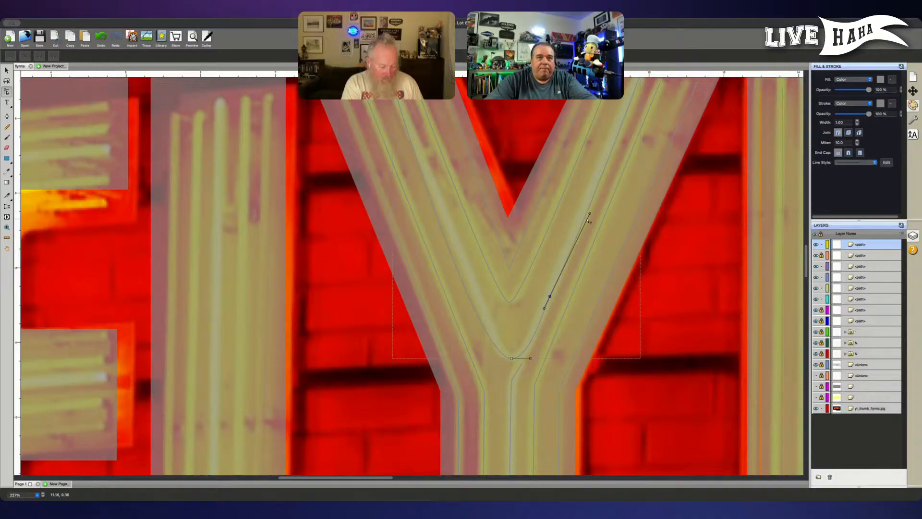
{"action": "left_click_drag", "start_coordinate": [590, 215], "coordinate": [588, 211]}
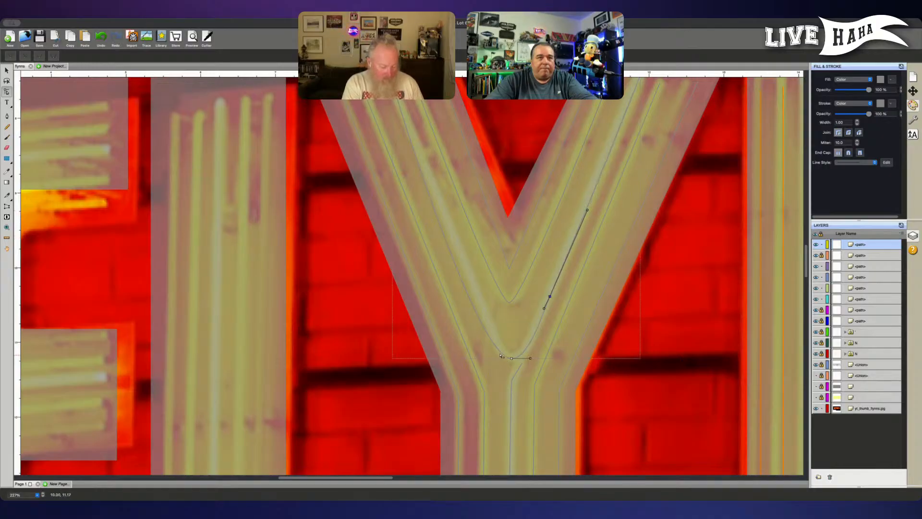
Step: Add a matching node to the outer V path on its left arm, just above the bottom bend
{"action": "key", "text": "p"}
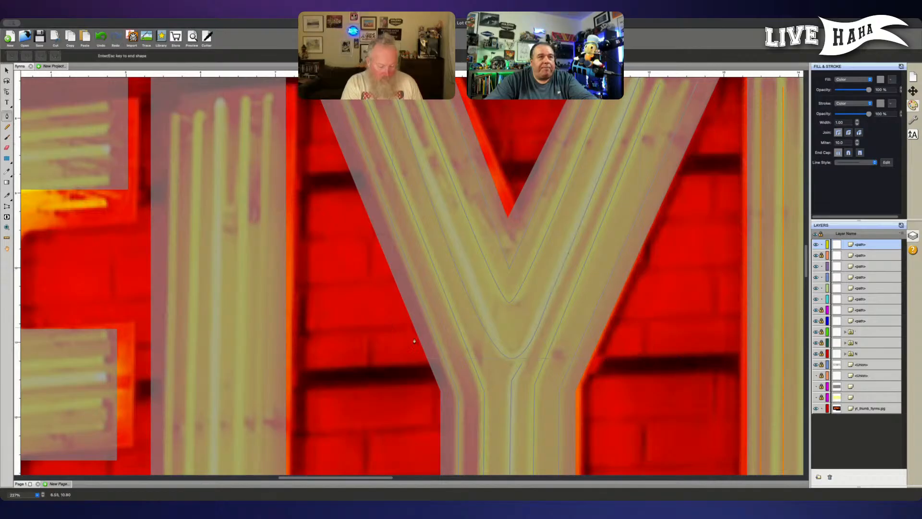
{"action": "left_click", "coordinate": [470, 300]}
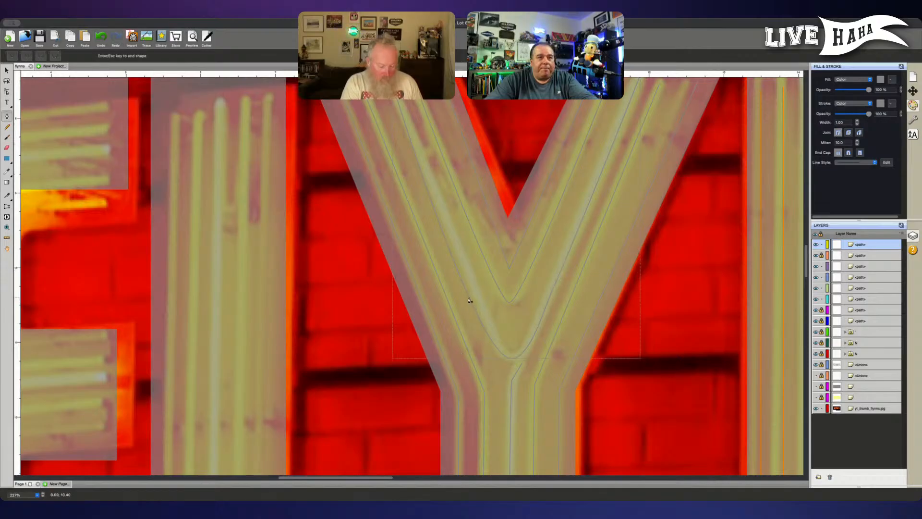
{"action": "key", "text": "Escape"}
Step: Nudge the outer V path's left-arm node to the right until the line sits on the neon tube
{"action": "left_click", "coordinate": [470, 298]}
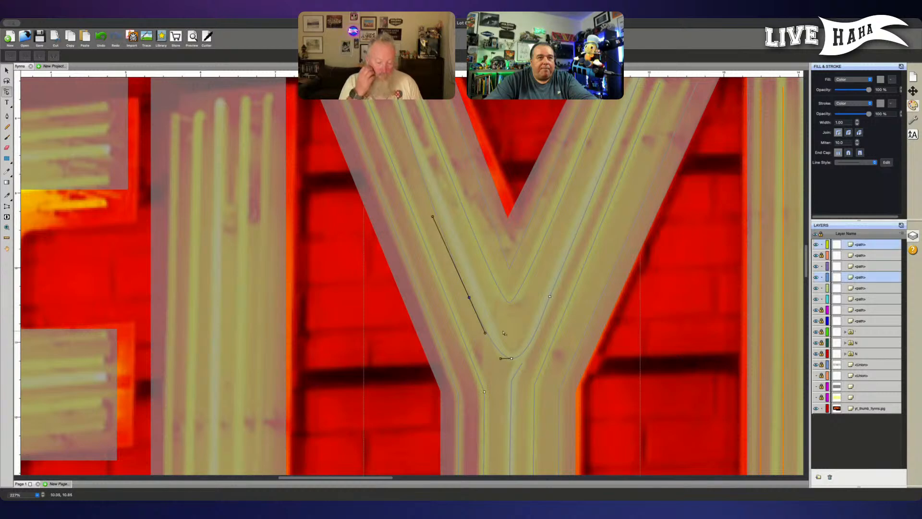
{"action": "key", "text": "Right"}
{"action": "key", "text": "Right"}
{"action": "key", "text": "Right"}
{"action": "key", "text": "Right"}
{"action": "key", "text": "Right"}
{"action": "key", "text": "Right"}
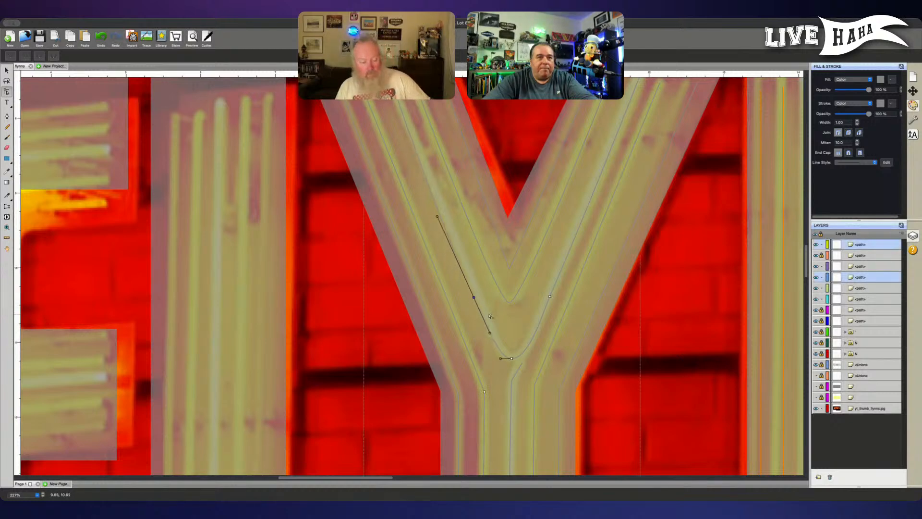
{"action": "key", "text": "Right"}
{"action": "key", "text": "Right"}
{"action": "key", "text": "Right"}
{"action": "key", "text": "Right"}
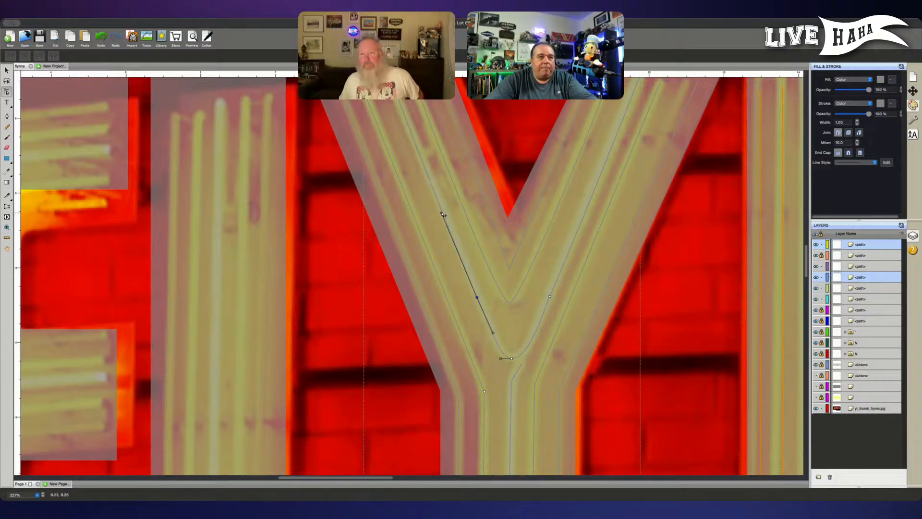
Step: Fine-tune the curve handles of the outer V path's bottom and right-arm nodes to round the bend, then deselect the path
{"action": "left_click_drag", "start_coordinate": [503, 361], "coordinate": [498, 359]}
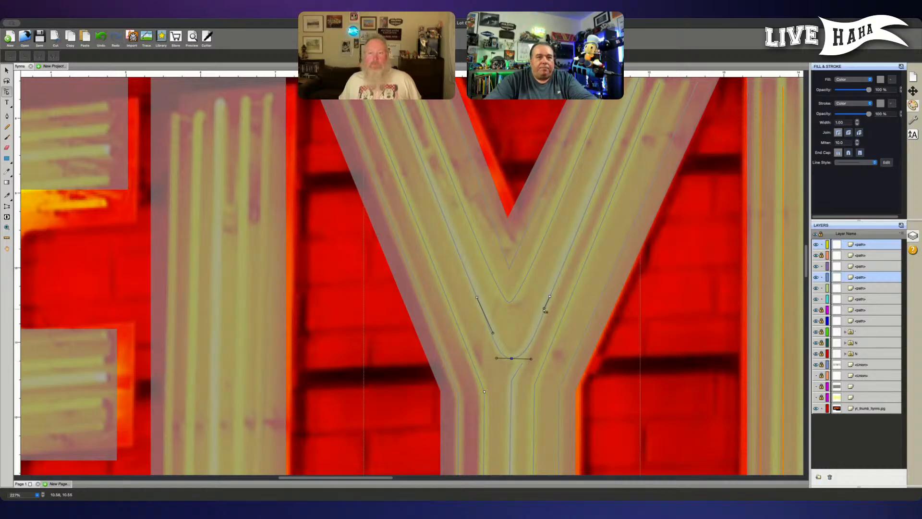
{"action": "left_click_drag", "start_coordinate": [544, 309], "coordinate": [545, 317]}
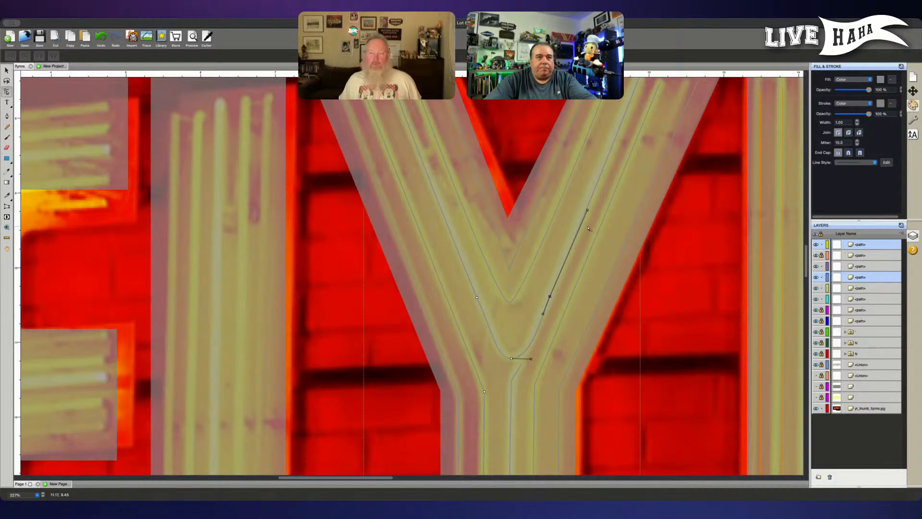
{"action": "left_click_drag", "start_coordinate": [588, 210], "coordinate": [587, 207]}
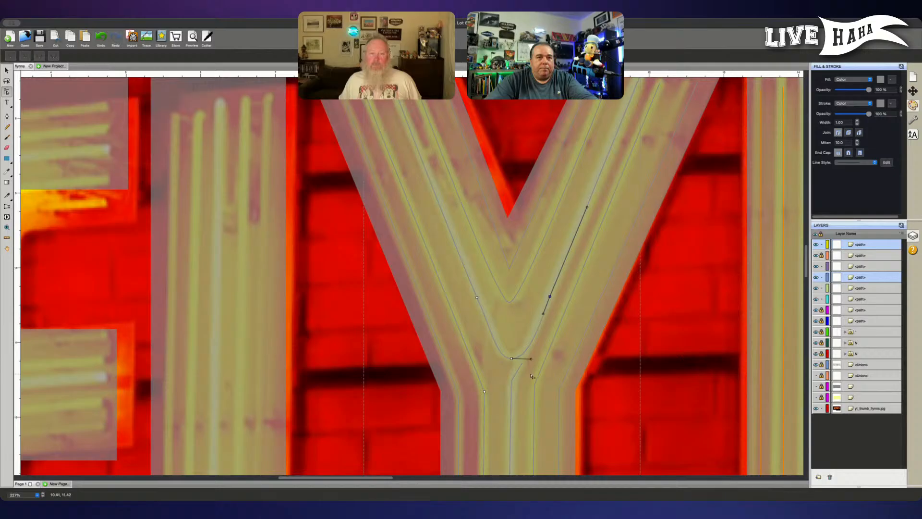
{"action": "left_click_drag", "start_coordinate": [530, 359], "coordinate": [529, 360]}
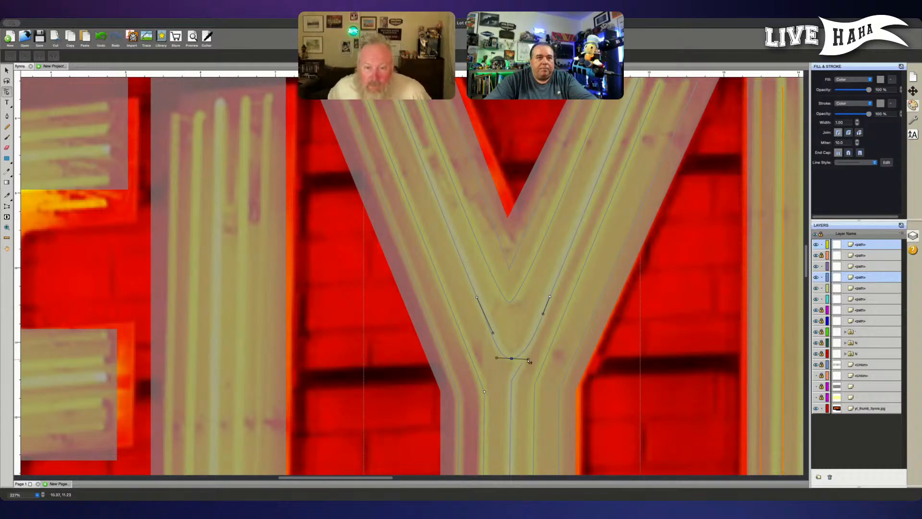
{"action": "left_click_drag", "start_coordinate": [528, 360], "coordinate": [529, 362]}
{"action": "left_click", "coordinate": [530, 361]}
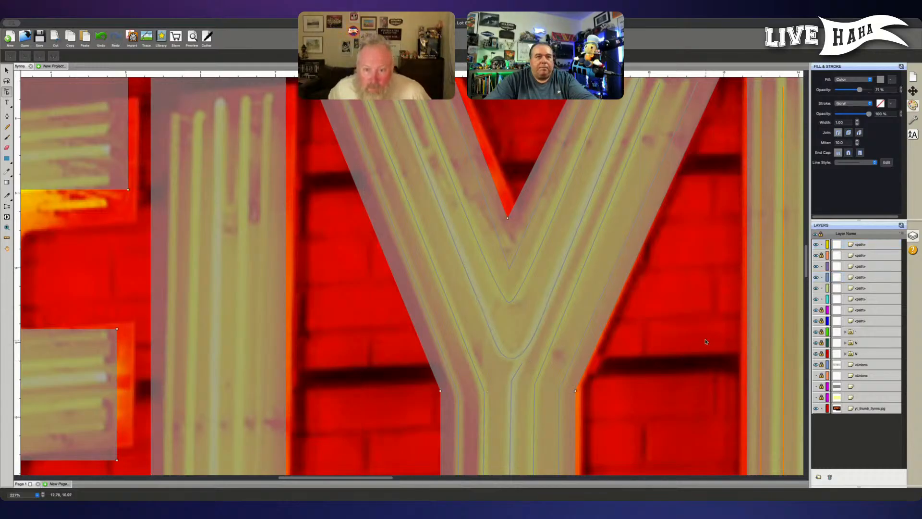
Step: Move the middle V path of the Y above the outer V path in the layer order and lock the outer V path
{"action": "scroll", "coordinate": [671, 344], "scroll_direction": "up", "scroll_amount": 5}
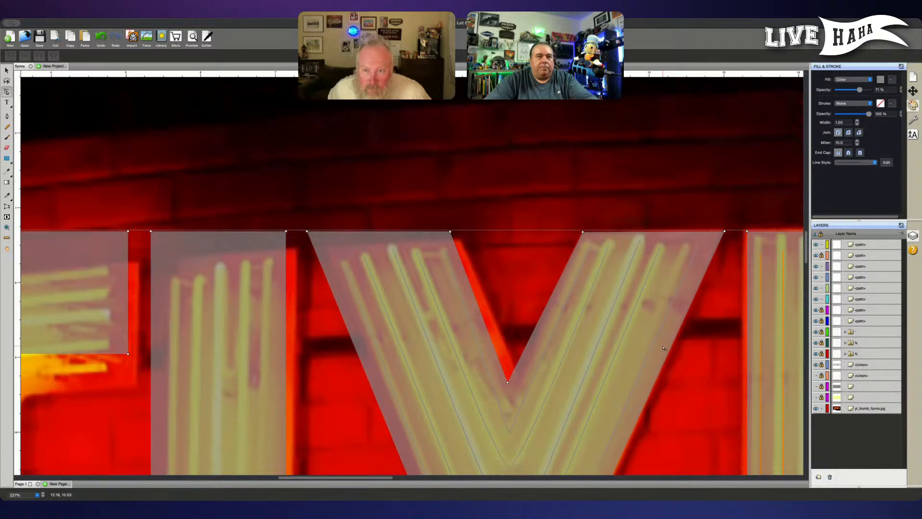
{"action": "scroll", "coordinate": [662, 348], "scroll_direction": "down", "scroll_amount": 4}
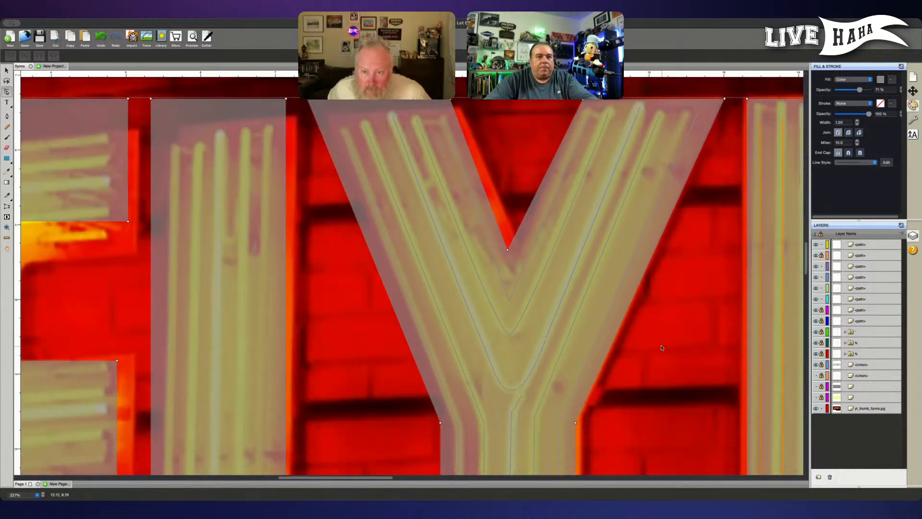
{"action": "left_click", "coordinate": [505, 335]}
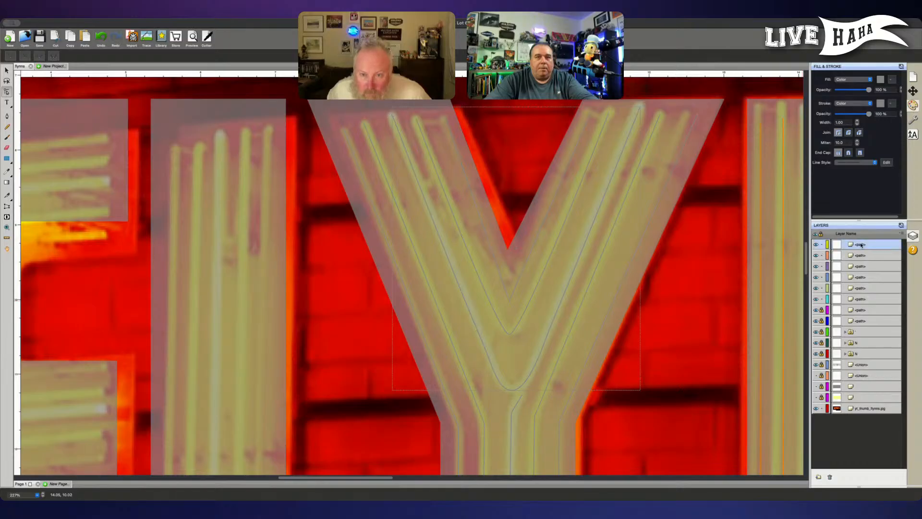
{"action": "left_click", "coordinate": [815, 245]}
{"action": "left_click", "coordinate": [815, 245]}
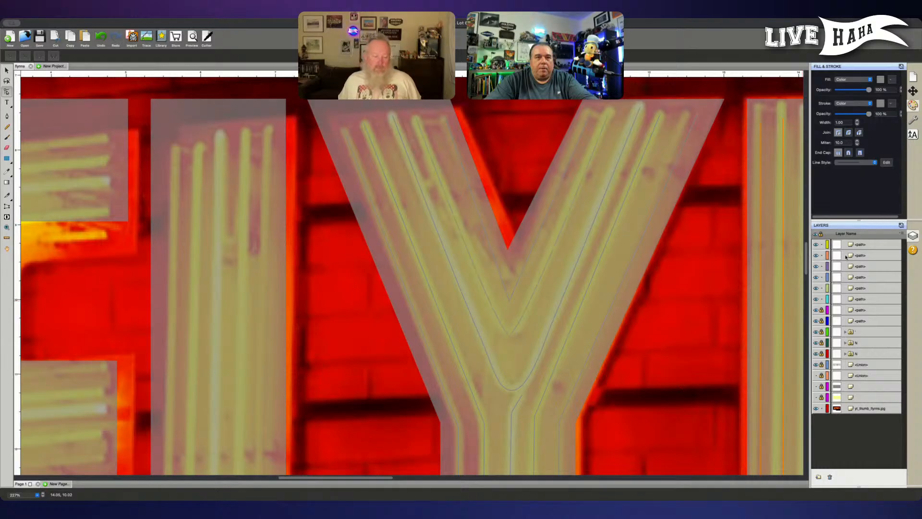
{"action": "left_click", "coordinate": [860, 255]}
{"action": "left_click_drag", "start_coordinate": [859, 244], "coordinate": [860, 246]}
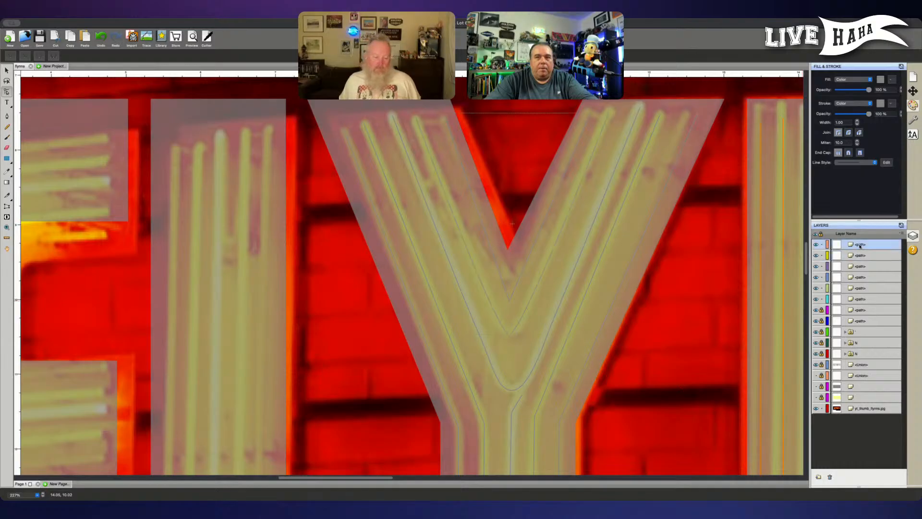
{"action": "left_click", "coordinate": [823, 255]}
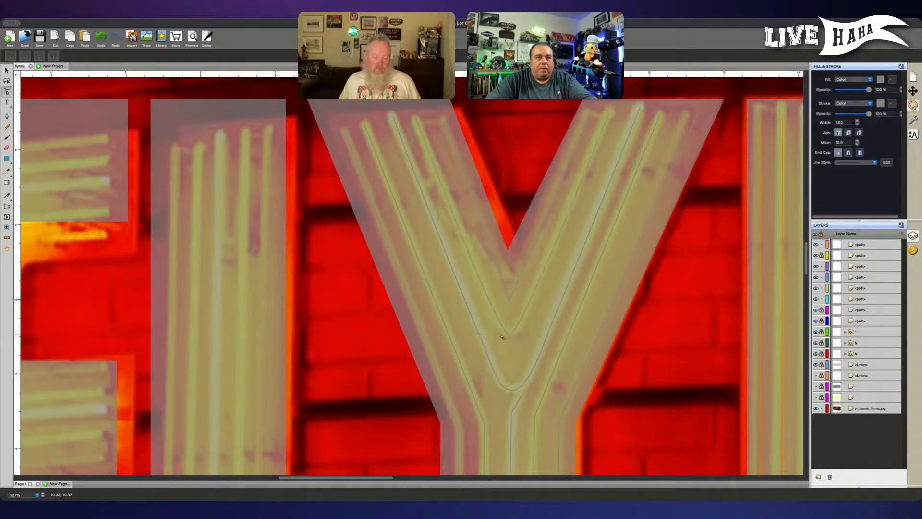
Step: Round the middle V path's bottom bend with horizontal curve handles and add a node on each arm just above it
{"action": "left_click", "coordinate": [509, 336]}
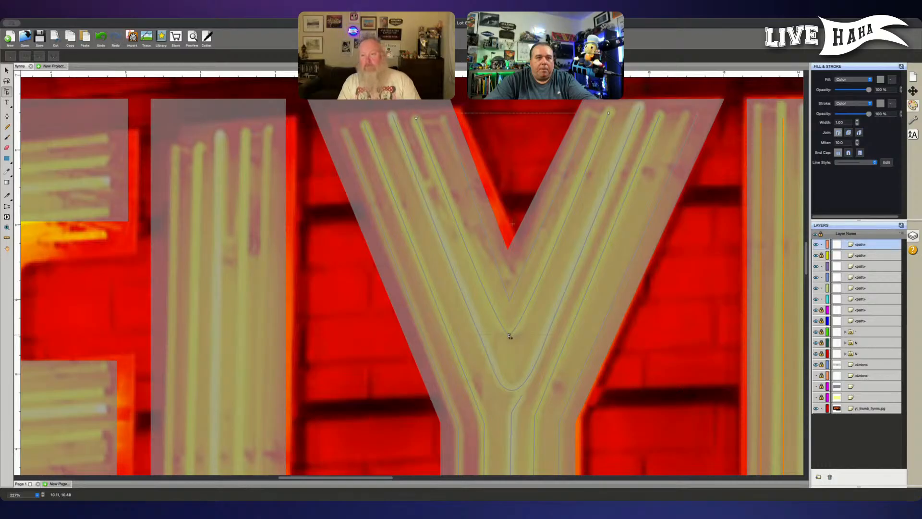
{"action": "left_click_drag", "start_coordinate": [524, 335], "coordinate": [484, 335]}
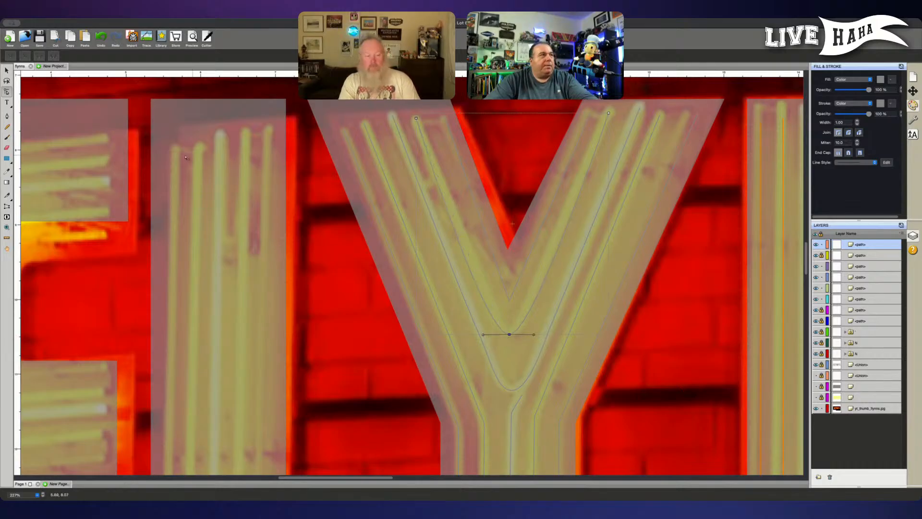
{"action": "left_click", "coordinate": [7, 116]}
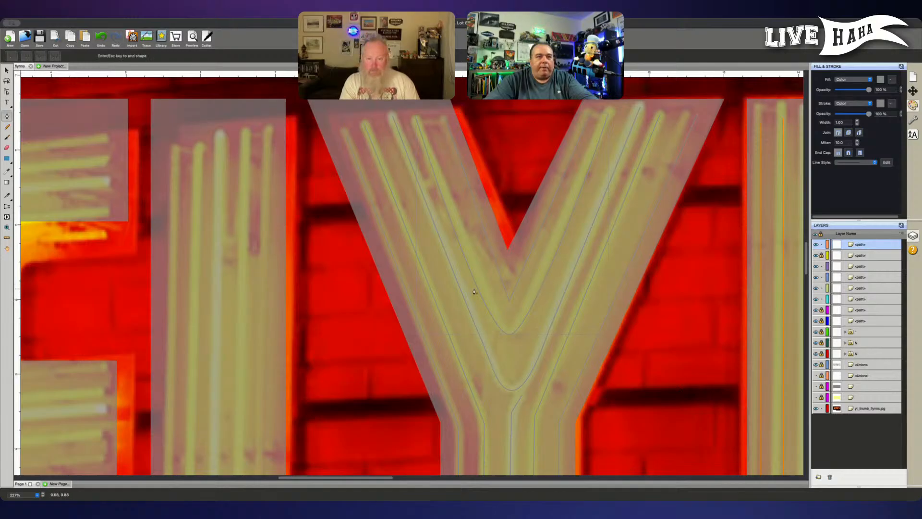
{"action": "key", "text": "Escape"}
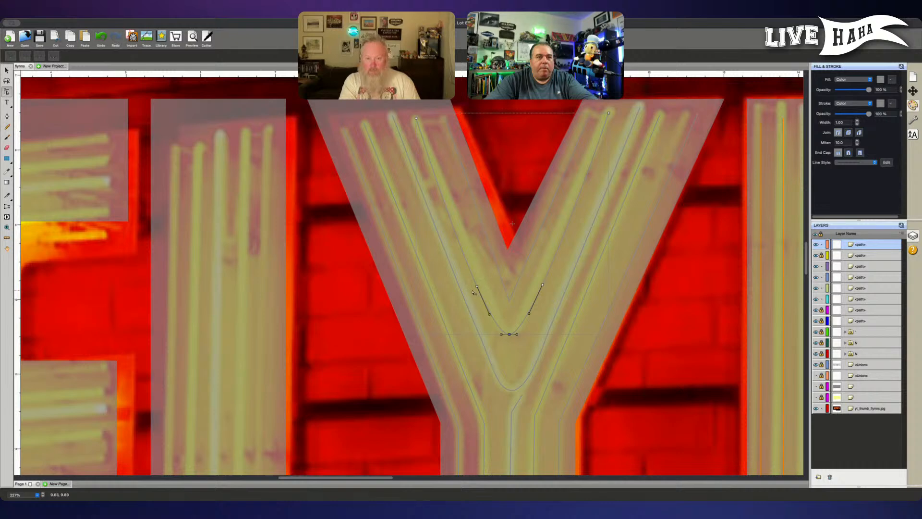
Step: Nudge the middle V path's left-arm node right and its right-arm node left until the line sits on the neon tube
{"action": "left_click", "coordinate": [478, 287]}
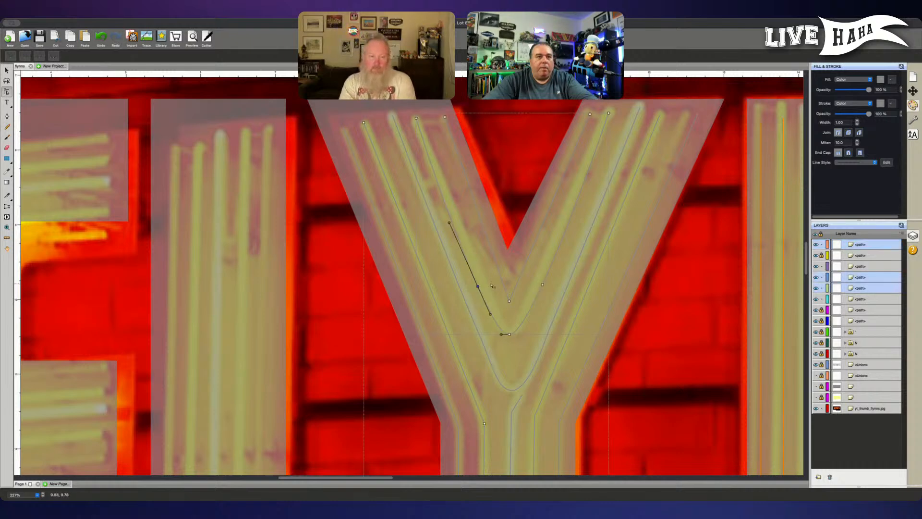
{"action": "key", "text": "Right"}
{"action": "key", "text": "Right"}
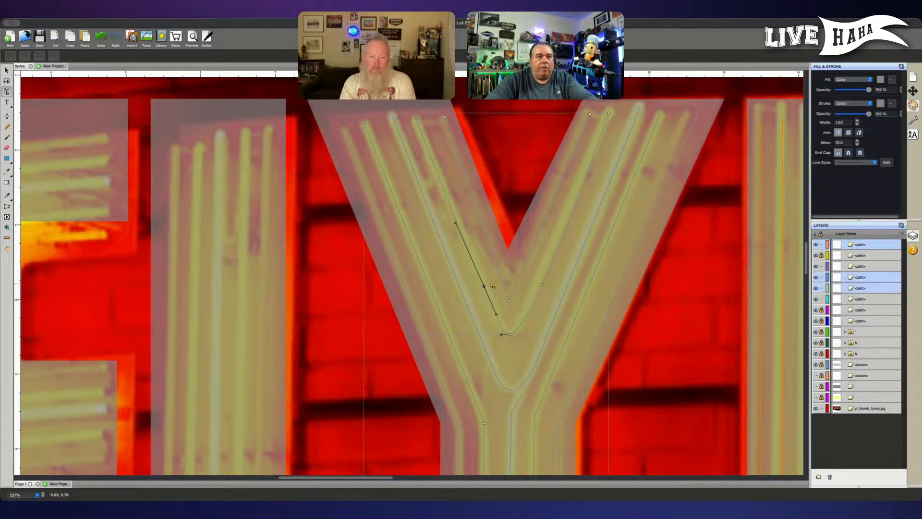
{"action": "left_click", "coordinate": [543, 286]}
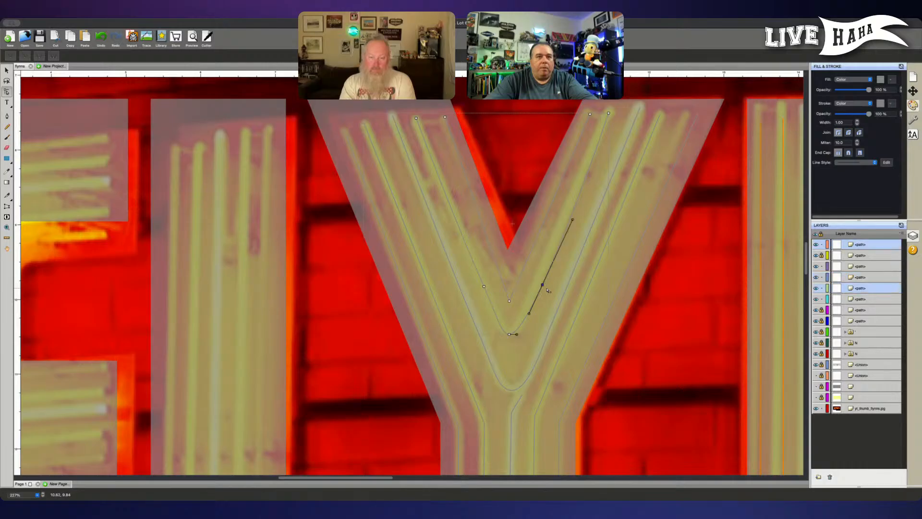
{"action": "key", "text": "Left"}
{"action": "key", "text": "Left"}
{"action": "key", "text": "Left"}
{"action": "key", "text": "Left"}
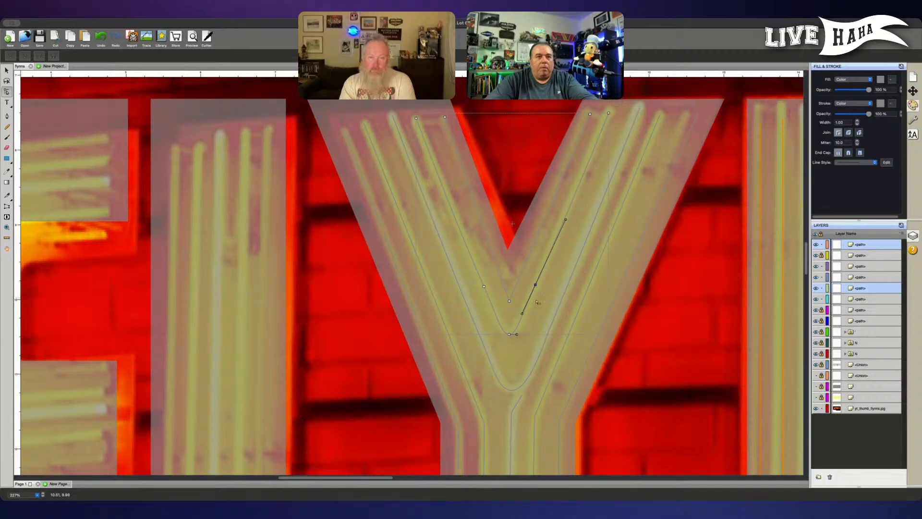
Step: Fine-tune the middle V path's right-arm node and its upper curve handle, check the left-arm node, and deselect the path
{"action": "left_click", "coordinate": [522, 315]}
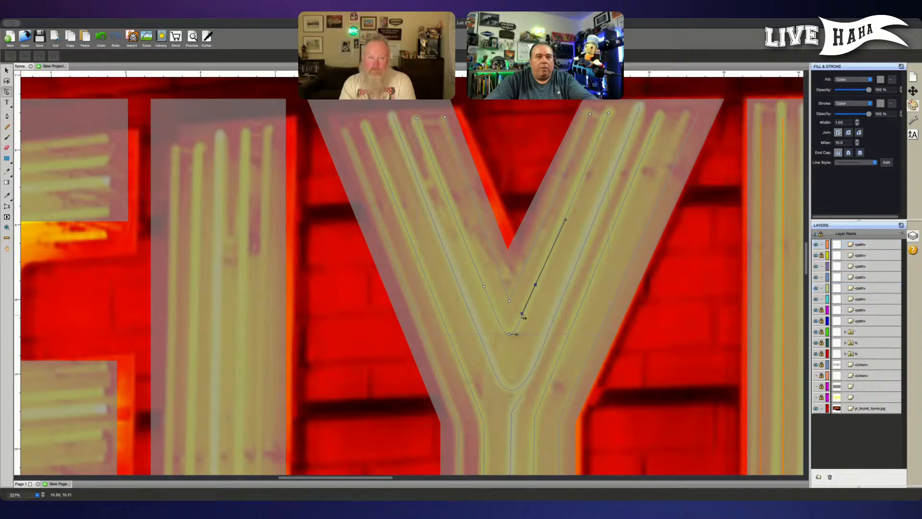
{"action": "left_click", "coordinate": [523, 316]}
{"action": "left_click", "coordinate": [536, 285]}
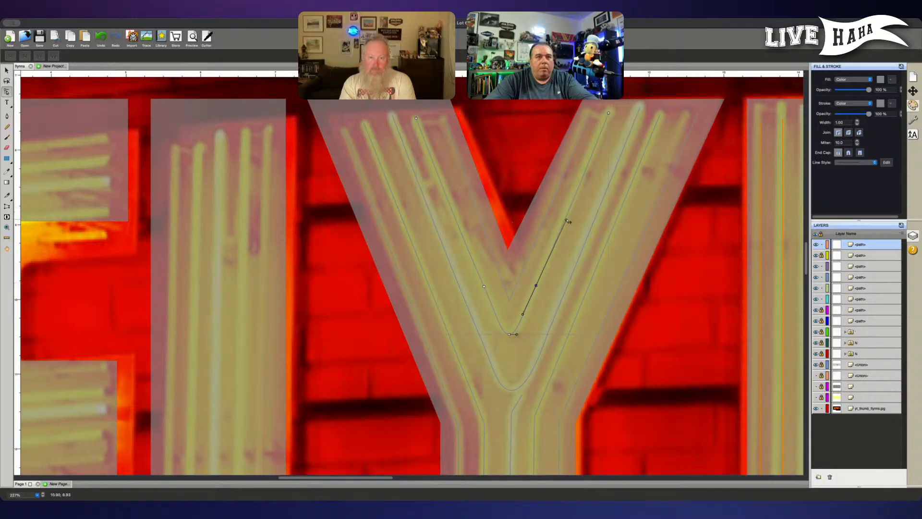
{"action": "left_click_drag", "start_coordinate": [569, 222], "coordinate": [567, 220]}
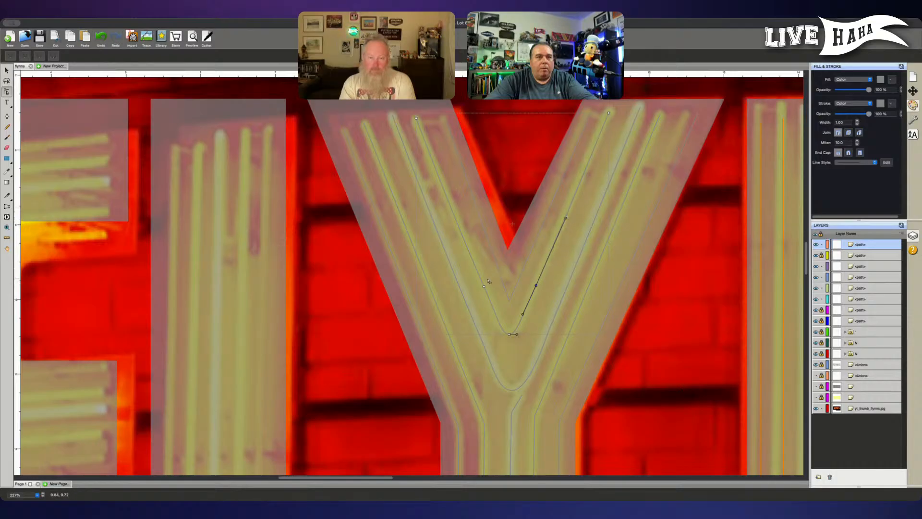
{"action": "left_click", "coordinate": [484, 287]}
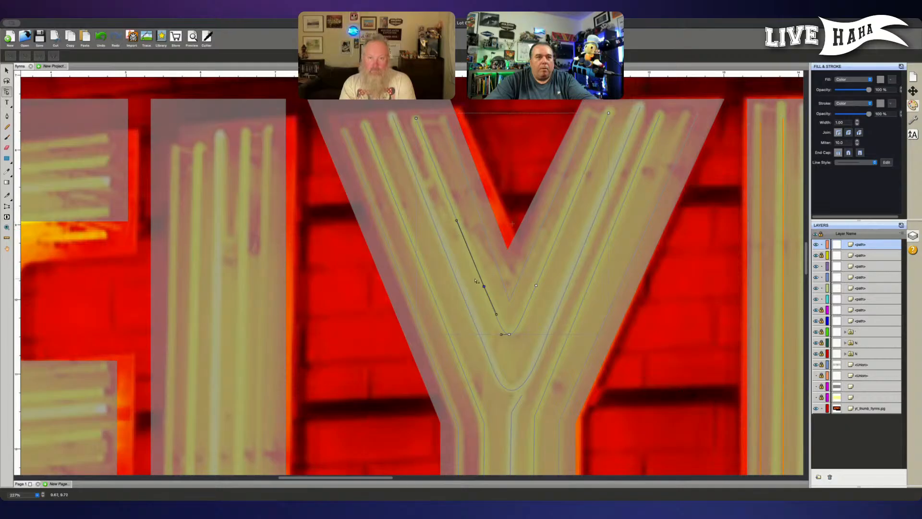
{"action": "left_click", "coordinate": [710, 307]}
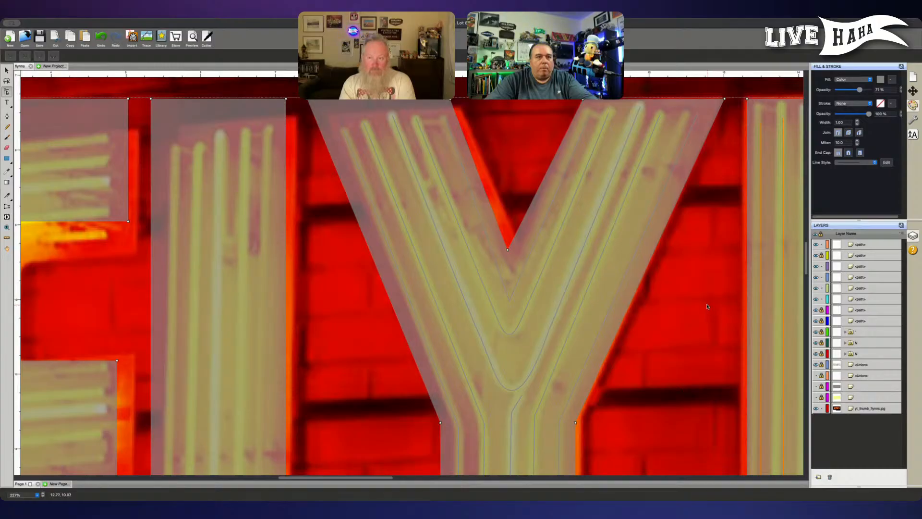
Step: Unlock the Y's three locked tube paths, including the outer V path
{"action": "scroll", "coordinate": [705, 306], "scroll_direction": "down", "scroll_amount": 3}
{"action": "scroll", "coordinate": [704, 306], "scroll_direction": "down", "scroll_amount": 5}
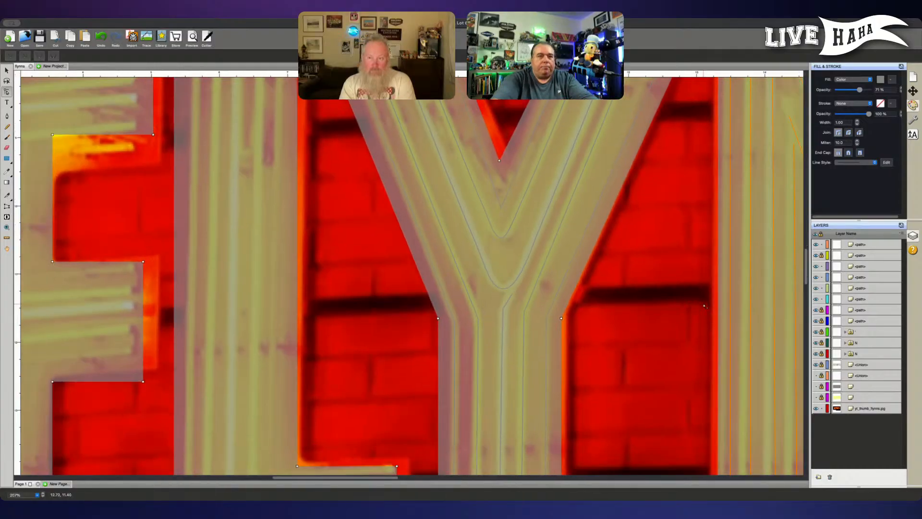
{"action": "scroll", "coordinate": [704, 306], "scroll_direction": "down", "scroll_amount": 2}
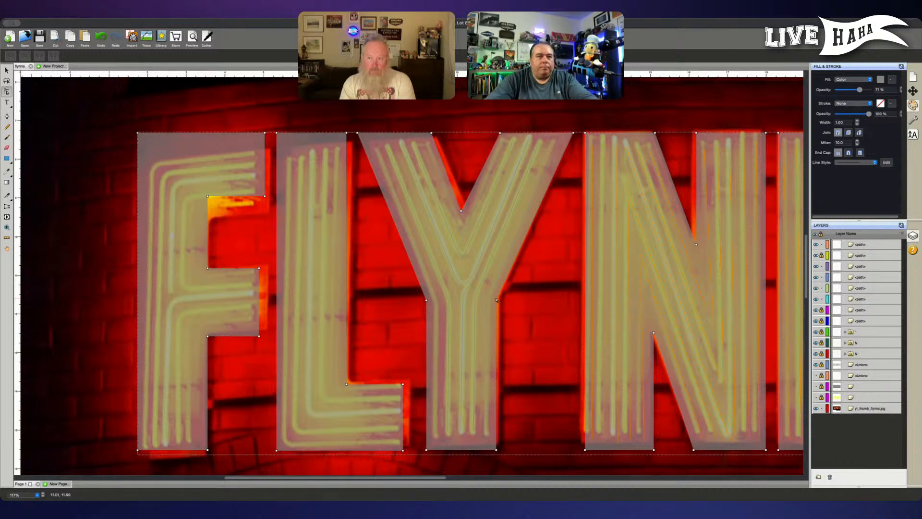
{"action": "scroll", "coordinate": [497, 301], "scroll_direction": "up", "scroll_amount": 1}
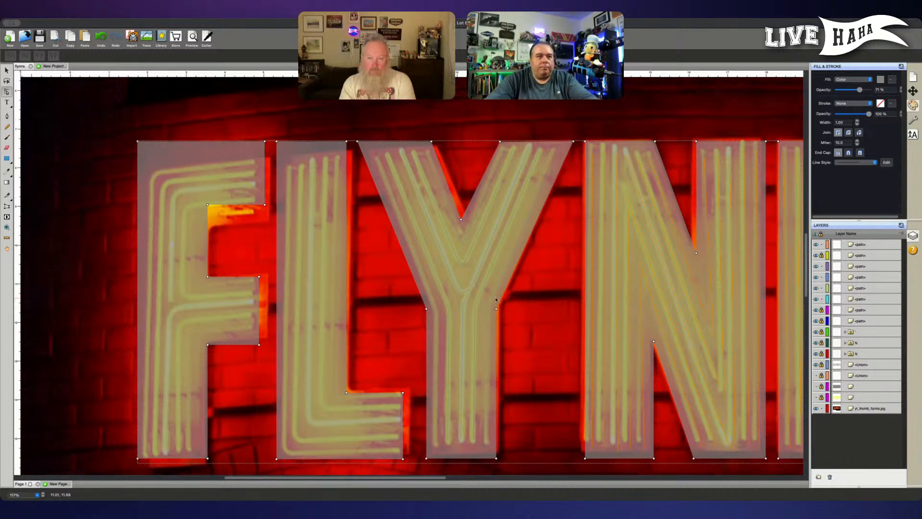
{"action": "left_click", "coordinate": [437, 325]}
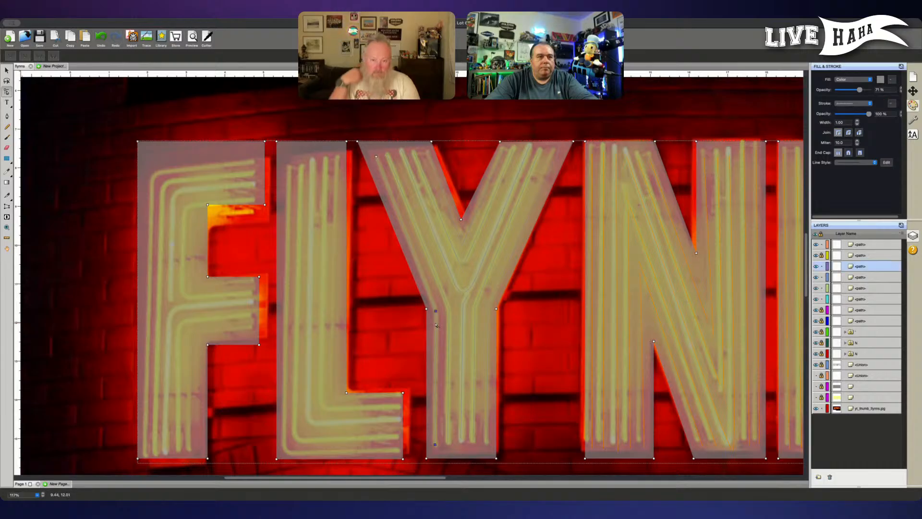
{"action": "left_click", "coordinate": [822, 254]}
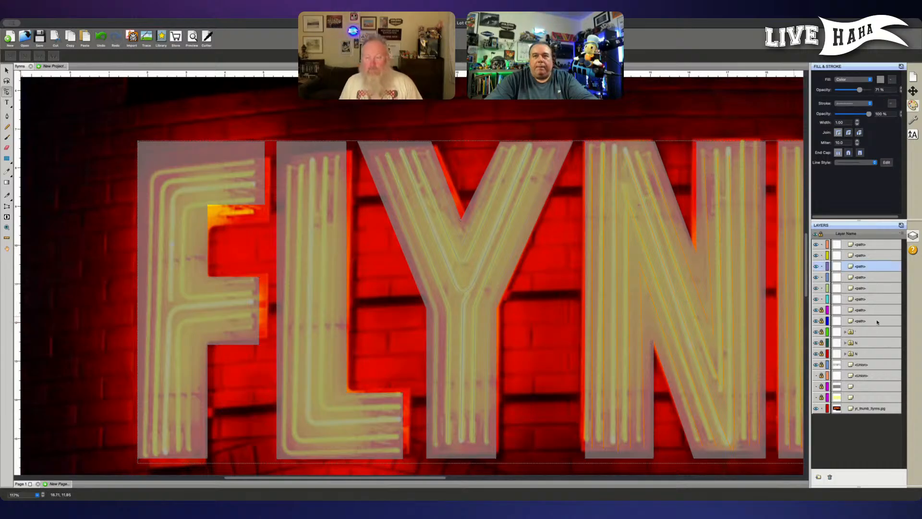
{"action": "left_click", "coordinate": [823, 310]}
{"action": "left_click", "coordinate": [821, 321]}
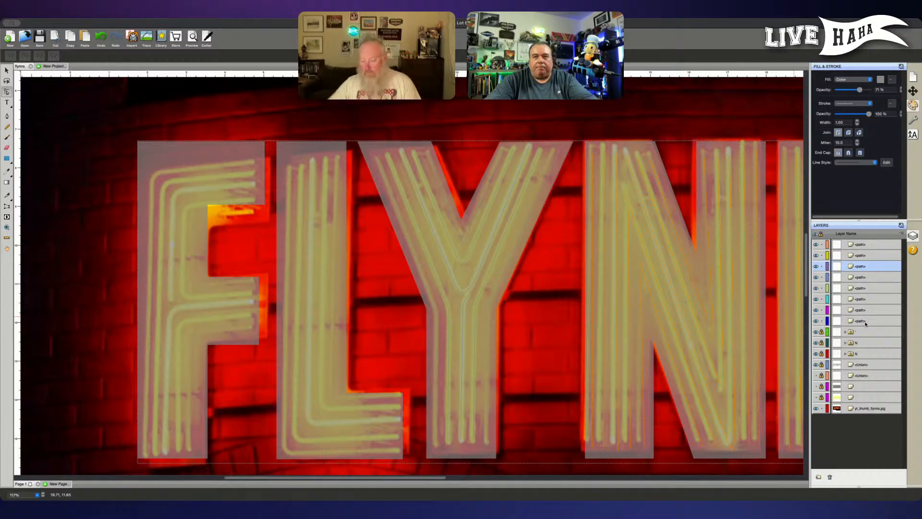
Step: Group all eight tube paths of the letter Y and name the group Y
{"action": "left_click", "coordinate": [865, 322]}
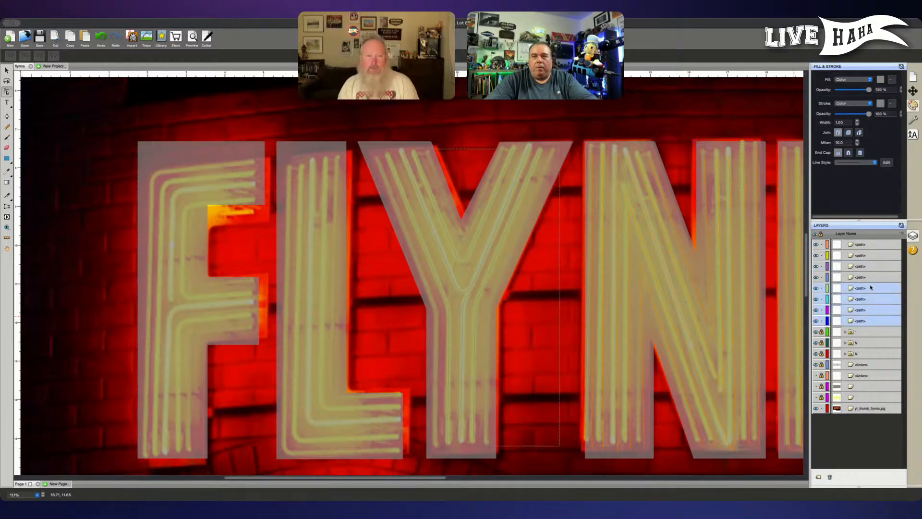
{"action": "left_click", "coordinate": [874, 265], "text": "shift"}
{"action": "left_click", "coordinate": [874, 255], "text": "shift"}
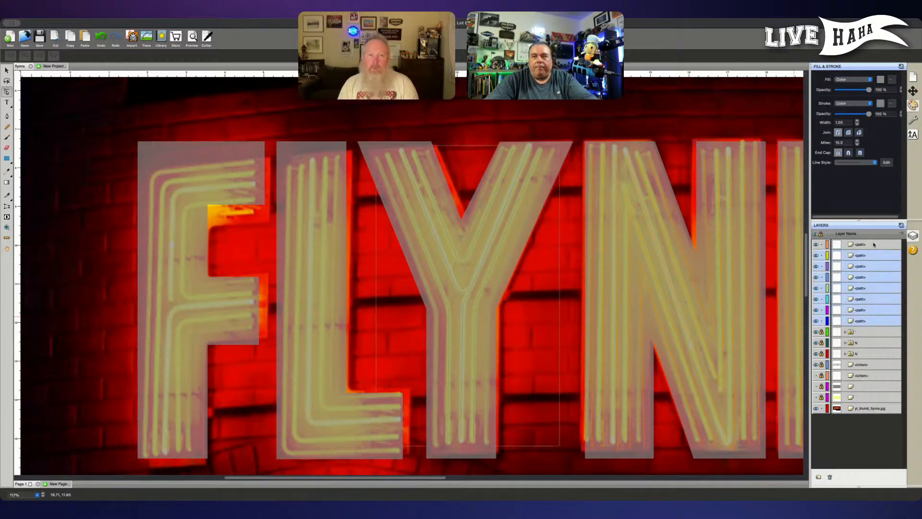
{"action": "key", "text": "super+g"}
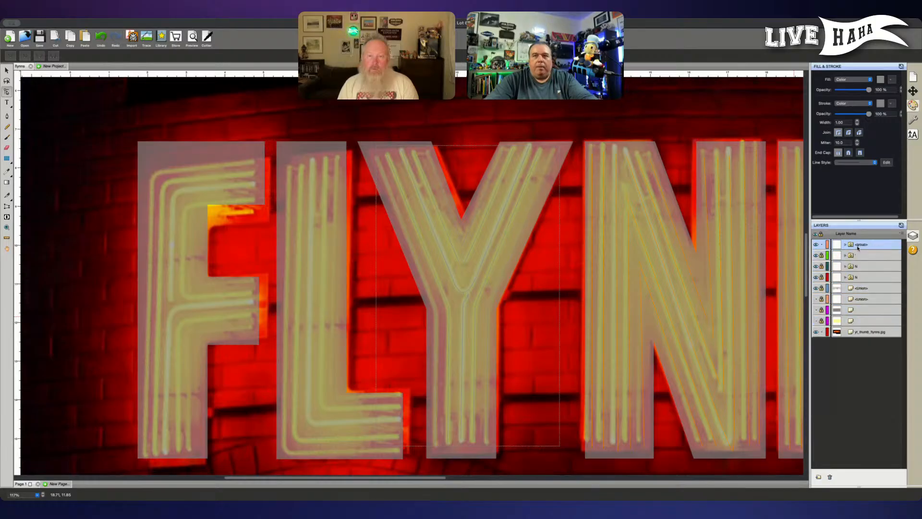
{"action": "type", "text": "Y"}
{"action": "key", "text": "Return"}
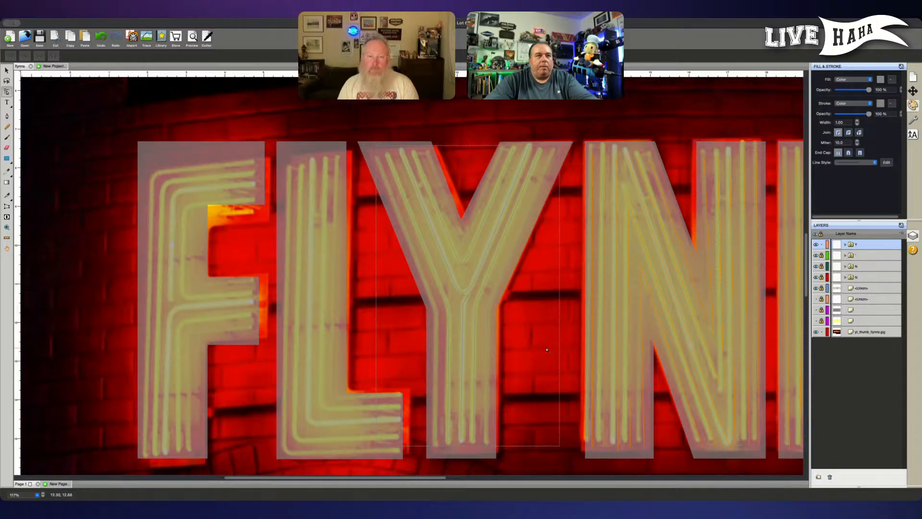
Step: Lock the Y group and switch to the Select tool with nothing selected
{"action": "left_click", "coordinate": [871, 333]}
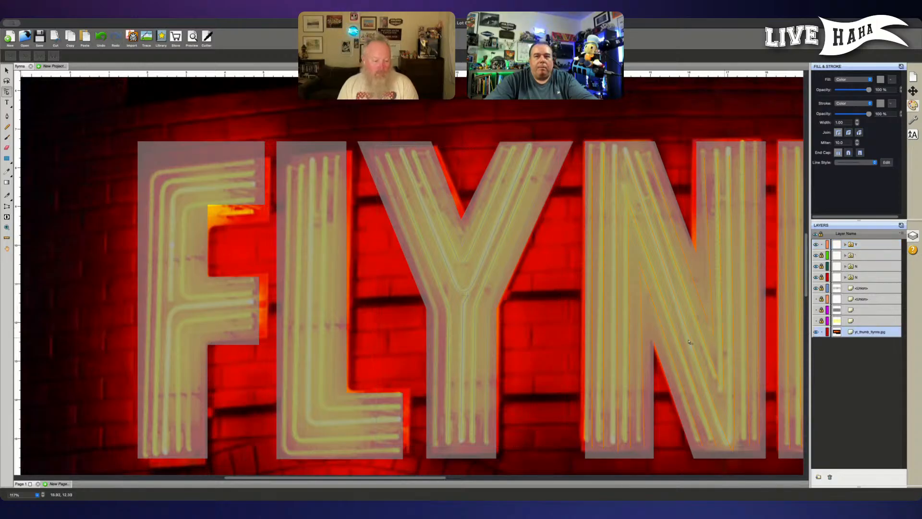
{"action": "left_click", "coordinate": [400, 343]}
{"action": "left_click", "coordinate": [397, 342]}
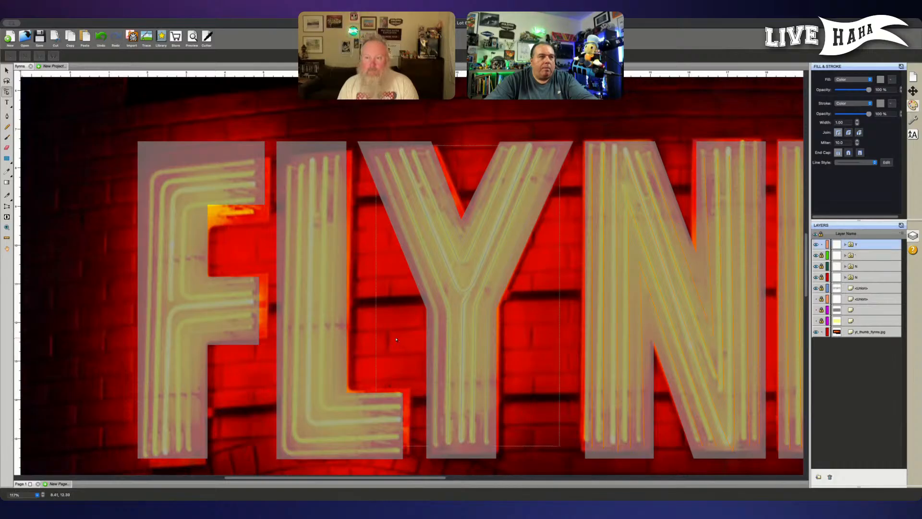
{"action": "left_click", "coordinate": [396, 340]}
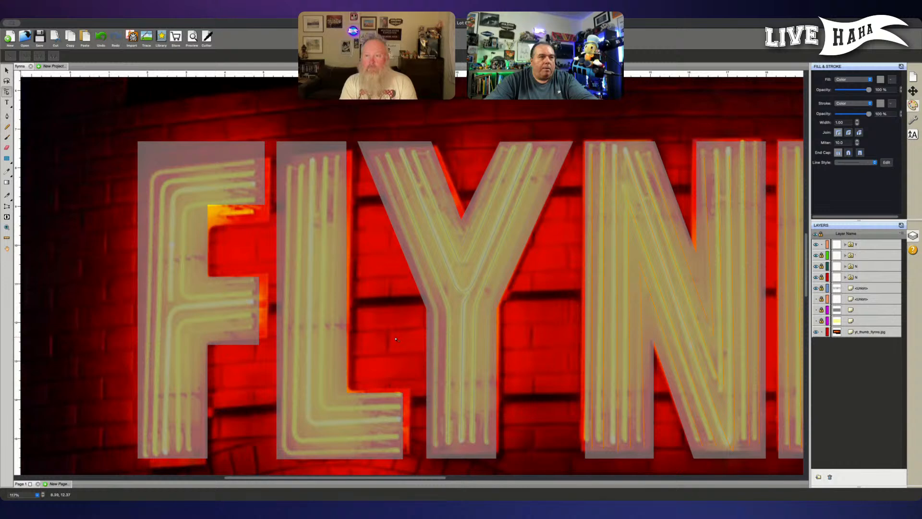
{"action": "left_click", "coordinate": [394, 340]}
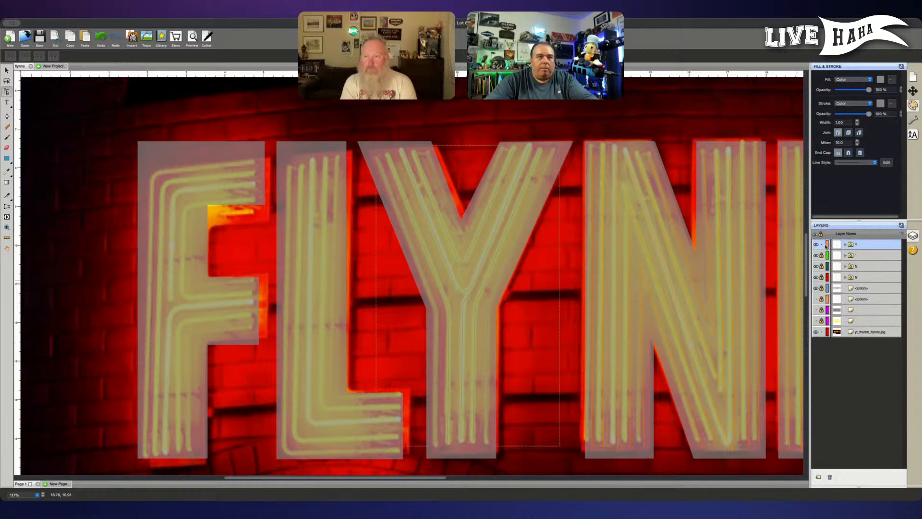
{"action": "left_click", "coordinate": [822, 245]}
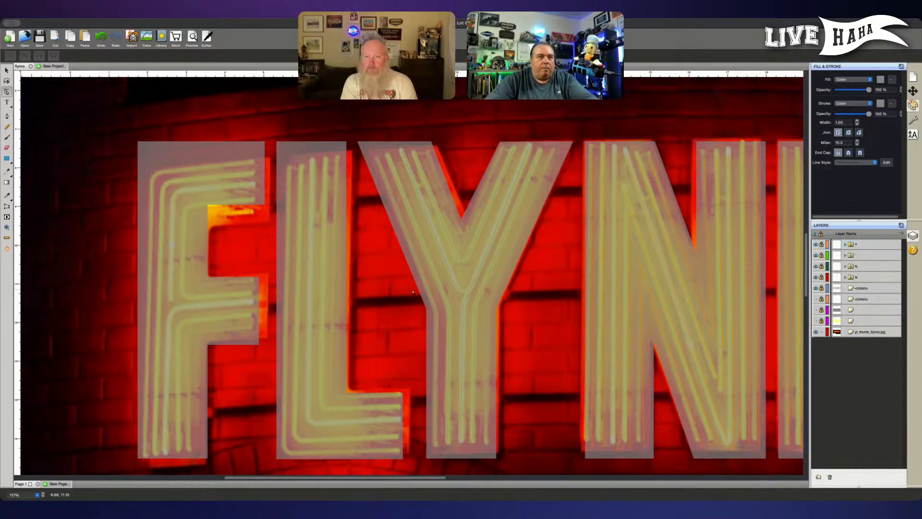
{"action": "key", "text": "v"}
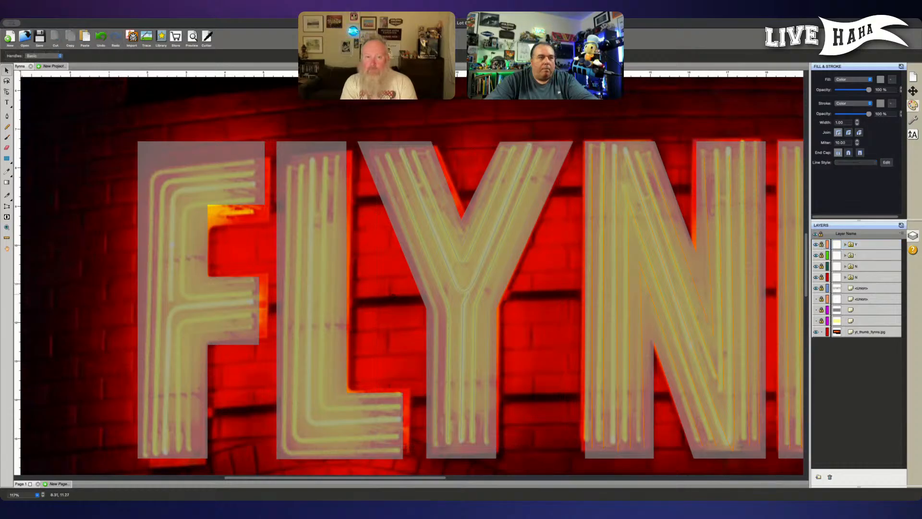
Step: Trace the L's two outermost tubes with the Pen tool, each running from the foot's end through the corner and up the stem
{"action": "left_click", "coordinate": [393, 296]}
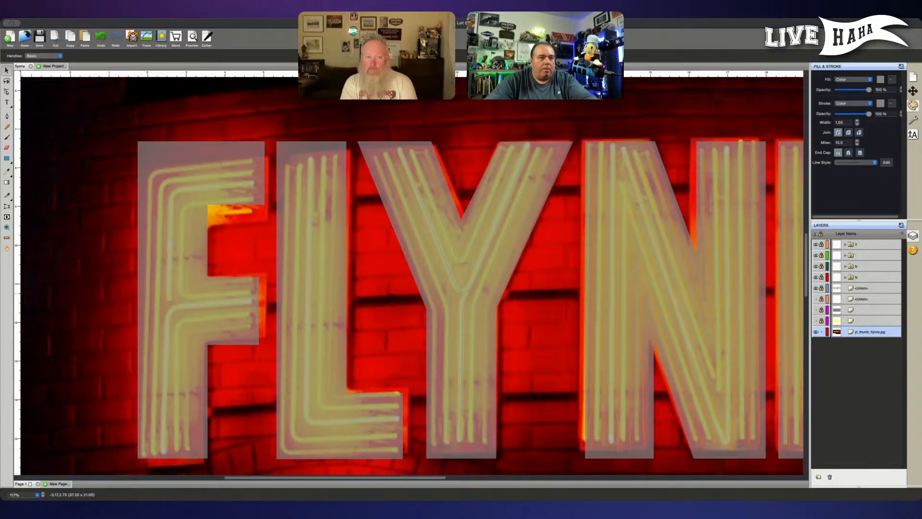
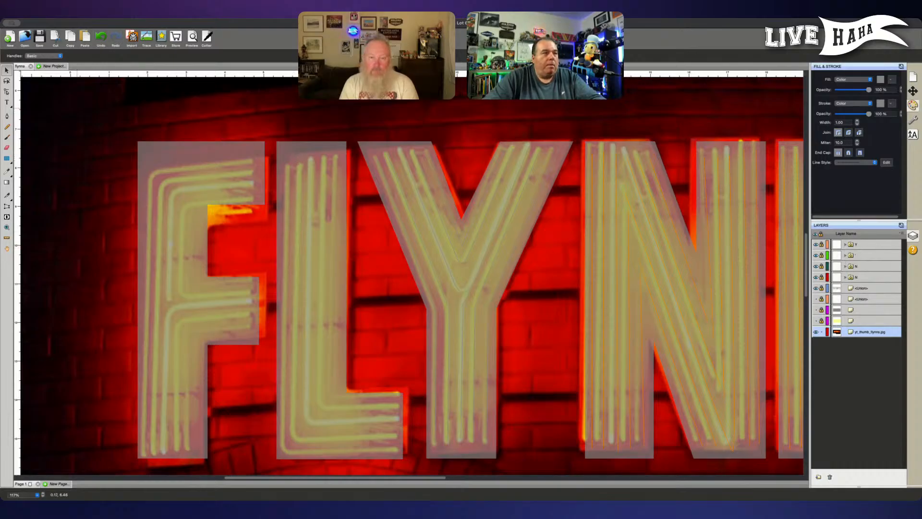
{"action": "left_click", "coordinate": [7, 116]}
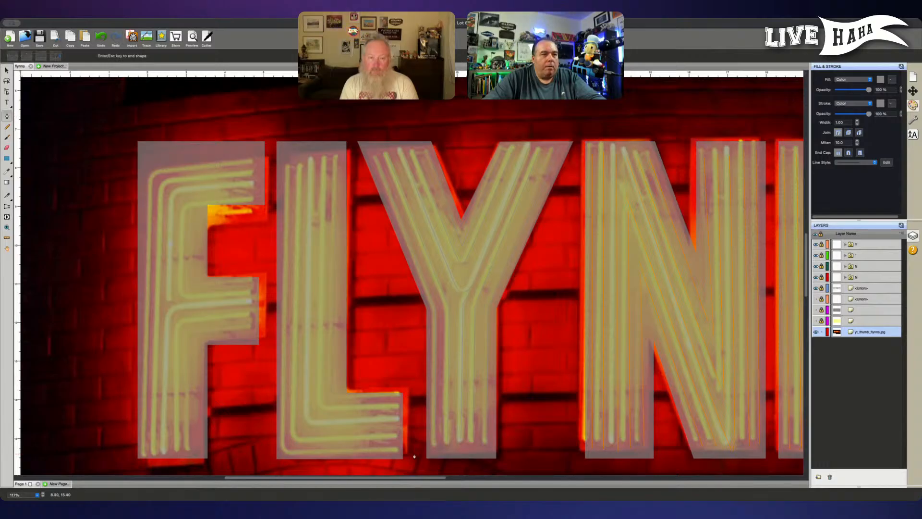
{"action": "left_click", "coordinate": [396, 454]}
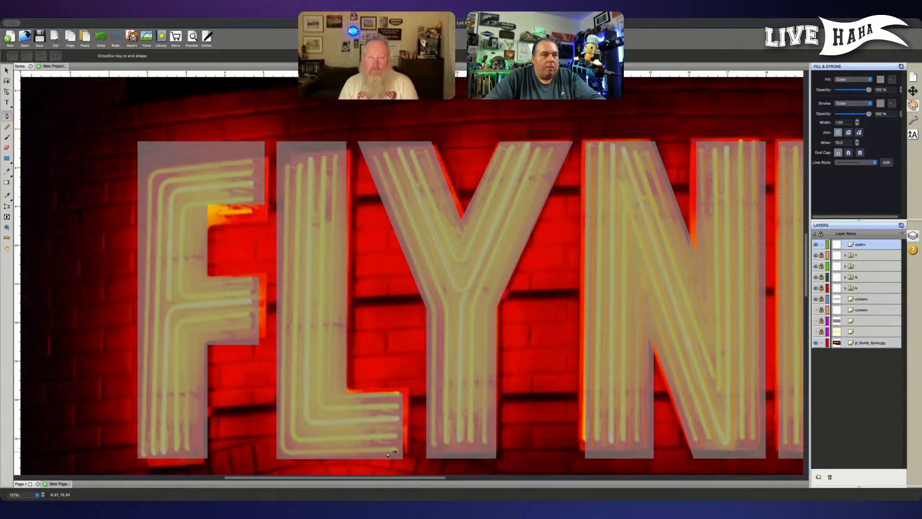
{"action": "left_click", "coordinate": [282, 453]}
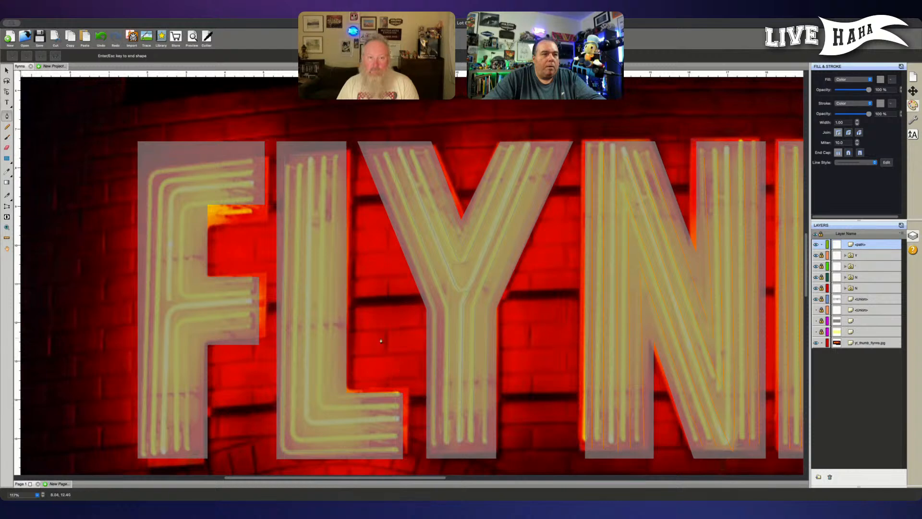
{"action": "left_click", "coordinate": [395, 438]}
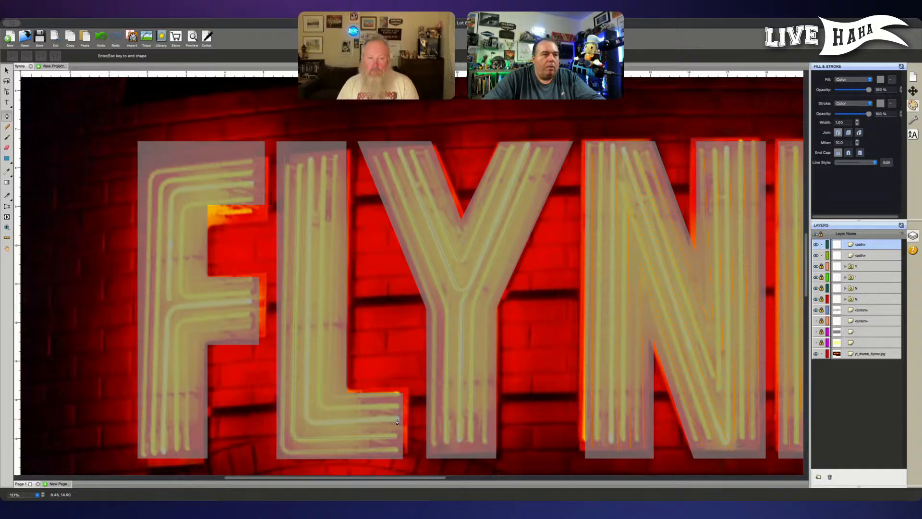
Step: Draw the L's middle tube path from the foot's end to the corner and up to the top of the stem
{"action": "left_click", "coordinate": [397, 422]}
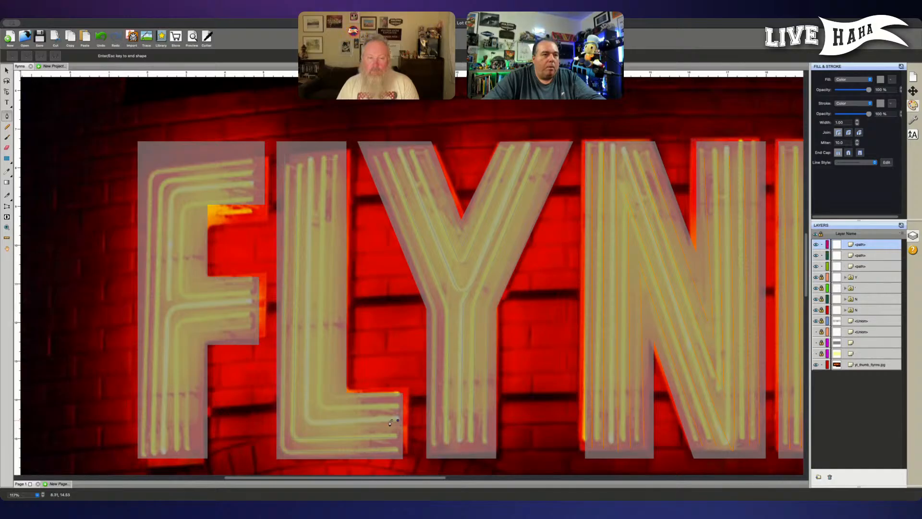
{"action": "left_click", "coordinate": [306, 421]}
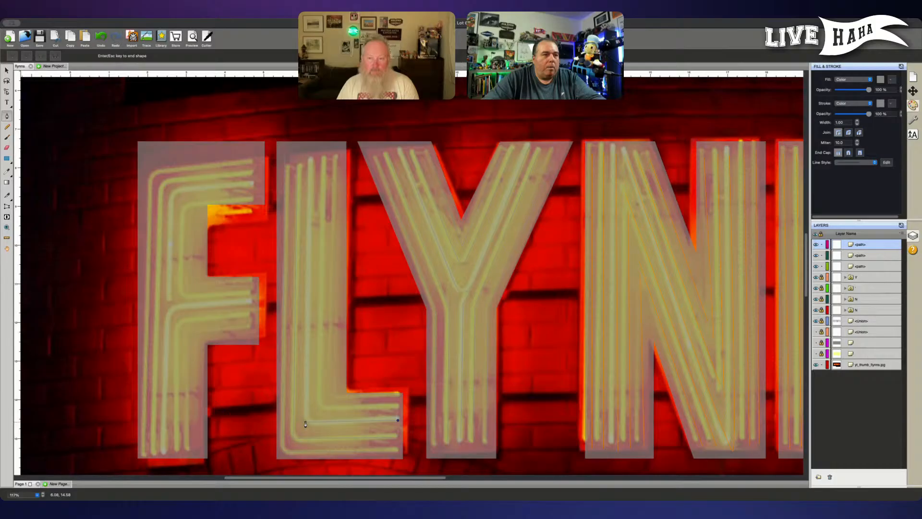
{"action": "left_click", "coordinate": [310, 154]}
{"action": "key", "text": "Escape"}
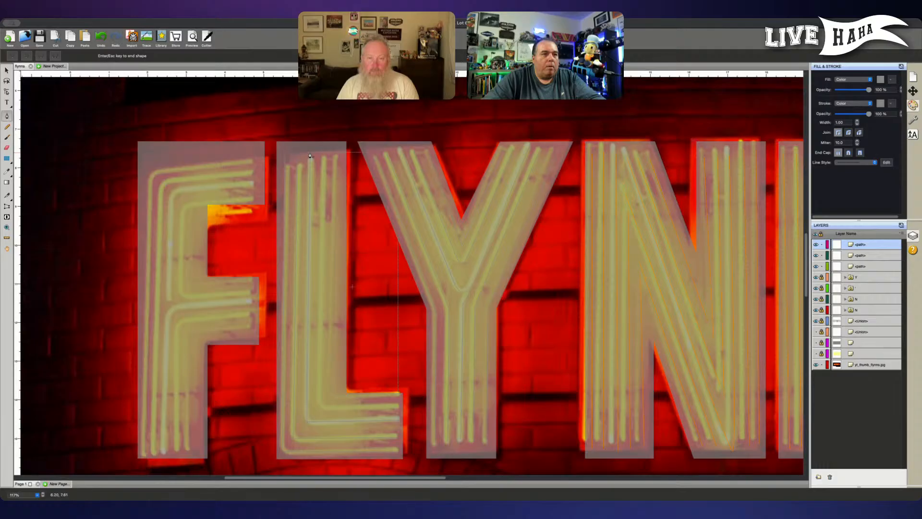
Step: Trace the L's two innermost tubes as separate open paths along the foot and up the stem
{"action": "left_click", "coordinate": [394, 406]}
{"action": "left_click", "coordinate": [319, 408]}
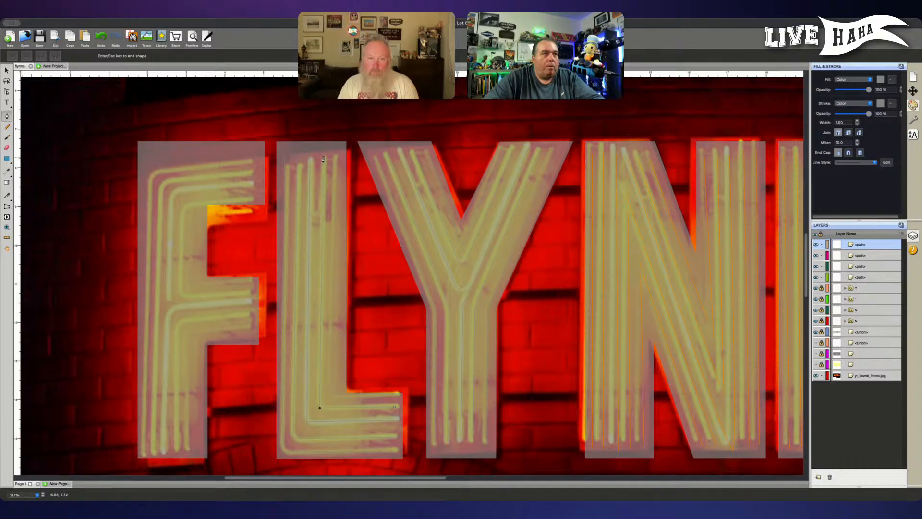
{"action": "key", "text": "Escape"}
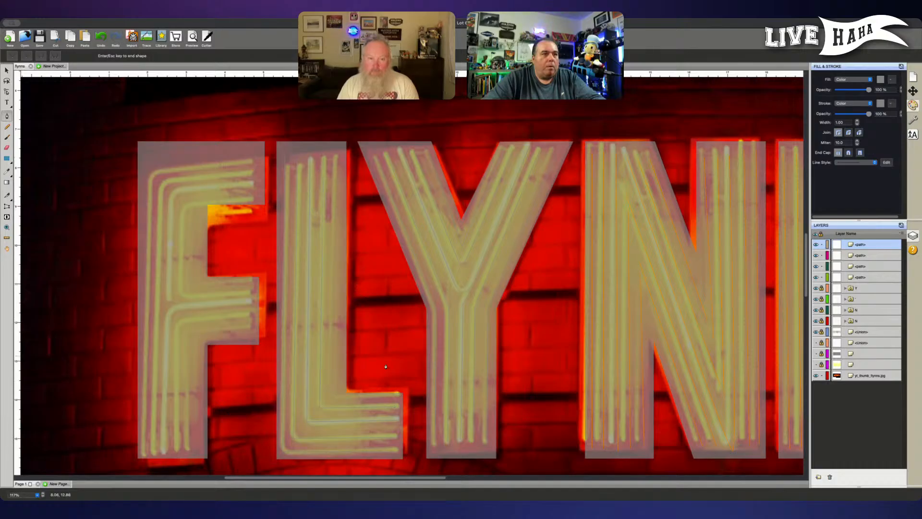
{"action": "left_click", "coordinate": [396, 399]}
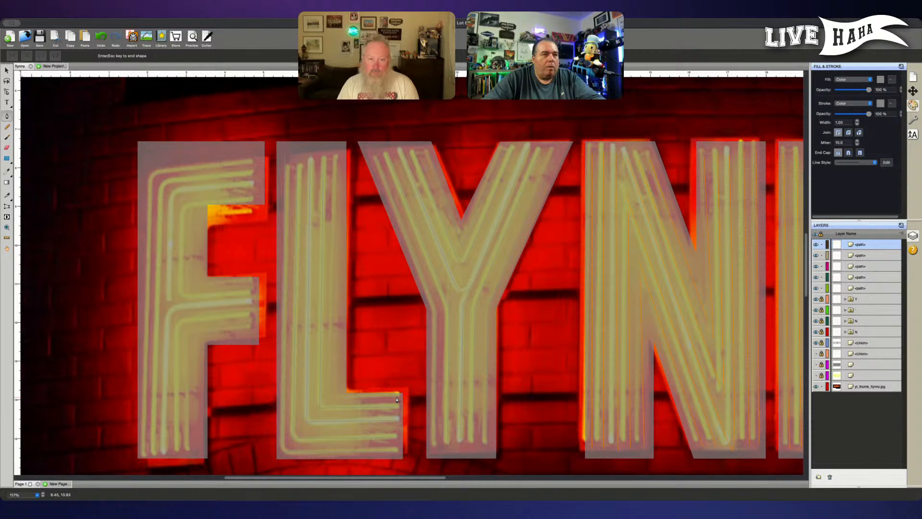
{"action": "left_click", "coordinate": [332, 399]}
{"action": "left_click", "coordinate": [335, 153]}
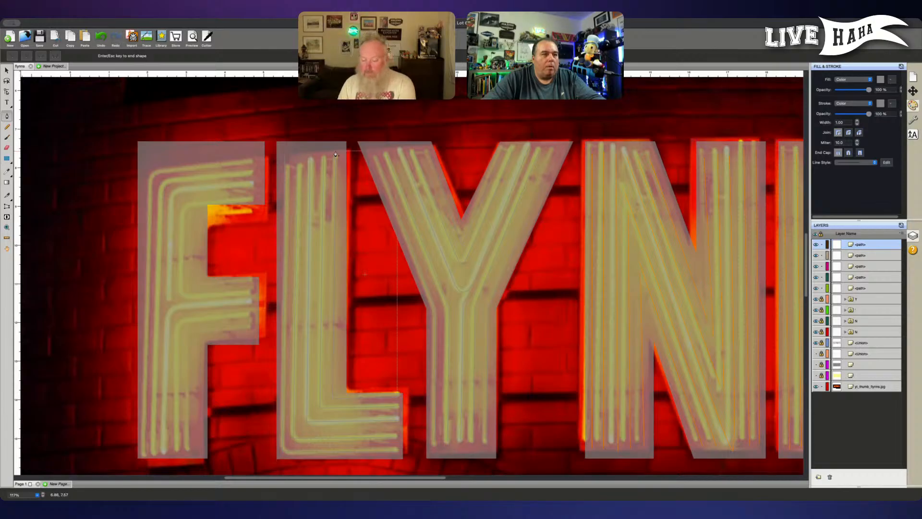
{"action": "key", "text": "Return"}
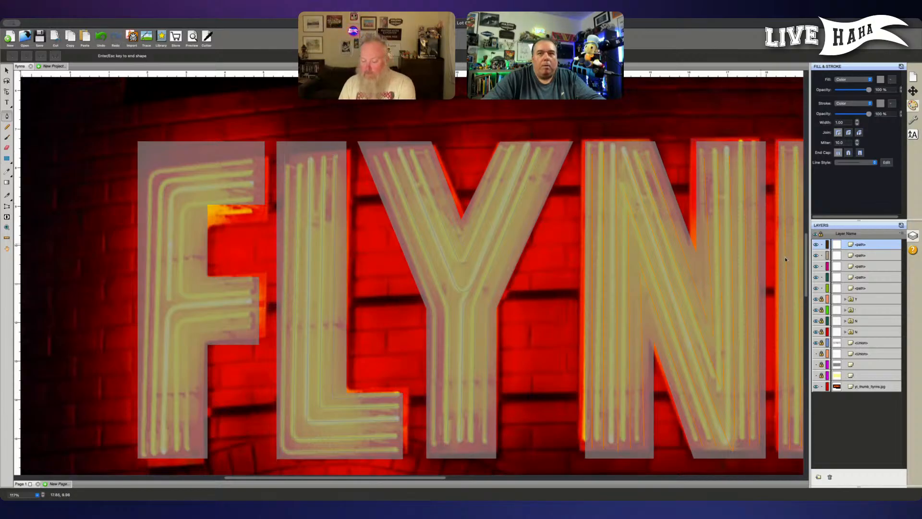
Step: Select all five L tube paths, nudge them slightly to align with the photographed tubes, and deselect them
{"action": "key", "text": "v"}
{"action": "left_click", "coordinate": [866, 288]}
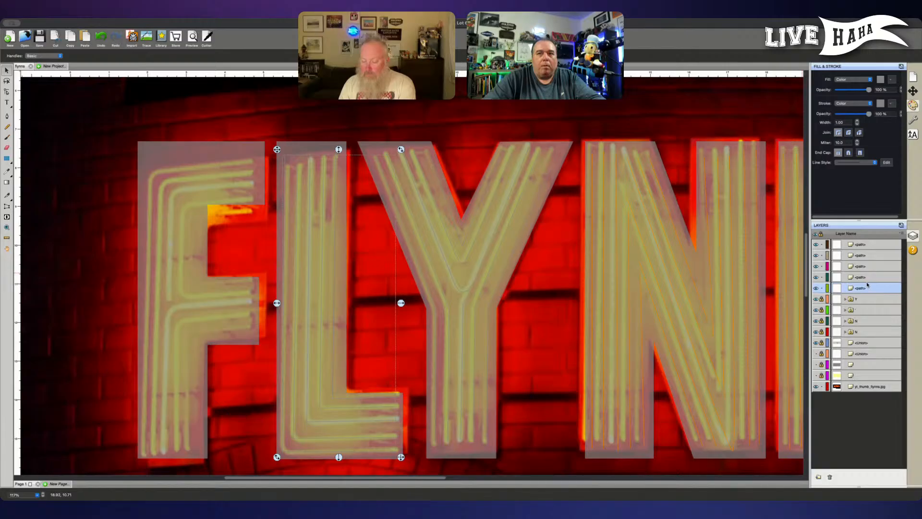
{"action": "left_click_drag", "start_coordinate": [867, 284], "coordinate": [872, 245]}
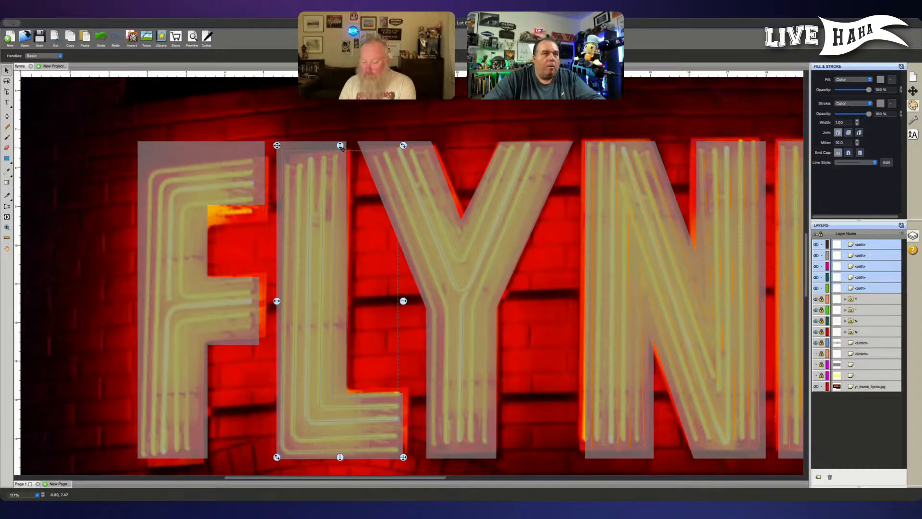
{"action": "left_click_drag", "start_coordinate": [343, 150], "coordinate": [341, 150]}
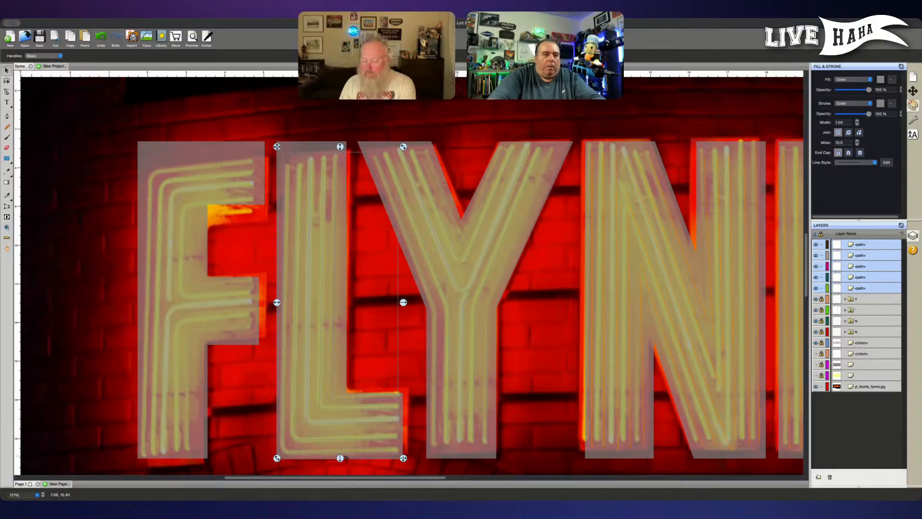
{"action": "scroll", "coordinate": [347, 457], "scroll_direction": "up", "scroll_amount": 5}
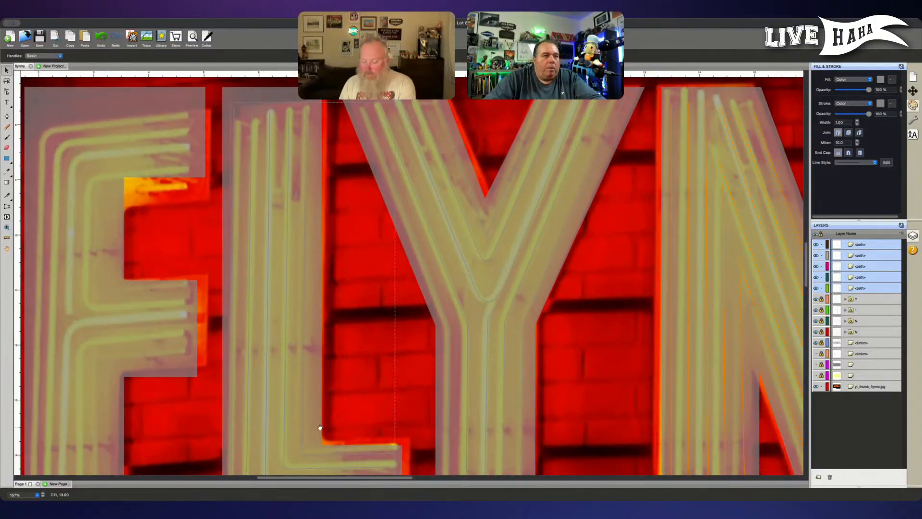
{"action": "left_click_drag", "start_coordinate": [323, 432], "coordinate": [445, 316]}
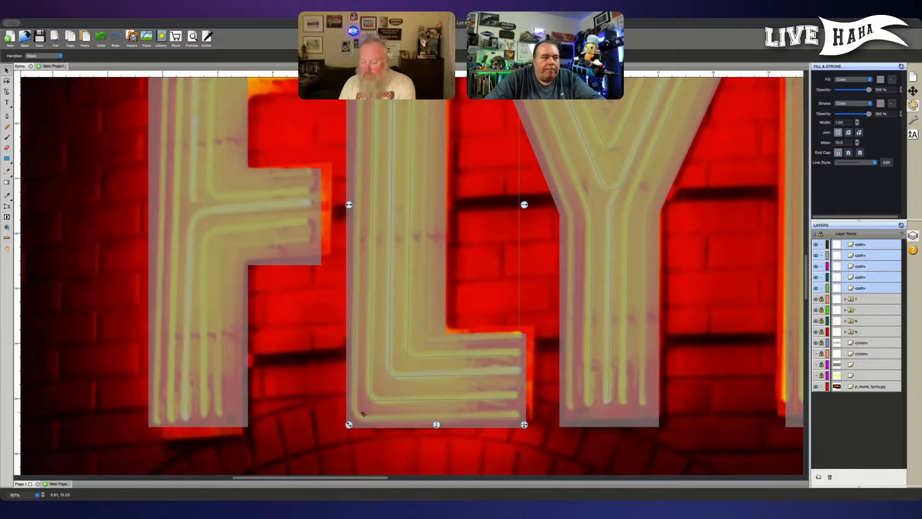
{"action": "left_click", "coordinate": [368, 439]}
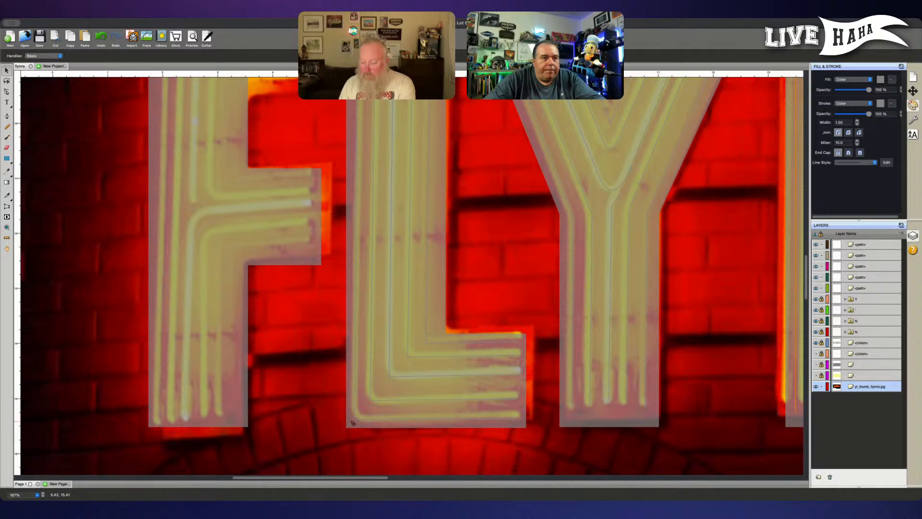
Step: Convert the corner node of the L's outermost tube path into a smooth curve node
{"action": "left_click", "coordinate": [873, 288]}
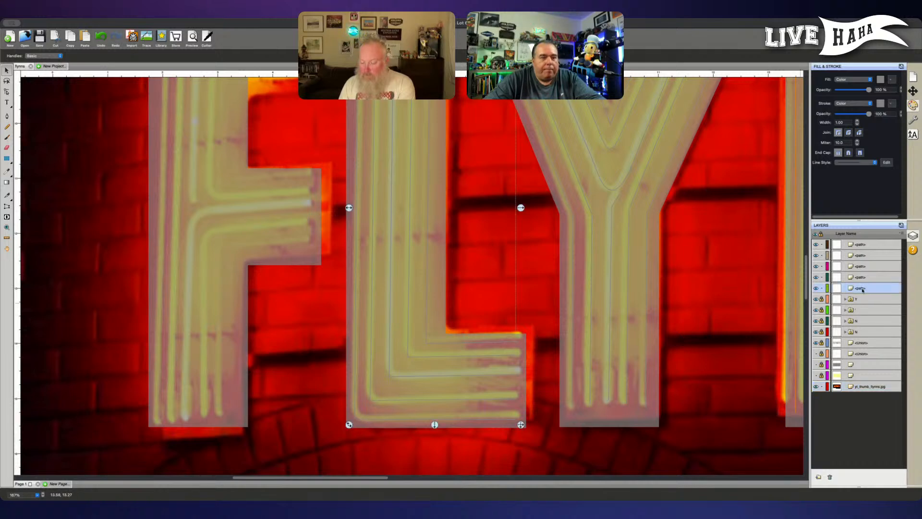
{"action": "key", "text": "a"}
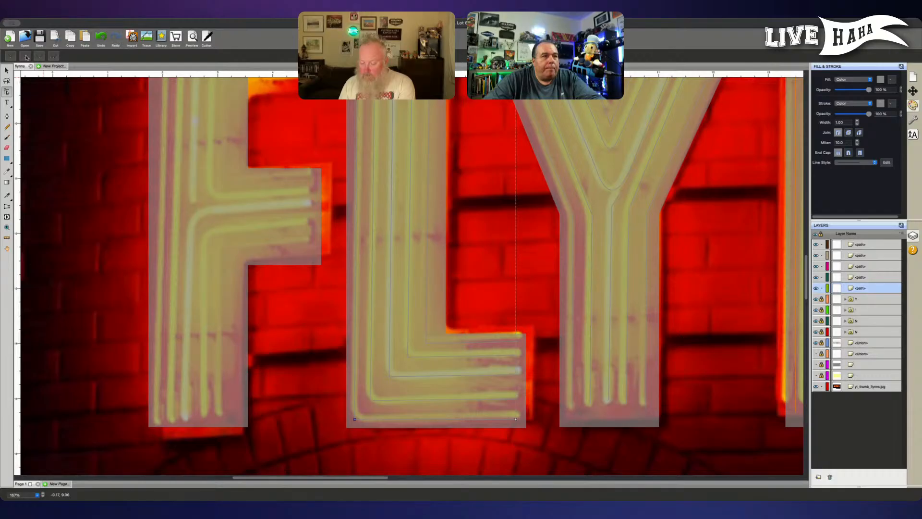
{"action": "left_click", "coordinate": [362, 413]}
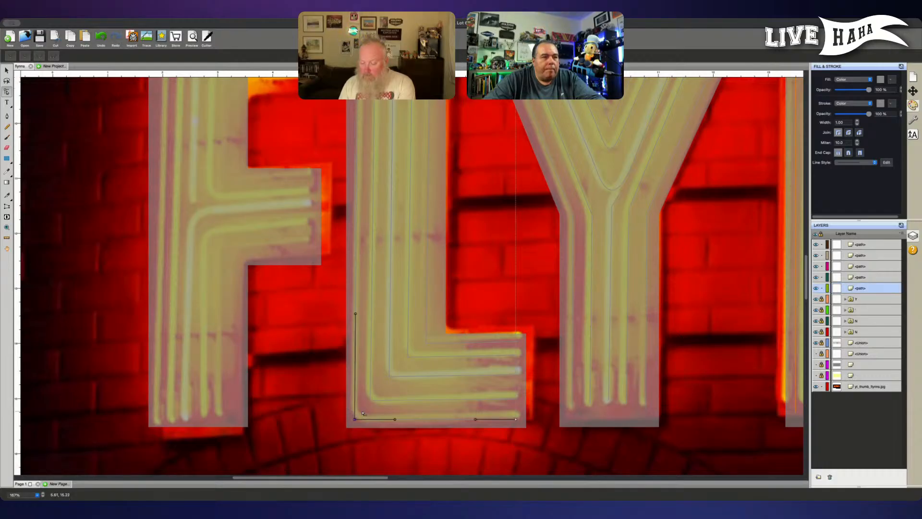
{"action": "left_click", "coordinate": [28, 57]}
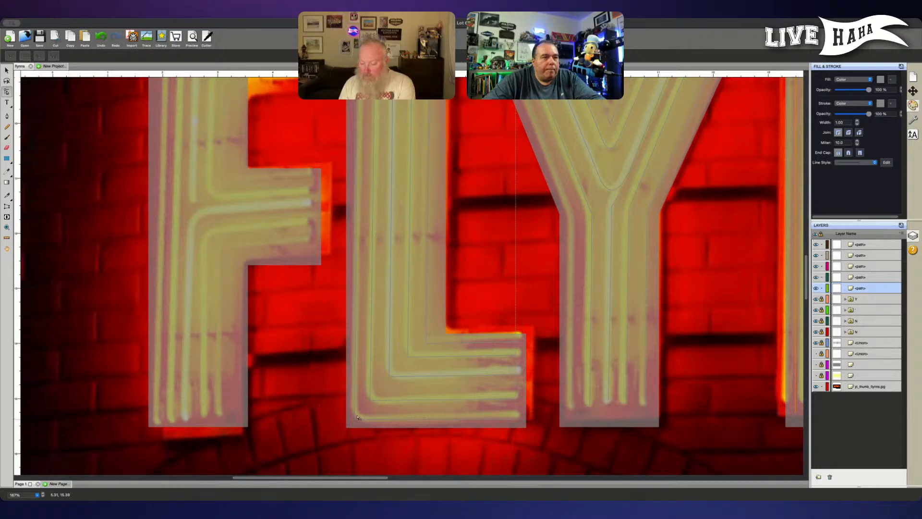
{"action": "key", "text": "super+z"}
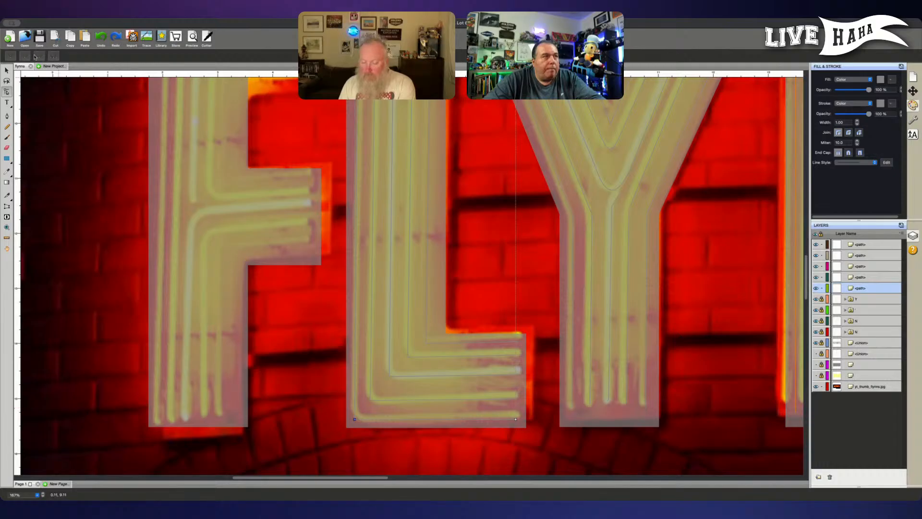
{"action": "key", "text": "super+shift+z"}
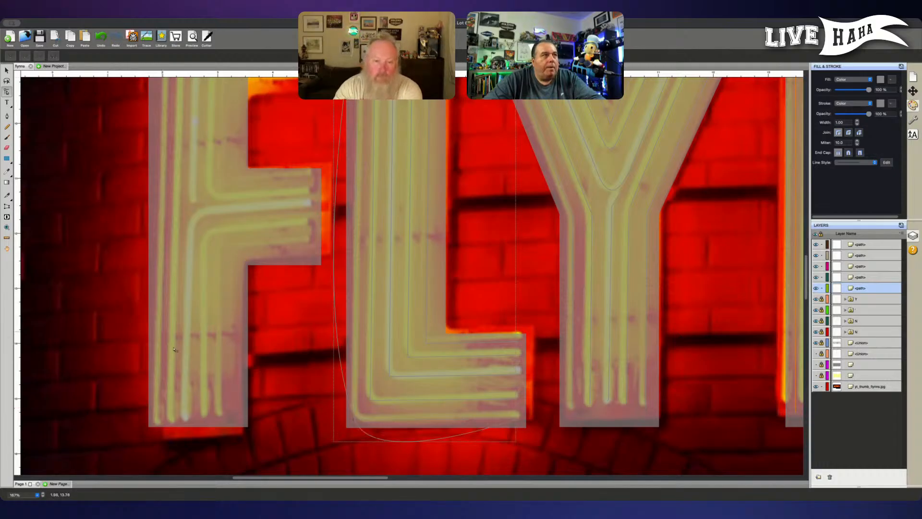
Step: Pull the foot-side curve handle of the outermost L path's corner node in close to the node
{"action": "left_click", "coordinate": [360, 427]}
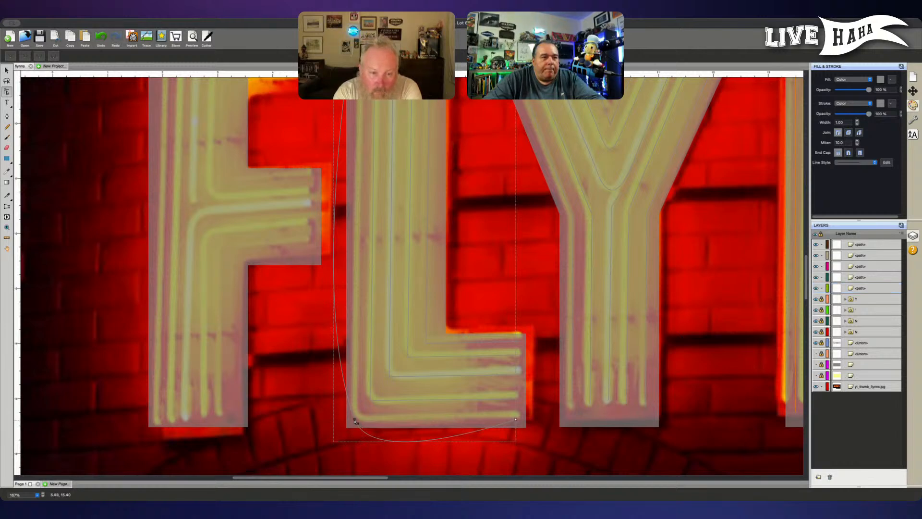
{"action": "left_click_drag", "start_coordinate": [356, 421], "coordinate": [375, 470]}
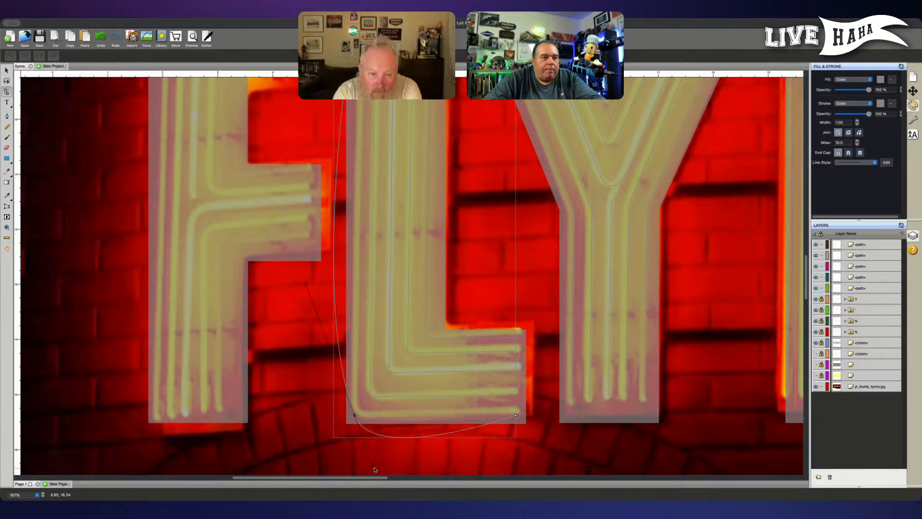
{"action": "left_click", "coordinate": [376, 469]}
{"action": "left_click", "coordinate": [356, 427]}
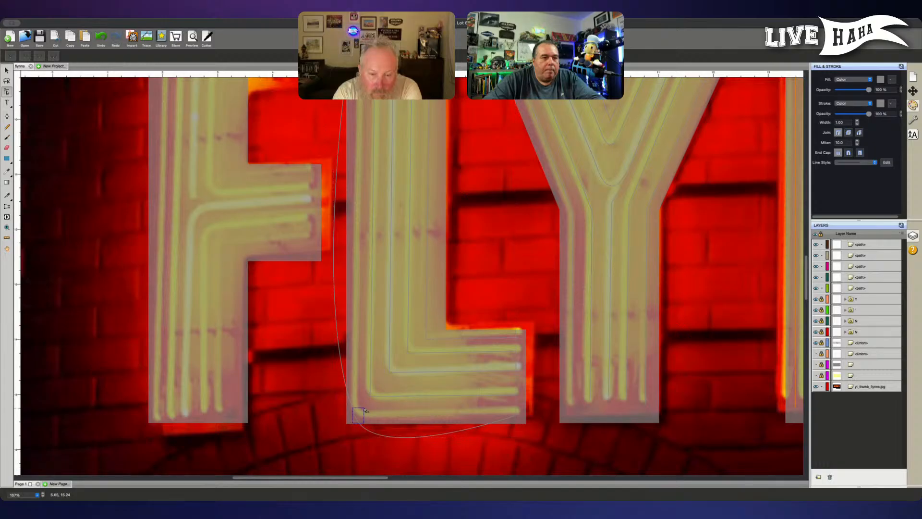
{"action": "left_click_drag", "start_coordinate": [374, 467], "coordinate": [358, 422]}
Step: Shorten the stem-side curve handle of the same corner node to tightly round the outermost L path's corner
{"action": "left_click", "coordinate": [285, 293]}
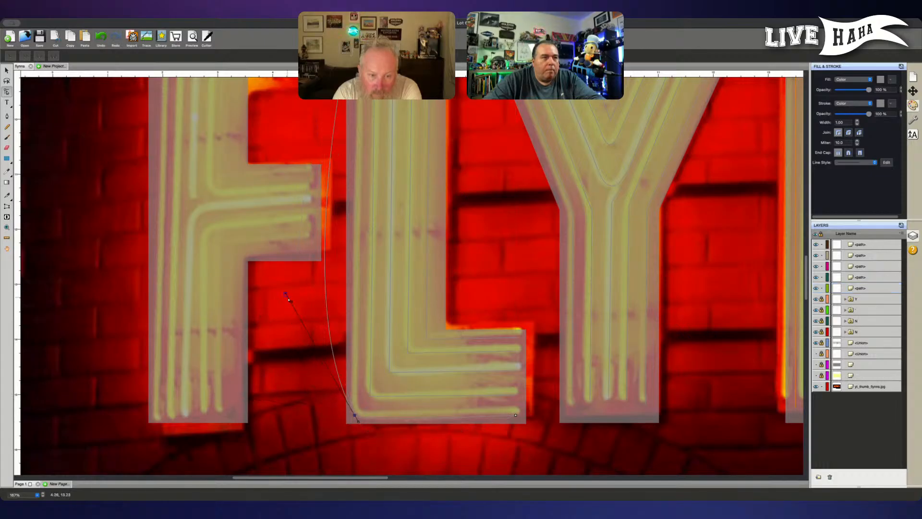
{"action": "left_click", "coordinate": [361, 411]}
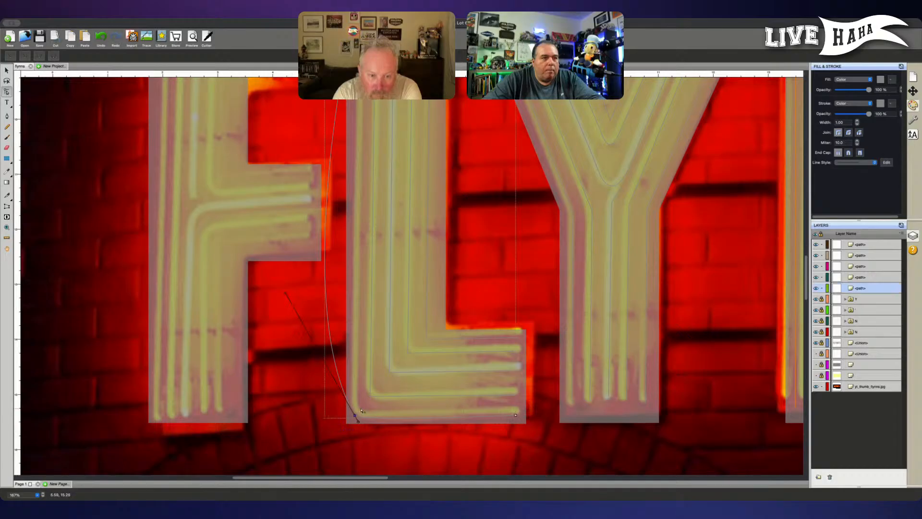
{"action": "left_click_drag", "start_coordinate": [286, 293], "coordinate": [354, 414]}
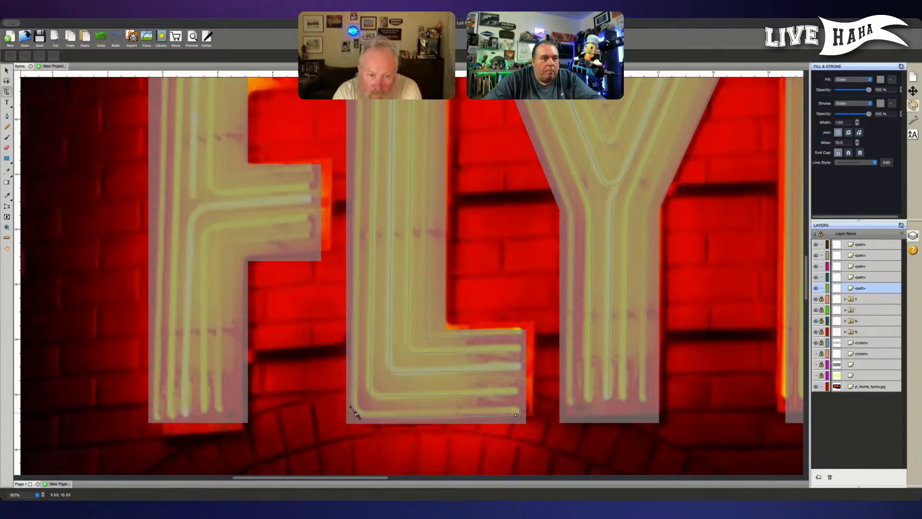
{"action": "left_click", "coordinate": [436, 433]}
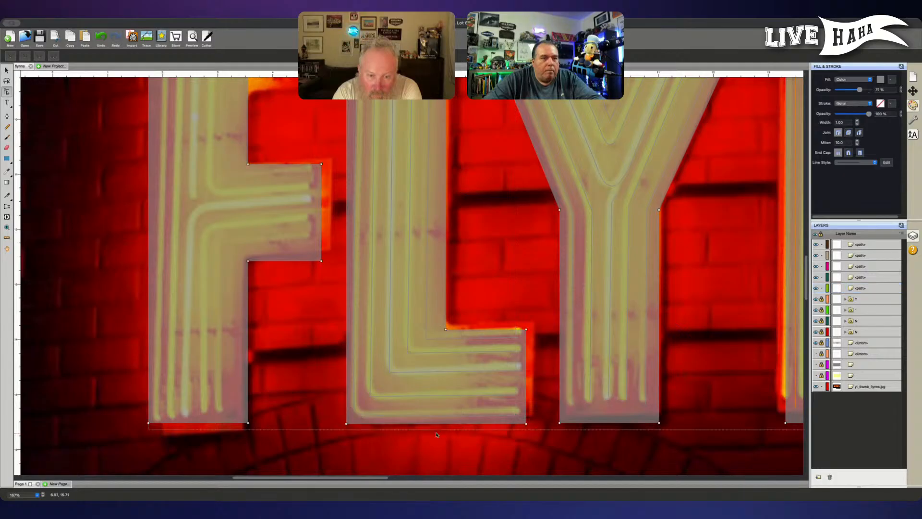
{"action": "left_click", "coordinate": [356, 416]}
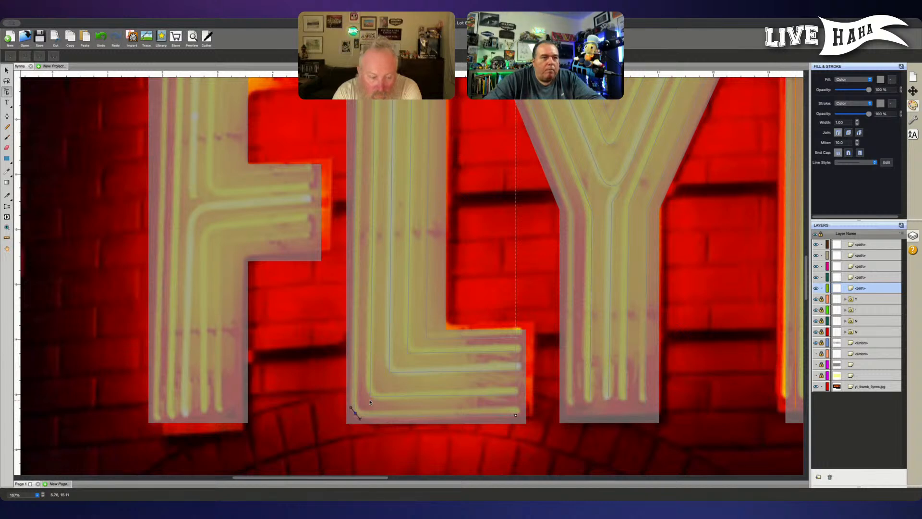
Step: Select the L's second-outermost tube path and convert its corner node into a smooth curve node
{"action": "left_click", "coordinate": [370, 402]}
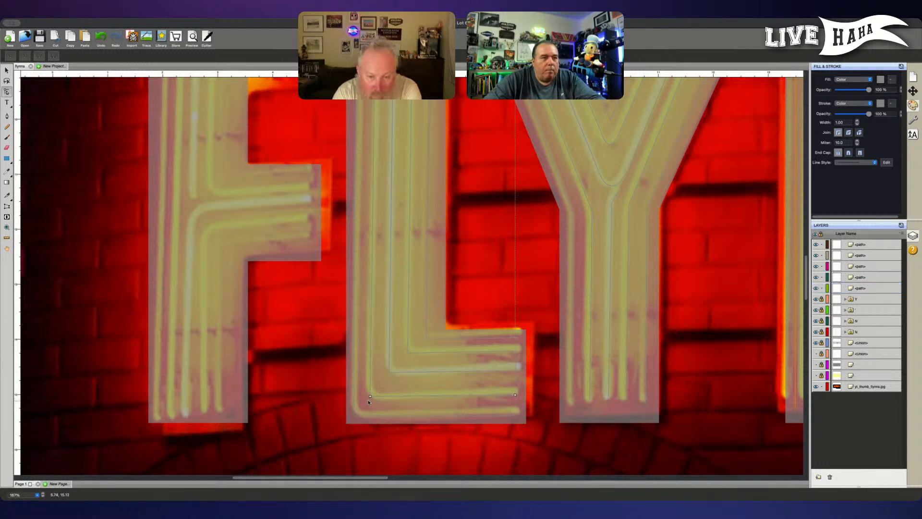
{"action": "left_click", "coordinate": [372, 396], "text": "shift"}
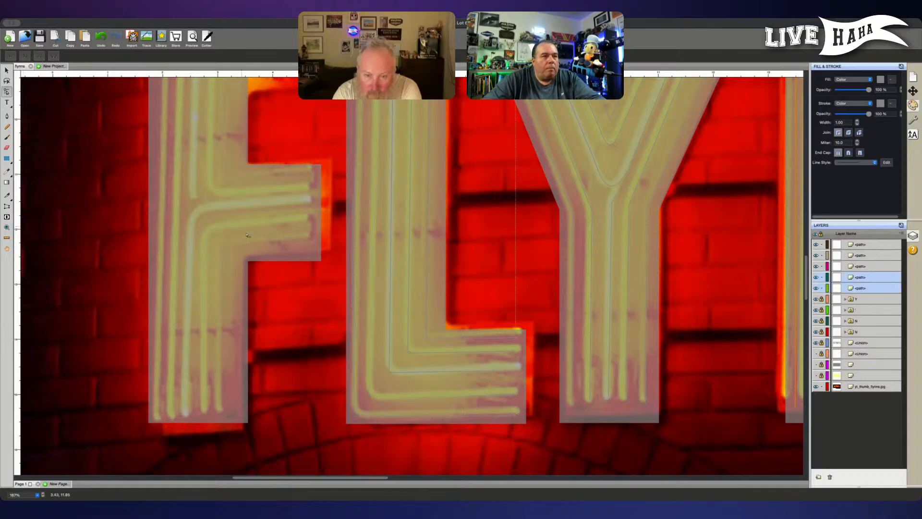
{"action": "left_click", "coordinate": [369, 405]}
{"action": "left_click", "coordinate": [377, 399], "text": "shift"}
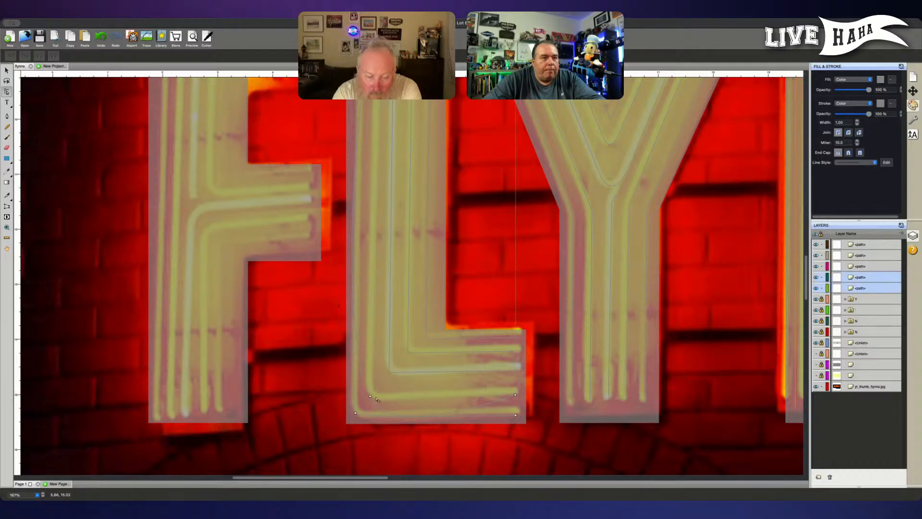
{"action": "left_click", "coordinate": [369, 395]}
Step: Pull both curve handles of the second-outermost L path's corner node in close and nudge the node to fit the photographed tube's bend
{"action": "left_click_drag", "start_coordinate": [387, 443], "coordinate": [378, 407]}
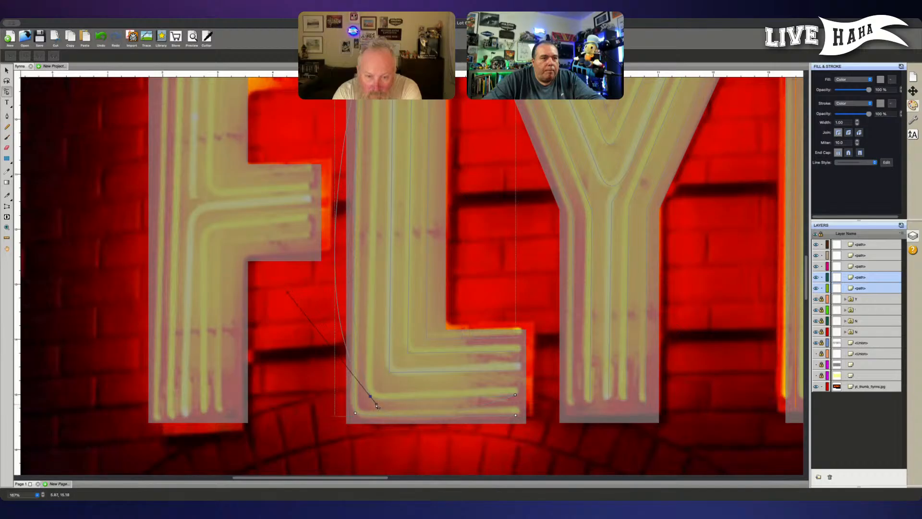
{"action": "left_click_drag", "start_coordinate": [288, 299], "coordinate": [379, 404]}
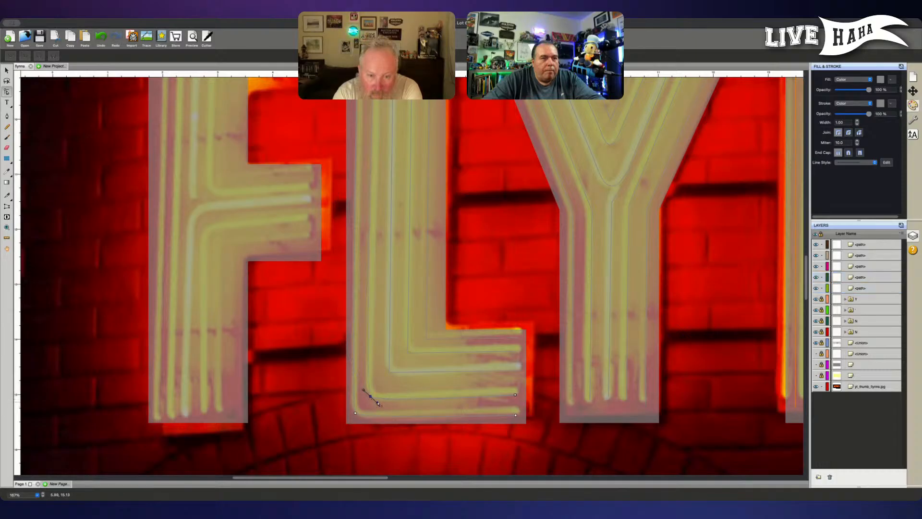
{"action": "left_click", "coordinate": [377, 402]}
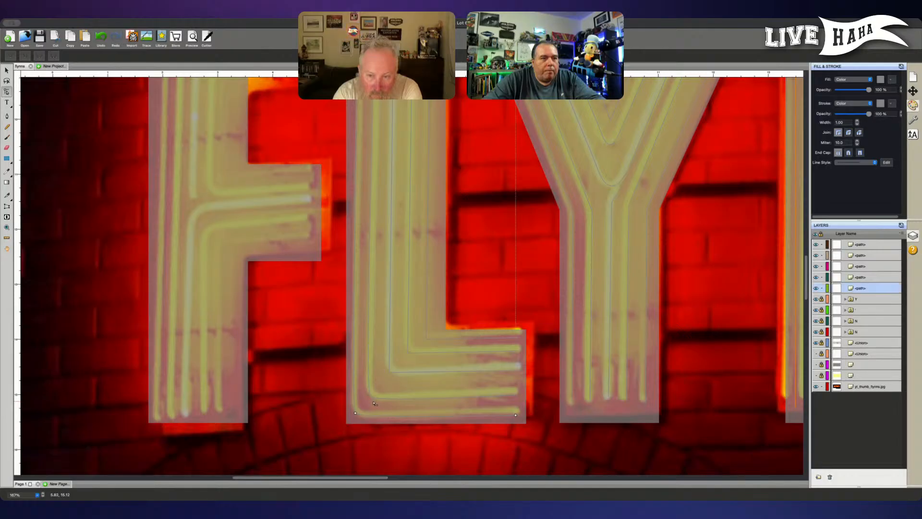
{"action": "left_click", "coordinate": [370, 401]}
{"action": "left_click", "coordinate": [370, 404]}
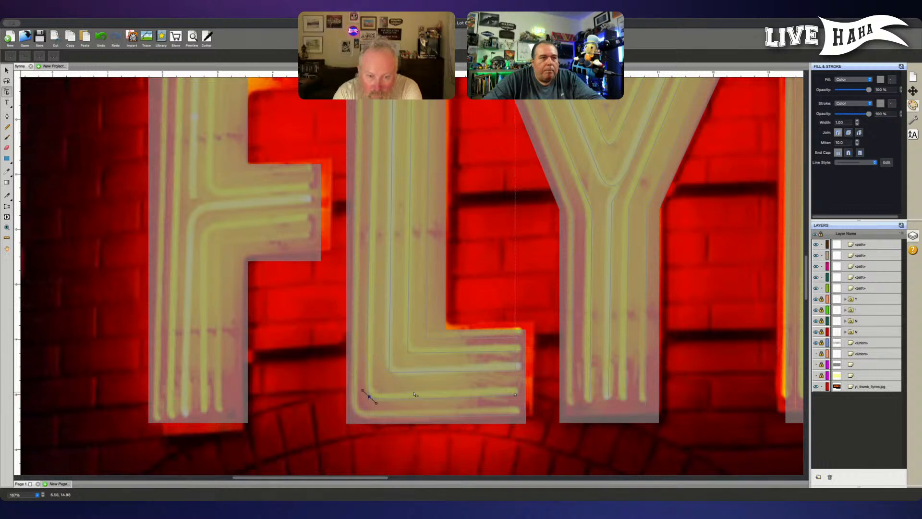
Step: Add the L's middle tube path to the selection and convert its corner node into a smooth curve node
{"action": "left_click", "coordinate": [390, 373], "text": "shift"}
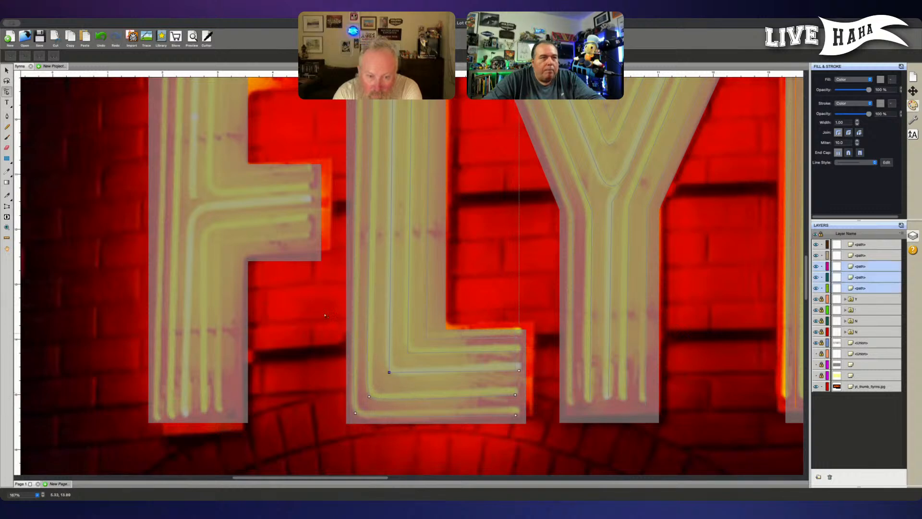
{"action": "left_click", "coordinate": [39, 57]}
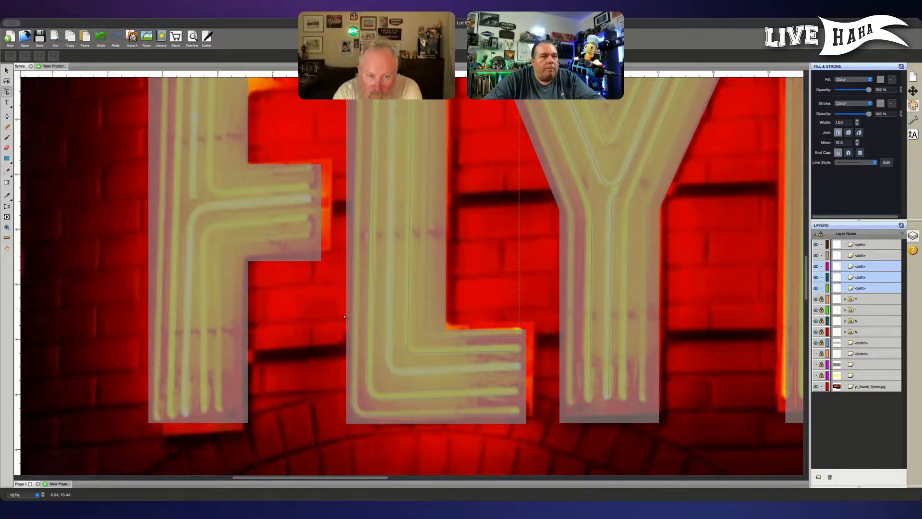
{"action": "left_click", "coordinate": [399, 385]}
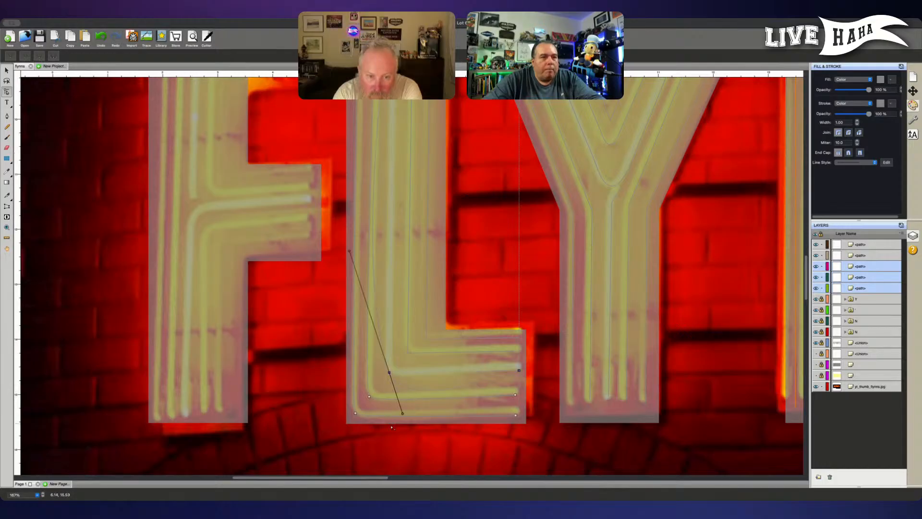
Step: Try to grab the foot-side curve handle of the middle L path's corner node where it overlaps the outermost path
{"action": "left_click", "coordinate": [404, 414]}
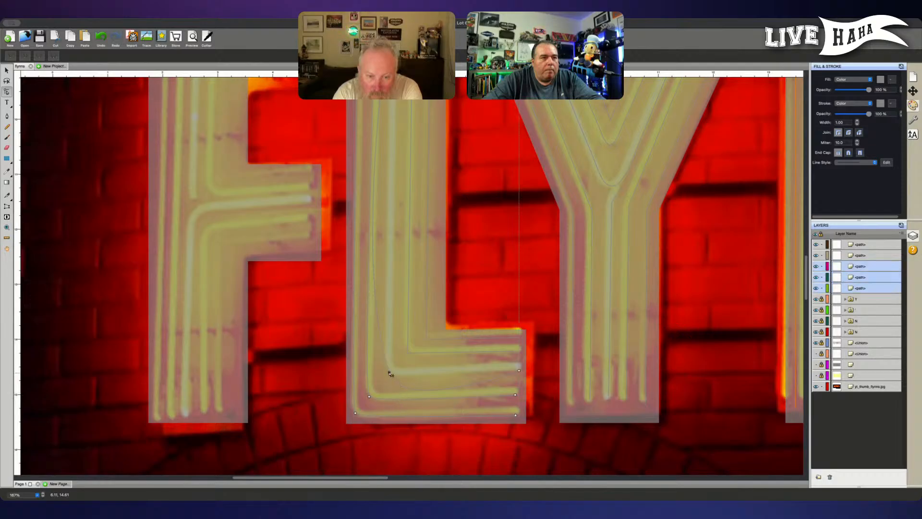
{"action": "left_click", "coordinate": [389, 374]}
{"action": "left_click_drag", "start_coordinate": [390, 374], "coordinate": [397, 427]}
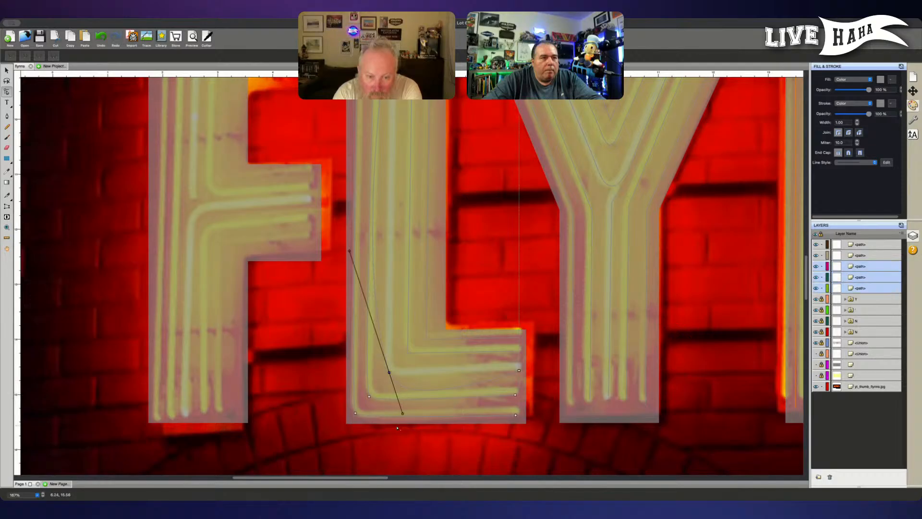
{"action": "left_click", "coordinate": [403, 415]}
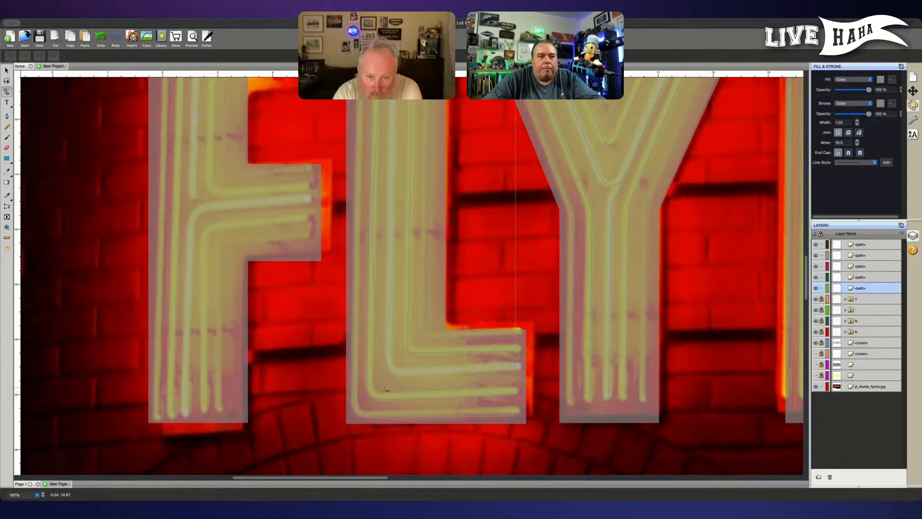
{"action": "left_click_drag", "start_coordinate": [385, 390], "coordinate": [405, 376]}
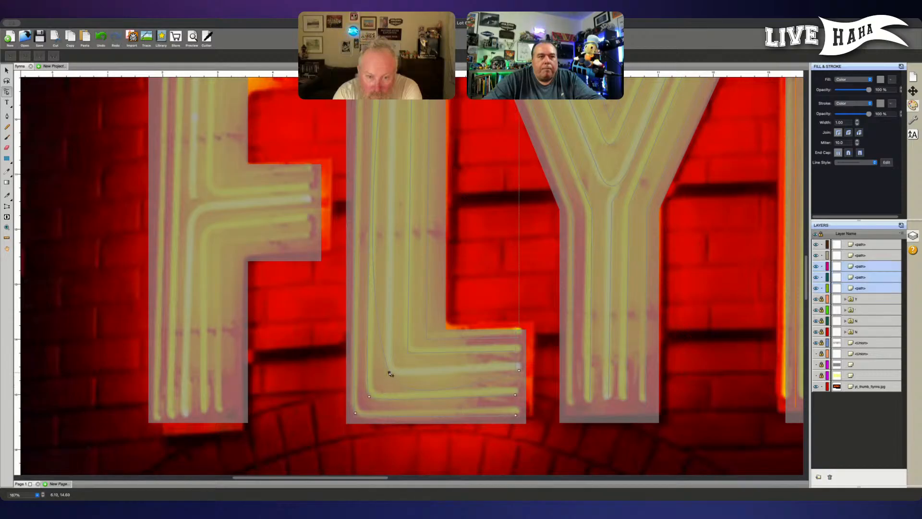
{"action": "left_click", "coordinate": [388, 372]}
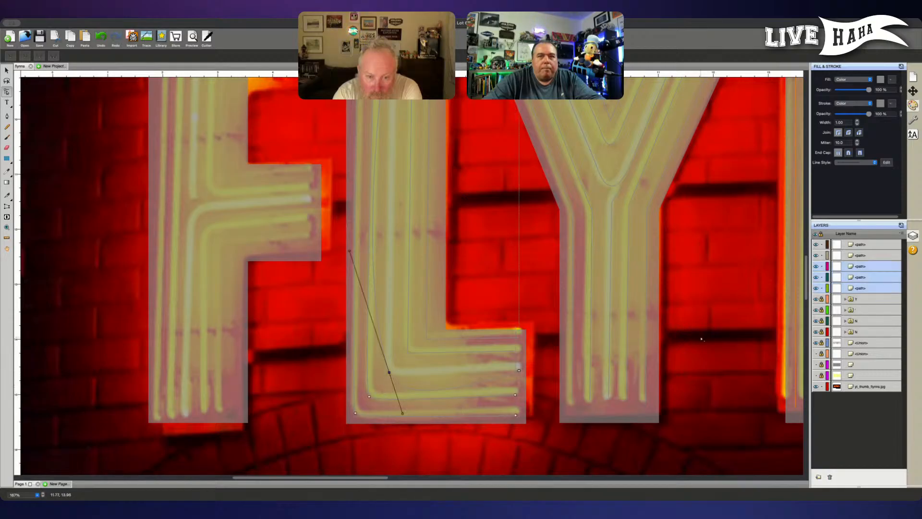
Step: Lock the two finished outer L paths and move the middle L path to the top of the layer order
{"action": "left_click", "coordinate": [821, 289]}
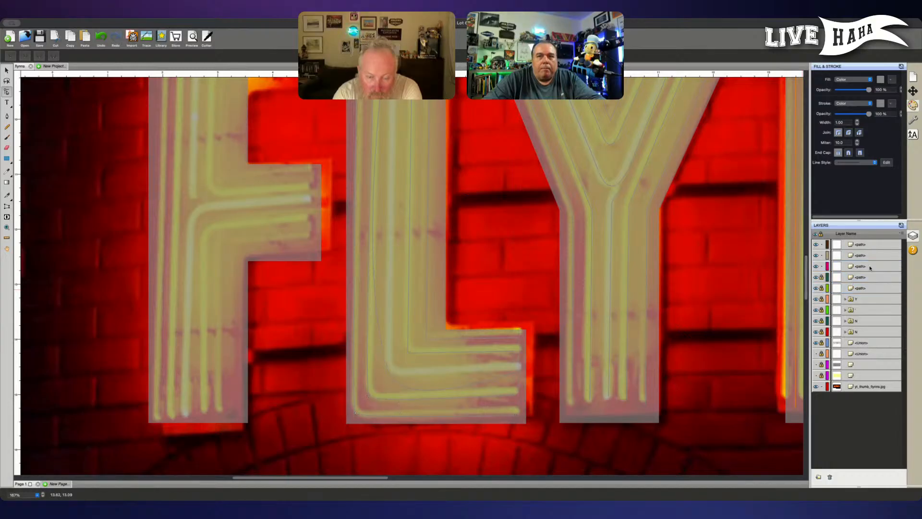
{"action": "left_click_drag", "start_coordinate": [870, 268], "coordinate": [870, 245]}
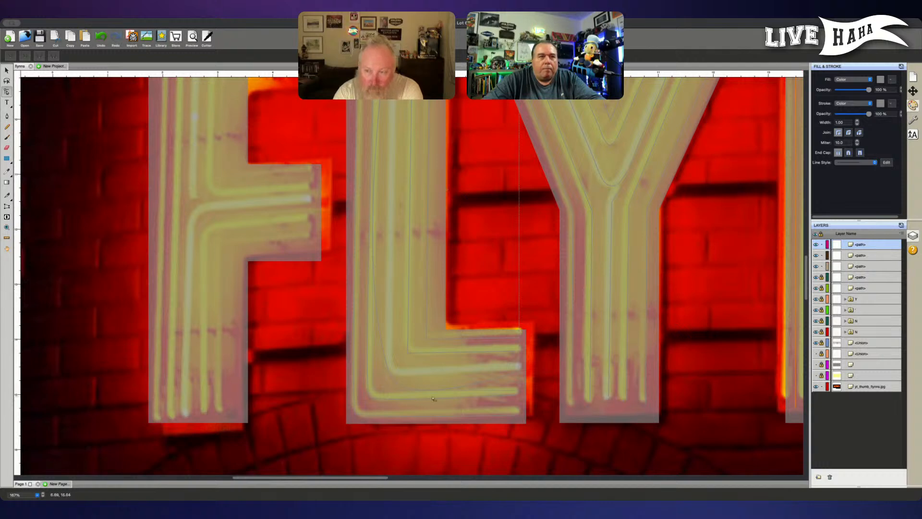
Step: Pull both curve handles of the middle L path's corner node in close to the node to tightly round its corner
{"action": "left_click", "coordinate": [390, 374]}
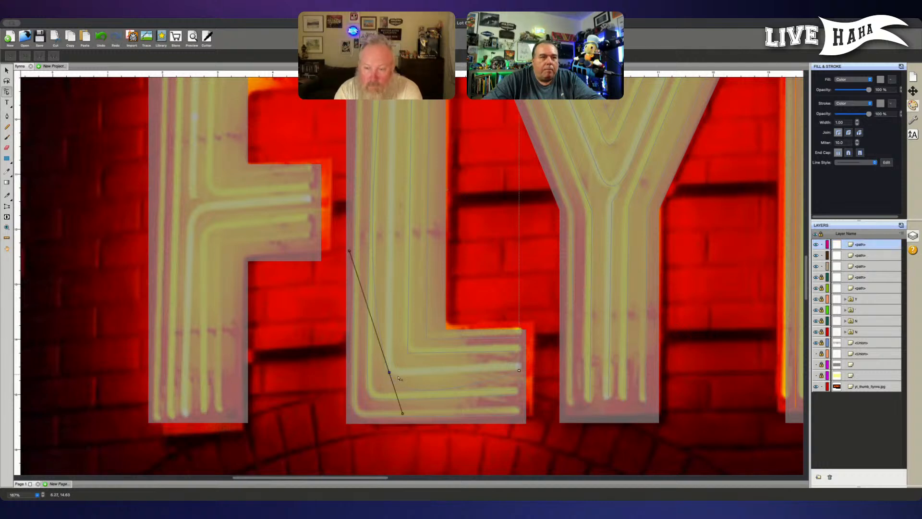
{"action": "left_click_drag", "start_coordinate": [403, 414], "coordinate": [398, 380]}
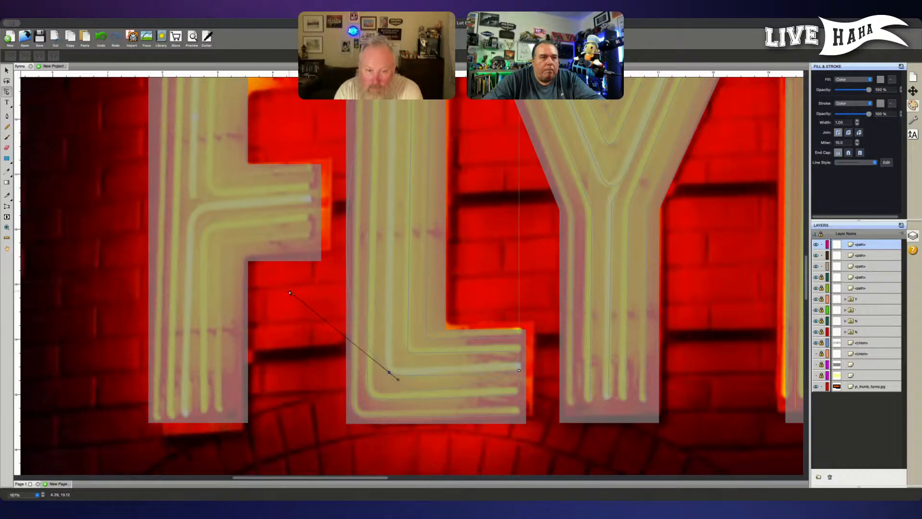
{"action": "left_click", "coordinate": [290, 292]}
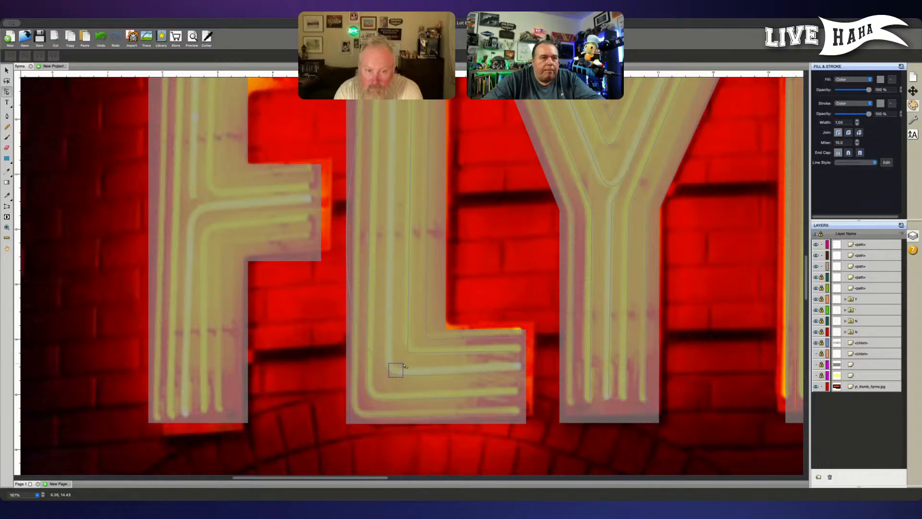
{"action": "left_click", "coordinate": [390, 372]}
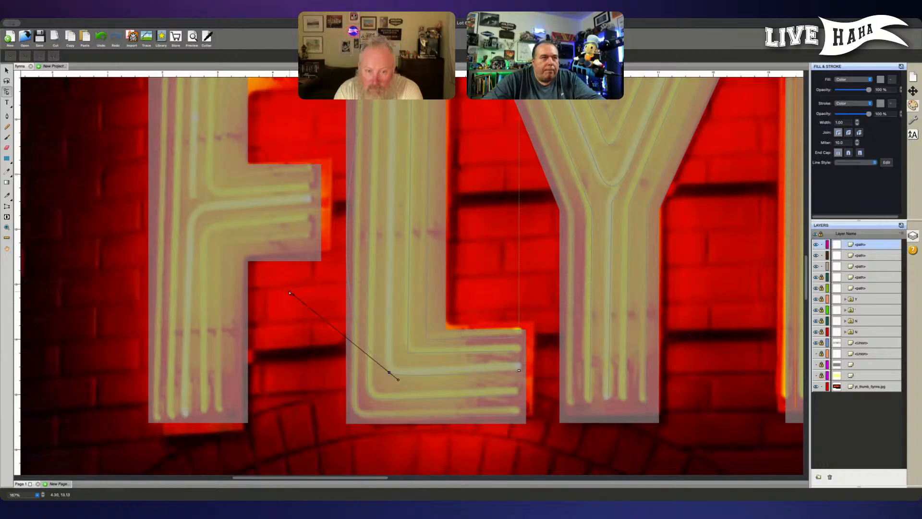
{"action": "left_click_drag", "start_coordinate": [289, 293], "coordinate": [380, 366]}
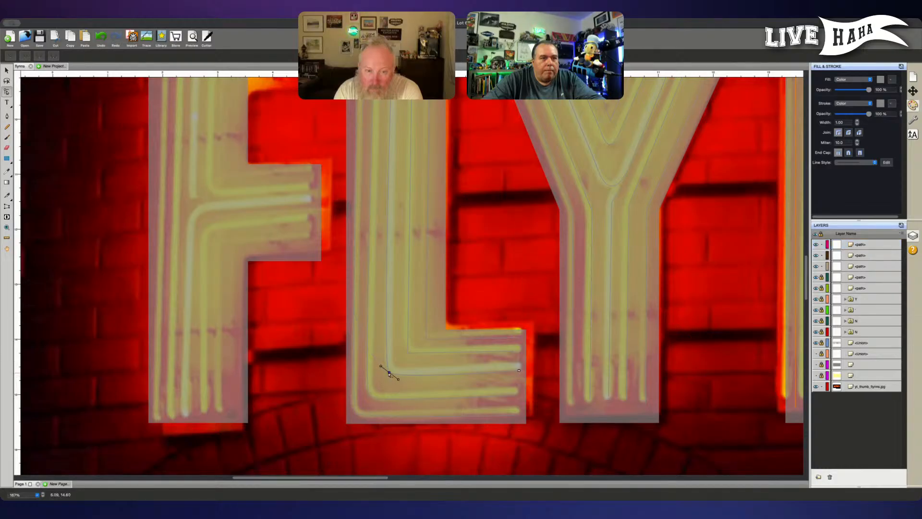
{"action": "left_click", "coordinate": [388, 374]}
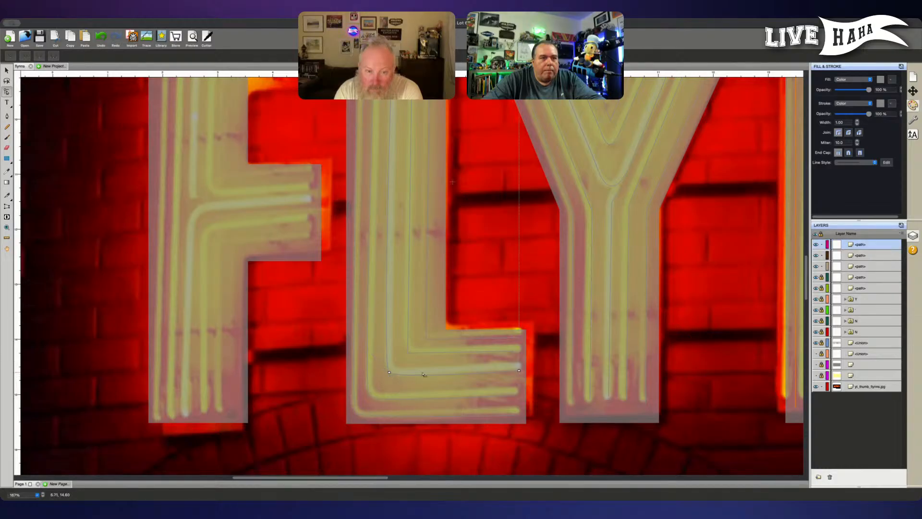
Step: Convert the fourth L path's corner node into a smooth curve node and pull both its curve handles in close
{"action": "left_click", "coordinate": [408, 353], "text": "shift"}
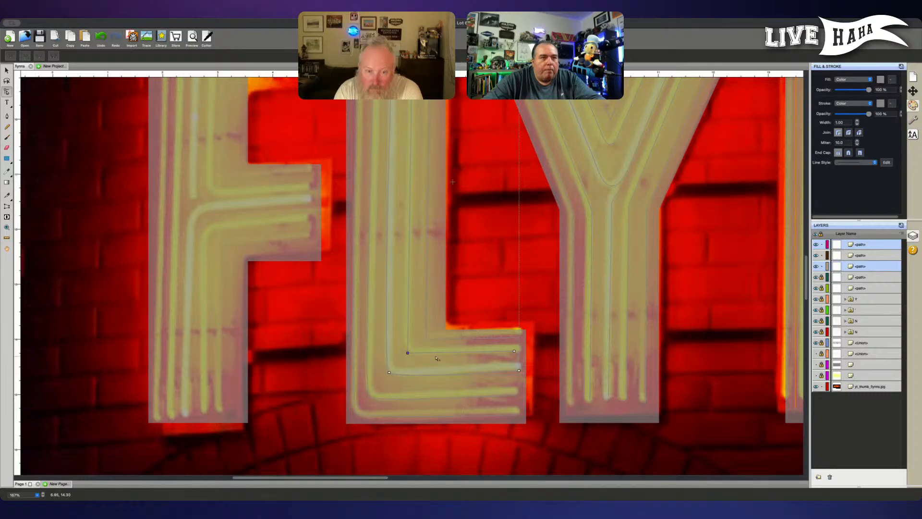
{"action": "left_click", "coordinate": [197, 139]}
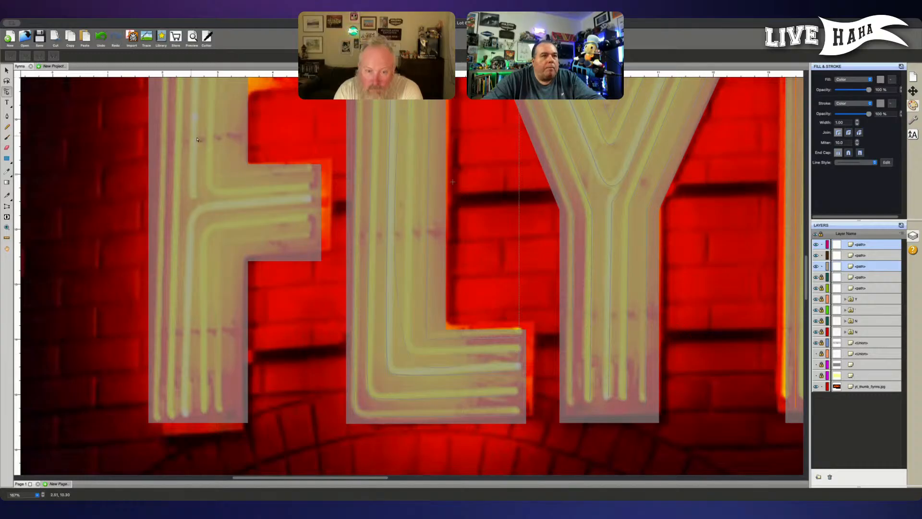
{"action": "left_click", "coordinate": [429, 360]}
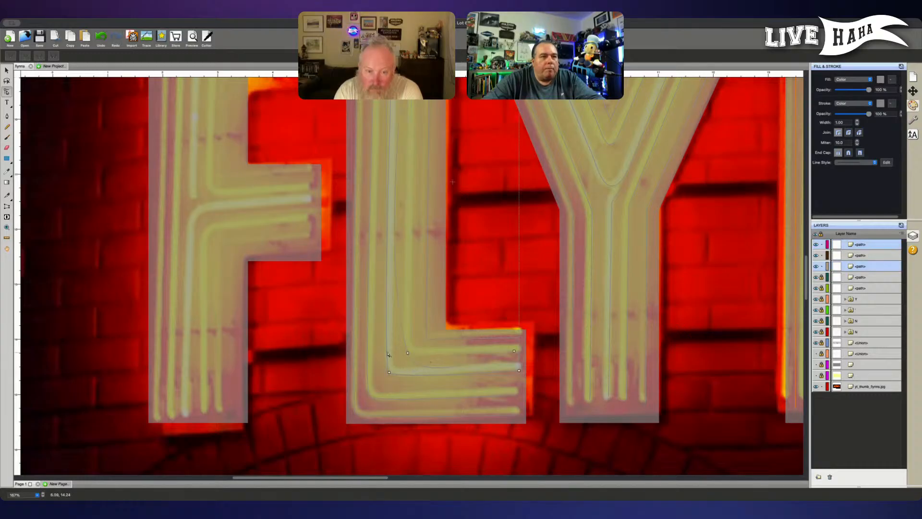
{"action": "mouse_move", "coordinate": [407, 354]}
{"action": "left_mouse_down"}
{"action": "mouse_move", "coordinate": [418, 388]}
{"action": "mouse_move", "coordinate": [413, 358]}
{"action": "left_mouse_up"}
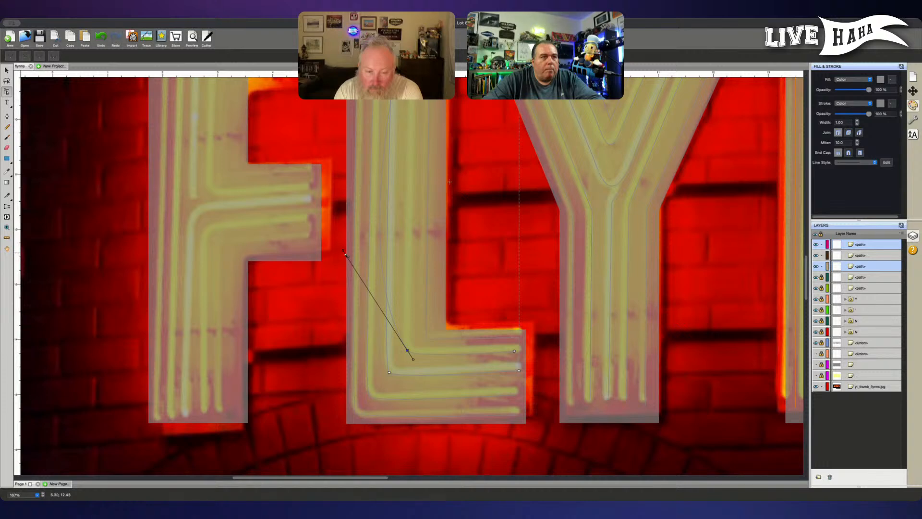
{"action": "left_click_drag", "start_coordinate": [343, 251], "coordinate": [403, 348]}
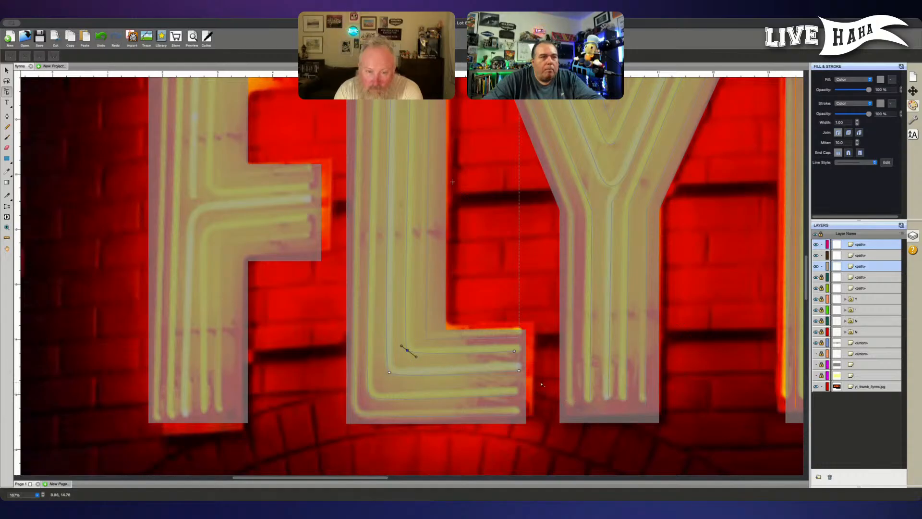
Step: Add the L's innermost tube path to the selection and convert its corner node into a smooth curve node
{"action": "left_click", "coordinate": [425, 342]}
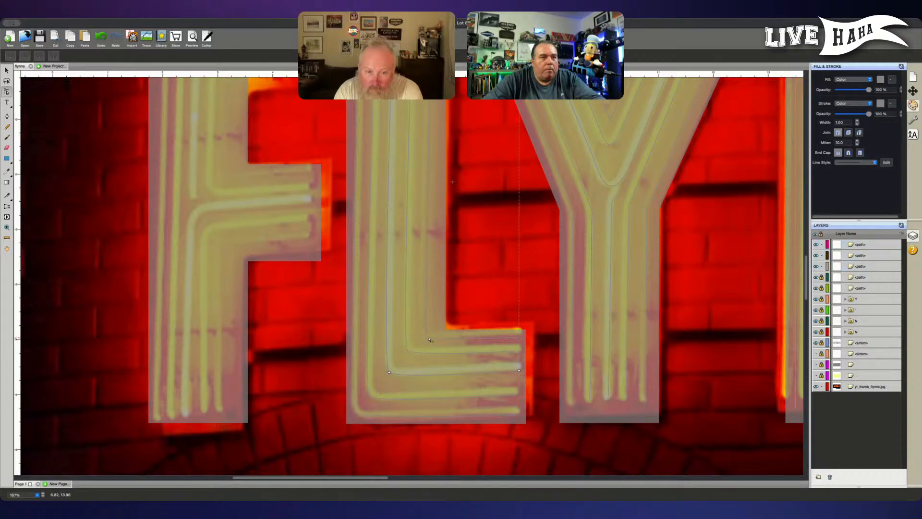
{"action": "left_click", "coordinate": [426, 339]}
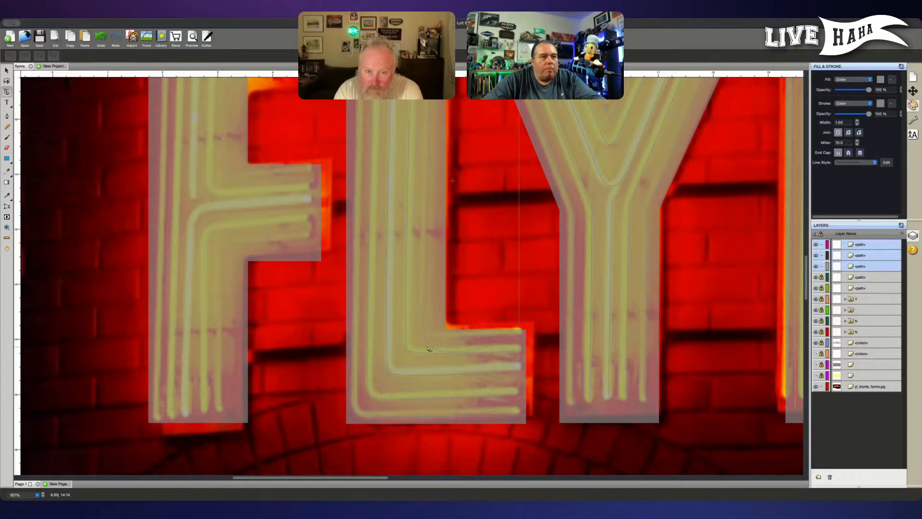
{"action": "left_click", "coordinate": [430, 349]}
{"action": "left_click", "coordinate": [428, 344]}
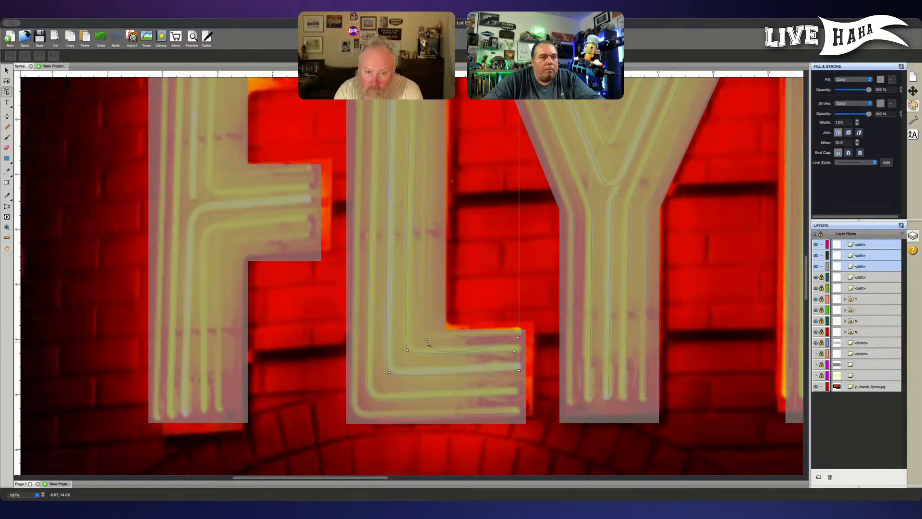
{"action": "left_click", "coordinate": [426, 339]}
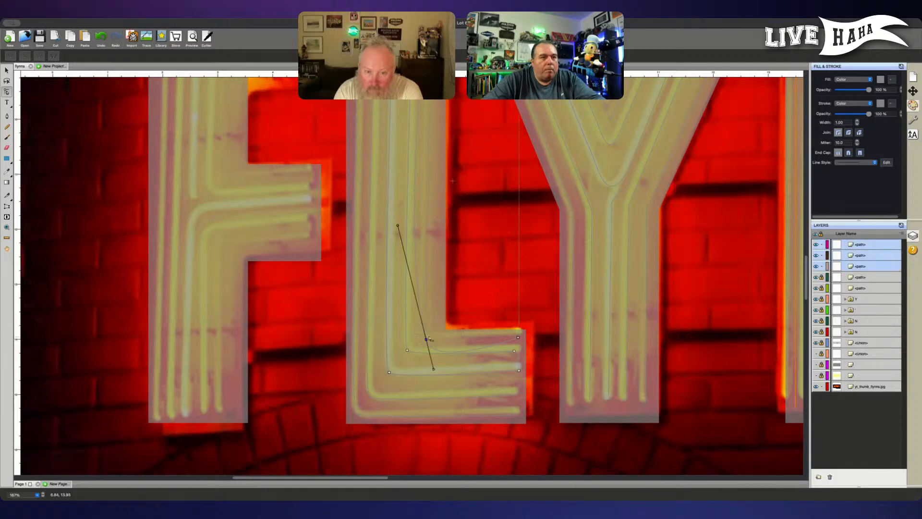
Step: Identify the L's innermost tube path among the unlocked layers and move it to the top of the layer order
{"action": "left_click", "coordinate": [435, 370]}
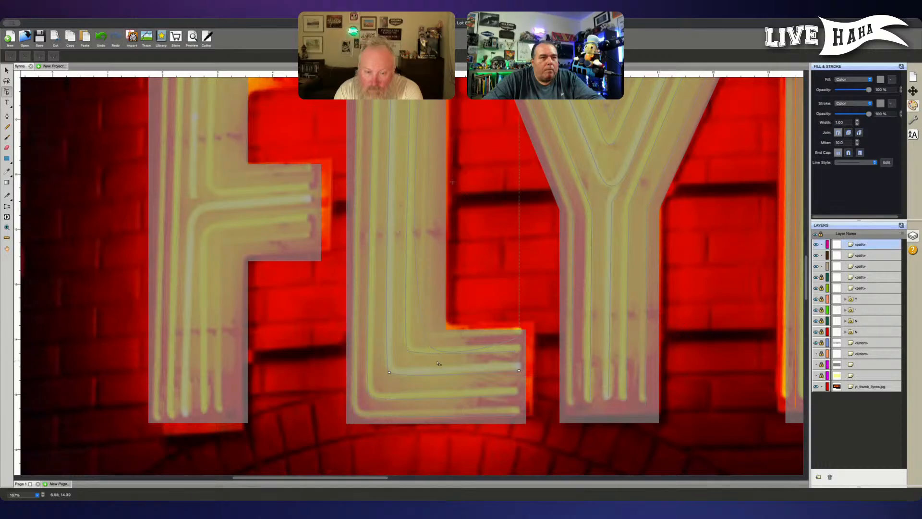
{"action": "left_click", "coordinate": [426, 340]}
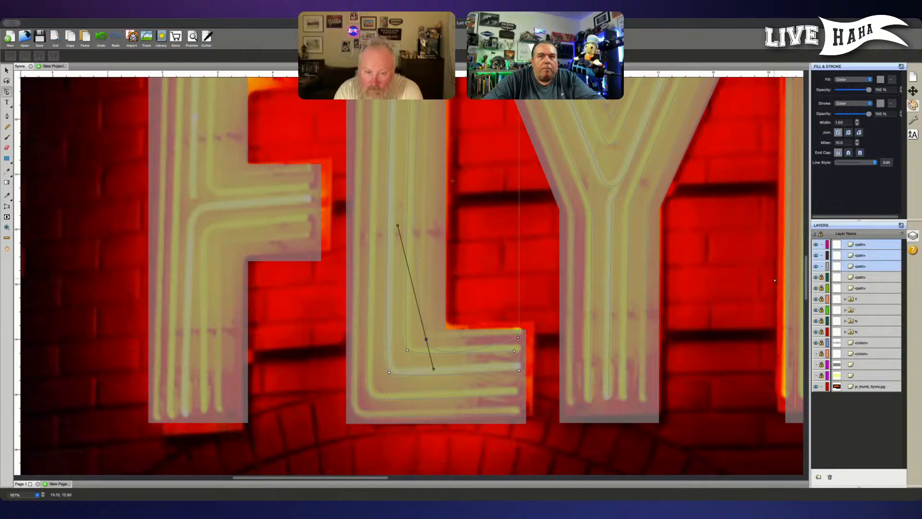
{"action": "left_click", "coordinate": [872, 256]}
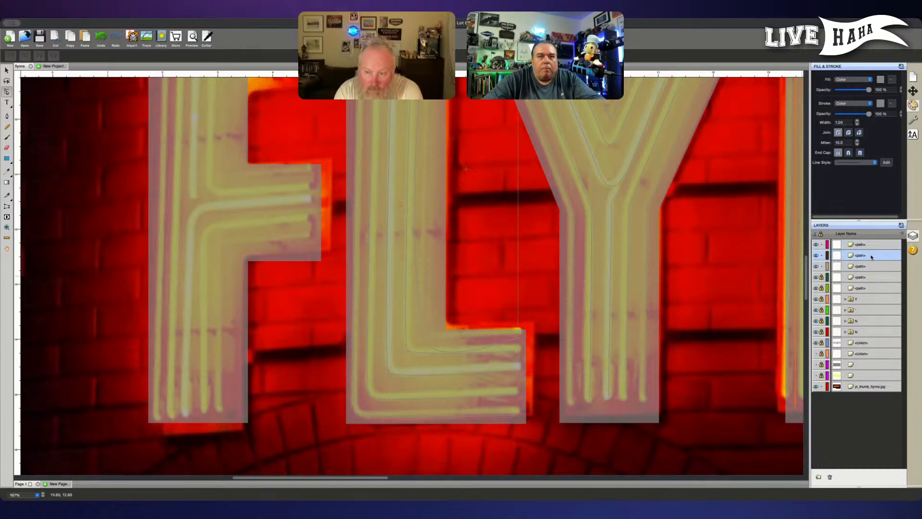
{"action": "left_click", "coordinate": [870, 266]}
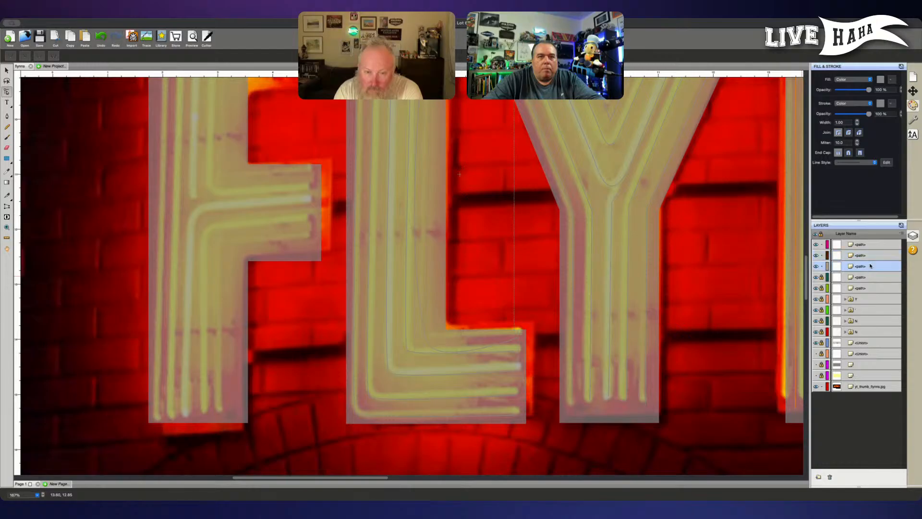
{"action": "left_click", "coordinate": [868, 256]}
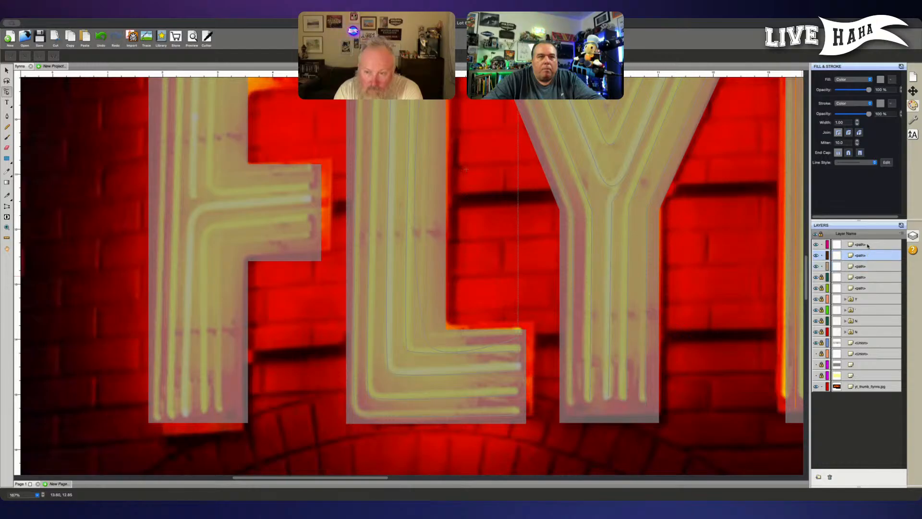
{"action": "left_click", "coordinate": [868, 246]}
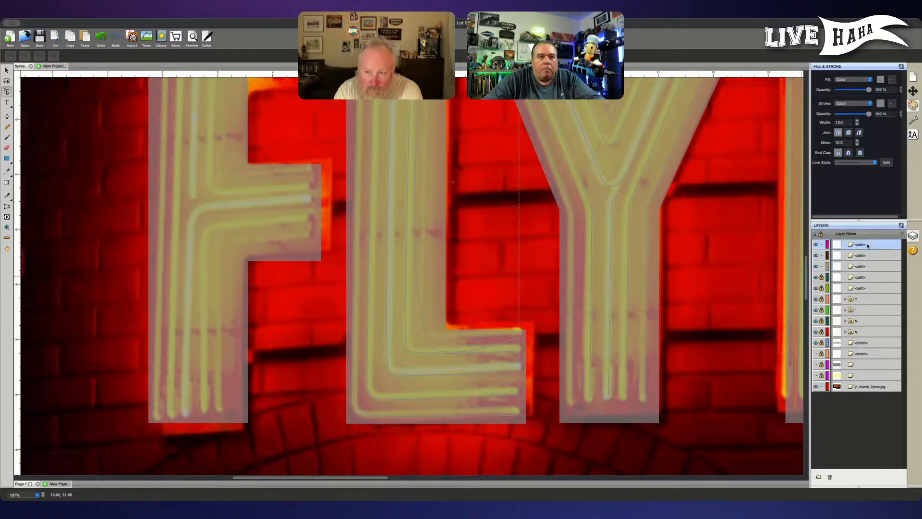
{"action": "left_click", "coordinate": [816, 245]}
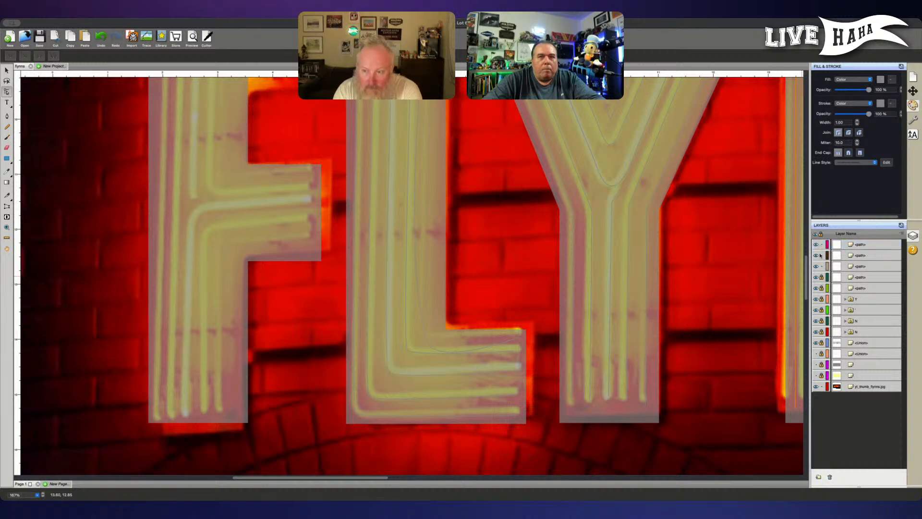
{"action": "left_click", "coordinate": [869, 257]}
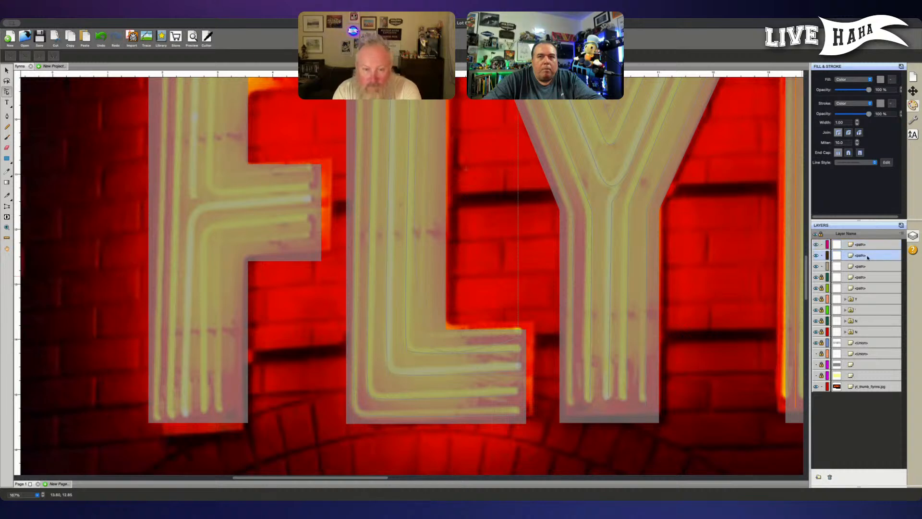
{"action": "left_click_drag", "start_coordinate": [868, 258], "coordinate": [864, 245]}
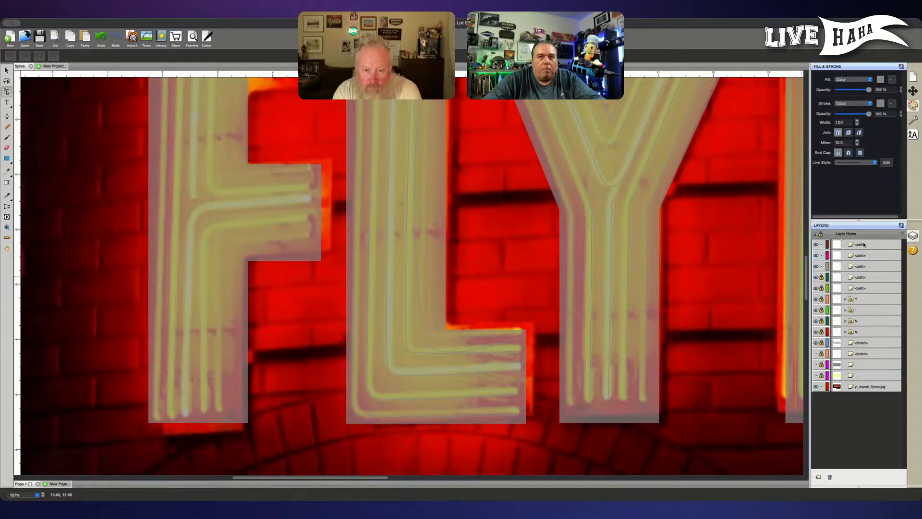
Step: Lock the middle and fourth L tube paths so only the innermost L path remains editable
{"action": "left_click", "coordinate": [427, 341]}
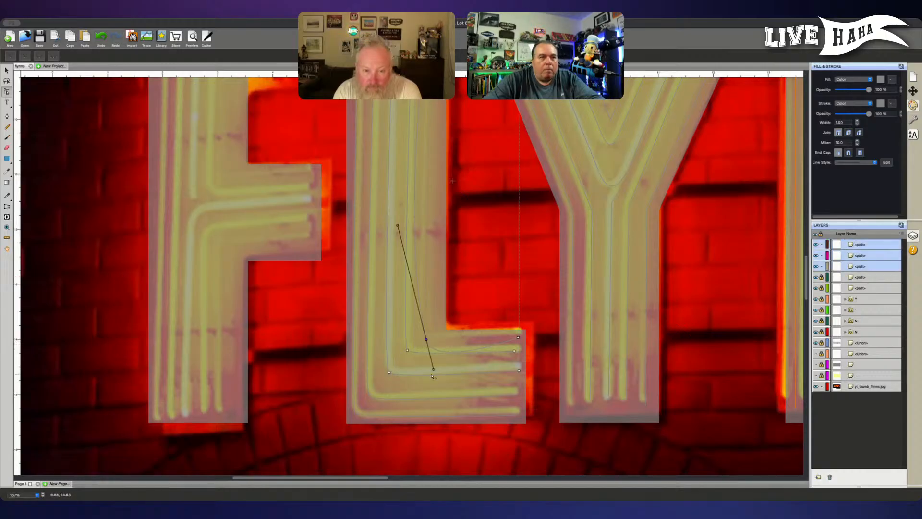
{"action": "left_click_drag", "start_coordinate": [434, 372], "coordinate": [431, 337]}
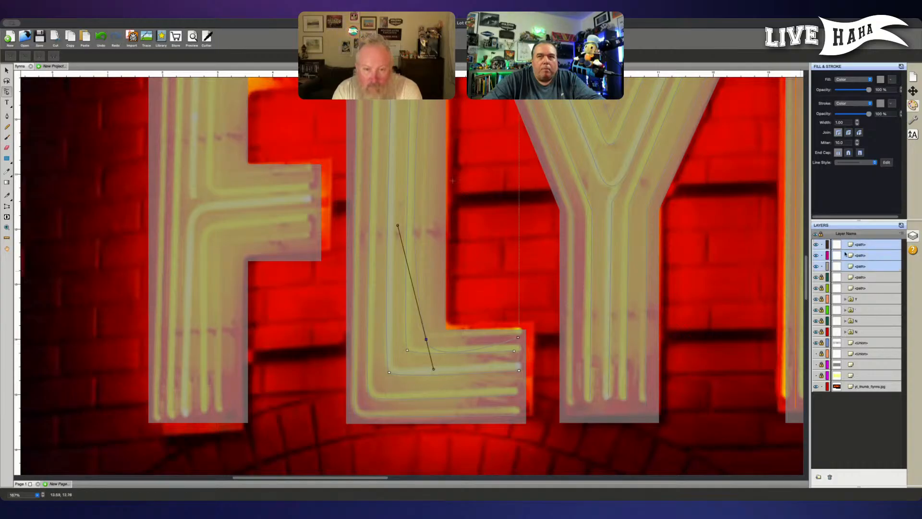
{"action": "left_click", "coordinate": [821, 256]}
{"action": "left_click", "coordinate": [822, 266]}
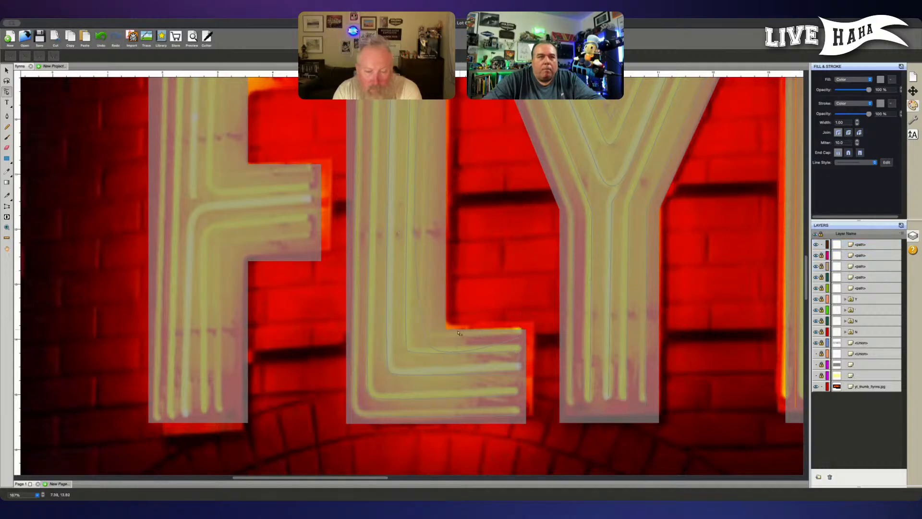
Step: Pull both curve handles of the innermost L path's corner node in close to the node to tightly round the corner
{"action": "left_click", "coordinate": [432, 339]}
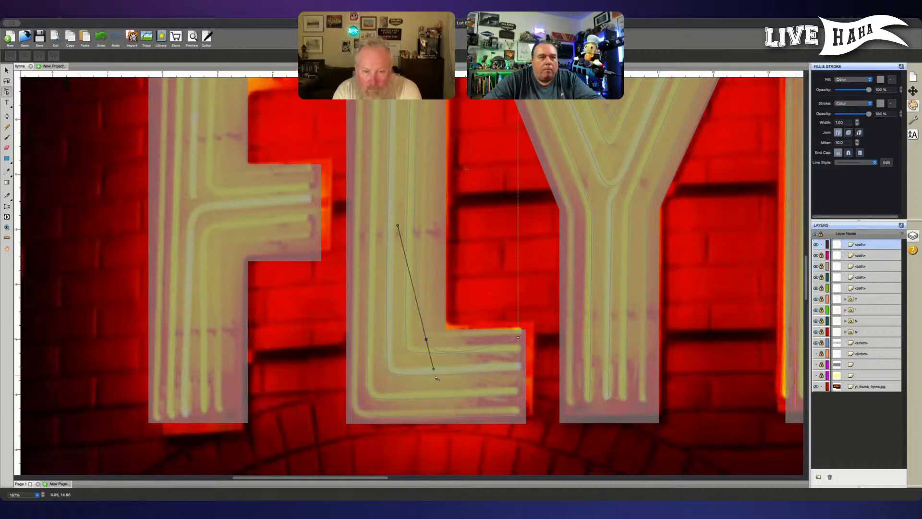
{"action": "left_click_drag", "start_coordinate": [434, 369], "coordinate": [432, 343]}
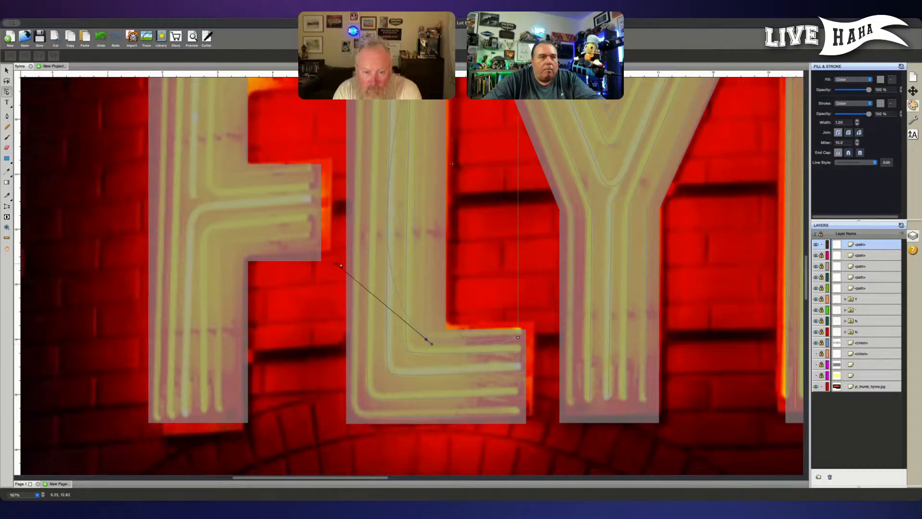
{"action": "left_click_drag", "start_coordinate": [337, 264], "coordinate": [418, 333]}
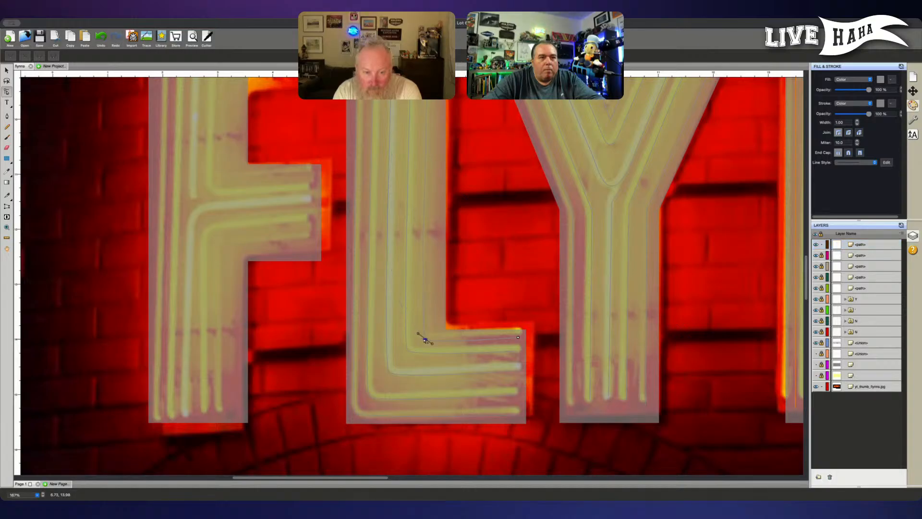
{"action": "left_click", "coordinate": [425, 340]}
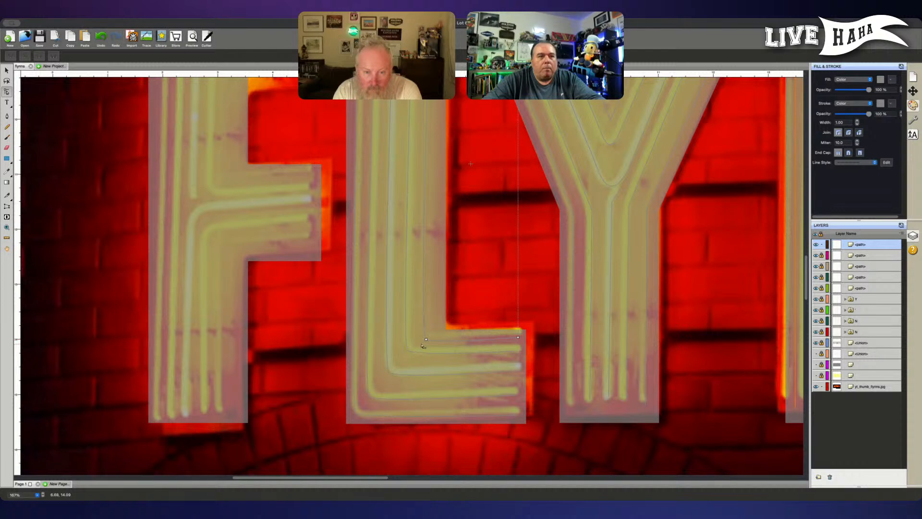
{"action": "left_click", "coordinate": [426, 340]}
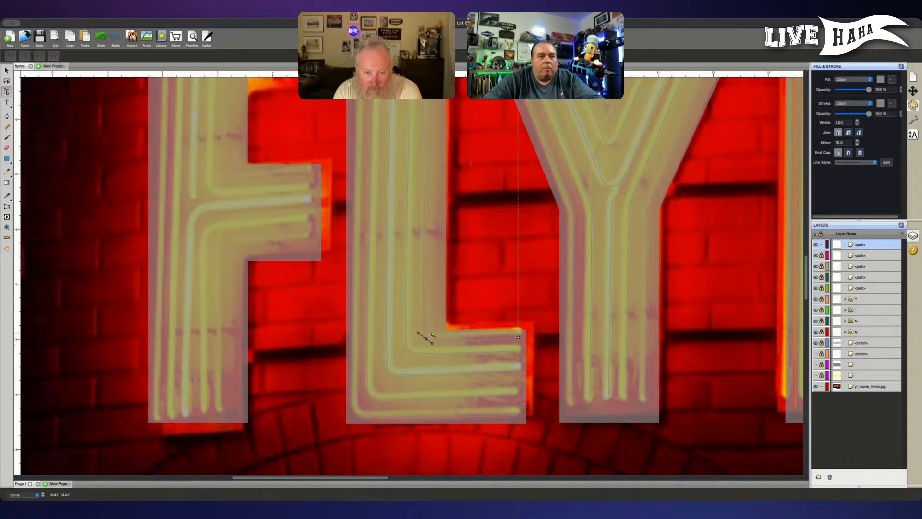
Step: Unlock the four locked tube paths of the L
{"action": "left_click", "coordinate": [821, 255]}
{"action": "left_click", "coordinate": [821, 266]}
{"action": "left_click", "coordinate": [821, 278]}
{"action": "left_click", "coordinate": [822, 287]}
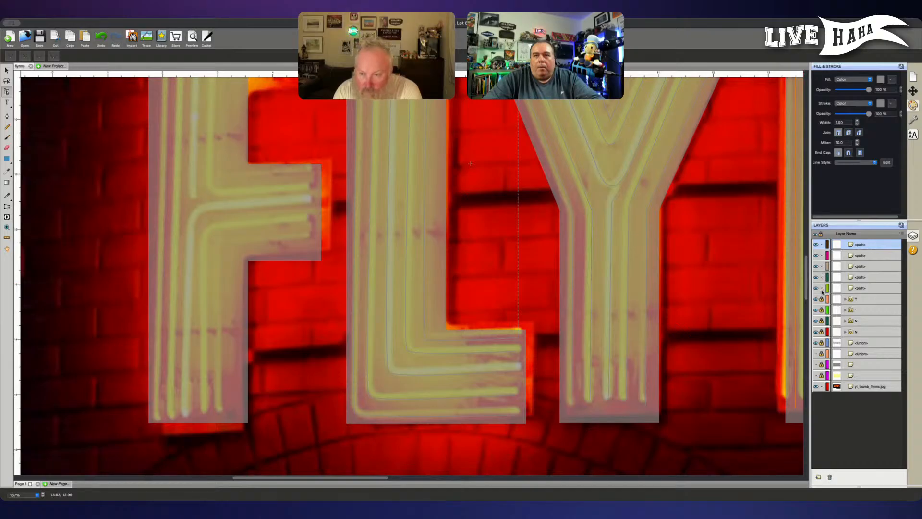
Step: Group all five L tube paths and name the group L
{"action": "left_click_drag", "start_coordinate": [880, 288], "coordinate": [871, 246]}
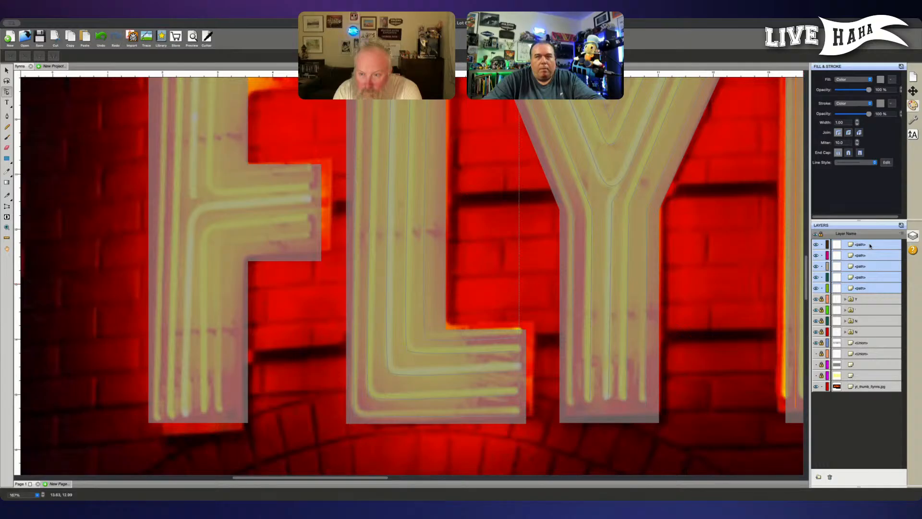
{"action": "key", "text": "super+g"}
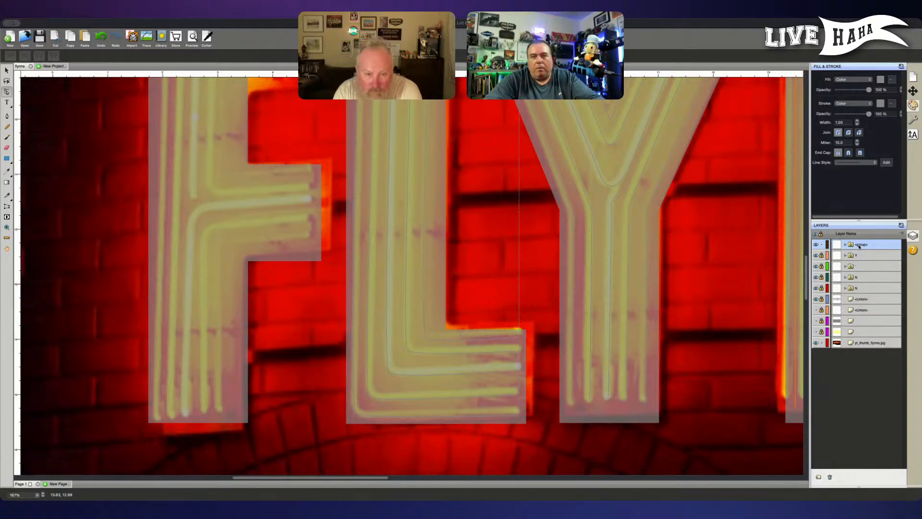
{"action": "type", "text": "L"}
{"action": "key", "text": "Return"}
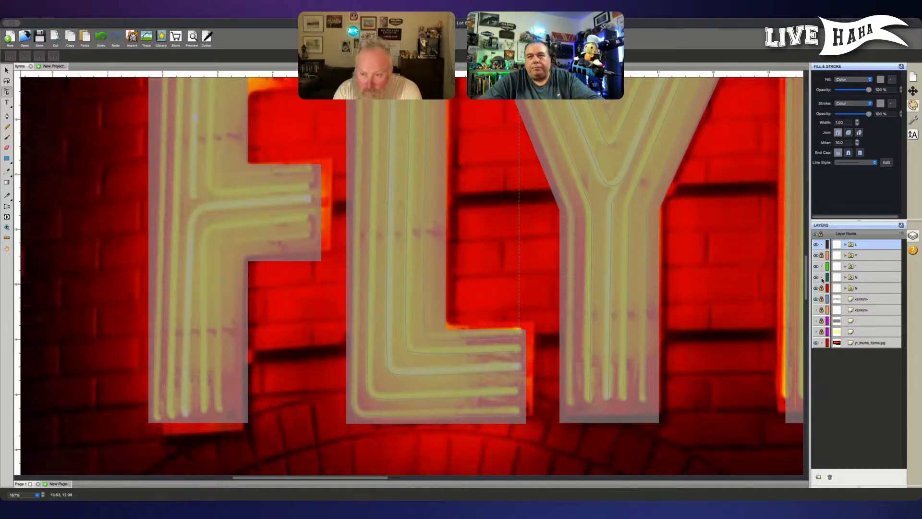
Step: Reorder the letter groups so both N groups follow Y with the apostrophe group below them, keeping those three groups locked
{"action": "mouse_move", "coordinate": [862, 289]}
{"action": "left_mouse_down"}
{"action": "mouse_move", "coordinate": [860, 265]}
{"action": "mouse_move", "coordinate": [847, 265]}
{"action": "mouse_move", "coordinate": [859, 282]}
{"action": "mouse_move", "coordinate": [822, 278]}
{"action": "mouse_move", "coordinate": [822, 266]}
{"action": "left_mouse_up"}
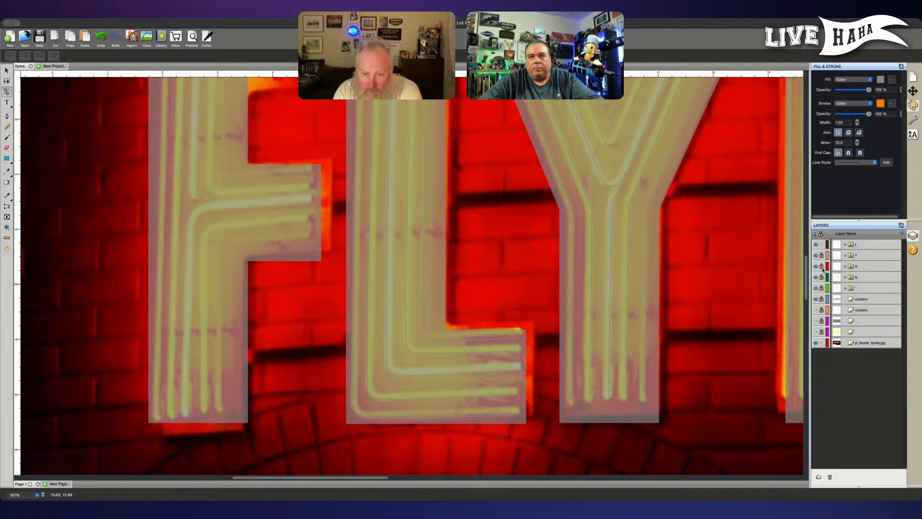
Step: Select the background sign photo and nudge it slightly to line its neon tubes up with the F outline
{"action": "scroll", "coordinate": [493, 244], "scroll_direction": "down", "scroll_amount": 5}
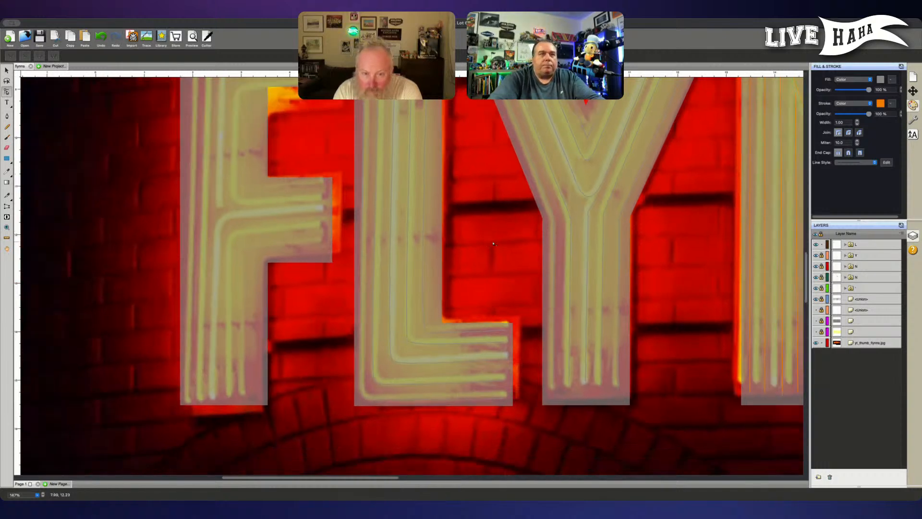
{"action": "scroll", "coordinate": [494, 244], "scroll_direction": "down", "scroll_amount": 2}
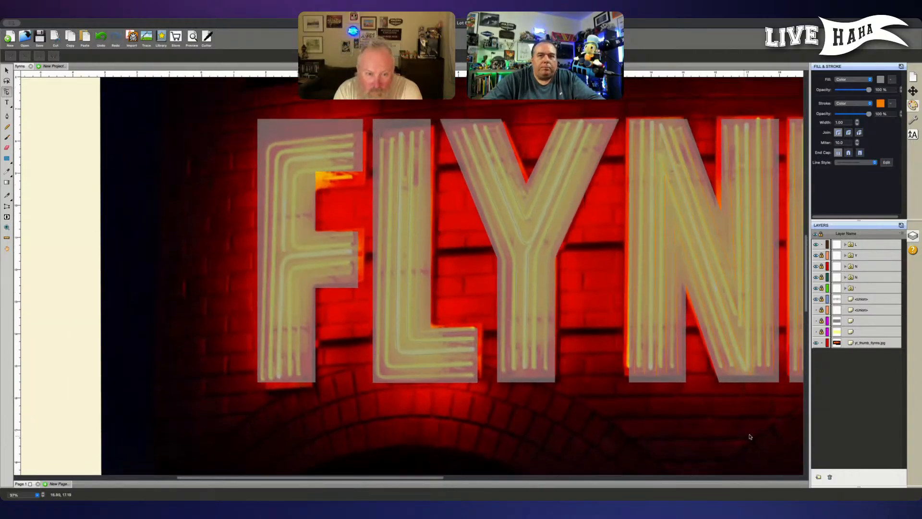
{"action": "left_click", "coordinate": [830, 344]}
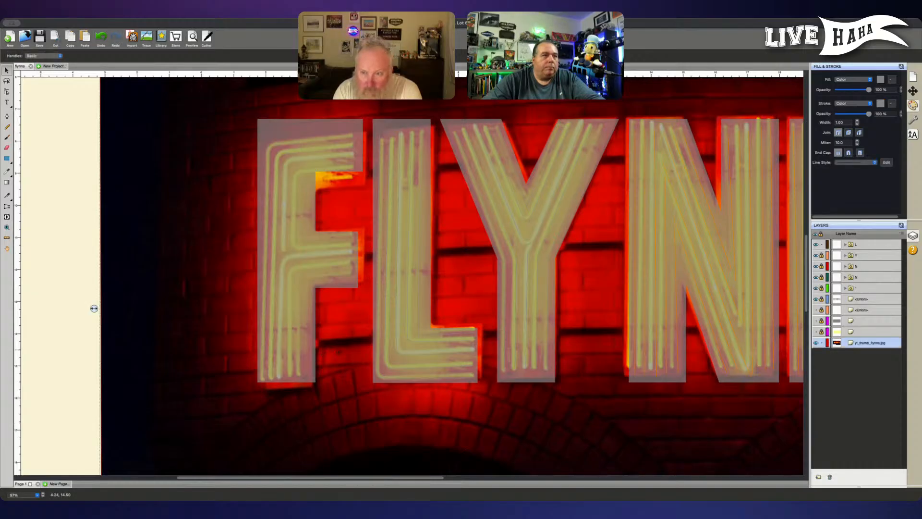
{"action": "left_click_drag", "start_coordinate": [94, 308], "coordinate": [97, 305]}
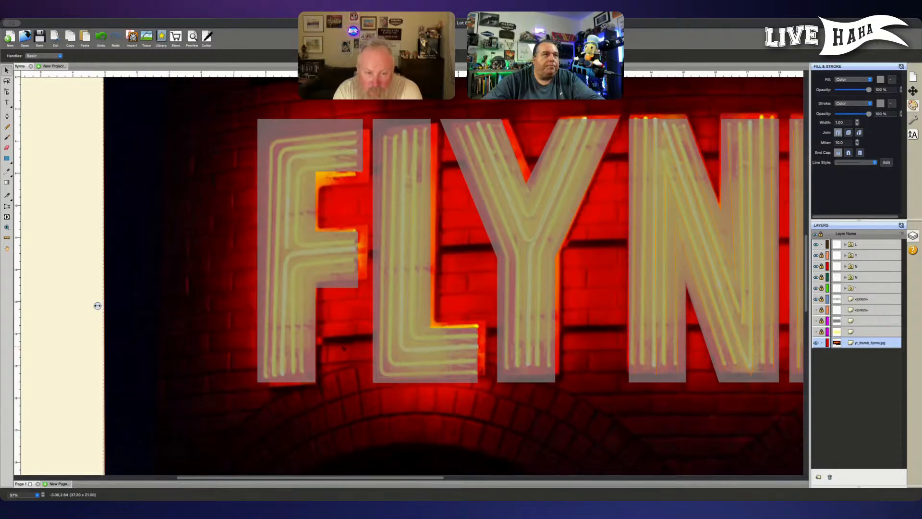
{"action": "left_click_drag", "start_coordinate": [343, 347], "coordinate": [338, 347]}
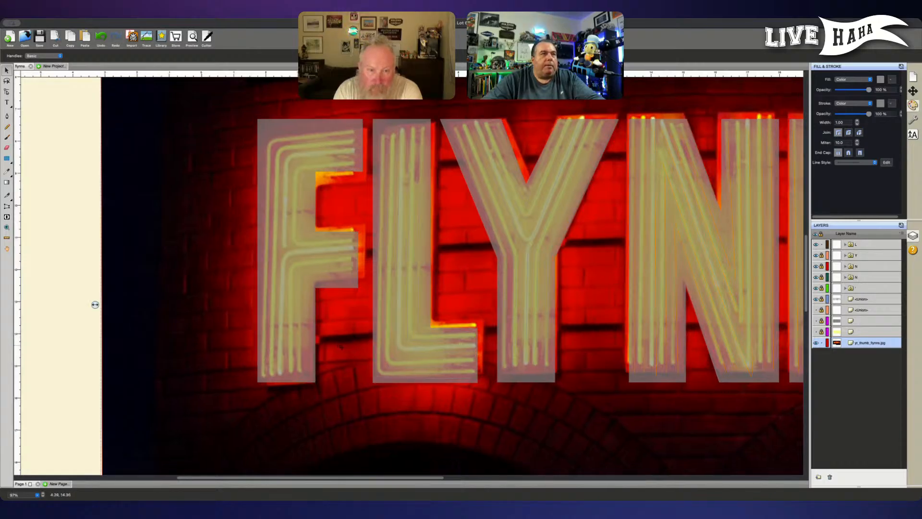
{"action": "scroll", "coordinate": [94, 303], "scroll_direction": "down", "scroll_amount": 5}
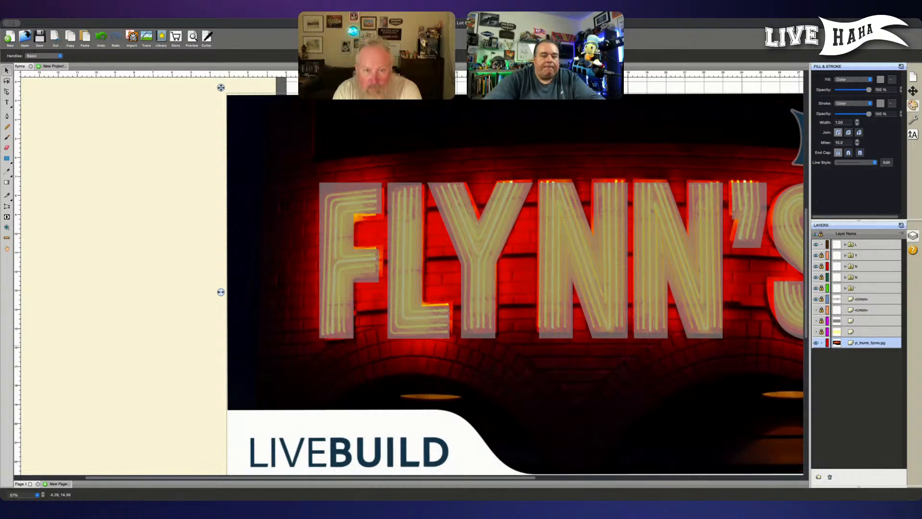
{"action": "key", "text": "ctrl+plus"}
{"action": "key", "text": "ctrl+plus"}
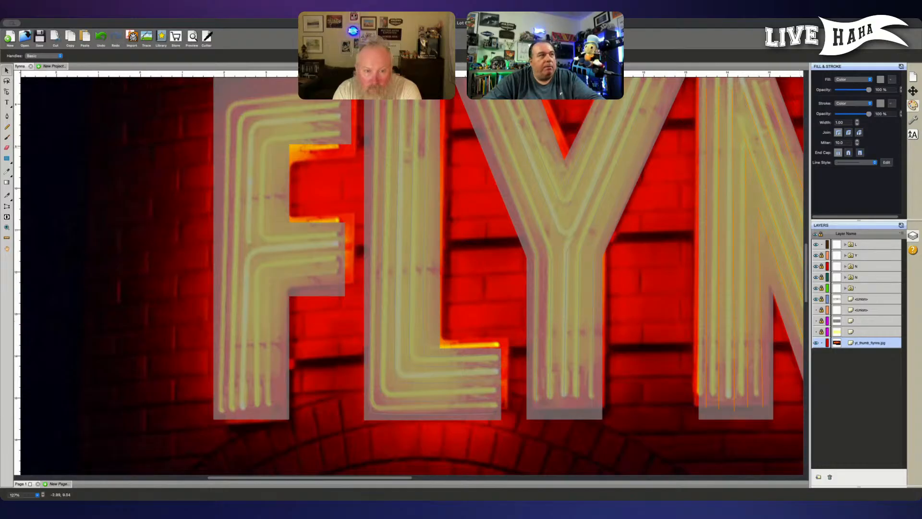
{"action": "left_click", "coordinate": [7, 117]}
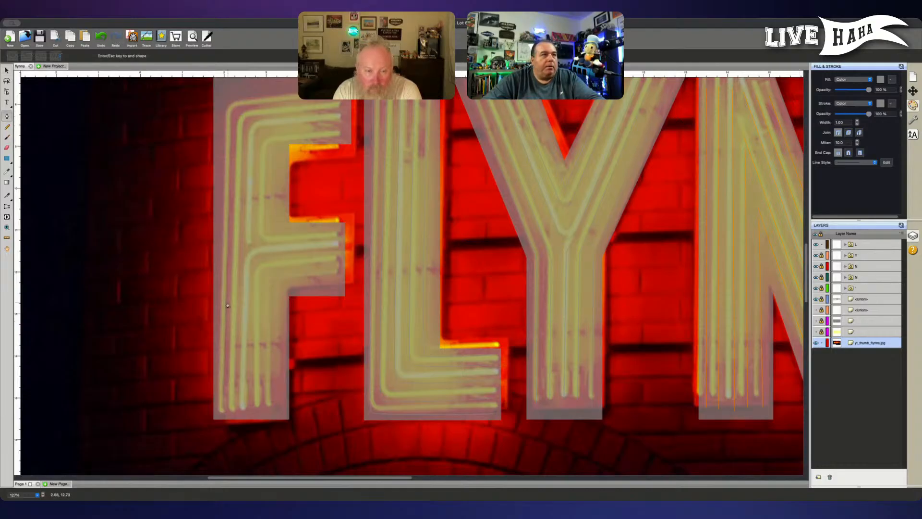
{"action": "left_click", "coordinate": [276, 411]}
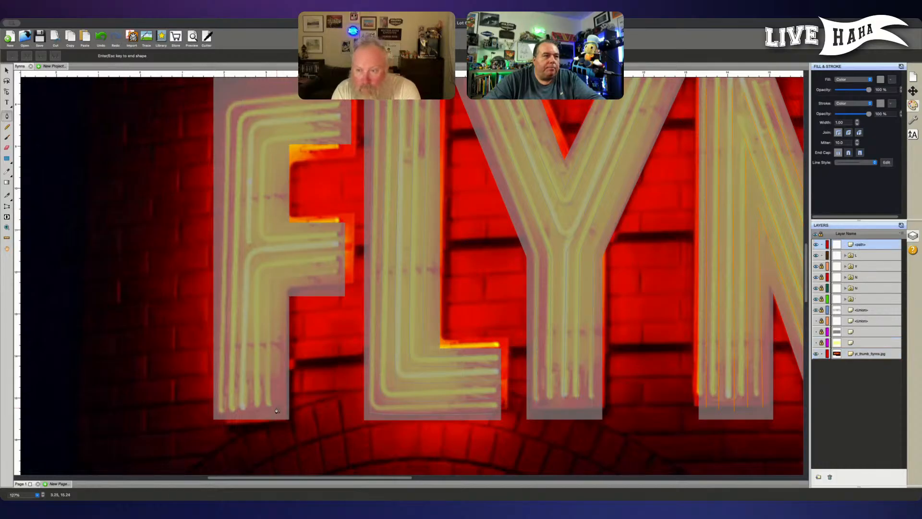
{"action": "key", "text": "super+z"}
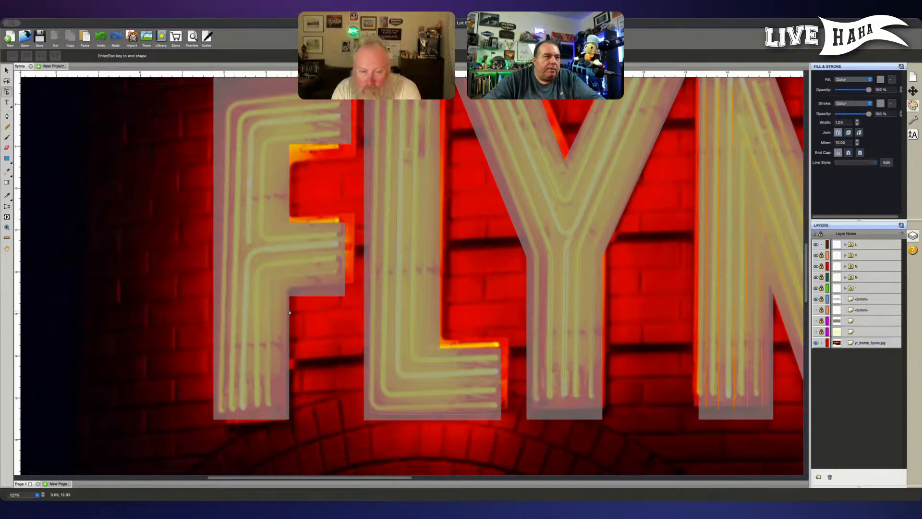
Step: Trace the F's innermost lower tube path from the stem's base, around a curved corner, to the end of the middle arm's lower edge
{"action": "left_click", "coordinate": [278, 405]}
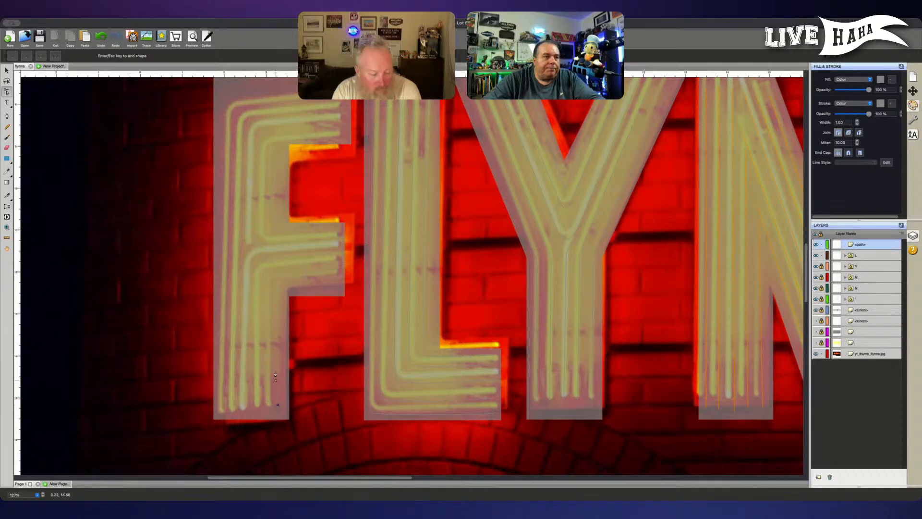
{"action": "left_click", "coordinate": [282, 285]}
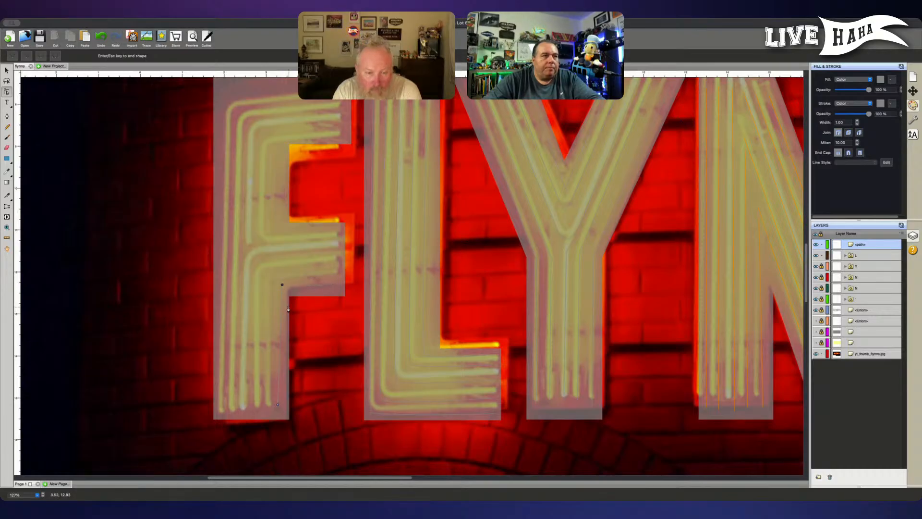
{"action": "key", "text": "Return"}
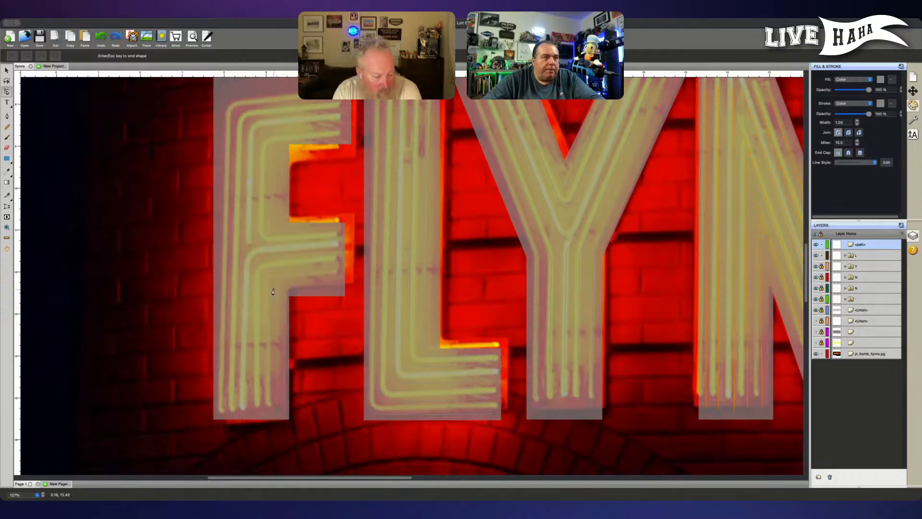
{"action": "mouse_move", "coordinate": [281, 287]}
{"action": "left_mouse_down"}
{"action": "mouse_move", "coordinate": [310, 277]}
{"action": "mouse_move", "coordinate": [287, 283]}
{"action": "left_mouse_up"}
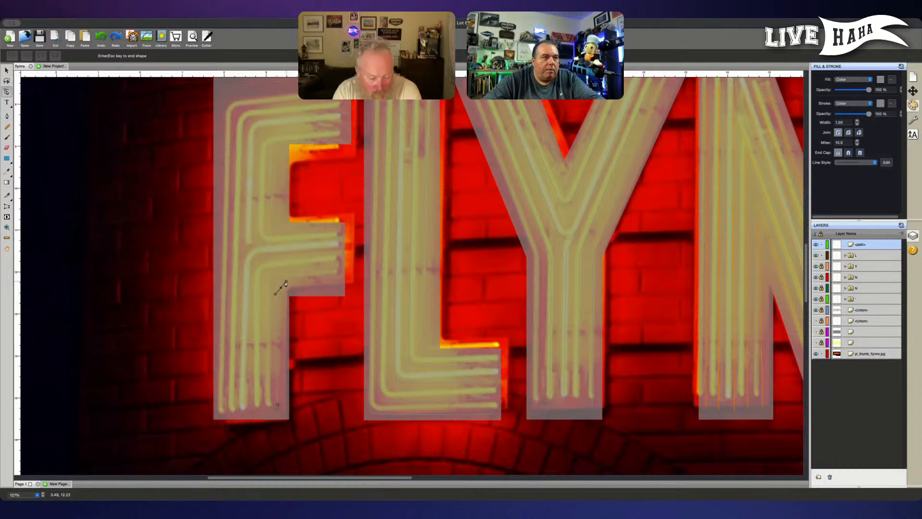
{"action": "left_click", "coordinate": [332, 286]}
{"action": "key", "text": "Return"}
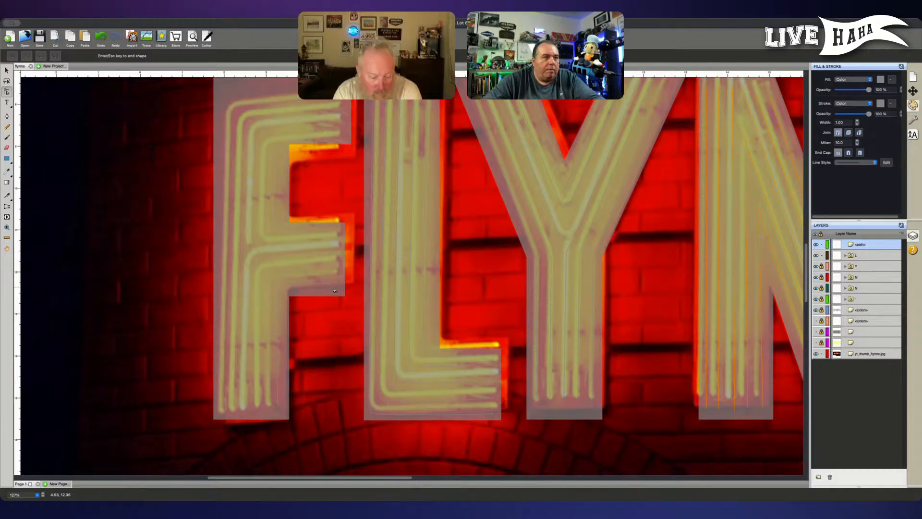
Step: Trace the second lower tube path just inside the first, curving from the F's stem base into the middle arm
{"action": "left_click", "coordinate": [262, 407]}
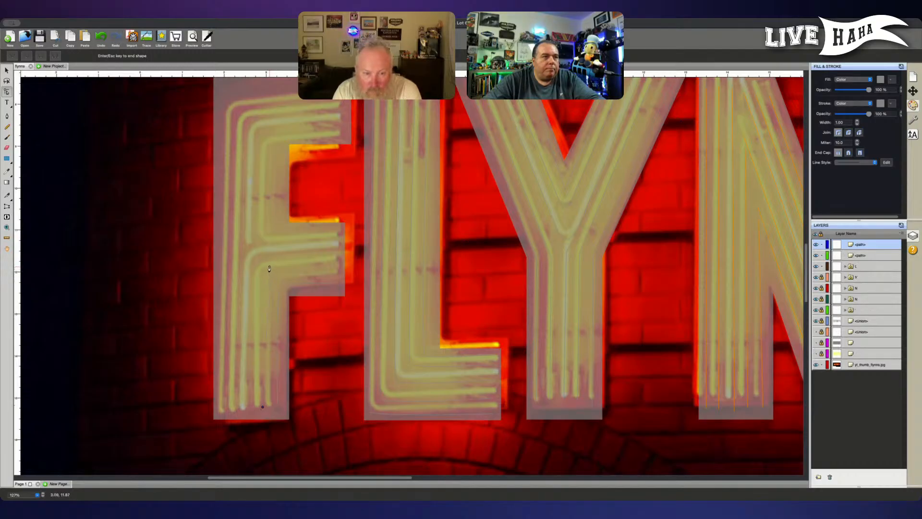
{"action": "left_click_drag", "start_coordinate": [269, 267], "coordinate": [275, 264]}
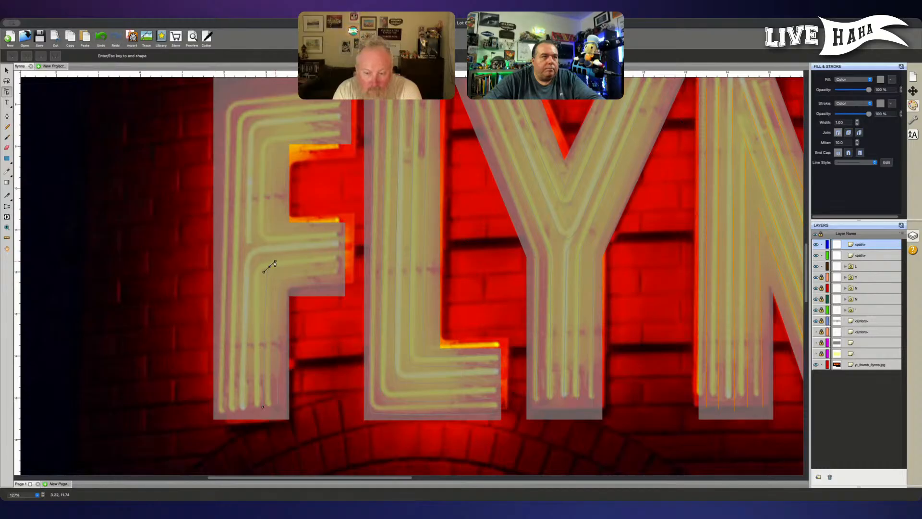
{"action": "double_click", "coordinate": [334, 270]}
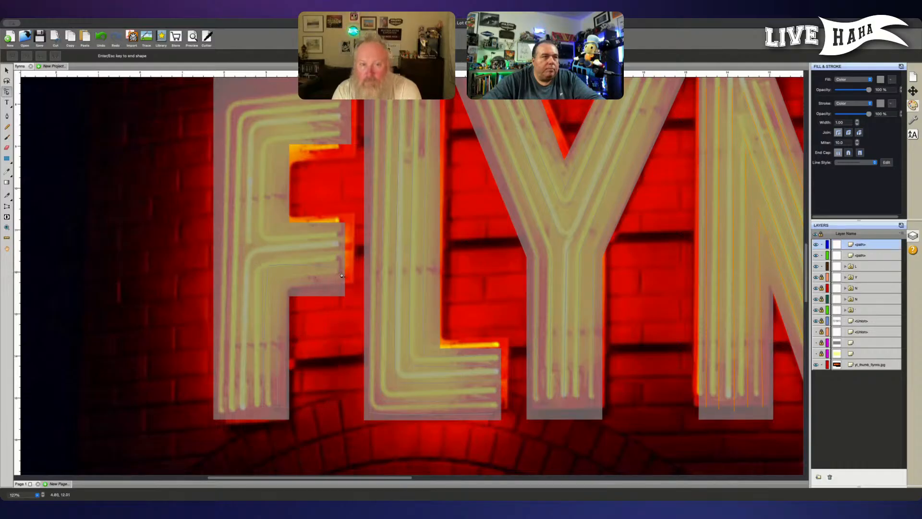
Step: Nudge the second tube path's corner and arm-end nodes slightly down, and fine-tune the position of its corner node
{"action": "left_click", "coordinate": [263, 267]}
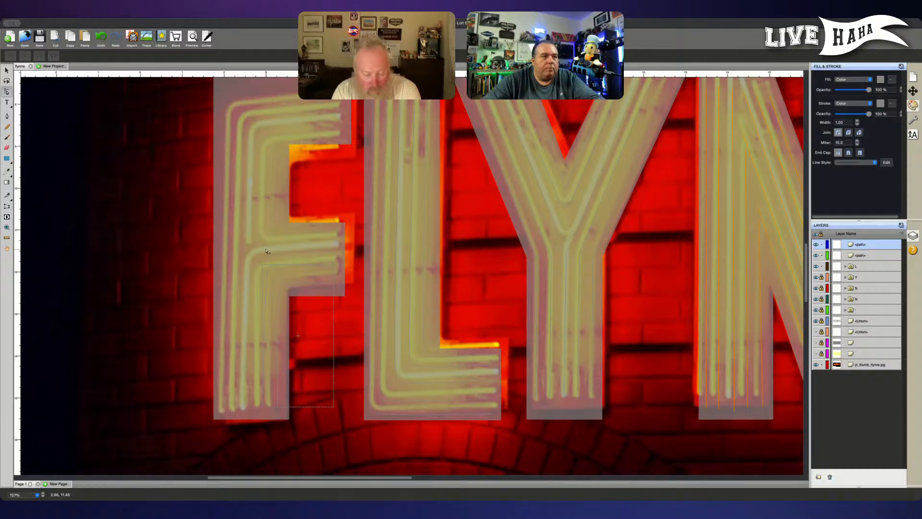
{"action": "left_click_drag", "start_coordinate": [263, 249], "coordinate": [346, 275]}
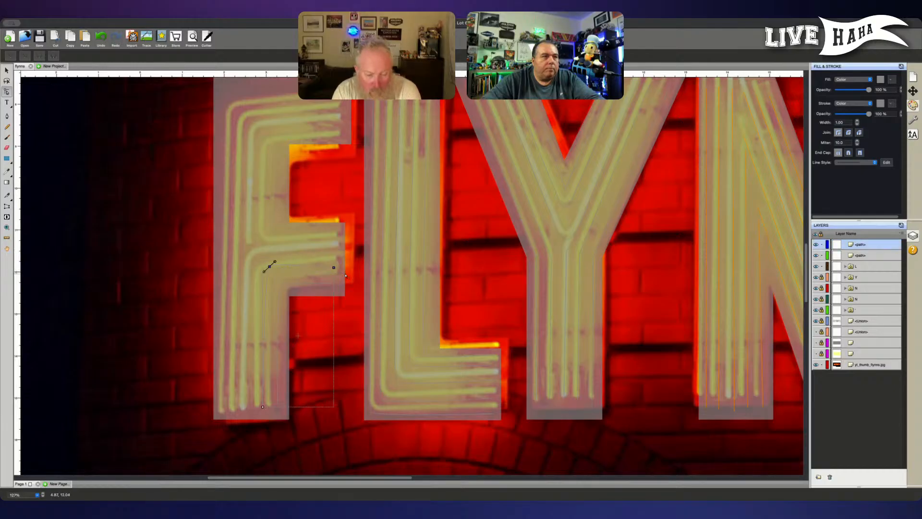
{"action": "key", "text": "Down"}
{"action": "key", "text": "Down"}
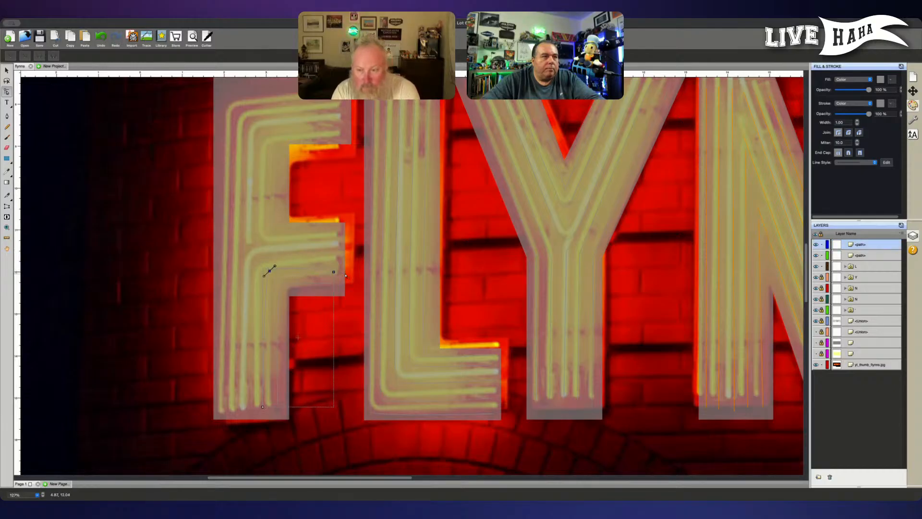
{"action": "left_click_drag", "start_coordinate": [257, 255], "coordinate": [266, 279]}
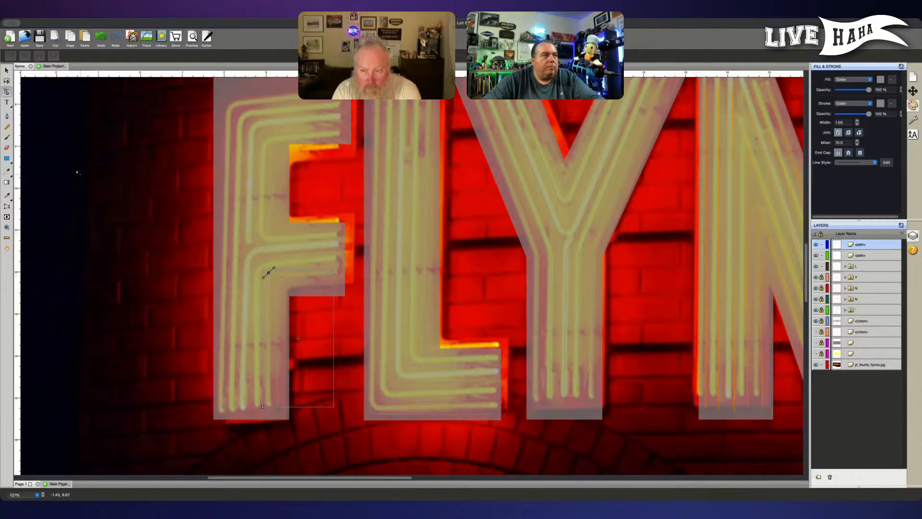
Step: Trace the third lower tube path from the F's stem base, around a curved corner, to the end of the middle arm
{"action": "left_click", "coordinate": [7, 116]}
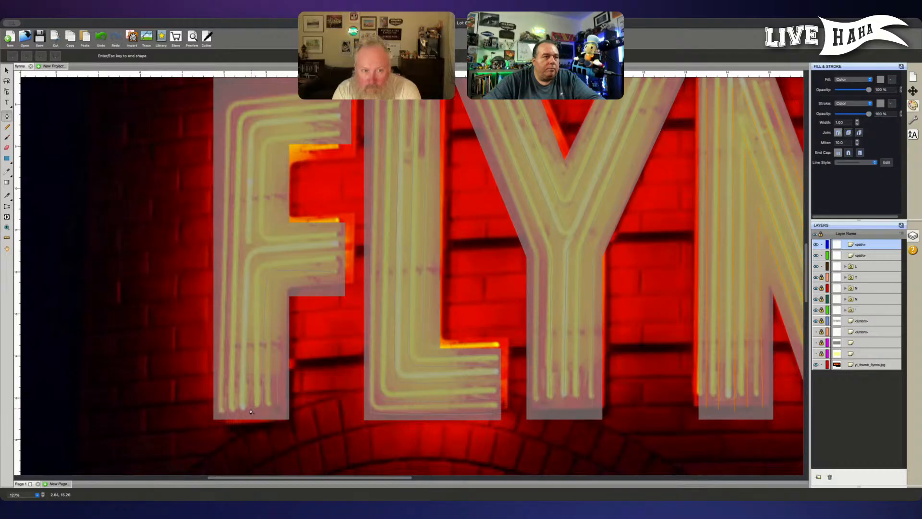
{"action": "left_click", "coordinate": [249, 411]}
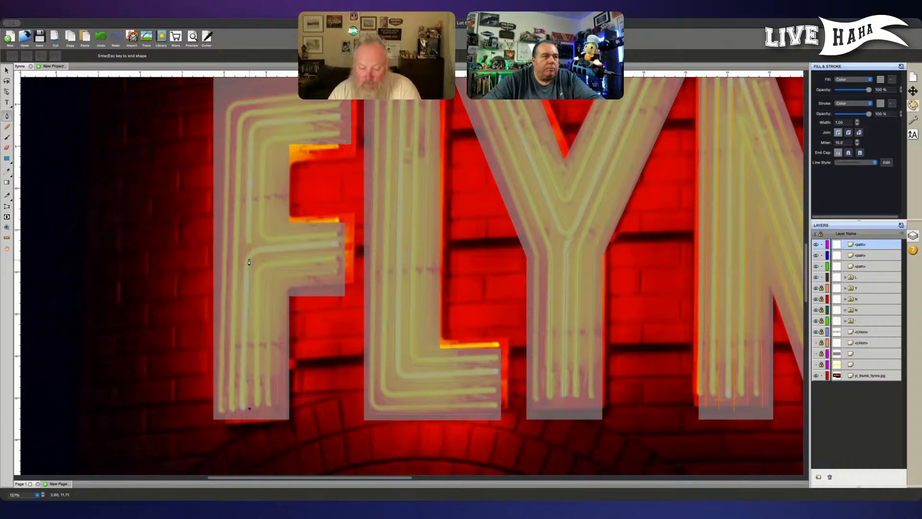
{"action": "left_click_drag", "start_coordinate": [250, 260], "coordinate": [257, 252]}
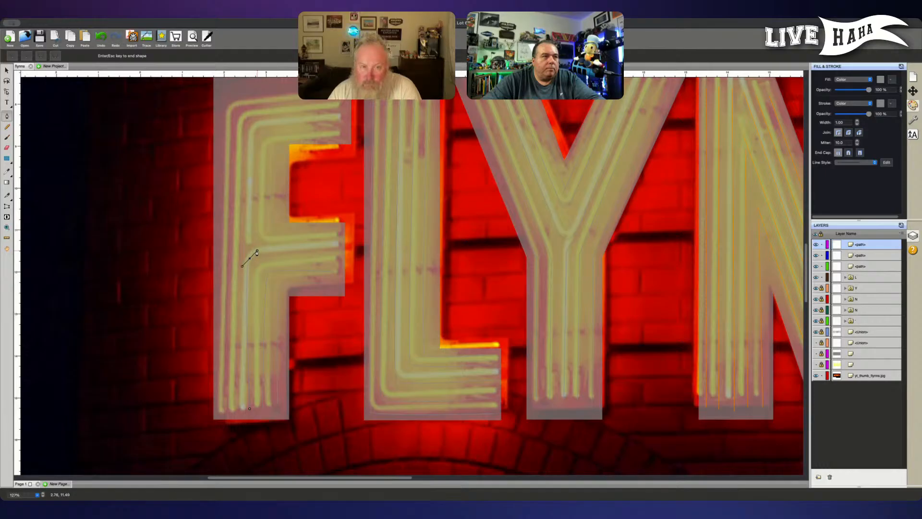
{"action": "left_click", "coordinate": [333, 251]}
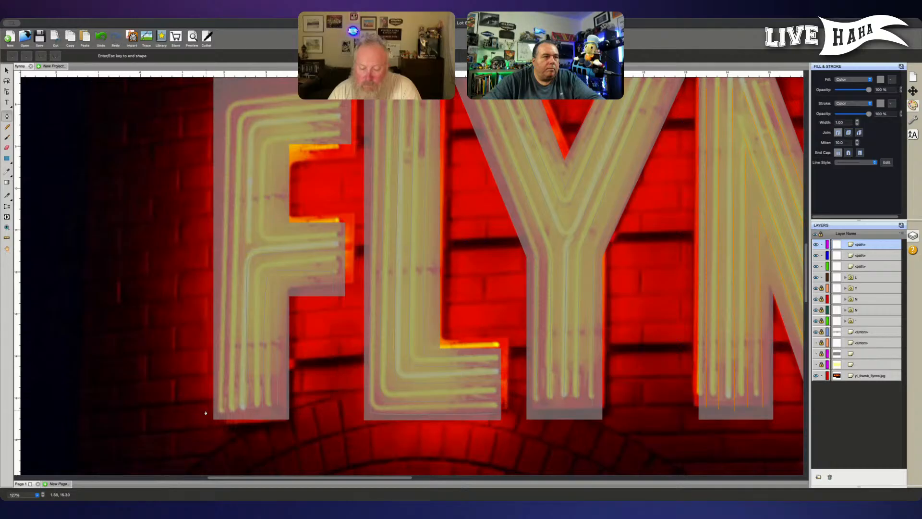
Step: Trace a tube path up the F's full stem from its base, curving at the upper corner to the end of the top arm
{"action": "left_click", "coordinate": [232, 410]}
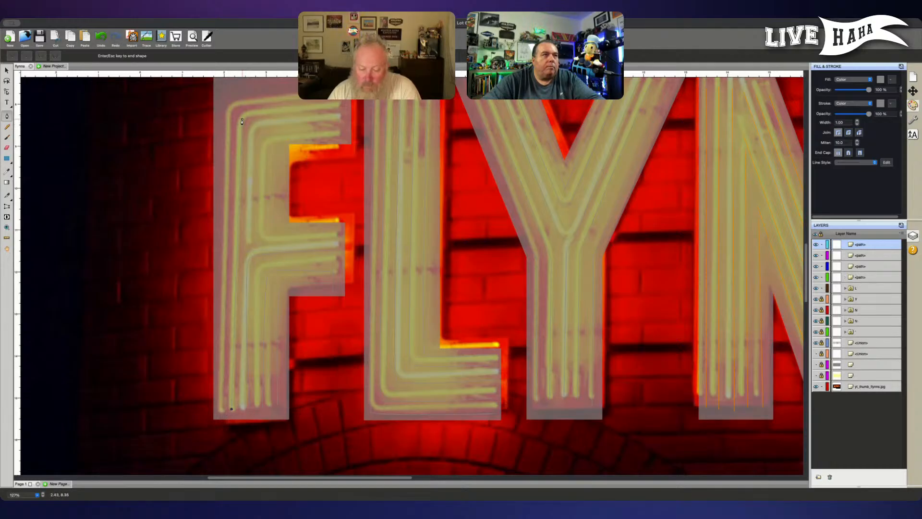
{"action": "scroll", "coordinate": [240, 141], "scroll_direction": "up", "scroll_amount": 2}
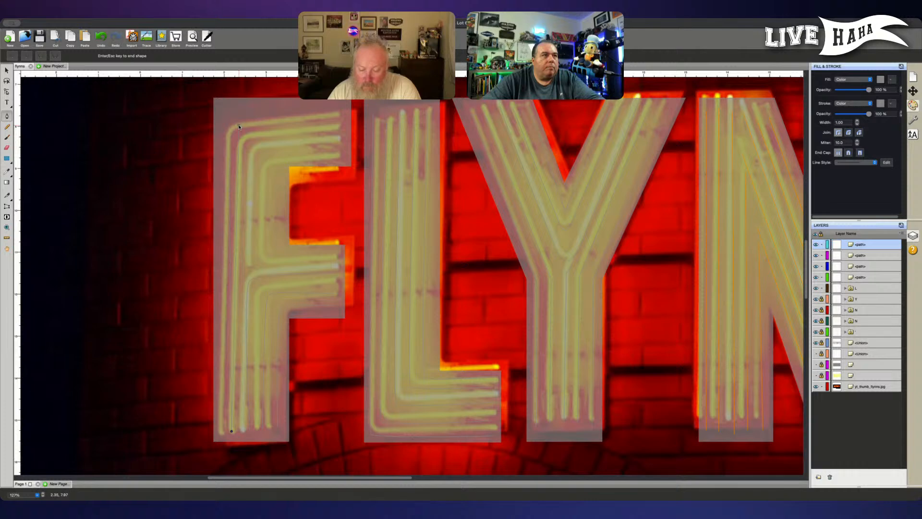
{"action": "left_click_drag", "start_coordinate": [234, 129], "coordinate": [246, 118]}
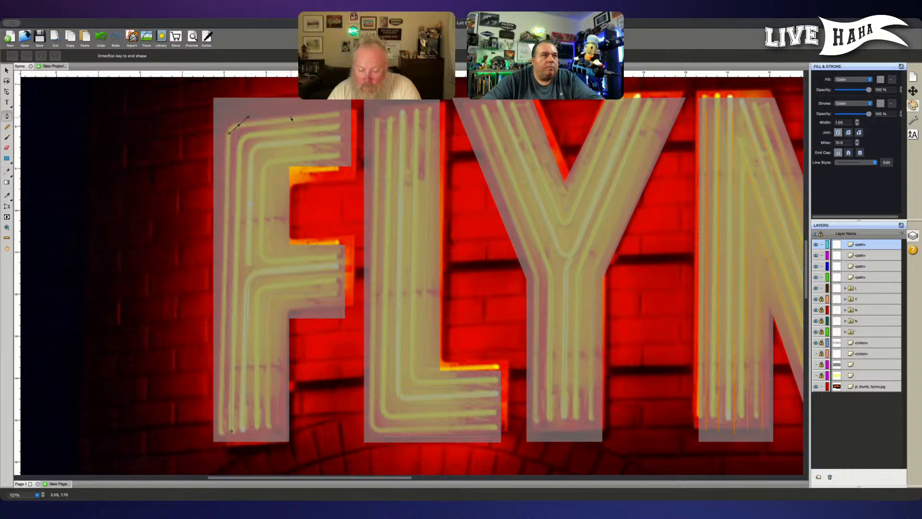
{"action": "left_click", "coordinate": [334, 122]}
{"action": "key", "text": "Escape"}
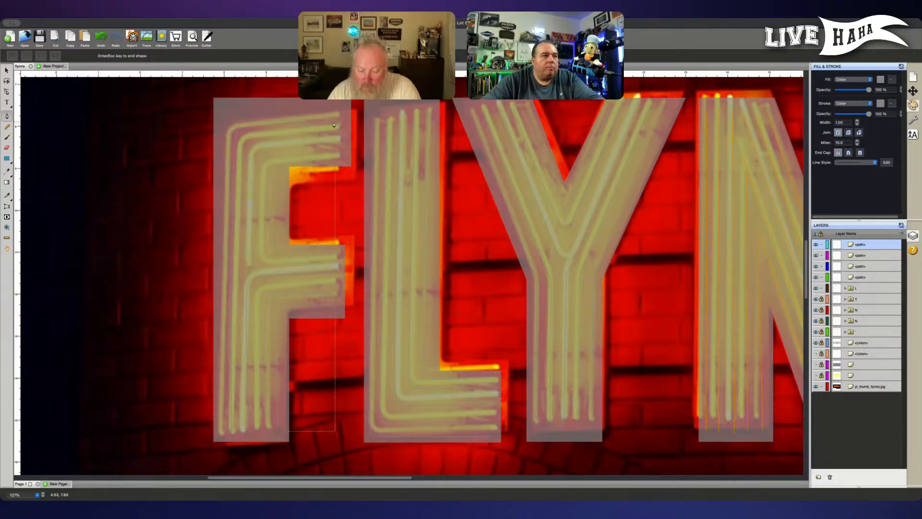
Step: Trace the F's outermost tube path from the stem's outer base corner, around the upper corner, to the tip of the top arm
{"action": "left_click", "coordinate": [221, 434]}
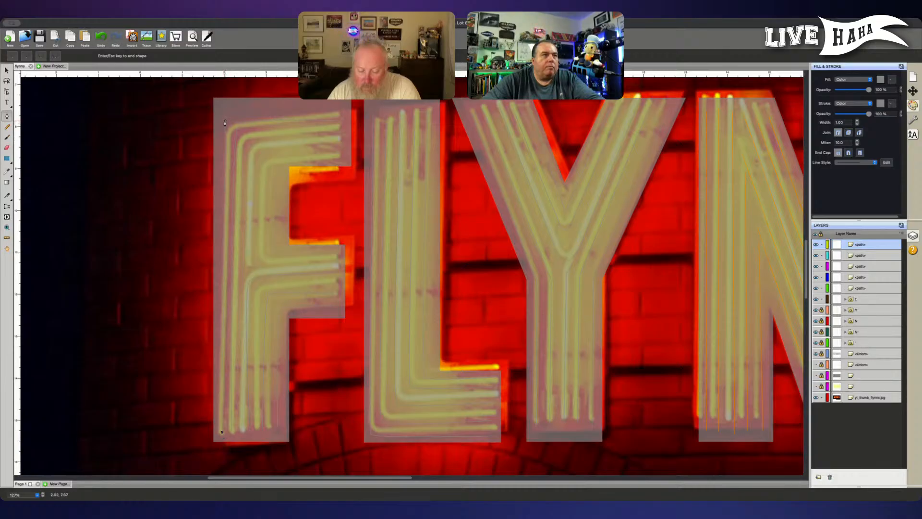
{"action": "left_click_drag", "start_coordinate": [226, 113], "coordinate": [231, 108]}
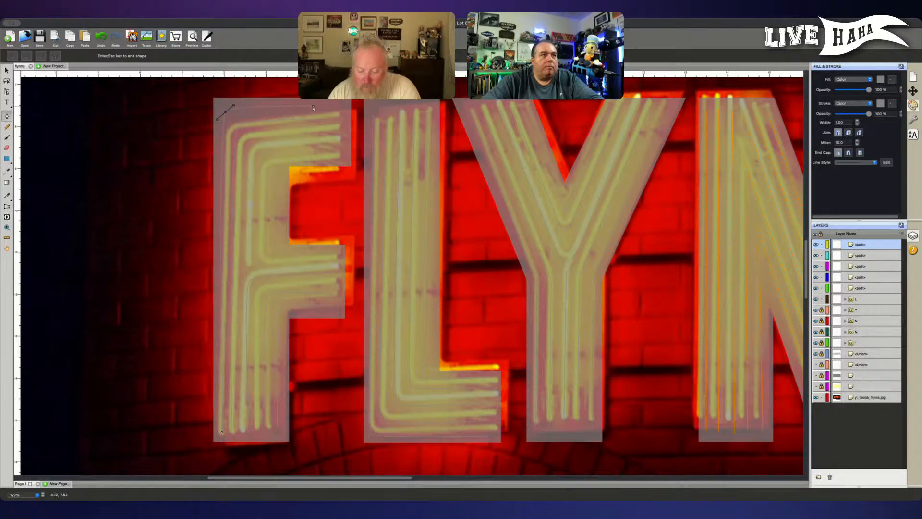
{"action": "left_click", "coordinate": [337, 111]}
Step: Trace the short upper tube path from just above the F's middle arm around the top corner, and hide the translucent letter-outline layer
{"action": "left_click", "coordinate": [249, 264]}
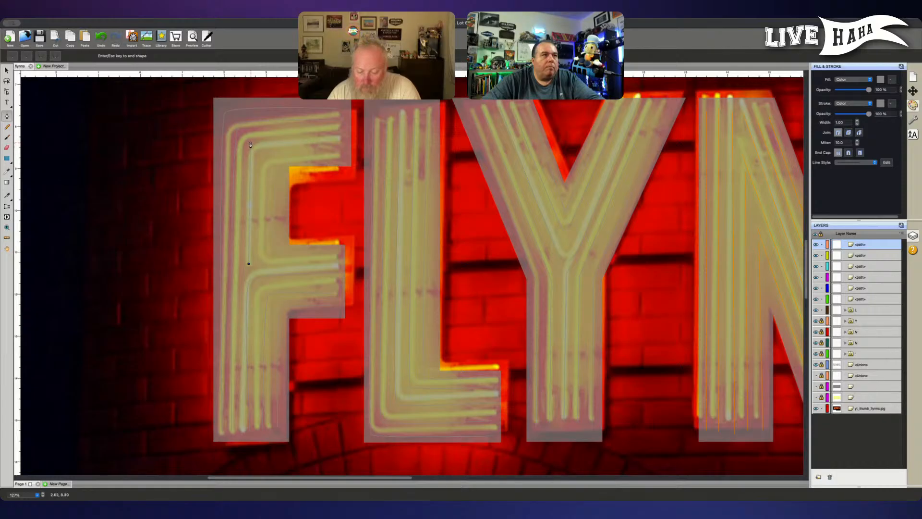
{"action": "left_click_drag", "start_coordinate": [251, 143], "coordinate": [256, 139]}
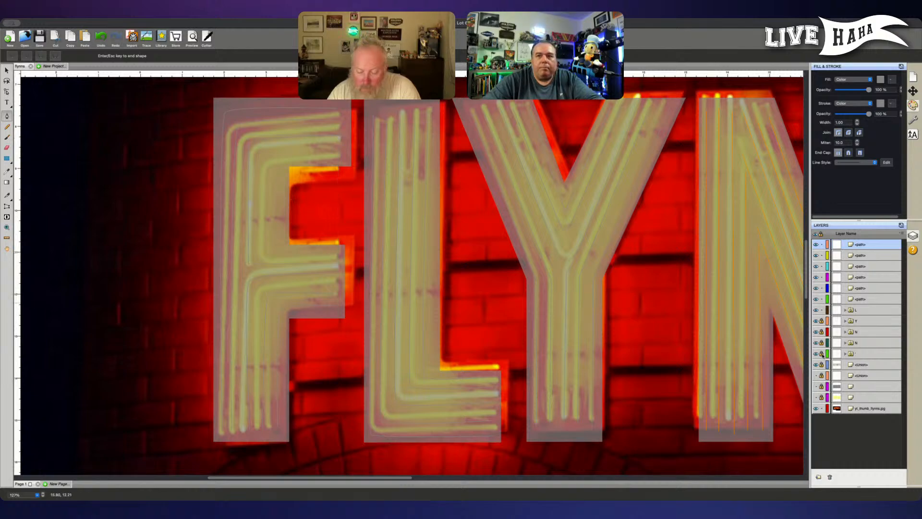
{"action": "left_click", "coordinate": [816, 375]}
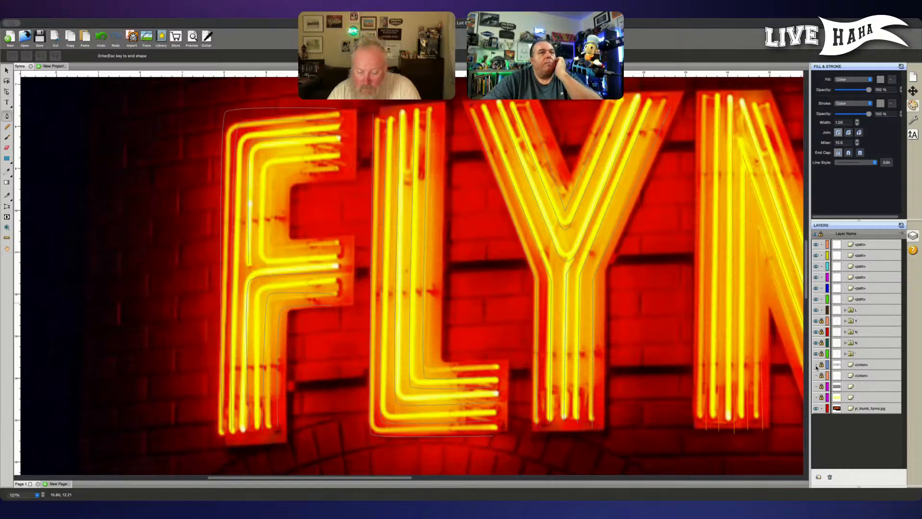
Step: Show the letter outline overlay and trace a curved path inside the F, from its middle arm up to the top arm
{"action": "left_click", "coordinate": [816, 366]}
{"action": "left_click", "coordinate": [816, 365]}
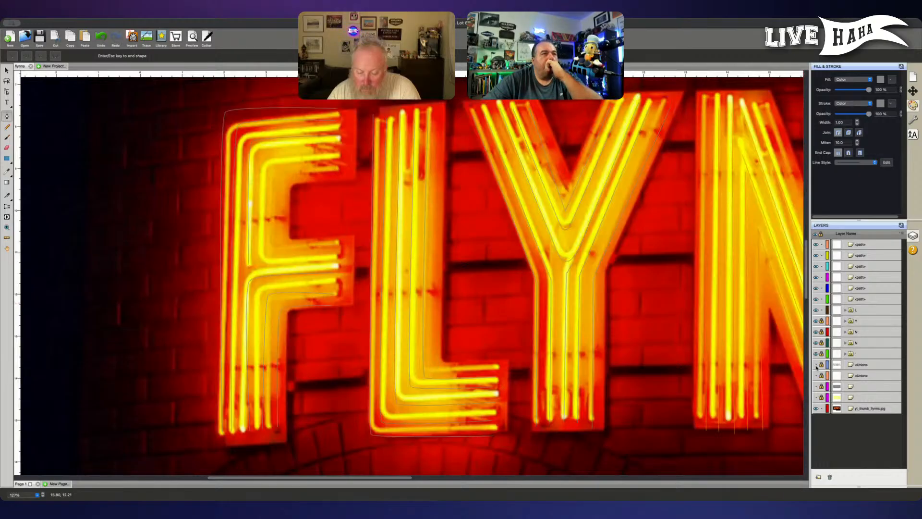
{"action": "left_click", "coordinate": [816, 365]}
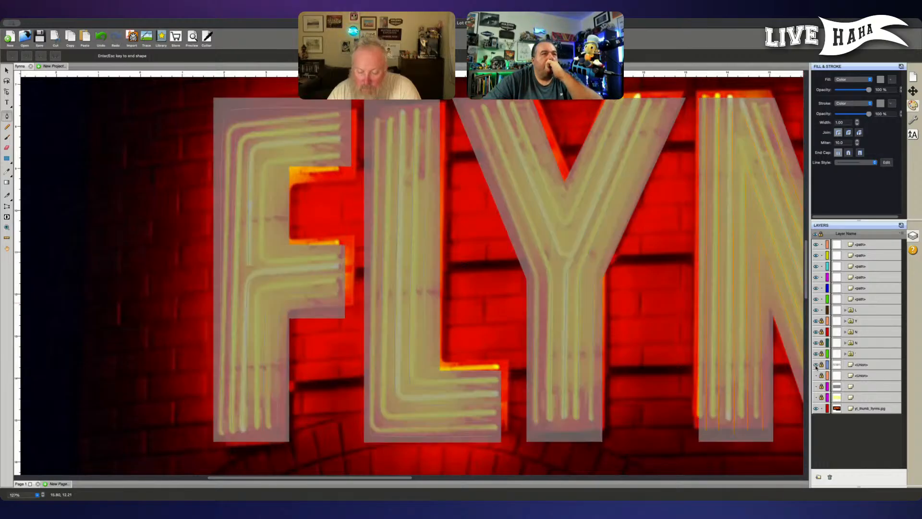
{"action": "left_click", "coordinate": [335, 261]}
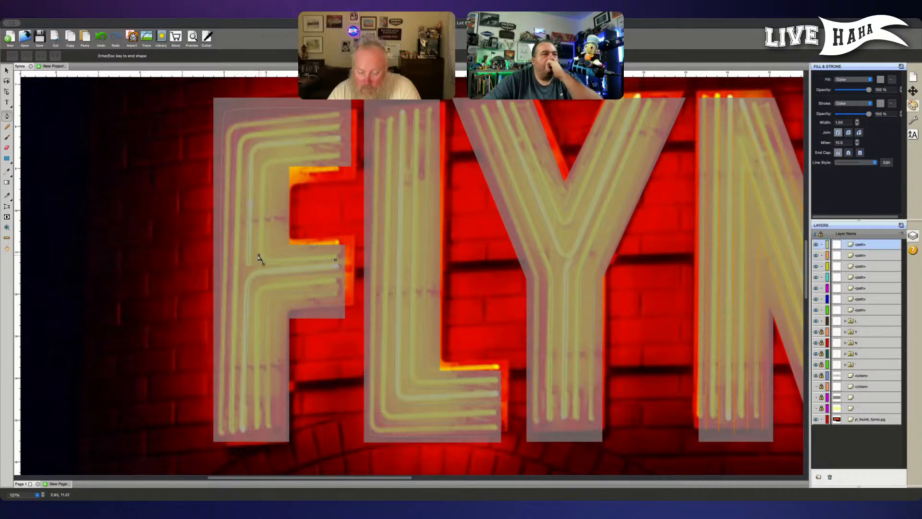
{"action": "left_click_drag", "start_coordinate": [259, 256], "coordinate": [258, 255]}
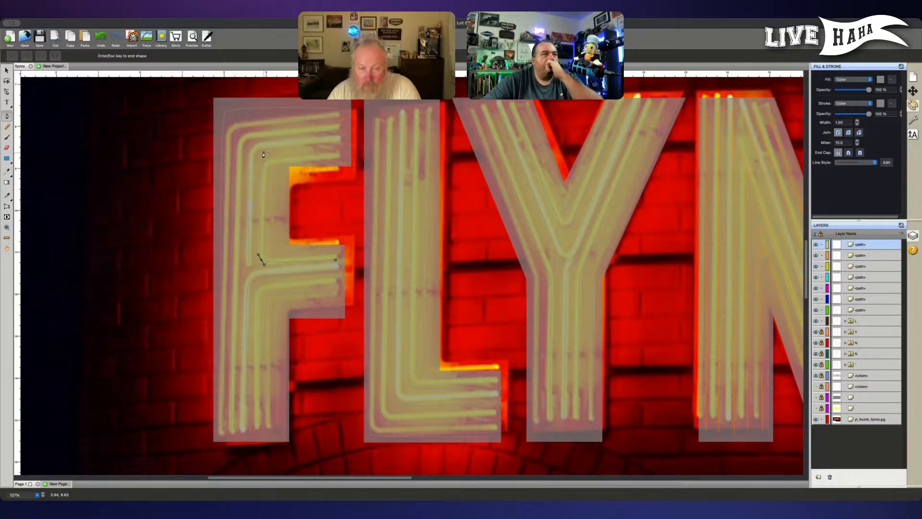
{"action": "left_click_drag", "start_coordinate": [263, 154], "coordinate": [269, 149]}
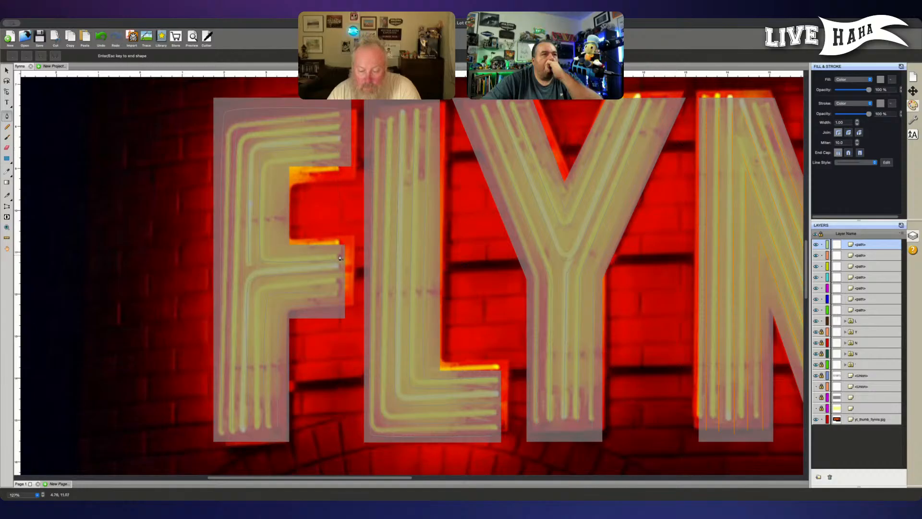
Step: Trace the innermost curved line of the F from its middle arm up to the top arm, and hide the outline overlay
{"action": "left_click", "coordinate": [335, 259]}
{"action": "left_click", "coordinate": [335, 249]}
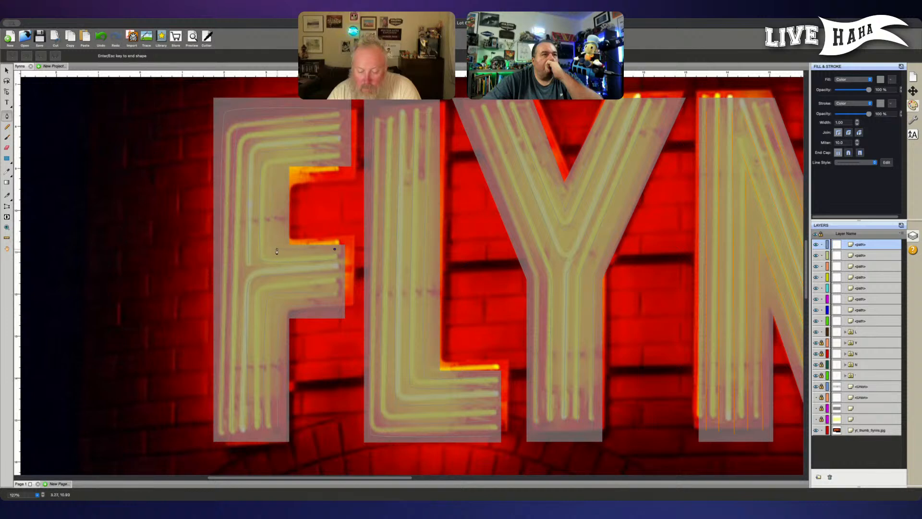
{"action": "left_click_drag", "start_coordinate": [277, 249], "coordinate": [271, 245]}
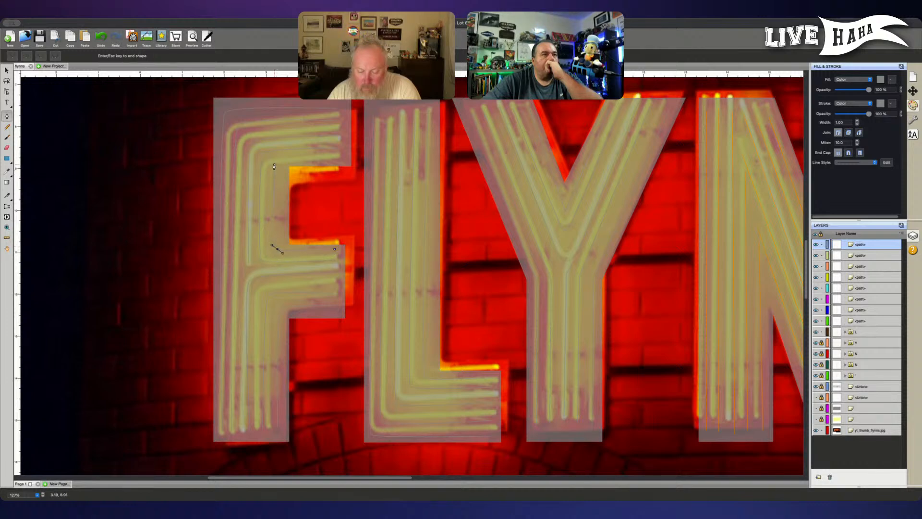
{"action": "left_click_drag", "start_coordinate": [275, 161], "coordinate": [279, 158]}
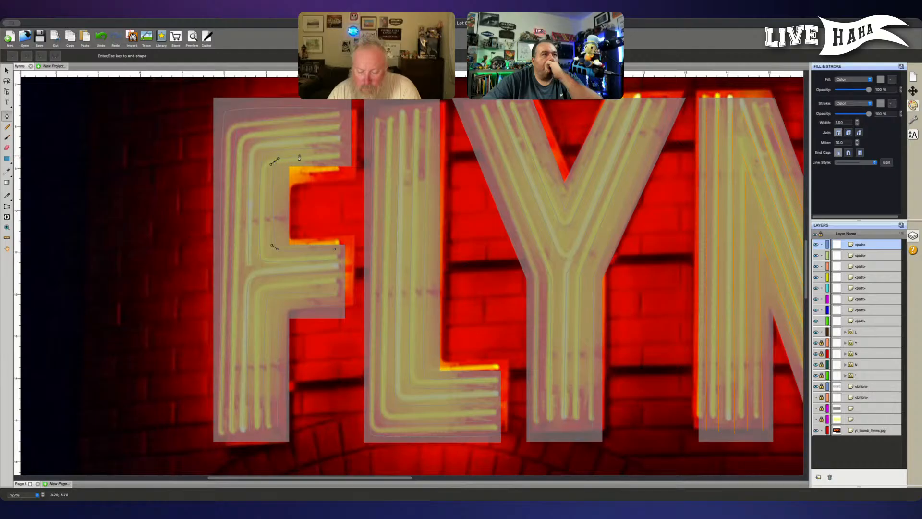
{"action": "left_click", "coordinate": [335, 160]}
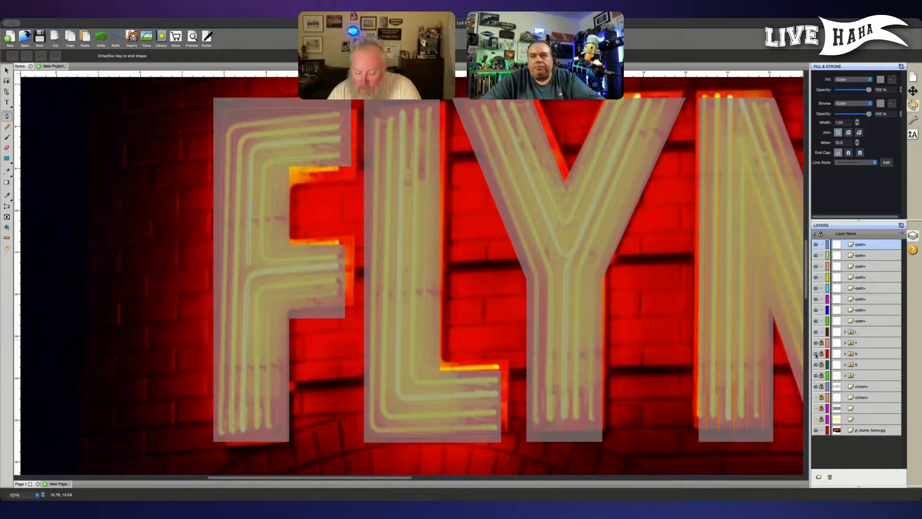
{"action": "left_click", "coordinate": [815, 386]}
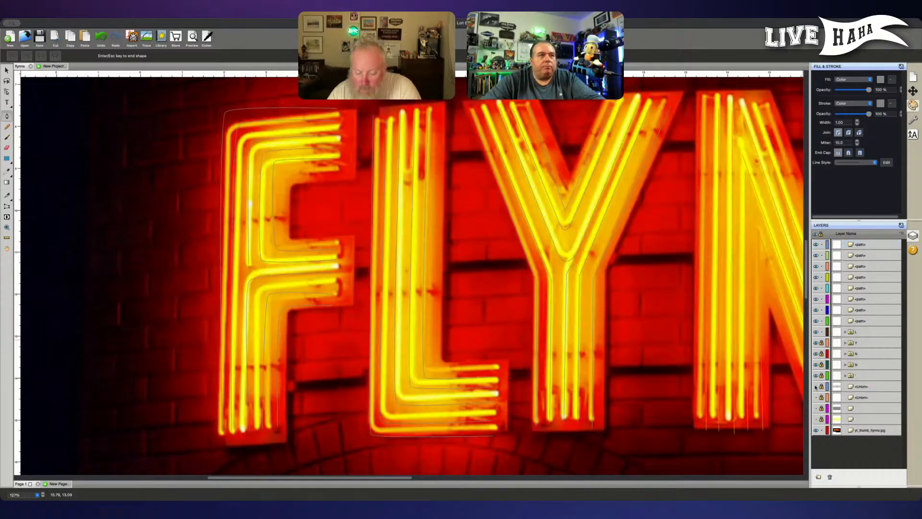
{"action": "key", "text": "Escape"}
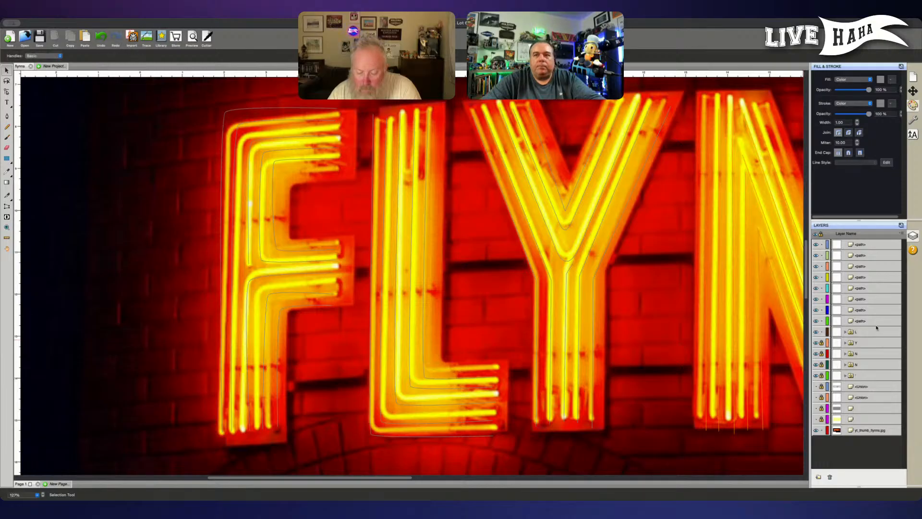
Step: Set the stroke colour of all eight ungrouped F paths to orange
{"action": "left_click", "coordinate": [874, 320]}
{"action": "left_click", "coordinate": [874, 310], "text": "super"}
{"action": "left_click", "coordinate": [875, 298], "text": "super"}
{"action": "left_click", "coordinate": [874, 287], "text": "super"}
{"action": "left_click", "coordinate": [874, 266], "text": "super"}
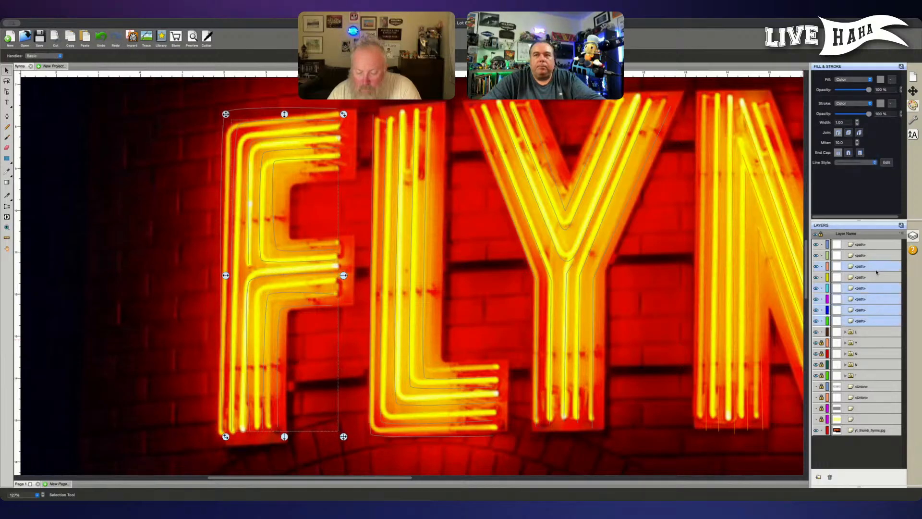
{"action": "left_click", "coordinate": [874, 277], "text": "super"}
{"action": "left_click", "coordinate": [878, 255], "text": "super"}
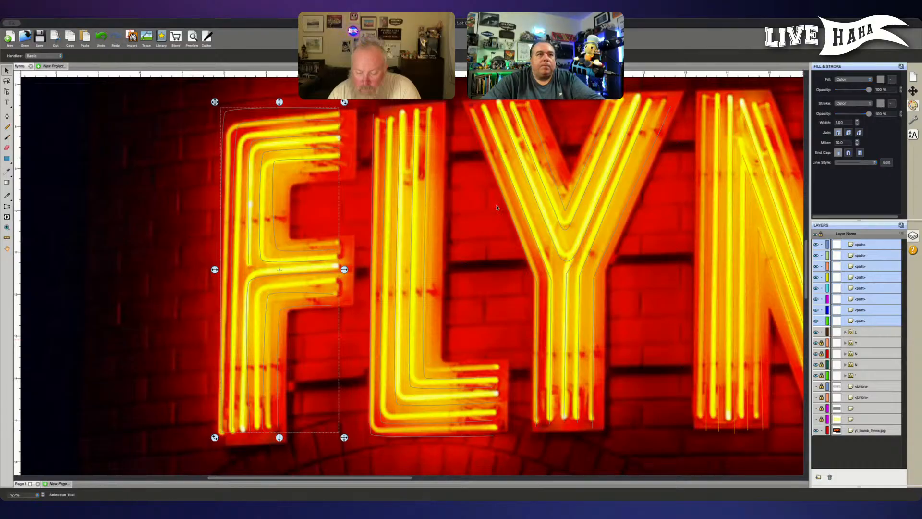
{"action": "left_click", "coordinate": [452, 215]}
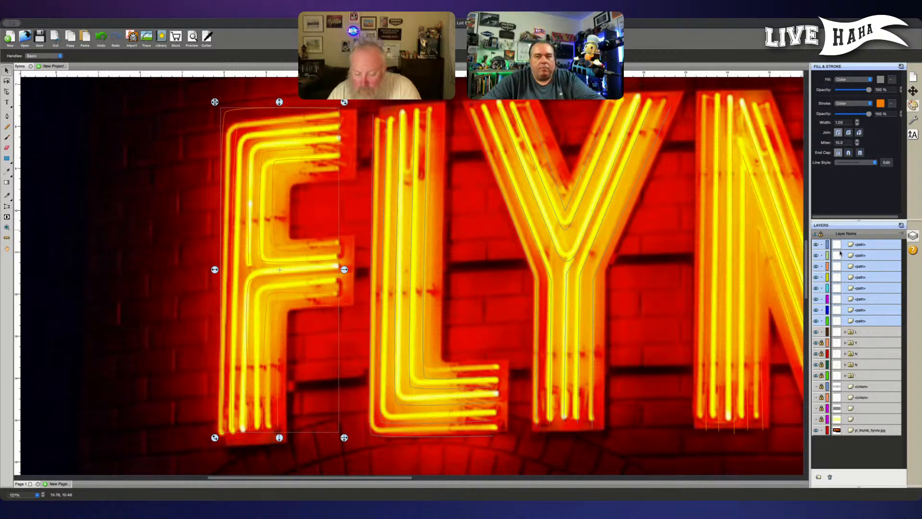
Step: Group the selected F paths and rename the group as F
{"action": "key", "text": "ctrl+g"}
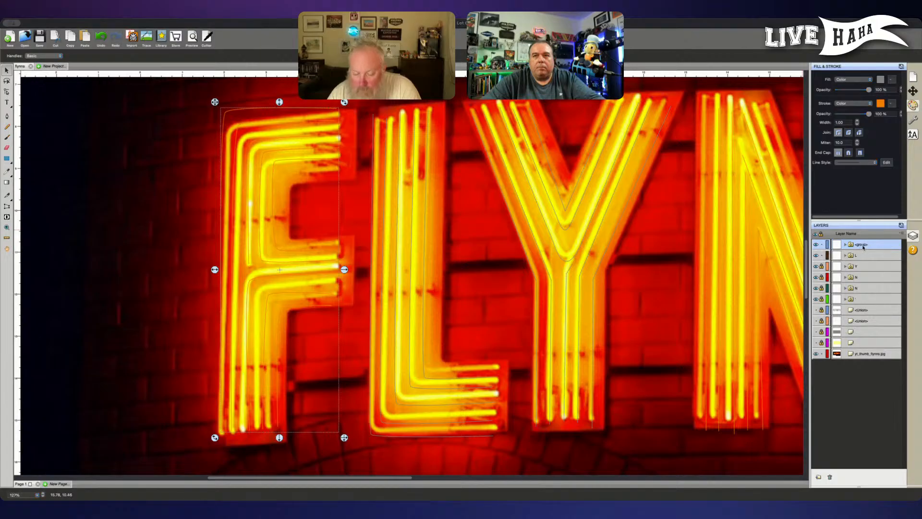
{"action": "double_click", "coordinate": [860, 244]}
{"action": "type", "text": "F"}
{"action": "key", "text": "Return"}
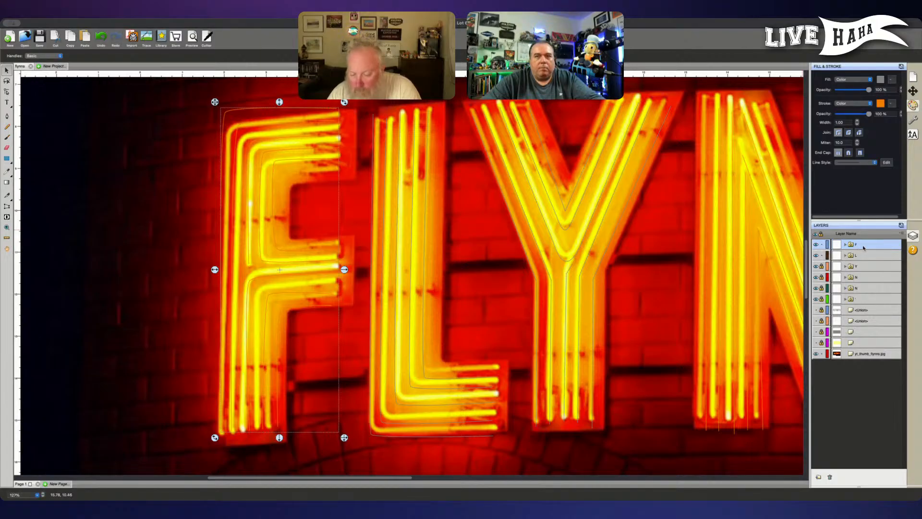
Step: Set the stroke colour of the L and Y groups to orange, unlocking the Y group to edit it
{"action": "left_click", "coordinate": [869, 256]}
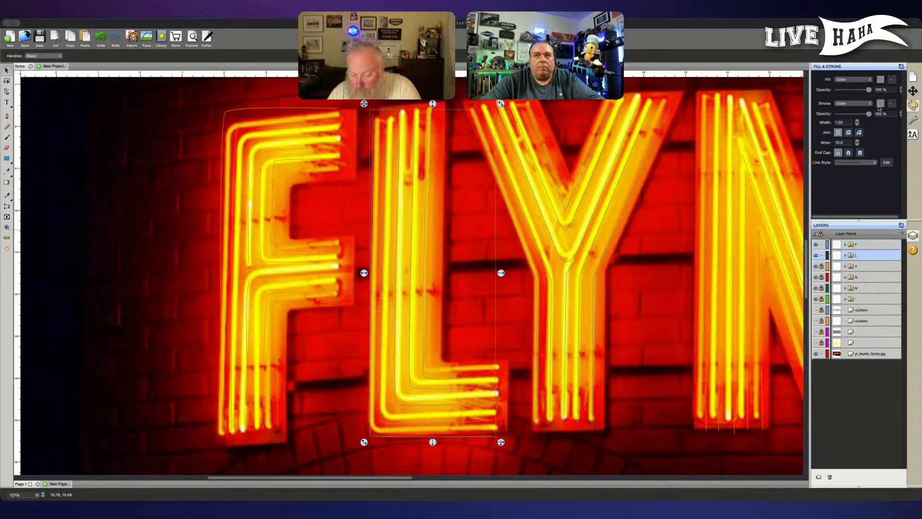
{"action": "left_click", "coordinate": [455, 212]}
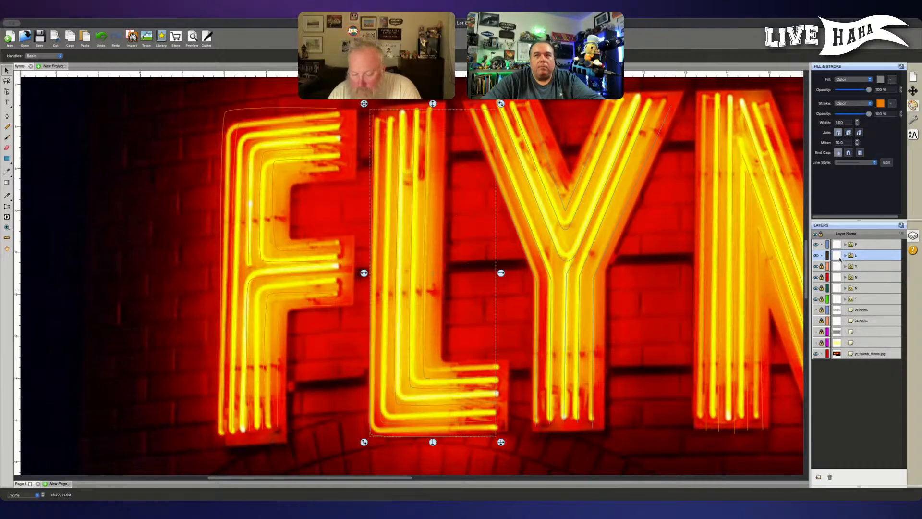
{"action": "left_click", "coordinate": [817, 266]}
{"action": "left_click", "coordinate": [817, 267]}
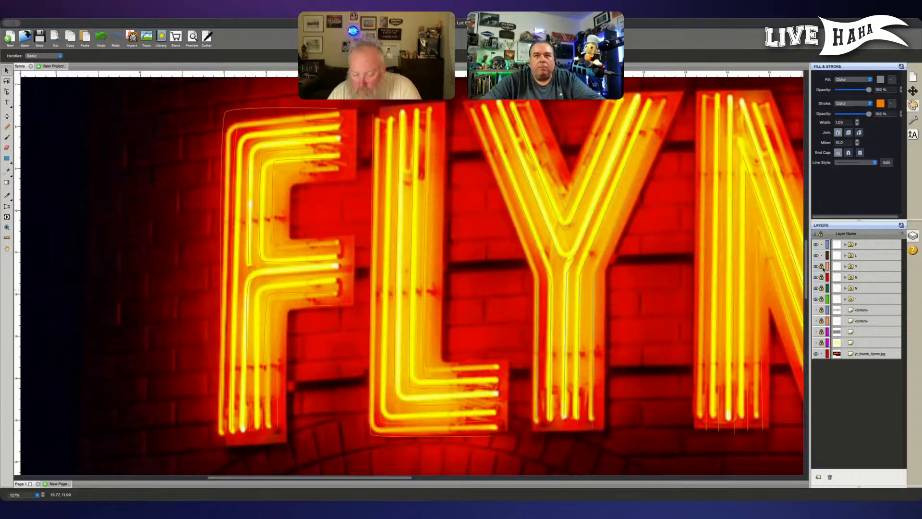
{"action": "left_click", "coordinate": [821, 266]}
{"action": "left_click", "coordinate": [858, 268]}
{"action": "left_click", "coordinate": [880, 103]}
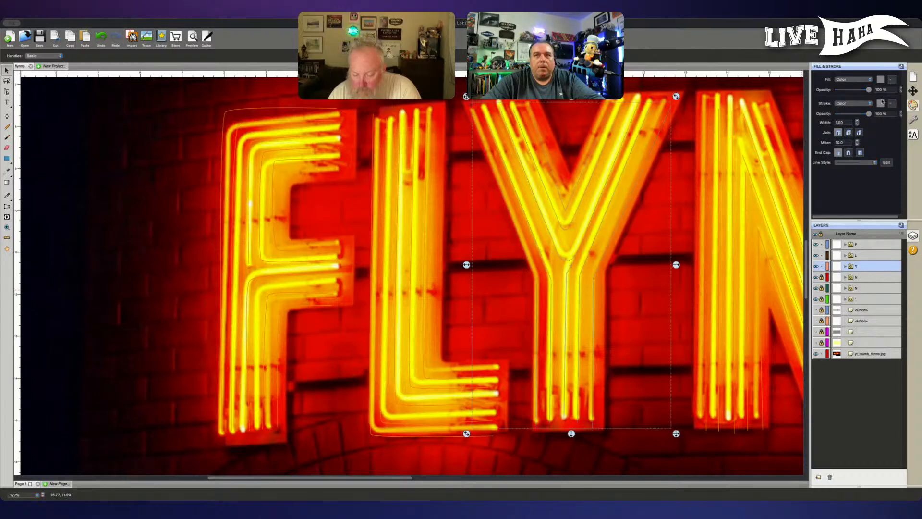
{"action": "left_click", "coordinate": [452, 215]}
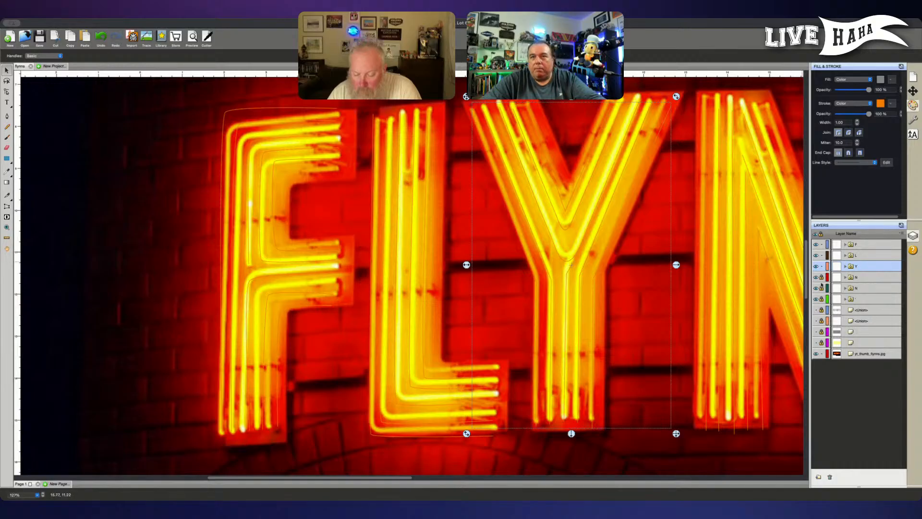
Step: Lock the Y, L and F groups
{"action": "left_click", "coordinate": [821, 266]}
{"action": "left_click", "coordinate": [822, 255]}
{"action": "left_click", "coordinate": [822, 244]}
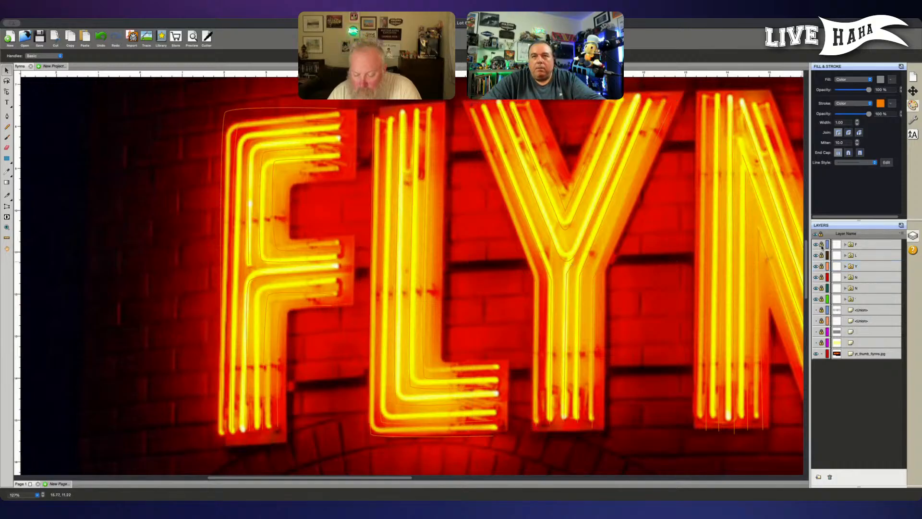
Step: Show the letter outline overlay and shift the background photo slightly so its neon S fits under the S outline
{"action": "left_click", "coordinate": [816, 310]}
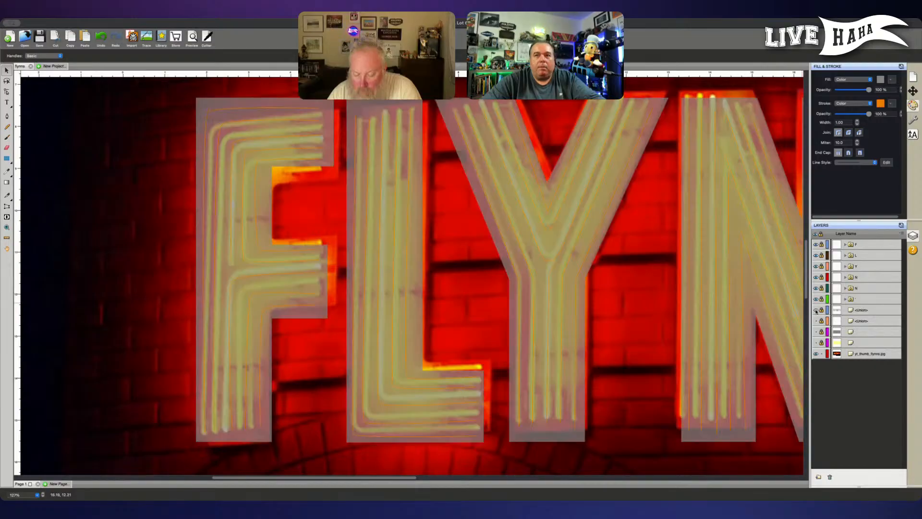
{"action": "scroll", "coordinate": [735, 295], "scroll_direction": "right", "scroll_amount": 15}
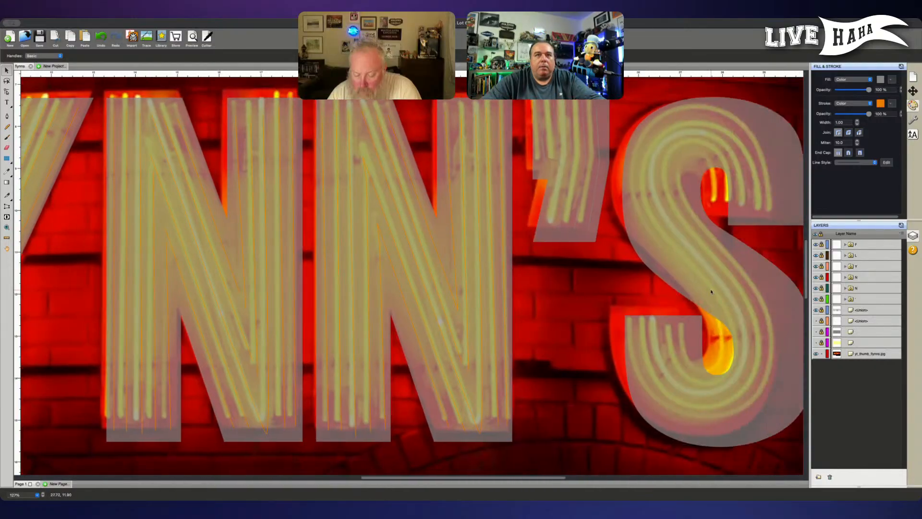
{"action": "scroll", "coordinate": [711, 291], "scroll_direction": "right", "scroll_amount": 10}
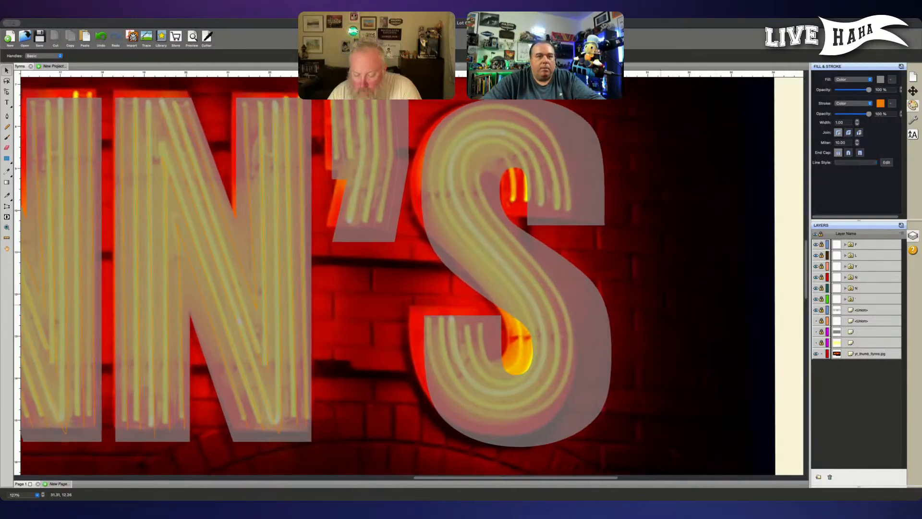
{"action": "mouse_move", "coordinate": [660, 305]}
{"action": "left_mouse_down"}
{"action": "mouse_move", "coordinate": [692, 310]}
{"action": "mouse_move", "coordinate": [674, 309]}
{"action": "left_mouse_up"}
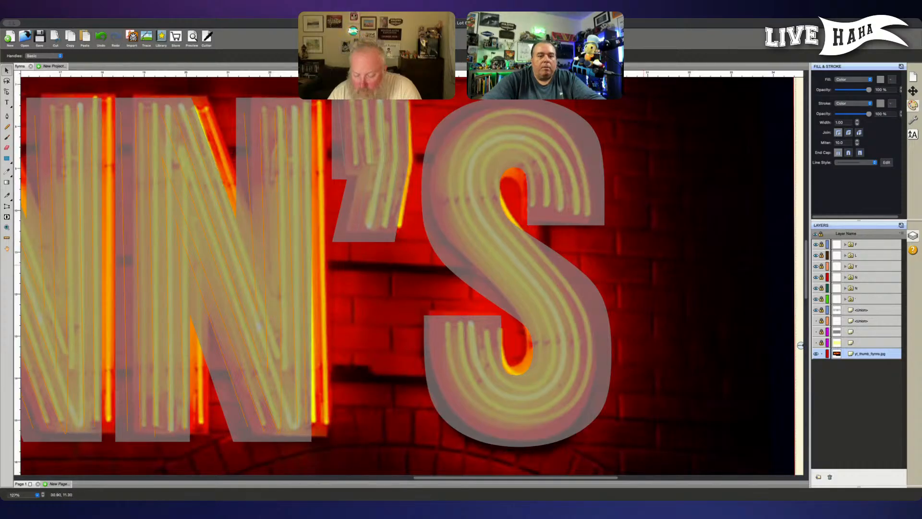
{"action": "scroll", "coordinate": [800, 345], "scroll_direction": "down", "scroll_amount": 2}
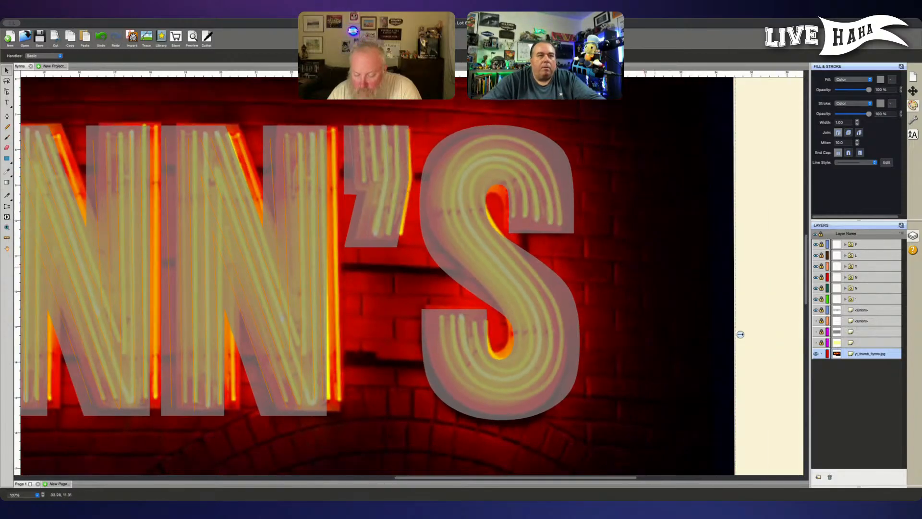
{"action": "scroll", "coordinate": [655, 269], "scroll_direction": "up", "scroll_amount": 1}
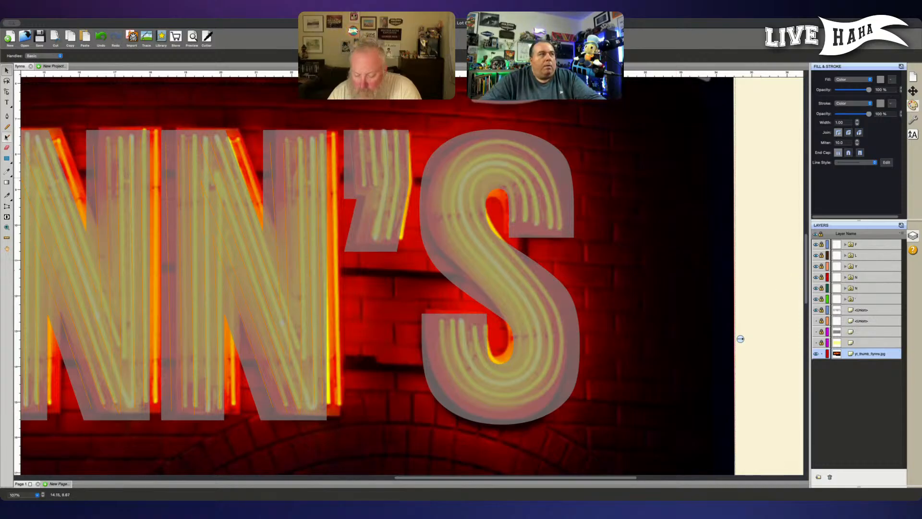
Step: Set the stroke to orange and trace the S's outermost upper tube with the Pen tool, from its upper terminal through the diagonal to the lower hook
{"action": "left_click", "coordinate": [7, 116]}
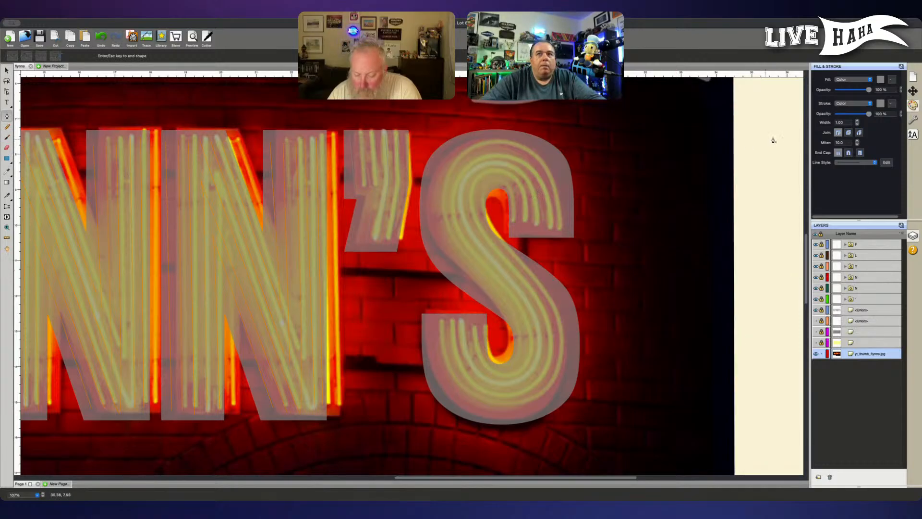
{"action": "left_click", "coordinate": [454, 211]}
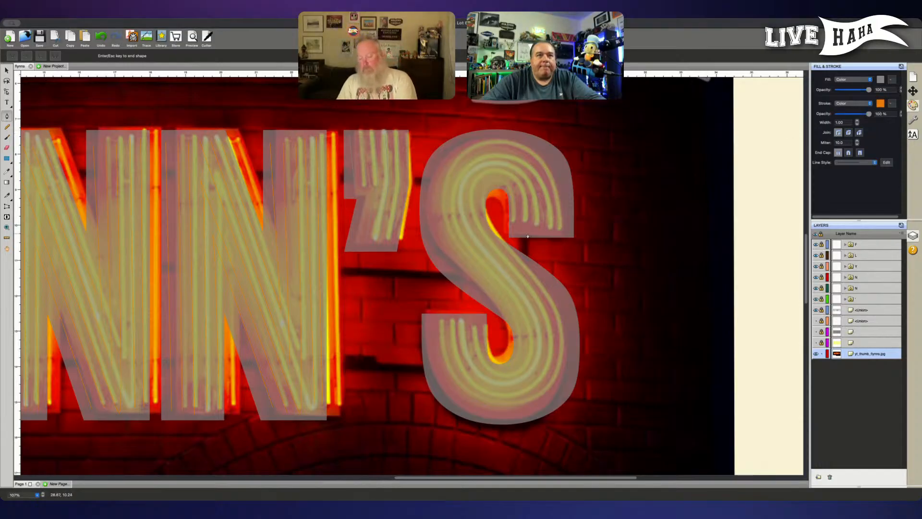
{"action": "left_click", "coordinate": [566, 225]}
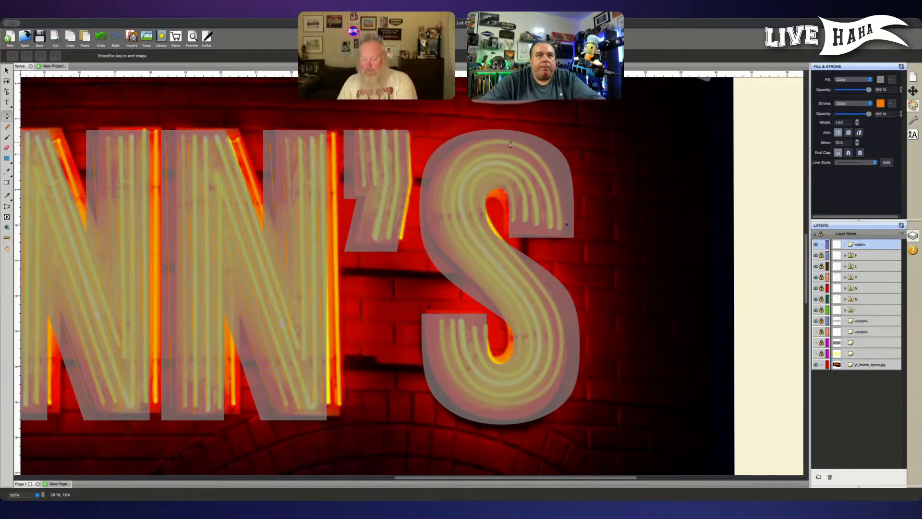
{"action": "left_click_drag", "start_coordinate": [497, 144], "coordinate": [433, 145]}
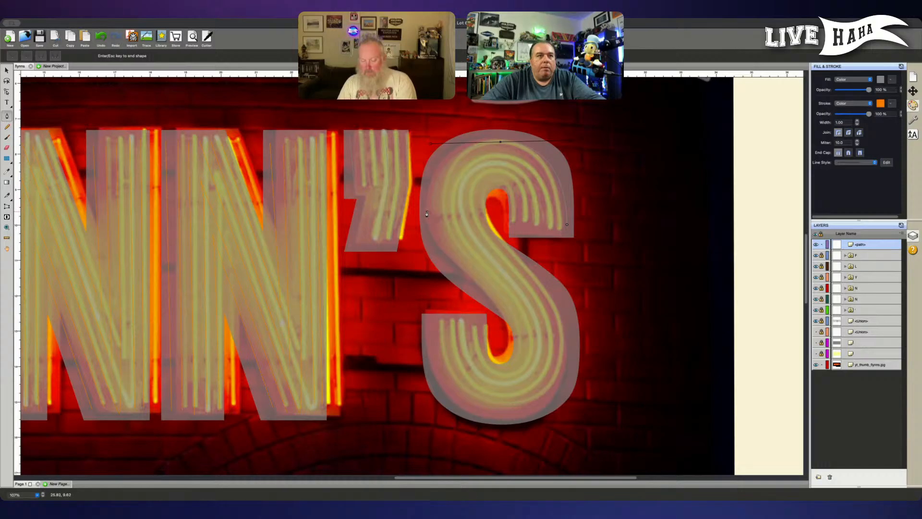
{"action": "left_click_drag", "start_coordinate": [427, 212], "coordinate": [427, 236]}
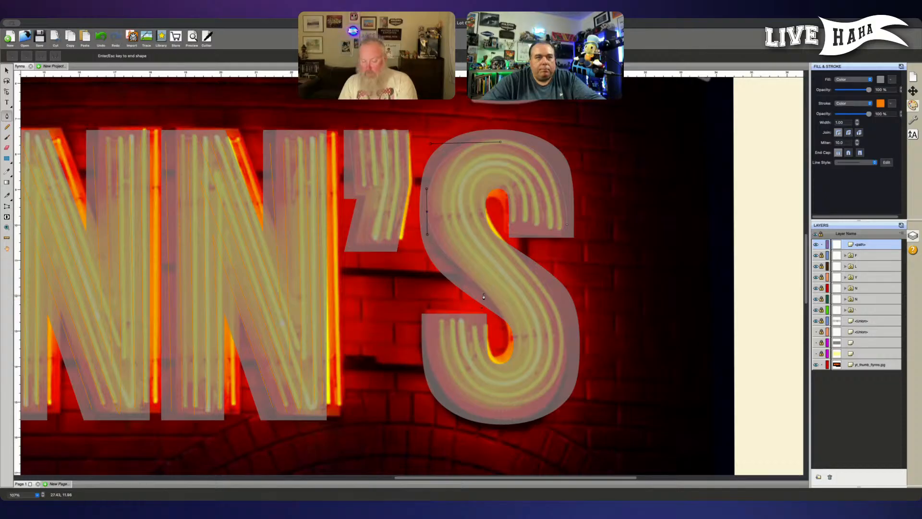
{"action": "left_click_drag", "start_coordinate": [484, 297], "coordinate": [521, 317]}
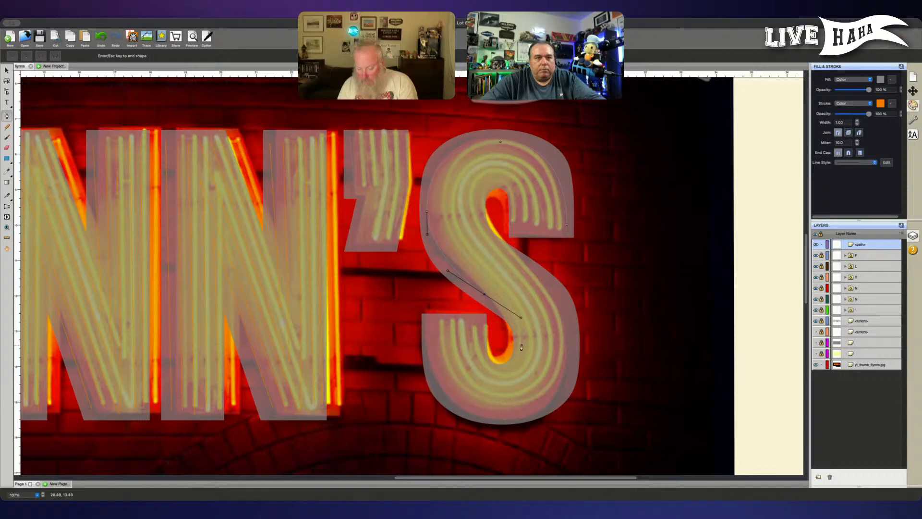
{"action": "left_click_drag", "start_coordinate": [522, 347], "coordinate": [489, 373]}
{"action": "left_click_drag", "start_coordinate": [473, 331], "coordinate": [474, 306]}
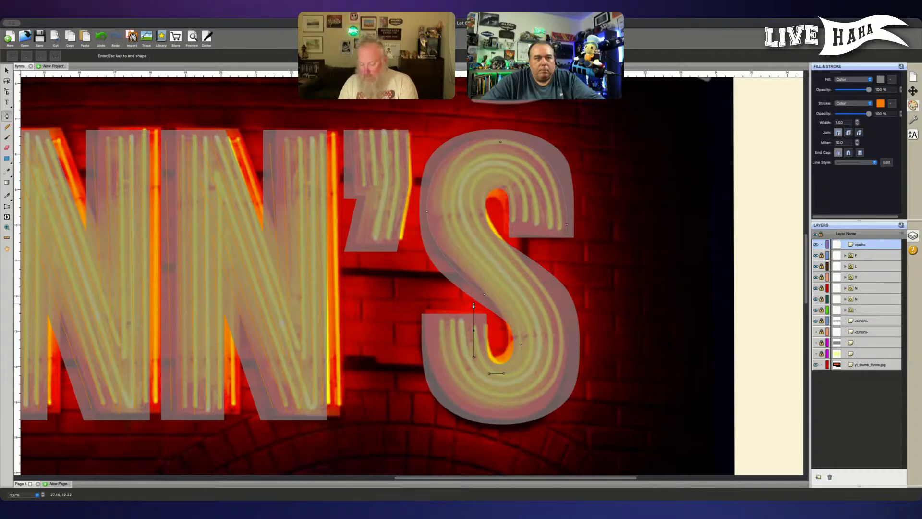
{"action": "key", "text": "Return"}
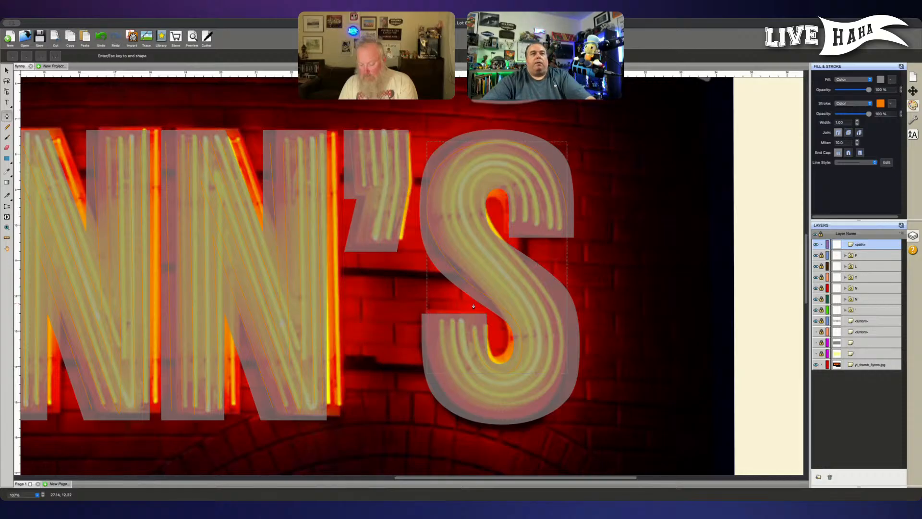
{"action": "key", "text": "Escape"}
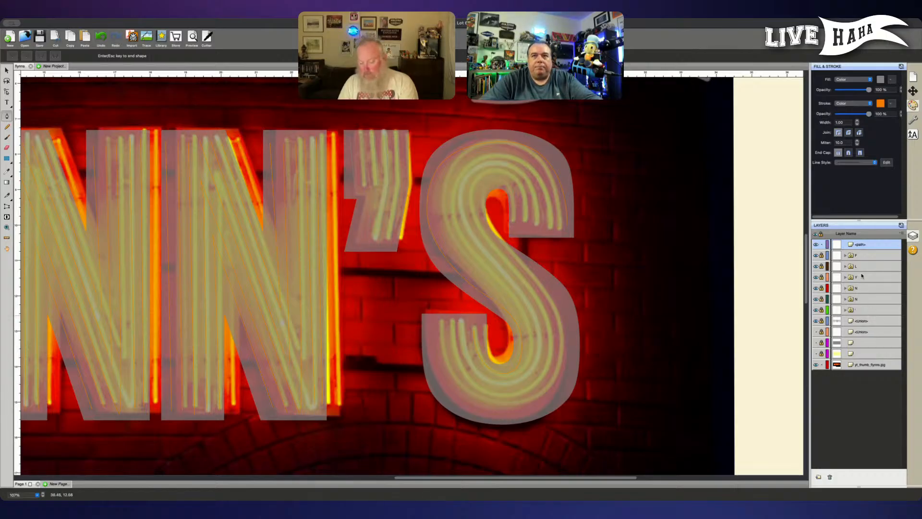
Step: Nudge the top node of the traced S path up slightly within the letter outline
{"action": "key", "text": "a"}
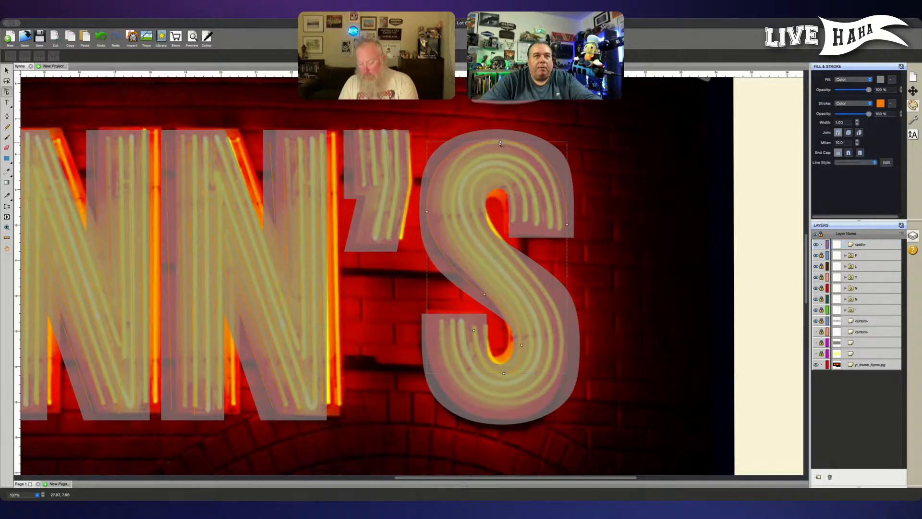
{"action": "left_click", "coordinate": [501, 143]}
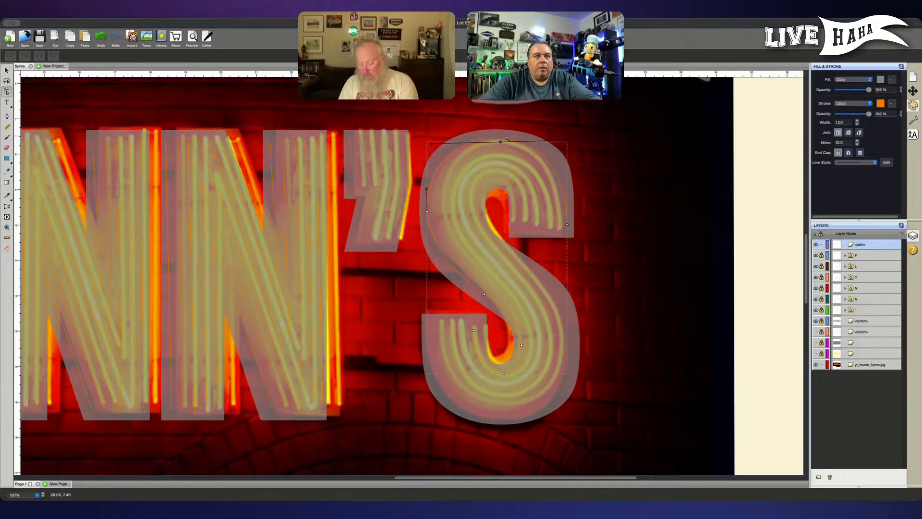
{"action": "key", "text": "Up"}
{"action": "key", "text": "Up"}
{"action": "key", "text": "Up"}
{"action": "key", "text": "Up"}
{"action": "key", "text": "Up"}
{"action": "key", "text": "Up"}
{"action": "key", "text": "Up"}
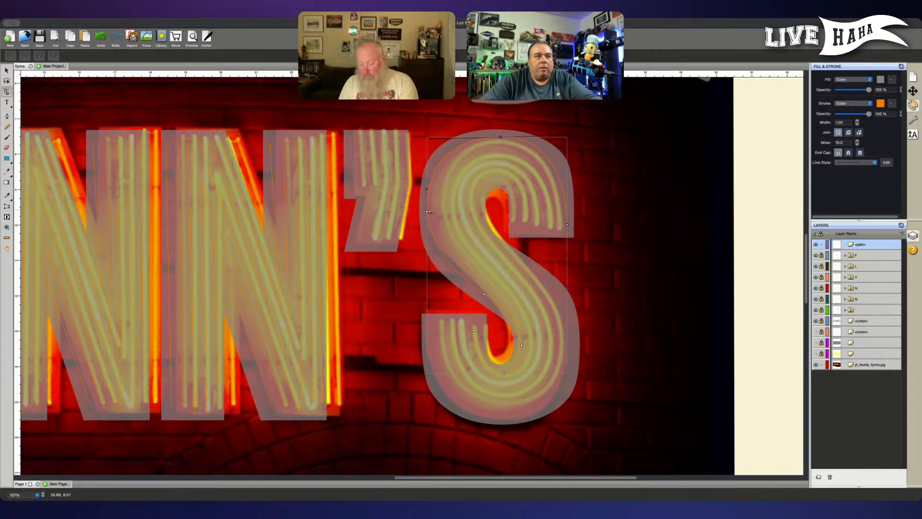
Step: Lengthen the curve handles of the S path's upper-left bend node and nudge that node slightly down
{"action": "left_click", "coordinate": [427, 211]}
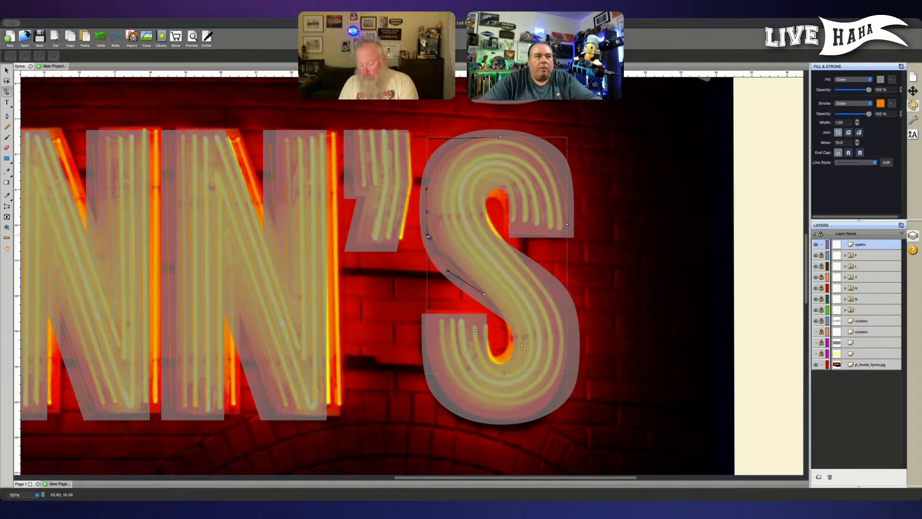
{"action": "left_click_drag", "start_coordinate": [428, 243], "coordinate": [429, 241]}
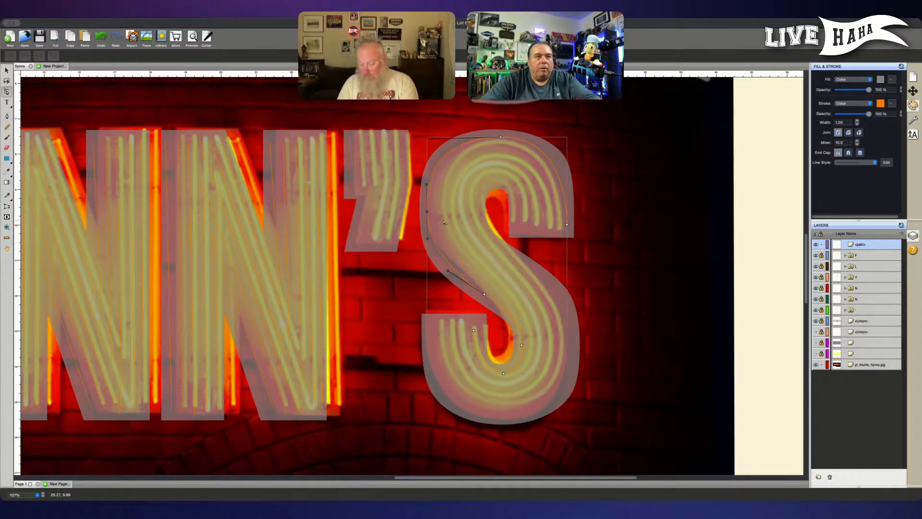
{"action": "left_click_drag", "start_coordinate": [443, 220], "coordinate": [421, 205]}
{"action": "key", "text": "Down"}
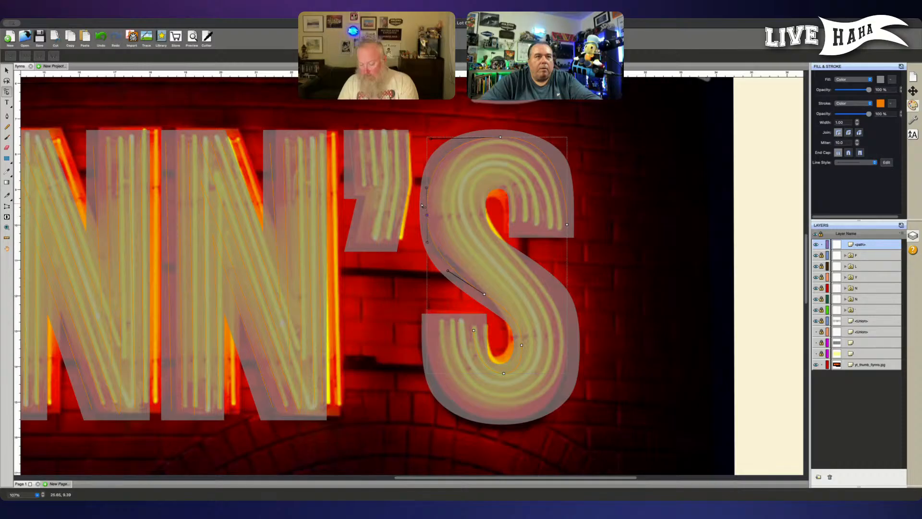
{"action": "key", "text": "Down"}
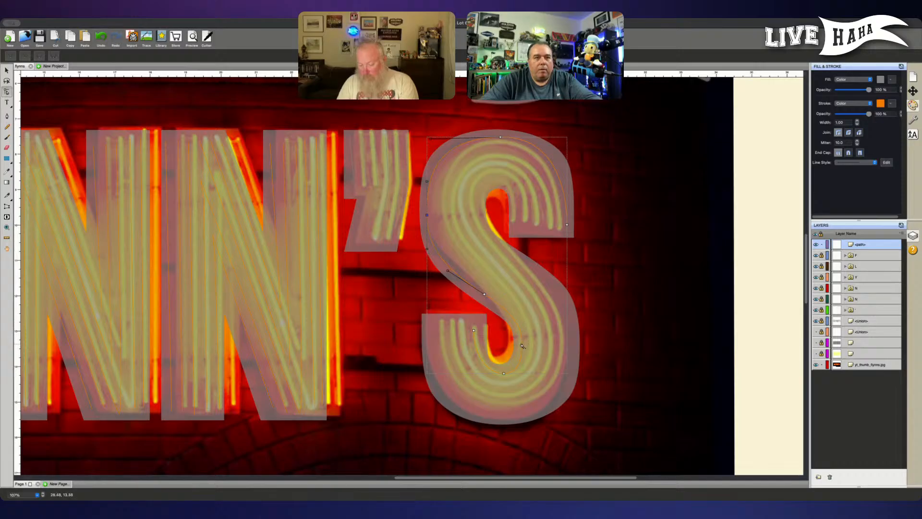
Step: Try a longer handle on the S path's bottom node, undo it, and nudge the node slightly left instead
{"action": "left_click", "coordinate": [504, 374]}
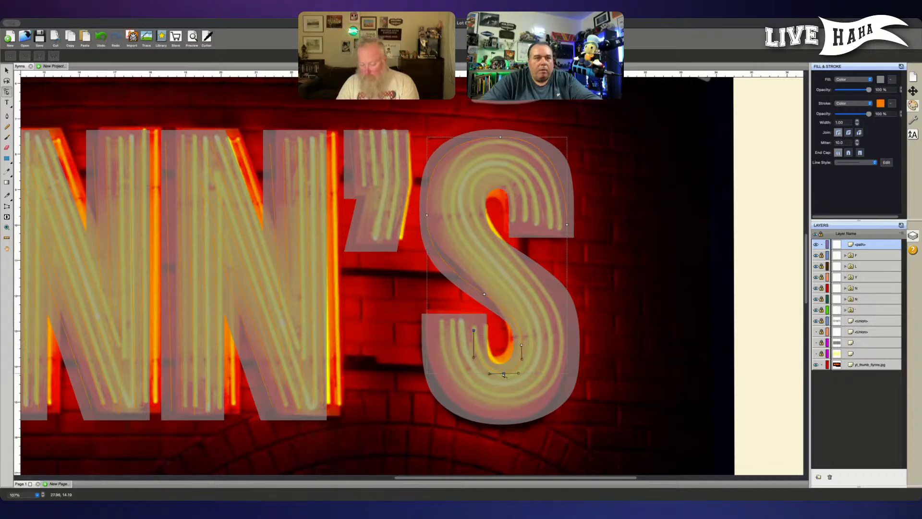
{"action": "left_click_drag", "start_coordinate": [489, 374], "coordinate": [469, 370]}
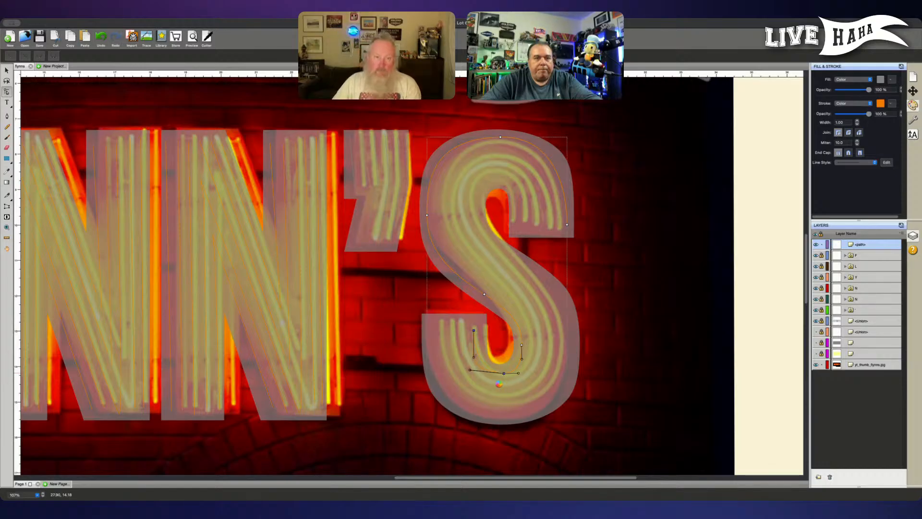
{"action": "key", "text": "ctrl+z"}
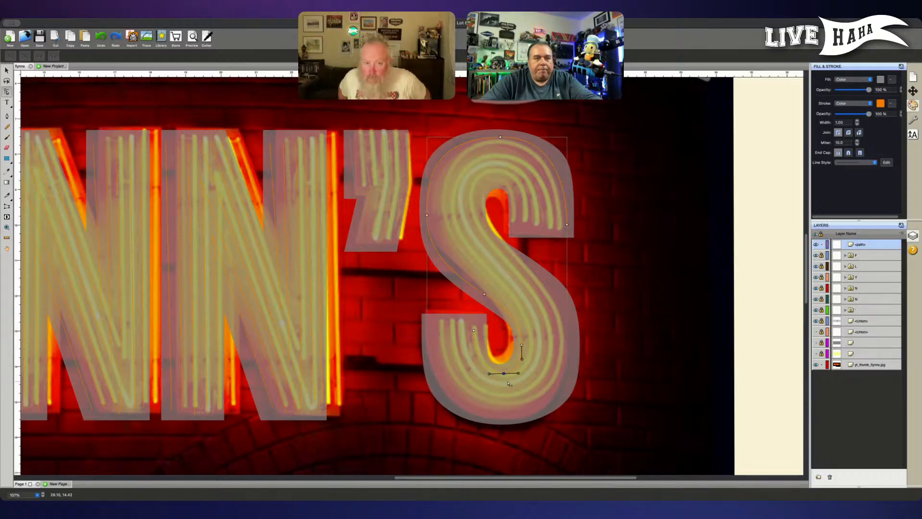
{"action": "key", "text": "Left"}
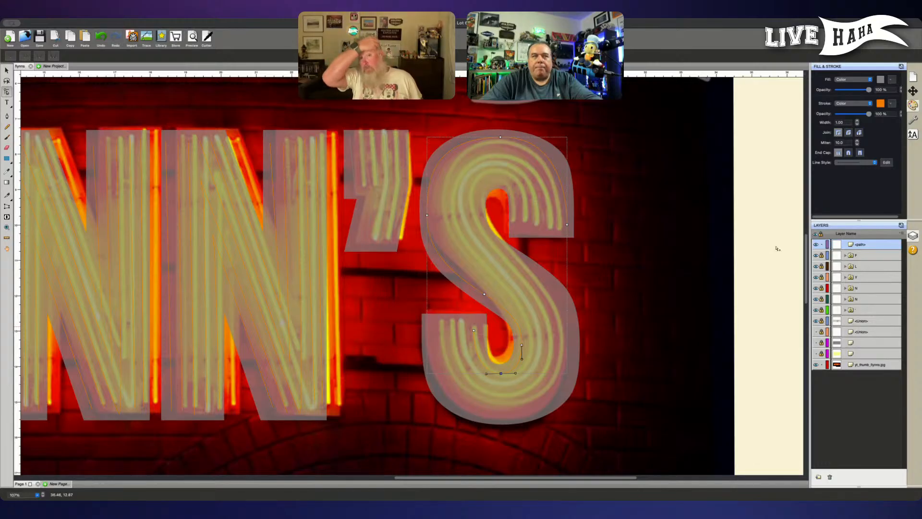
Step: Trace a second S tube with the Pen tool just inside the first path's upper curve, ending at the next tube outward in the lower hook
{"action": "left_click", "coordinate": [7, 116]}
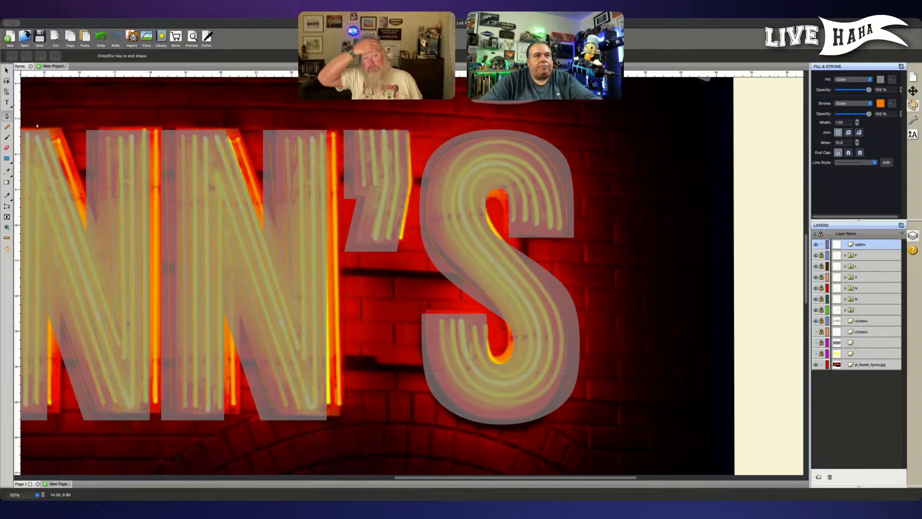
{"action": "left_click", "coordinate": [556, 223]}
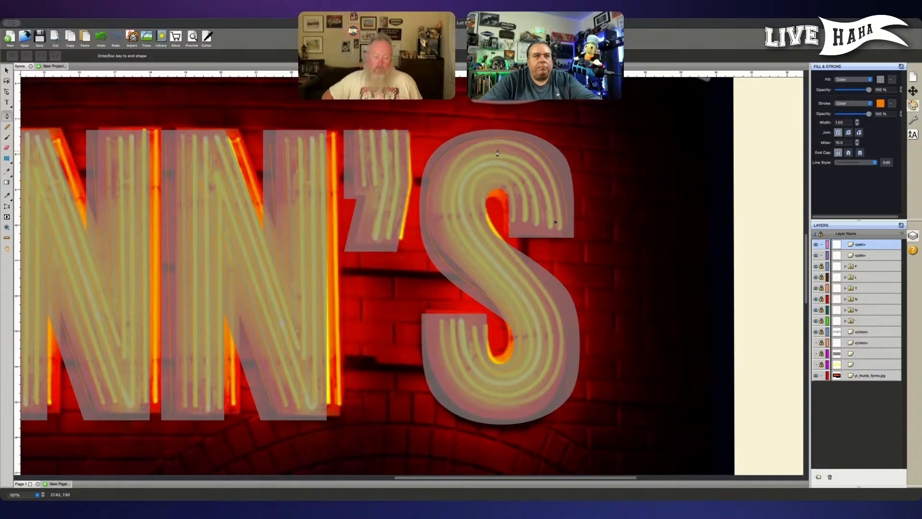
{"action": "left_click_drag", "start_coordinate": [497, 152], "coordinate": [445, 153]}
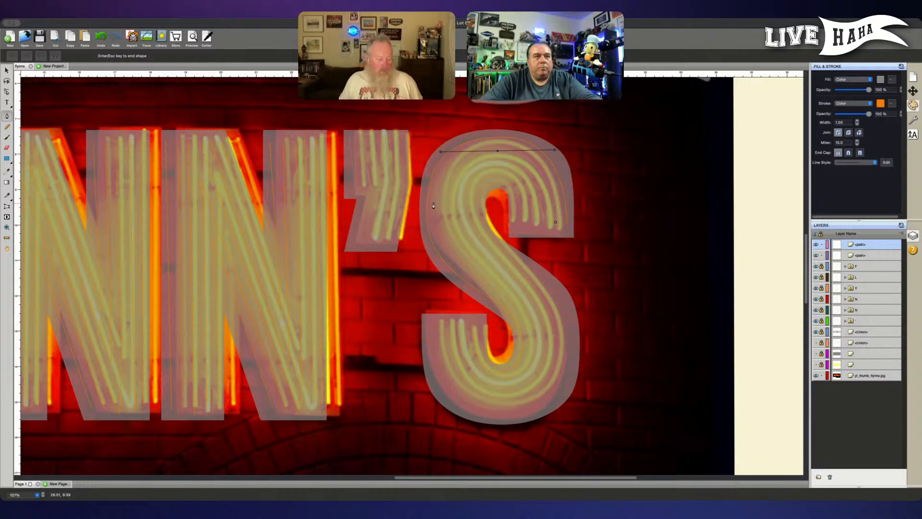
{"action": "left_click_drag", "start_coordinate": [434, 204], "coordinate": [435, 234]}
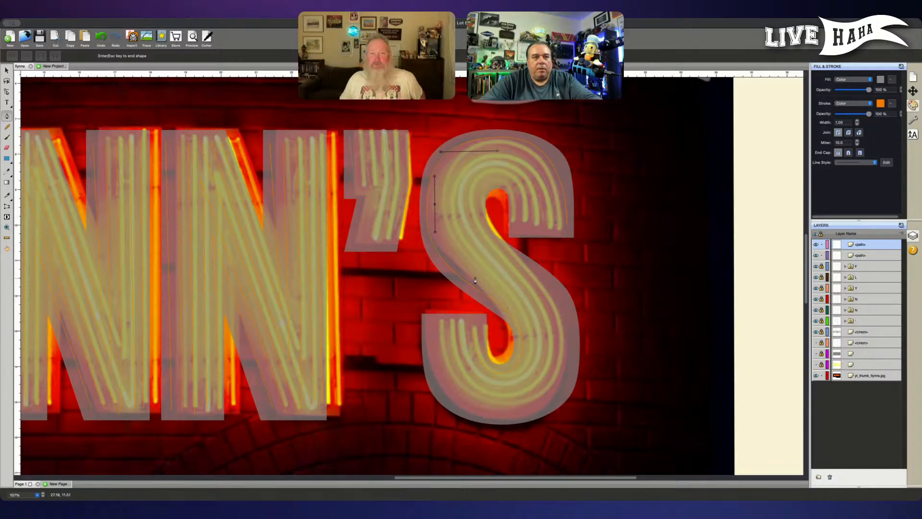
{"action": "left_click_drag", "start_coordinate": [475, 278], "coordinate": [493, 295]}
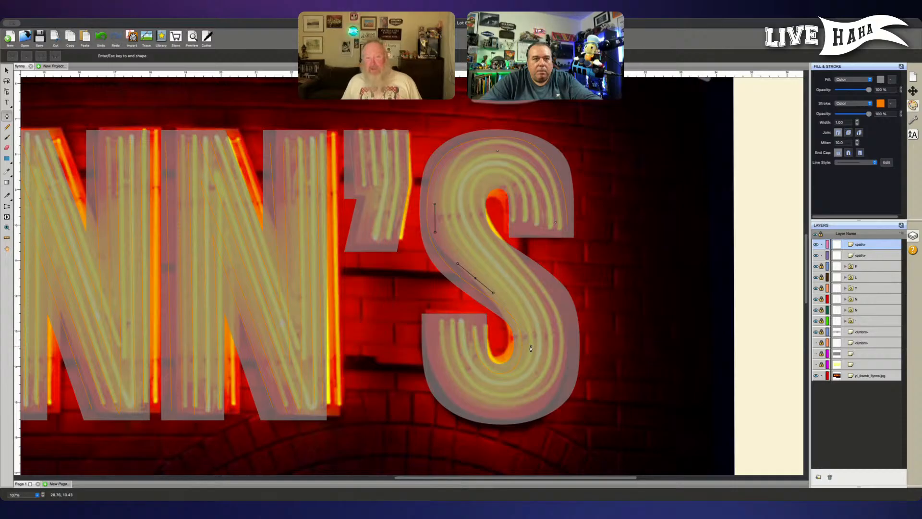
{"action": "left_click_drag", "start_coordinate": [531, 346], "coordinate": [486, 388]}
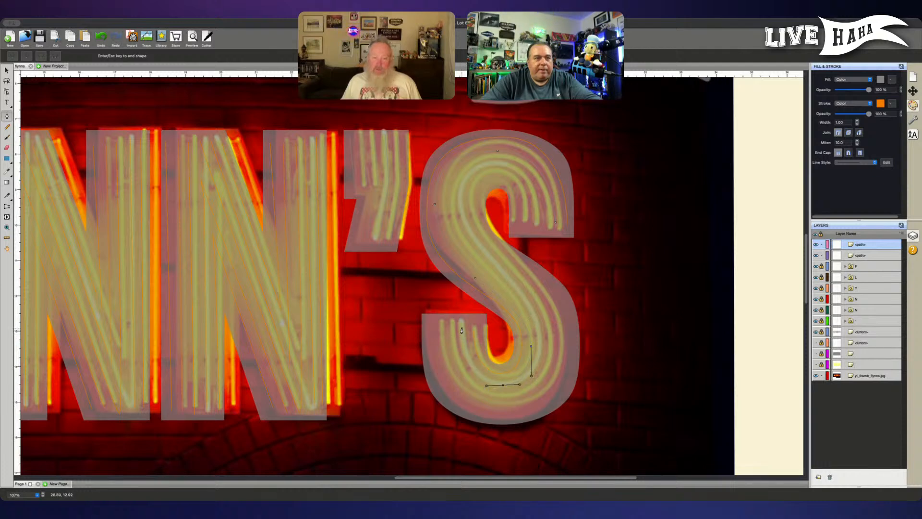
{"action": "left_click_drag", "start_coordinate": [461, 331], "coordinate": [460, 292]}
{"action": "key", "text": "Return"}
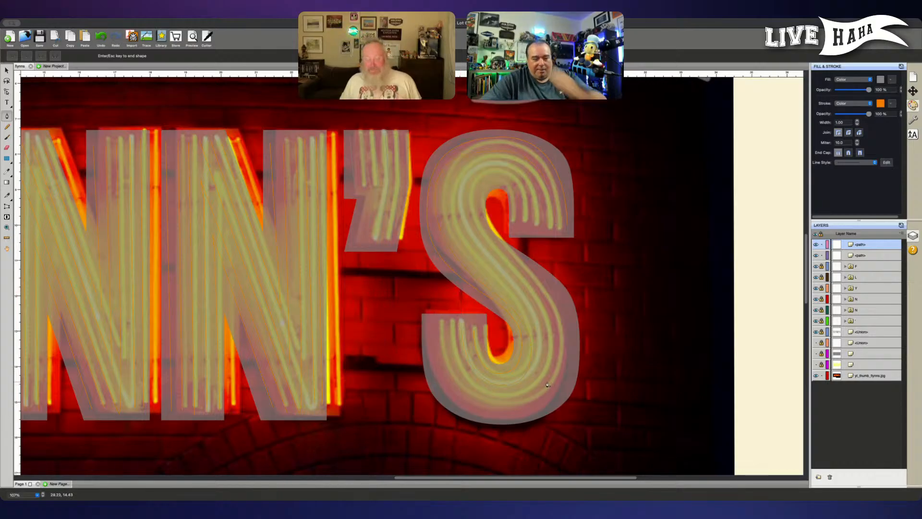
Step: Trace the middle S tube with the Pen tool as a curved path from the upper hook's end through the diagonal to the lower hook's end
{"action": "scroll", "coordinate": [547, 384], "scroll_direction": "up", "scroll_amount": 2}
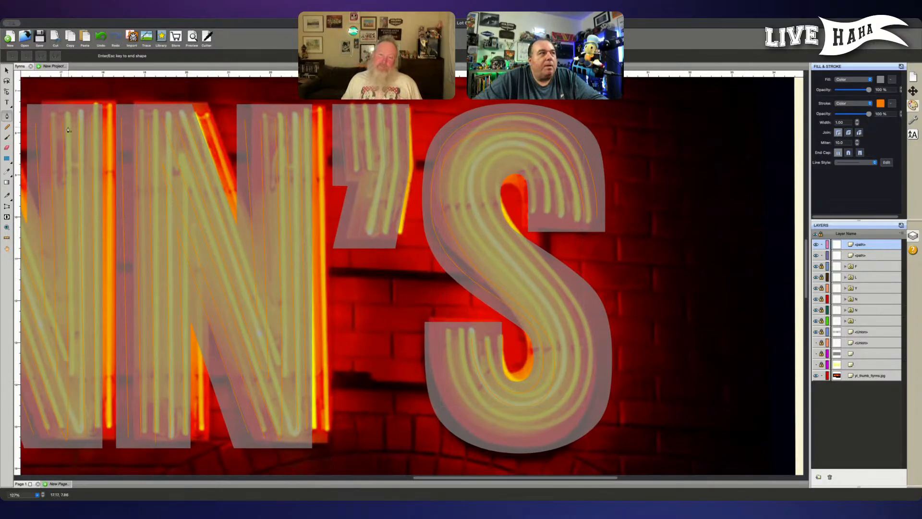
{"action": "left_click", "coordinate": [566, 214]}
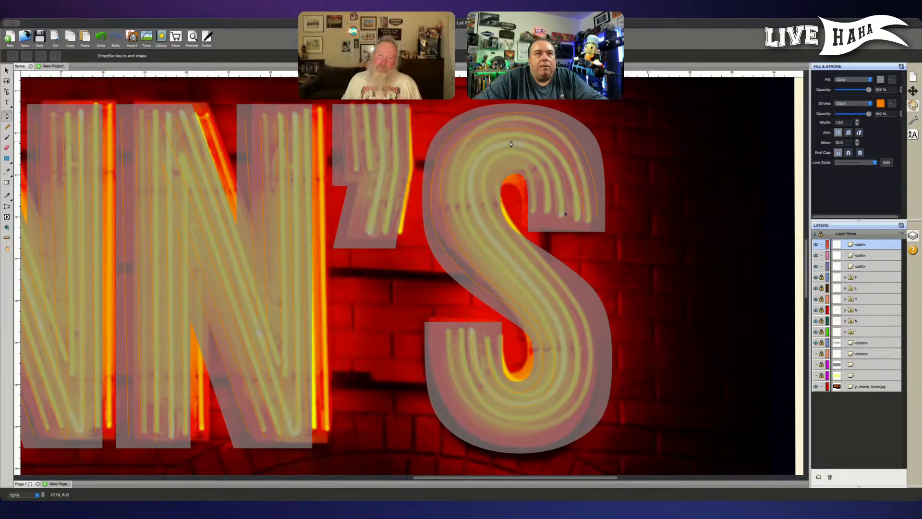
{"action": "left_click_drag", "start_coordinate": [511, 145], "coordinate": [447, 148]}
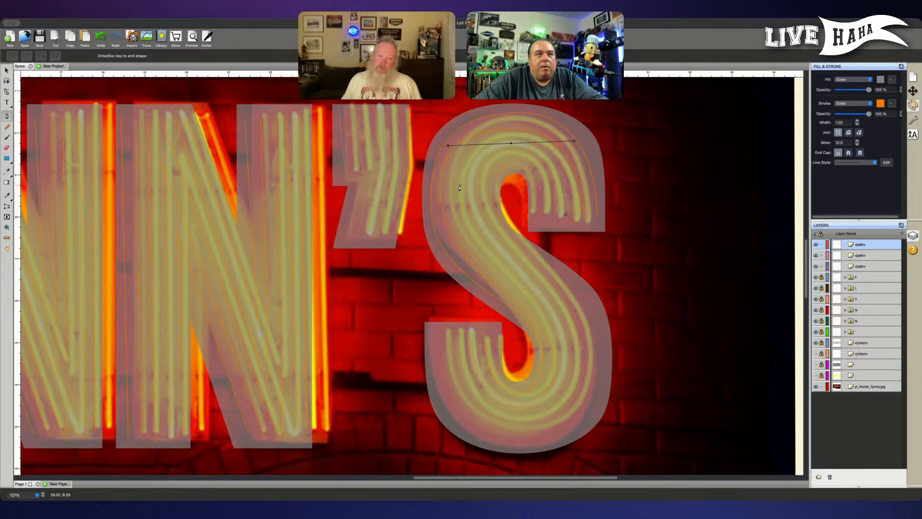
{"action": "left_click_drag", "start_coordinate": [454, 192], "coordinate": [454, 206]}
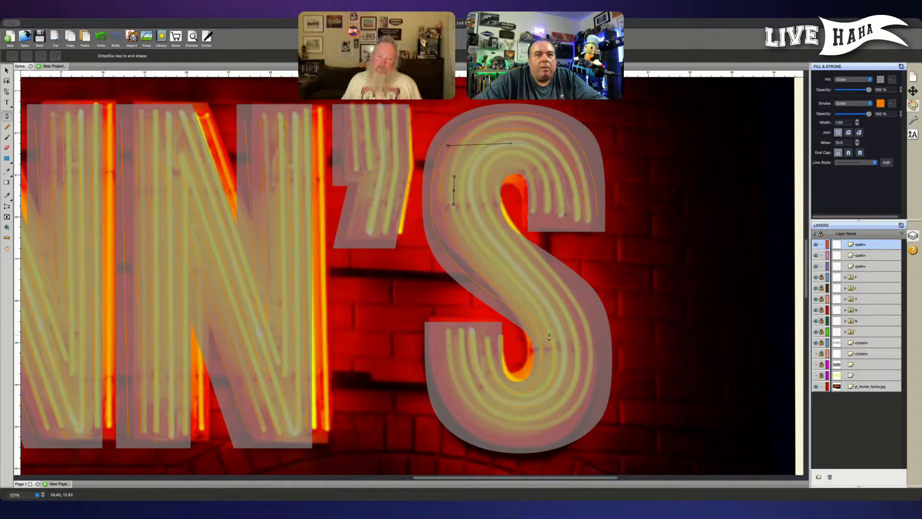
{"action": "left_click_drag", "start_coordinate": [518, 289], "coordinate": [562, 317]}
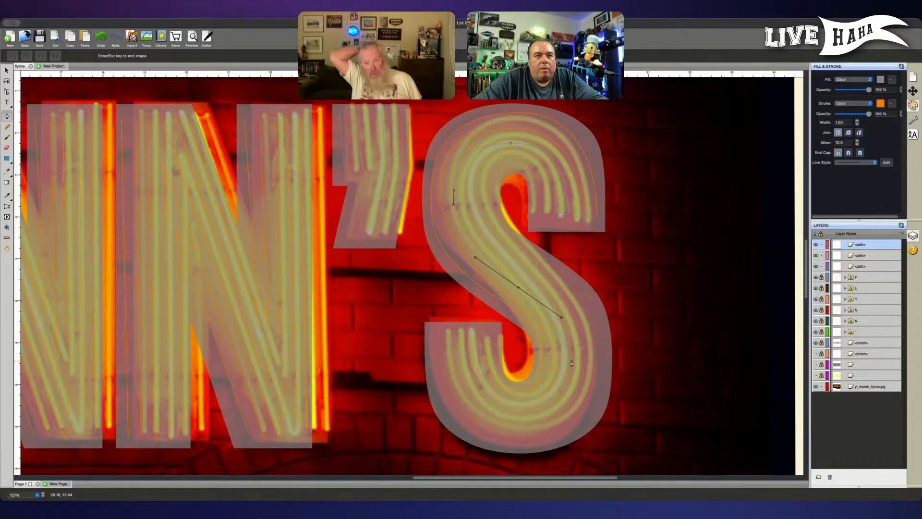
{"action": "left_click_drag", "start_coordinate": [571, 361], "coordinate": [572, 383]}
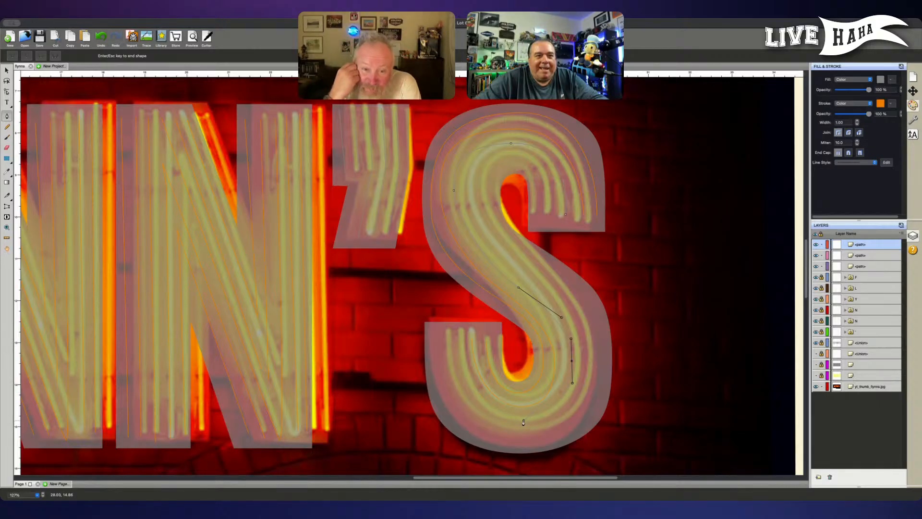
{"action": "left_click_drag", "start_coordinate": [524, 422], "coordinate": [485, 424]}
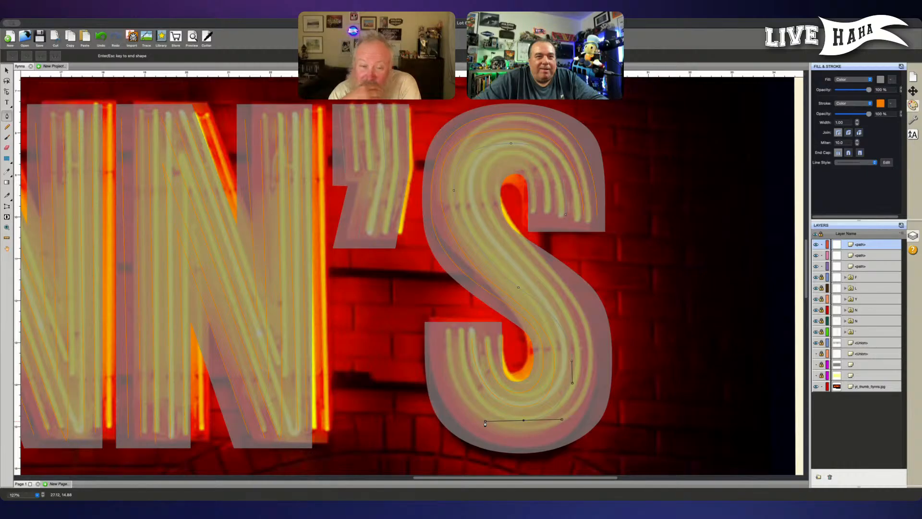
{"action": "left_click", "coordinate": [522, 421]}
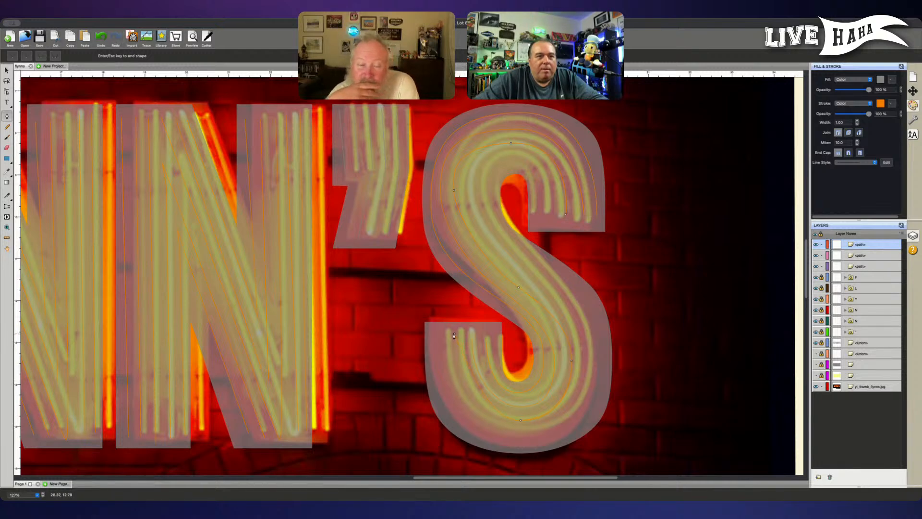
{"action": "left_click_drag", "start_coordinate": [453, 334], "coordinate": [451, 312]}
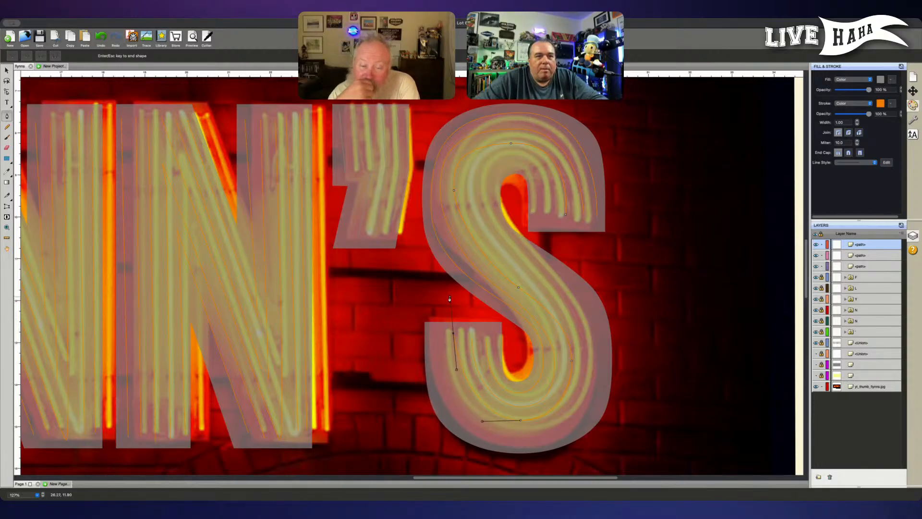
{"action": "key", "text": "Escape"}
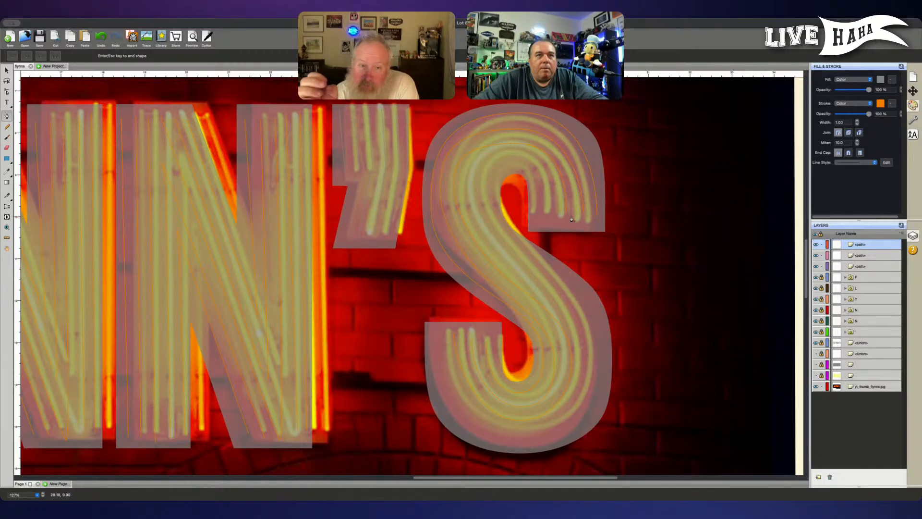
Step: Check the traced S paths against the bare photo by hiding the grey letter outline layer and showing it again
{"action": "left_click", "coordinate": [597, 217]}
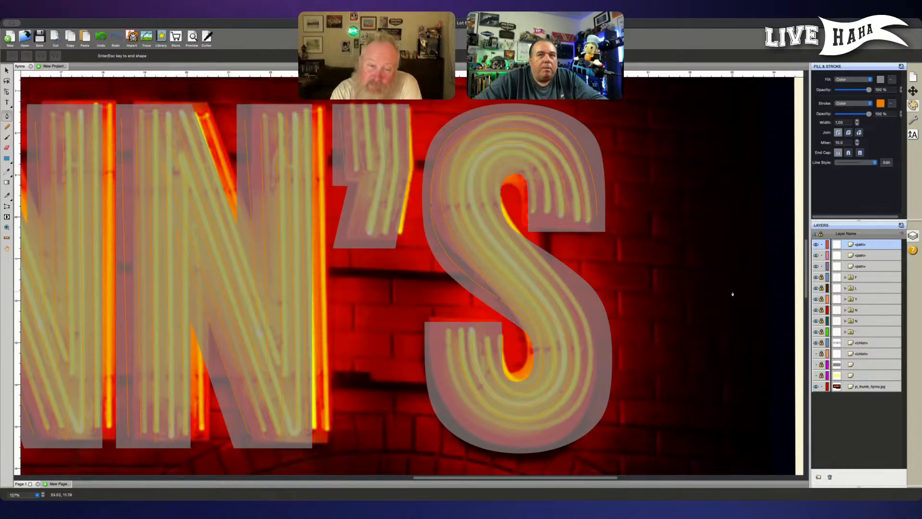
{"action": "left_click", "coordinate": [815, 342]}
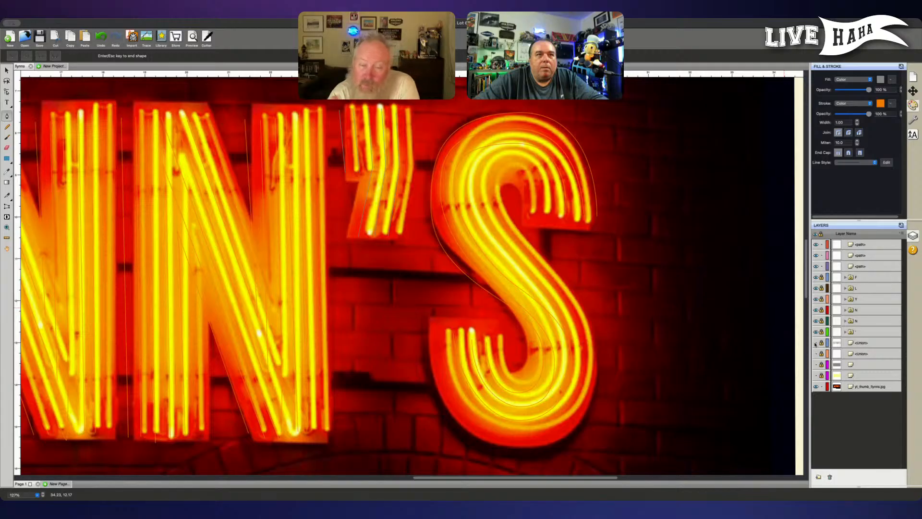
{"action": "left_click", "coordinate": [815, 343]}
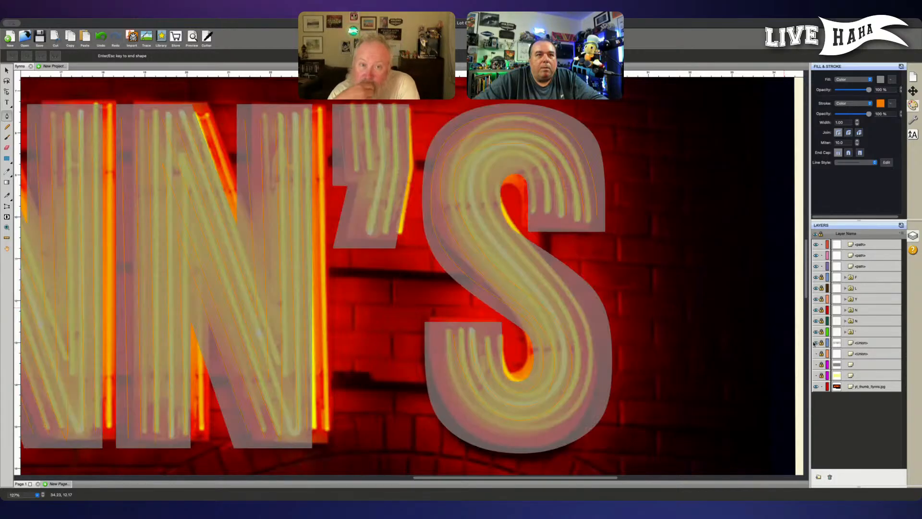
Step: Trace a fourth S tube with the Pen tool, from just inside the middle path in the upper hook to just outside it in the lower hook
{"action": "left_click", "coordinate": [554, 212]}
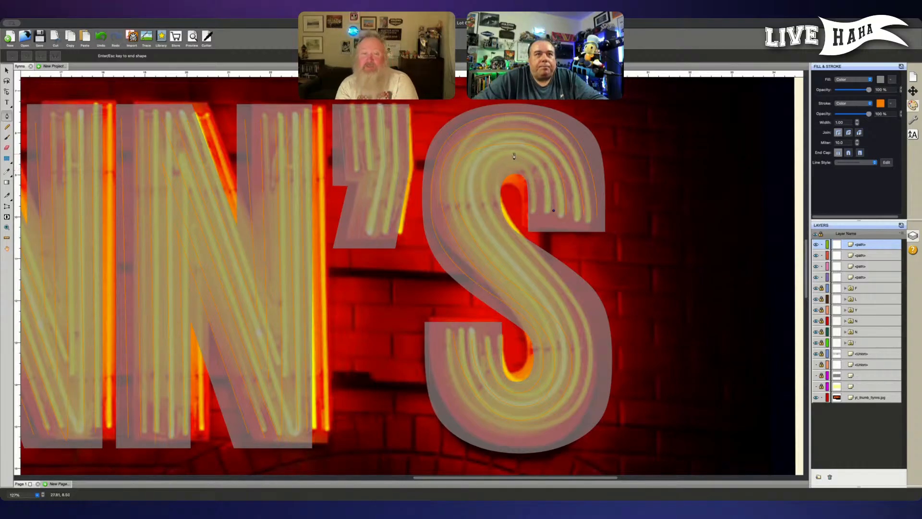
{"action": "left_click_drag", "start_coordinate": [514, 154], "coordinate": [480, 159]}
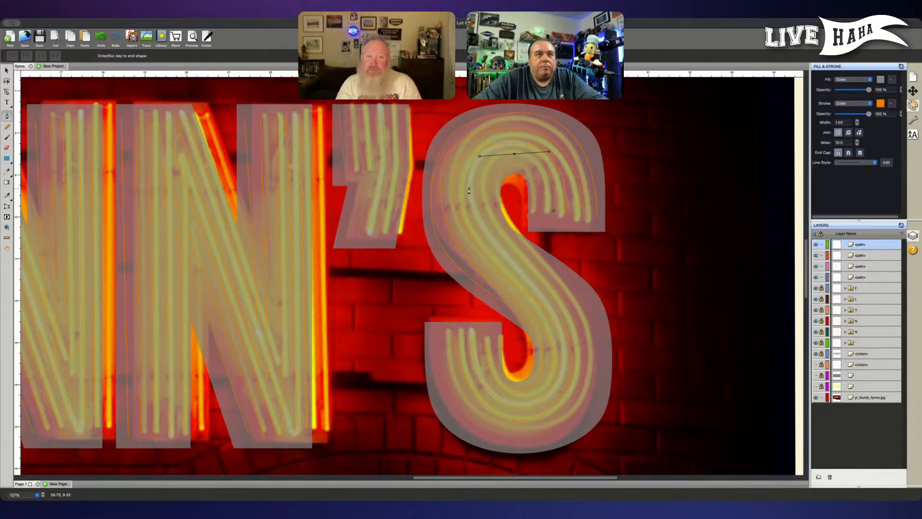
{"action": "left_click_drag", "start_coordinate": [469, 189], "coordinate": [471, 213]}
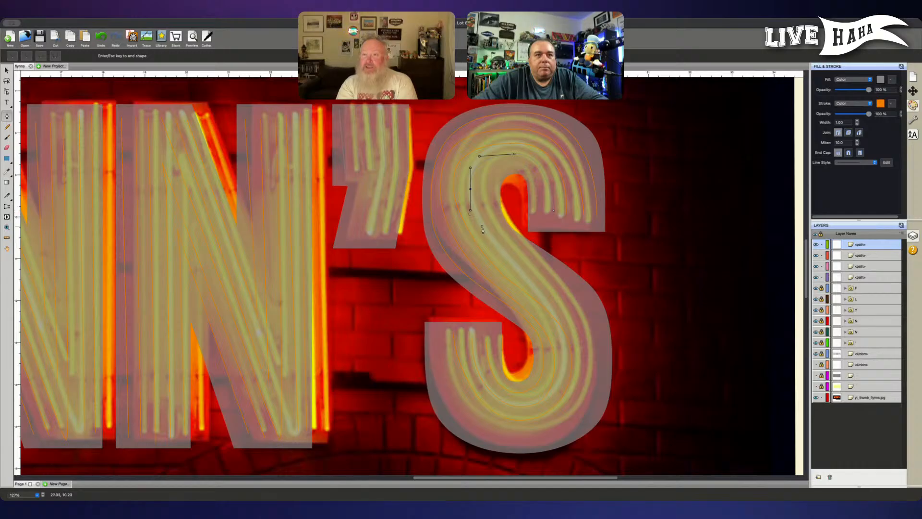
{"action": "left_click_drag", "start_coordinate": [531, 278], "coordinate": [562, 294]}
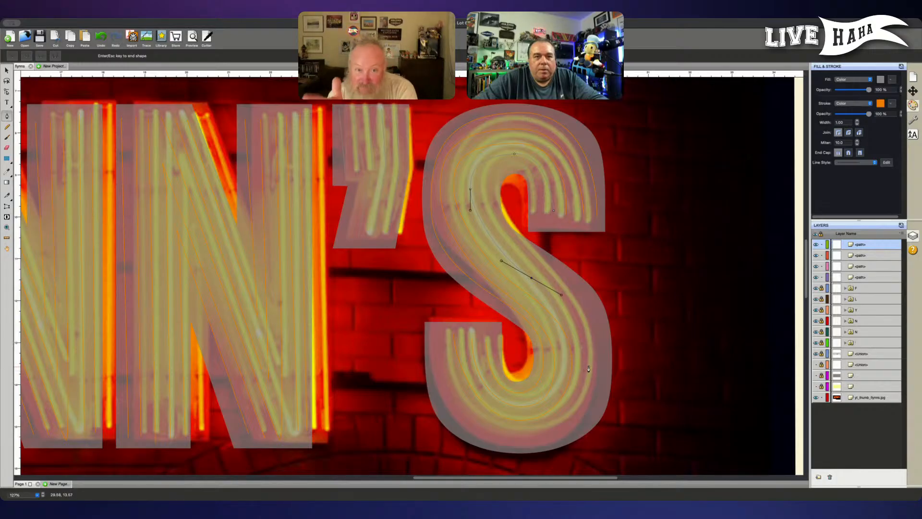
{"action": "left_click_drag", "start_coordinate": [589, 367], "coordinate": [589, 403]}
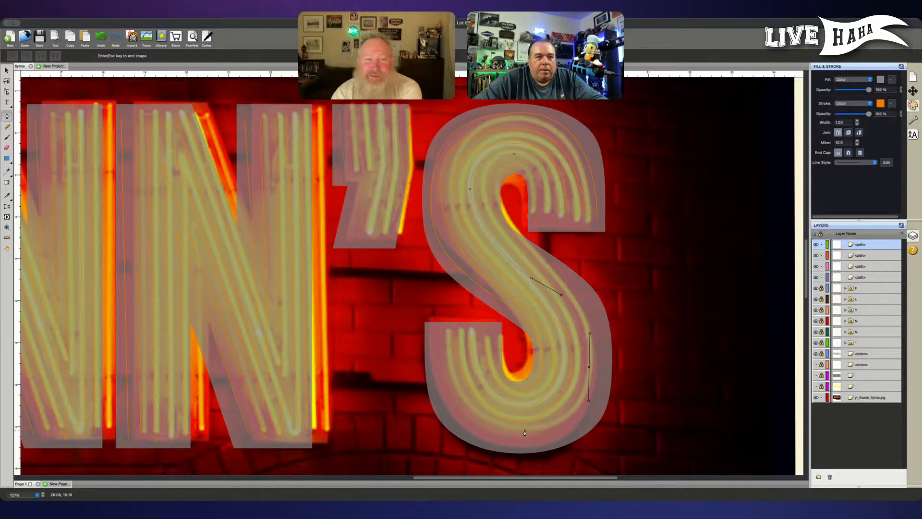
{"action": "left_click_drag", "start_coordinate": [525, 432], "coordinate": [480, 433]}
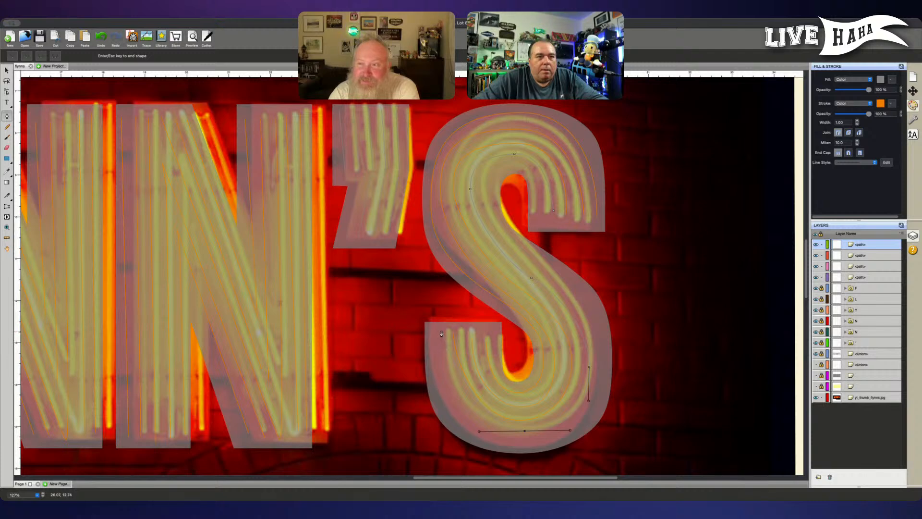
{"action": "left_click_drag", "start_coordinate": [442, 332], "coordinate": [437, 284]}
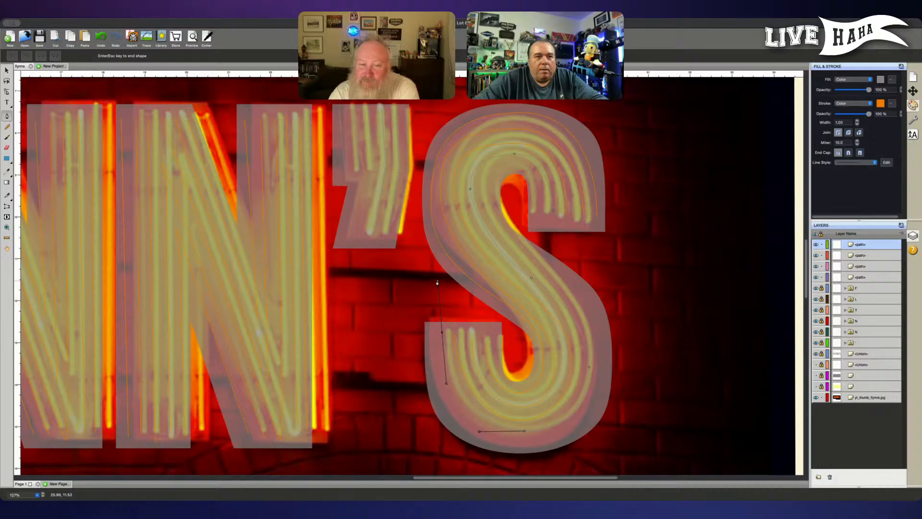
{"action": "key", "text": "Return"}
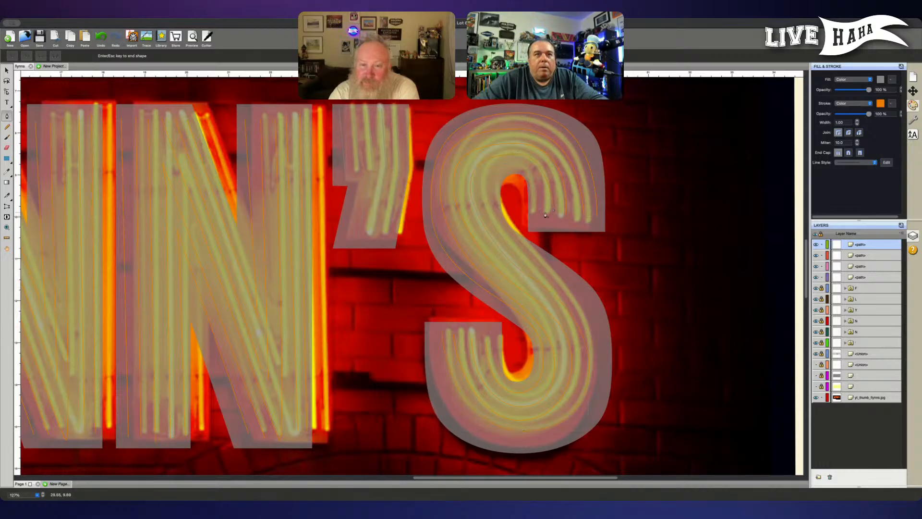
Step: Trace the fifth S tube with the Pen tool, from the innermost line of the upper hook to the outermost line of the lower hook
{"action": "left_click_drag", "start_coordinate": [541, 214], "coordinate": [542, 197]}
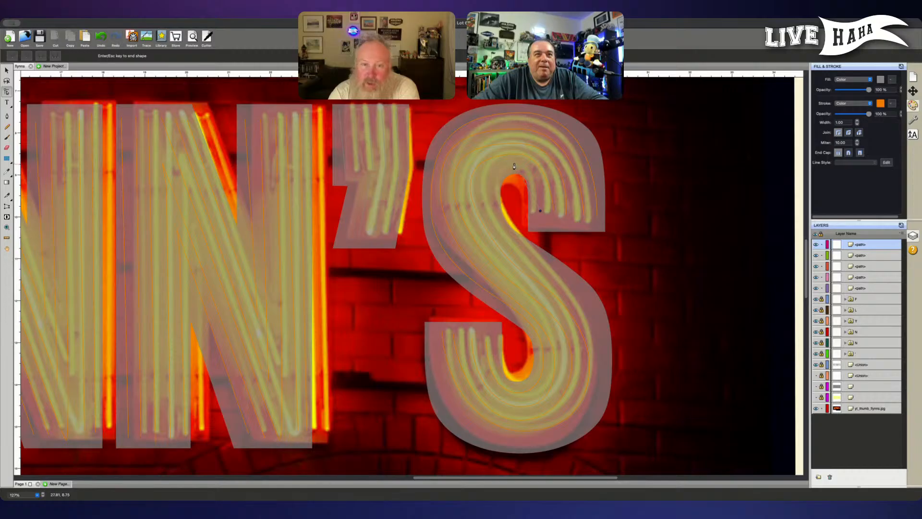
{"action": "left_click_drag", "start_coordinate": [514, 165], "coordinate": [489, 214]}
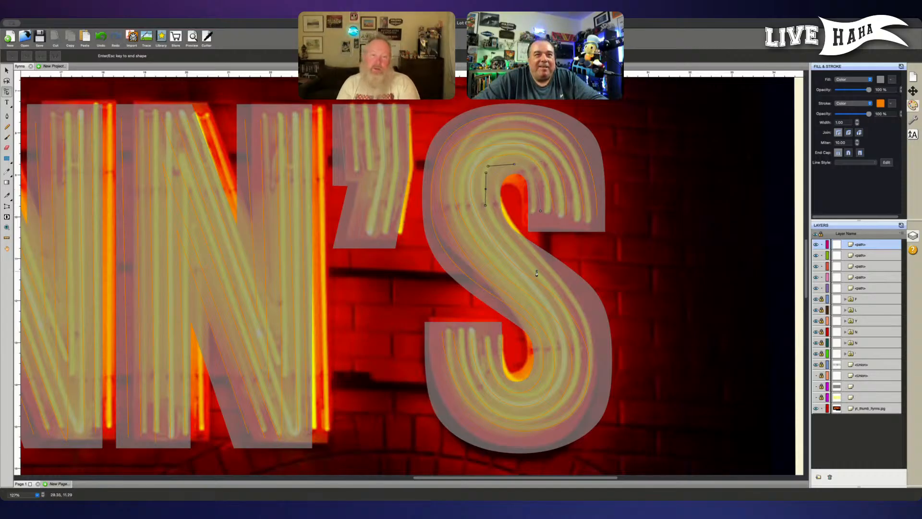
{"action": "left_click_drag", "start_coordinate": [544, 270], "coordinate": [573, 292]}
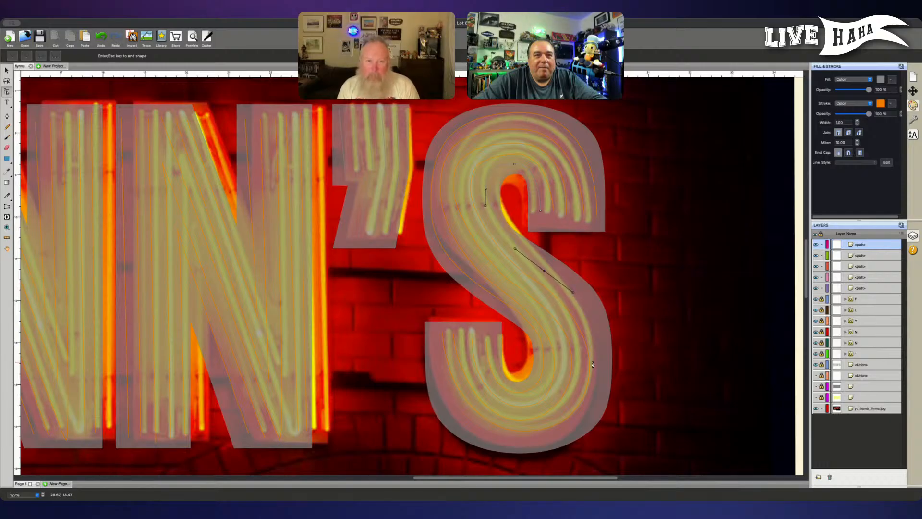
{"action": "left_click_drag", "start_coordinate": [601, 367], "coordinate": [601, 402]}
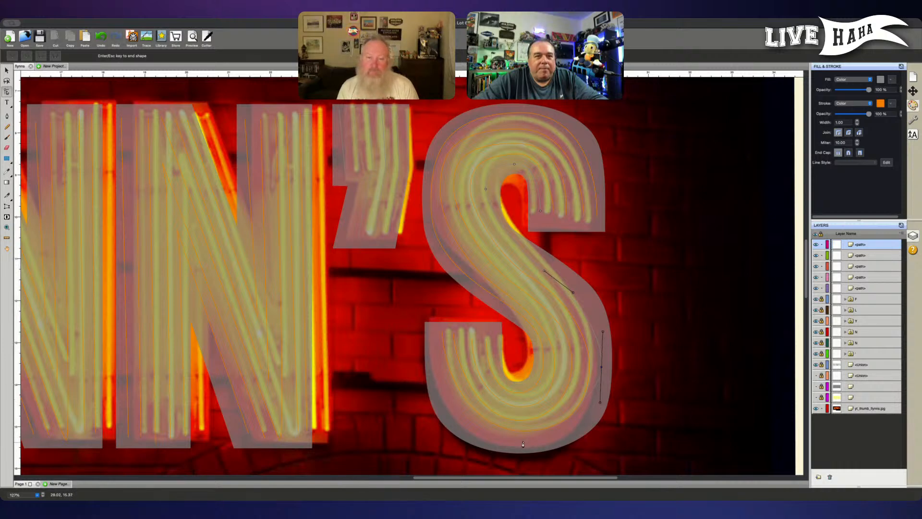
{"action": "left_click_drag", "start_coordinate": [524, 440], "coordinate": [478, 443]}
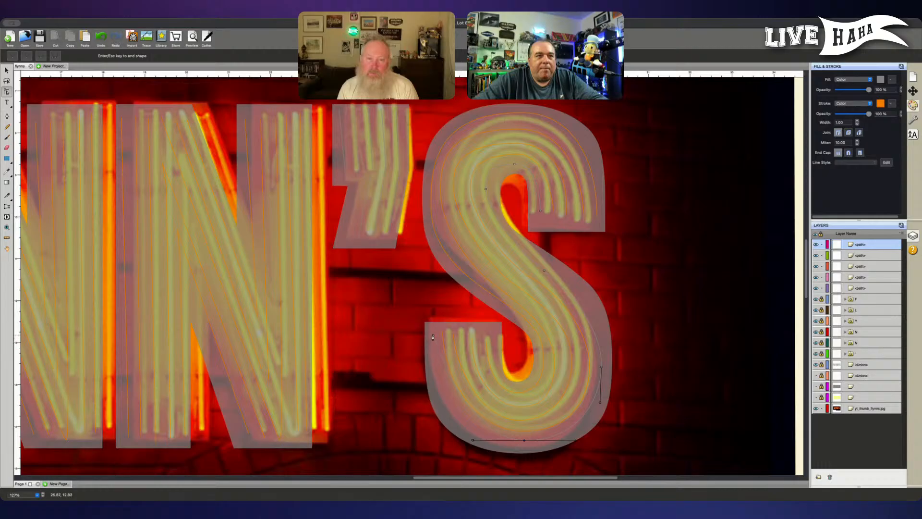
{"action": "left_click_drag", "start_coordinate": [434, 337], "coordinate": [432, 275]}
{"action": "key", "text": "Return"}
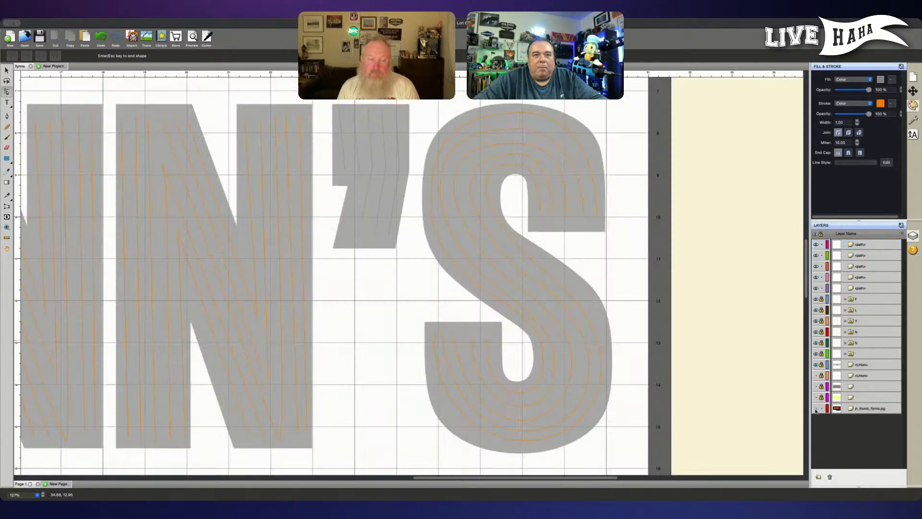
Step: Hide the sign photo layer and lock the first four traced S paths, leaving only the newest path editable
{"action": "left_click", "coordinate": [816, 408]}
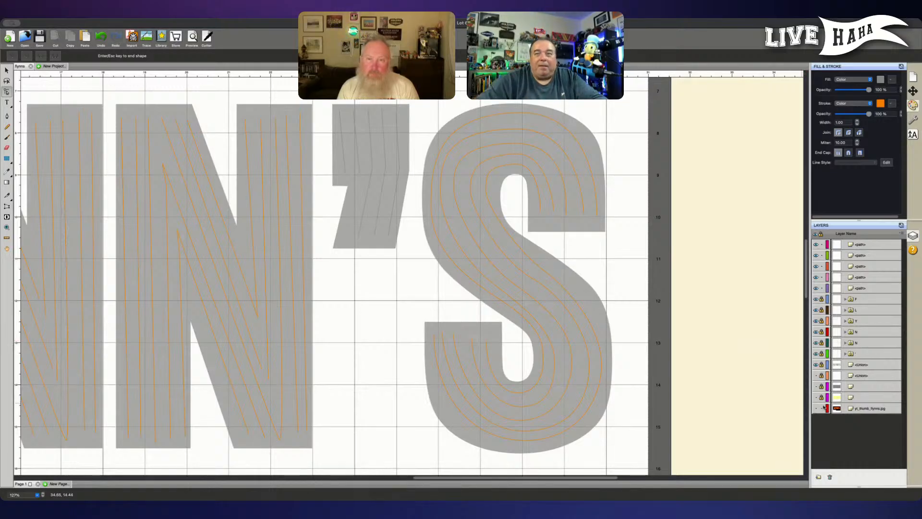
{"action": "left_click", "coordinate": [866, 289]}
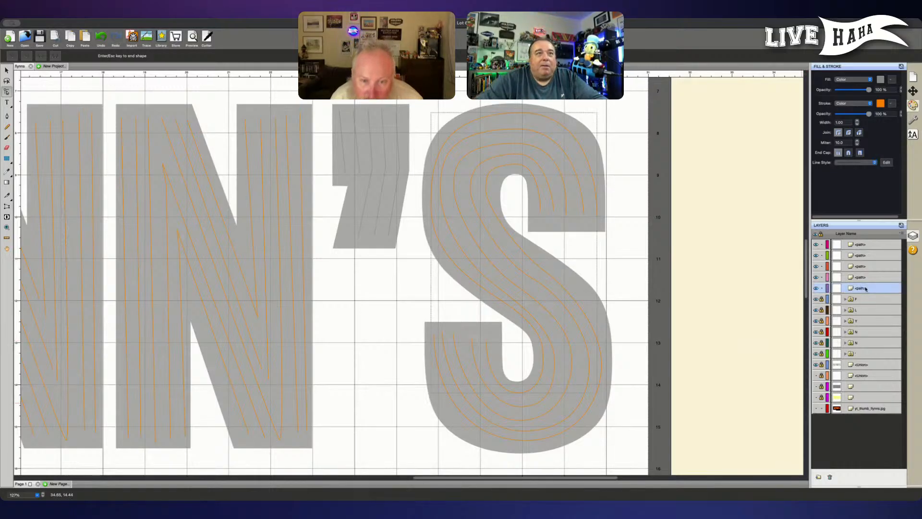
{"action": "left_click", "coordinate": [821, 288]}
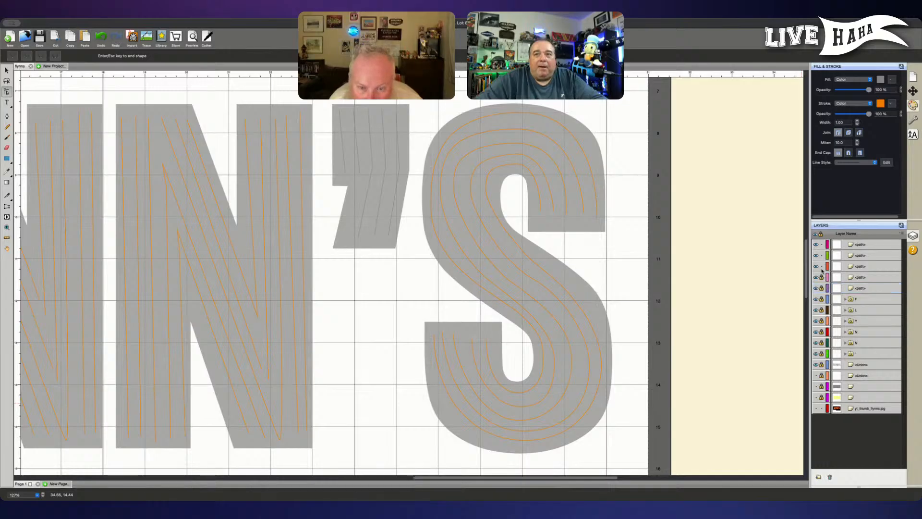
{"action": "left_click", "coordinate": [821, 266]}
{"action": "left_click", "coordinate": [821, 255]}
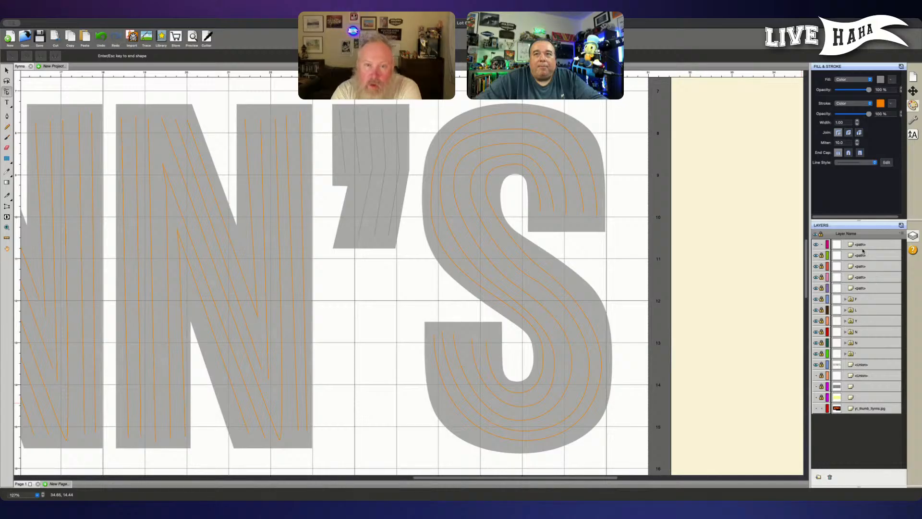
Step: Select the fifth S path and level the handles of its topmost point in the upper hook, shortening the left one
{"action": "left_click", "coordinate": [862, 246]}
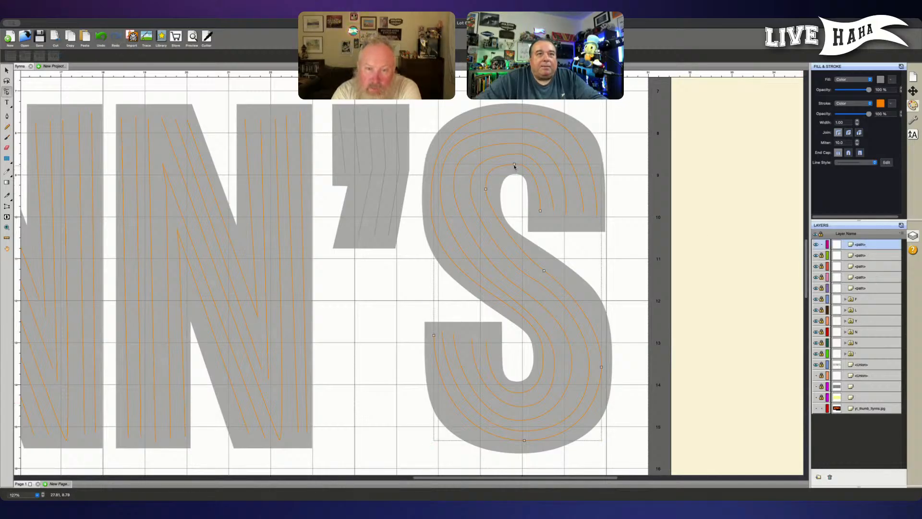
{"action": "left_click", "coordinate": [515, 165]}
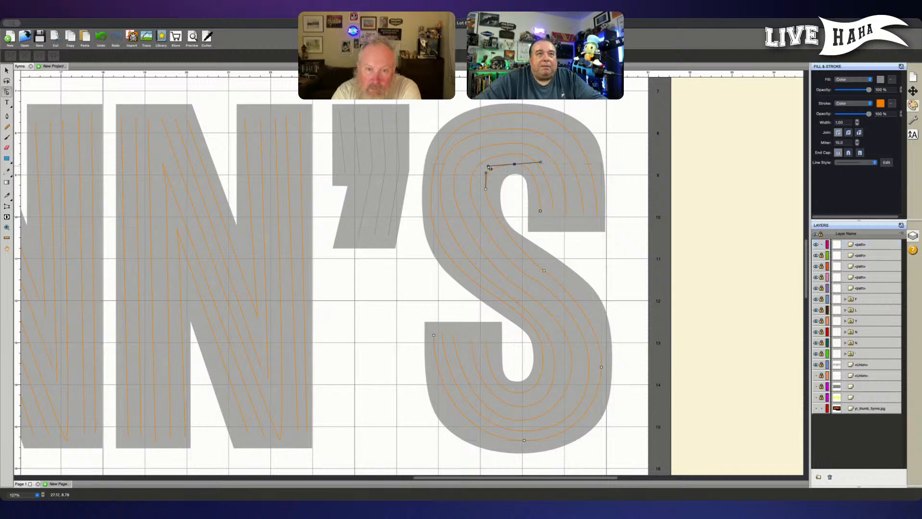
{"action": "left_click", "coordinate": [492, 168]}
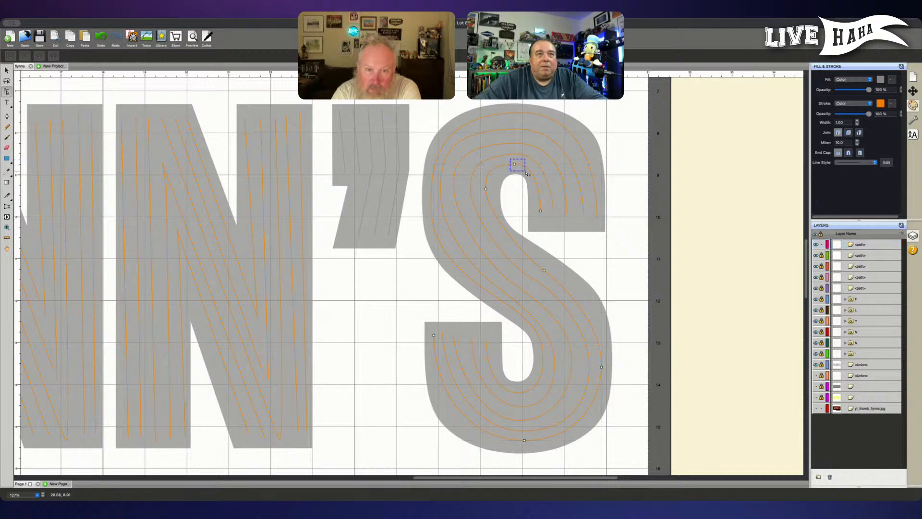
{"action": "left_click", "coordinate": [513, 164]}
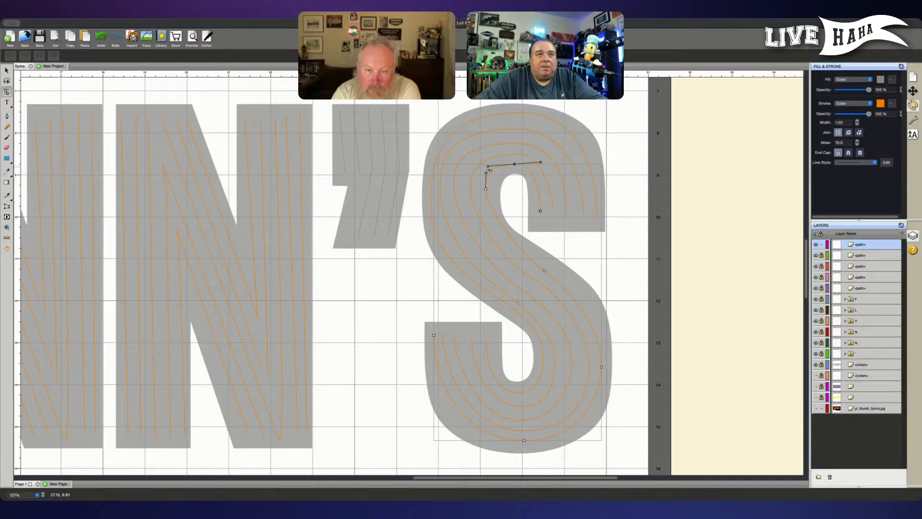
{"action": "left_click_drag", "start_coordinate": [488, 165], "coordinate": [543, 168]}
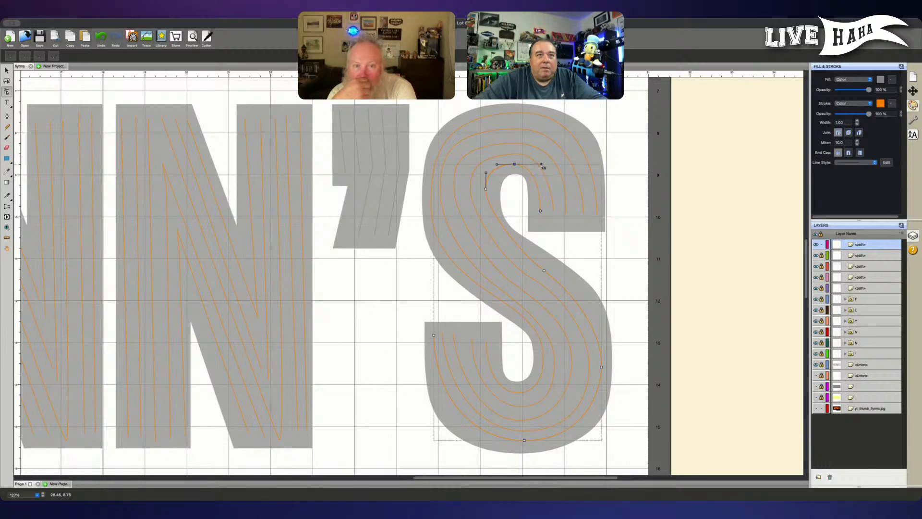
Step: Move the fifth path's left point in the upper hook slightly down and lengthen its lower handle to smooth the bend
{"action": "left_click", "coordinate": [487, 188]}
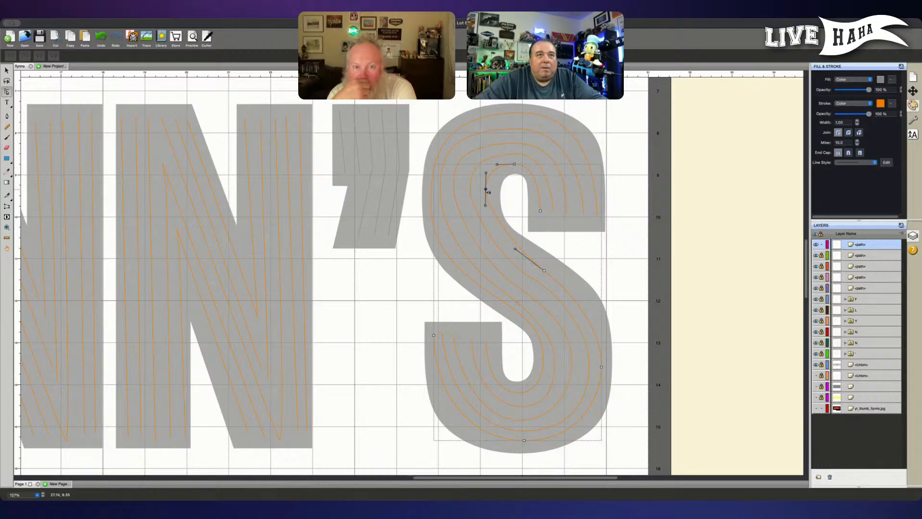
{"action": "mouse_move", "coordinate": [487, 190]}
{"action": "left_mouse_down"}
{"action": "mouse_move", "coordinate": [489, 200]}
{"action": "mouse_move", "coordinate": [489, 176]}
{"action": "left_mouse_up"}
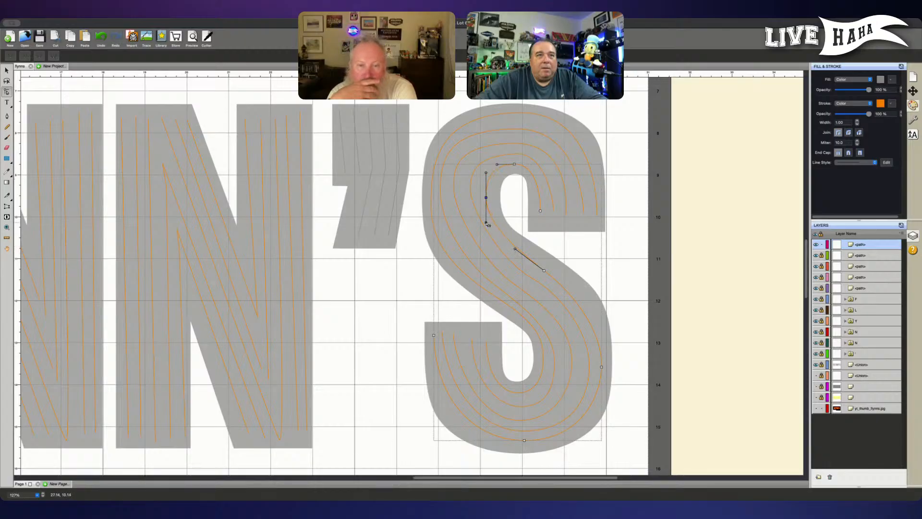
{"action": "left_click_drag", "start_coordinate": [486, 223], "coordinate": [488, 235]}
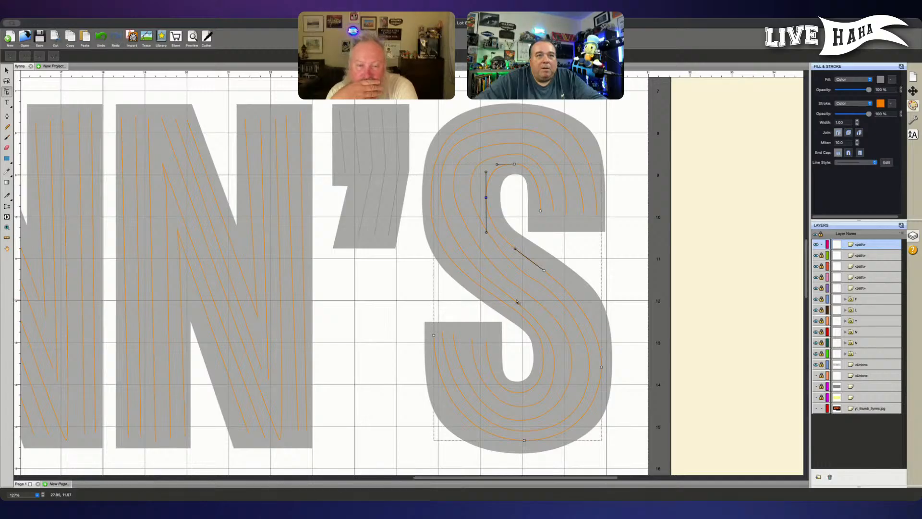
Step: Lengthen the lower handle of the fifth path's rightmost point to round out the lower bowl of the S
{"action": "left_click", "coordinate": [601, 368]}
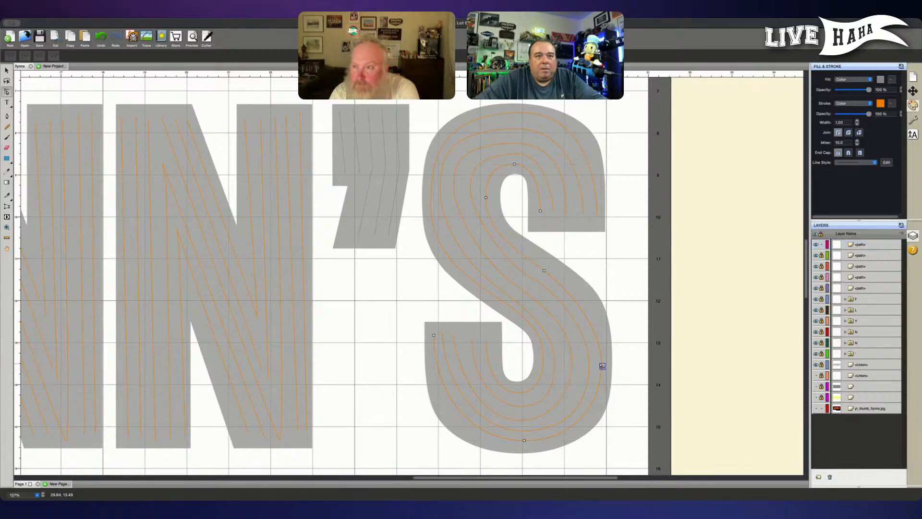
{"action": "left_click", "coordinate": [602, 367]}
{"action": "left_click_drag", "start_coordinate": [602, 406], "coordinate": [600, 414]}
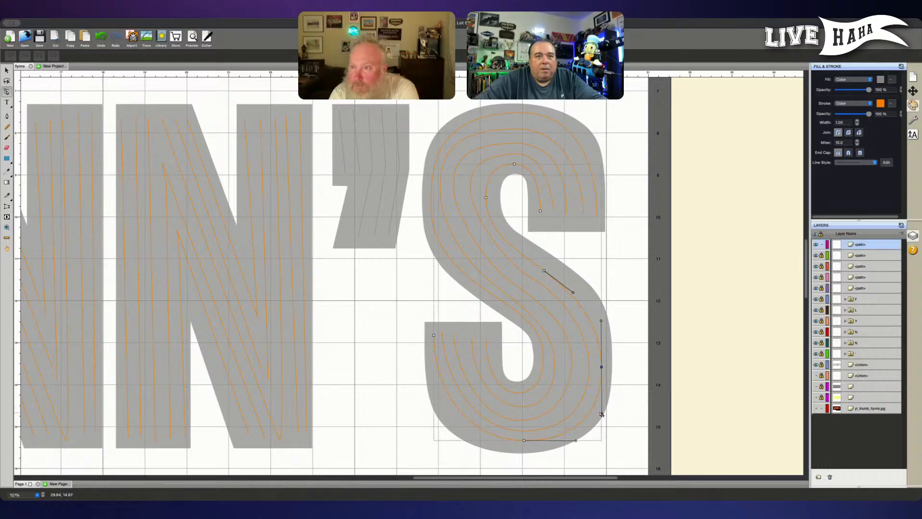
Step: Shift the fifth path's lowest point slightly left and down, and extend the handle of its lower-left end point straight down
{"action": "left_click", "coordinate": [524, 441]}
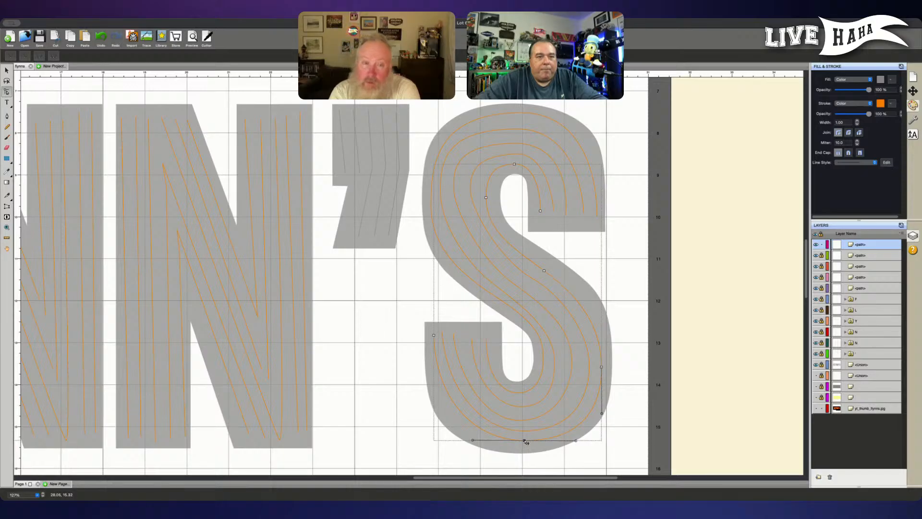
{"action": "left_click_drag", "start_coordinate": [472, 441], "coordinate": [468, 445]}
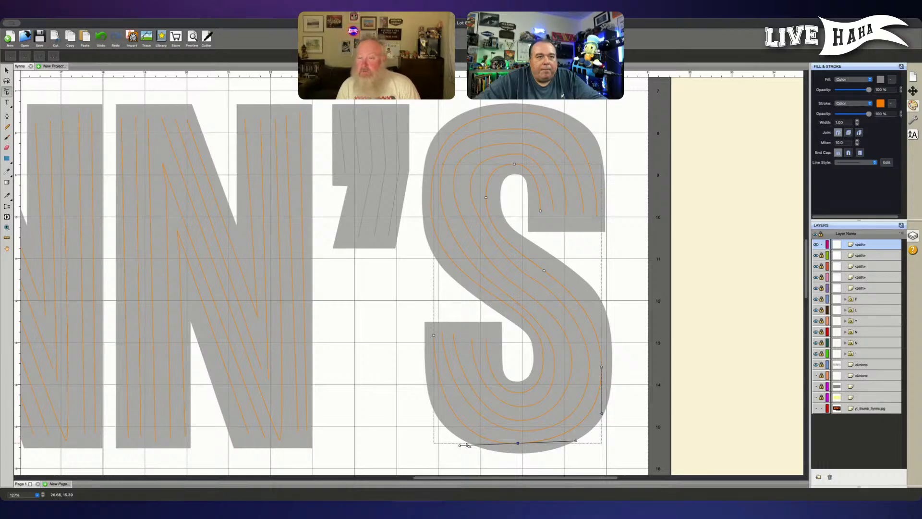
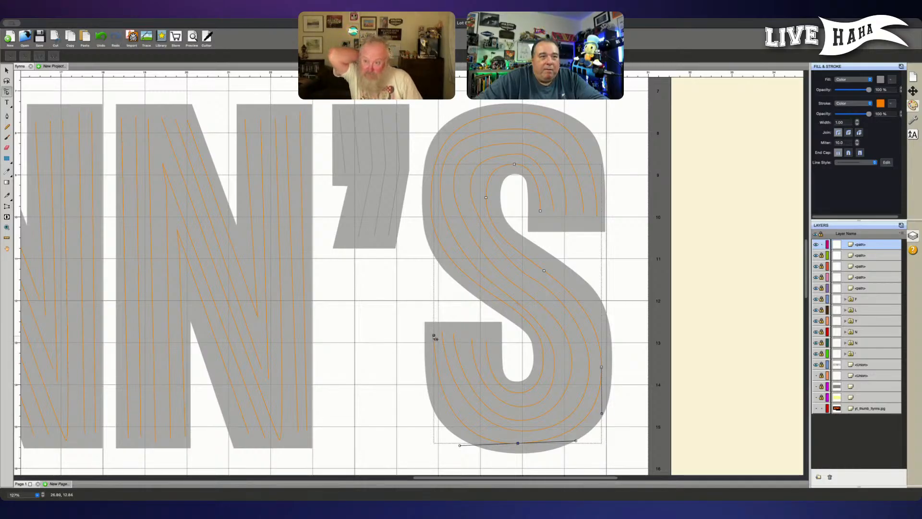
{"action": "left_click", "coordinate": [434, 336]}
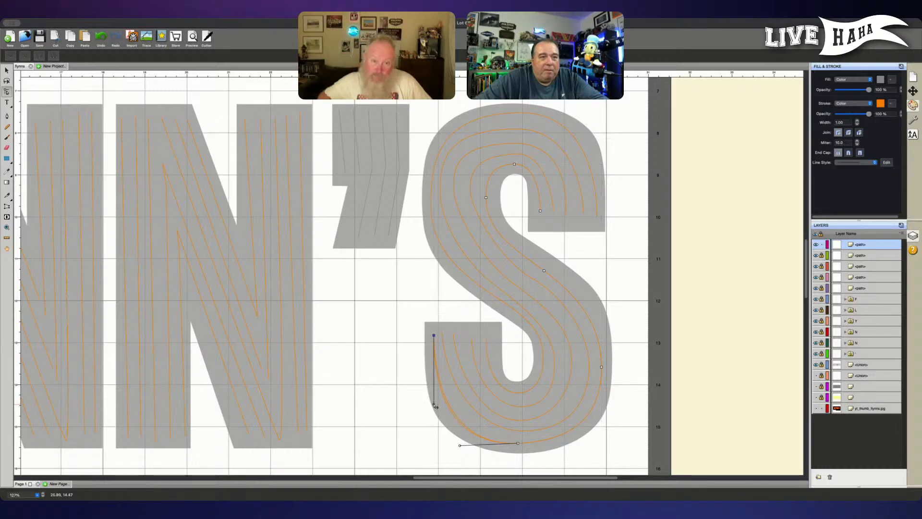
{"action": "left_click", "coordinate": [435, 407]}
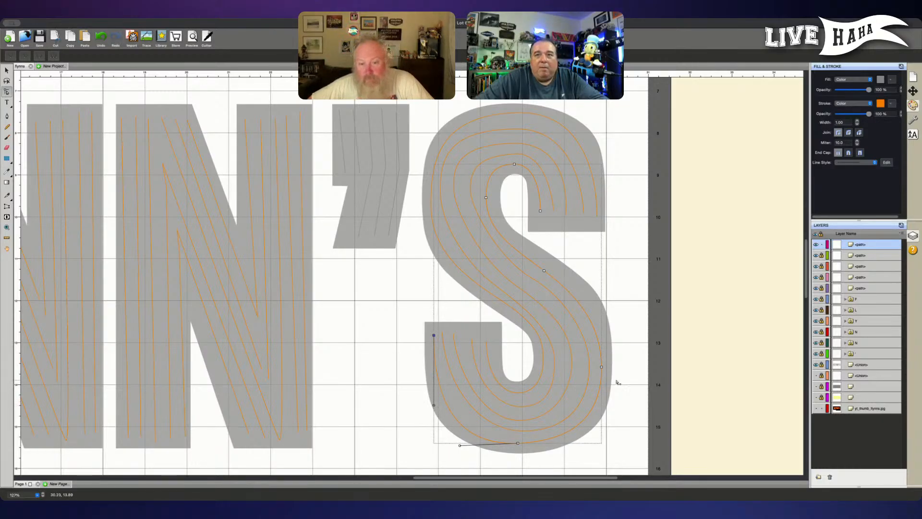
Step: Lock the fifth S path, unlock the fourth one and move it to the head of the layer list
{"action": "left_click", "coordinate": [821, 245]}
{"action": "left_click", "coordinate": [822, 255]}
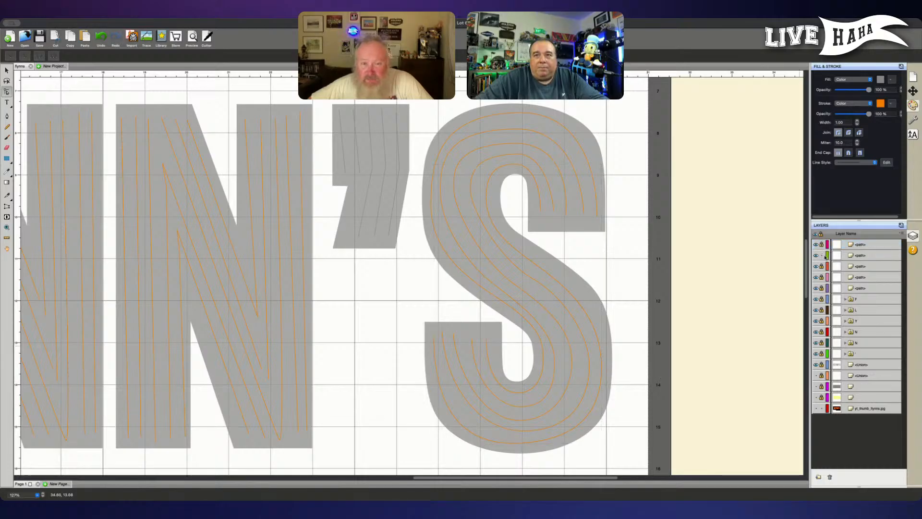
{"action": "left_click", "coordinate": [865, 255]}
{"action": "left_click_drag", "start_coordinate": [869, 256], "coordinate": [868, 245]}
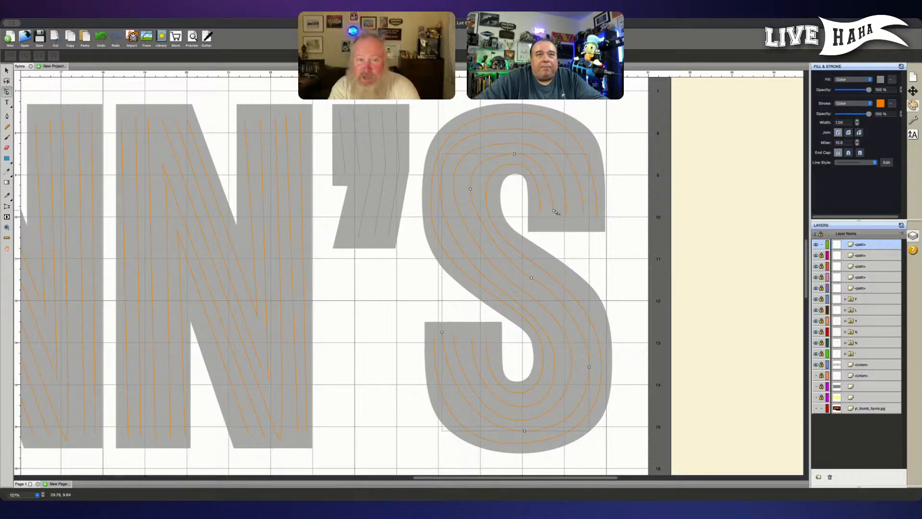
Step: Shorten the left handle of the fourth path's topmost point to smooth the curve in the upper hook
{"action": "left_click", "coordinate": [554, 211]}
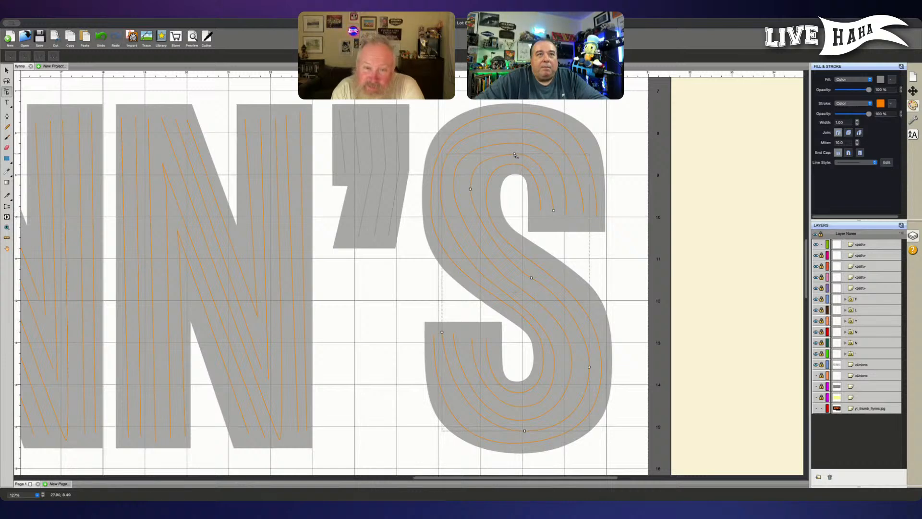
{"action": "left_click_drag", "start_coordinate": [514, 154], "coordinate": [555, 157]}
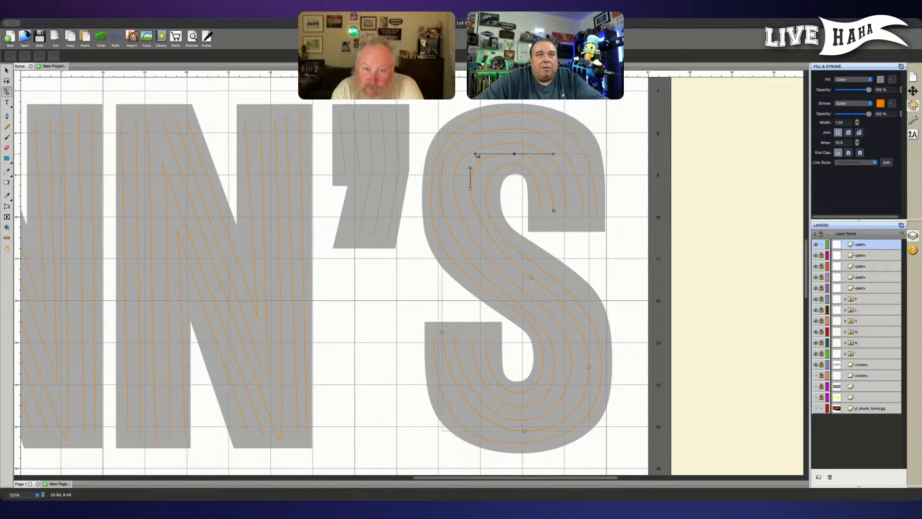
{"action": "left_click", "coordinate": [481, 155]}
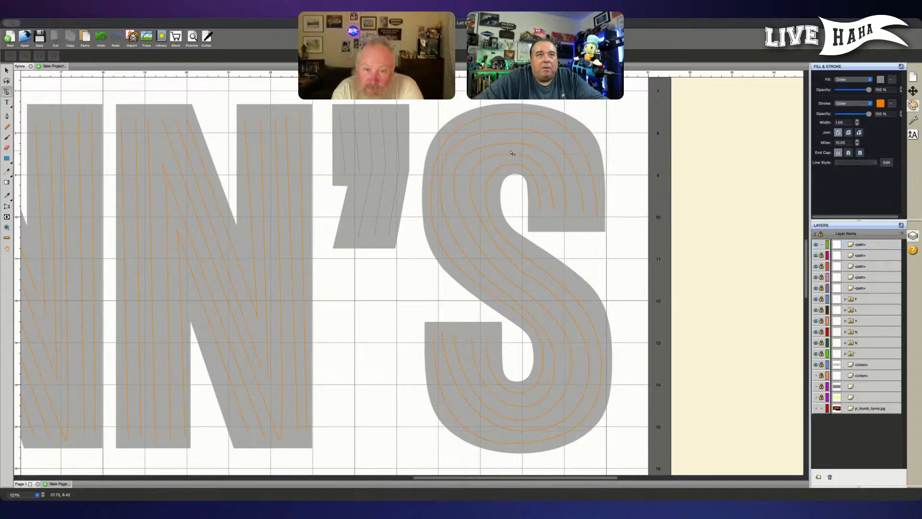
{"action": "left_click", "coordinate": [513, 152]}
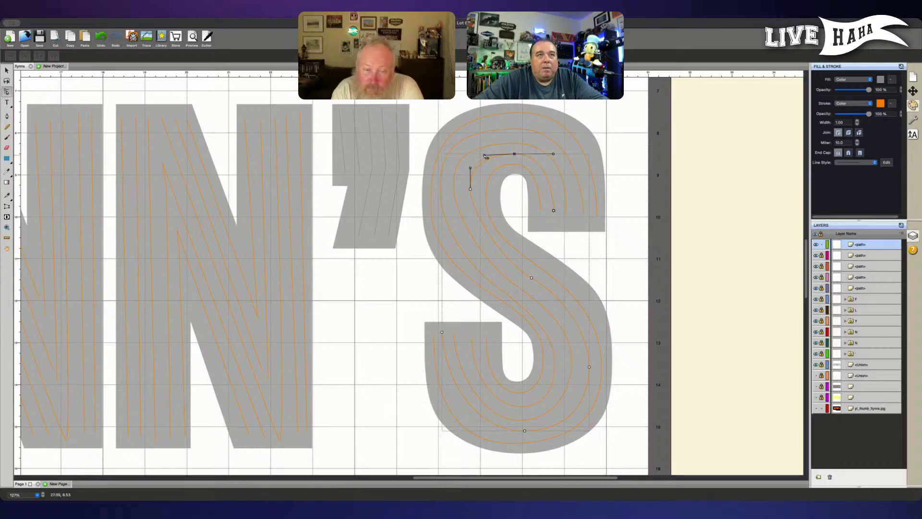
Step: Nudge the fourth path's left point in the upper hook slightly down and left, and lengthen its lower handle
{"action": "left_click", "coordinate": [470, 189]}
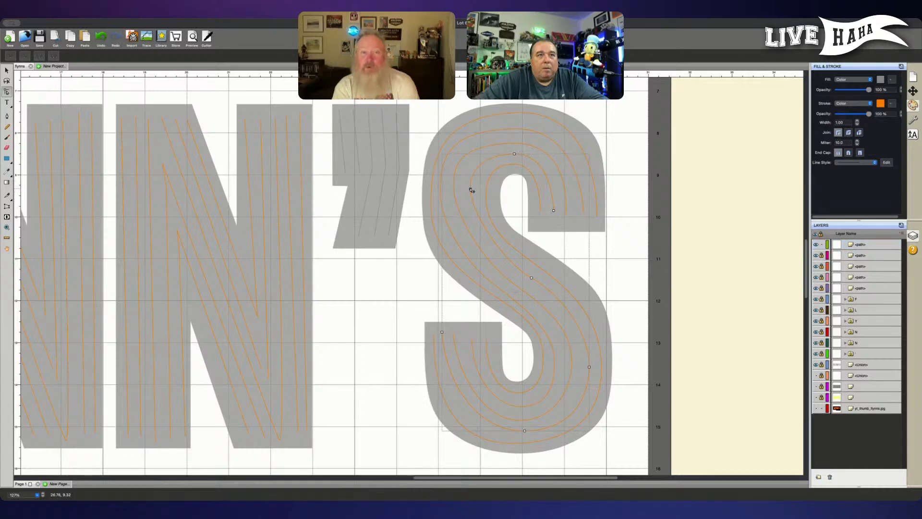
{"action": "left_click", "coordinate": [470, 190]}
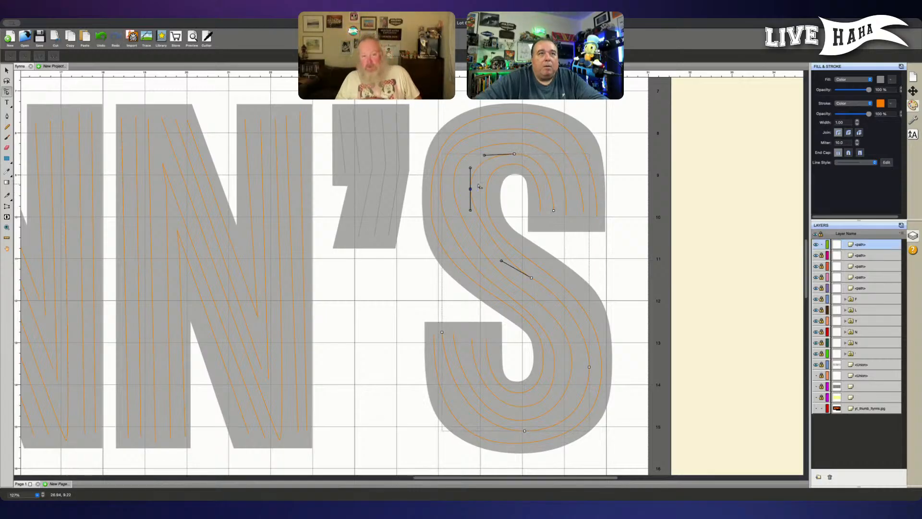
{"action": "key", "text": "Down"}
{"action": "key", "text": "Down"}
{"action": "key", "text": "Right"}
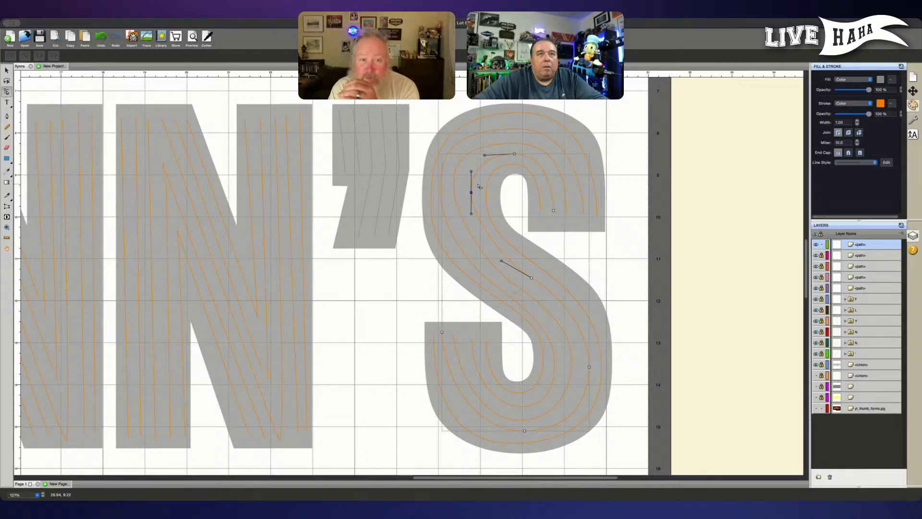
{"action": "key", "text": "Left"}
{"action": "key", "text": "Left"}
{"action": "key", "text": "Left"}
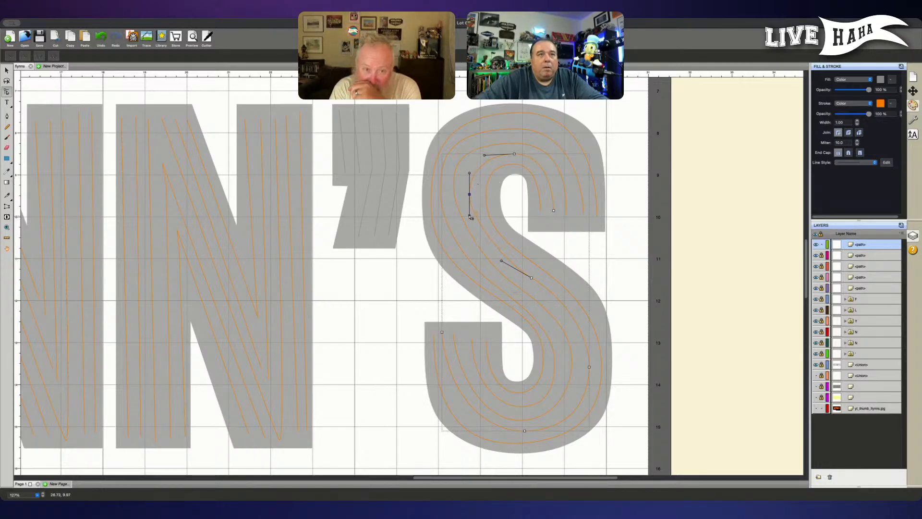
{"action": "left_click_drag", "start_coordinate": [471, 221], "coordinate": [471, 231]}
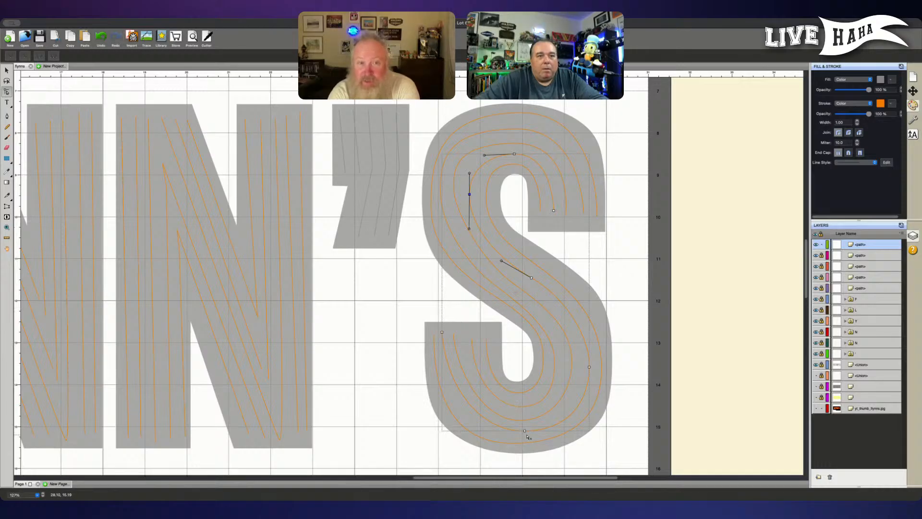
Step: Shift the fourth path's lowest point slightly left and its lower-left end point slightly right to even the tube spacing
{"action": "left_click", "coordinate": [525, 431]}
{"action": "left_click_drag", "start_coordinate": [525, 432], "coordinate": [471, 434]}
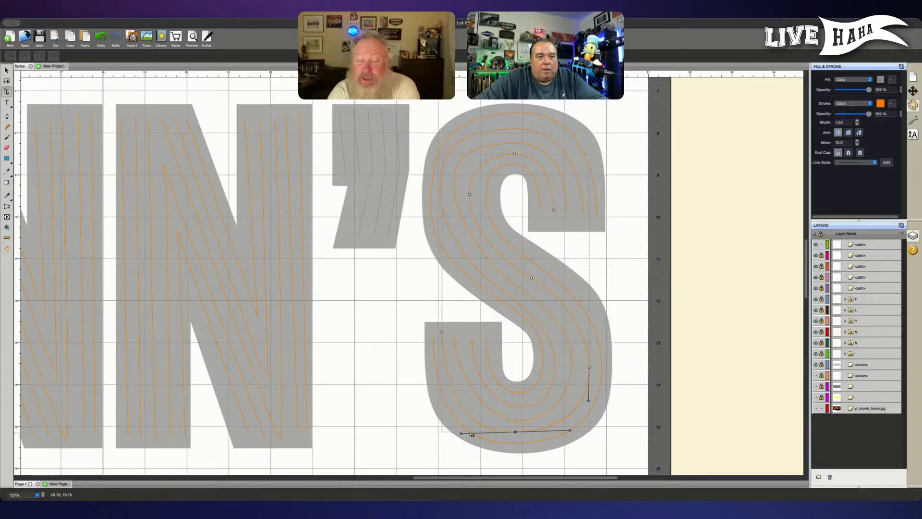
{"action": "left_click", "coordinate": [471, 434]}
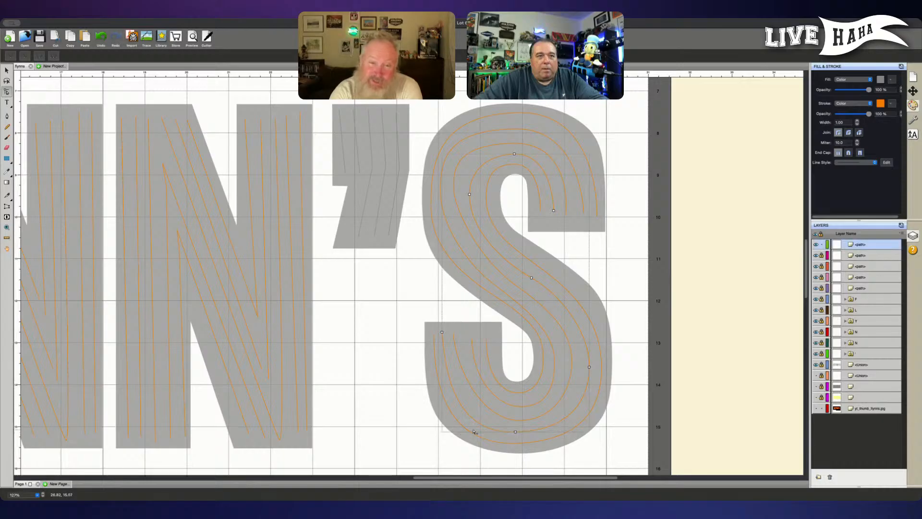
{"action": "left_click", "coordinate": [442, 332]}
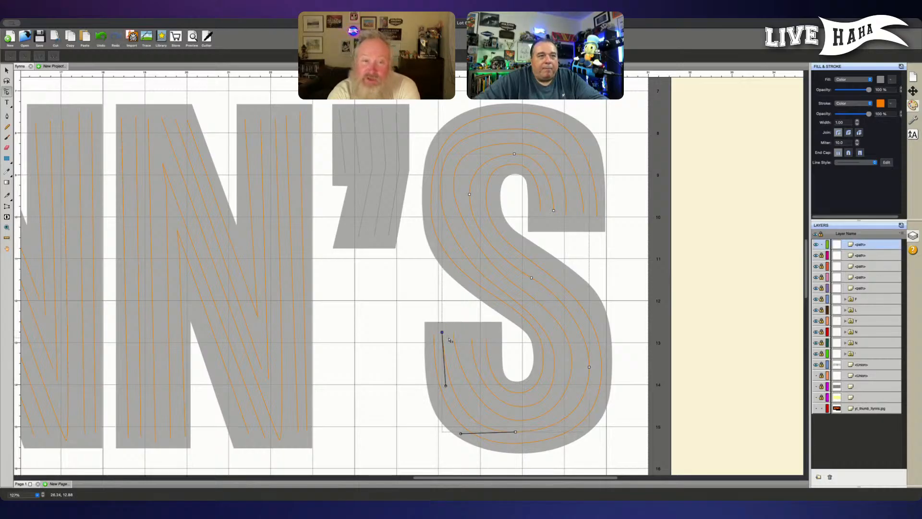
{"action": "left_click_drag", "start_coordinate": [443, 332], "coordinate": [444, 332]}
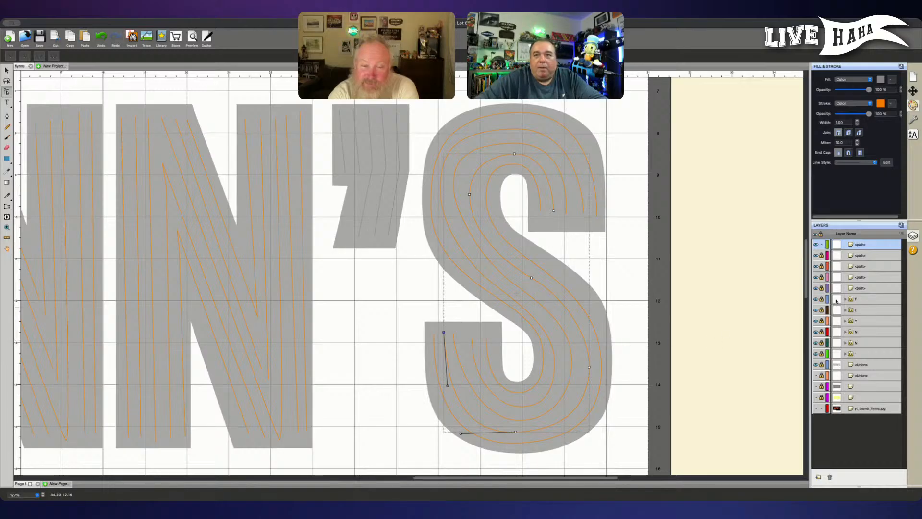
Step: Lock the fourth and fifth S paths, and unlock and select the middle S path for point editing
{"action": "left_click", "coordinate": [821, 244]}
{"action": "left_click", "coordinate": [821, 255]}
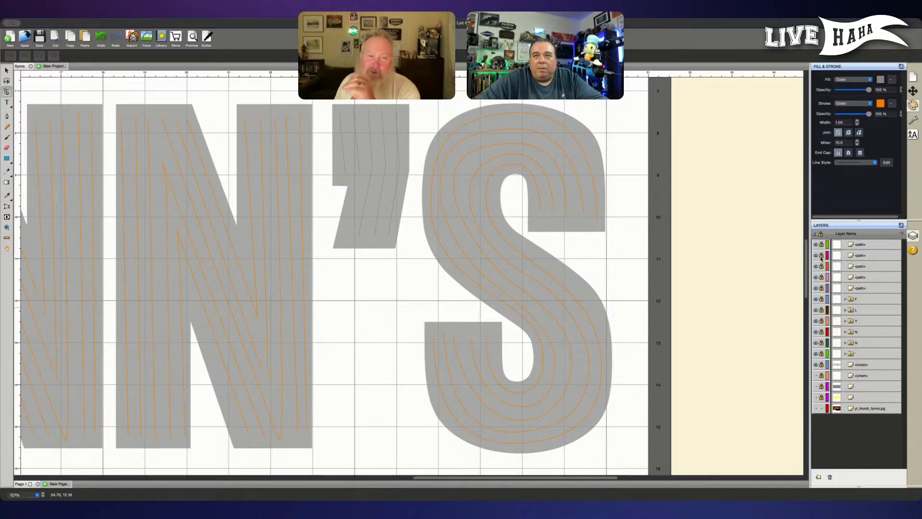
{"action": "left_click", "coordinate": [822, 256]}
{"action": "left_click", "coordinate": [871, 257]}
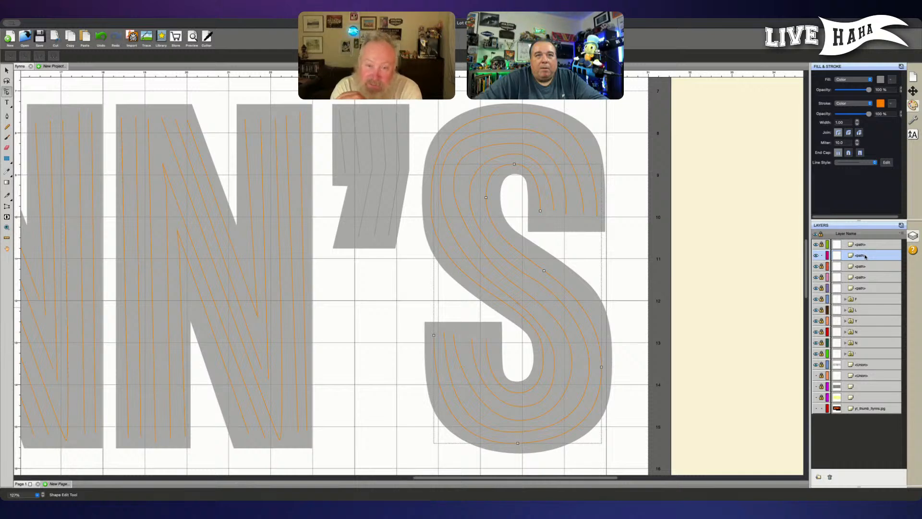
{"action": "left_click", "coordinate": [822, 267]}
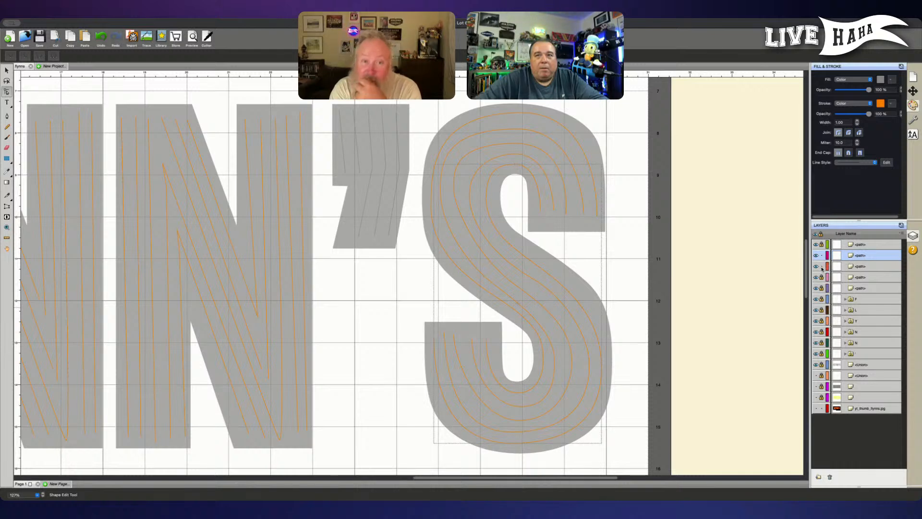
{"action": "left_click", "coordinate": [862, 267]}
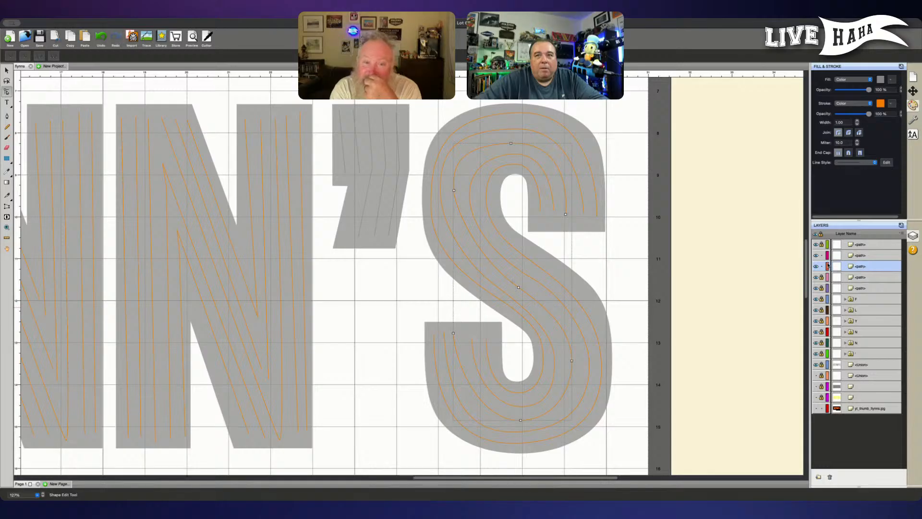
{"action": "left_click", "coordinate": [821, 255]}
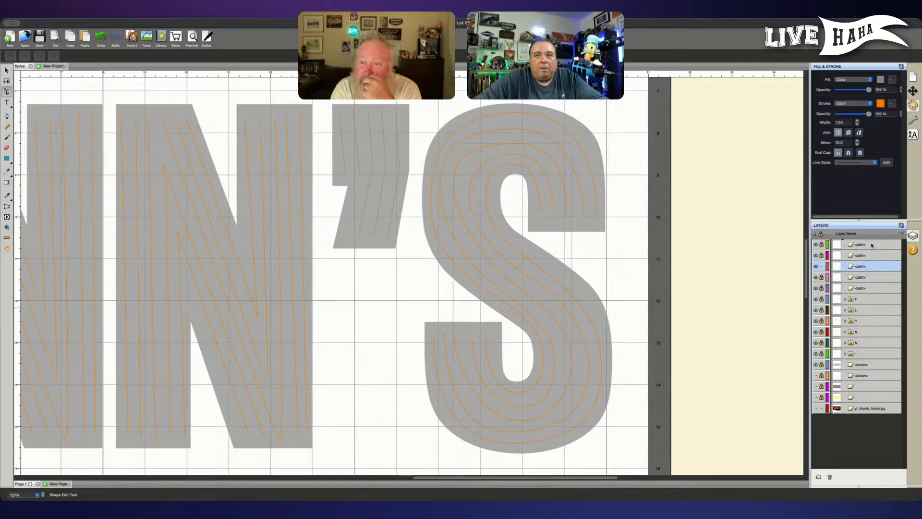
Step: Shift the middle S path's topmost point slightly right and up, level its handles horizontally, and shorten both
{"action": "left_click", "coordinate": [872, 245]}
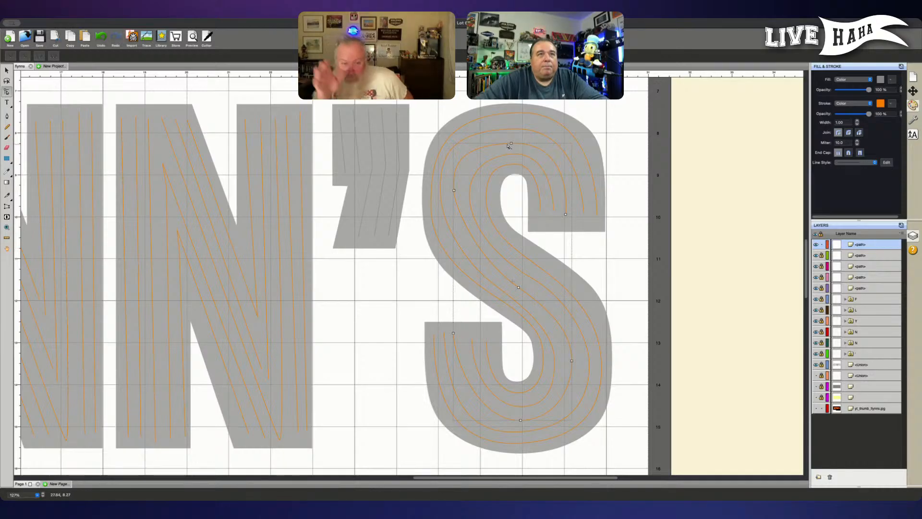
{"action": "left_click_drag", "start_coordinate": [505, 140], "coordinate": [517, 146]}
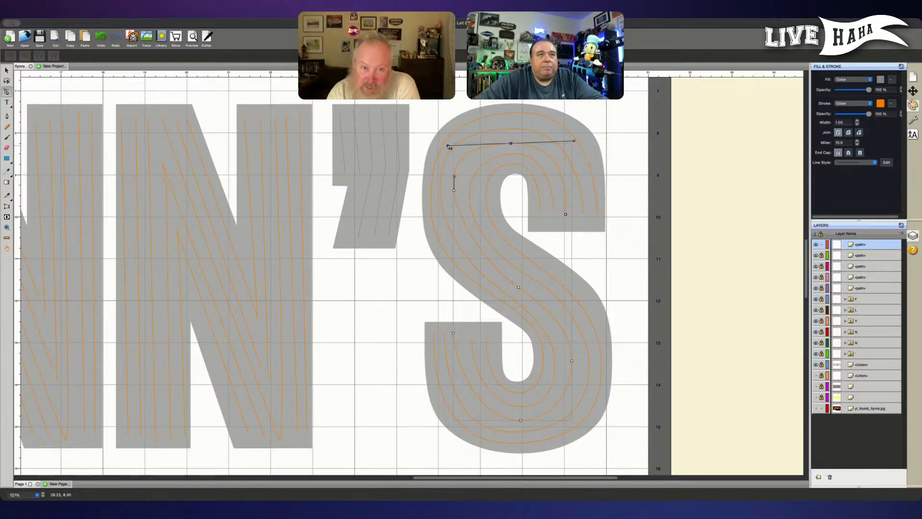
{"action": "left_click_drag", "start_coordinate": [449, 147], "coordinate": [454, 145]}
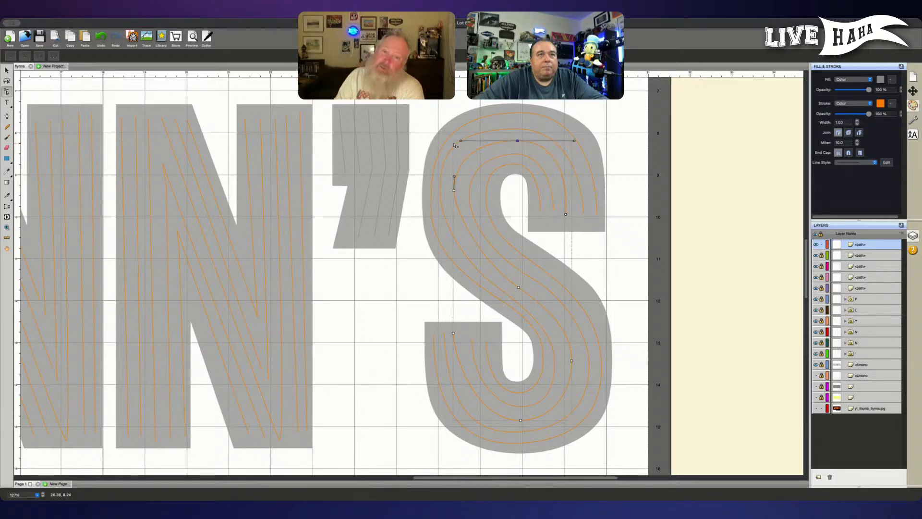
{"action": "left_click_drag", "start_coordinate": [574, 141], "coordinate": [570, 141]}
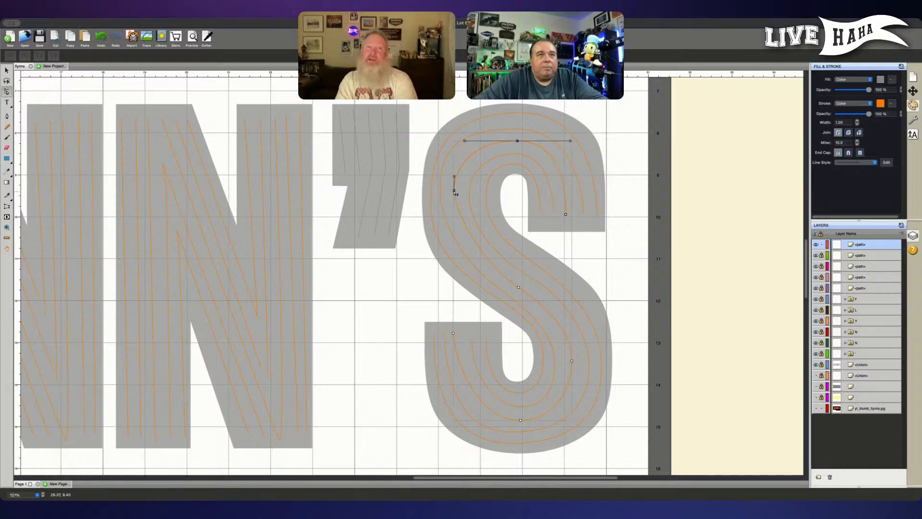
Step: Nudge the middle path's left point in the upper hook slightly right and down, and lengthen its vertical handles
{"action": "left_click", "coordinate": [456, 192]}
{"action": "left_click_drag", "start_coordinate": [458, 196], "coordinate": [458, 177]}
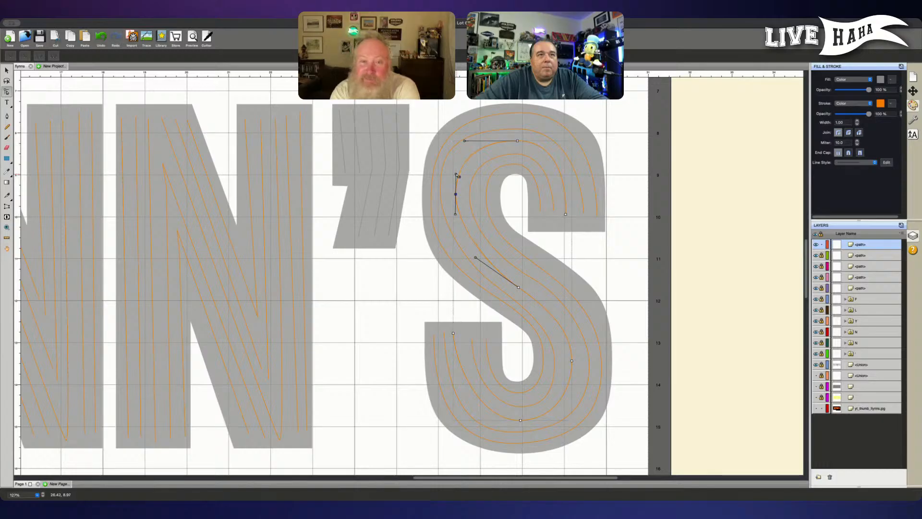
{"action": "left_click_drag", "start_coordinate": [457, 215], "coordinate": [457, 221]}
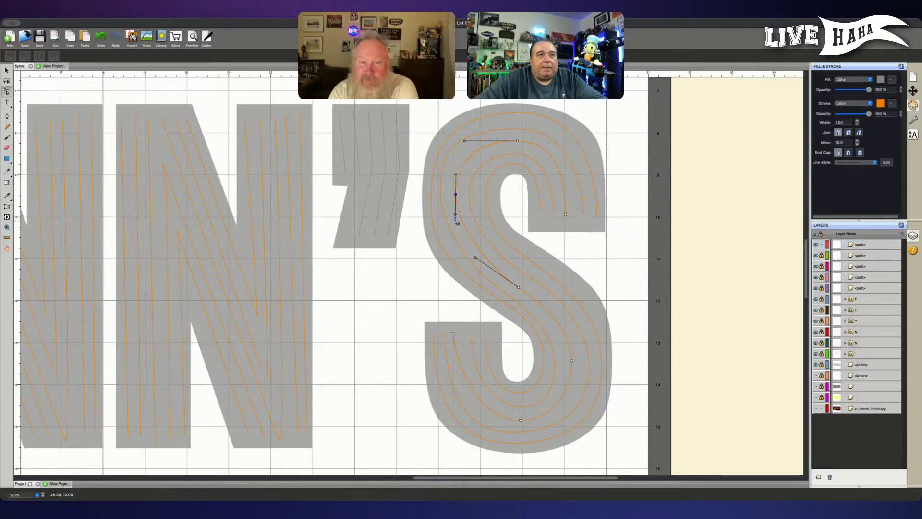
{"action": "left_click", "coordinate": [458, 219]}
{"action": "left_click", "coordinate": [457, 195]}
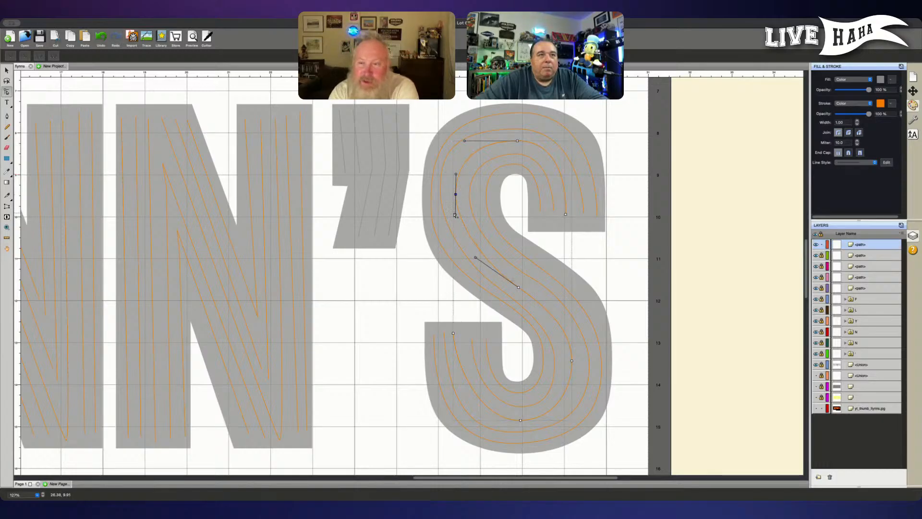
{"action": "left_click_drag", "start_coordinate": [457, 217], "coordinate": [457, 222]}
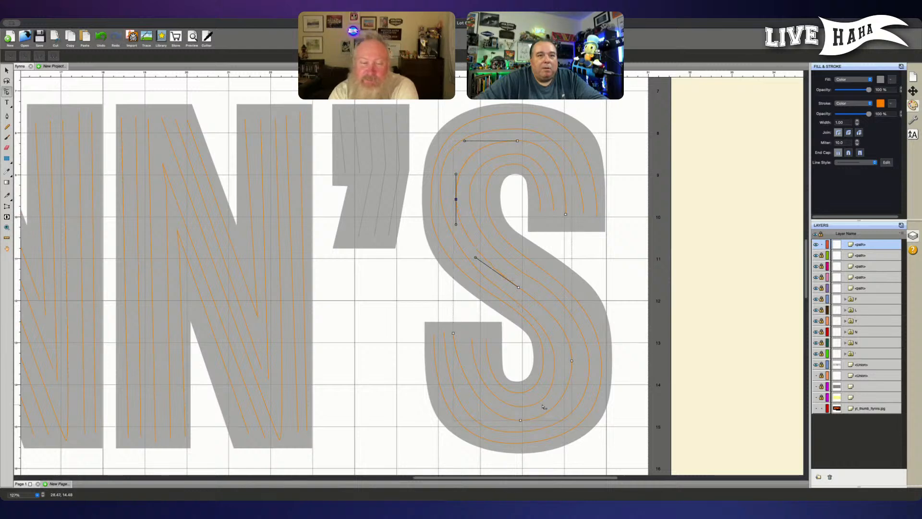
Step: Shift the middle path's lower-left end point slightly right with a vertical handle, and nudge the lower bowl's rightmost point slightly right
{"action": "left_click_drag", "start_coordinate": [453, 333], "coordinate": [458, 382]}
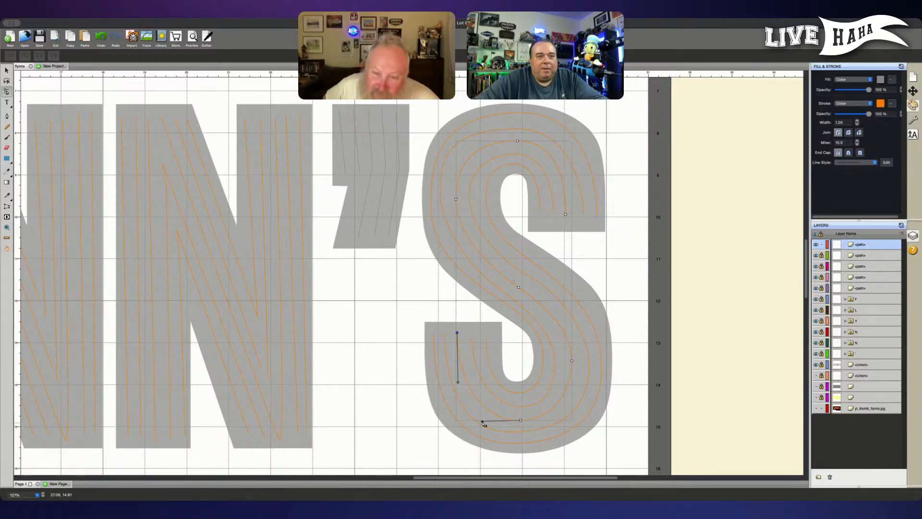
{"action": "left_click_drag", "start_coordinate": [483, 422], "coordinate": [481, 423]}
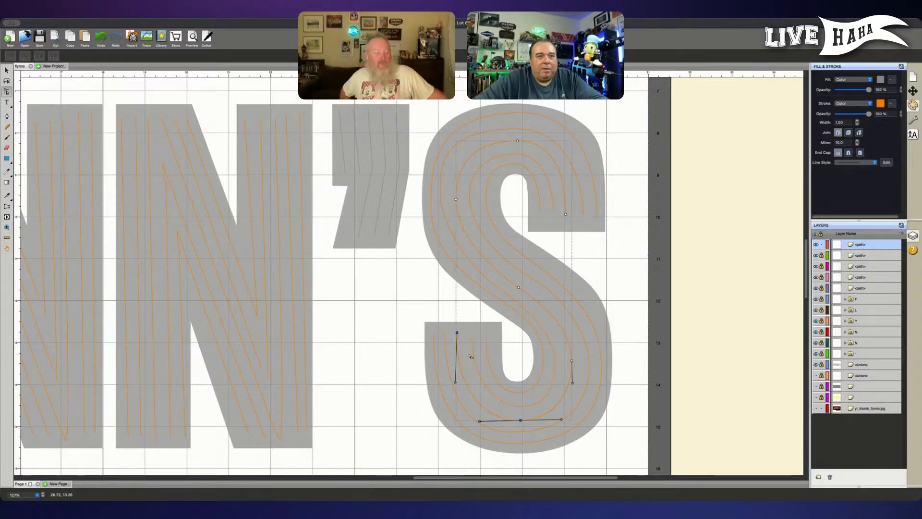
{"action": "left_click", "coordinate": [459, 387]}
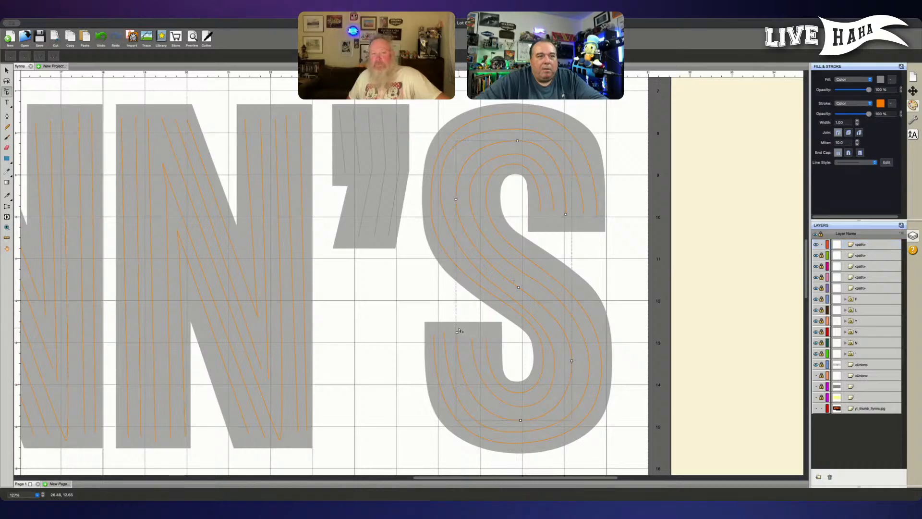
{"action": "left_click", "coordinate": [456, 332]}
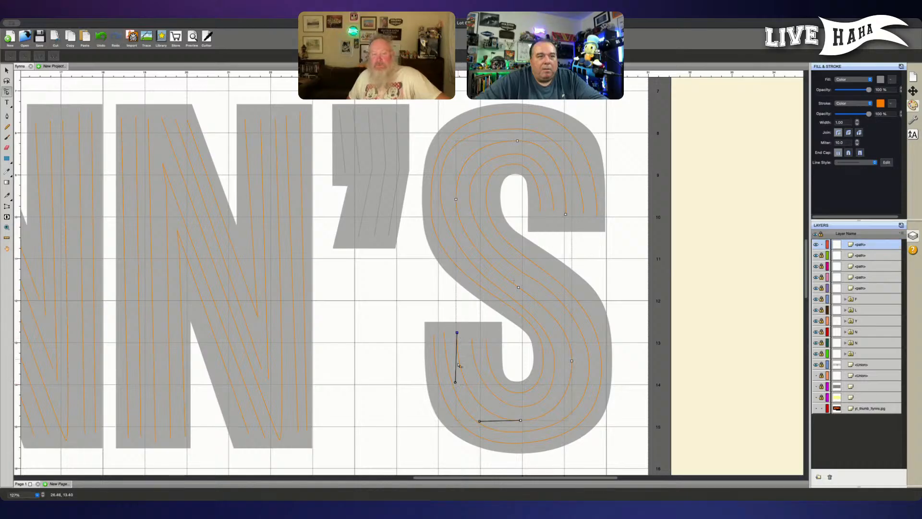
{"action": "left_click_drag", "start_coordinate": [455, 382], "coordinate": [456, 382]}
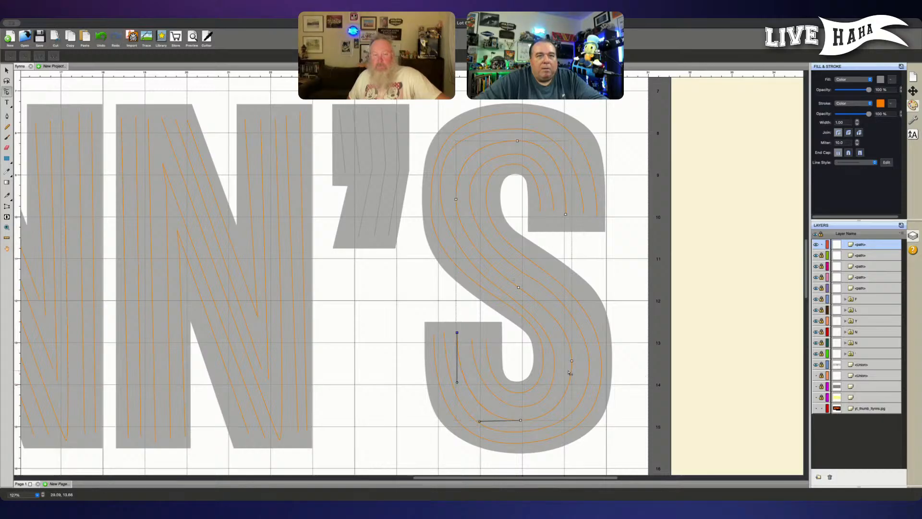
{"action": "left_click", "coordinate": [572, 361]}
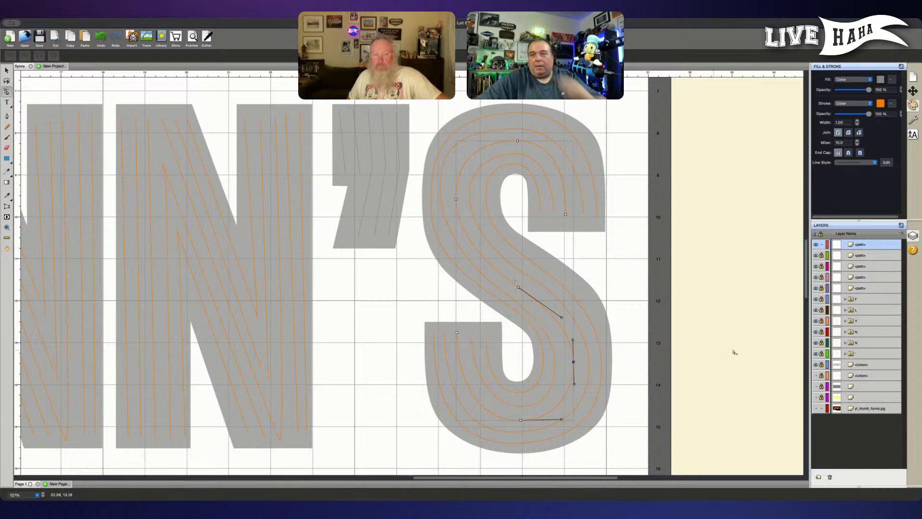
{"action": "left_click", "coordinate": [768, 380]}
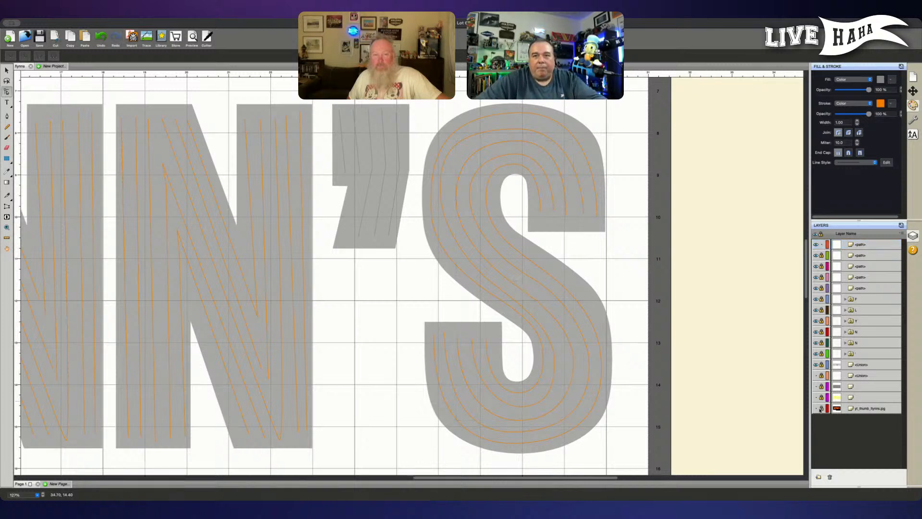
Step: Show and unlock the reference photo, and move it right so its neon S sits beside the traced S
{"action": "left_click", "coordinate": [816, 409]}
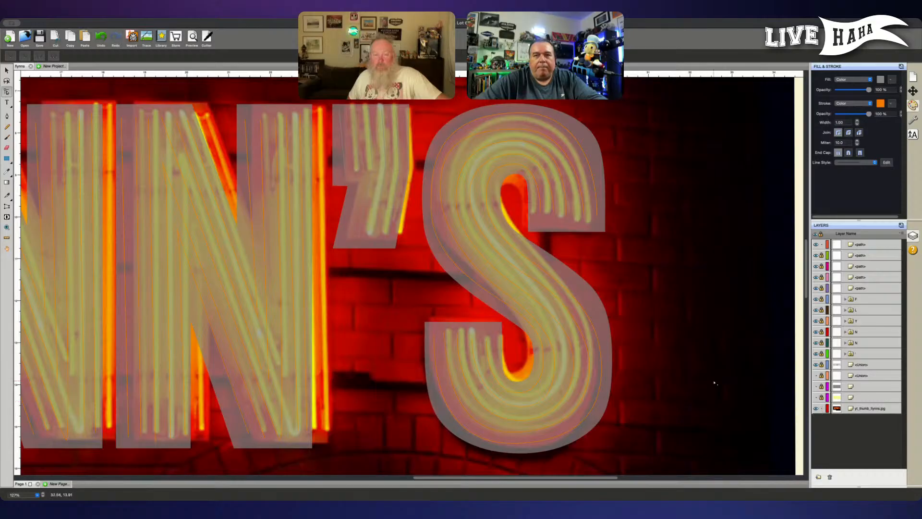
{"action": "left_click", "coordinate": [639, 379]}
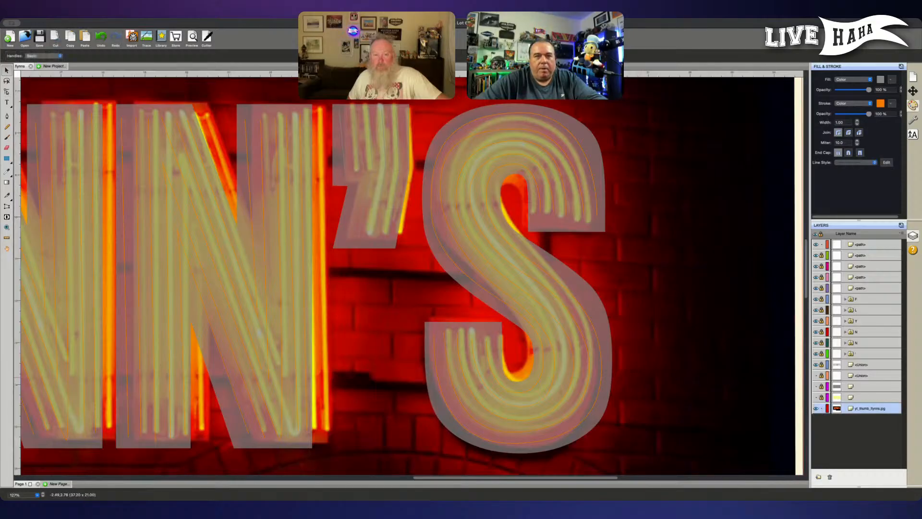
{"action": "left_click_drag", "start_coordinate": [649, 379], "coordinate": [778, 372]}
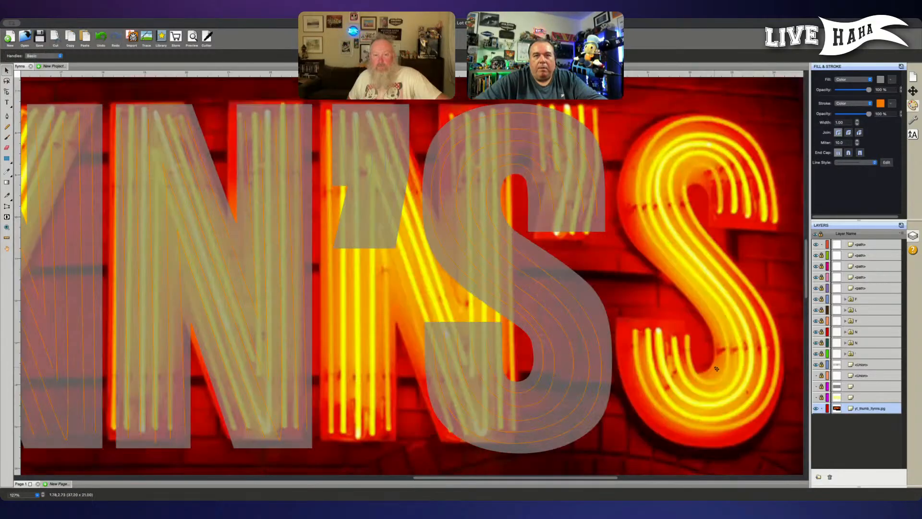
{"action": "left_click_drag", "start_coordinate": [719, 362], "coordinate": [720, 361]}
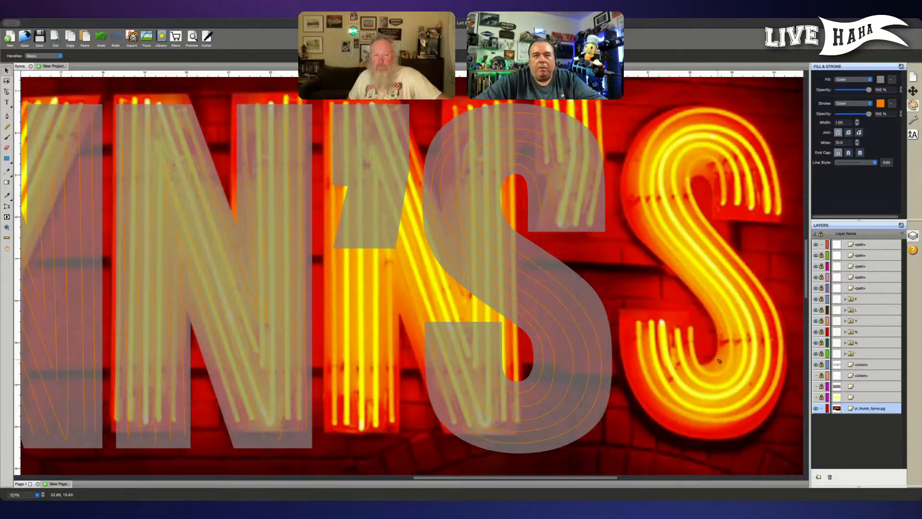
Step: Show the translucent yellow layer, move the reference photo slightly further right, and lock the photo
{"action": "left_click", "coordinate": [816, 398]}
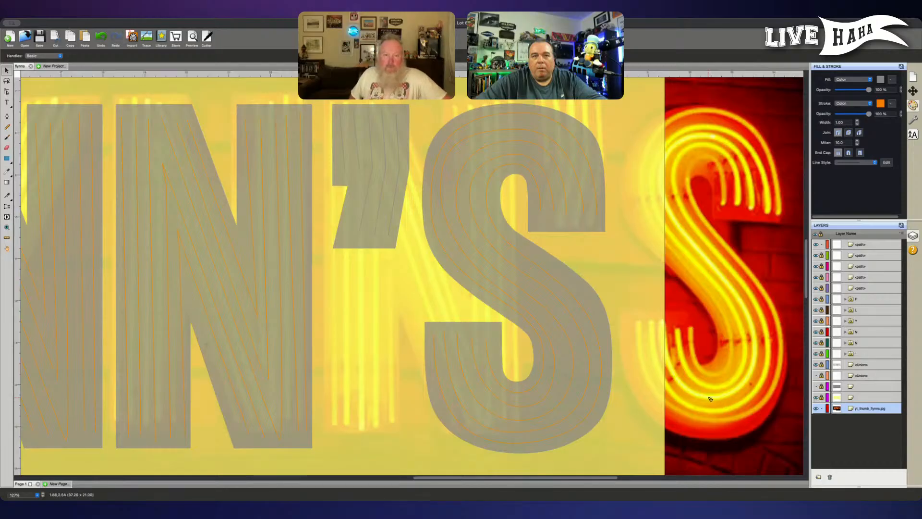
{"action": "left_click_drag", "start_coordinate": [732, 399], "coordinate": [709, 396]}
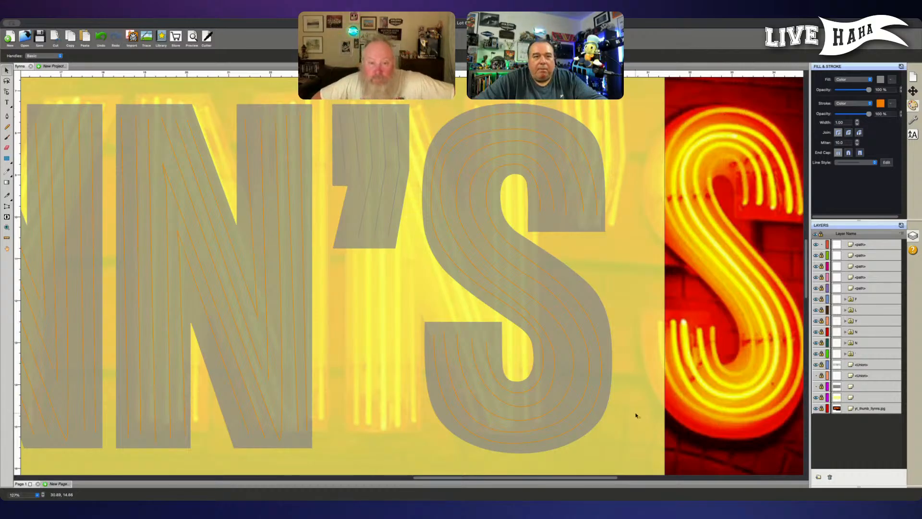
{"action": "left_click", "coordinate": [581, 405]}
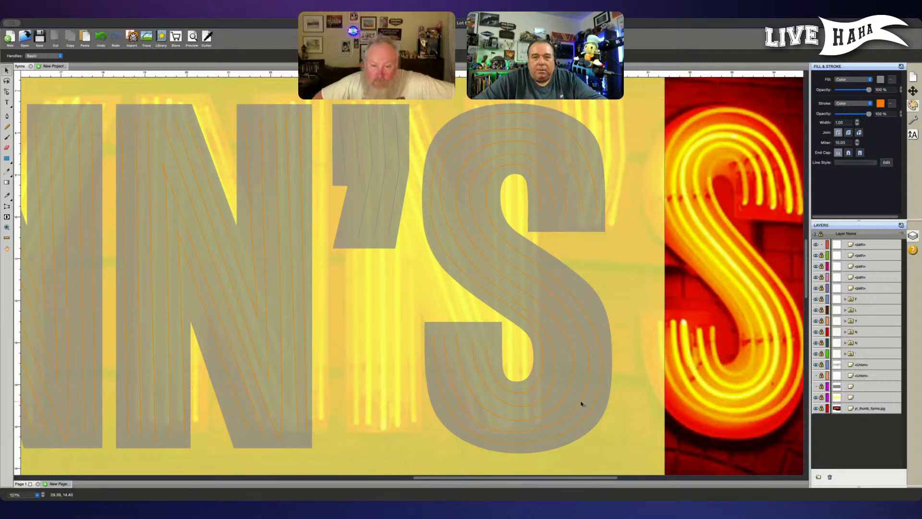
Step: Unlock the remaining S paths and select the second listed S path for point editing
{"action": "left_click", "coordinate": [821, 266]}
{"action": "left_click", "coordinate": [821, 277]}
{"action": "left_click", "coordinate": [821, 288]}
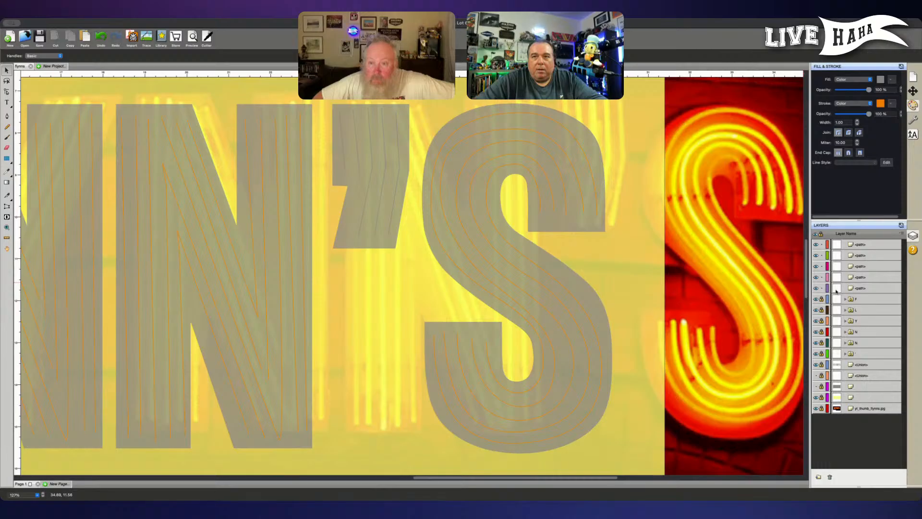
{"action": "left_click", "coordinate": [860, 288]}
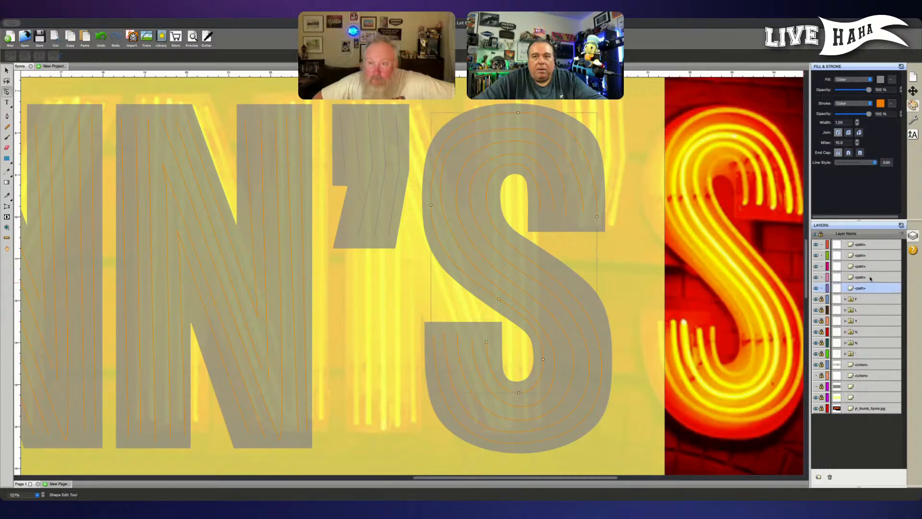
{"action": "left_click", "coordinate": [874, 246]}
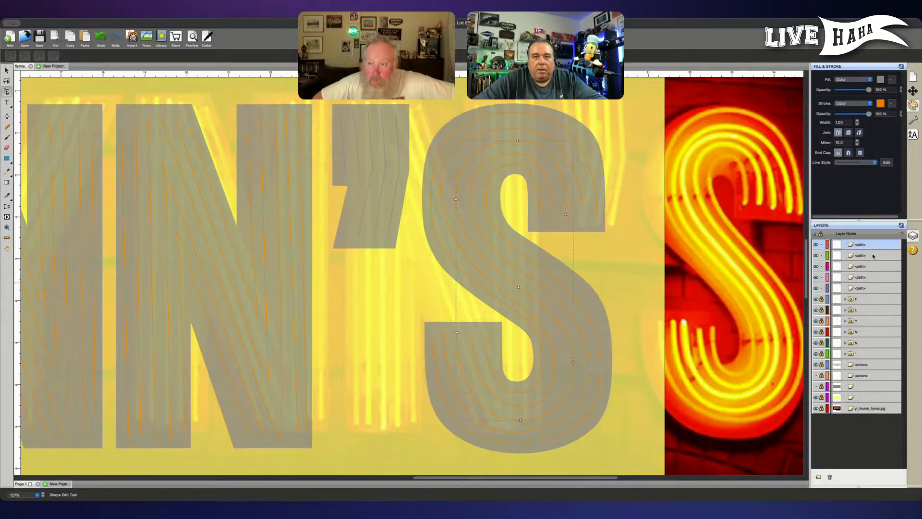
{"action": "left_click", "coordinate": [873, 255]}
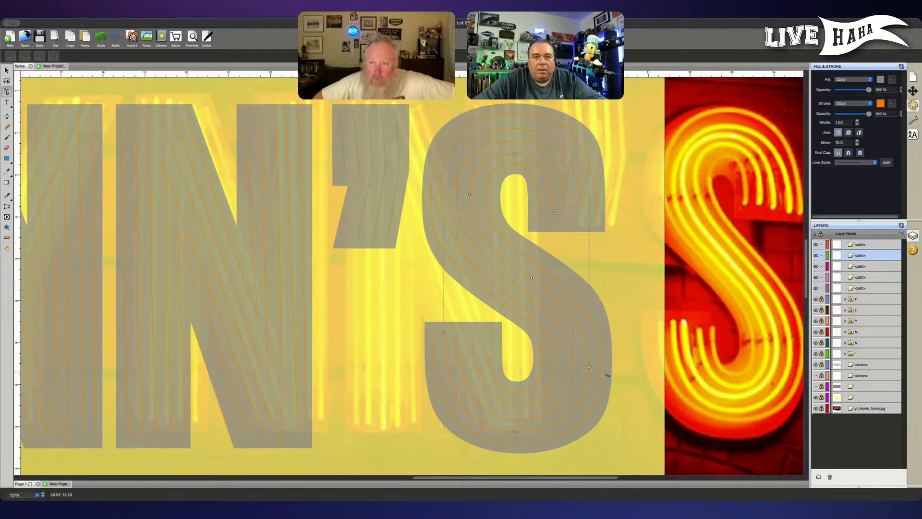
Step: Shift the second listed path's rightmost lower-bowl point slightly left and its lowest point slightly down to even the tube spacing
{"action": "left_click", "coordinate": [590, 369]}
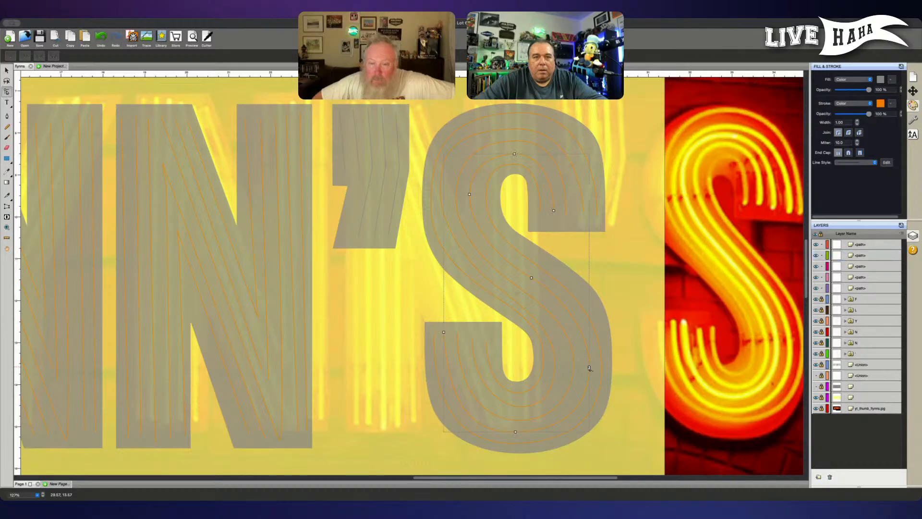
{"action": "left_click_drag", "start_coordinate": [589, 367], "coordinate": [589, 371]}
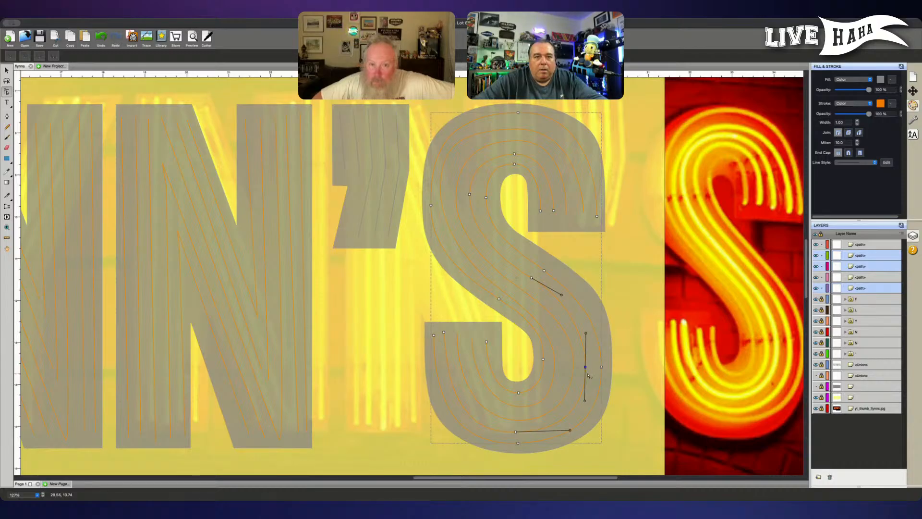
{"action": "left_click_drag", "start_coordinate": [517, 434], "coordinate": [517, 435]}
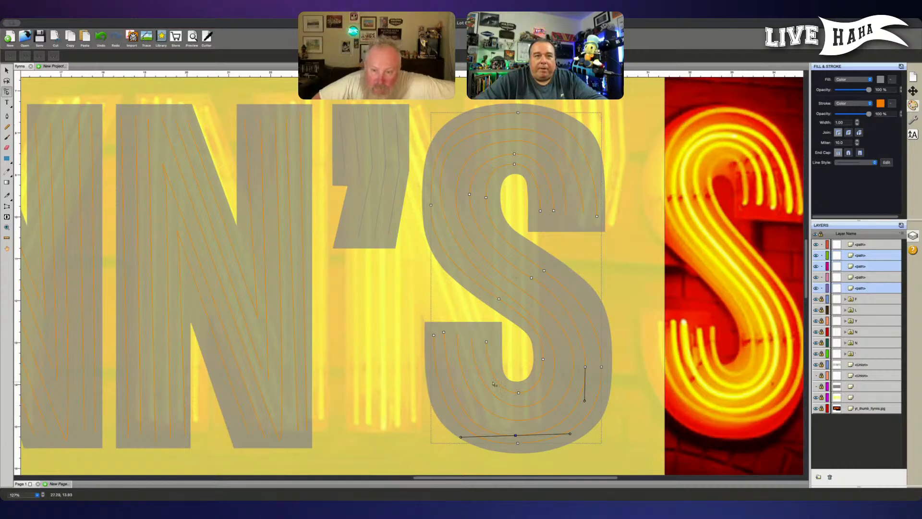
Step: Nudge the second listed path's lower-left end point slightly right and straighten its handle to vertical
{"action": "left_click", "coordinate": [444, 332], "text": "shift"}
{"action": "key", "text": "Right"}
{"action": "key", "text": "Right"}
{"action": "key", "text": "Right"}
{"action": "key", "text": "Right"}
{"action": "key", "text": "Right"}
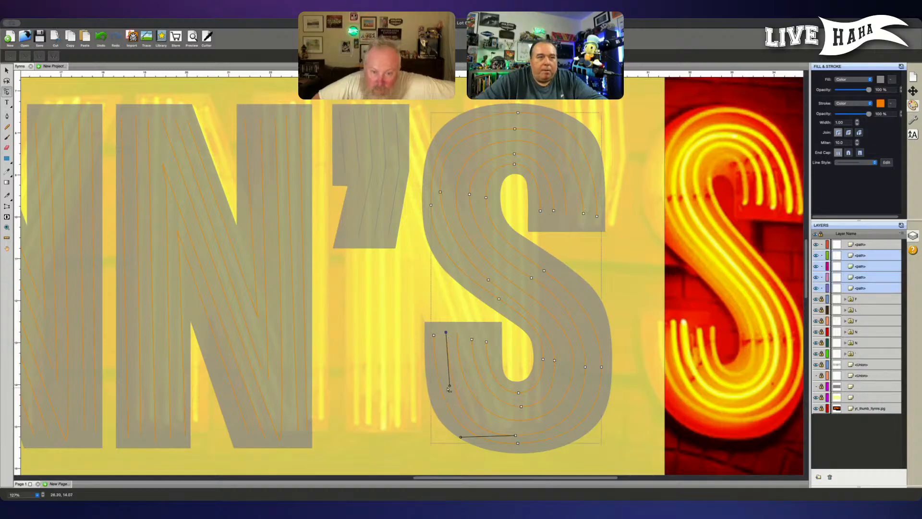
{"action": "left_click_drag", "start_coordinate": [451, 388], "coordinate": [448, 388]}
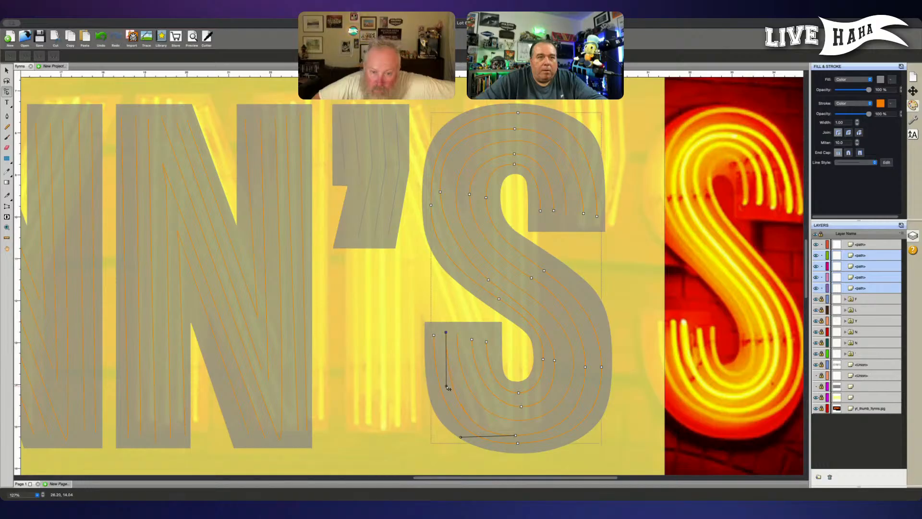
Step: Select the other S paths one at a time to examine their points and spacing
{"action": "left_click", "coordinate": [433, 334]}
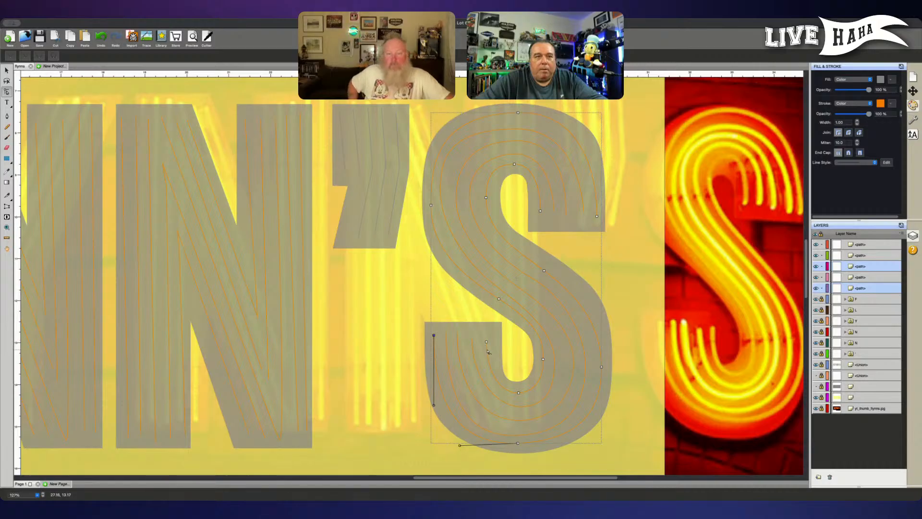
{"action": "left_click", "coordinate": [861, 277]}
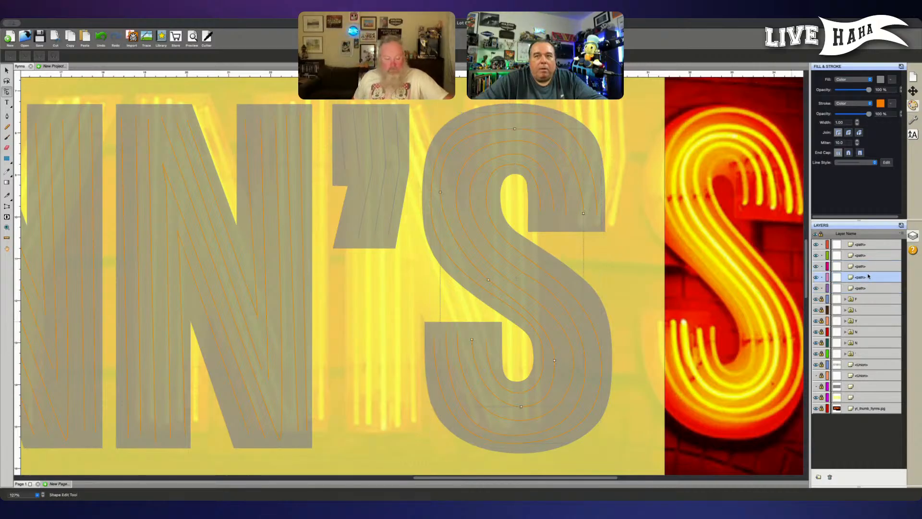
{"action": "left_click", "coordinate": [860, 266]}
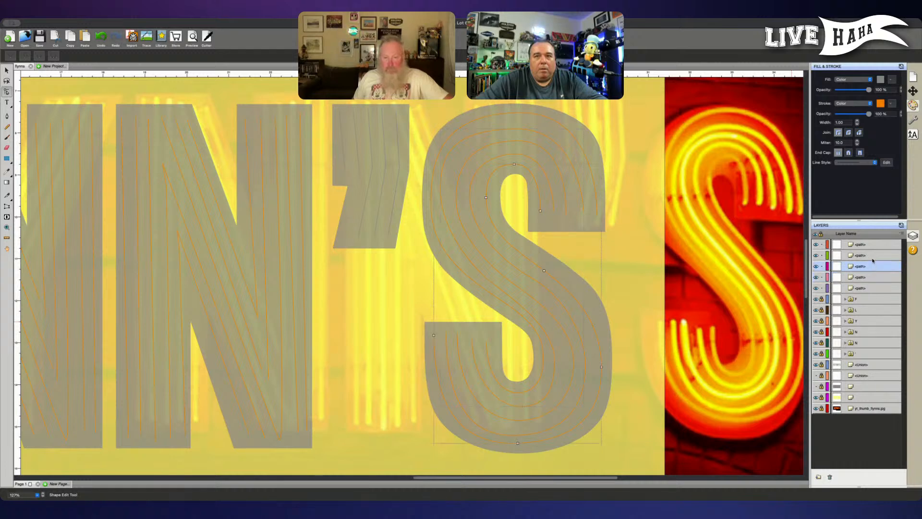
{"action": "left_click", "coordinate": [871, 288]}
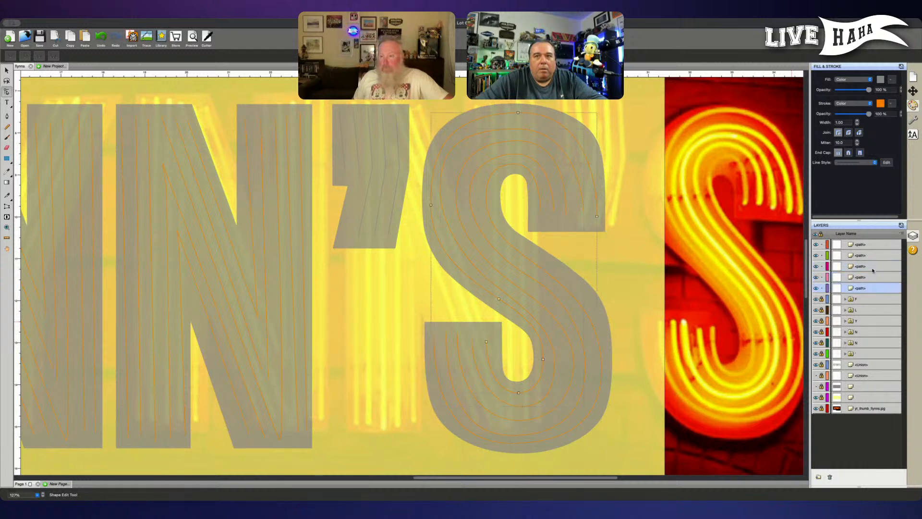
Step: Shift the first listed S path's rightmost lower-bowl point slightly left to even the gaps between the neighbouring tubes
{"action": "left_click", "coordinate": [872, 244]}
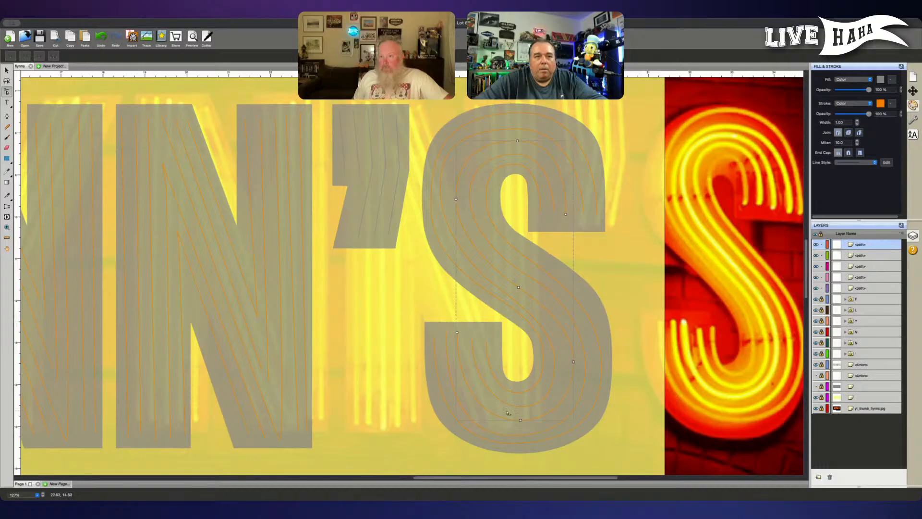
{"action": "left_click", "coordinate": [523, 422]}
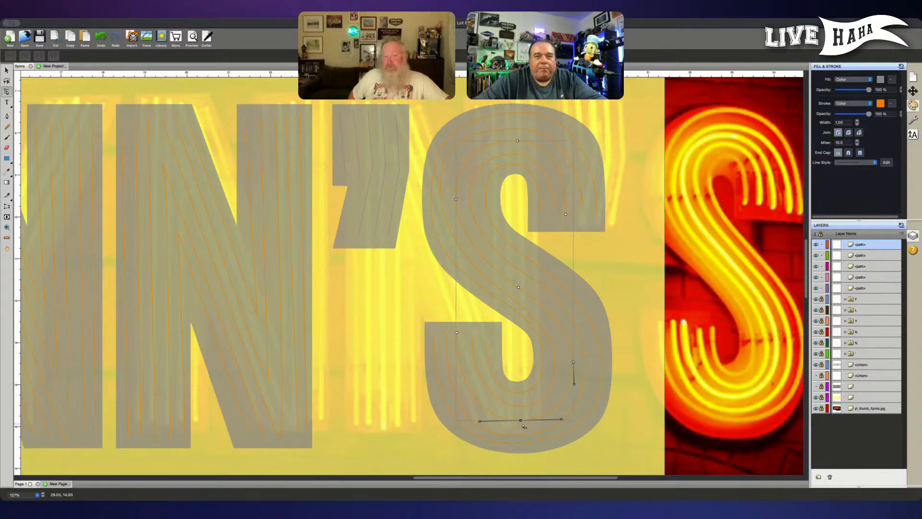
{"action": "left_click", "coordinate": [600, 370]}
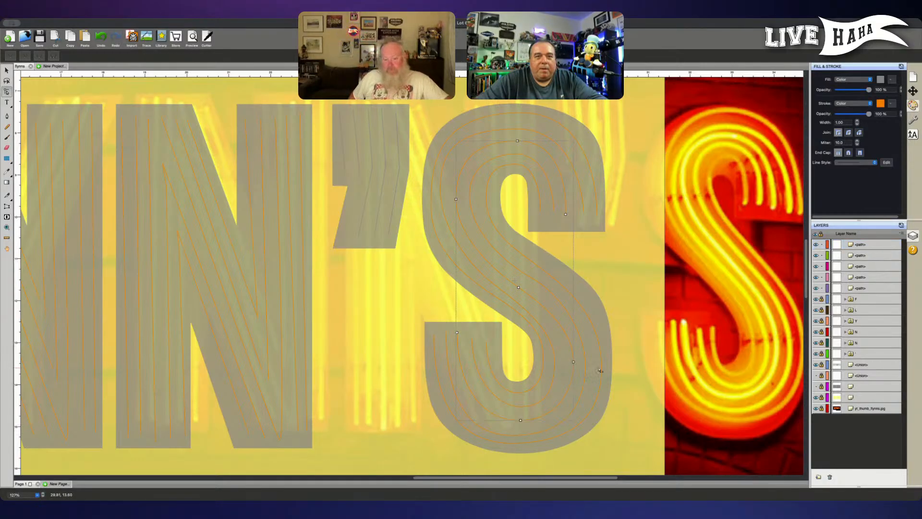
{"action": "left_click", "coordinate": [573, 361]}
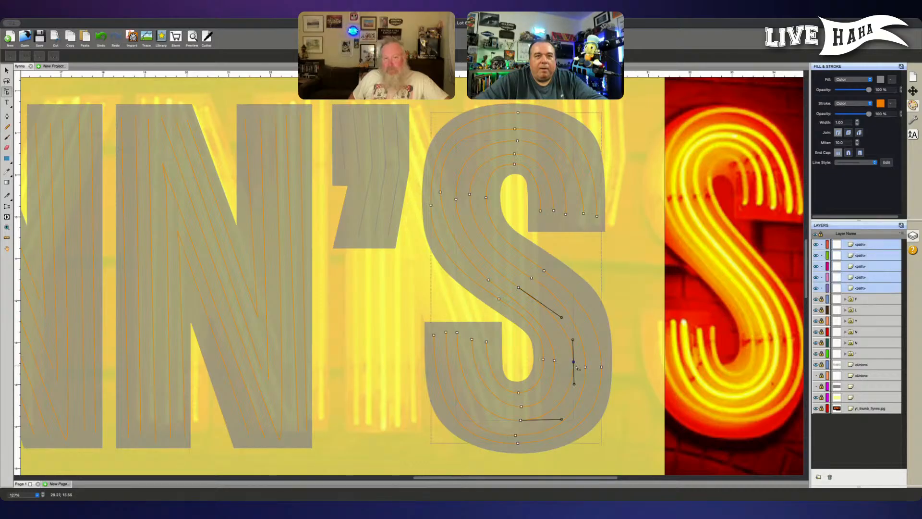
{"action": "key", "text": "Left"}
{"action": "key", "text": "Left"}
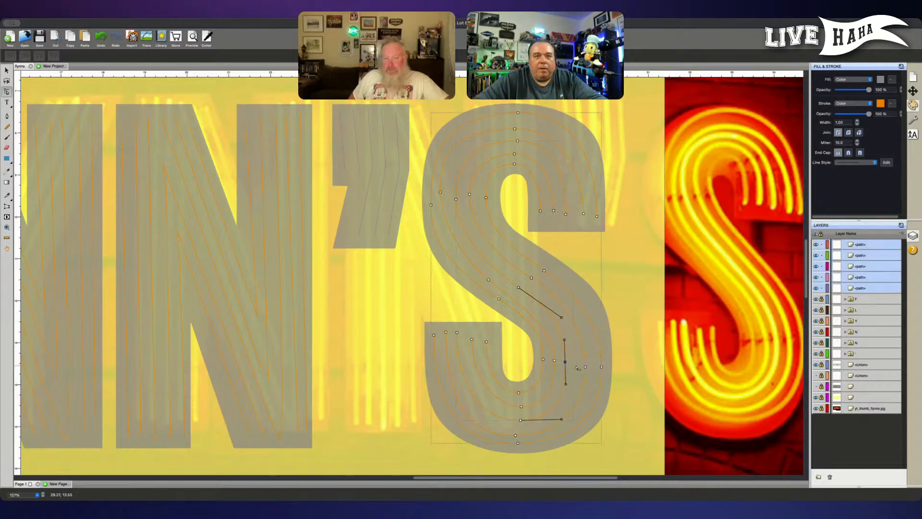
{"action": "key", "text": "Right"}
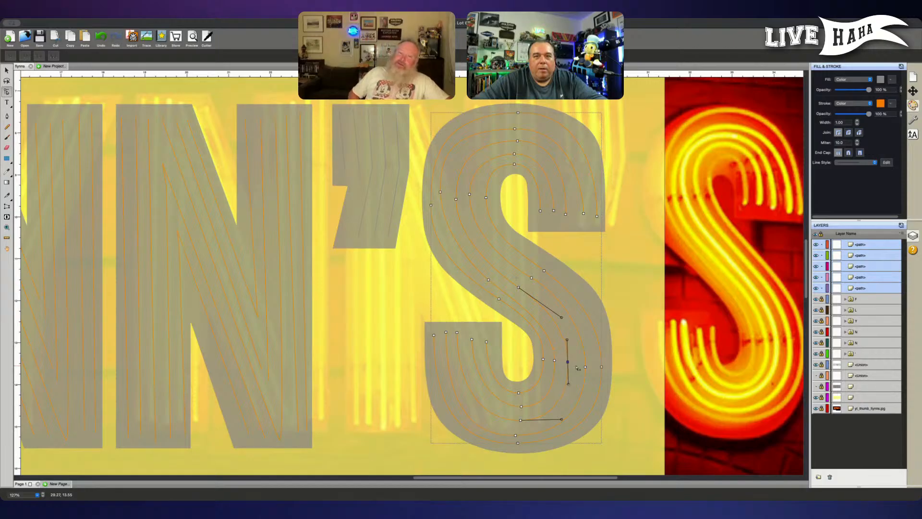
{"action": "key", "text": "Right"}
{"action": "key", "text": "Right"}
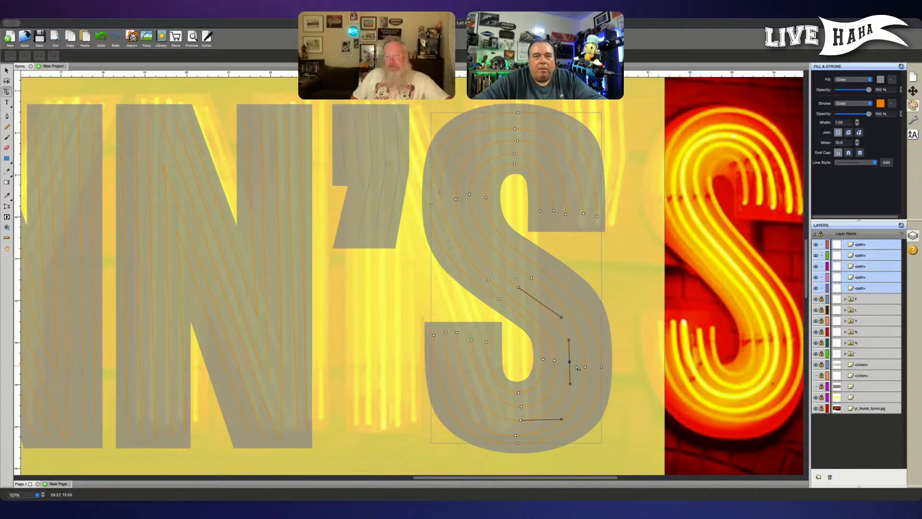
{"action": "key", "text": "Right"}
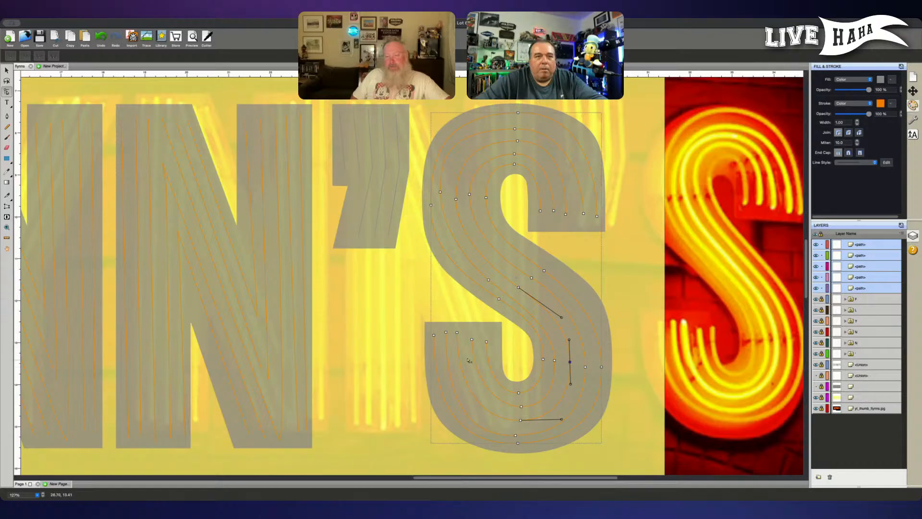
Step: Nudge the first listed path's lower-left end point slightly right and lengthen its handle downward with a slight leftward tilt
{"action": "left_click", "coordinate": [457, 332]}
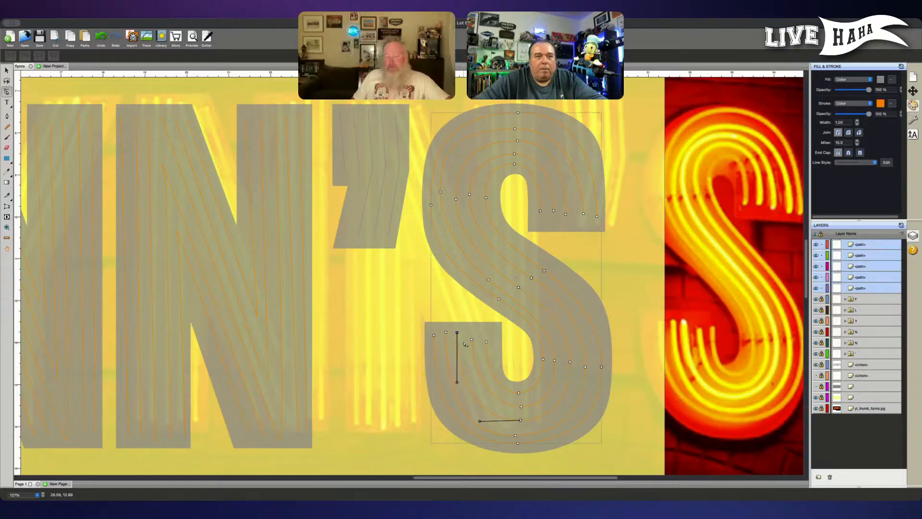
{"action": "key", "text": "Right"}
{"action": "key", "text": "Right"}
{"action": "key", "text": "Right"}
{"action": "key", "text": "Right"}
{"action": "key", "text": "Right"}
{"action": "key", "text": "Right"}
{"action": "left_click", "coordinate": [463, 389]}
{"action": "left_click", "coordinate": [461, 332]}
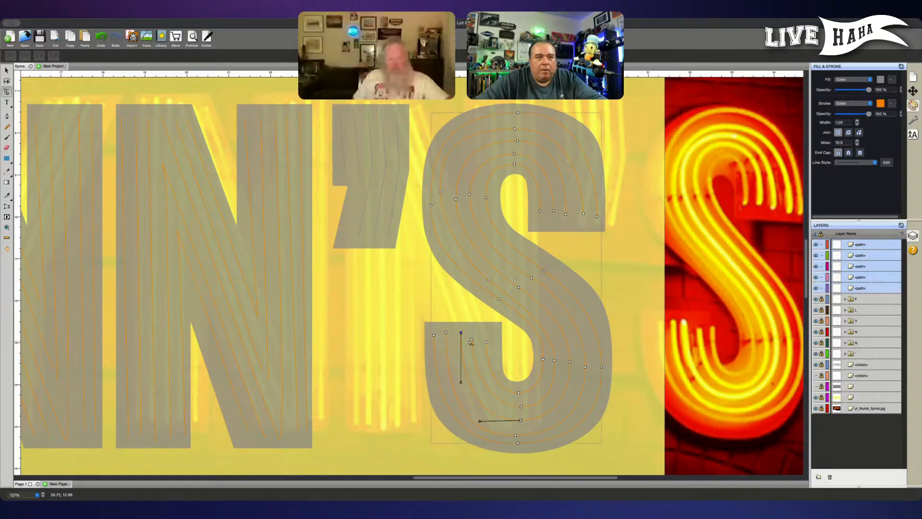
{"action": "left_click_drag", "start_coordinate": [462, 383], "coordinate": [460, 392]}
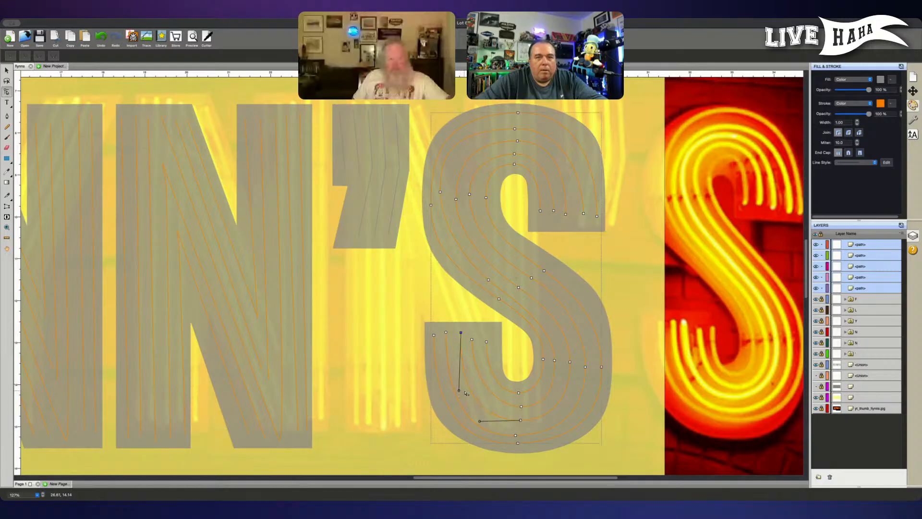
Step: Try to extend the left handle of the first listed path's lowest point outward
{"action": "left_click_drag", "start_coordinate": [482, 423], "coordinate": [475, 422]}
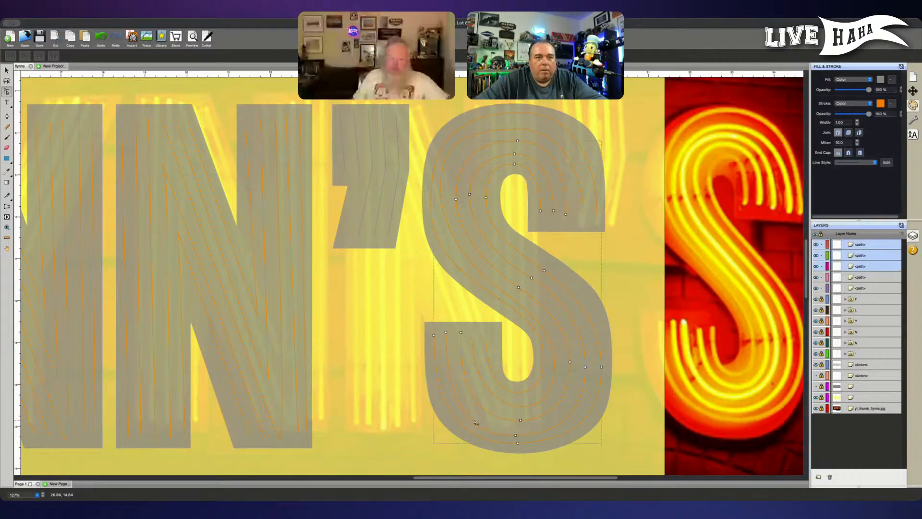
{"action": "left_click", "coordinate": [521, 420]}
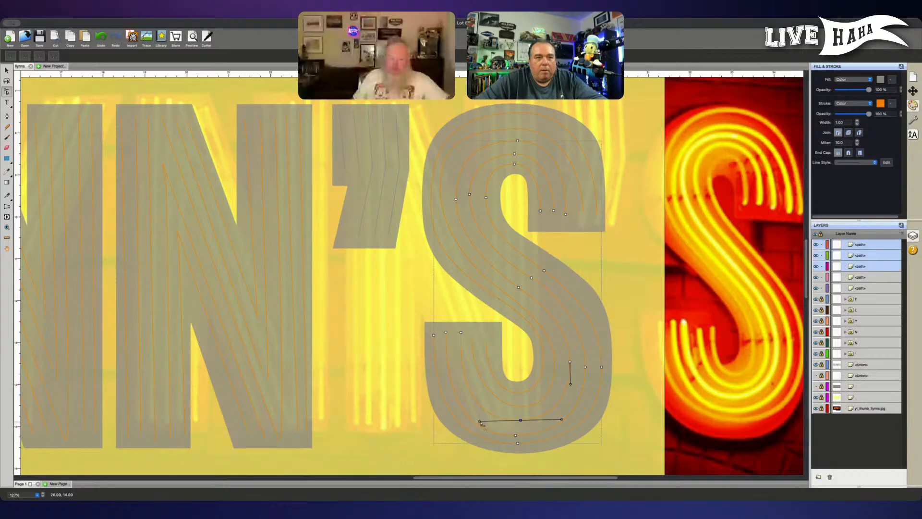
{"action": "left_click_drag", "start_coordinate": [480, 425], "coordinate": [480, 421]}
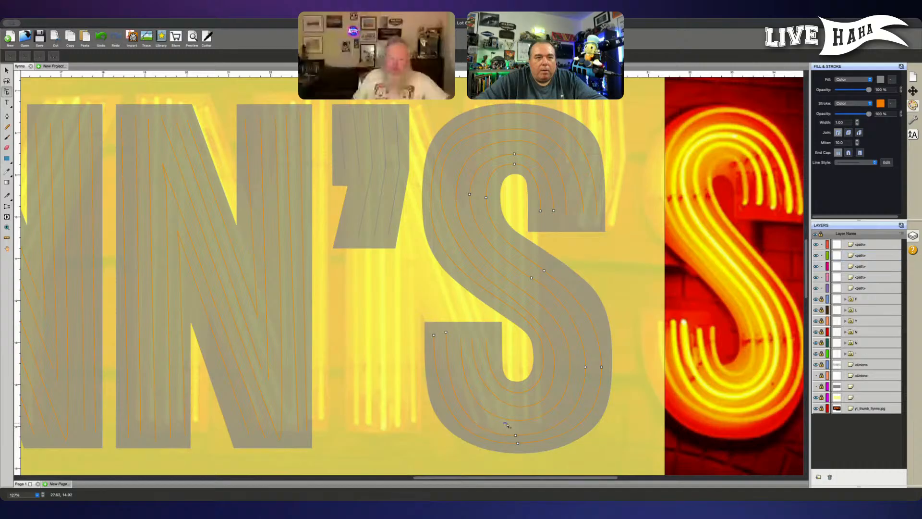
{"action": "left_click", "coordinate": [471, 423]}
{"action": "left_click", "coordinate": [471, 423]}
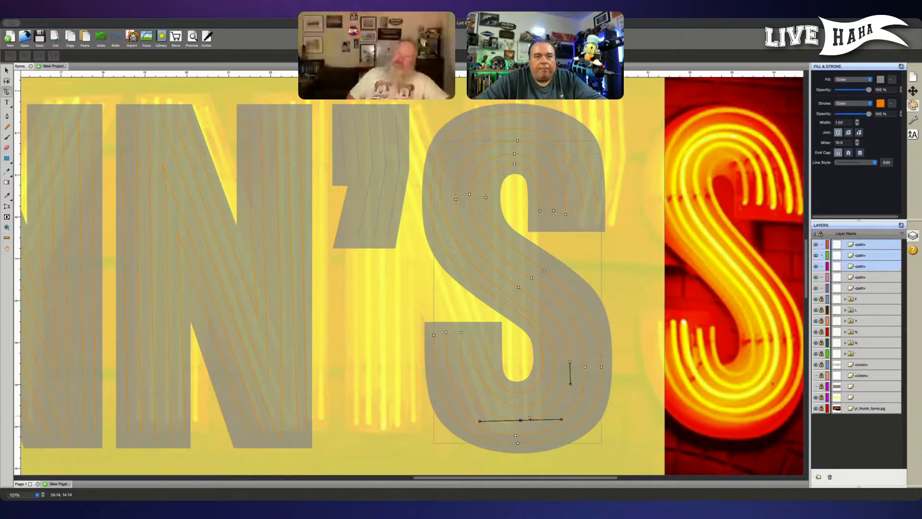
Step: Lock the second, third and fourth listed S paths so the first listed path can be edited without selecting them
{"action": "left_click", "coordinate": [852, 266]}
{"action": "left_click", "coordinate": [867, 255]}
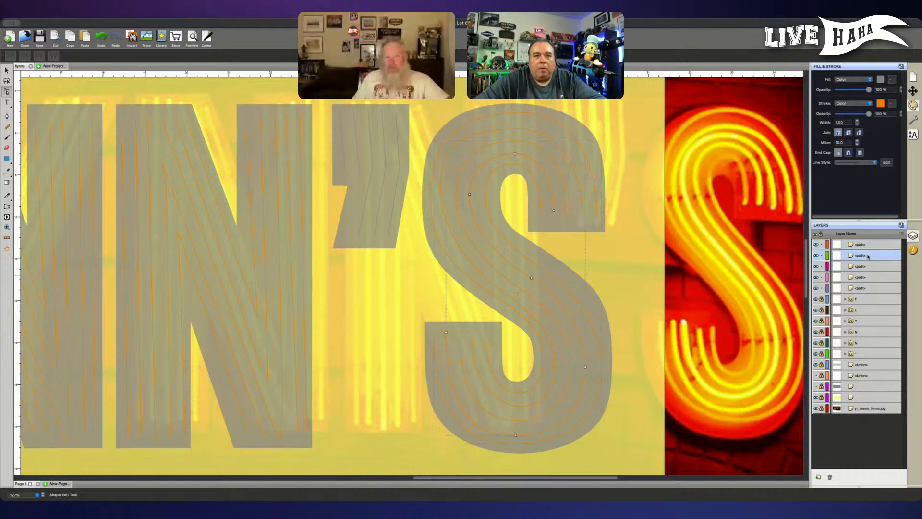
{"action": "left_click", "coordinate": [871, 245]}
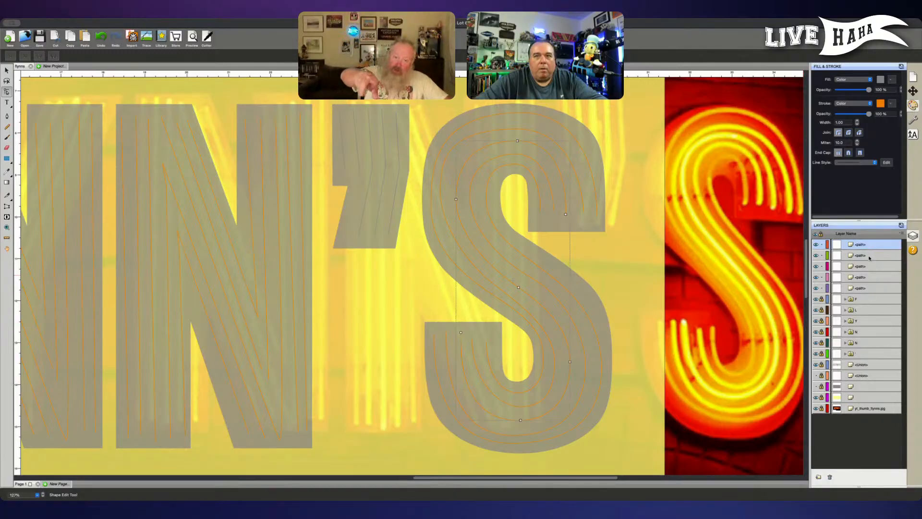
{"action": "left_click", "coordinate": [821, 255]}
{"action": "left_click", "coordinate": [821, 266]}
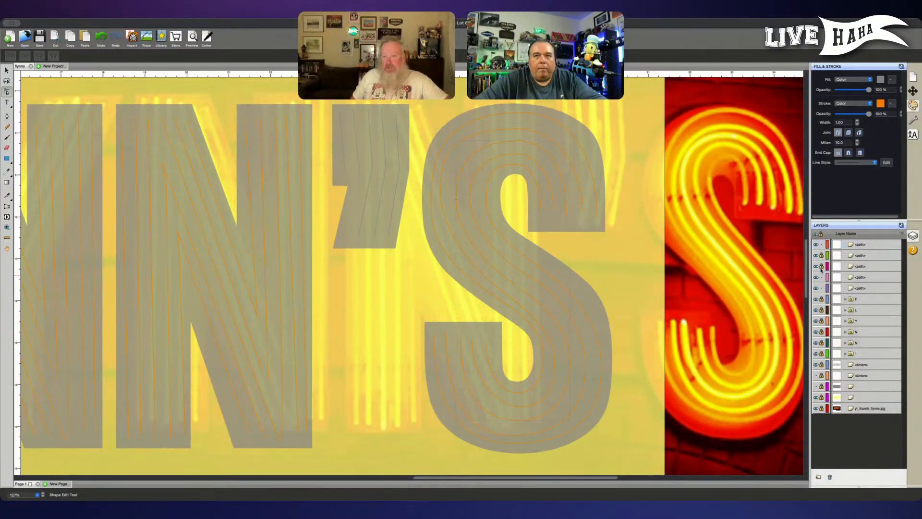
{"action": "left_click", "coordinate": [822, 277]}
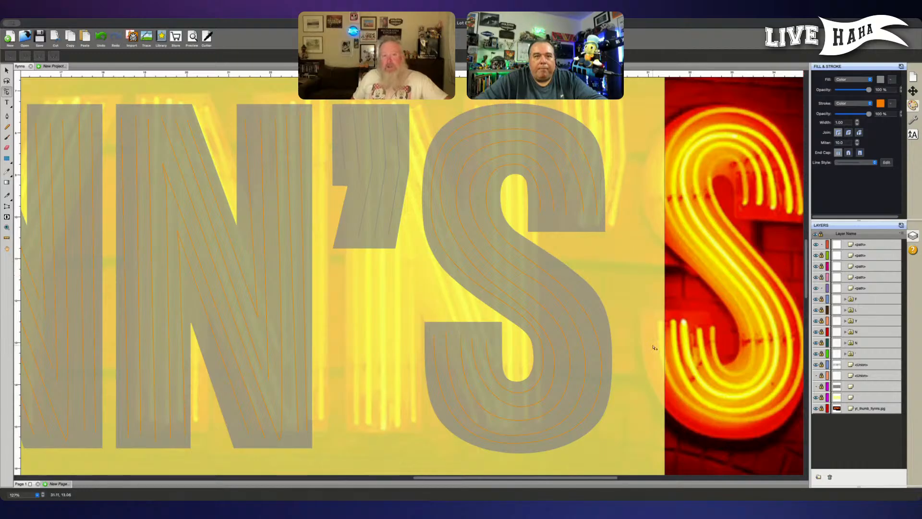
Step: Extend the left handle of the first listed path's lowest point and shift that point slightly left and down
{"action": "left_click", "coordinate": [521, 420]}
{"action": "left_click_drag", "start_coordinate": [479, 423], "coordinate": [477, 423]}
{"action": "left_click", "coordinate": [477, 422]}
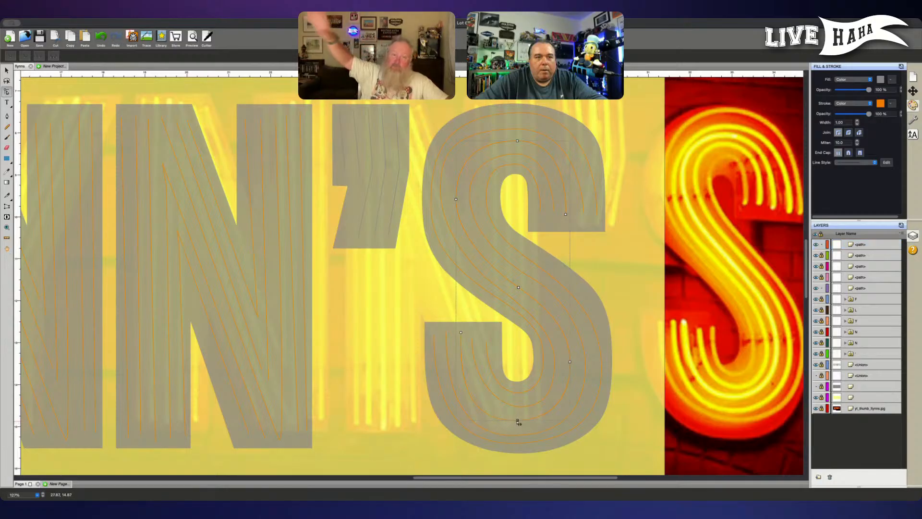
{"action": "left_click", "coordinate": [518, 422]}
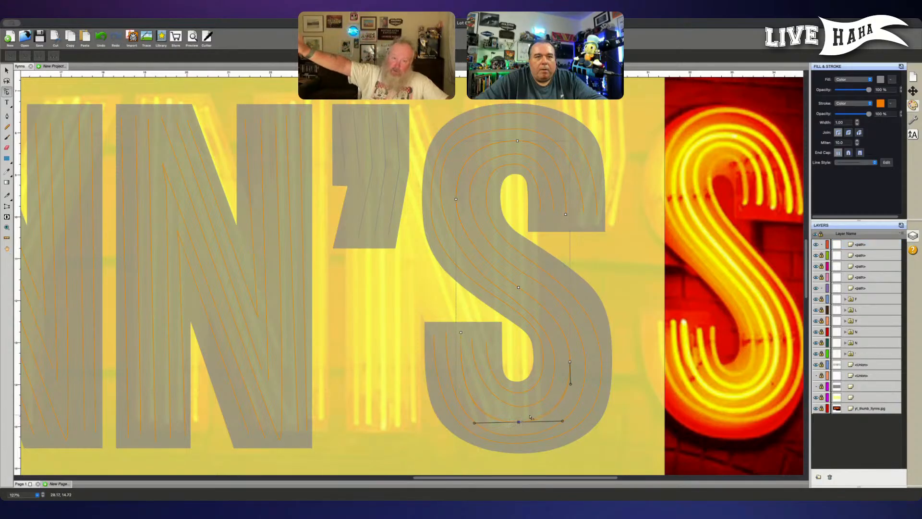
Step: Unlock the second, third and fourth listed S paths and identify the path next inward from the first listed one
{"action": "left_click", "coordinate": [523, 409]}
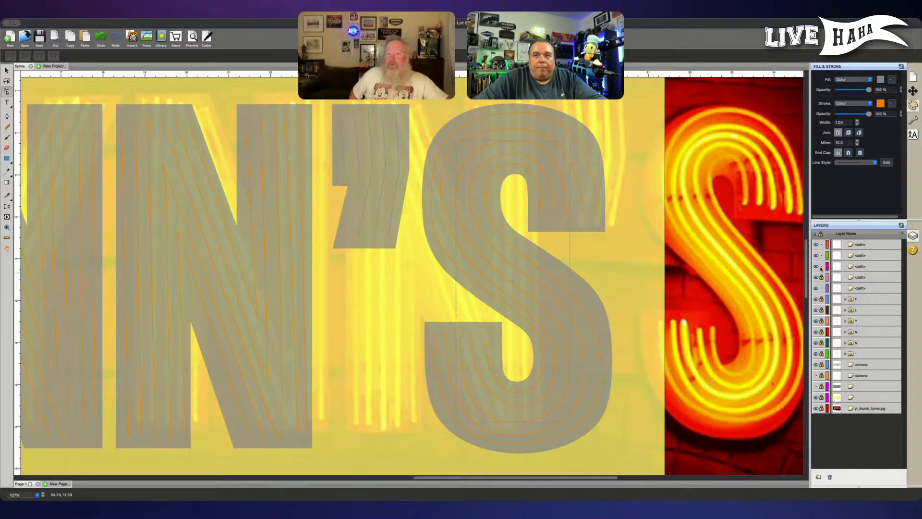
{"action": "left_click", "coordinate": [869, 255]}
{"action": "left_click", "coordinate": [869, 245]}
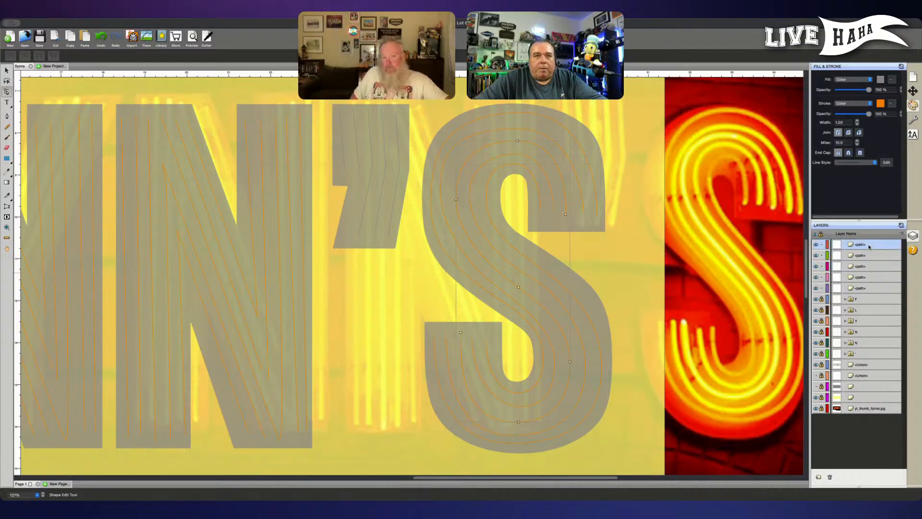
{"action": "left_click", "coordinate": [866, 278]}
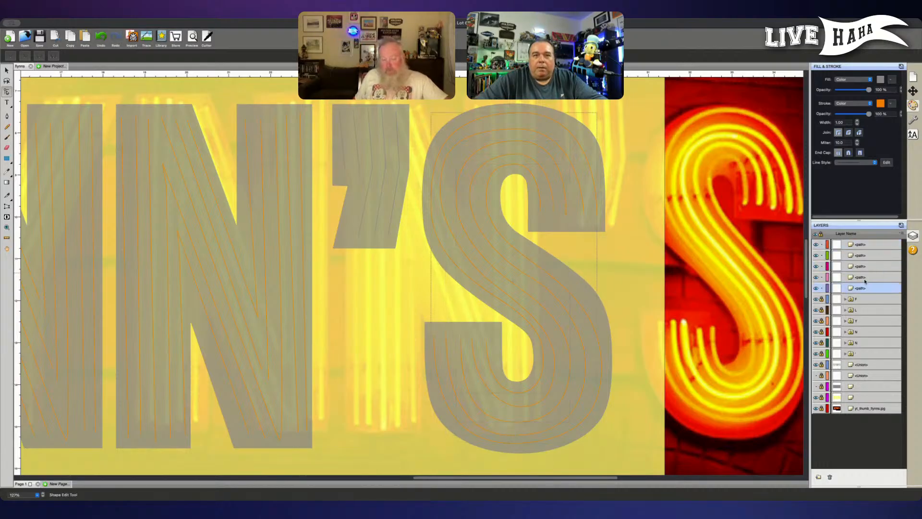
Step: Nudge the fourth listed path's lowest point slightly down and left to line it up with the neighbouring tubes' lowest points
{"action": "left_click", "coordinate": [519, 412]}
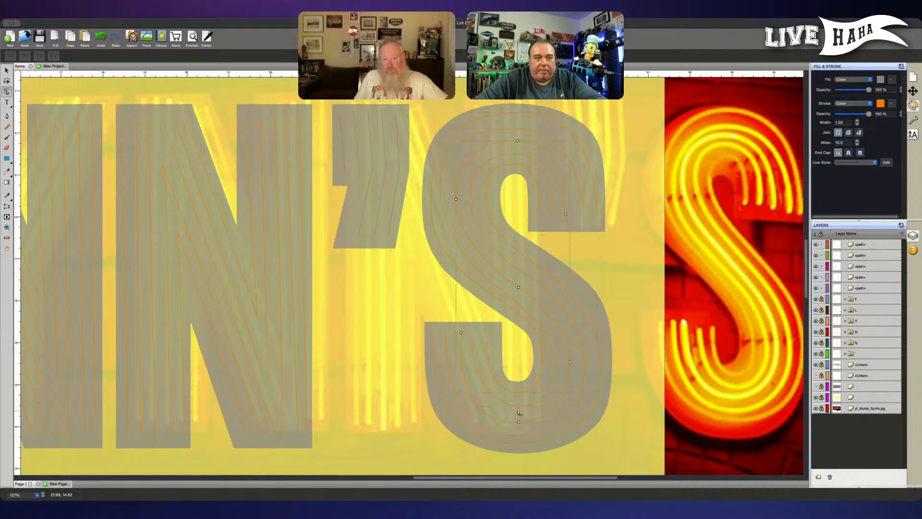
{"action": "mouse_move", "coordinate": [519, 413]}
{"action": "left_mouse_down"}
{"action": "mouse_move", "coordinate": [540, 400]}
{"action": "mouse_move", "coordinate": [524, 409]}
{"action": "left_mouse_up"}
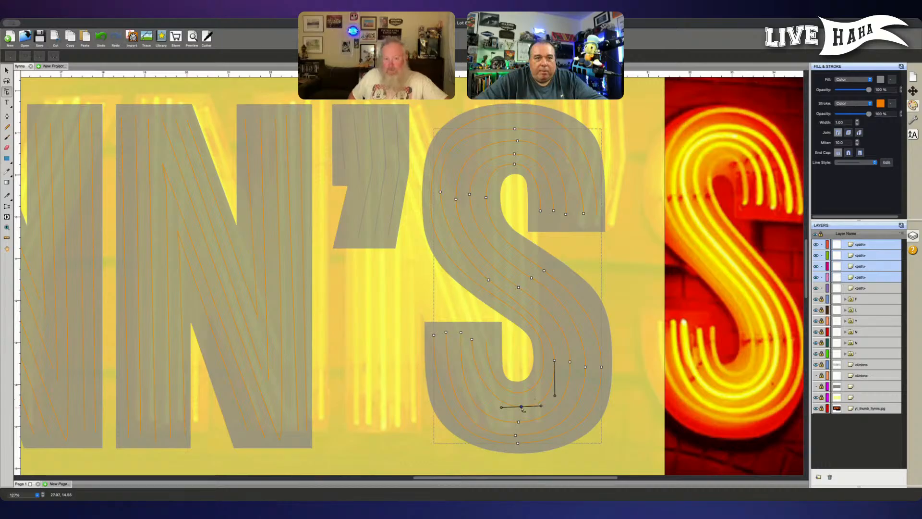
{"action": "key", "text": "Down"}
{"action": "key", "text": "Down"}
{"action": "key", "text": "Down"}
{"action": "key", "text": "Left"}
{"action": "key", "text": "Left"}
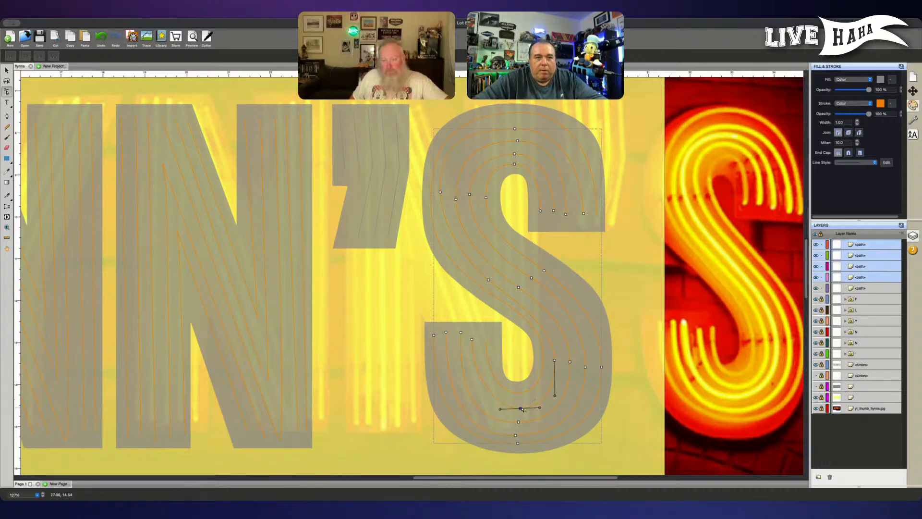
{"action": "key", "text": "Down"}
{"action": "key", "text": "Left"}
{"action": "key", "text": "Left"}
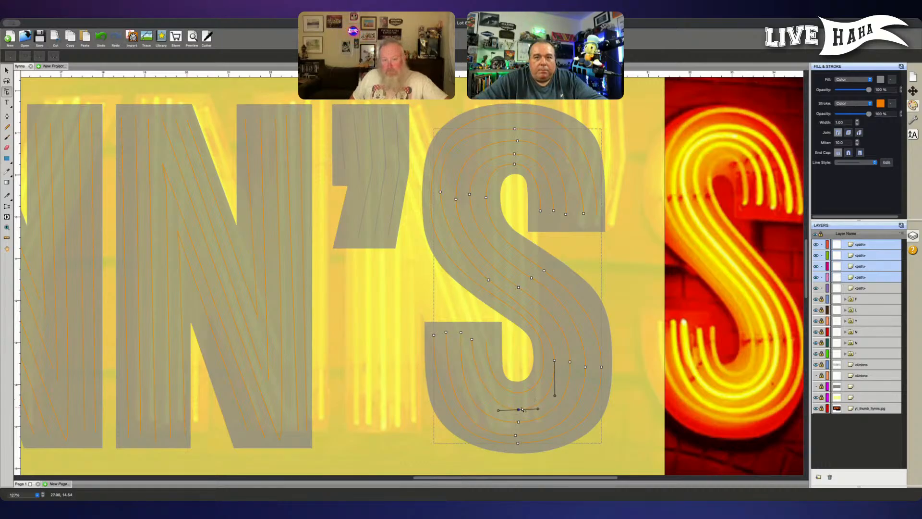
{"action": "key", "text": "Left"}
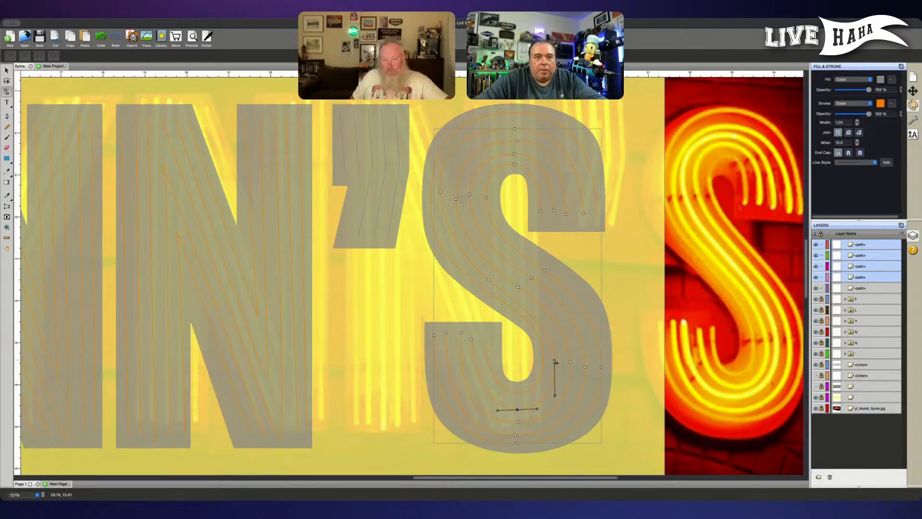
Step: Shift the fourth listed path's rightmost lower-bowl point slightly right and its lowest point slightly further down
{"action": "left_click", "coordinate": [554, 360]}
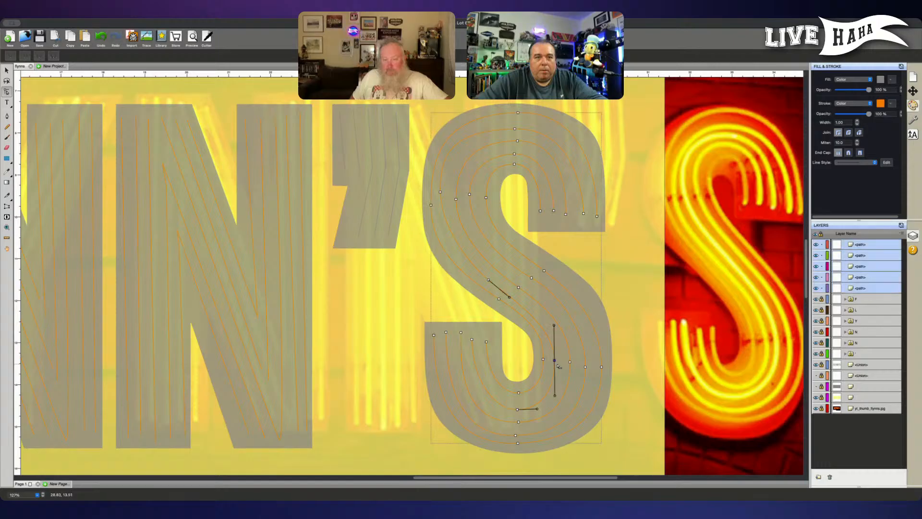
{"action": "key", "text": "Right"}
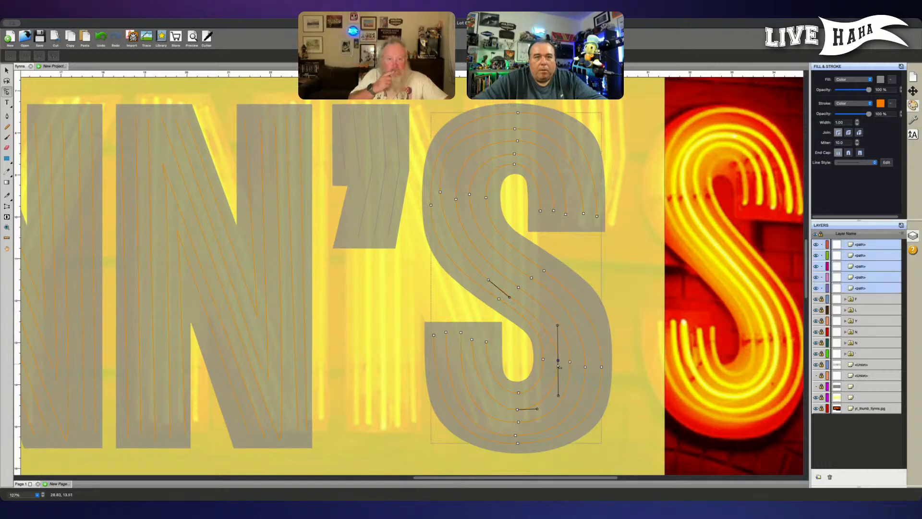
{"action": "key", "text": "Right"}
{"action": "key", "text": "Right"}
{"action": "key", "text": "Right"}
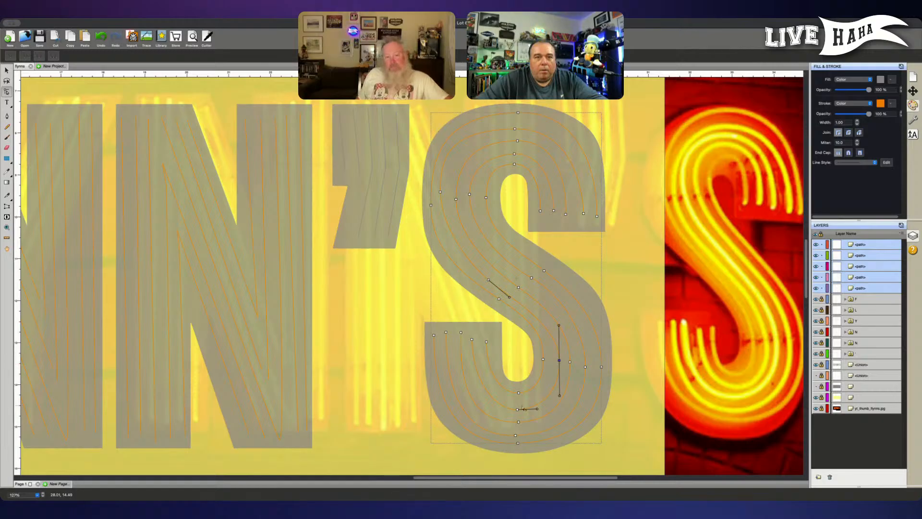
{"action": "left_click", "coordinate": [517, 410]}
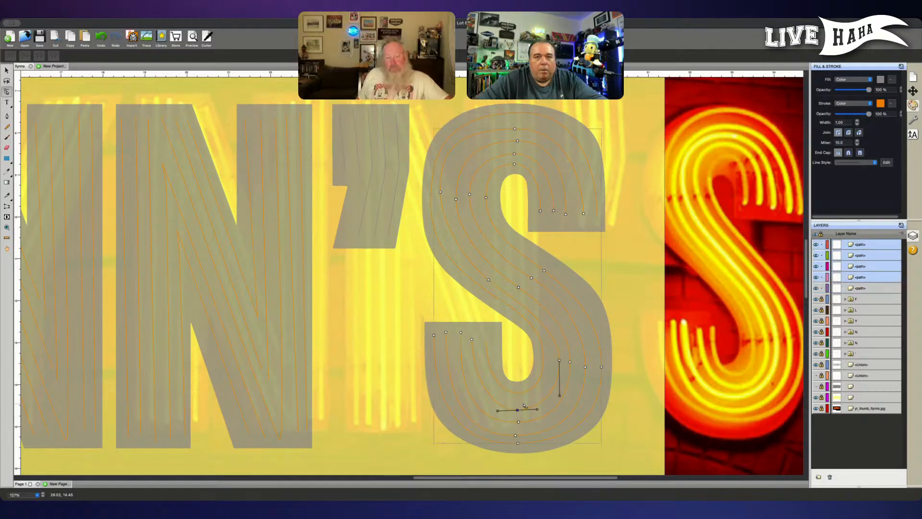
{"action": "key", "text": "Down"}
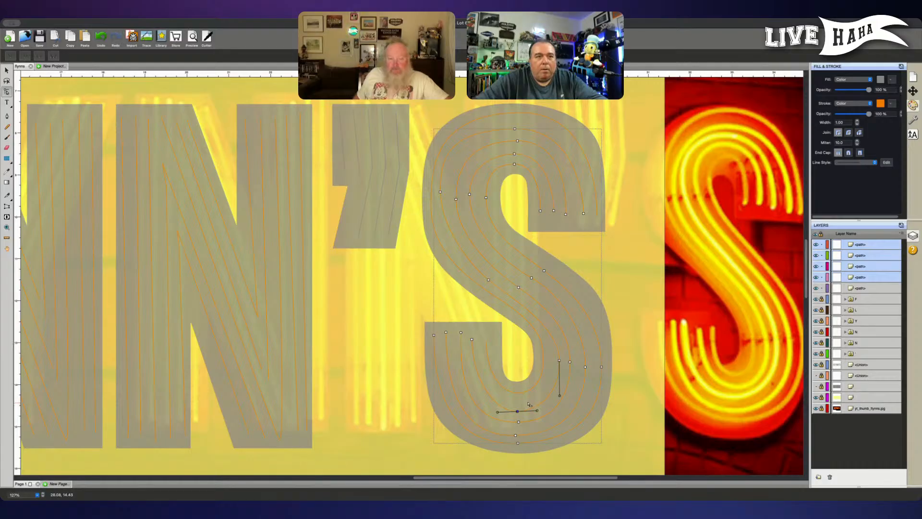
Step: Nudge the fourth listed path's lower-left end point slightly right
{"action": "left_click", "coordinate": [472, 339]}
{"action": "key", "text": "Right"}
{"action": "key", "text": "Right"}
{"action": "key", "text": "Right"}
{"action": "key", "text": "Right"}
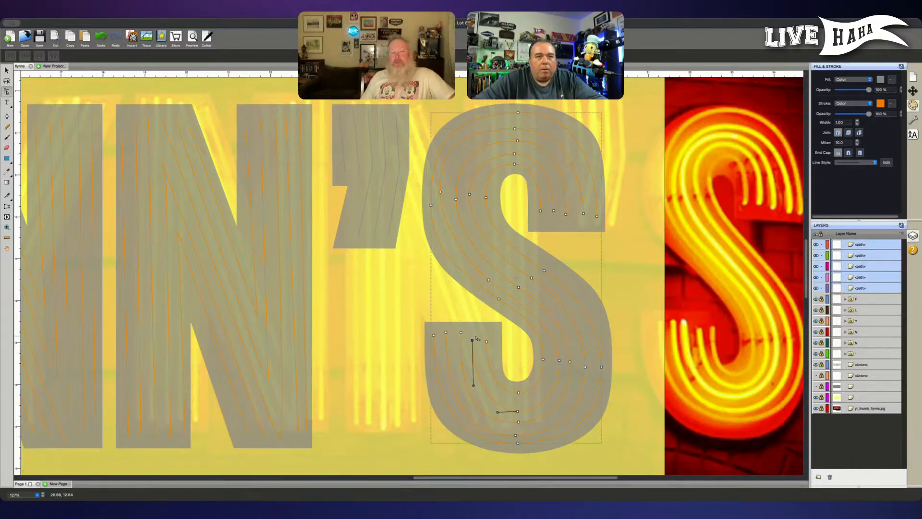
Step: Shift the fourth listed path's lower-left end point slightly further right and keep that point selected
{"action": "key", "text": "Down"}
{"action": "key", "text": "Down"}
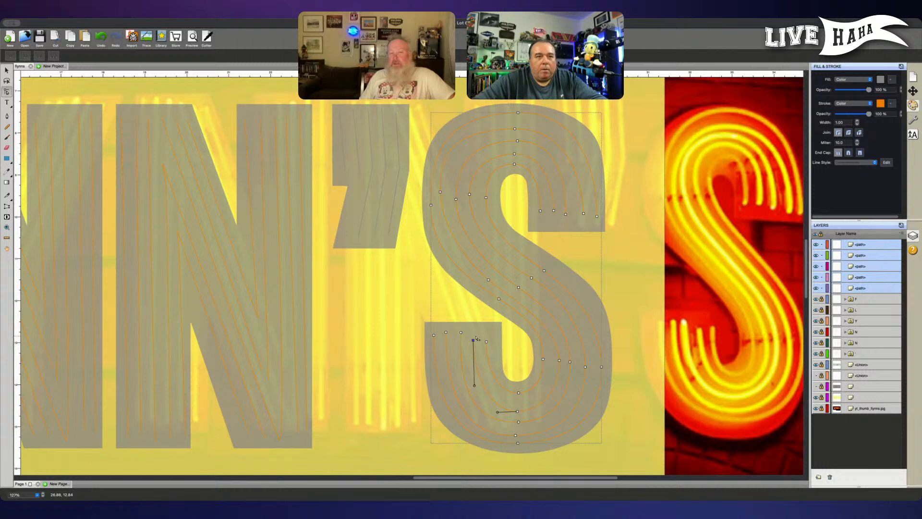
{"action": "left_click", "coordinate": [476, 391]}
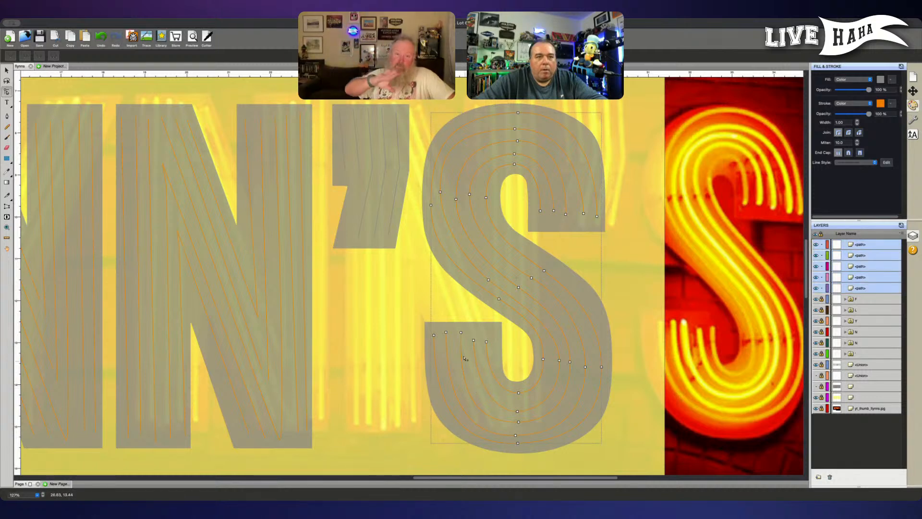
{"action": "left_click", "coordinate": [473, 340]}
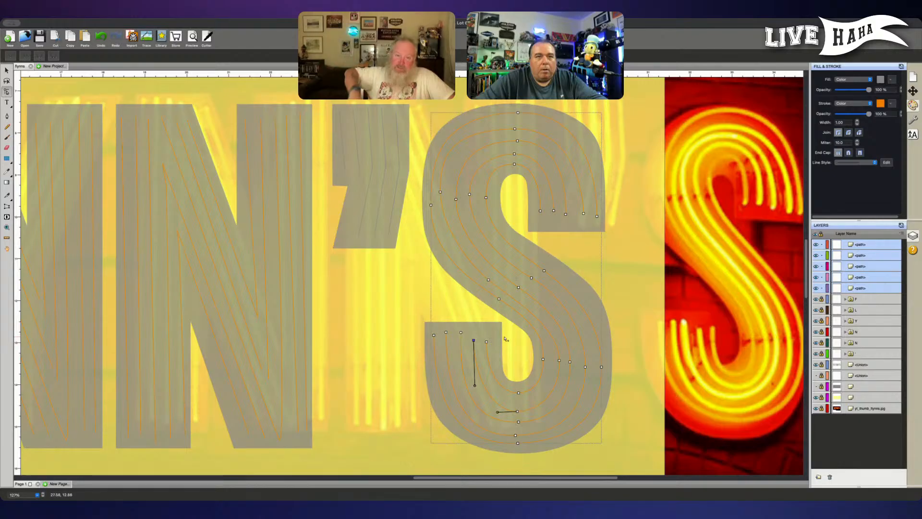
Step: Move the fourth listed S path to the top of the layer list and lock the other four S paths
{"action": "left_click", "coordinate": [877, 290]}
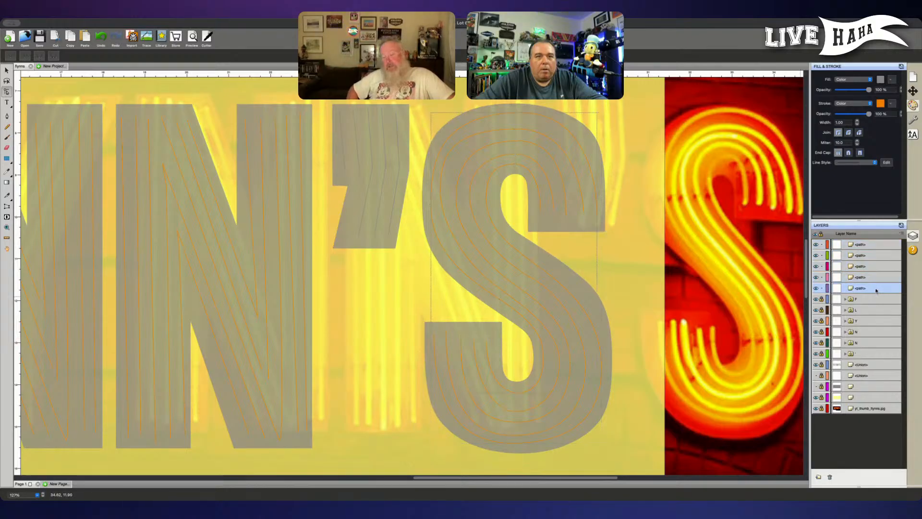
{"action": "left_click", "coordinate": [875, 278]}
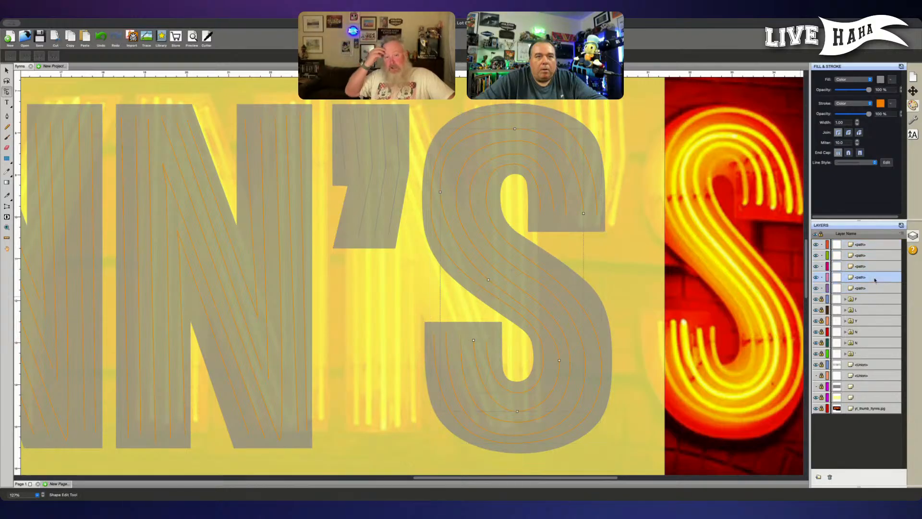
{"action": "left_click_drag", "start_coordinate": [865, 281], "coordinate": [863, 244]}
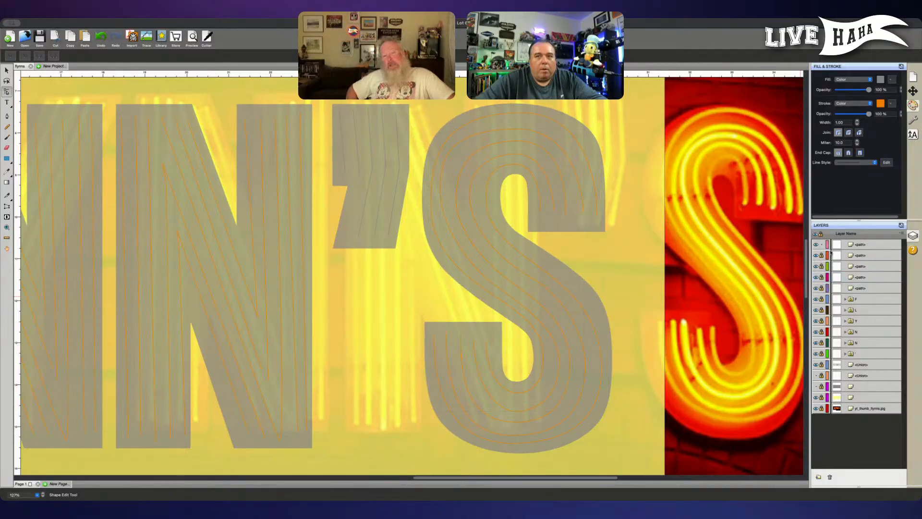
{"action": "left_click", "coordinate": [863, 244]}
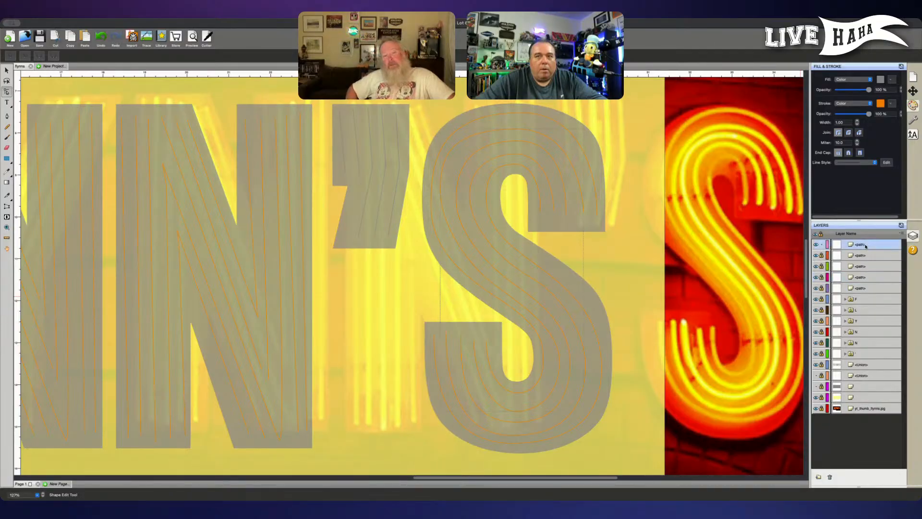
Step: Lengthen the curve handle at the first listed path's lower-left end point downward and nudge the point slightly down
{"action": "left_click", "coordinate": [474, 340]}
{"action": "left_click_drag", "start_coordinate": [476, 389], "coordinate": [475, 399]}
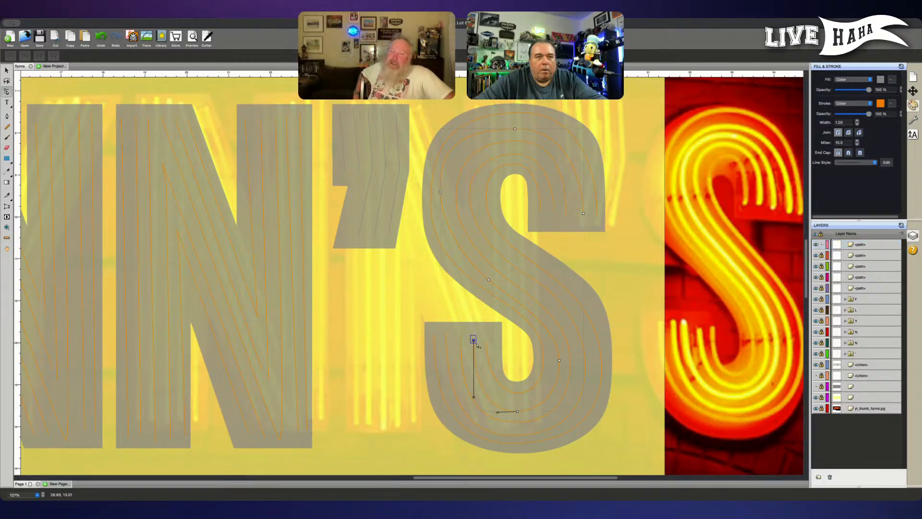
{"action": "left_click_drag", "start_coordinate": [476, 344], "coordinate": [477, 346]}
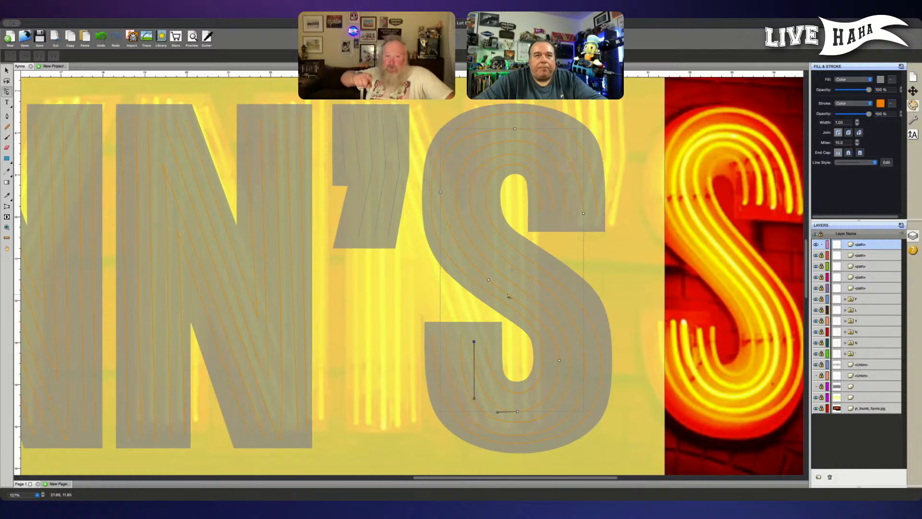
Step: Lengthen the vertical handles of the same path's rightmost lower-bowl point and nudge the point slightly up
{"action": "left_click", "coordinate": [560, 361]}
{"action": "left_click", "coordinate": [559, 360]}
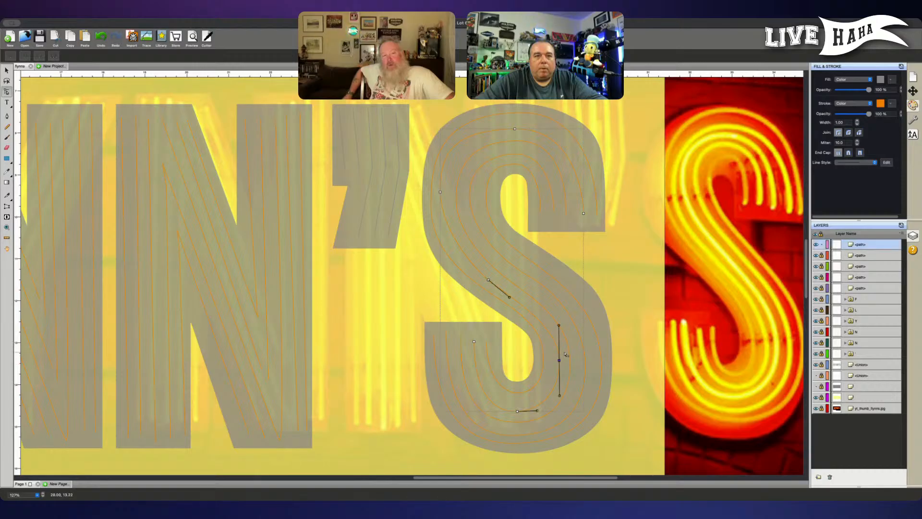
{"action": "left_click_drag", "start_coordinate": [559, 326], "coordinate": [560, 323]}
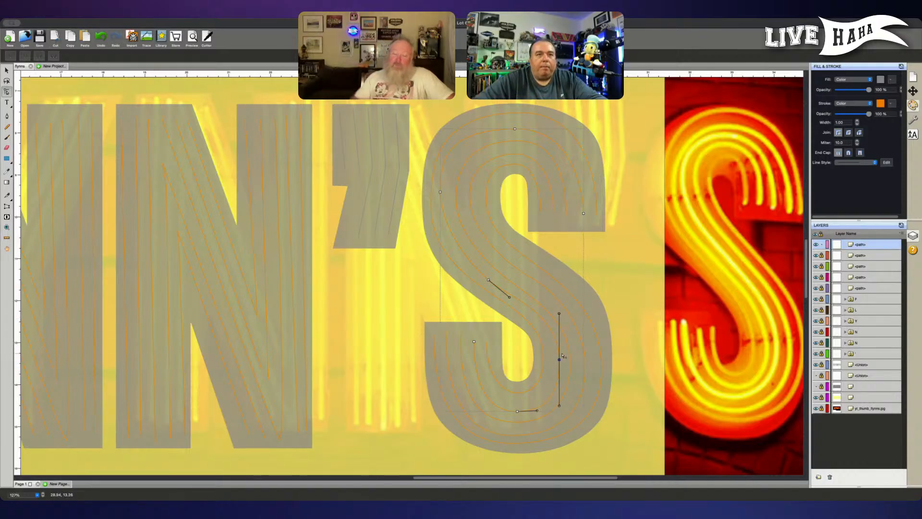
Step: Nudge the path's mid-diagonal point slightly up and shift its leftmost upper-bowl point slightly right and down
{"action": "left_click", "coordinate": [488, 280]}
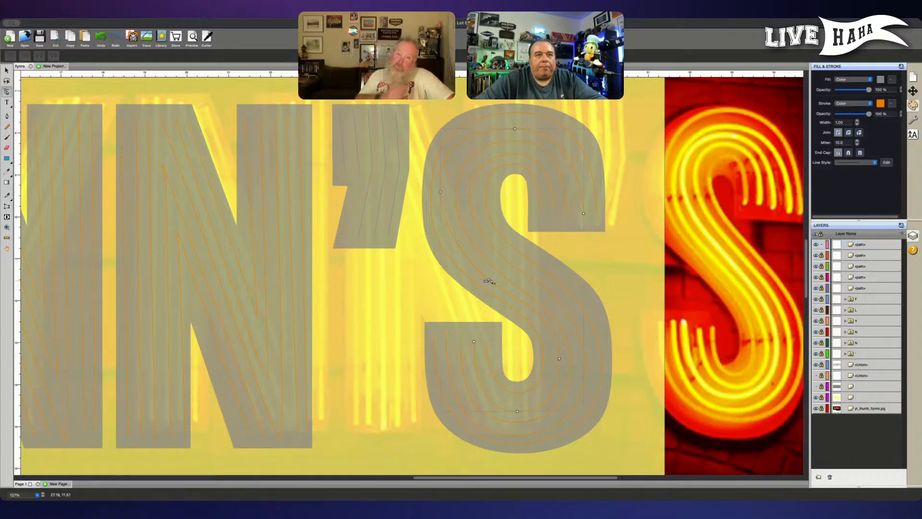
{"action": "left_click", "coordinate": [489, 279]}
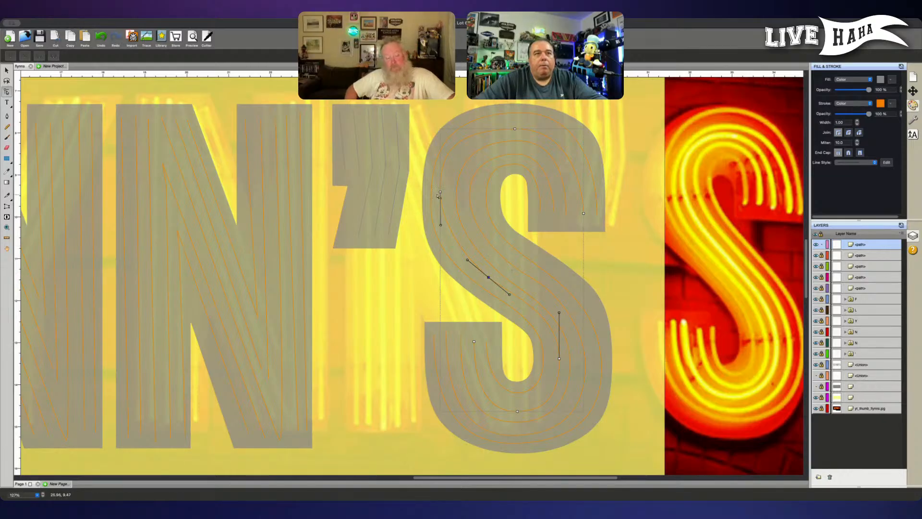
{"action": "left_click", "coordinate": [441, 192]}
{"action": "left_click_drag", "start_coordinate": [442, 191], "coordinate": [445, 193]}
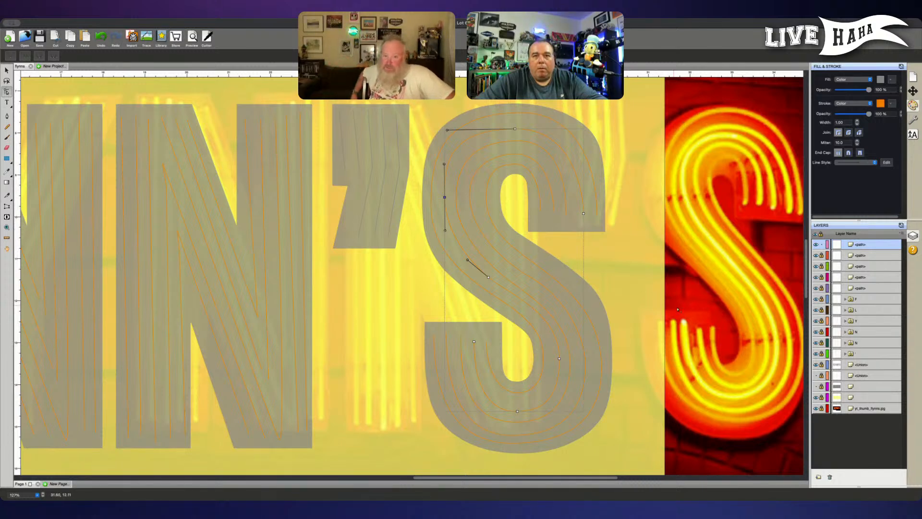
Step: Unlock the four locked S paths and identify which tube the fifth listed path belongs to
{"action": "left_click", "coordinate": [822, 255]}
{"action": "left_click", "coordinate": [822, 266]}
{"action": "left_click", "coordinate": [821, 277]}
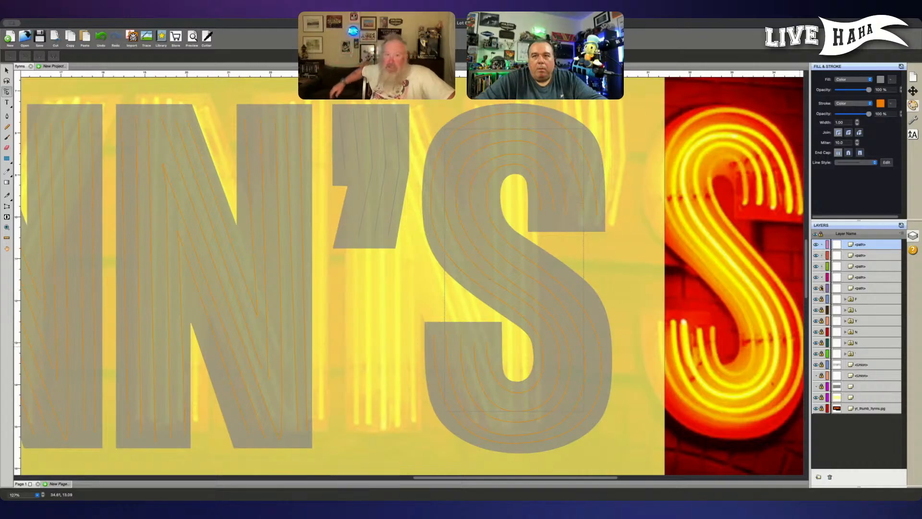
{"action": "left_click", "coordinate": [821, 288]}
{"action": "left_click", "coordinate": [863, 289]}
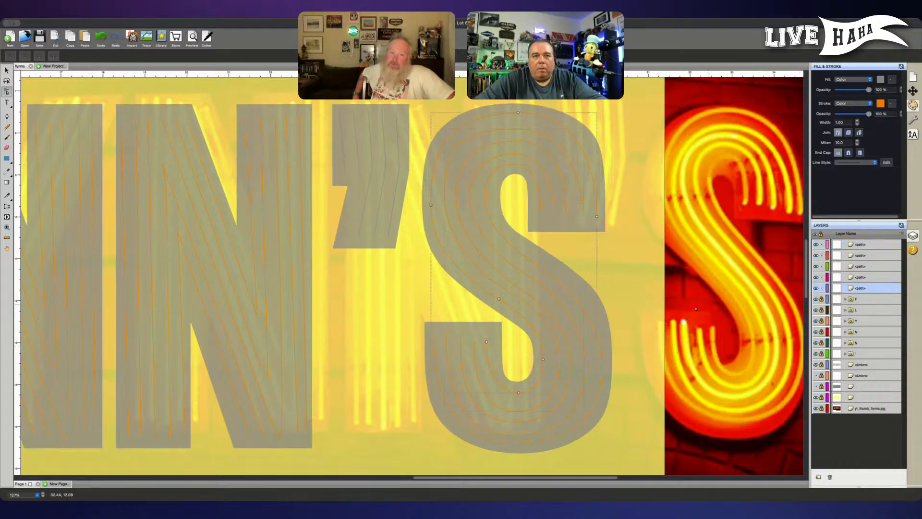
{"action": "left_click", "coordinate": [517, 403]}
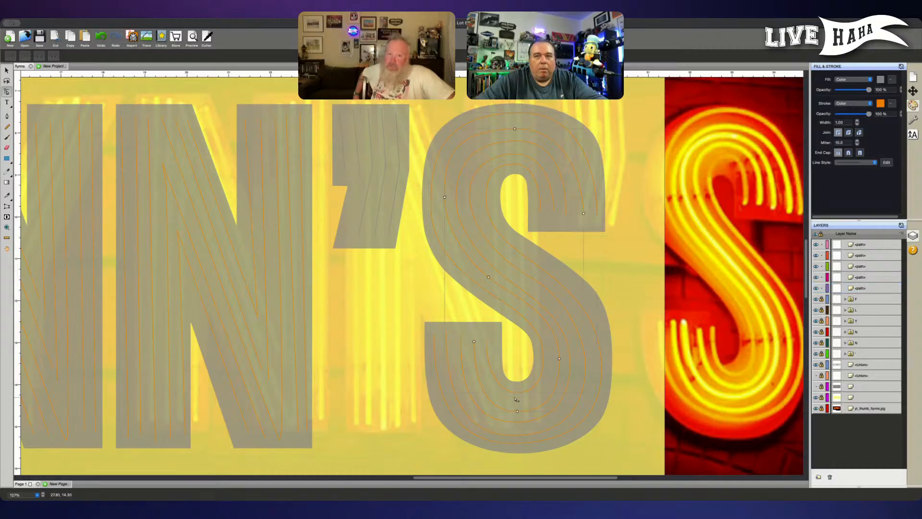
Step: Move the fifth listed S path to the top of the layer list and lock the other four
{"action": "left_click_drag", "start_coordinate": [865, 288], "coordinate": [867, 245]}
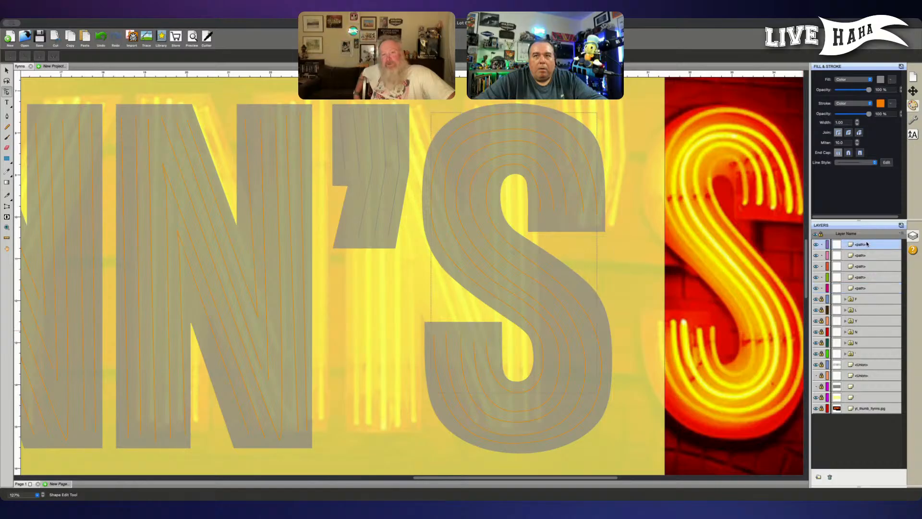
{"action": "left_click", "coordinate": [822, 255]}
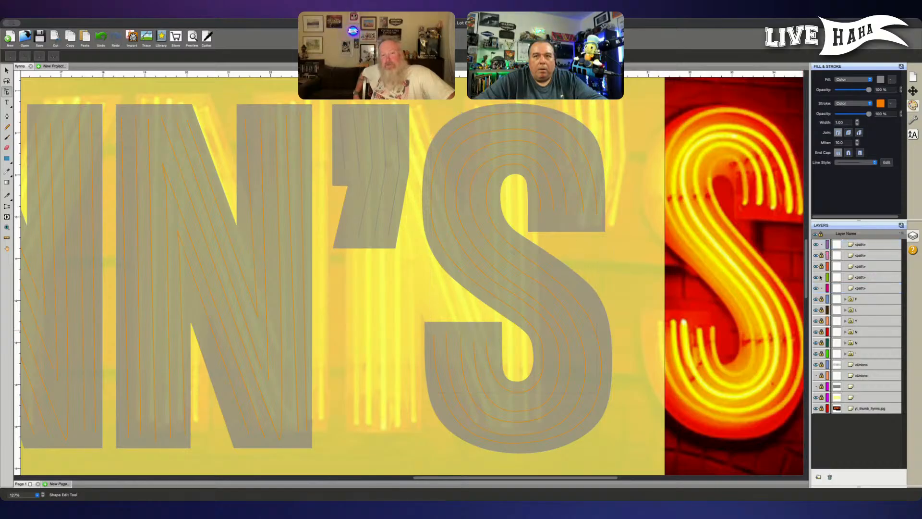
{"action": "left_click", "coordinate": [821, 277]}
{"action": "left_click", "coordinate": [822, 288]}
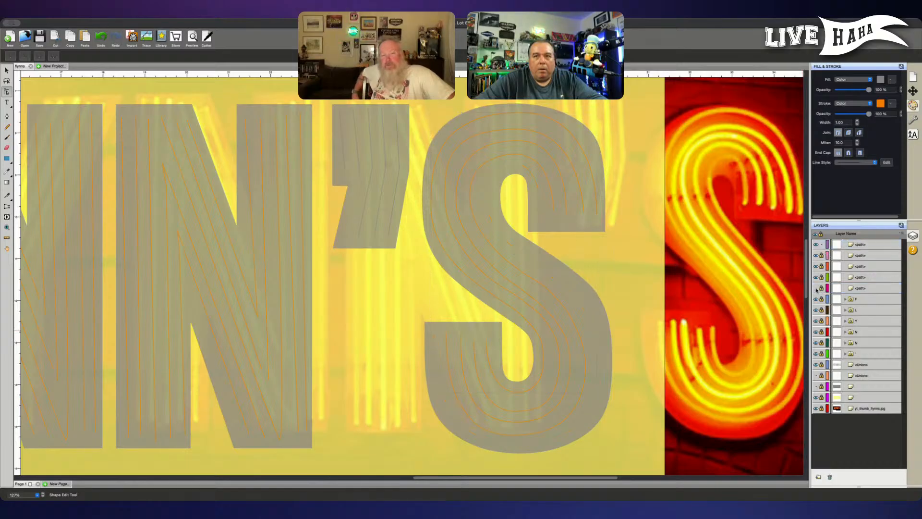
{"action": "left_click", "coordinate": [871, 246]}
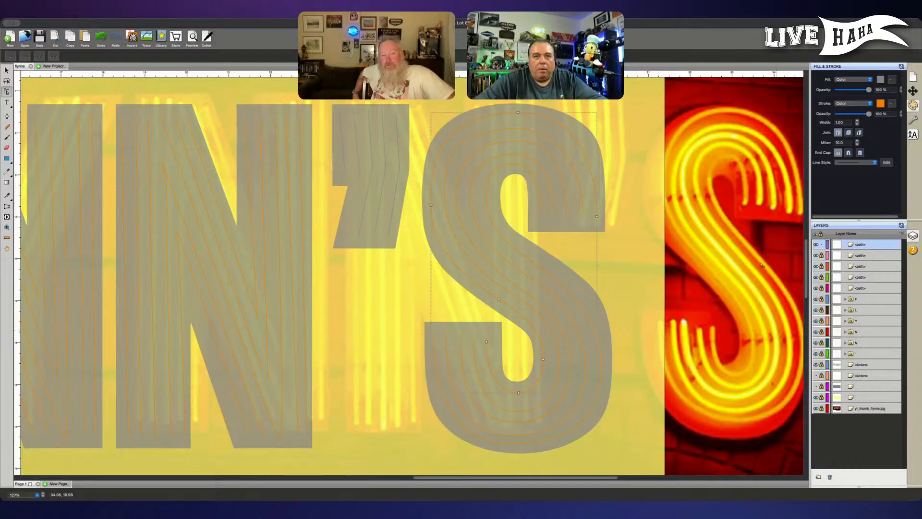
Step: Nudge the first listed path's lowest point slightly down and lengthen its lower-left end point's handle downward
{"action": "left_click", "coordinate": [520, 393]}
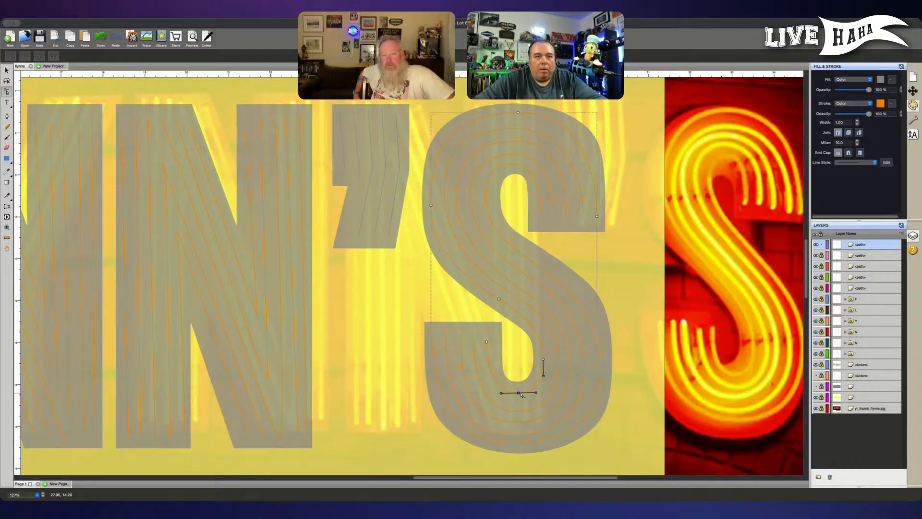
{"action": "left_click_drag", "start_coordinate": [521, 394], "coordinate": [521, 395]}
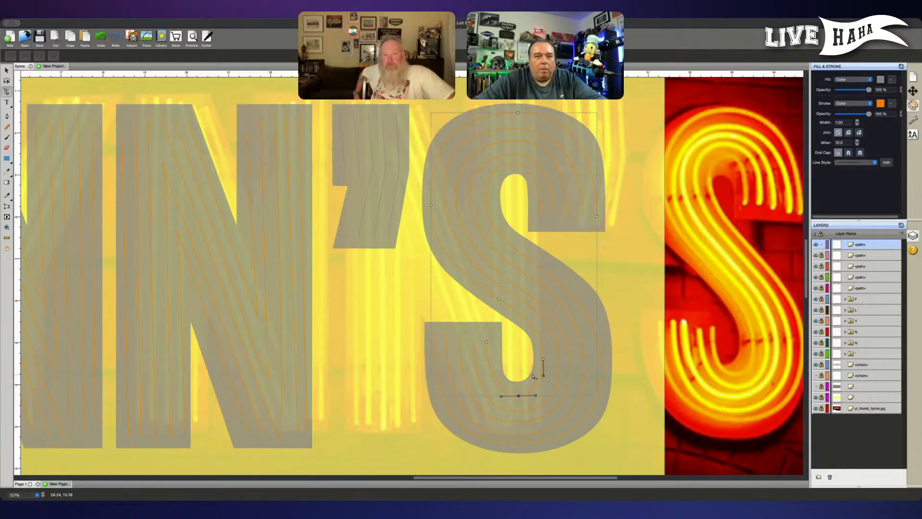
{"action": "left_click", "coordinate": [487, 341]}
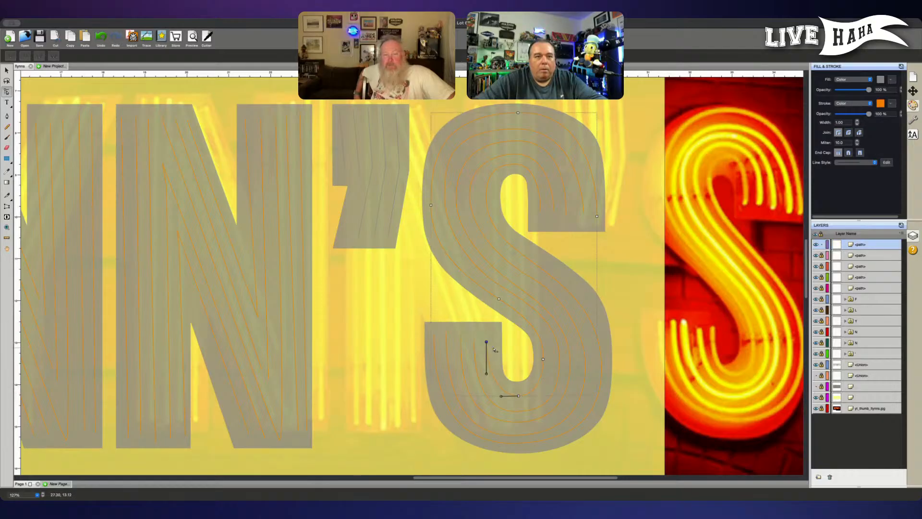
{"action": "left_click_drag", "start_coordinate": [487, 373], "coordinate": [486, 381]}
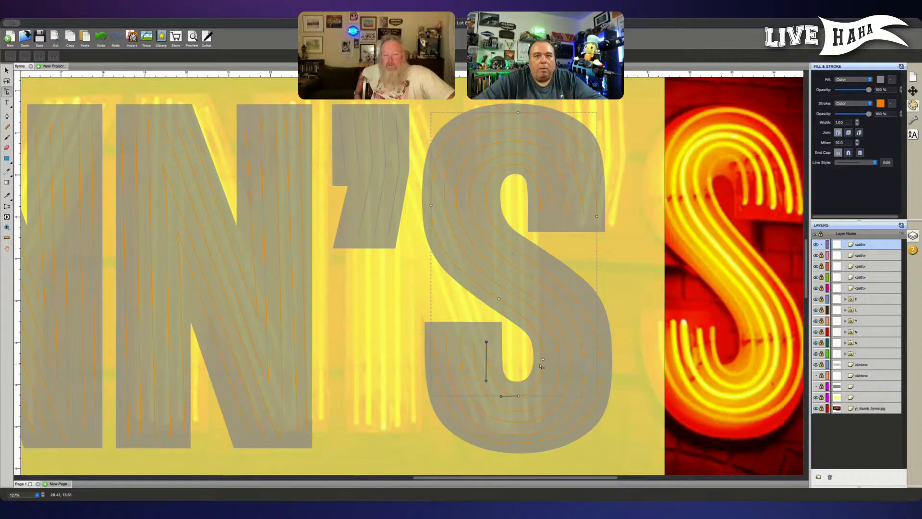
Step: Nudge the path's rightmost lower-bowl point slightly right and its leftmost upper-bowl point slightly right and up
{"action": "left_click", "coordinate": [543, 359]}
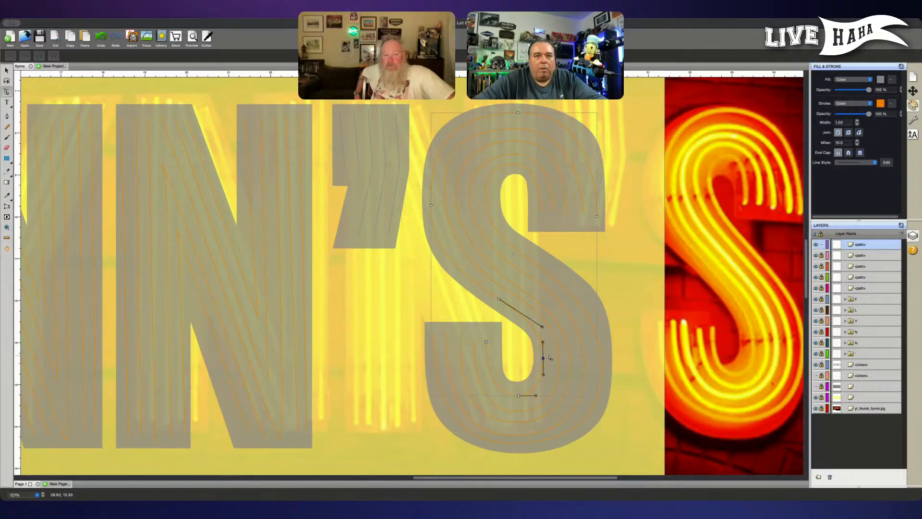
{"action": "left_click_drag", "start_coordinate": [550, 357], "coordinate": [551, 357]}
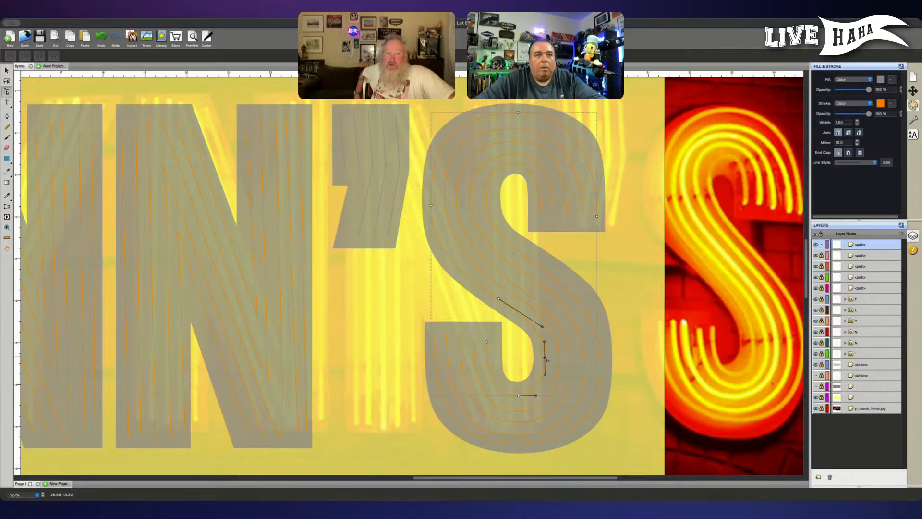
{"action": "left_click", "coordinate": [431, 204]}
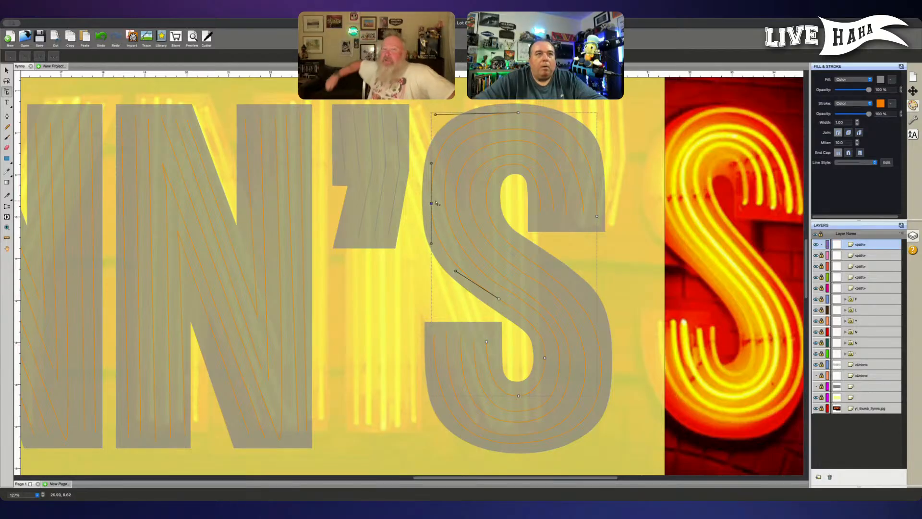
{"action": "left_click_drag", "start_coordinate": [436, 203], "coordinate": [447, 204]}
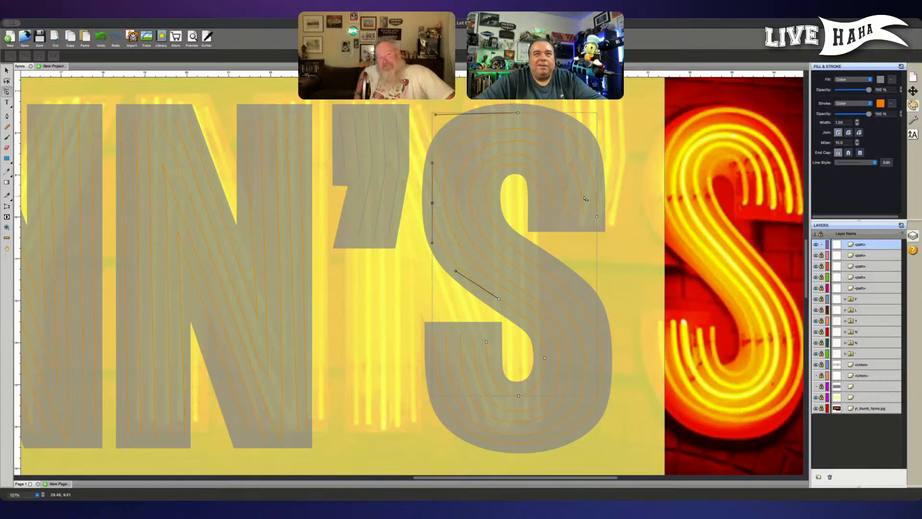
Step: Unlock the second to fifth listed S paths to make the neighbouring tube's upper-right end editable
{"action": "left_click", "coordinate": [578, 220]}
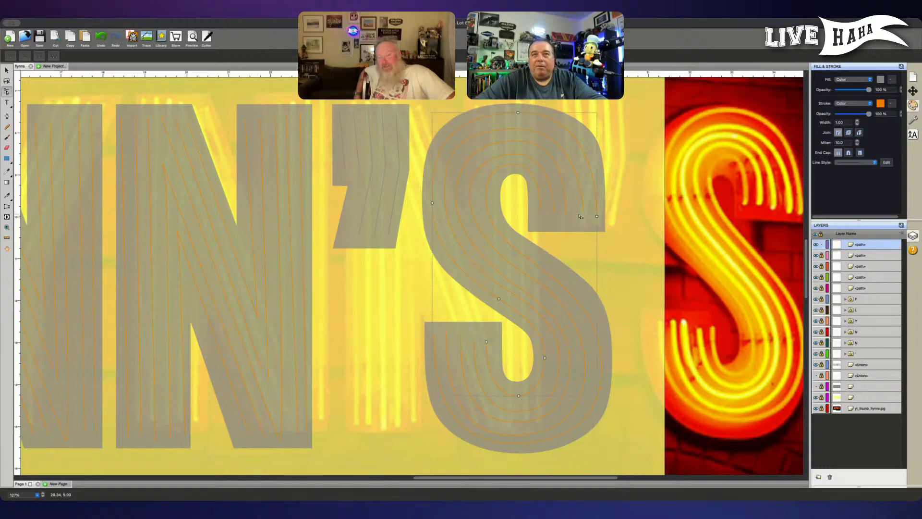
{"action": "mouse_move", "coordinate": [576, 220]}
{"action": "left_mouse_down"}
{"action": "mouse_move", "coordinate": [597, 201]}
{"action": "mouse_move", "coordinate": [581, 211]}
{"action": "left_mouse_up"}
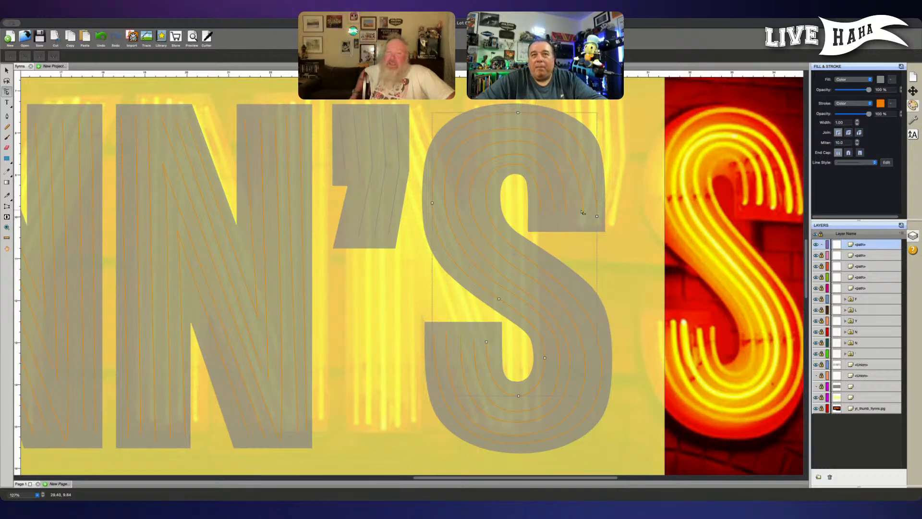
{"action": "left_click", "coordinate": [822, 255]}
{"action": "left_click", "coordinate": [822, 267]}
{"action": "left_click", "coordinate": [821, 277]}
{"action": "left_click", "coordinate": [821, 289]}
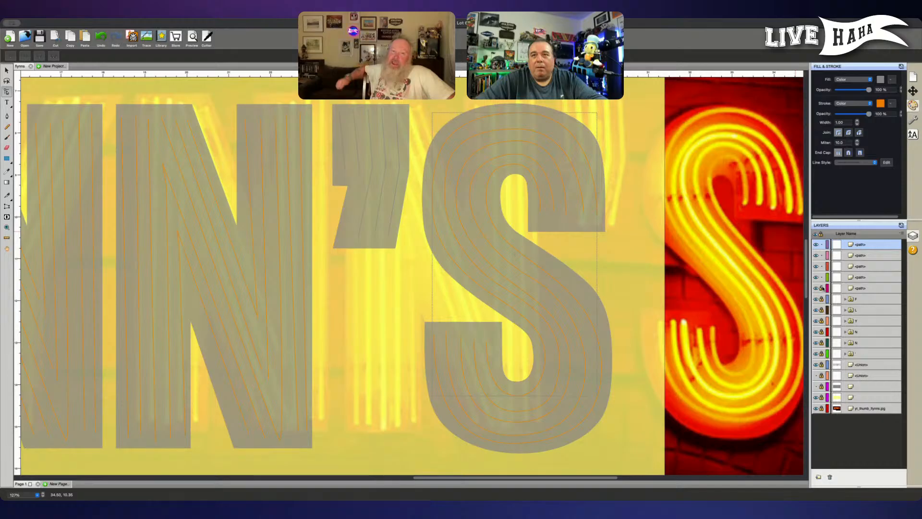
Step: Move the second listed S path to the top of the layer list and lock the other S paths
{"action": "left_click", "coordinate": [850, 288]}
{"action": "left_click", "coordinate": [869, 256]}
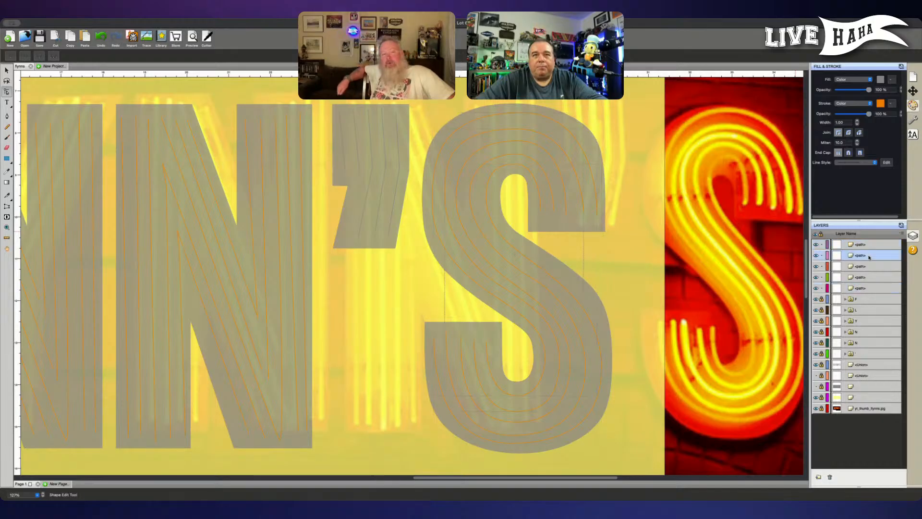
{"action": "left_click_drag", "start_coordinate": [878, 256], "coordinate": [872, 244]}
{"action": "left_click", "coordinate": [822, 255]}
{"action": "left_click", "coordinate": [821, 266]}
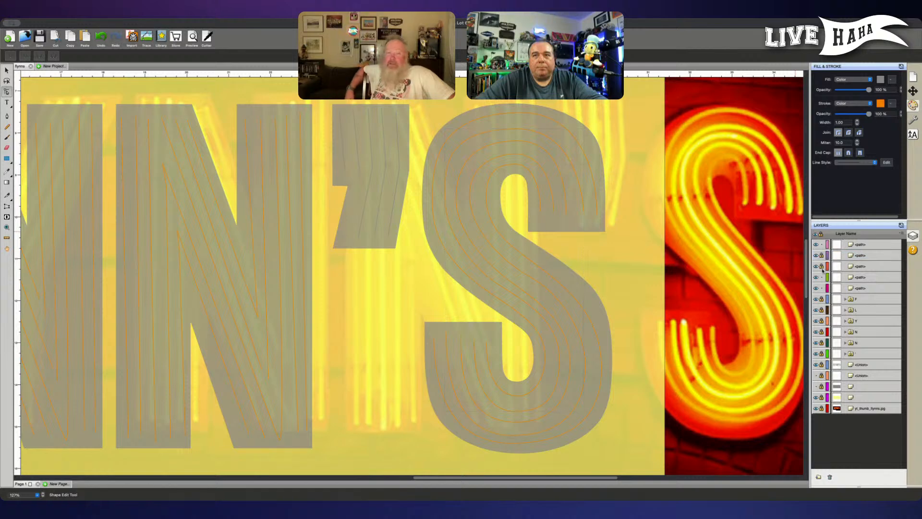
{"action": "left_click", "coordinate": [821, 277]}
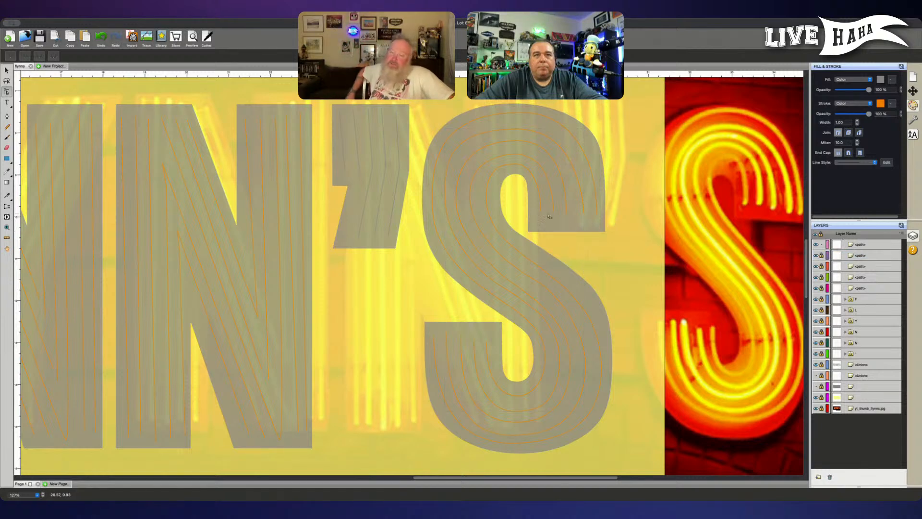
Step: Nudge the first listed S path's topmost point slightly right and up
{"action": "left_click", "coordinate": [581, 214]}
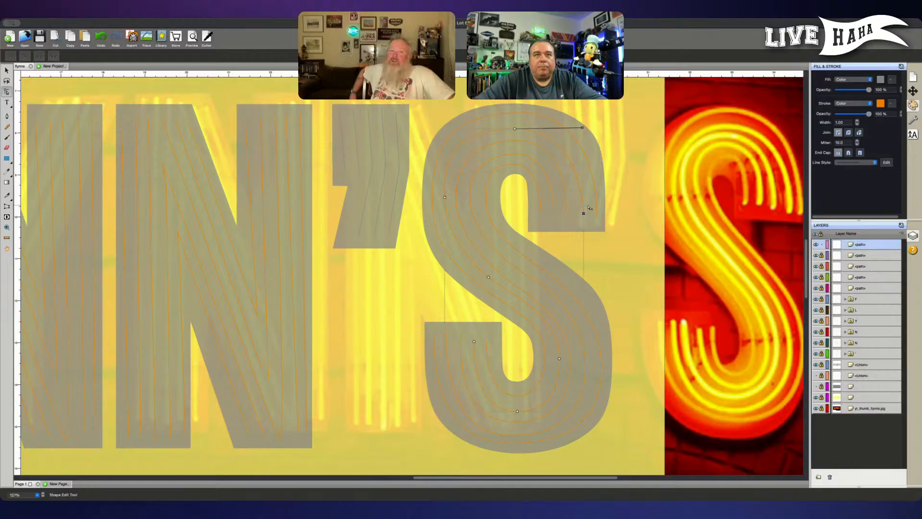
{"action": "left_click", "coordinate": [516, 130]}
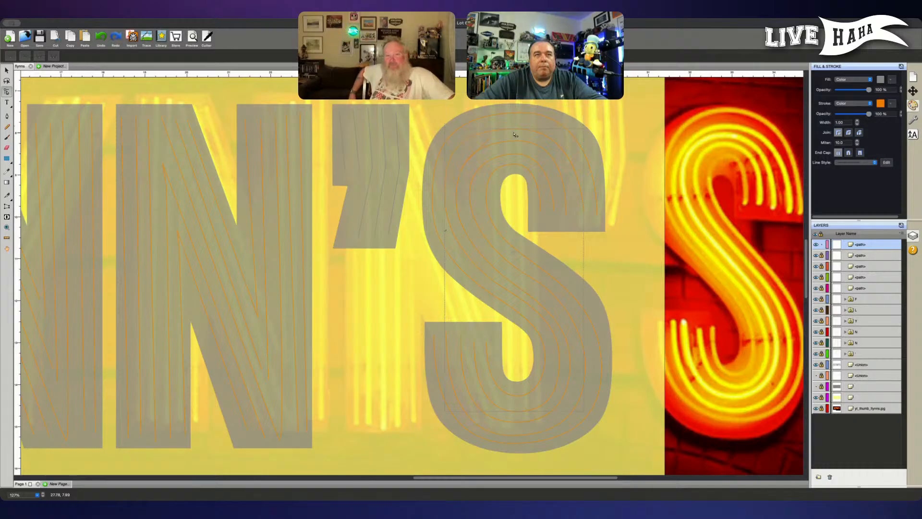
{"action": "left_click", "coordinate": [515, 128]}
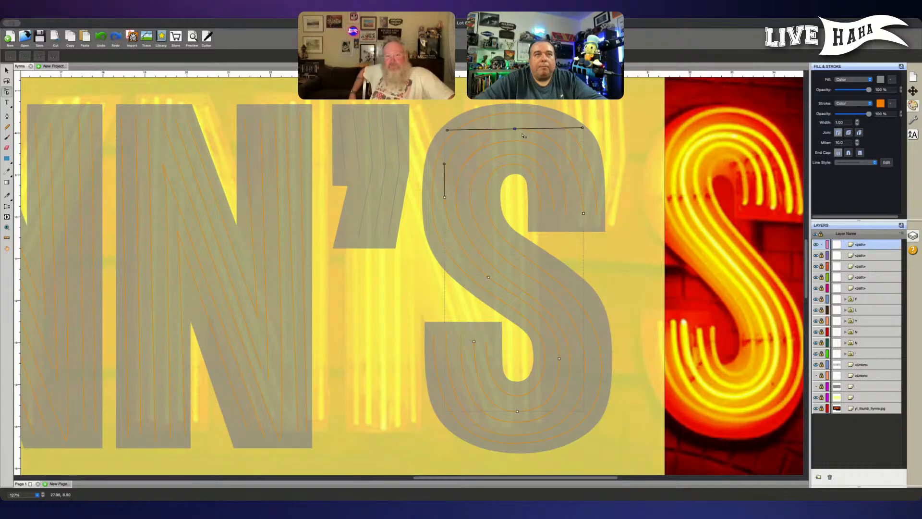
{"action": "key", "text": "Right"}
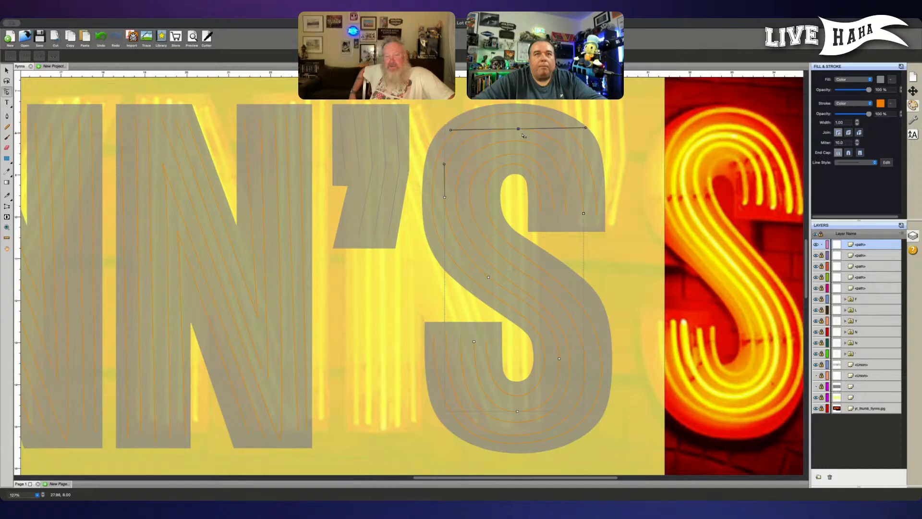
{"action": "key", "text": "Right"}
{"action": "key", "text": "Up"}
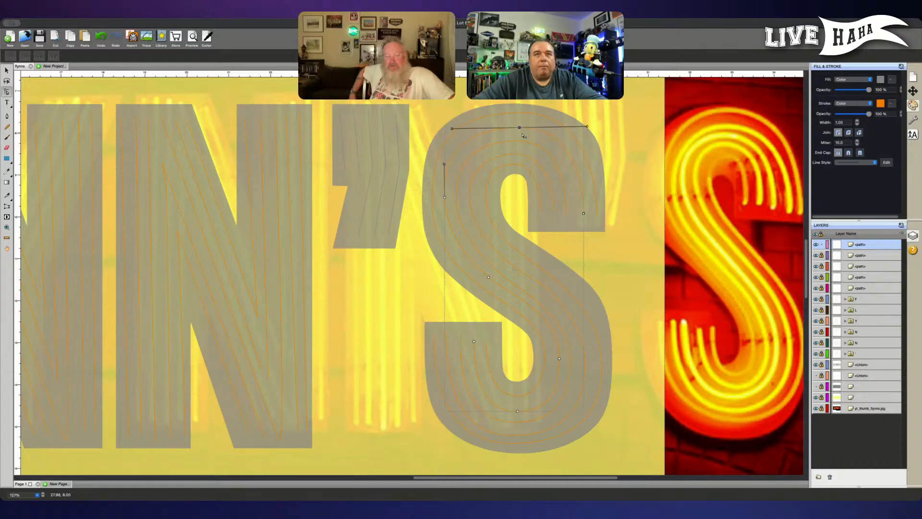
{"action": "key", "text": "Down"}
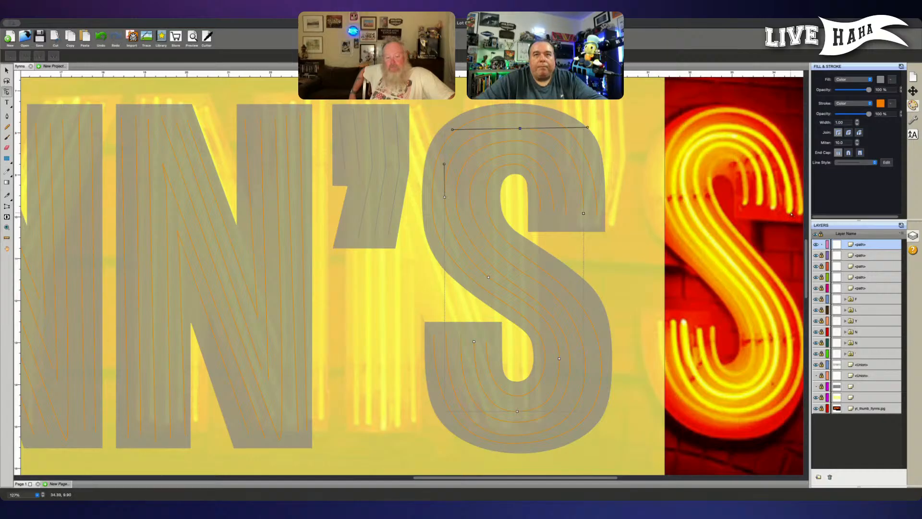
Step: Unlock the lower-listed S paths, move the third one to the top of the layer list and lock the paths directly below it
{"action": "left_click", "coordinate": [860, 256]}
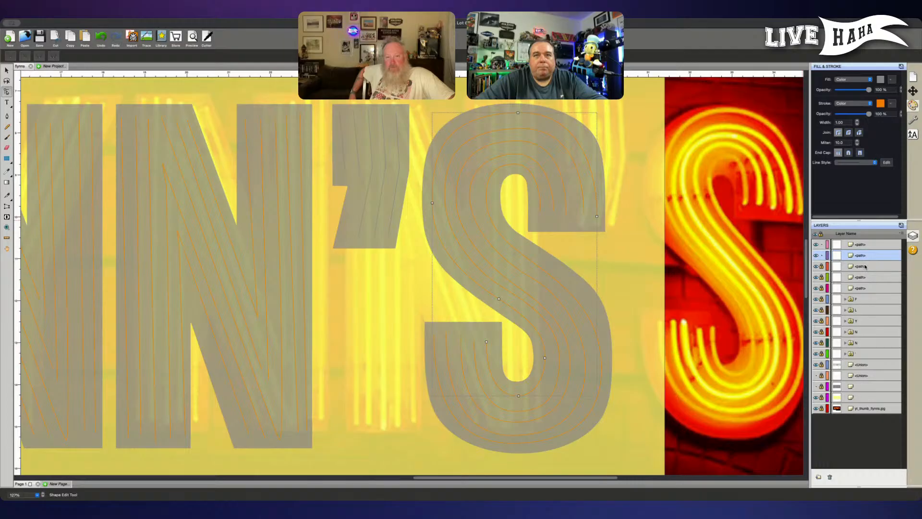
{"action": "left_click_drag", "start_coordinate": [822, 266], "coordinate": [821, 291]}
{"action": "left_click", "coordinate": [867, 268]}
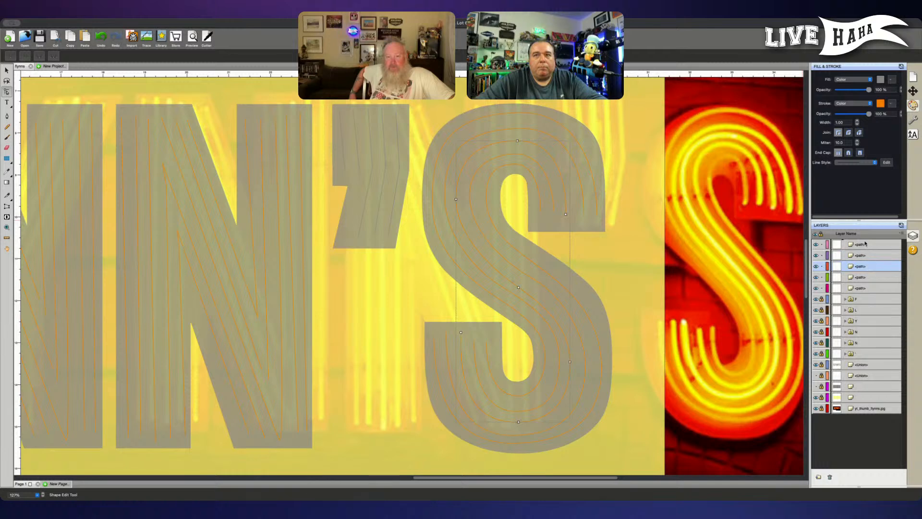
{"action": "left_click_drag", "start_coordinate": [866, 244], "coordinate": [822, 267]}
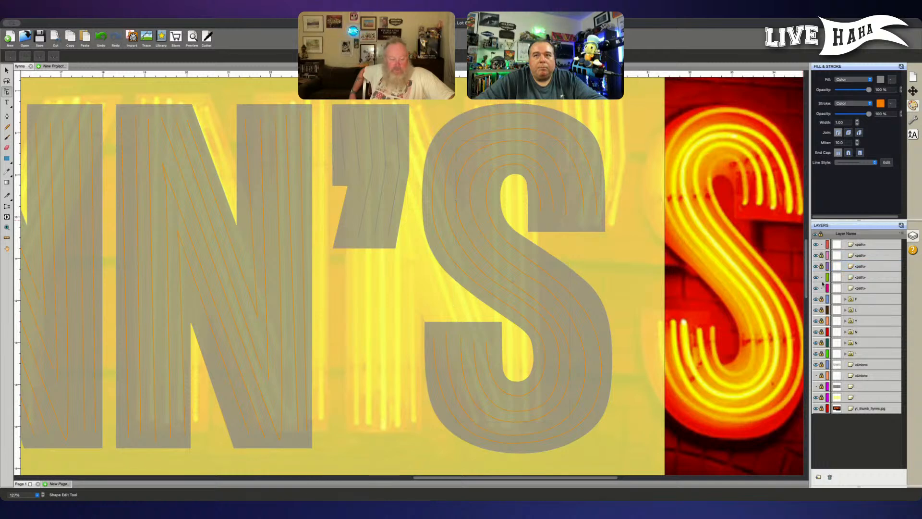
Step: Nudge the topmost point of the now first listed S path slightly right and up
{"action": "left_click", "coordinate": [563, 212]}
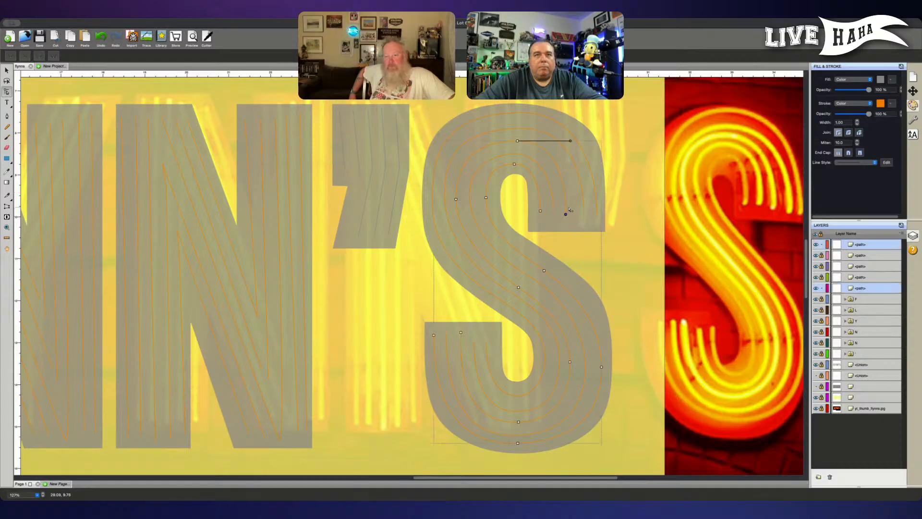
{"action": "left_click", "coordinate": [519, 139]}
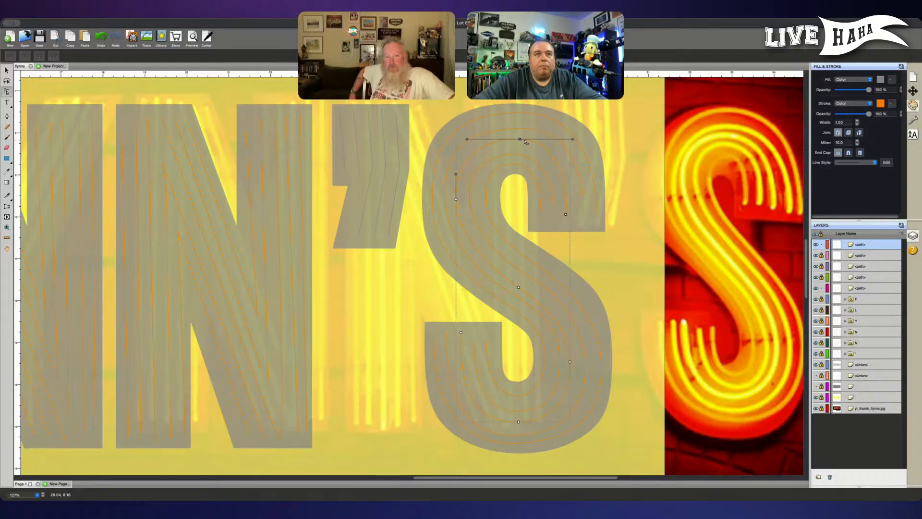
{"action": "key", "text": "Up"}
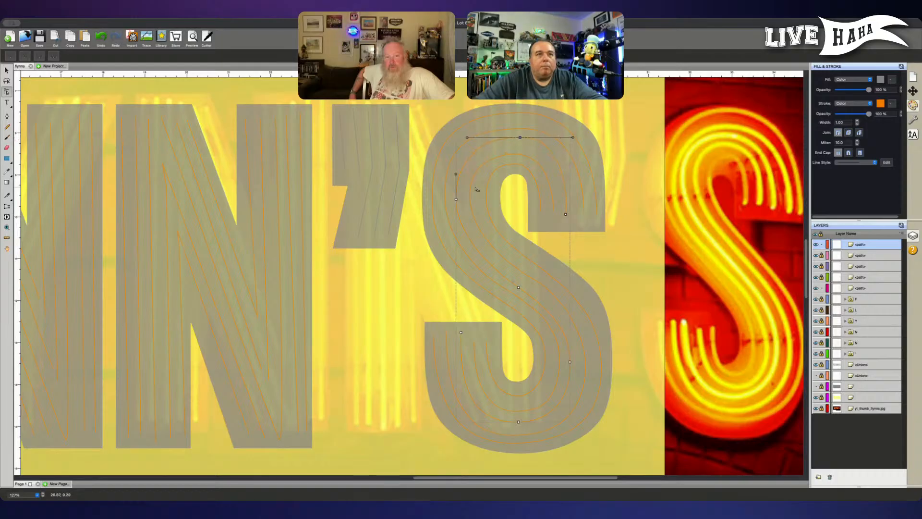
Step: Lengthen both vertical handles of the path's leftmost upper-bowl point and nudge its rightmost lower-bowl point slightly right
{"action": "left_click", "coordinate": [456, 198], "text": "shift"}
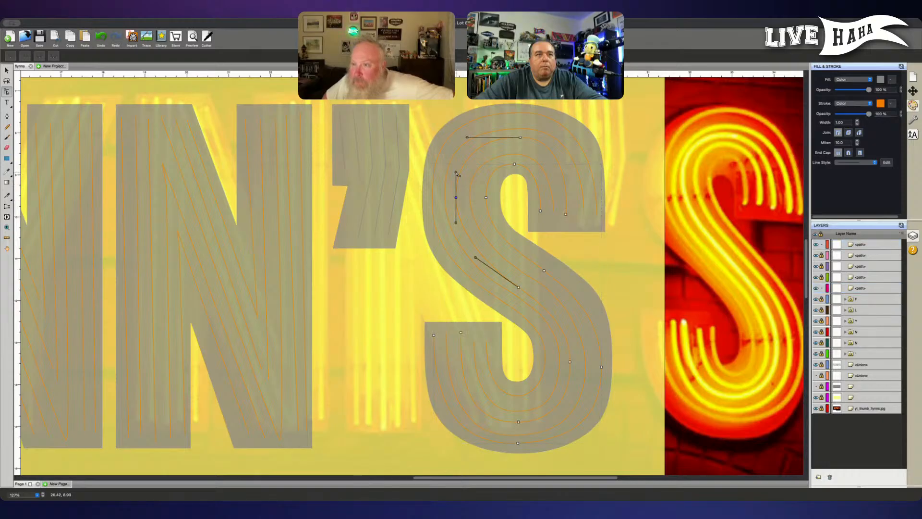
{"action": "left_click_drag", "start_coordinate": [453, 184], "coordinate": [453, 200]}
{"action": "left_click", "coordinate": [455, 197]}
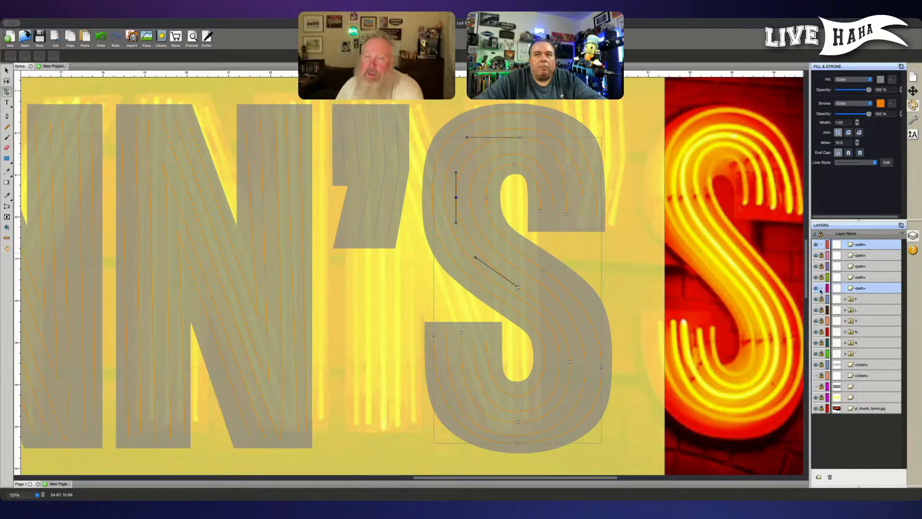
{"action": "left_click_drag", "start_coordinate": [452, 205], "coordinate": [458, 165]}
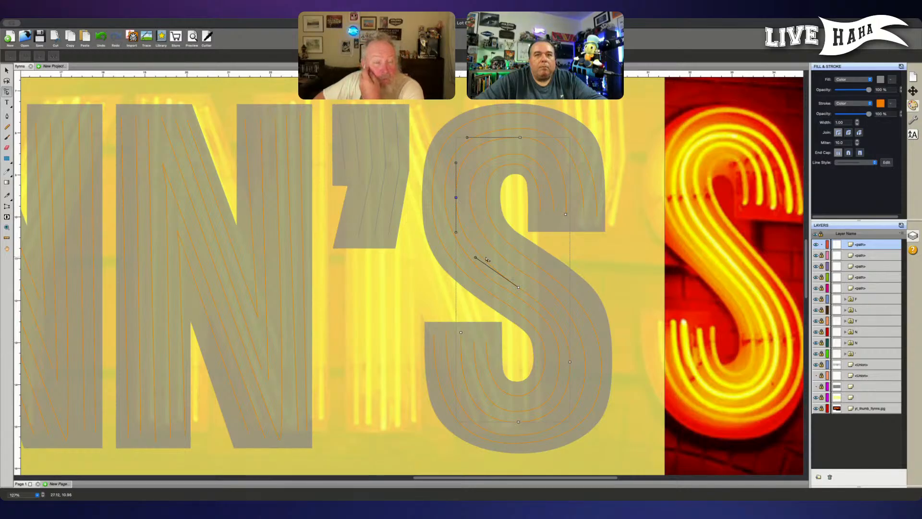
{"action": "left_click", "coordinate": [570, 361]}
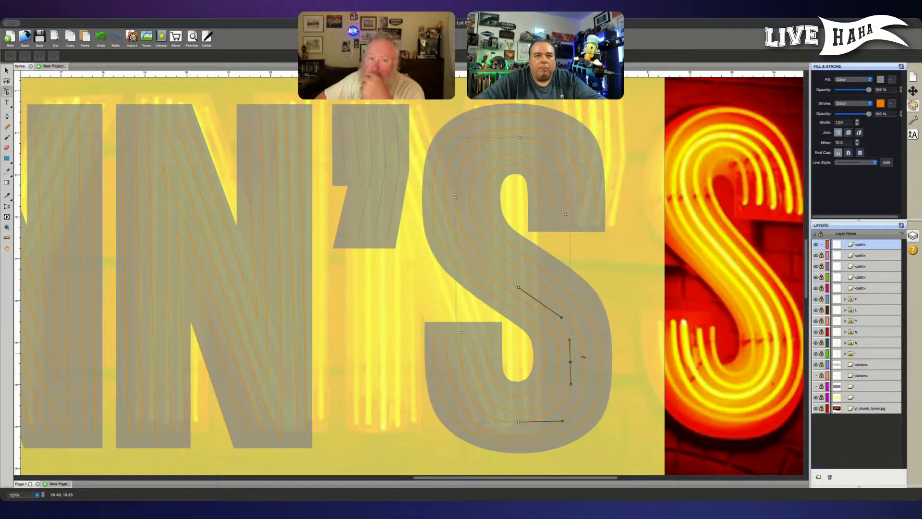
{"action": "left_click_drag", "start_coordinate": [583, 356], "coordinate": [584, 356]}
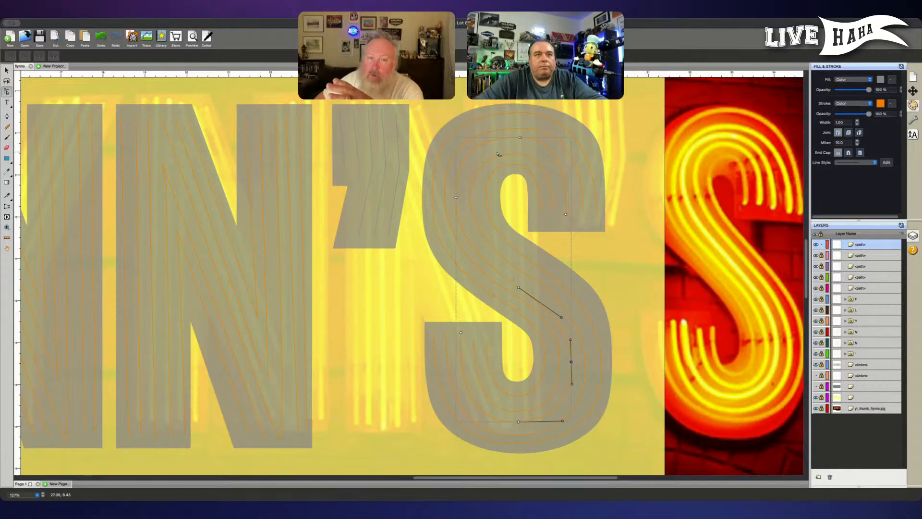
Step: Unlock the second to fourth listed S paths and select the fourth one, which traces the second innermost upper tube
{"action": "left_click", "coordinate": [821, 255]}
{"action": "left_click", "coordinate": [821, 266]}
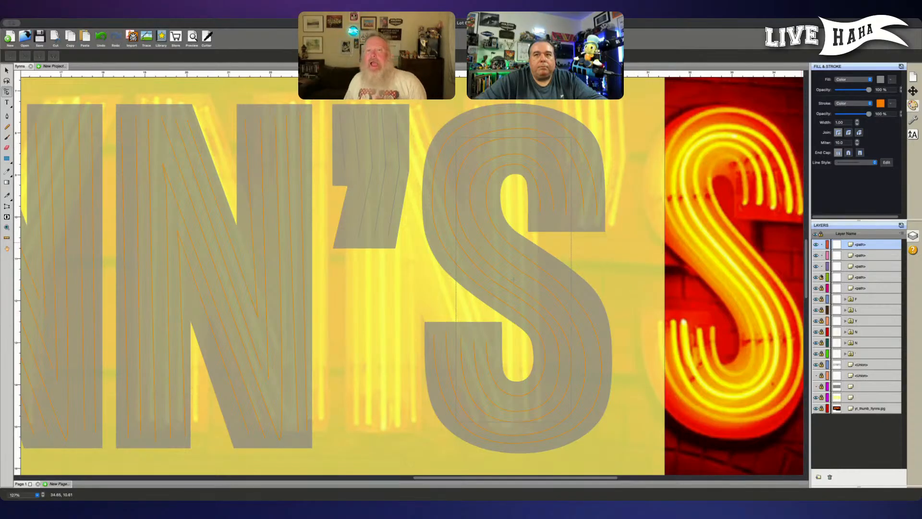
{"action": "left_click", "coordinate": [821, 277]}
{"action": "left_click", "coordinate": [867, 255]}
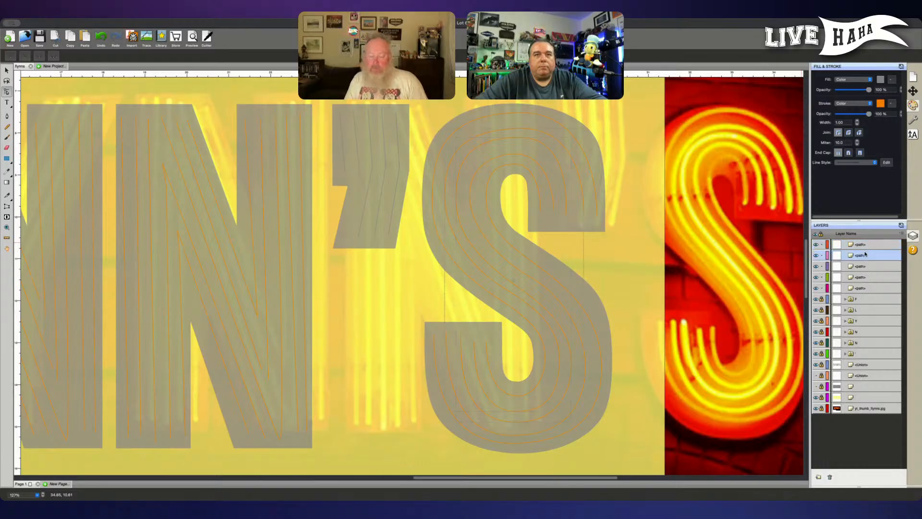
{"action": "left_click", "coordinate": [867, 267]}
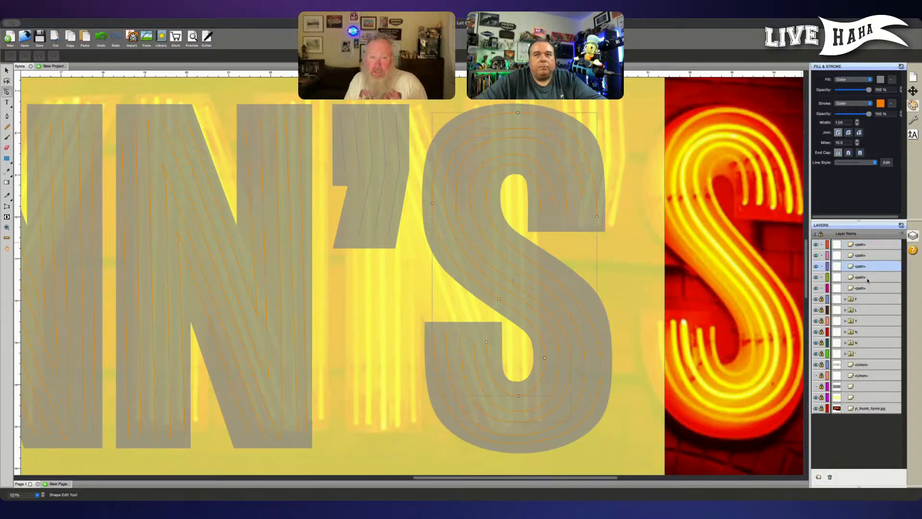
{"action": "left_click", "coordinate": [867, 278]}
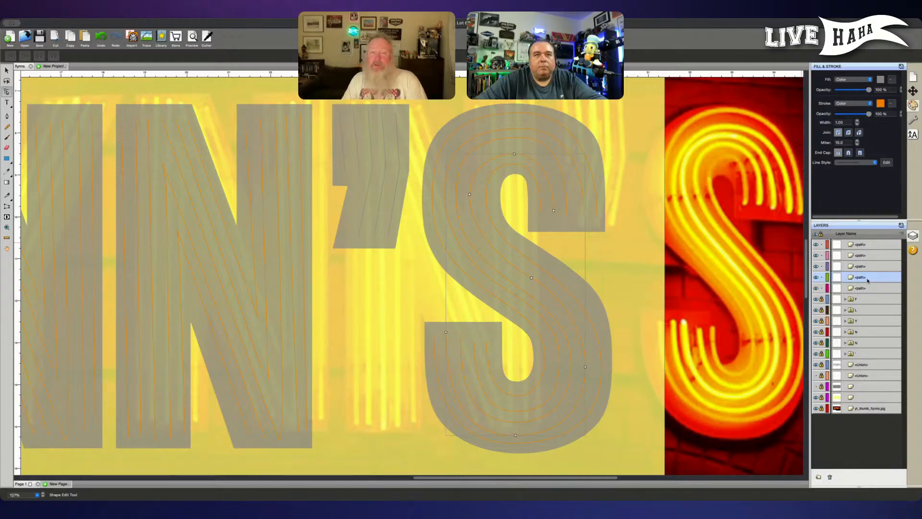
Step: Move the selected S path to the top of the layer list and lock the three paths directly below it
{"action": "left_click_drag", "start_coordinate": [867, 281], "coordinate": [862, 243]}
{"action": "left_click", "coordinate": [821, 256]}
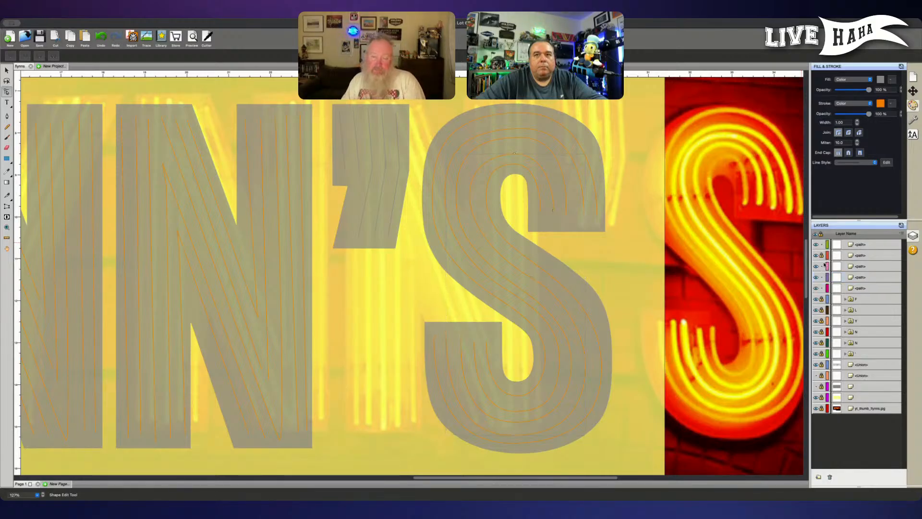
{"action": "left_click", "coordinate": [821, 266]}
{"action": "left_click", "coordinate": [821, 278]}
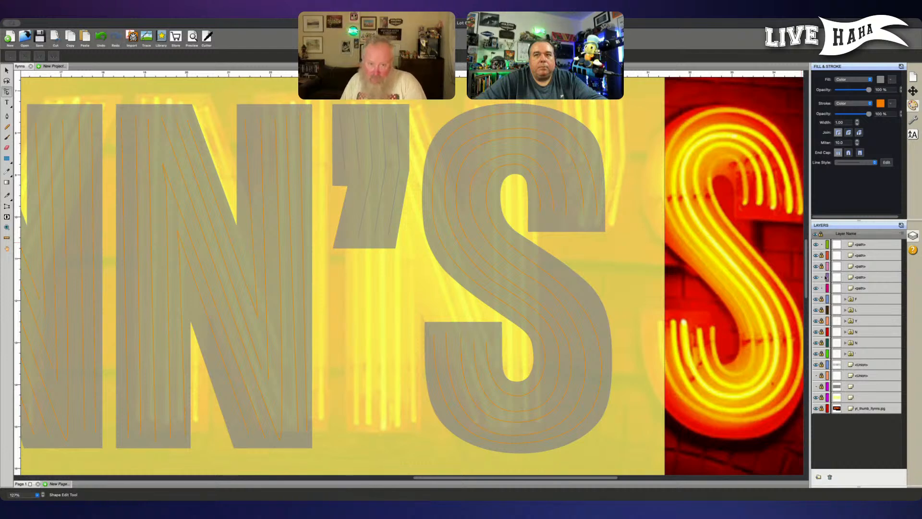
Step: Nudge this path's topmost point up in small increments to even its spacing with the neighbouring tubes
{"action": "left_click", "coordinate": [497, 150]}
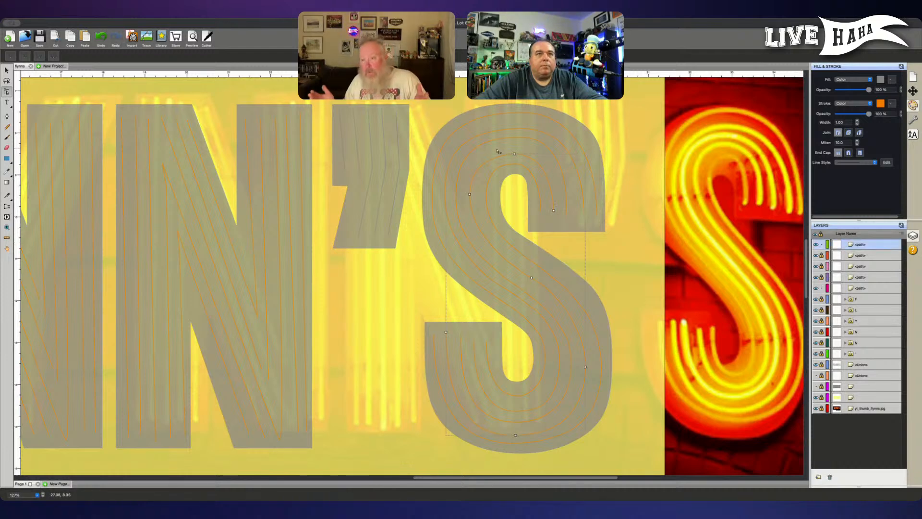
{"action": "left_click", "coordinate": [514, 154]}
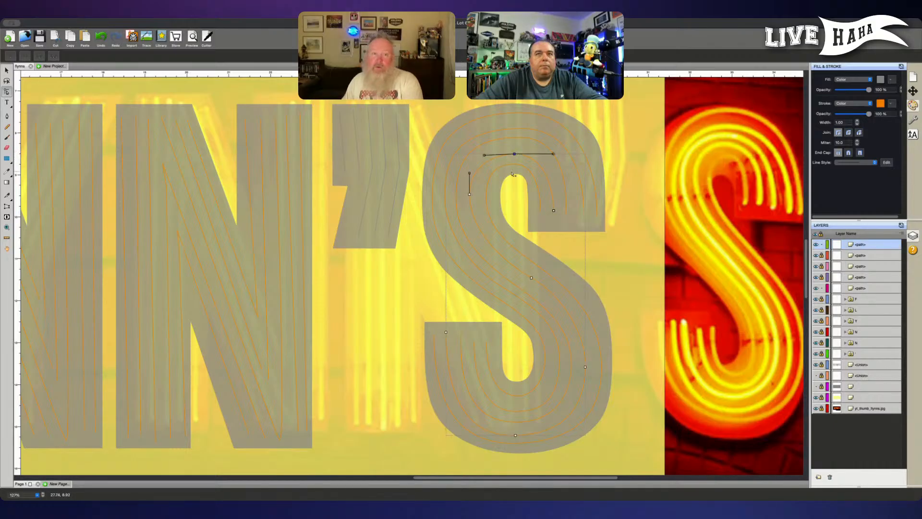
{"action": "key", "text": "Up"}
{"action": "key", "text": "Up"}
{"action": "key", "text": "Up"}
{"action": "key", "text": "Up"}
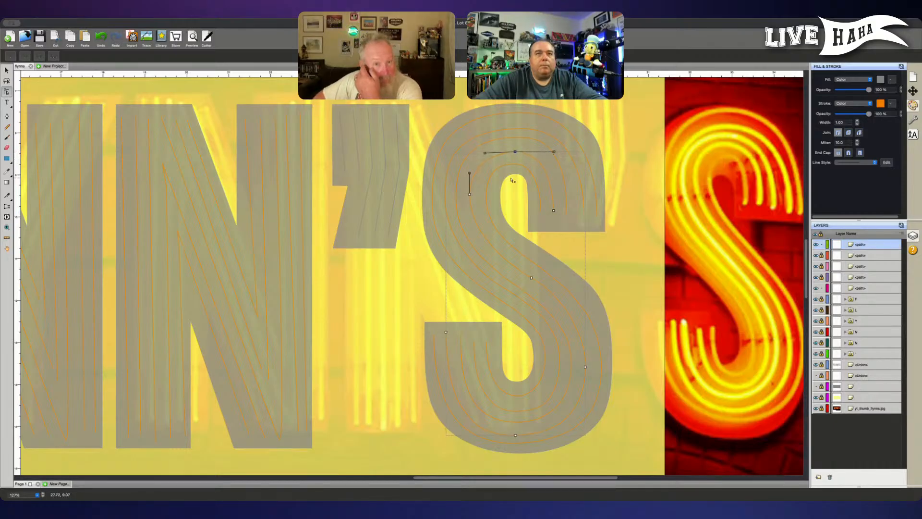
{"action": "key", "text": "Up"}
{"action": "key", "text": "Up"}
{"action": "key", "text": "Up"}
{"action": "key", "text": "Up"}
{"action": "key", "text": "Up"}
{"action": "key", "text": "Up"}
{"action": "key", "text": "Up"}
{"action": "key", "text": "Up"}
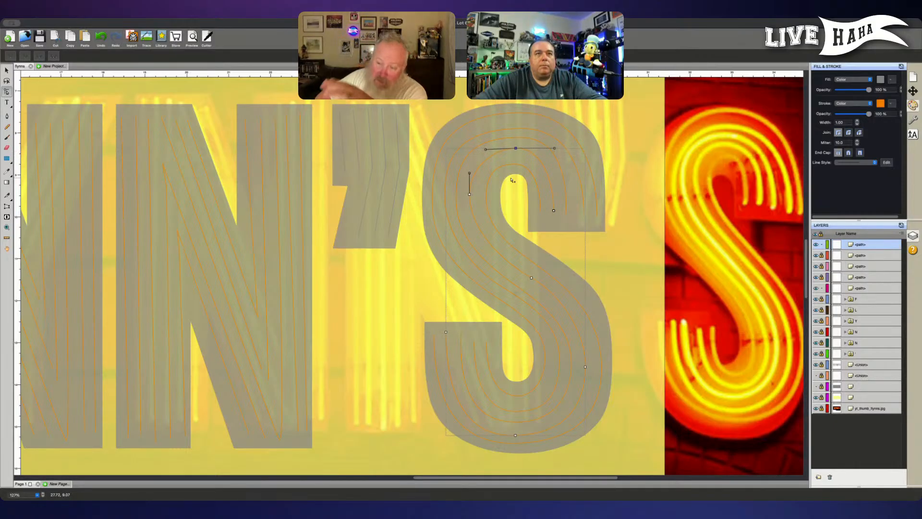
{"action": "key", "text": "Up"}
{"action": "key", "text": "Up"}
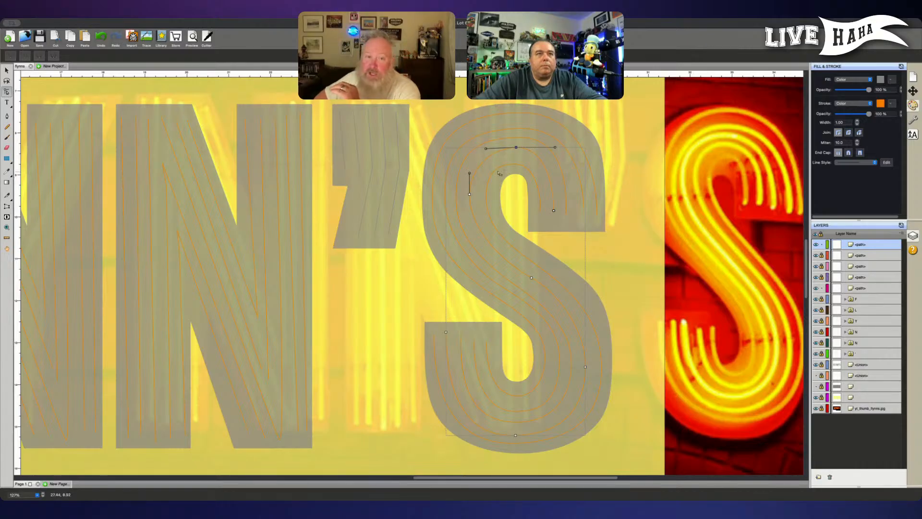
Step: Lengthen the upper handle of the path's leftmost upper-bowl point and nudge its mid-diagonal point slightly left
{"action": "left_click", "coordinate": [481, 148]}
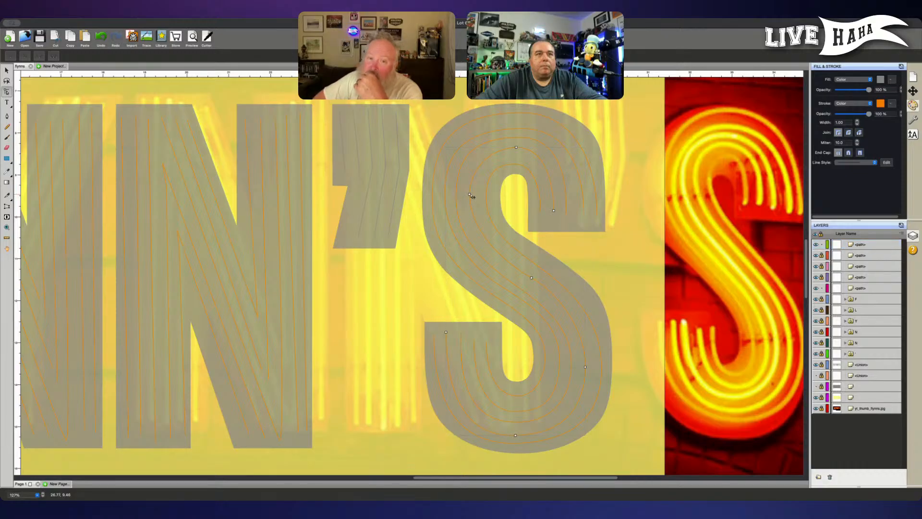
{"action": "left_click", "coordinate": [470, 195]}
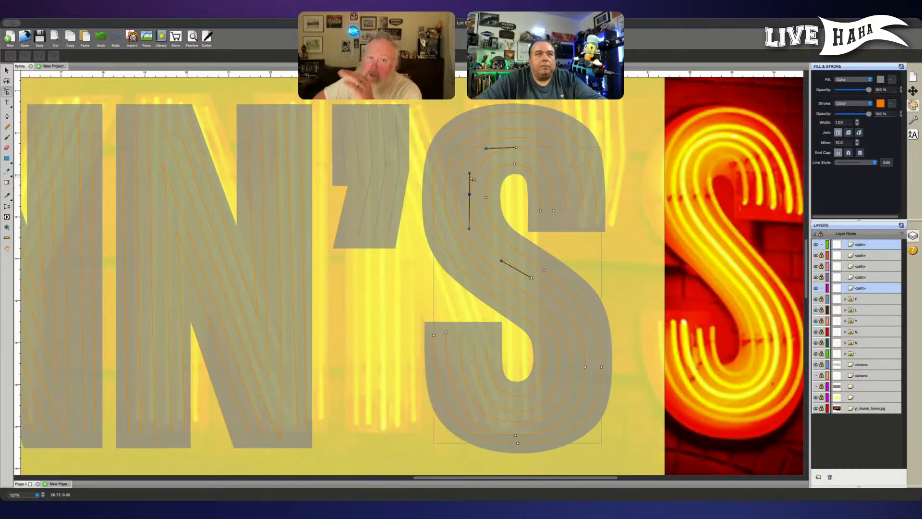
{"action": "left_click_drag", "start_coordinate": [470, 173], "coordinate": [469, 164]}
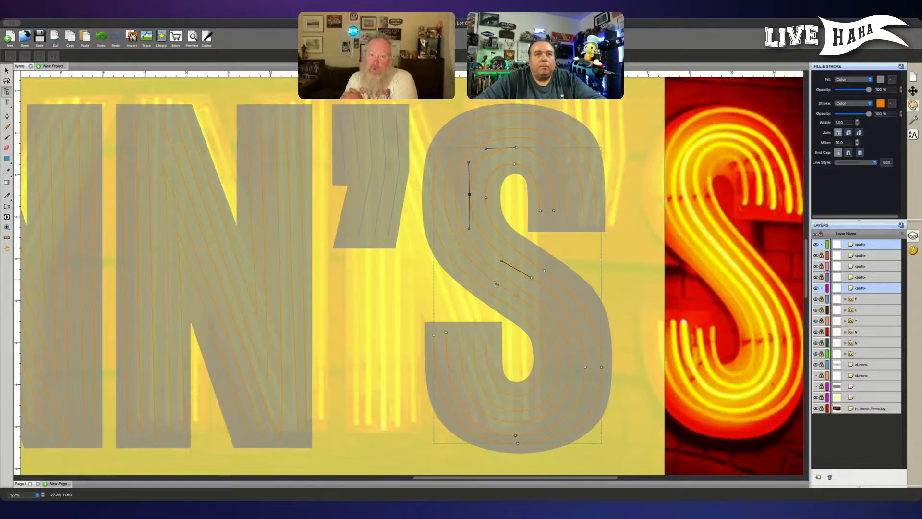
{"action": "left_click", "coordinate": [531, 277]}
{"action": "left_click_drag", "start_coordinate": [539, 278], "coordinate": [537, 278]}
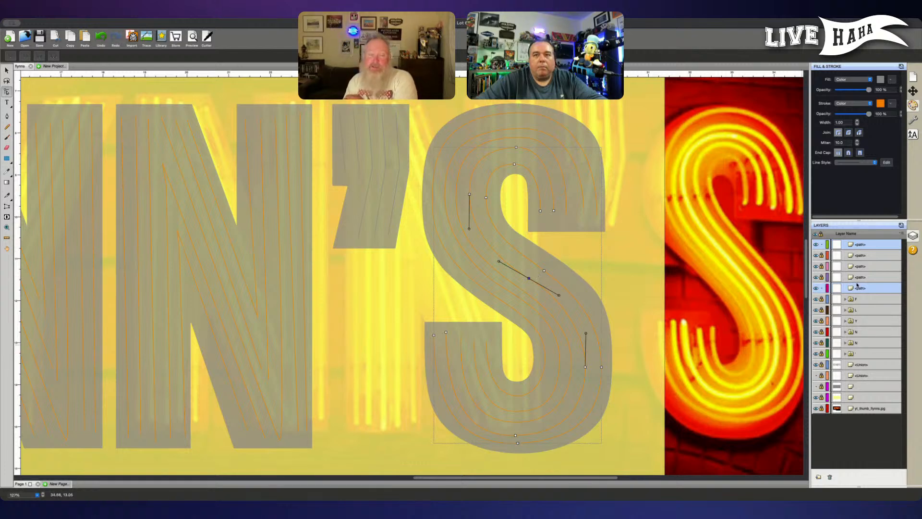
Step: Unlock the three middle S paths in the layer list and select the fifth one, which traces the innermost upper tube
{"action": "left_click", "coordinate": [822, 277]}
{"action": "left_click", "coordinate": [822, 267]}
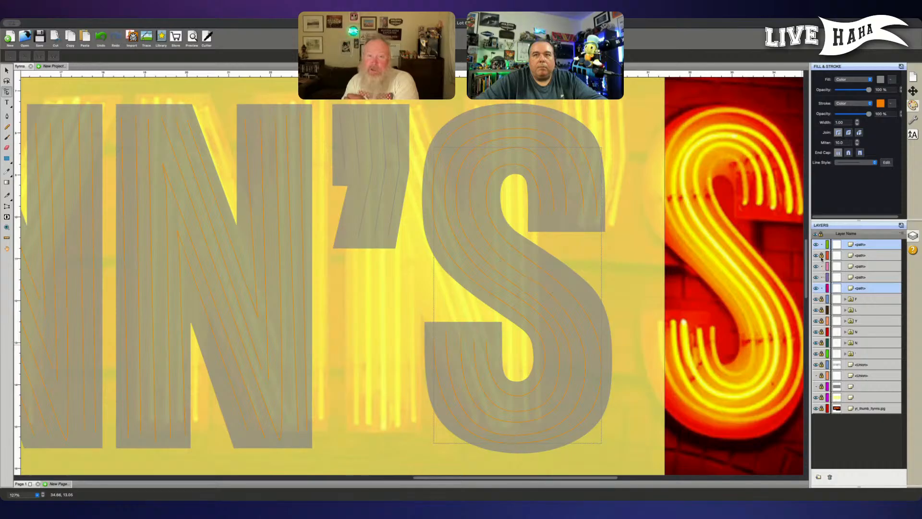
{"action": "left_click", "coordinate": [872, 256]}
{"action": "key", "text": "a"}
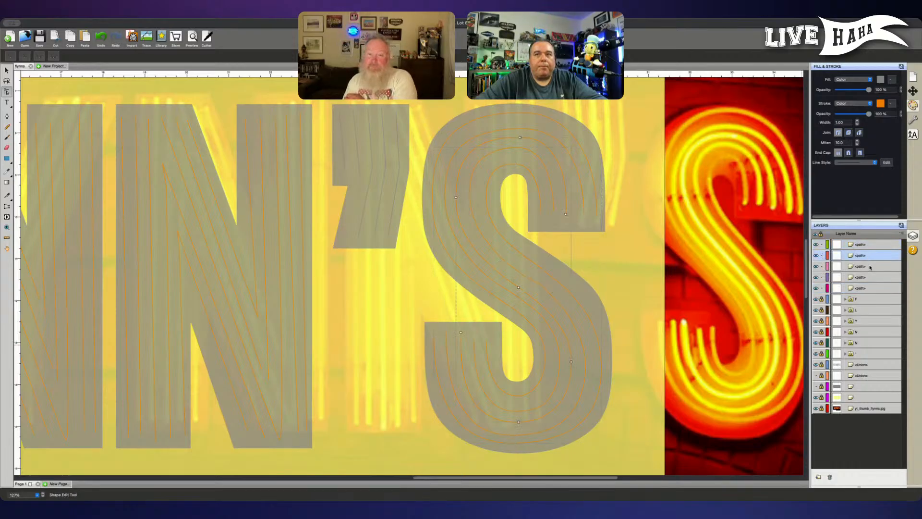
{"action": "left_click", "coordinate": [870, 267]}
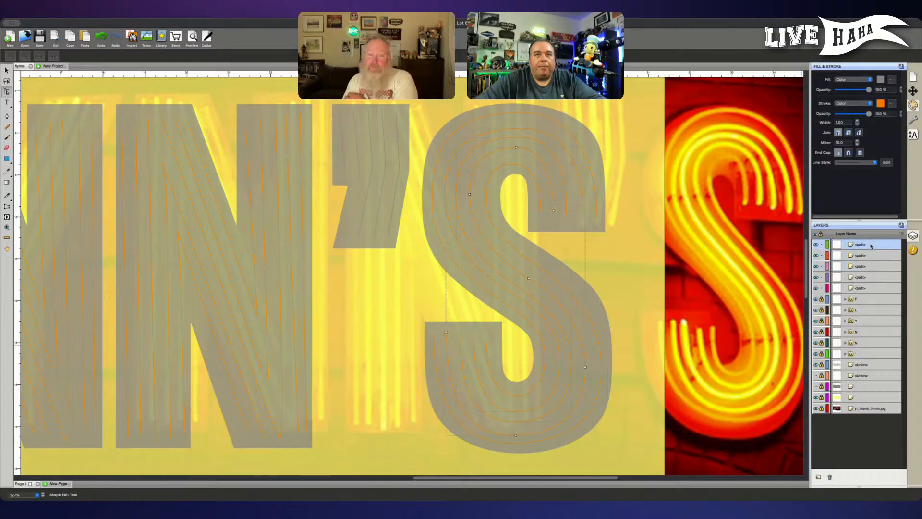
{"action": "left_click", "coordinate": [865, 287]}
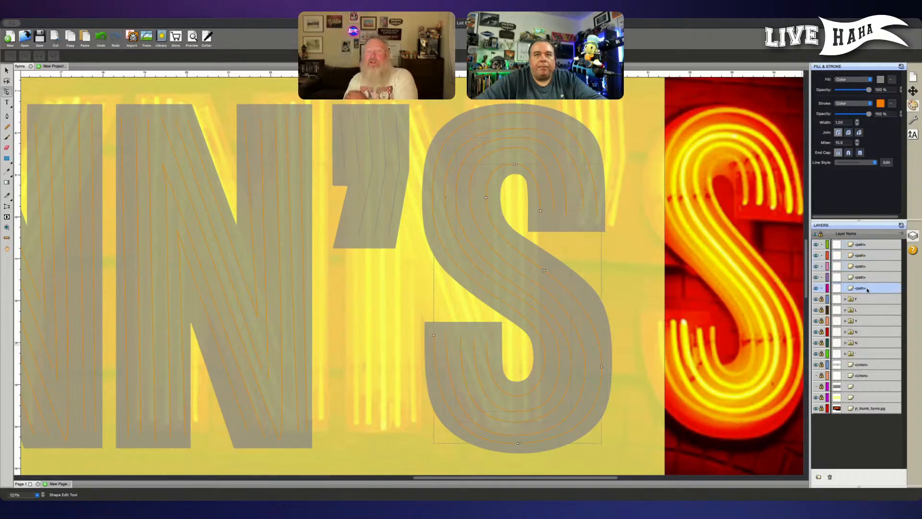
Step: Move the innermost upper S path to the top of the layer list and lock the four S paths below it
{"action": "left_click_drag", "start_coordinate": [867, 290], "coordinate": [867, 242]}
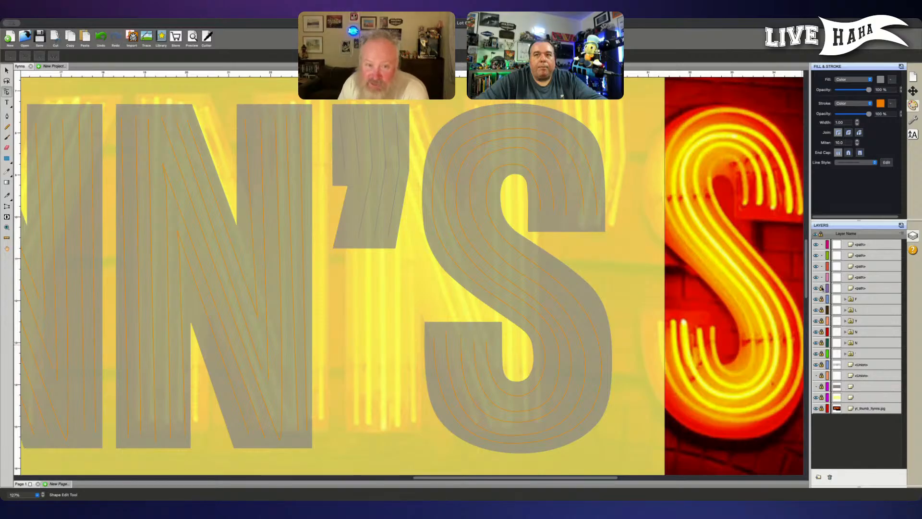
{"action": "left_click", "coordinate": [821, 266]}
{"action": "left_click", "coordinate": [821, 255]}
{"action": "left_click", "coordinate": [566, 210]}
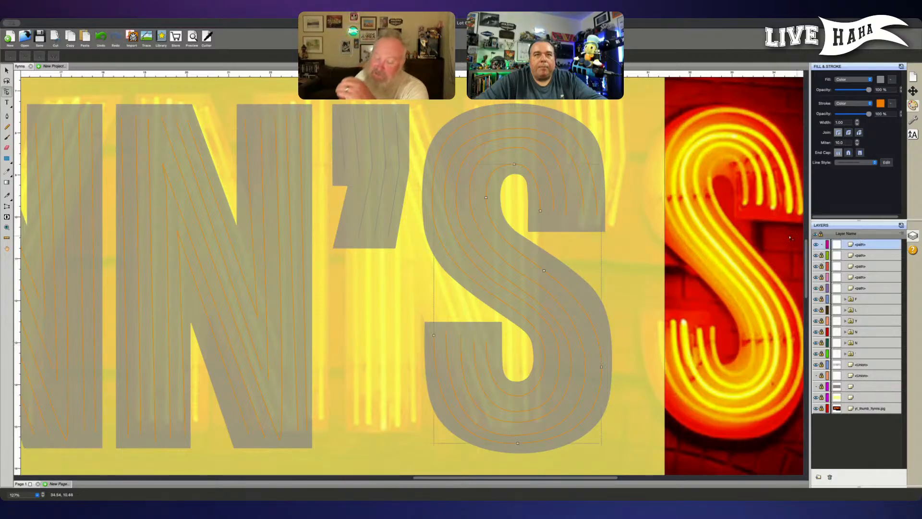
Step: Nudge this path's topmost point up and slightly right to even the gap to the neighbouring tube
{"action": "left_click", "coordinate": [514, 164]}
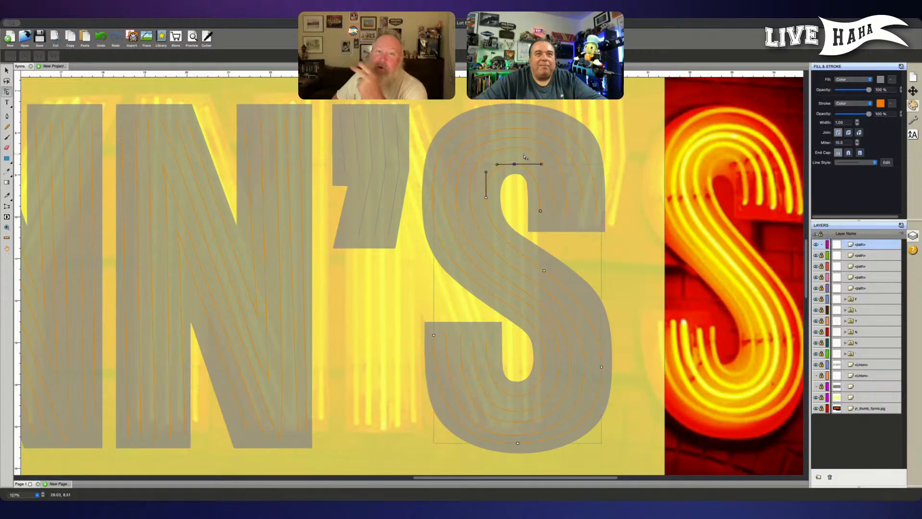
{"action": "left_click", "coordinate": [494, 166]}
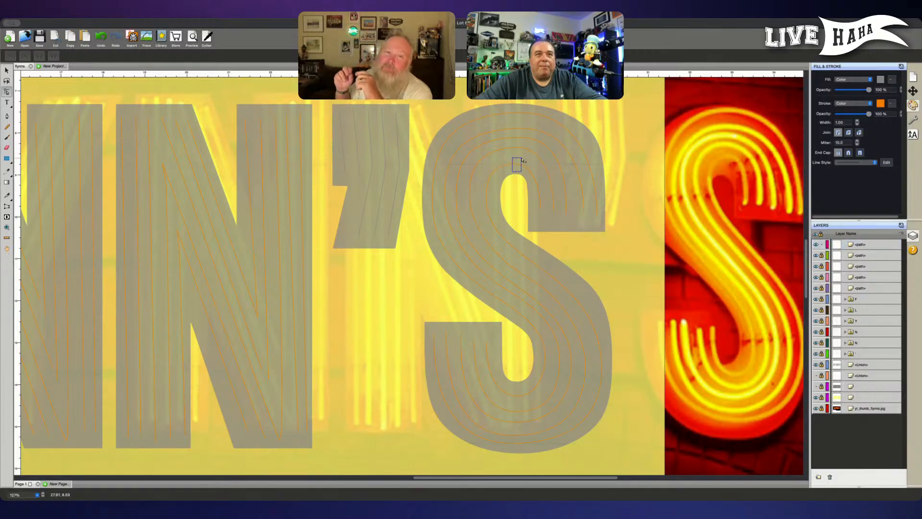
{"action": "left_click", "coordinate": [515, 164]}
{"action": "key", "text": "Up"}
{"action": "key", "text": "Up"}
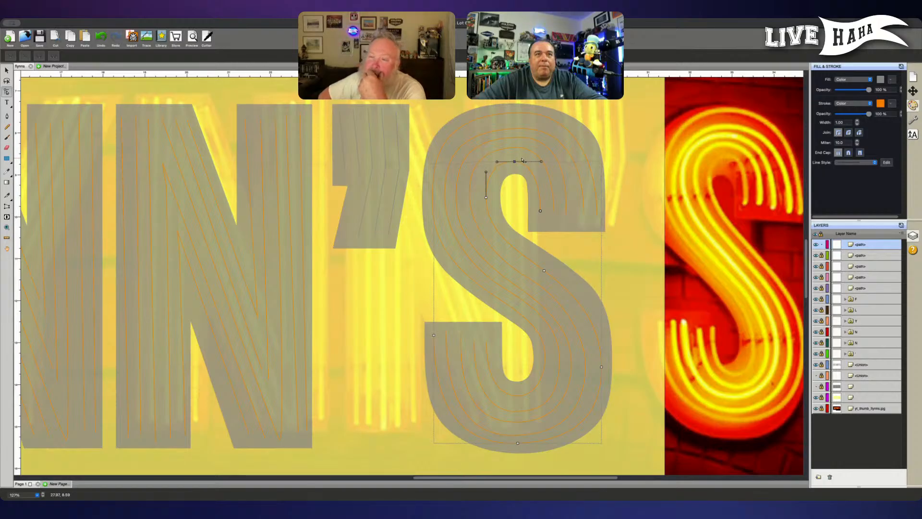
{"action": "key", "text": "Up"}
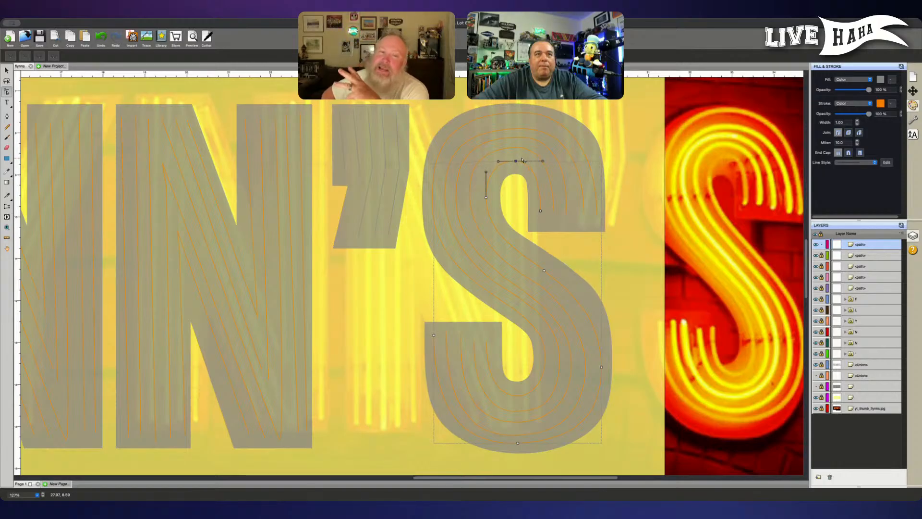
Step: Nudge the path's leftmost upper-bowl point slightly left and its mid-diagonal point slightly right
{"action": "left_click", "coordinate": [486, 196]}
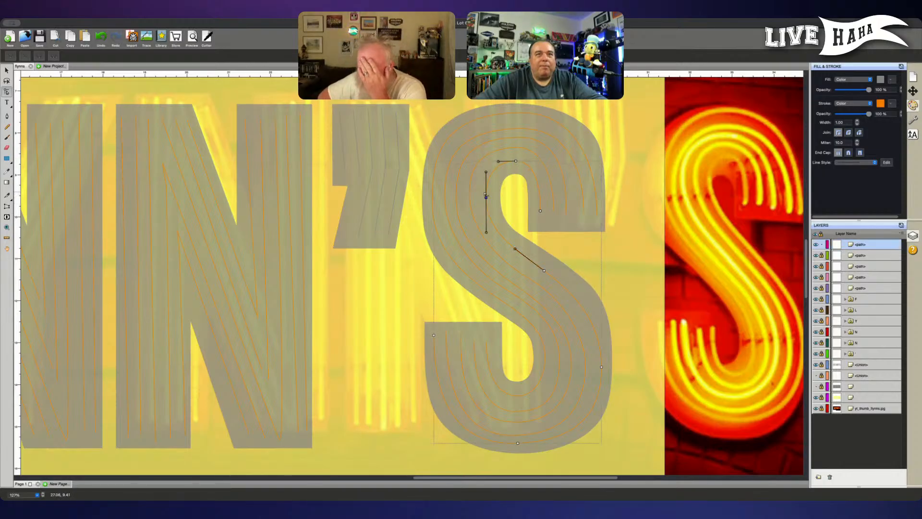
{"action": "key", "text": "Left"}
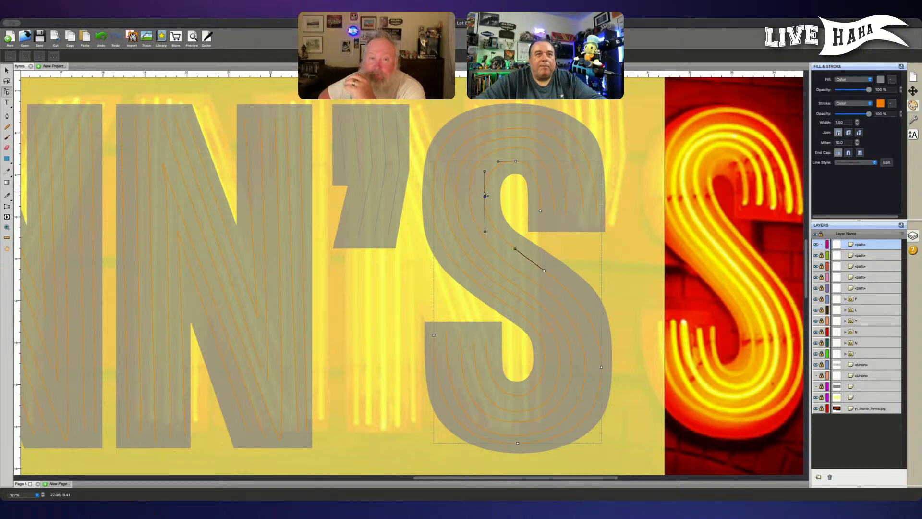
{"action": "left_click", "coordinate": [545, 270]}
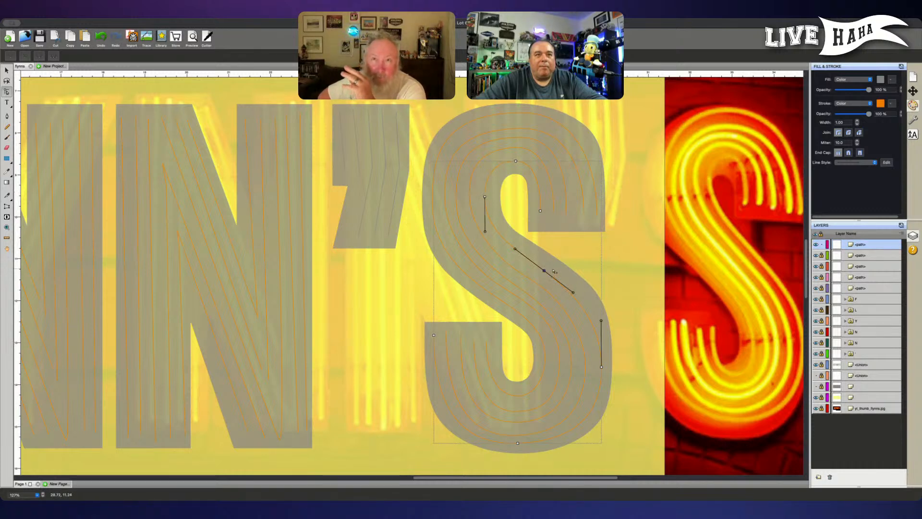
{"action": "key", "text": "Right"}
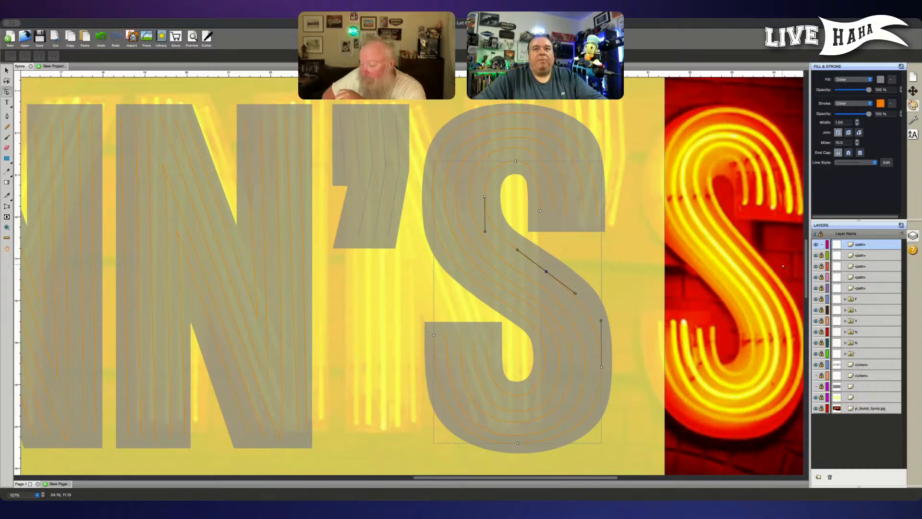
Step: Unlock the four lower S paths and level the handles of the outermost upper path's topmost point
{"action": "left_click", "coordinate": [821, 255]}
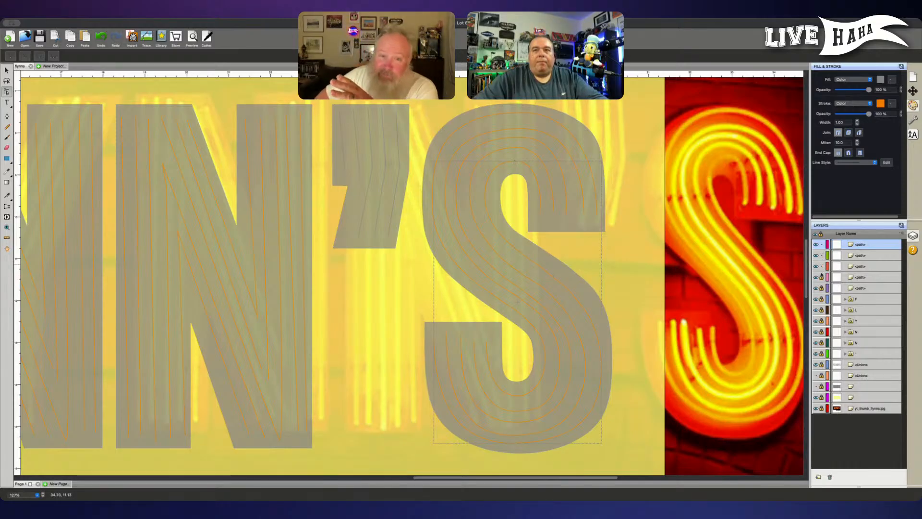
{"action": "left_click", "coordinate": [821, 277]}
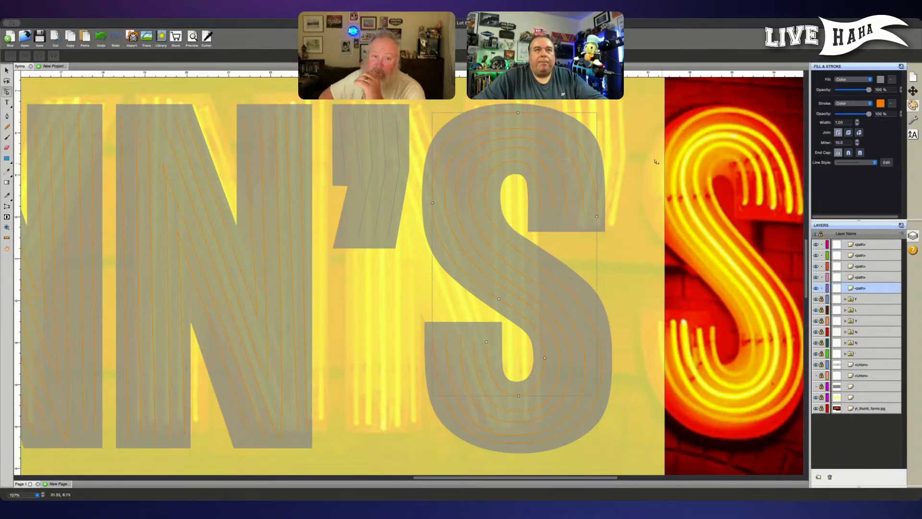
{"action": "left_click_drag", "start_coordinate": [502, 100], "coordinate": [528, 122]}
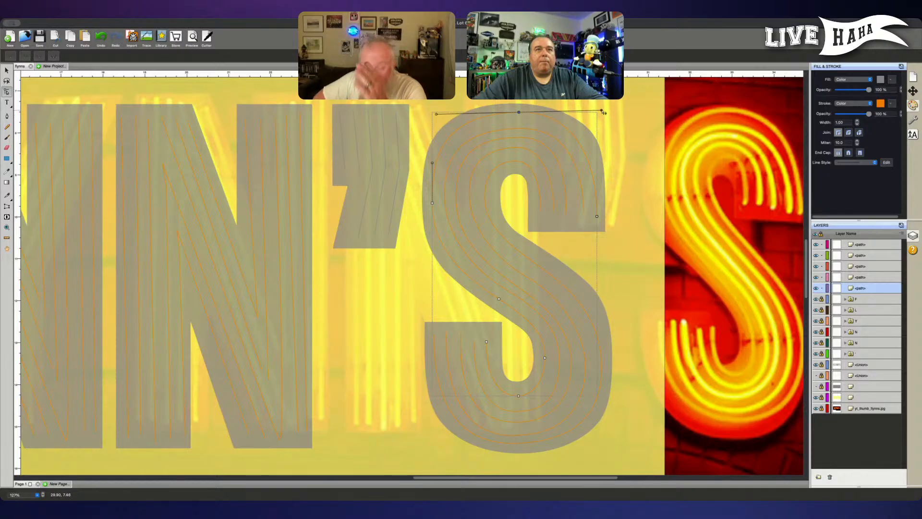
{"action": "left_click_drag", "start_coordinate": [602, 110], "coordinate": [600, 112]}
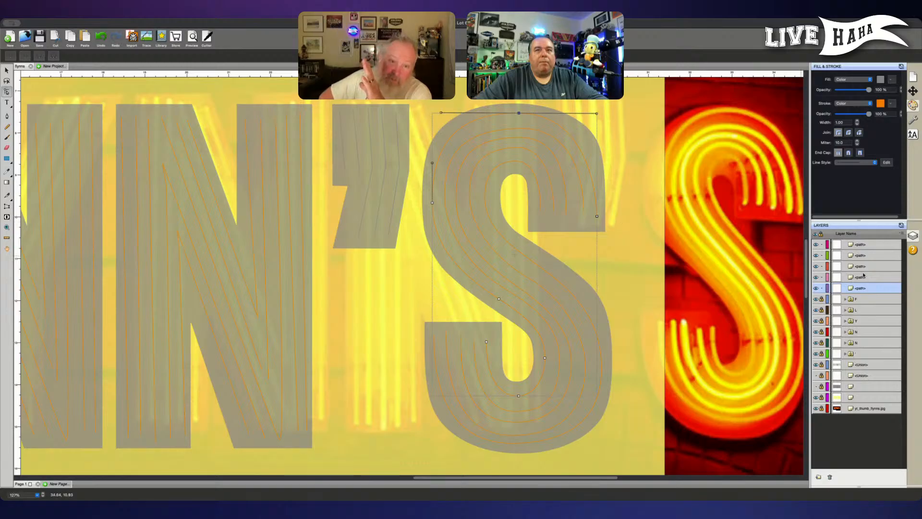
Step: Reselect the S path tracing the innermost upper tube and lock the four other S paths
{"action": "left_click", "coordinate": [872, 248]}
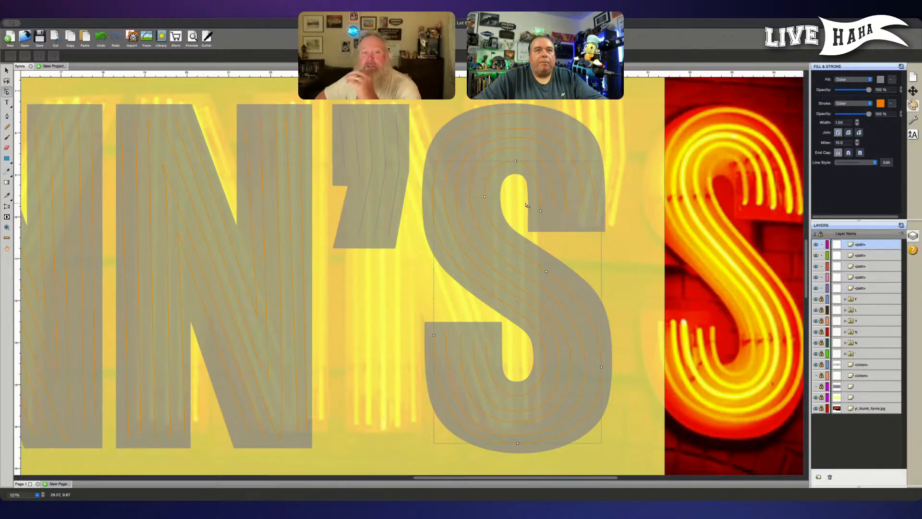
{"action": "left_click_drag", "start_coordinate": [510, 155], "coordinate": [519, 166]}
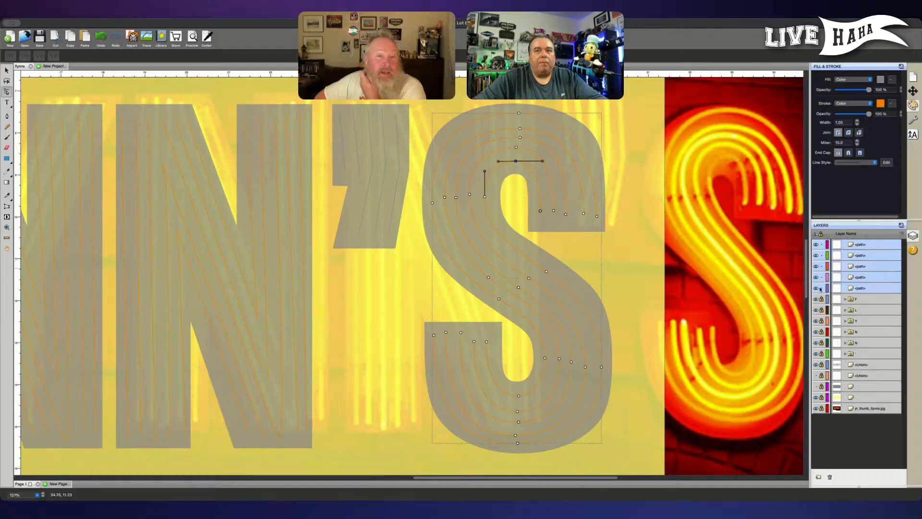
{"action": "left_click", "coordinate": [864, 291]}
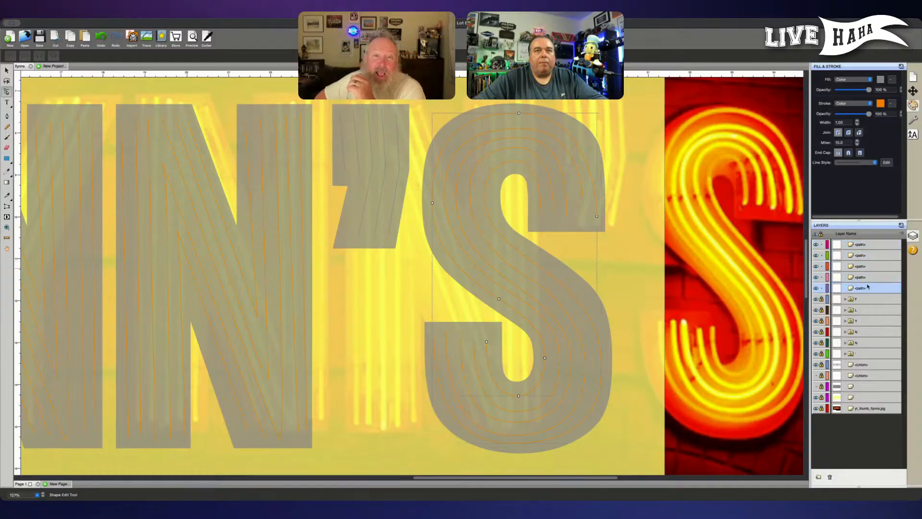
{"action": "left_click", "coordinate": [852, 245]}
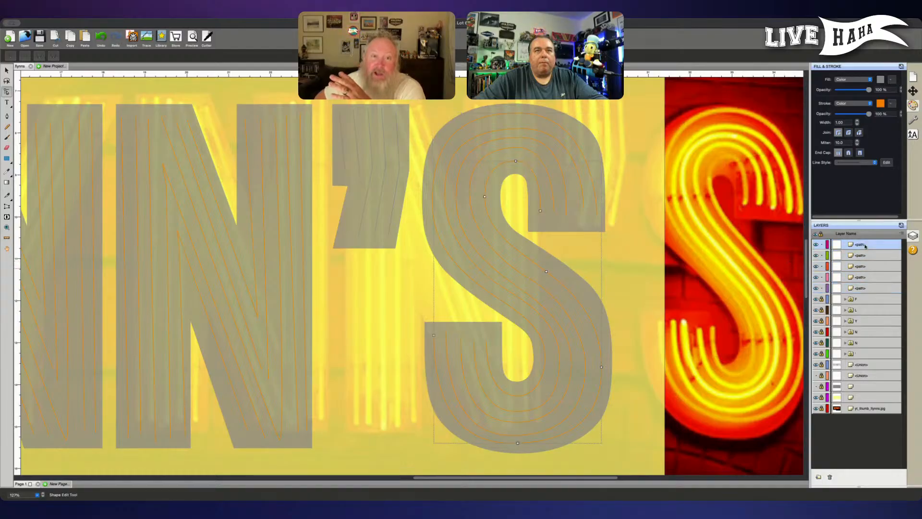
{"action": "left_click", "coordinate": [821, 288]}
{"action": "left_click", "coordinate": [822, 277]}
{"action": "left_click", "coordinate": [821, 267]}
{"action": "left_click", "coordinate": [821, 255]}
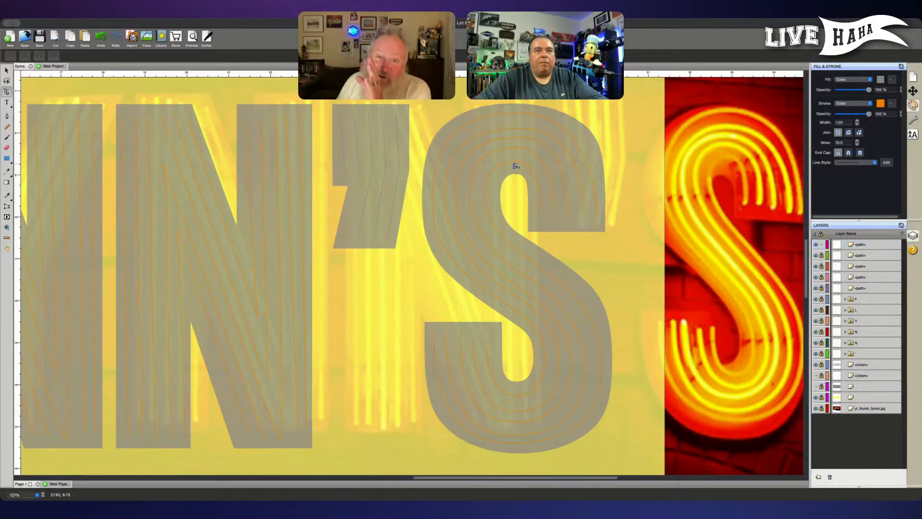
Step: Nudge the innermost upper path's topmost point slightly right and lengthen the upper handle of its leftmost upper-bowl point
{"action": "left_click", "coordinate": [515, 162]}
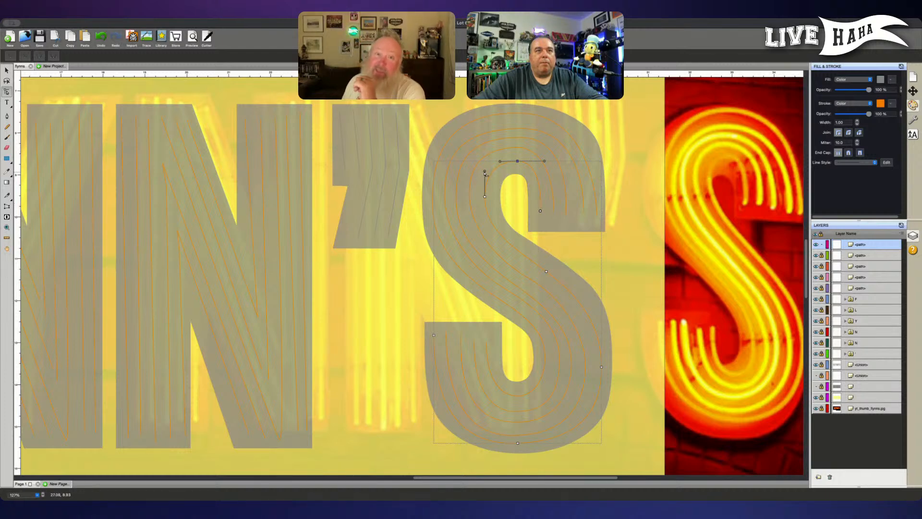
{"action": "left_click_drag", "start_coordinate": [486, 174], "coordinate": [486, 167]}
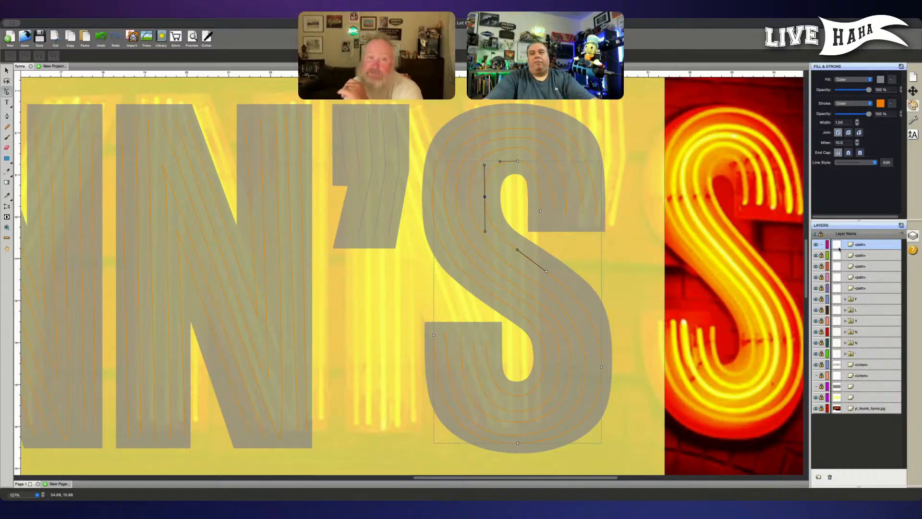
Step: Unlock the four lower S paths and group all five S paths together
{"action": "left_click", "coordinate": [821, 255]}
{"action": "left_click", "coordinate": [821, 266]}
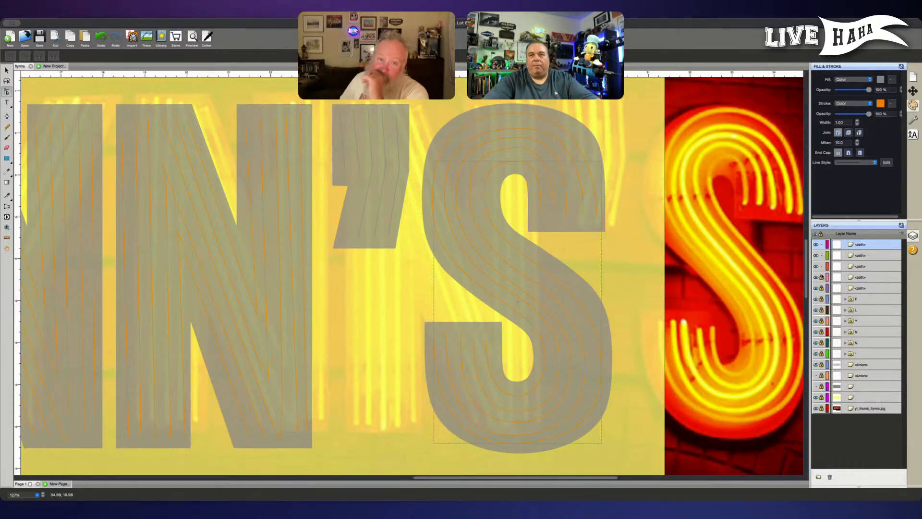
{"action": "left_click_drag", "start_coordinate": [866, 288], "coordinate": [873, 244]}
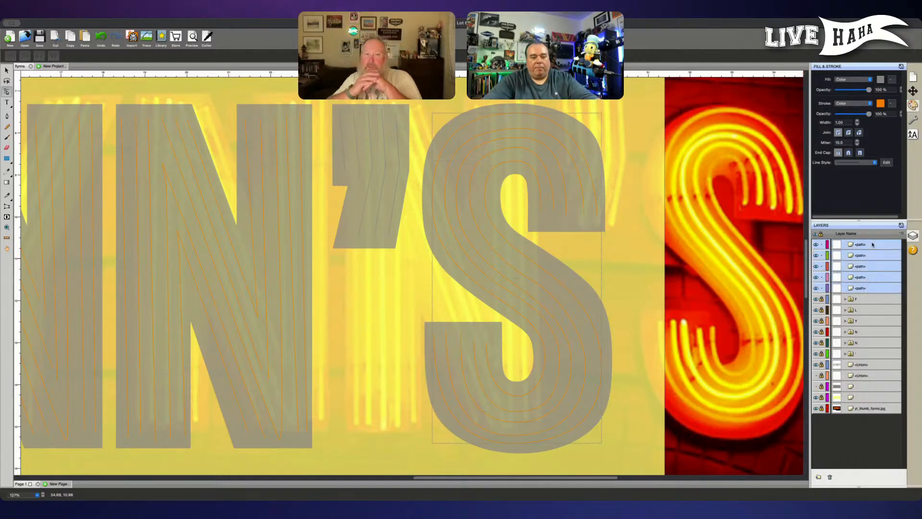
{"action": "key", "text": "super+g"}
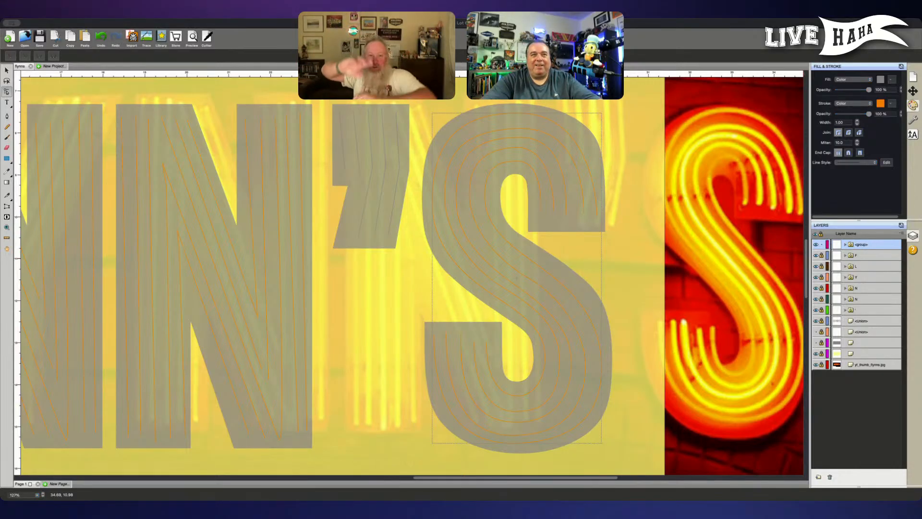
Step: Rename the new group S and place it, locked, directly below the apostrophe group in the layer list
{"action": "type", "text": "S"}
{"action": "key", "text": "Return"}
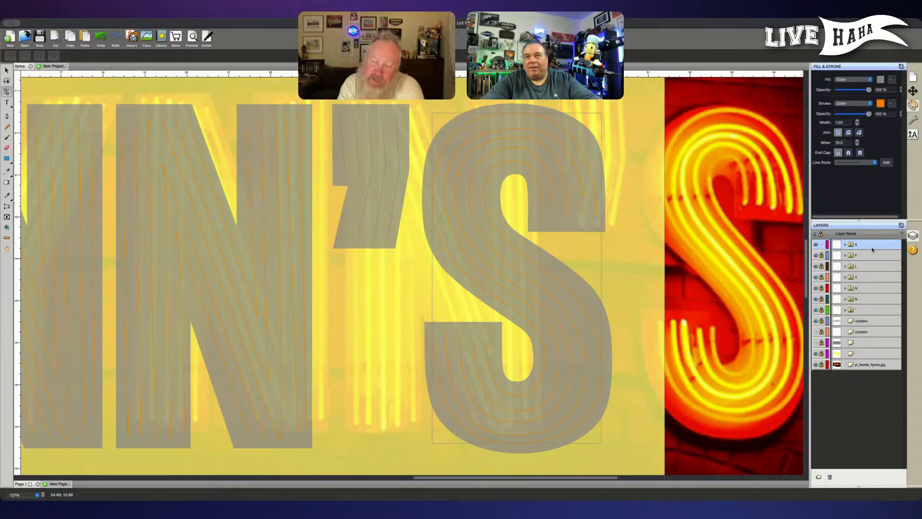
{"action": "left_click_drag", "start_coordinate": [881, 244], "coordinate": [838, 318]}
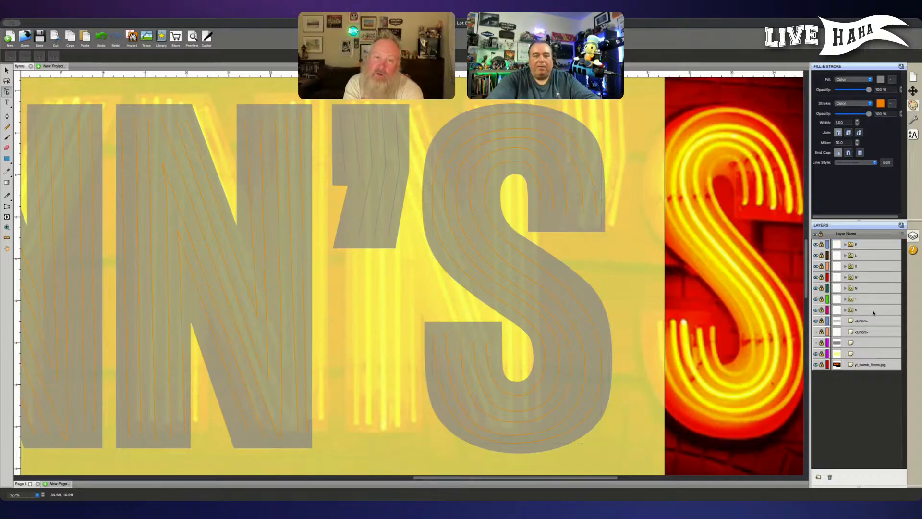
Step: Hide the reference photo layer behind the FLYNN'S lettering
{"action": "key", "text": "super+minus"}
{"action": "key", "text": "super+minus"}
{"action": "key", "text": "super+minus"}
{"action": "key", "text": "super+minus"}
{"action": "key", "text": "super+minus"}
{"action": "key", "text": "super+minus"}
{"action": "key", "text": "super+minus"}
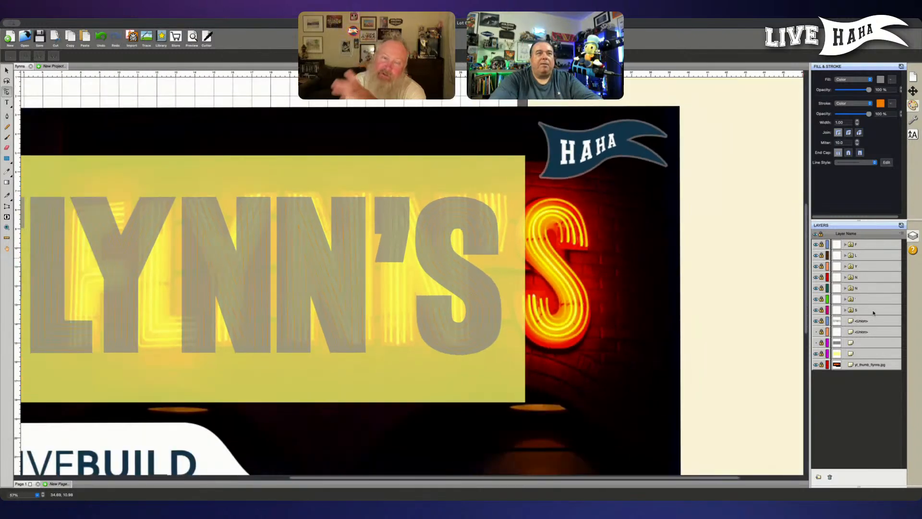
{"action": "left_click_drag", "start_coordinate": [473, 383], "coordinate": [598, 359]}
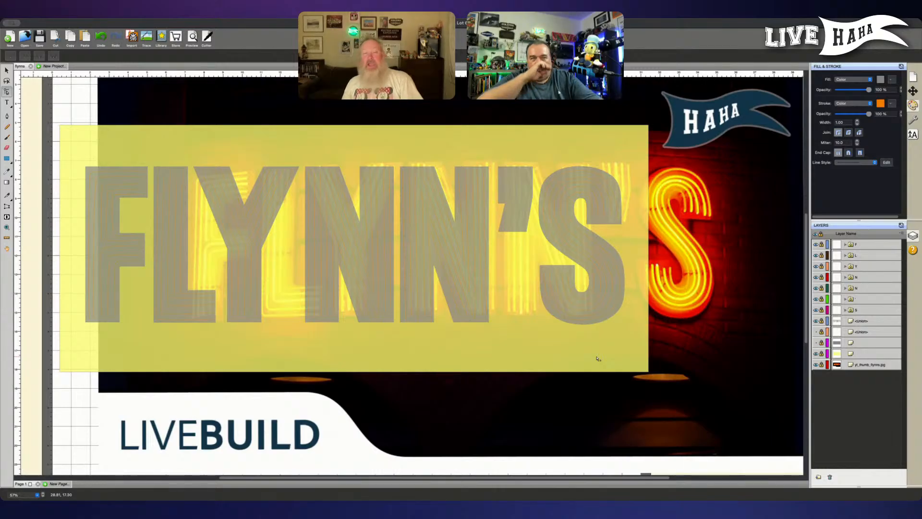
{"action": "left_click", "coordinate": [816, 365]}
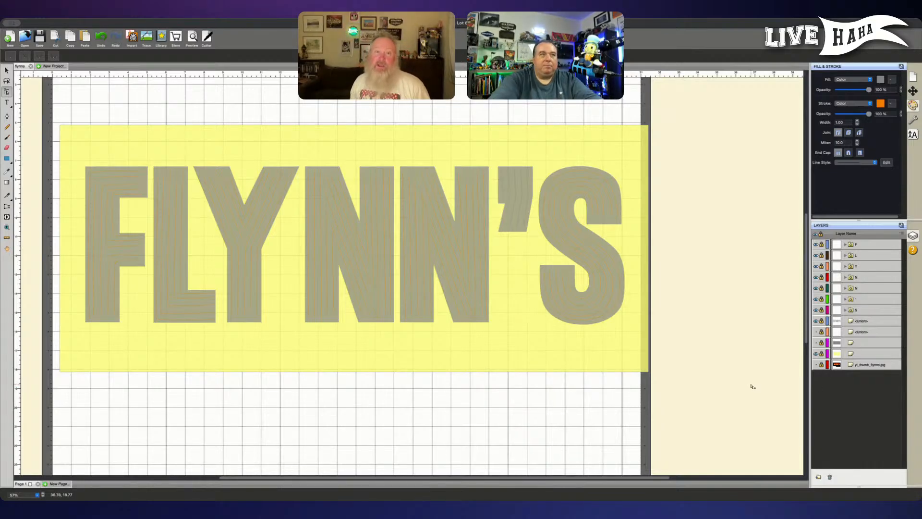
Step: Unlock all seven letter groups and the visible union lettering layer directly below them
{"action": "scroll", "coordinate": [752, 386], "scroll_direction": "down", "scroll_amount": 1}
{"action": "left_click", "coordinate": [734, 384]}
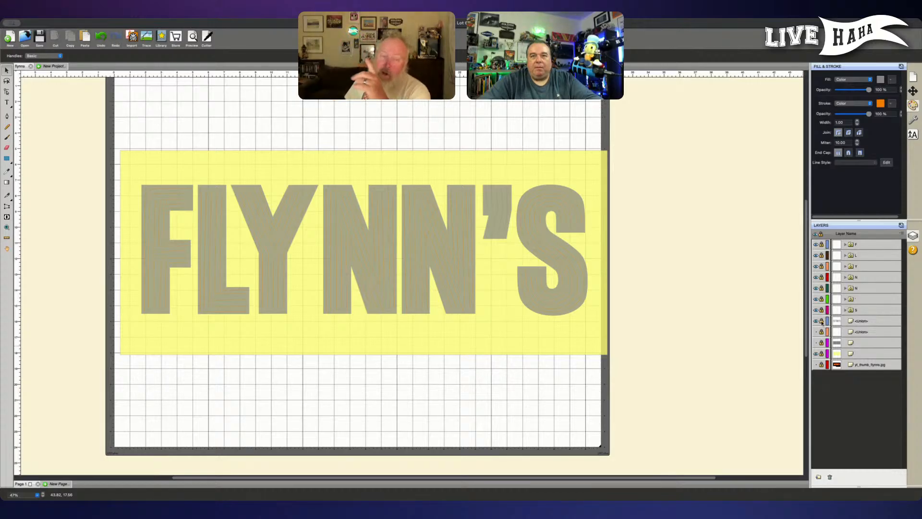
{"action": "left_click_drag", "start_coordinate": [822, 321], "coordinate": [822, 246]}
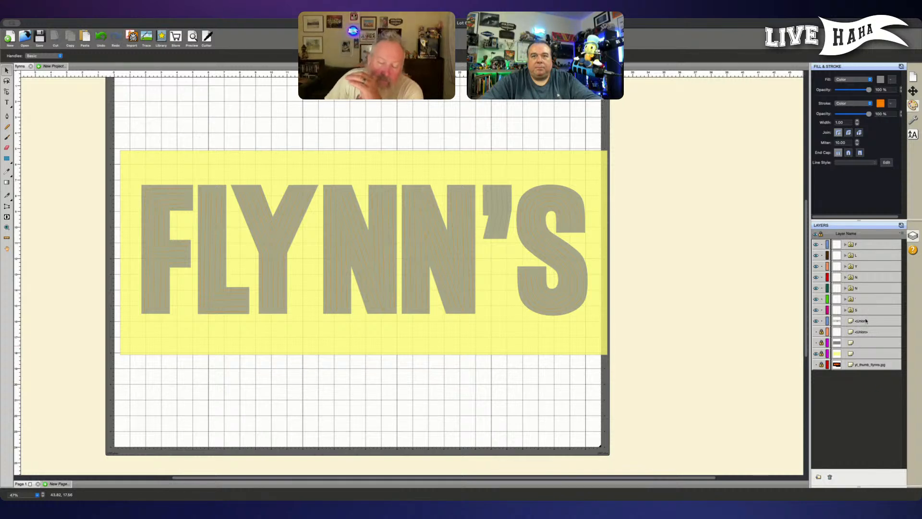
Step: Show the hidden brick pattern layer directly below the FLYNN'S lettering union
{"action": "left_click_drag", "start_coordinate": [867, 321], "coordinate": [874, 245]}
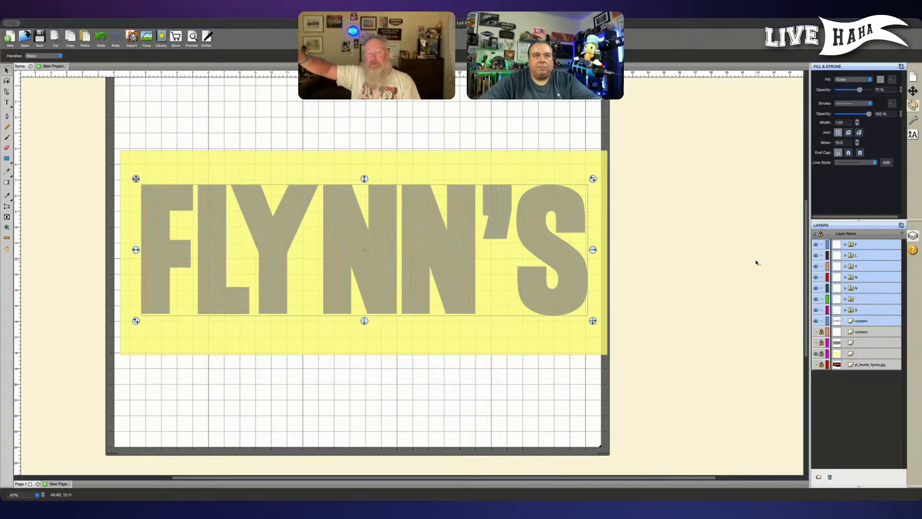
{"action": "left_click", "coordinate": [752, 269]}
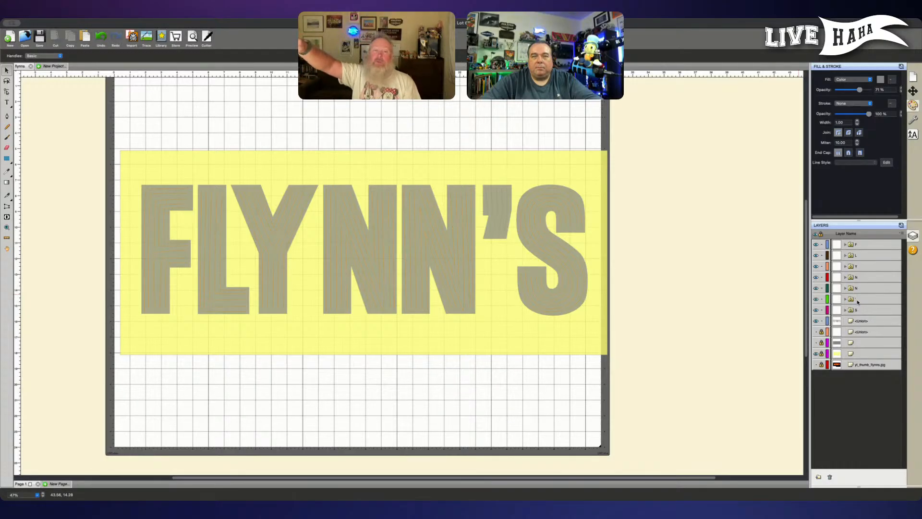
{"action": "left_click", "coordinate": [870, 323]}
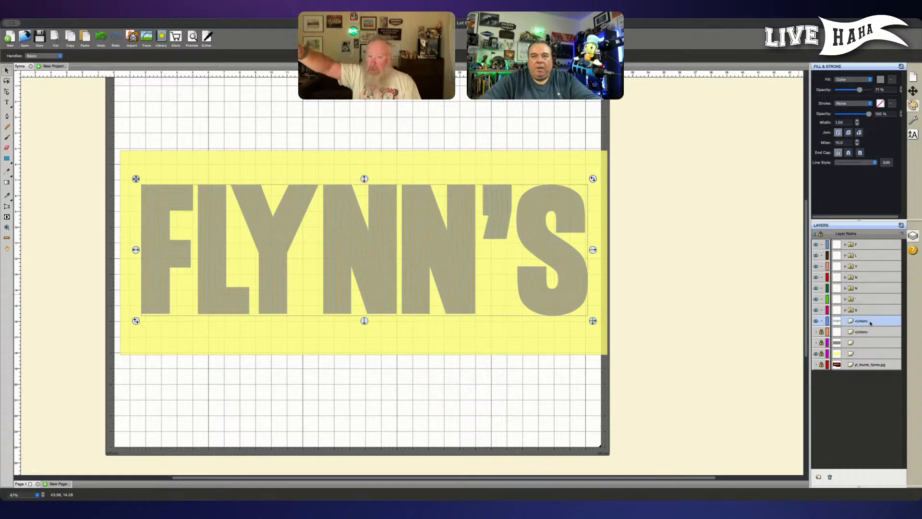
{"action": "left_click", "coordinate": [869, 335]}
{"action": "left_click", "coordinate": [816, 331]}
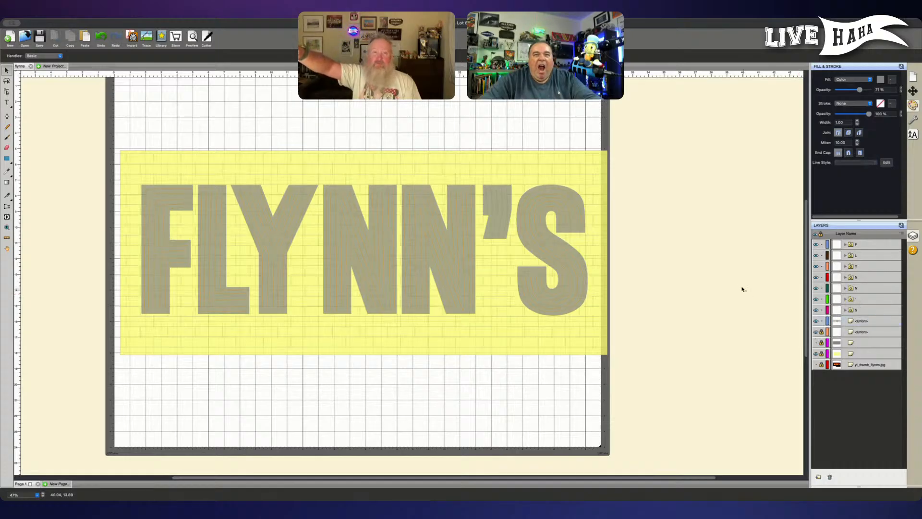
{"action": "key", "text": "super+equal"}
{"action": "key", "text": "super+equal"}
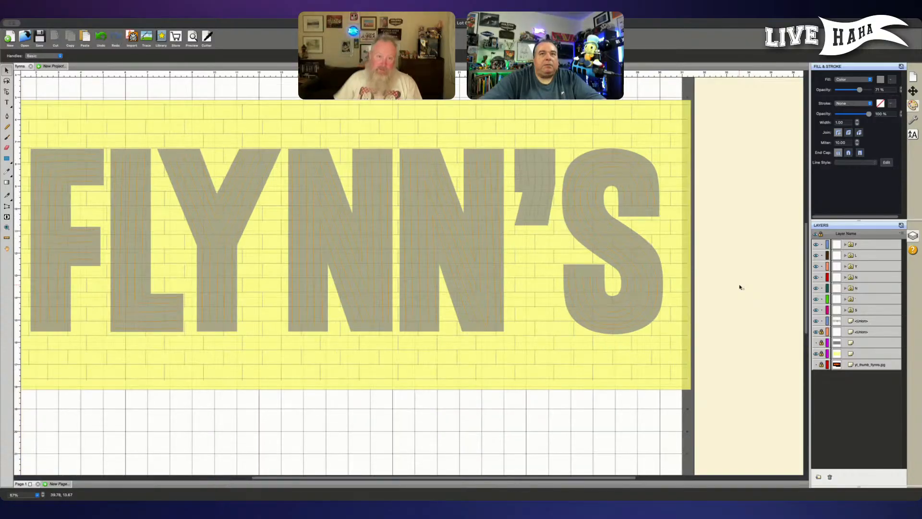
{"action": "left_click_drag", "start_coordinate": [446, 405], "coordinate": [493, 411]}
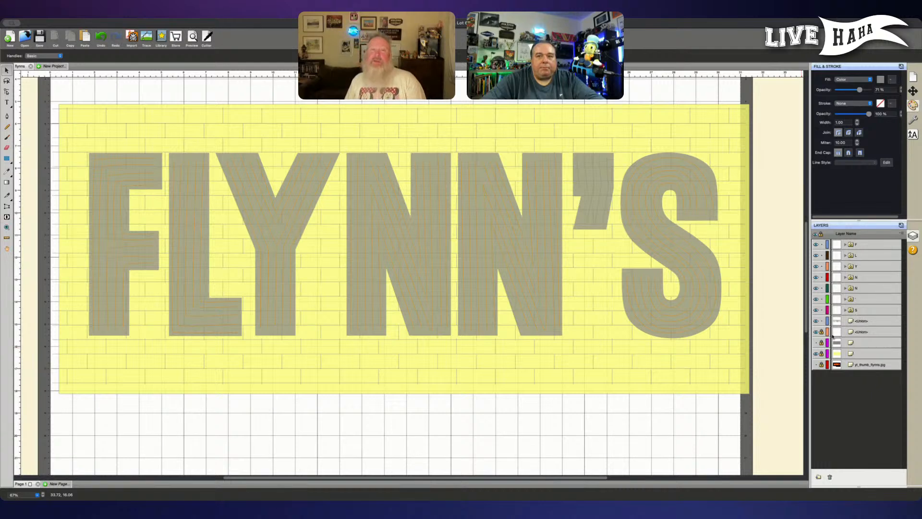
Step: Unlock the brick pattern and the two rectangle layers below it, and reposition the brick pattern over the yellow rectangle
{"action": "left_click", "coordinate": [844, 331]}
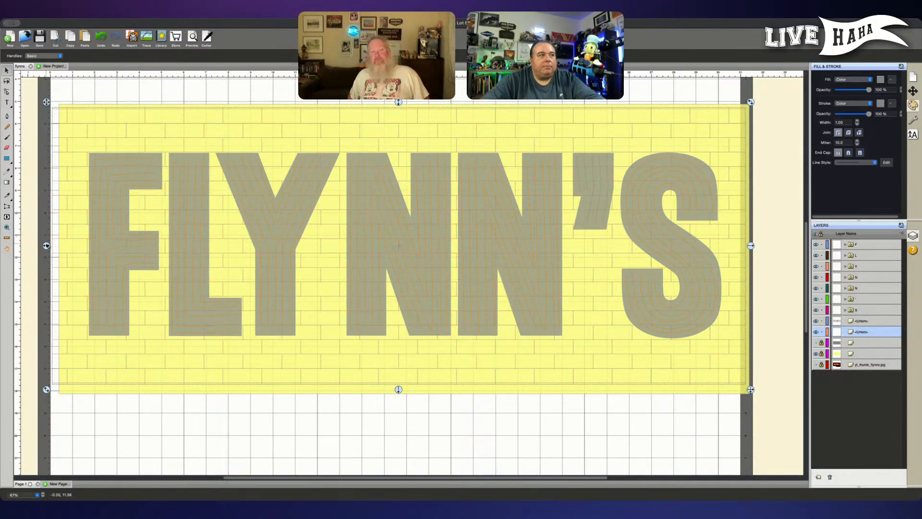
{"action": "left_click_drag", "start_coordinate": [46, 245], "coordinate": [50, 246]}
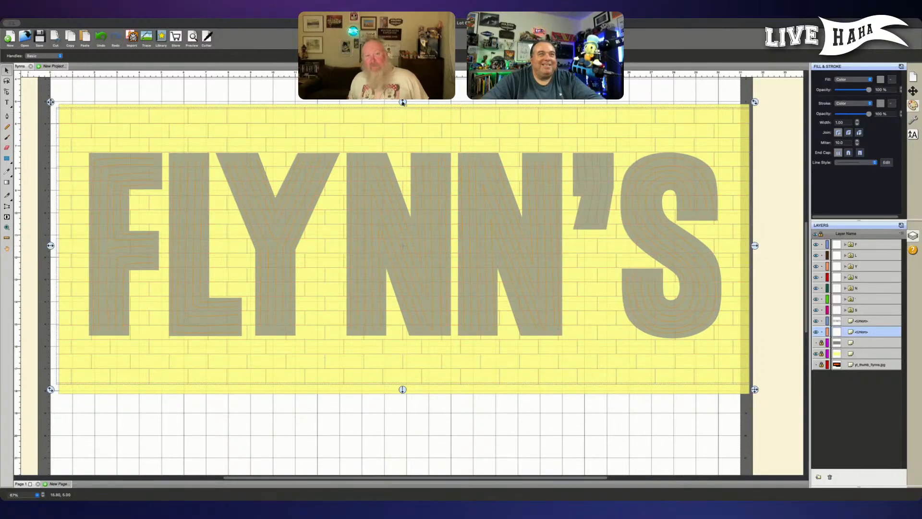
{"action": "mouse_move", "coordinate": [403, 102]}
{"action": "left_mouse_down"}
{"action": "mouse_move", "coordinate": [402, 123]}
{"action": "mouse_move", "coordinate": [403, 104]}
{"action": "left_mouse_up"}
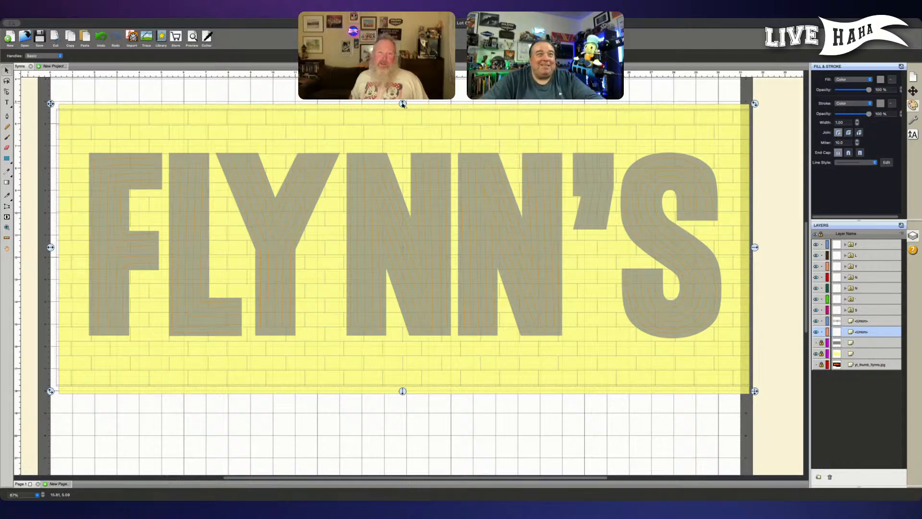
{"action": "left_click_drag", "start_coordinate": [402, 104], "coordinate": [405, 101]}
{"action": "left_click", "coordinate": [405, 100]}
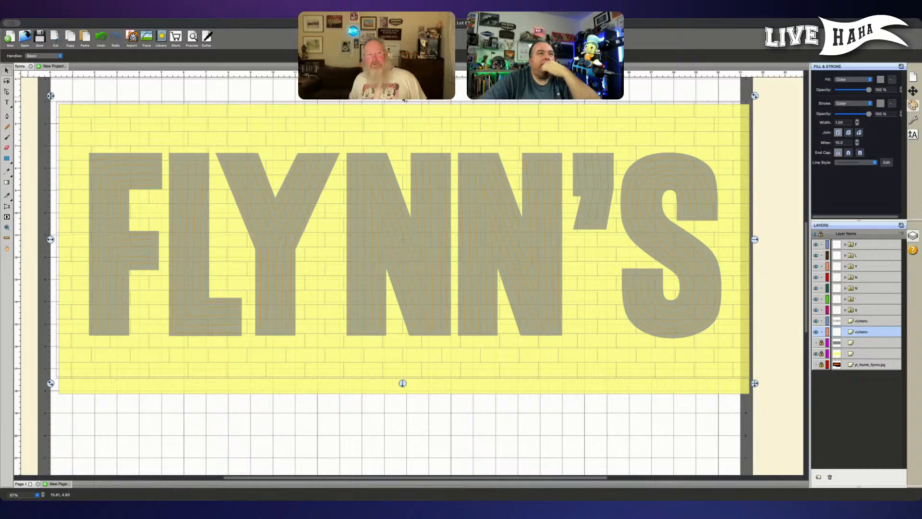
{"action": "left_click_drag", "start_coordinate": [404, 99], "coordinate": [404, 101]}
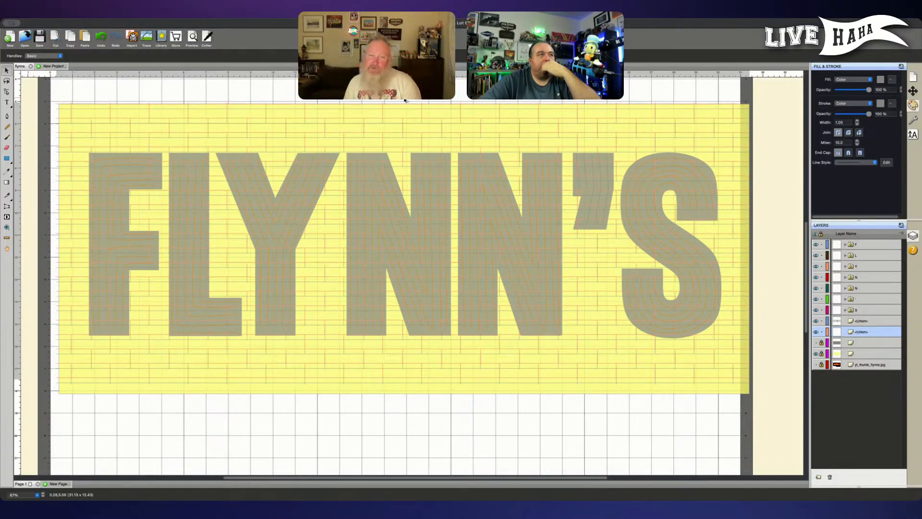
{"action": "left_click", "coordinate": [405, 100]}
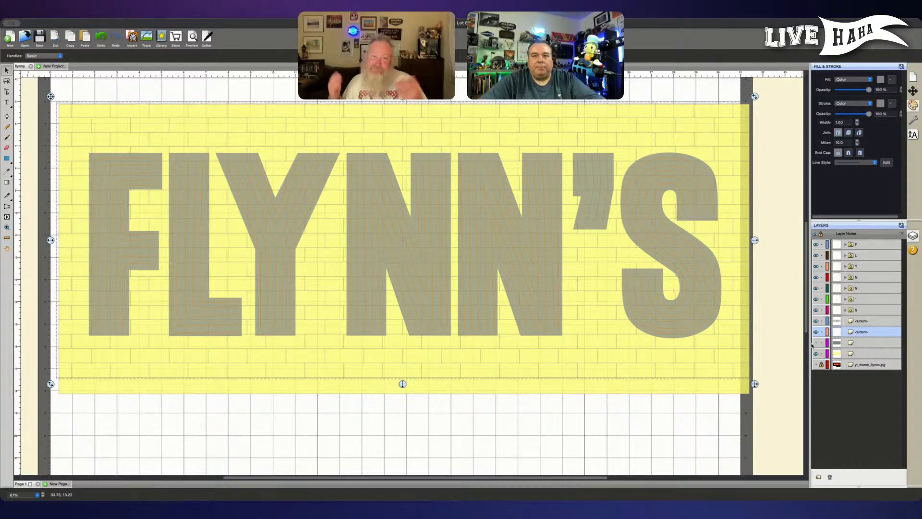
Step: Show the grey rectangle layer and move the rectangle over the yellow one so their left and top edges line up
{"action": "left_click", "coordinate": [815, 343]}
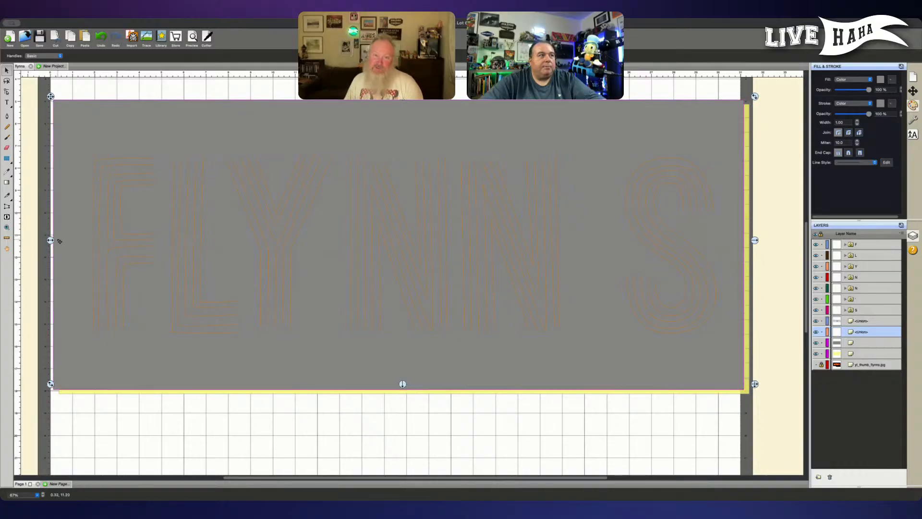
{"action": "left_click_drag", "start_coordinate": [51, 241], "coordinate": [54, 242]}
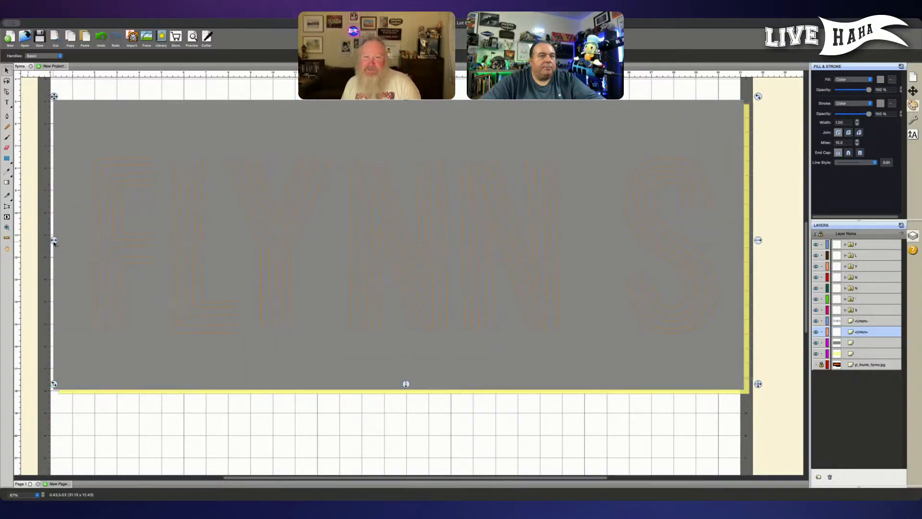
{"action": "key", "text": "ctrl+z"}
{"action": "left_click", "coordinate": [859, 344]}
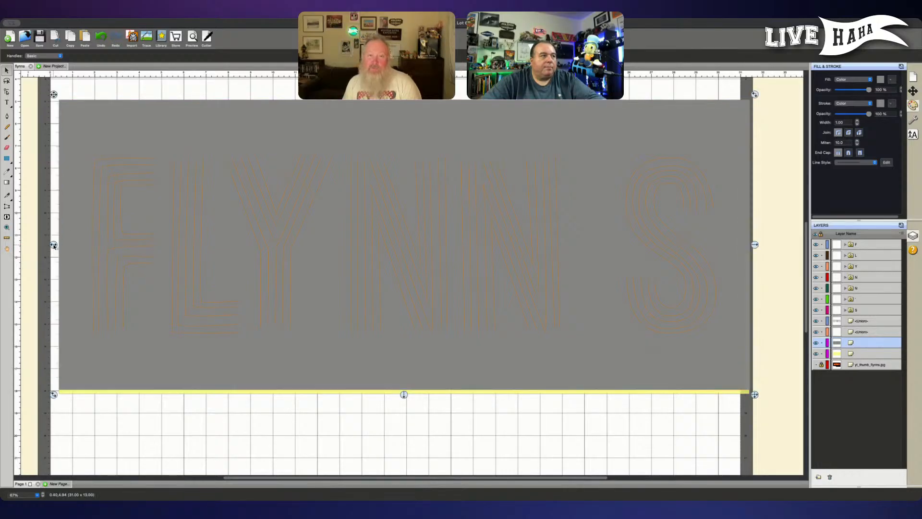
{"action": "left_click_drag", "start_coordinate": [54, 247], "coordinate": [54, 245]}
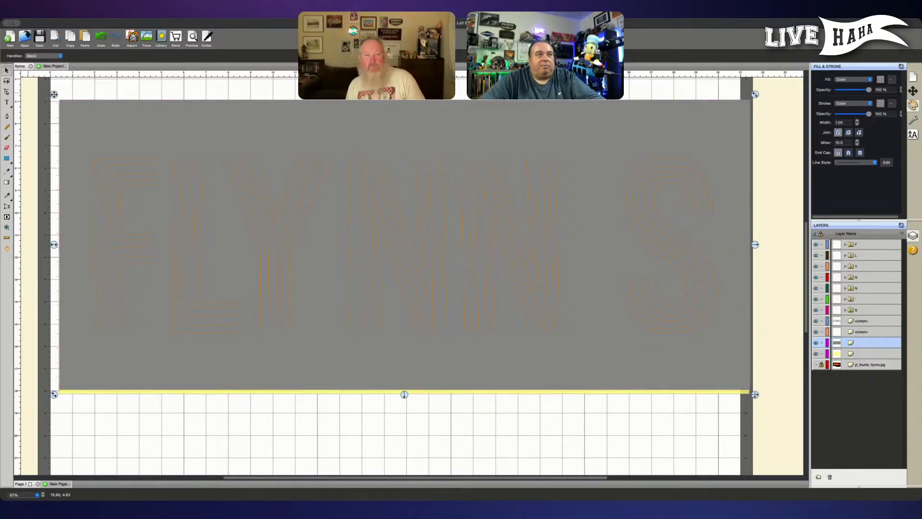
{"action": "left_click_drag", "start_coordinate": [405, 94], "coordinate": [405, 100]}
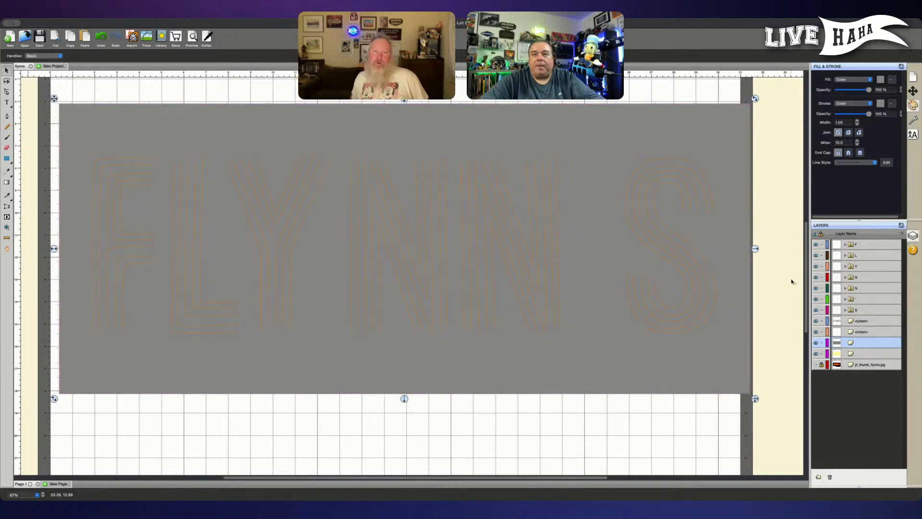
Step: Select every layer except the reference photo and move the whole sign to the left edge of the page
{"action": "left_click", "coordinate": [888, 354]}
{"action": "left_click", "coordinate": [873, 333], "text": "shift"}
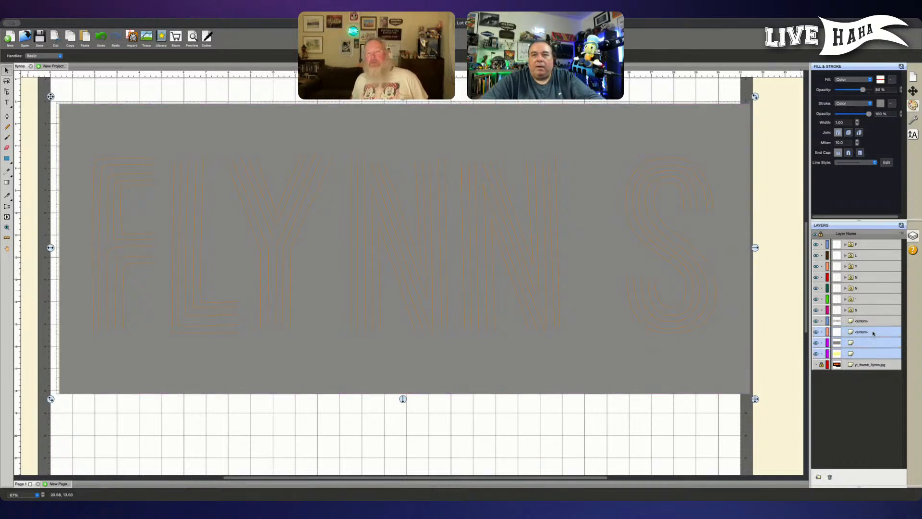
{"action": "left_click_drag", "start_coordinate": [873, 323], "coordinate": [871, 246]}
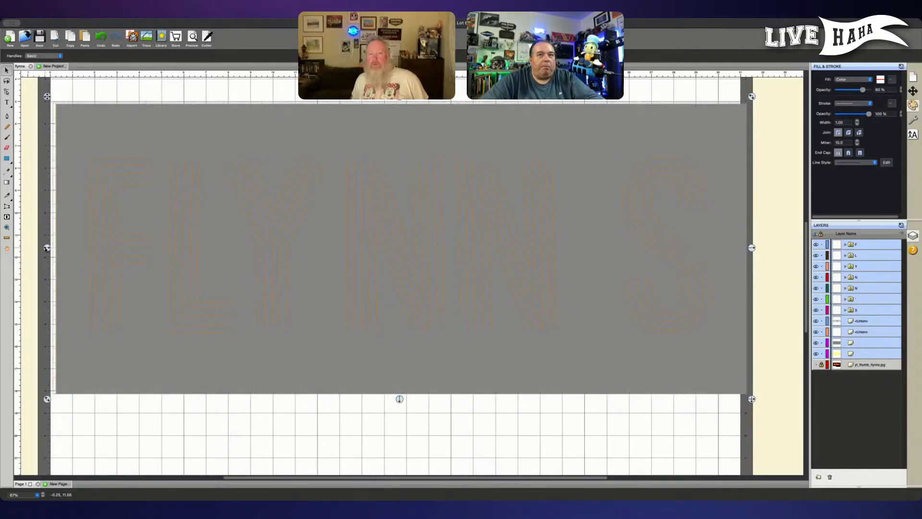
{"action": "left_click_drag", "start_coordinate": [42, 249], "coordinate": [41, 248]}
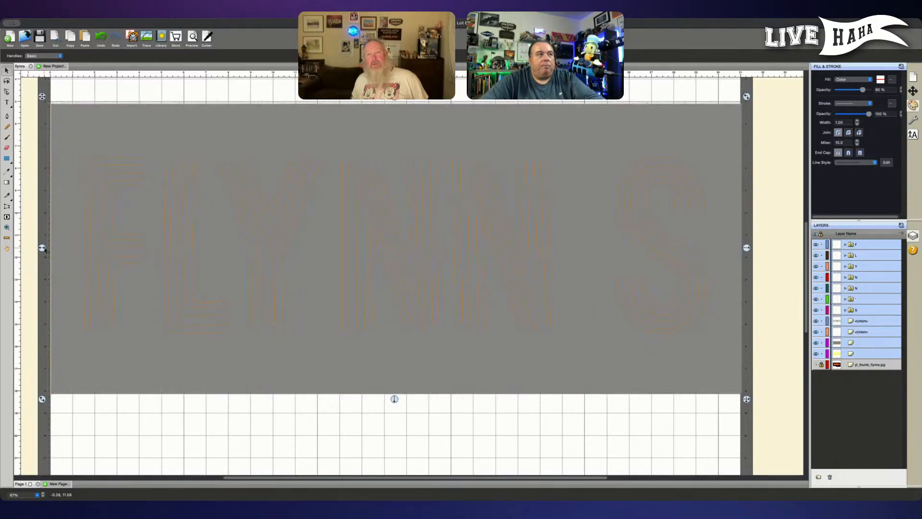
Step: Align the grey and yellow rectangles to their horizontal centre relative to the selection, and hide the grey rectangle
{"action": "left_click", "coordinate": [784, 312]}
{"action": "left_click", "coordinate": [864, 343]}
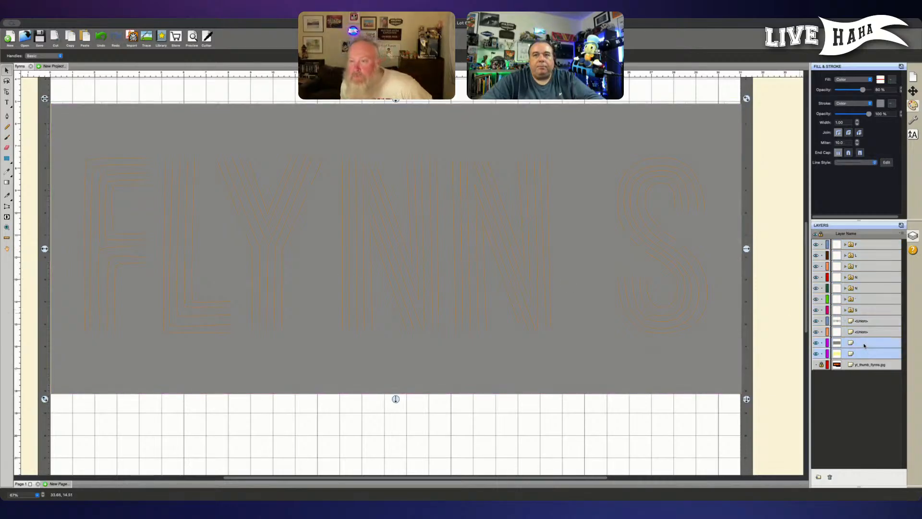
{"action": "left_click", "coordinate": [912, 91]}
{"action": "left_click", "coordinate": [884, 116]}
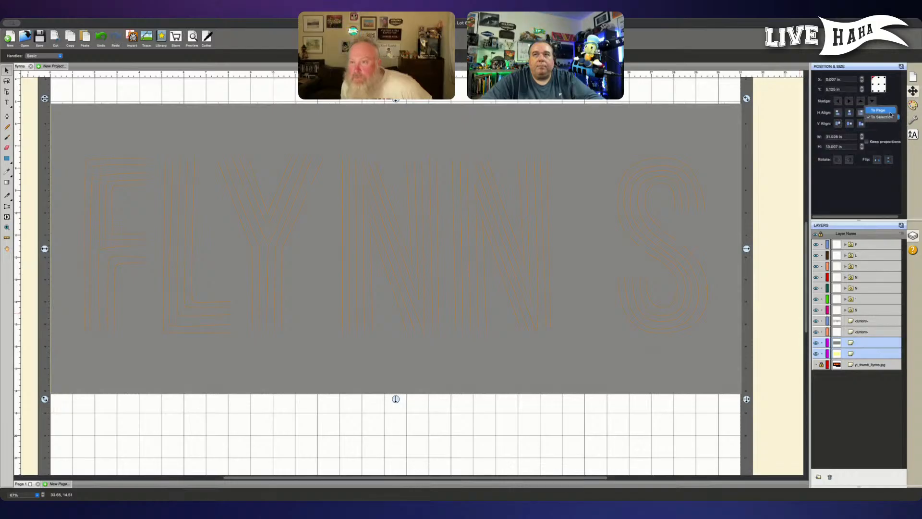
{"action": "left_click", "coordinate": [882, 117]}
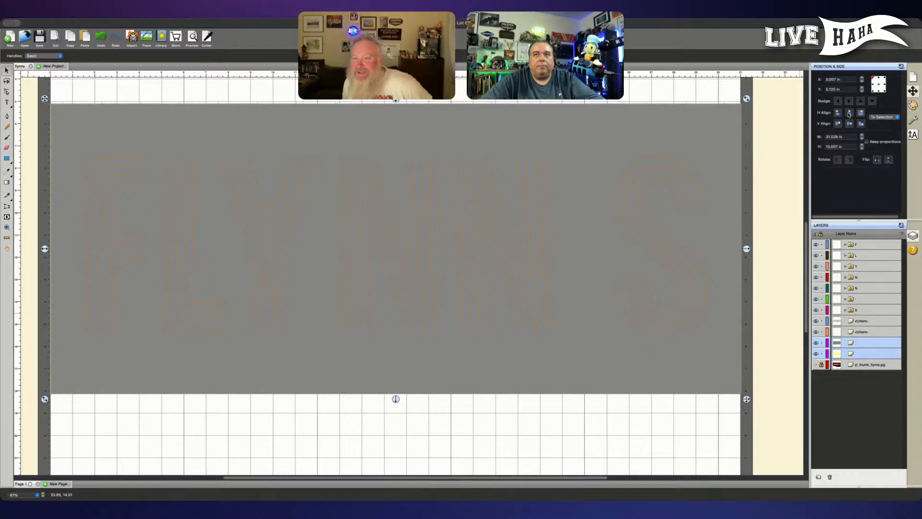
{"action": "left_click", "coordinate": [849, 113]}
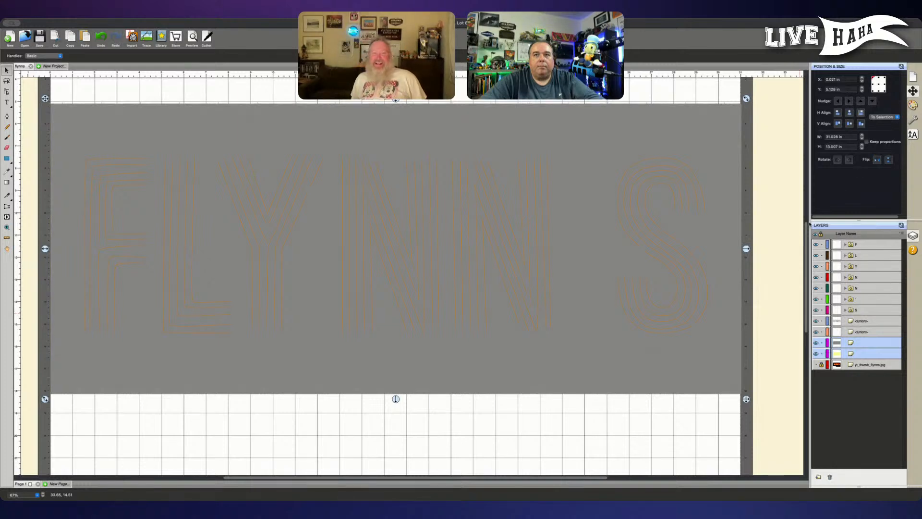
{"action": "left_click", "coordinate": [787, 272]}
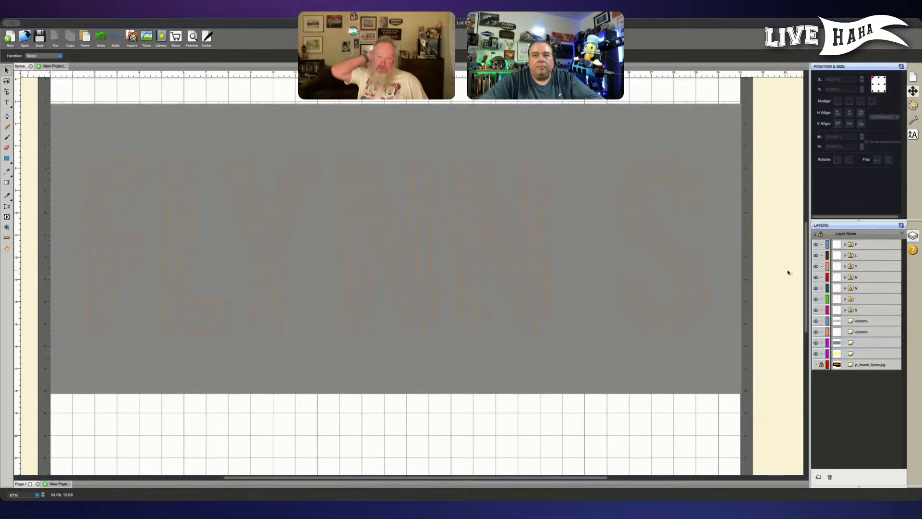
{"action": "left_click", "coordinate": [816, 342]}
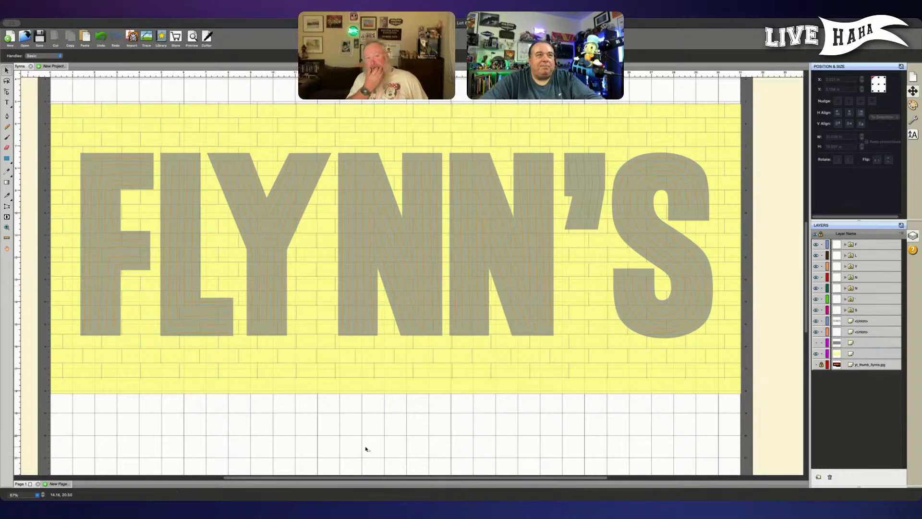
Step: Examine the tube paths inside the letters up close and select the second N group
{"action": "scroll", "coordinate": [365, 450], "scroll_direction": "up", "scroll_amount": 5}
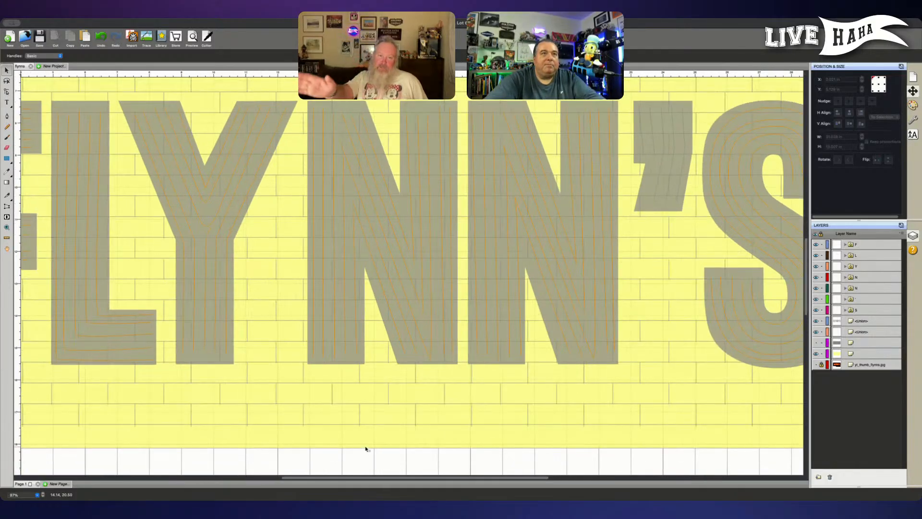
{"action": "scroll", "coordinate": [366, 449], "scroll_direction": "up", "scroll_amount": 2}
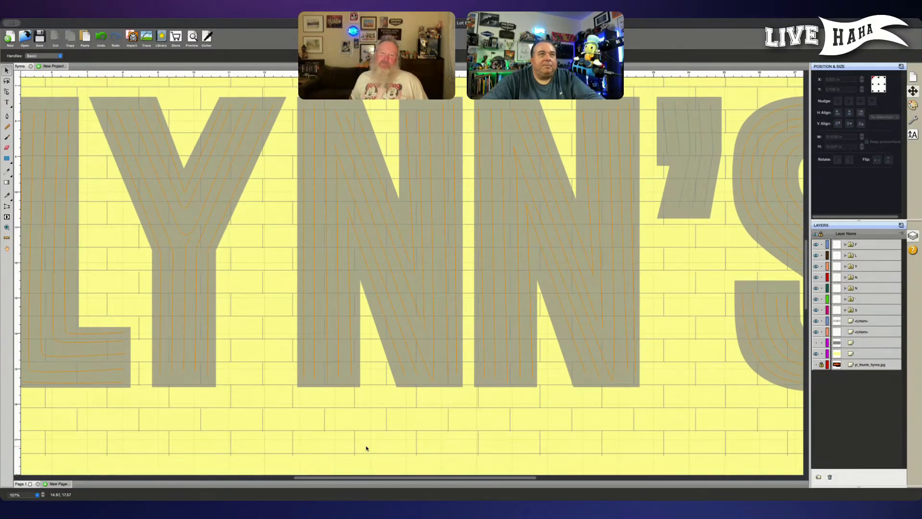
{"action": "scroll", "coordinate": [377, 422], "scroll_direction": "left", "scroll_amount": 3}
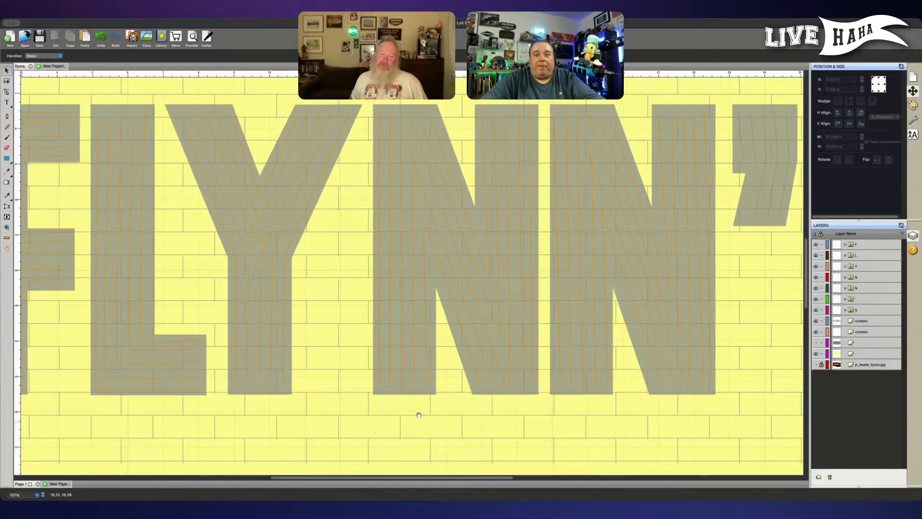
{"action": "scroll", "coordinate": [418, 414], "scroll_direction": "right", "scroll_amount": 5}
{"action": "left_click_drag", "start_coordinate": [353, 414], "coordinate": [327, 428]}
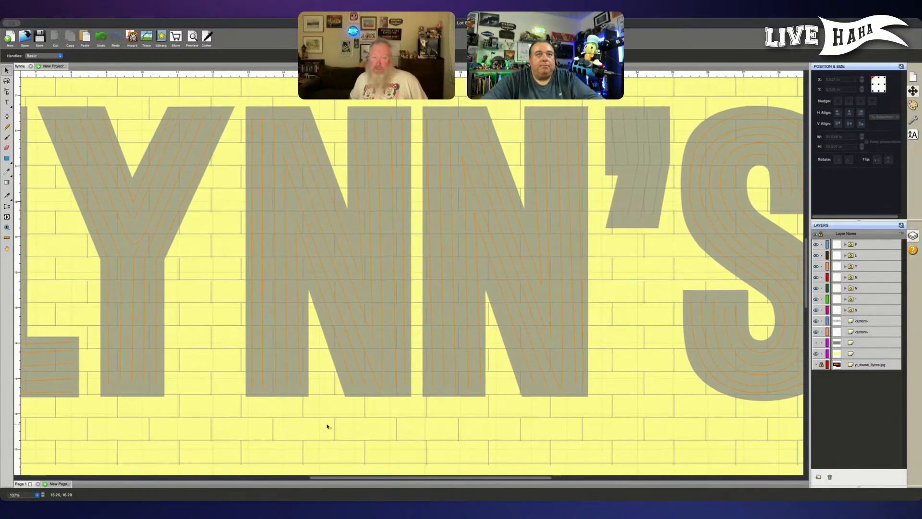
{"action": "left_click", "coordinate": [878, 284]}
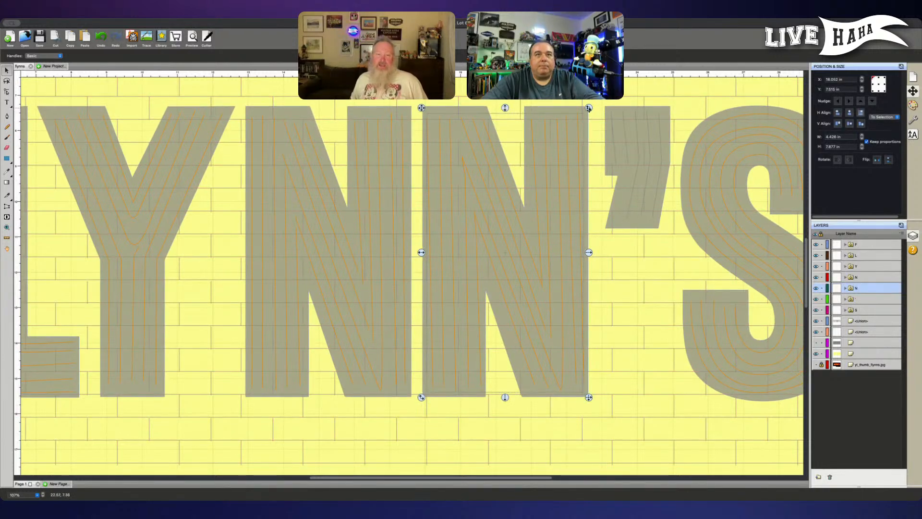
Step: Scale down the second N's line group slightly, and scale and shift the apostrophe's line group inside its outline, about 1.41 in wide
{"action": "left_click_drag", "start_coordinate": [588, 109], "coordinate": [589, 110]}
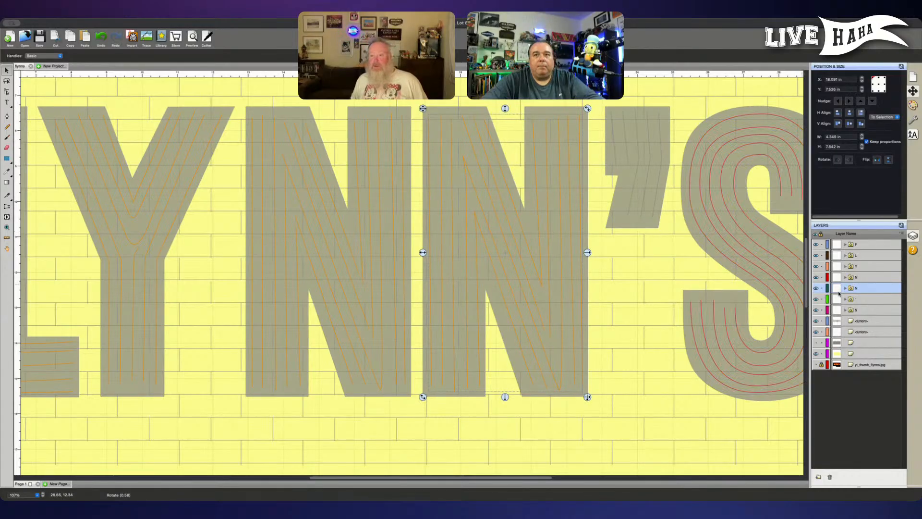
{"action": "left_click", "coordinate": [869, 302]}
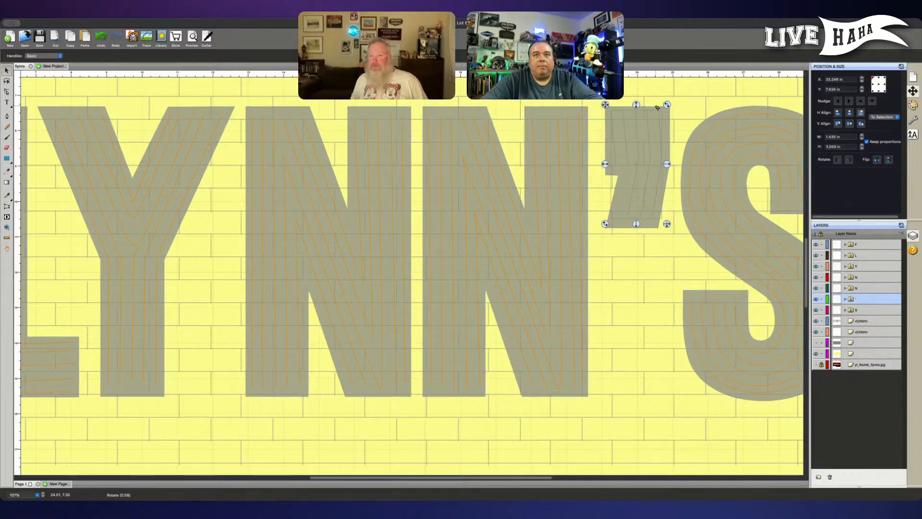
{"action": "left_click_drag", "start_coordinate": [667, 104], "coordinate": [667, 105]}
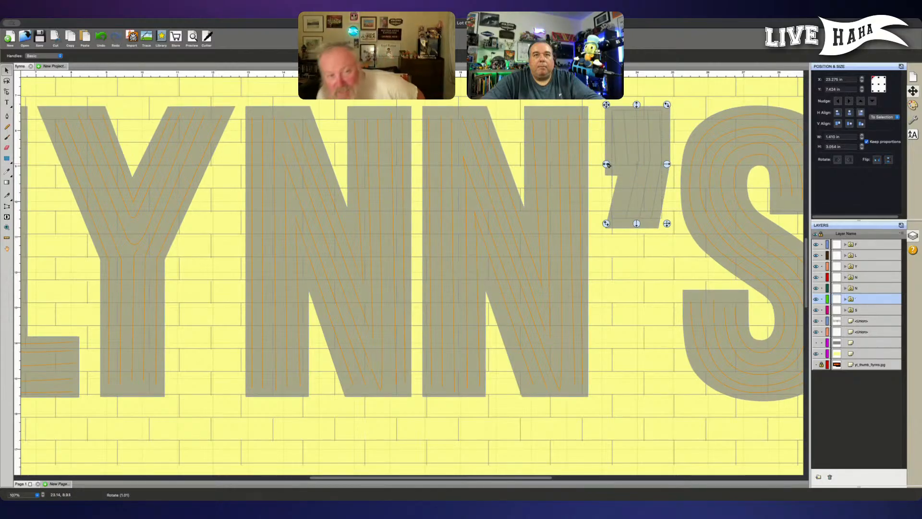
{"action": "left_click_drag", "start_coordinate": [606, 164], "coordinate": [606, 164]}
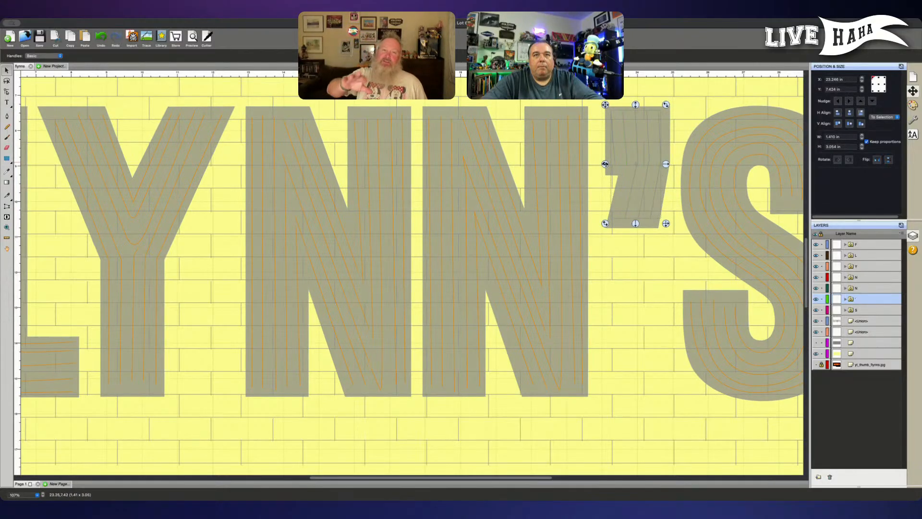
Step: Scale the second N's line group down a little more to leave an even margin inside the letter
{"action": "scroll", "coordinate": [606, 167], "scroll_direction": "left", "scroll_amount": 3}
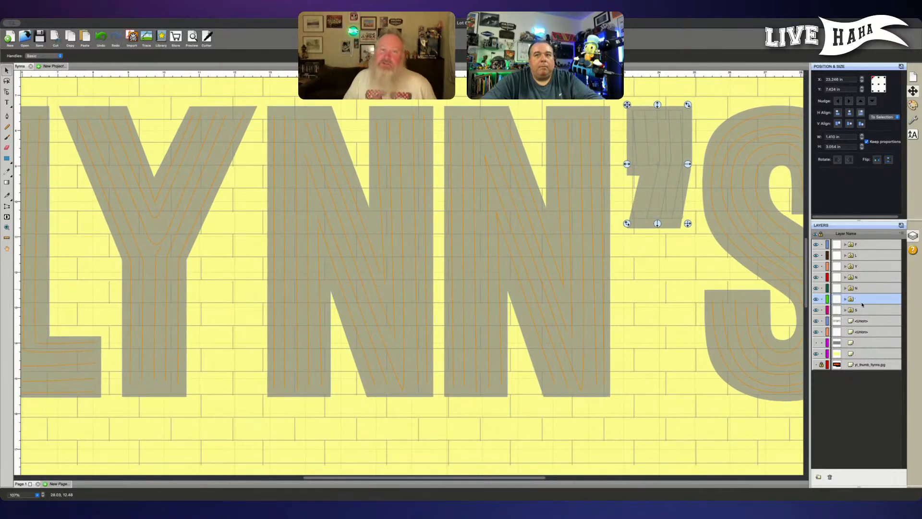
{"action": "left_click", "coordinate": [577, 201]}
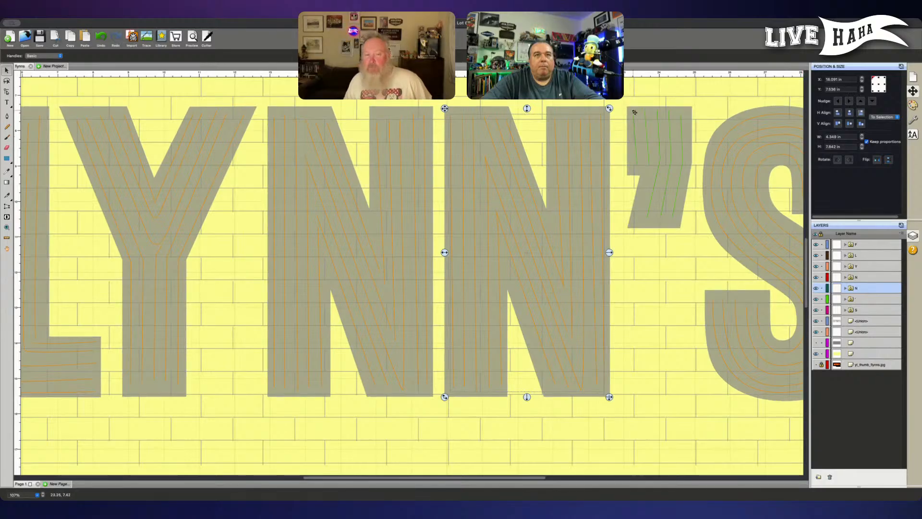
{"action": "left_click_drag", "start_coordinate": [609, 108], "coordinate": [614, 111]}
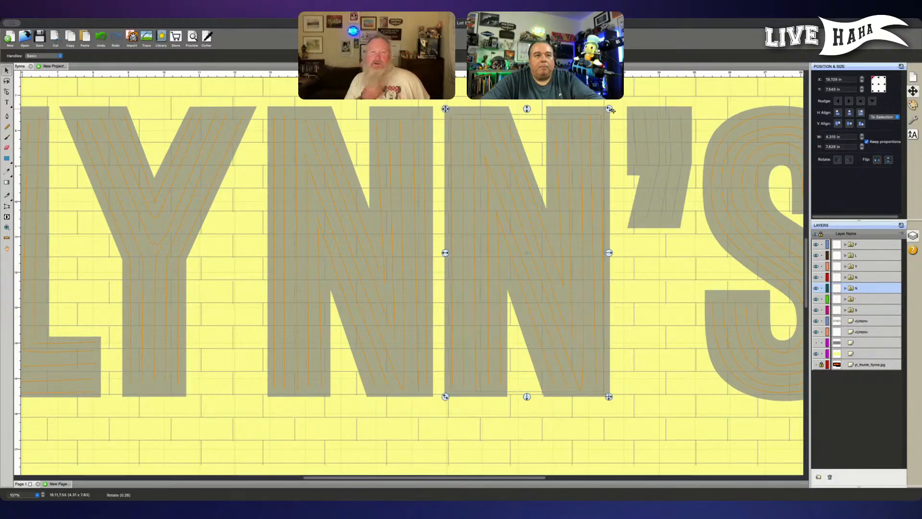
Step: Lock every layer except the L group so that only the L's lines can be edited
{"action": "scroll", "coordinate": [595, 175], "scroll_direction": "left", "scroll_amount": 3}
{"action": "scroll", "coordinate": [593, 174], "scroll_direction": "left", "scroll_amount": 5}
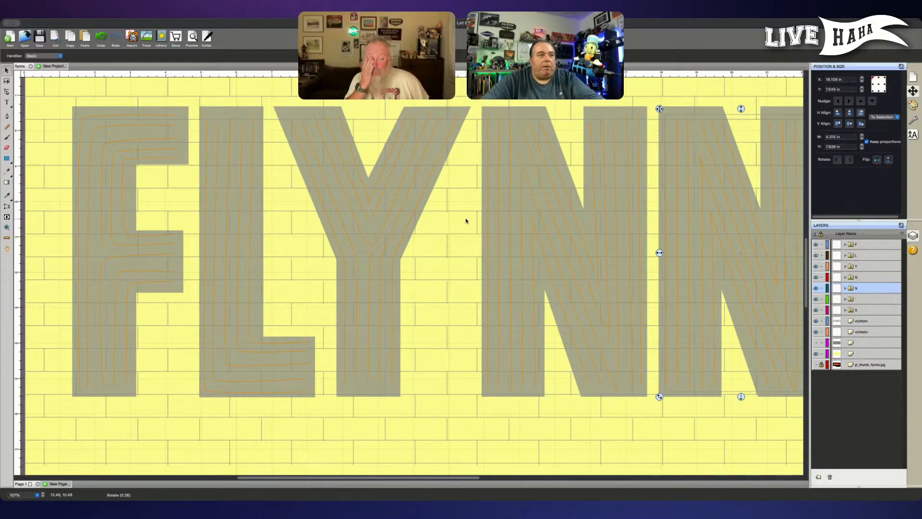
{"action": "scroll", "coordinate": [368, 318], "scroll_direction": "left", "scroll_amount": 4}
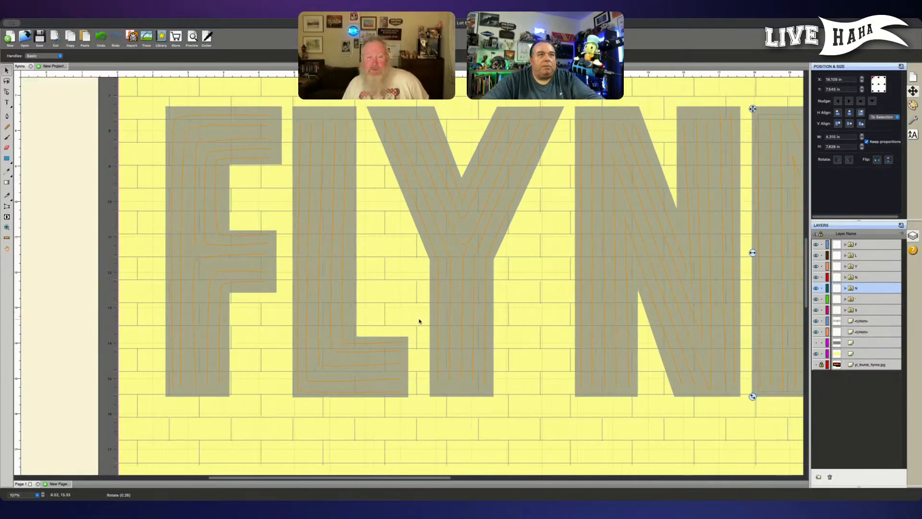
{"action": "left_click", "coordinate": [867, 255]}
{"action": "key", "text": "super+equal"}
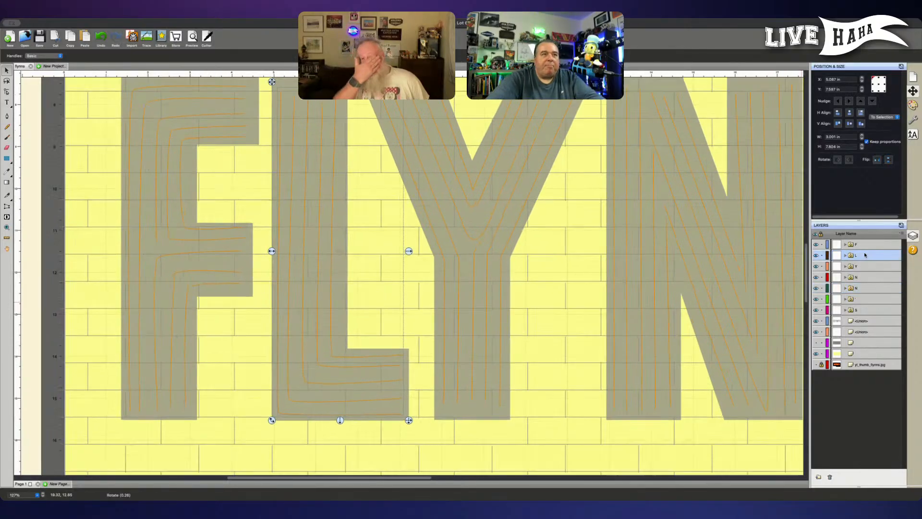
{"action": "left_click_drag", "start_coordinate": [387, 319], "coordinate": [438, 344]}
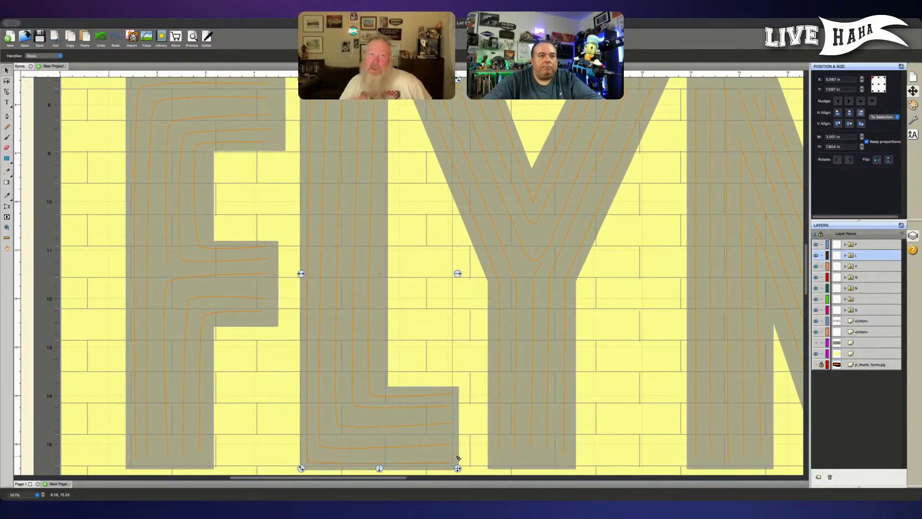
{"action": "left_click", "coordinate": [821, 353]}
{"action": "left_click", "coordinate": [821, 342]}
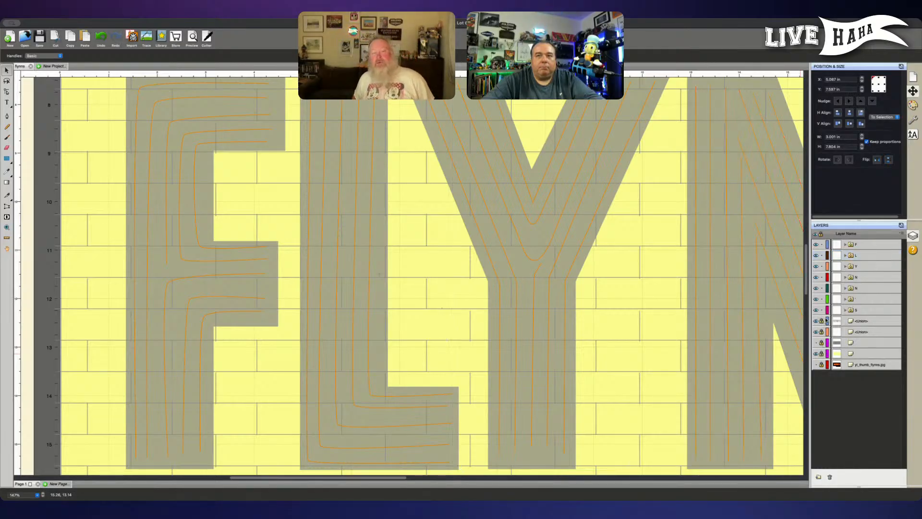
{"action": "left_click", "coordinate": [822, 287]}
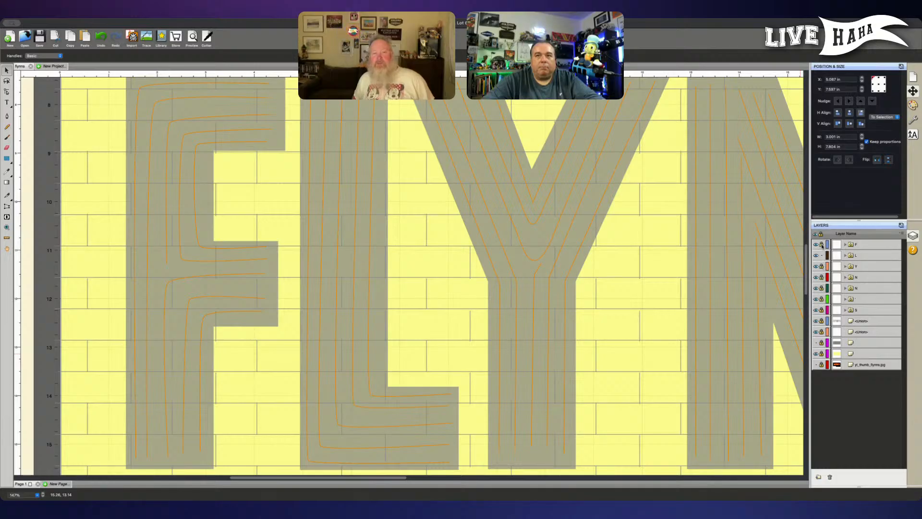
Step: Expand the L group and edit the second-innermost path's nodes, lowering its end node to level the line in the L's foot
{"action": "left_click", "coordinate": [845, 256]}
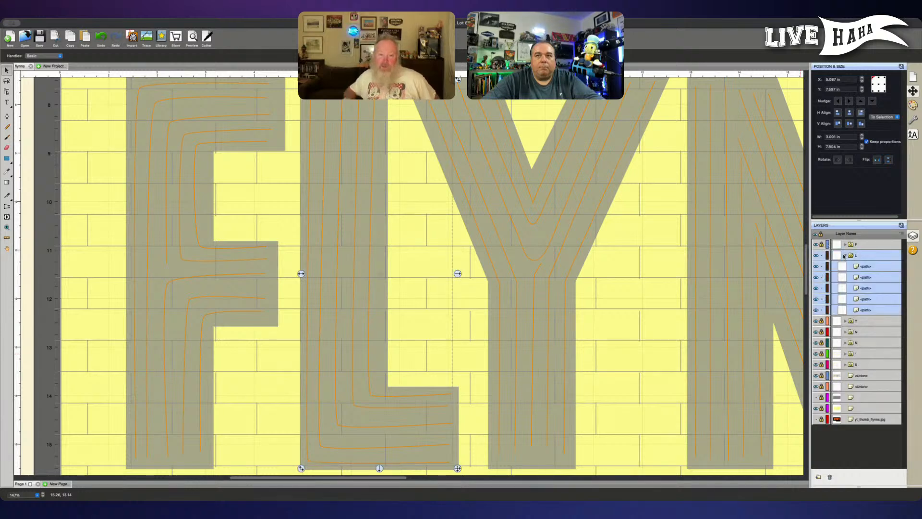
{"action": "left_click", "coordinate": [868, 288]}
{"action": "key", "text": "n"}
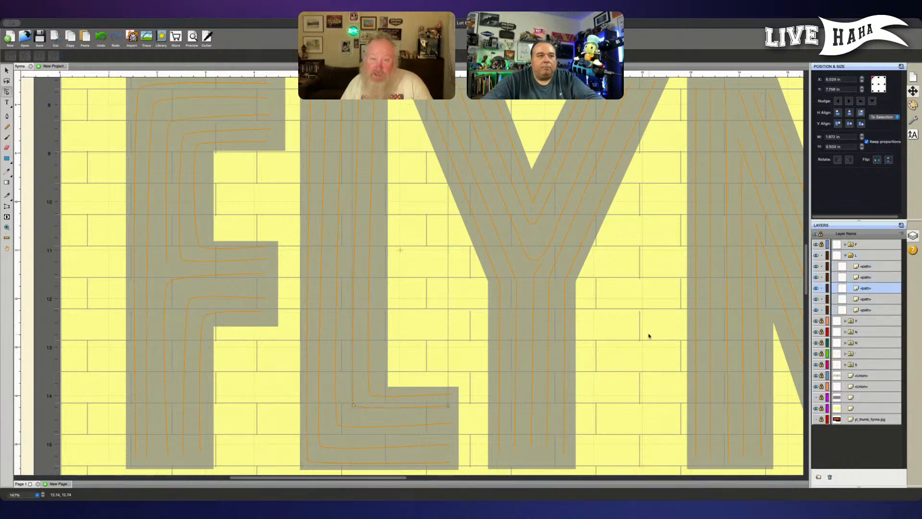
{"action": "left_click", "coordinate": [449, 406]}
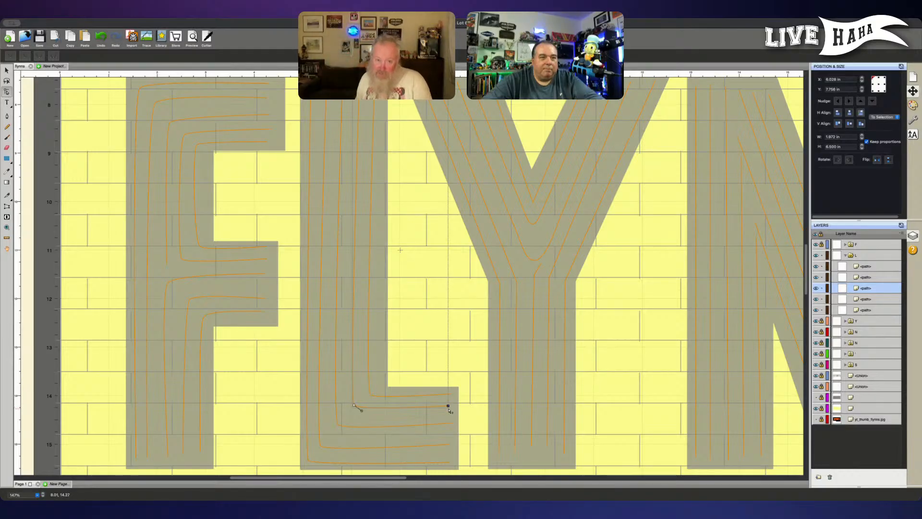
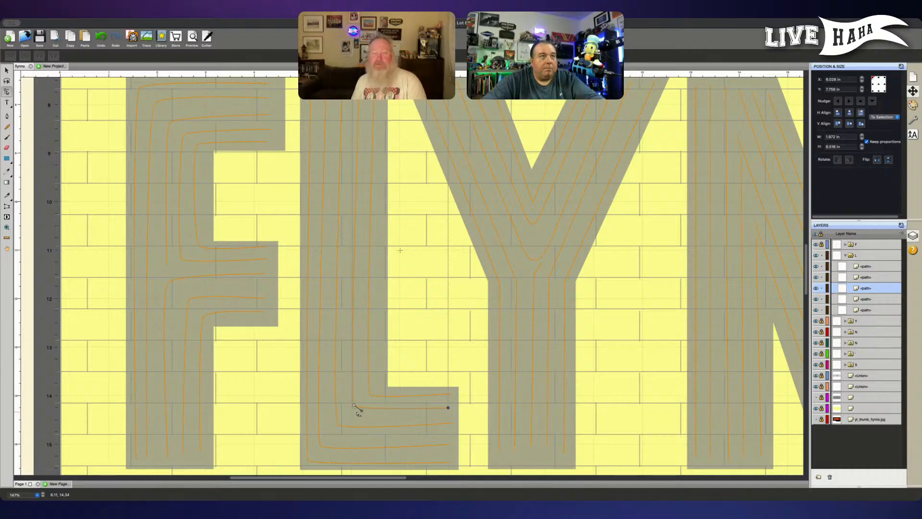
{"action": "scroll", "coordinate": [358, 415], "scroll_direction": "up", "scroll_amount": 1}
{"action": "scroll", "coordinate": [356, 414], "scroll_direction": "down", "scroll_amount": 1}
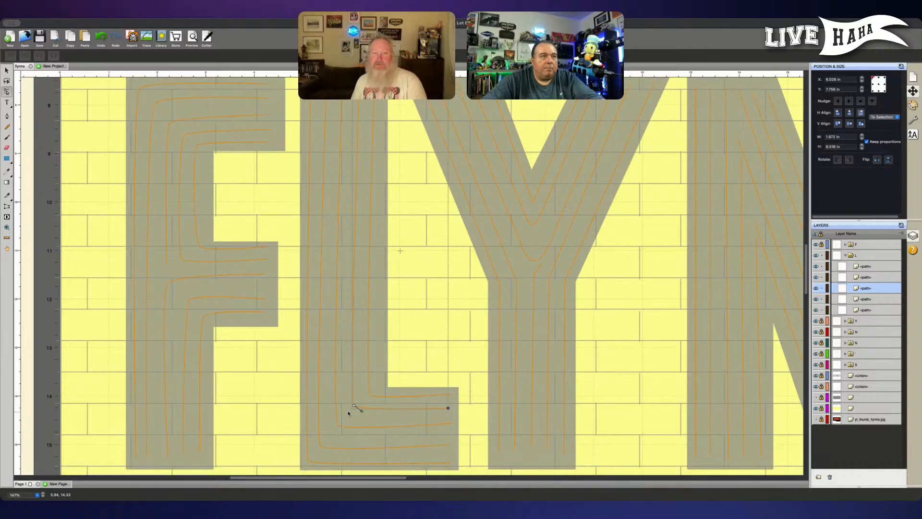
{"action": "left_click_drag", "start_coordinate": [350, 406], "coordinate": [356, 408]}
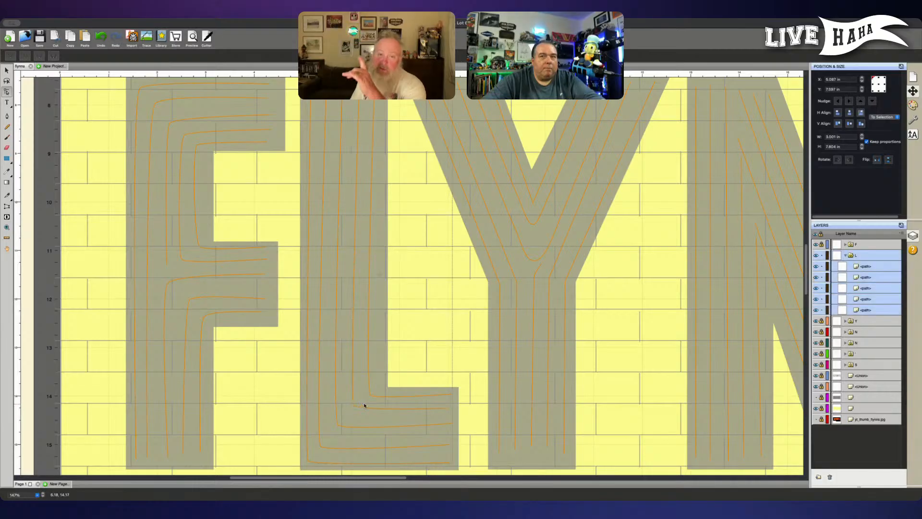
Step: Find the L's innermost path and move it to the top of the group's layer order
{"action": "left_click", "coordinate": [882, 265]}
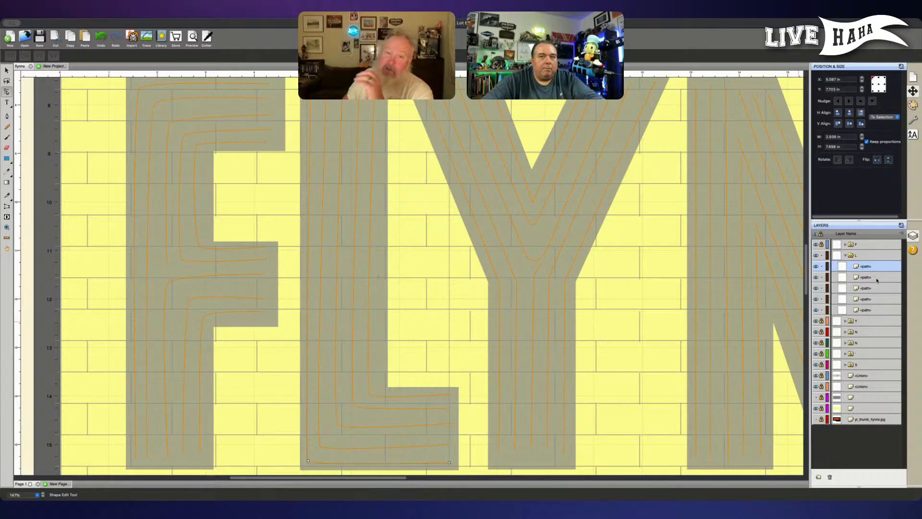
{"action": "left_click", "coordinate": [871, 311]}
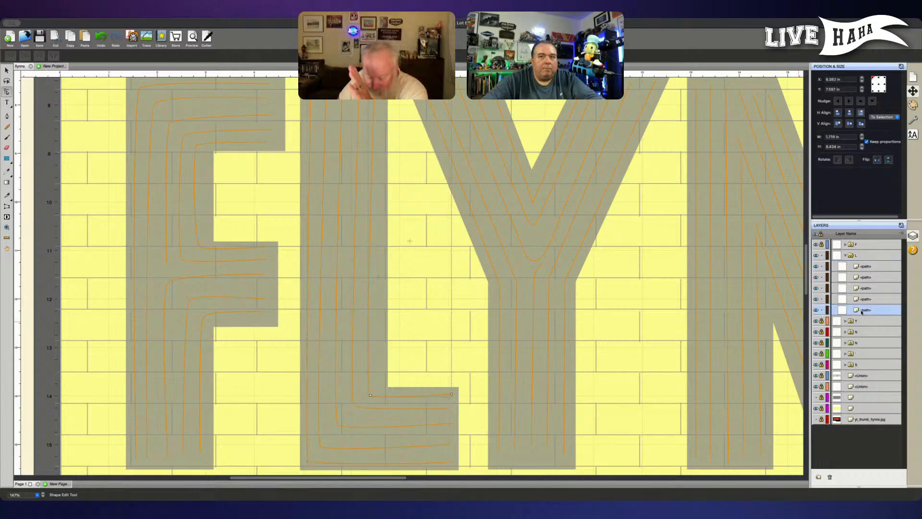
{"action": "left_click_drag", "start_coordinate": [861, 312], "coordinate": [856, 263]}
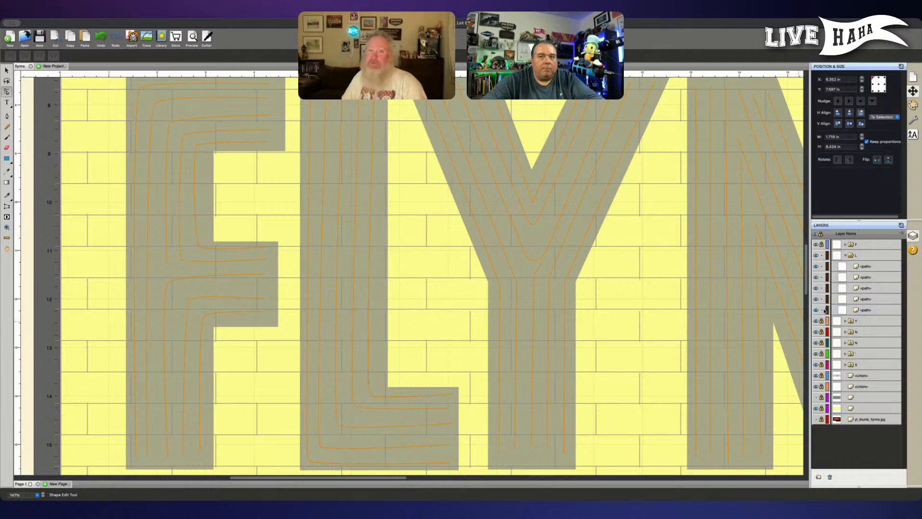
Step: Lock the other four paths in the L group, leaving only the innermost path editable
{"action": "left_click", "coordinate": [822, 299]}
{"action": "left_click", "coordinate": [822, 288]}
{"action": "left_click", "coordinate": [821, 278]}
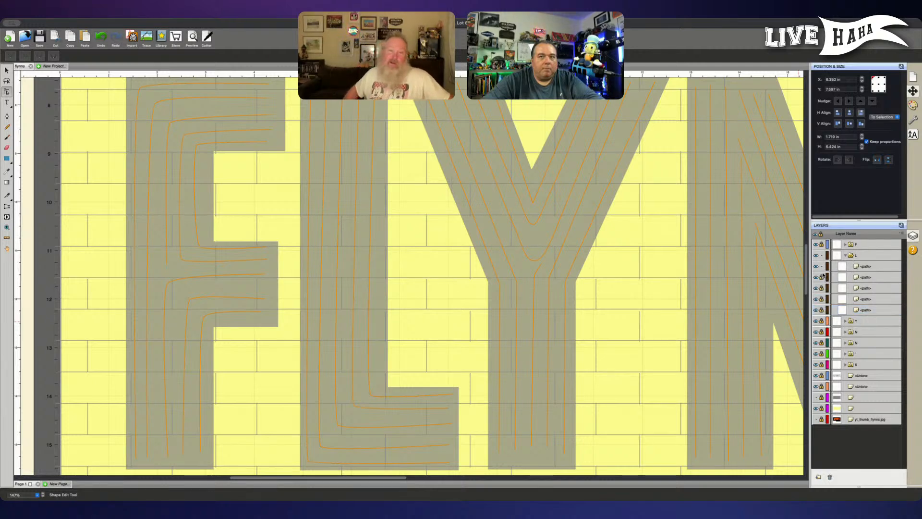
Step: Lower the end node of the L's innermost path to level its foot, and shift its corner node slightly inward
{"action": "left_click", "coordinate": [836, 266]}
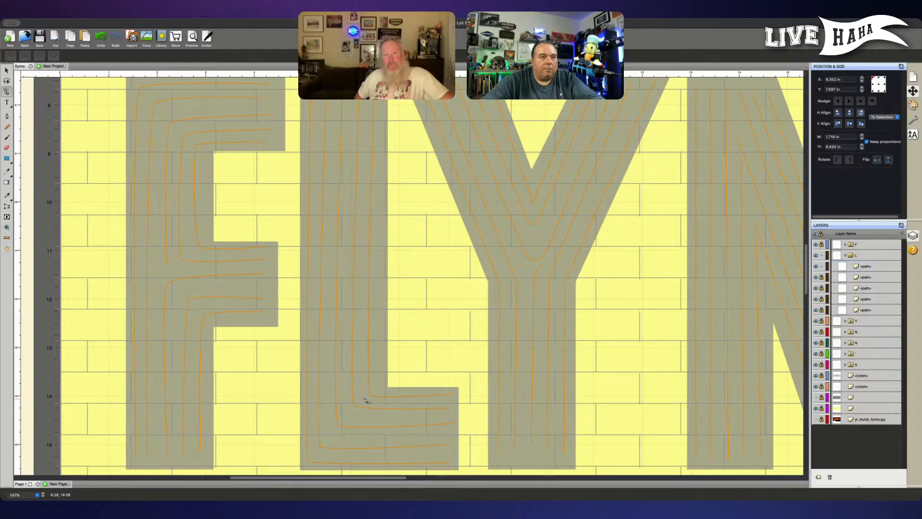
{"action": "left_click", "coordinate": [405, 399]}
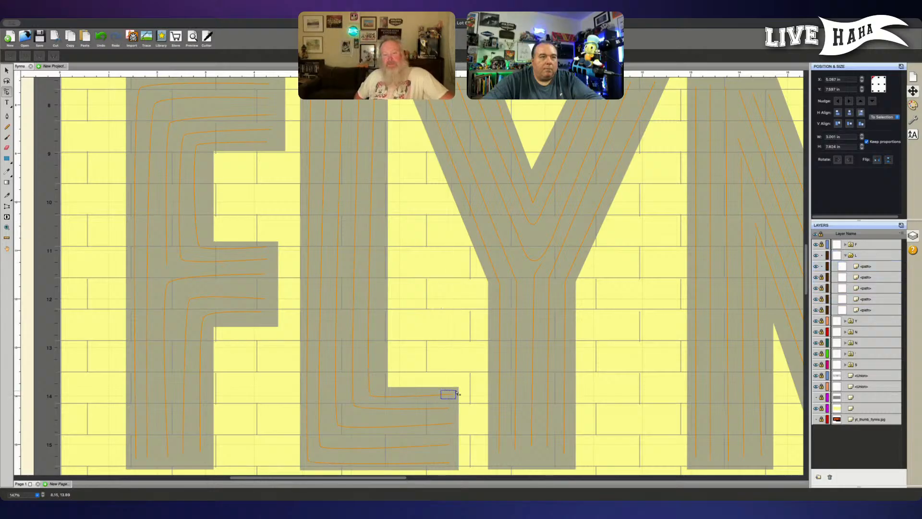
{"action": "left_click", "coordinate": [870, 266]}
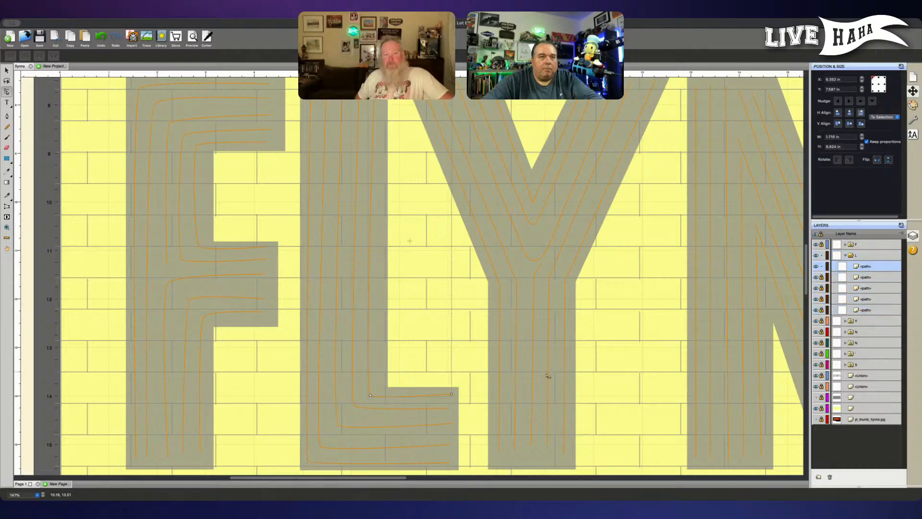
{"action": "left_click", "coordinate": [452, 395]}
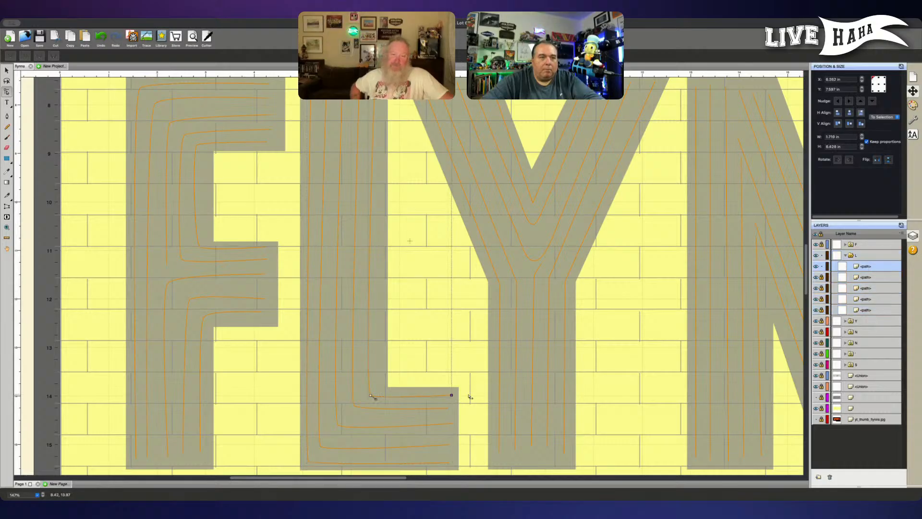
{"action": "scroll", "coordinate": [468, 395], "scroll_direction": "up", "scroll_amount": 2}
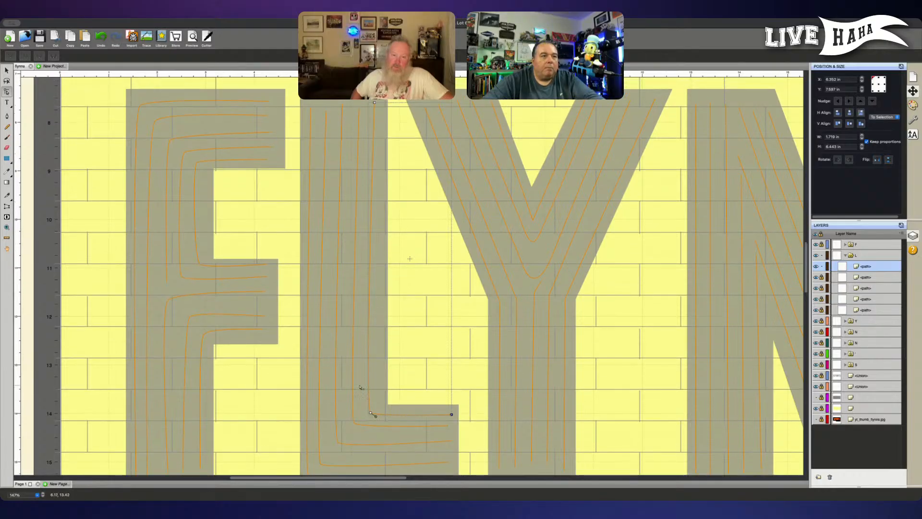
{"action": "left_click", "coordinate": [372, 414]}
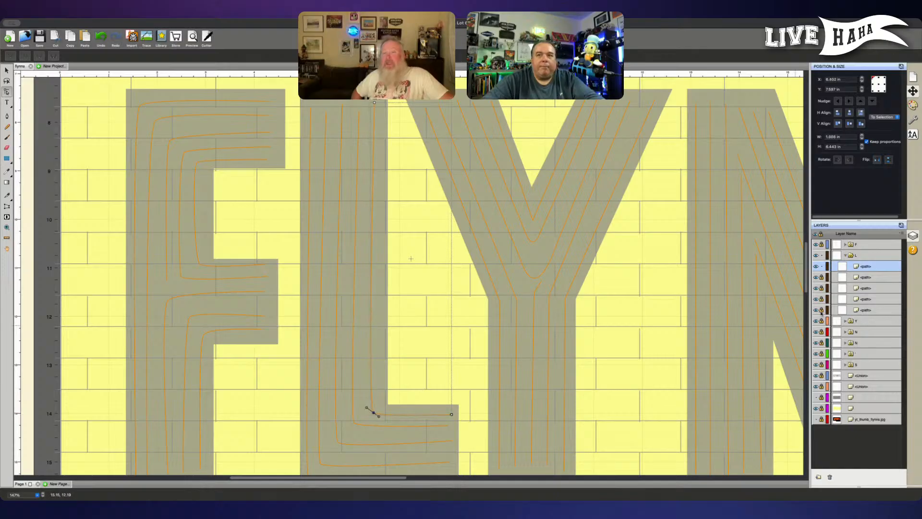
Step: Unlock the four locked paths in the L group
{"action": "left_click", "coordinate": [821, 277]}
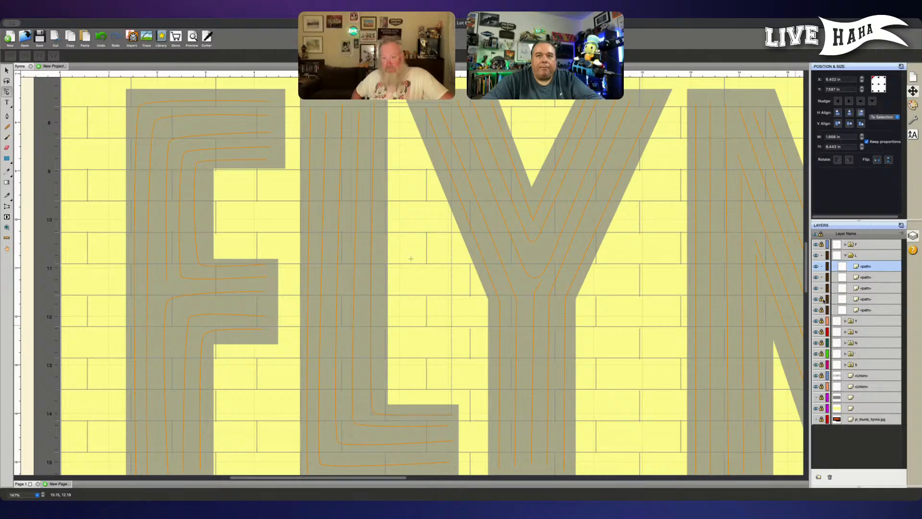
{"action": "left_click", "coordinate": [821, 298]}
{"action": "left_click", "coordinate": [822, 309]}
Step: Find the L's second path from the inside and move it to the top of the group's layer order
{"action": "left_click", "coordinate": [872, 281]}
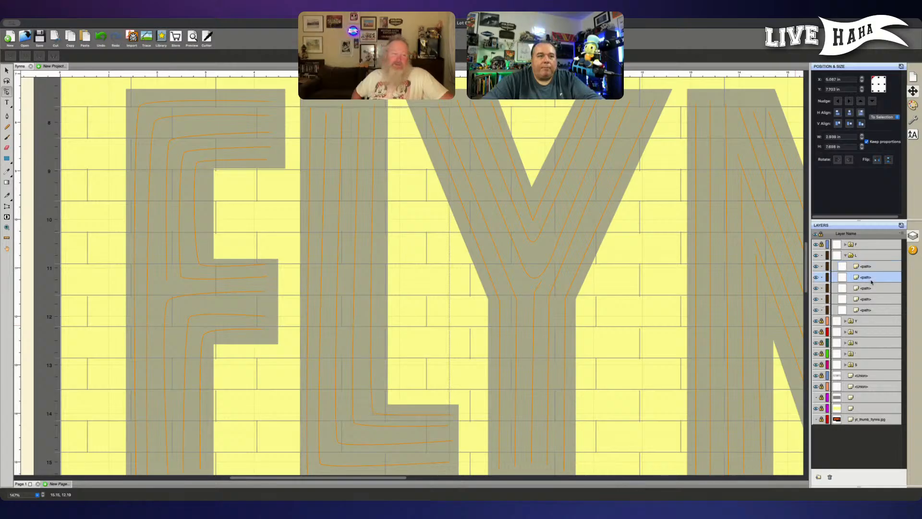
{"action": "scroll", "coordinate": [646, 290], "scroll_direction": "down", "scroll_amount": 1}
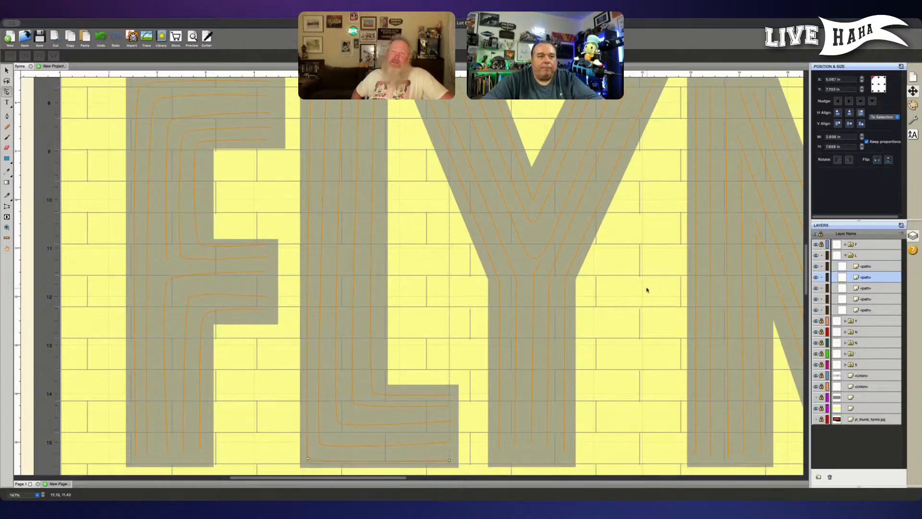
{"action": "left_click", "coordinate": [869, 309]}
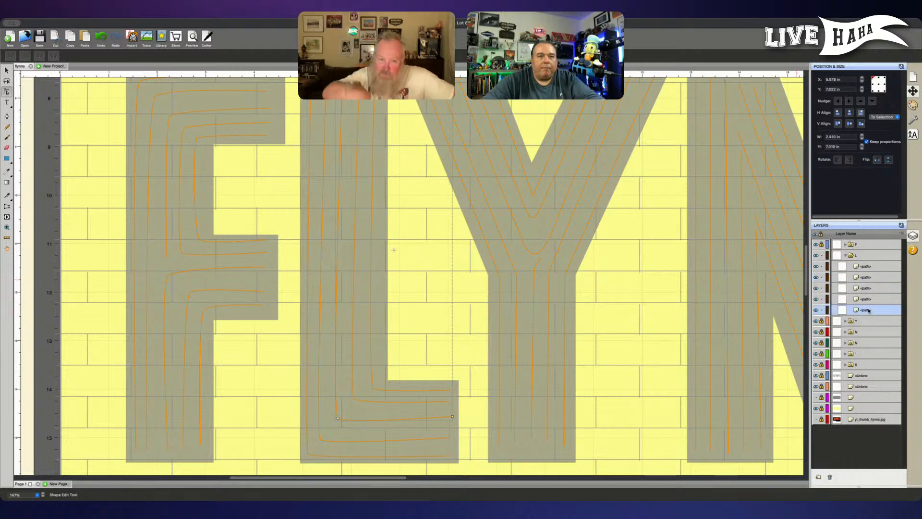
{"action": "left_click", "coordinate": [869, 299]}
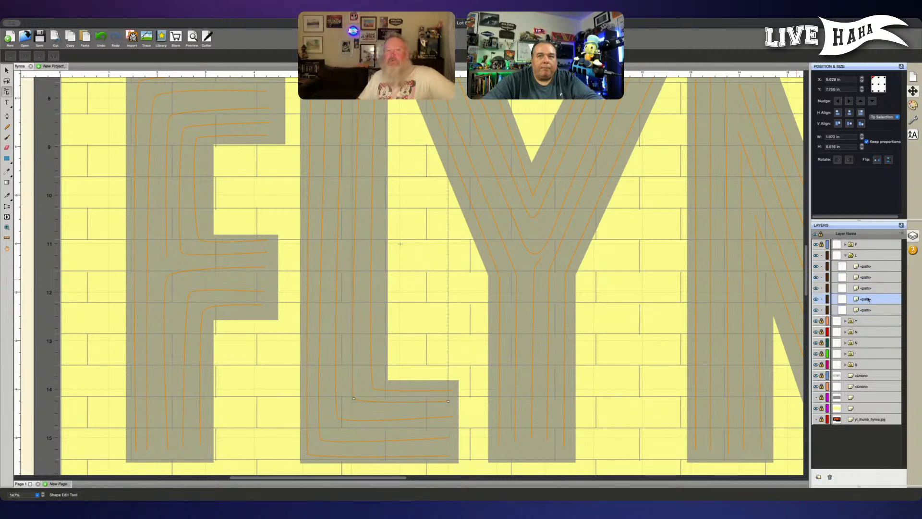
{"action": "left_click", "coordinate": [862, 266]}
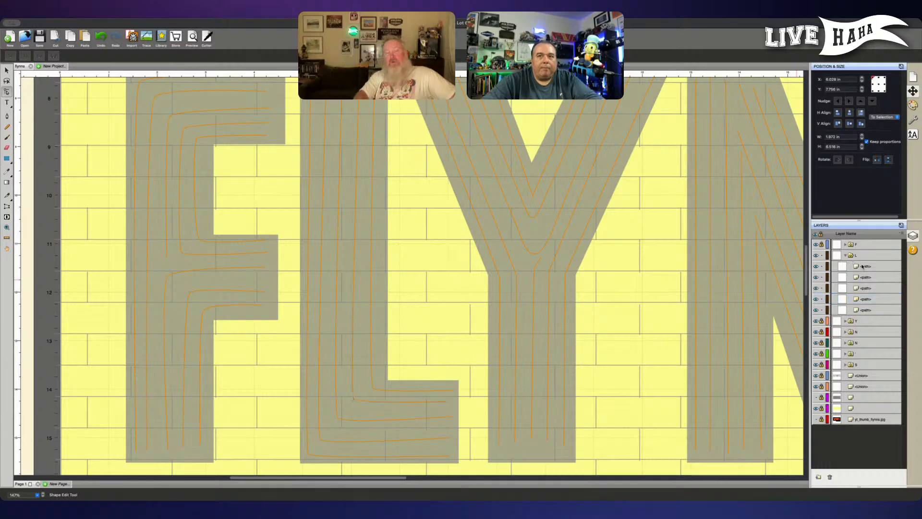
Step: Lock the other four paths in the L group and select the second path from the inside
{"action": "left_click", "coordinate": [821, 298]}
{"action": "left_click", "coordinate": [821, 288]}
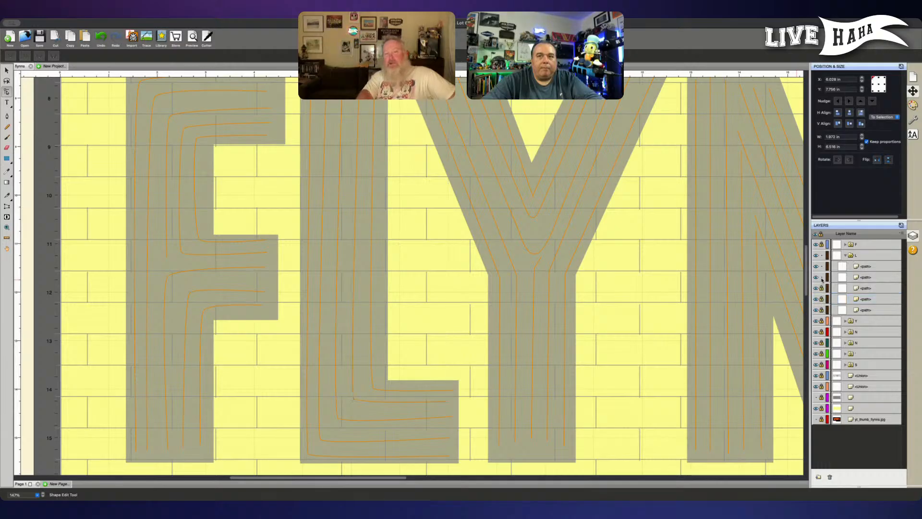
{"action": "left_click", "coordinate": [868, 265]}
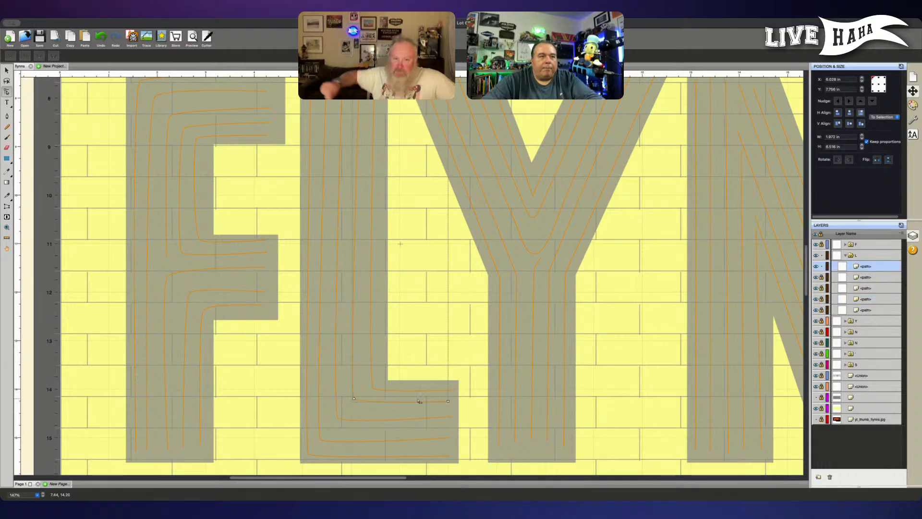
Step: Nudge the corner node of the L's second path from the inside slightly inward and down to straighten its lines
{"action": "left_click", "coordinate": [353, 401]}
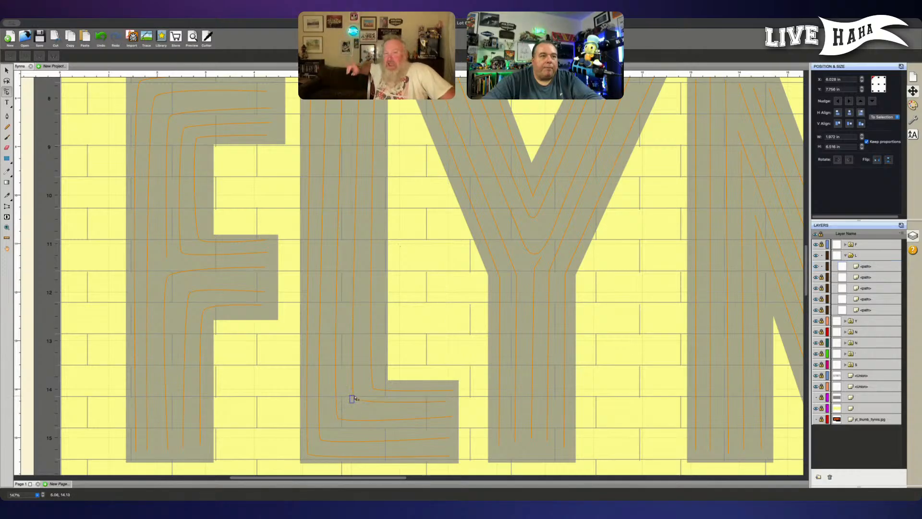
{"action": "left_click", "coordinate": [363, 402]}
{"action": "left_click", "coordinate": [447, 405]}
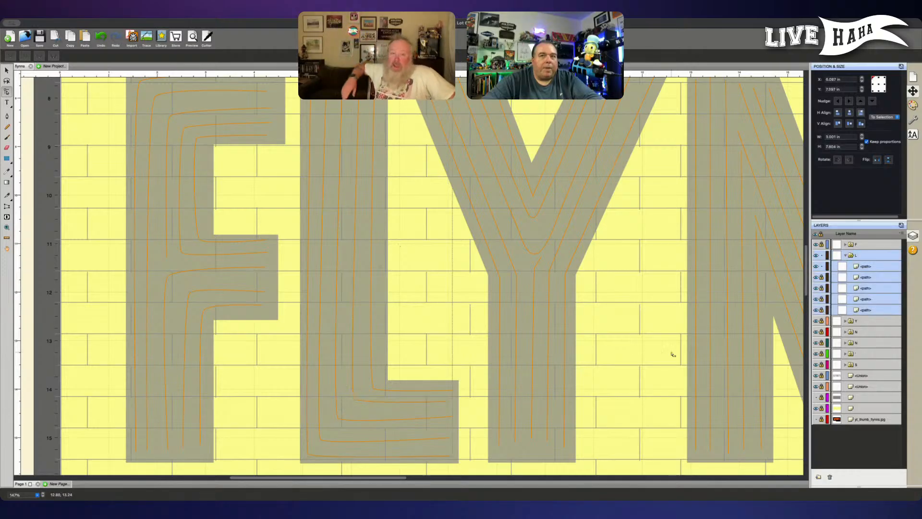
{"action": "left_click", "coordinate": [354, 397]}
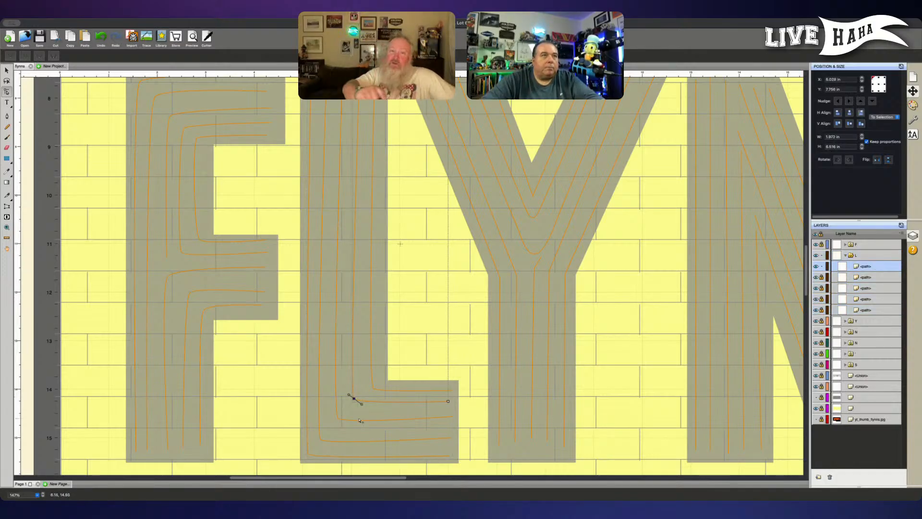
{"action": "key", "text": "Down"}
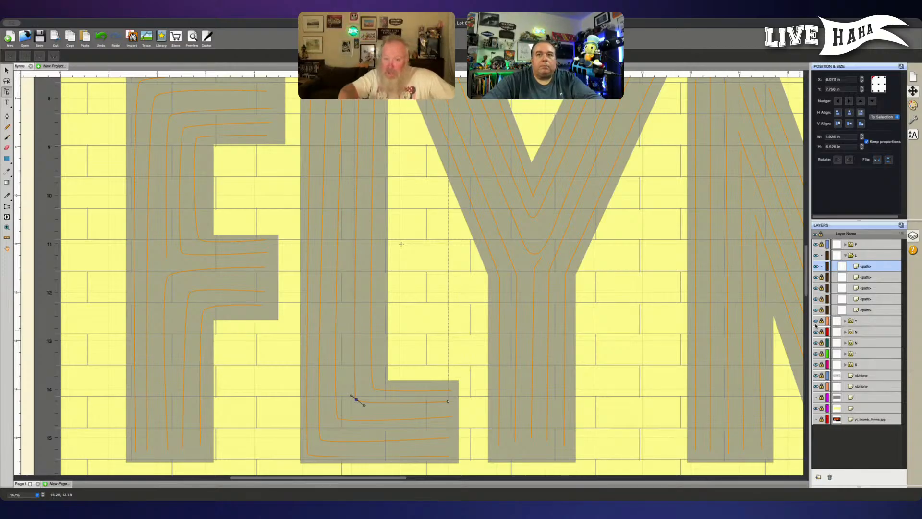
Step: Unlock the four locked paths in the L group and move the middle path to the top of the layer order
{"action": "left_click", "coordinate": [822, 278]}
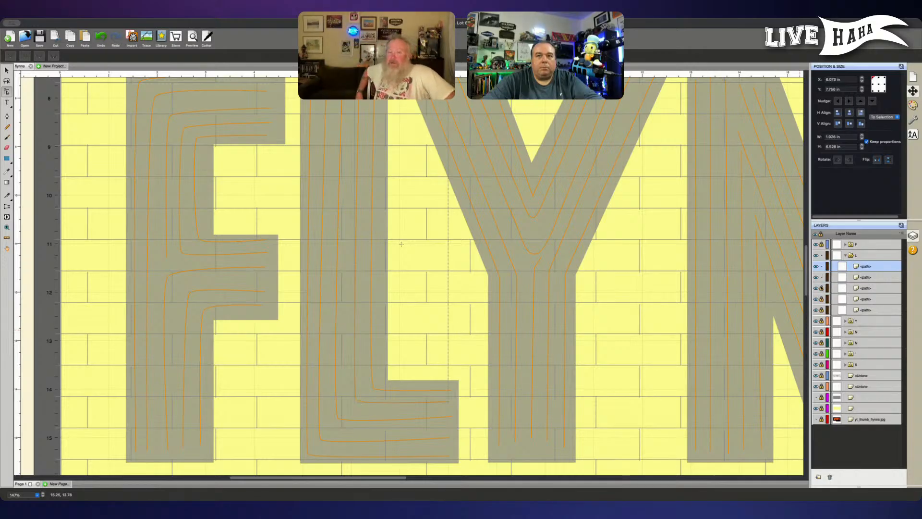
{"action": "left_click", "coordinate": [822, 299]}
{"action": "left_click", "coordinate": [866, 310]}
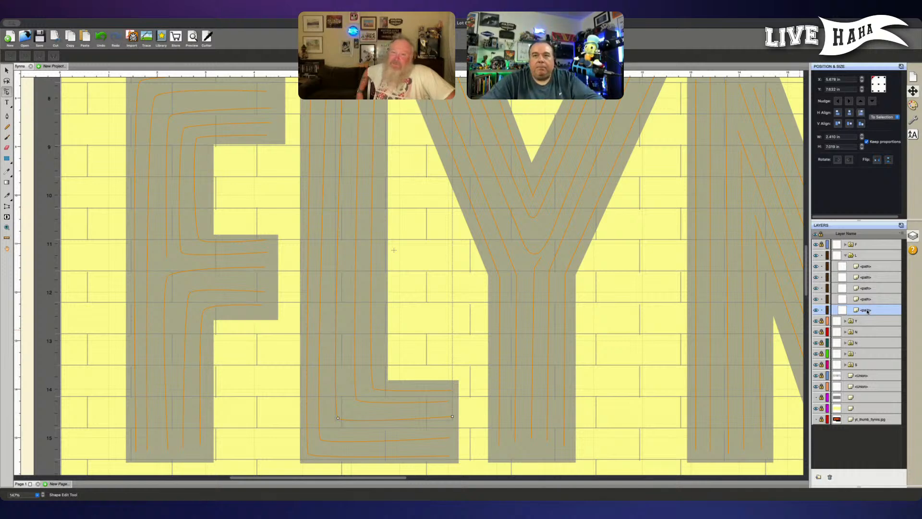
{"action": "left_click_drag", "start_coordinate": [868, 312], "coordinate": [869, 266]}
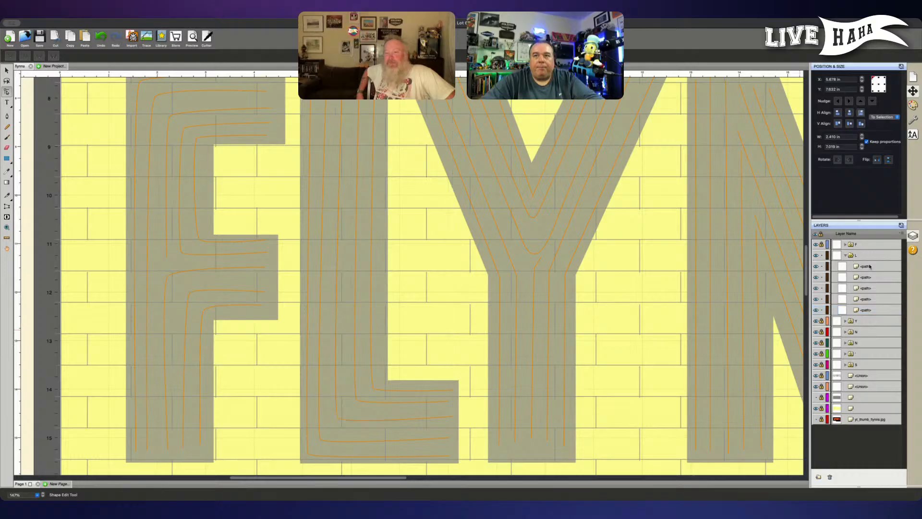
Step: Lock the other four paths in the L group and select the middle path
{"action": "left_click", "coordinate": [821, 299]}
{"action": "left_click", "coordinate": [822, 287]}
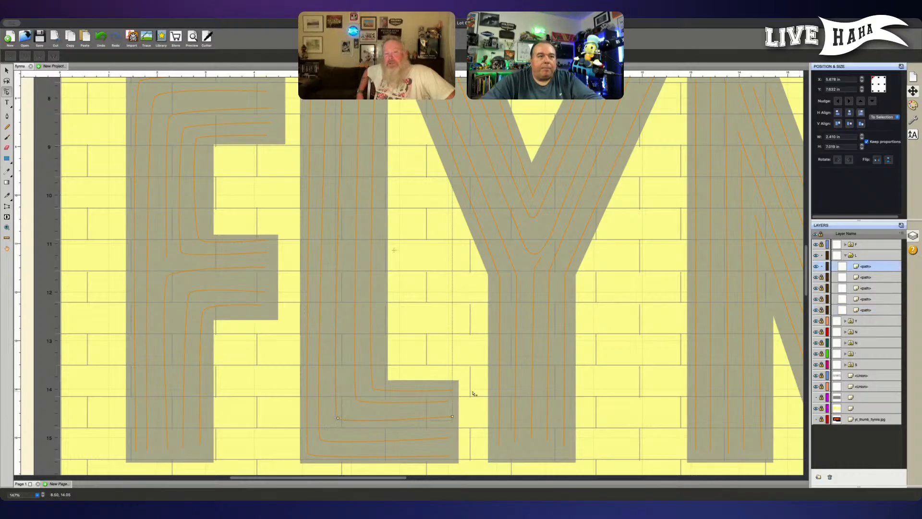
{"action": "mouse_move", "coordinate": [462, 408]}
{"action": "left_mouse_down"}
{"action": "mouse_move", "coordinate": [452, 417]}
{"action": "mouse_move", "coordinate": [462, 409]}
{"action": "left_mouse_up"}
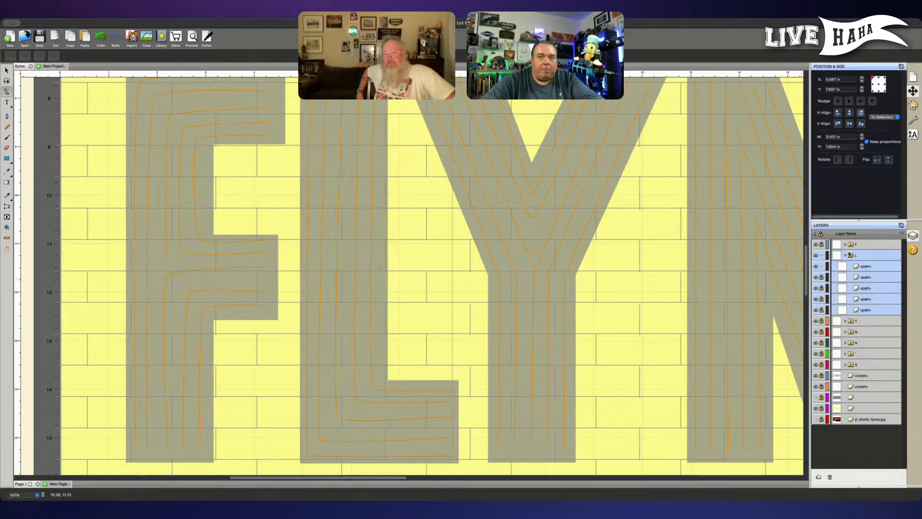
{"action": "left_click", "coordinate": [865, 267]}
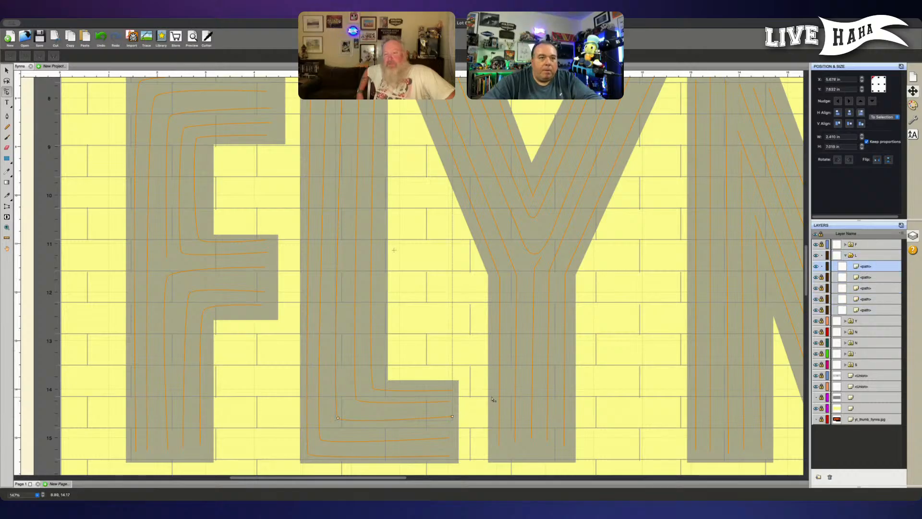
Step: Lower the end node of the L's middle path to level its foot, and shift its corner node inward
{"action": "left_click", "coordinate": [453, 417]}
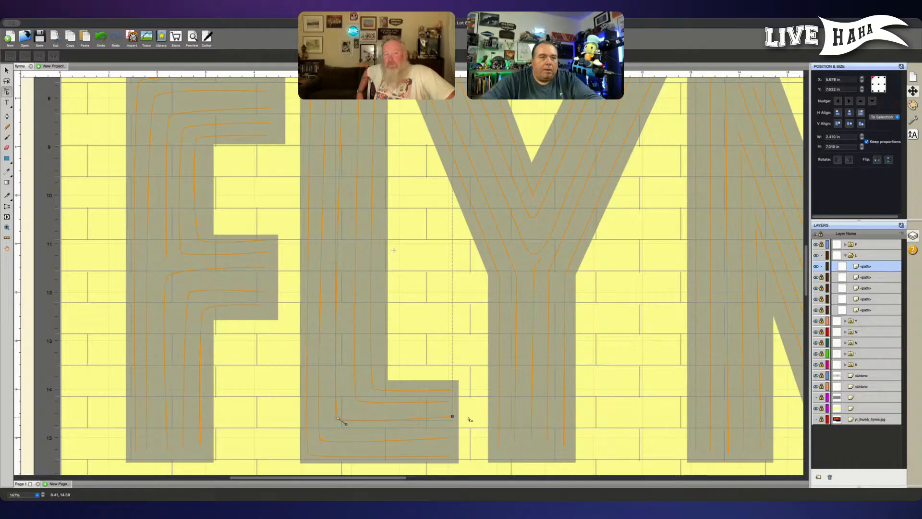
{"action": "key", "text": "Left"}
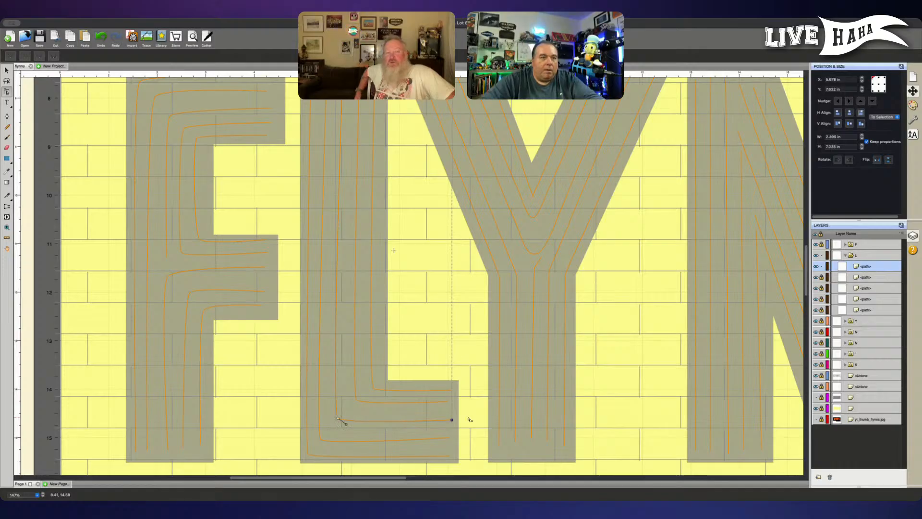
{"action": "left_click", "coordinate": [339, 419]}
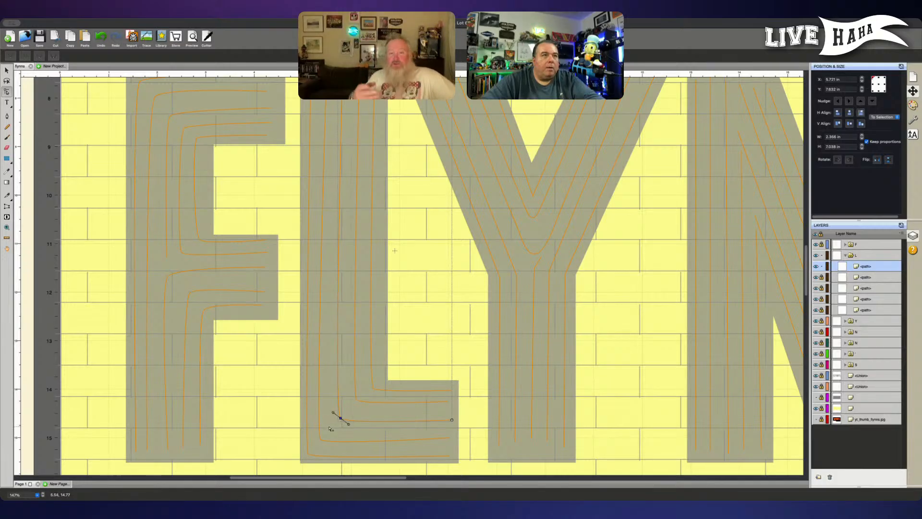
{"action": "key", "text": "Right"}
{"action": "key", "text": "Right"}
{"action": "key", "text": "Right"}
{"action": "key", "text": "Right"}
{"action": "key", "text": "Right"}
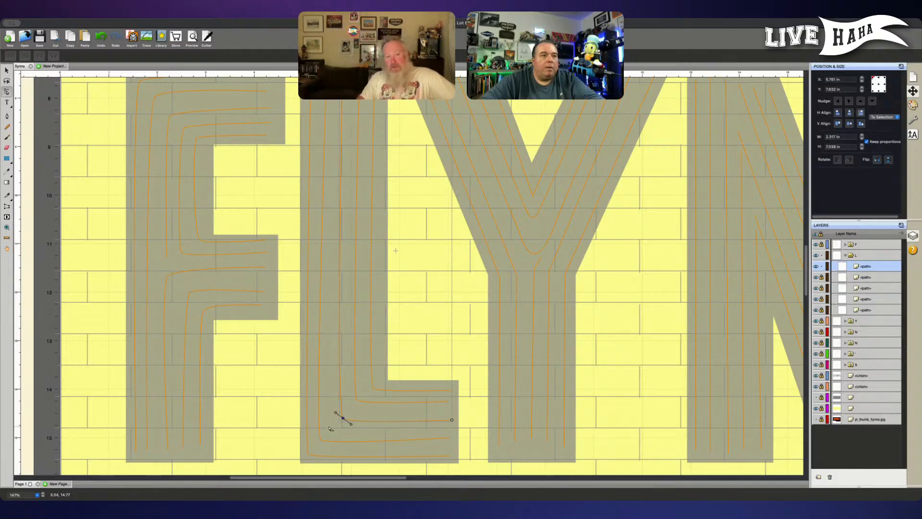
Step: Unlock the locked L paths and move the second path from the outside to the top of the group's layer order
{"action": "left_click", "coordinate": [821, 277]}
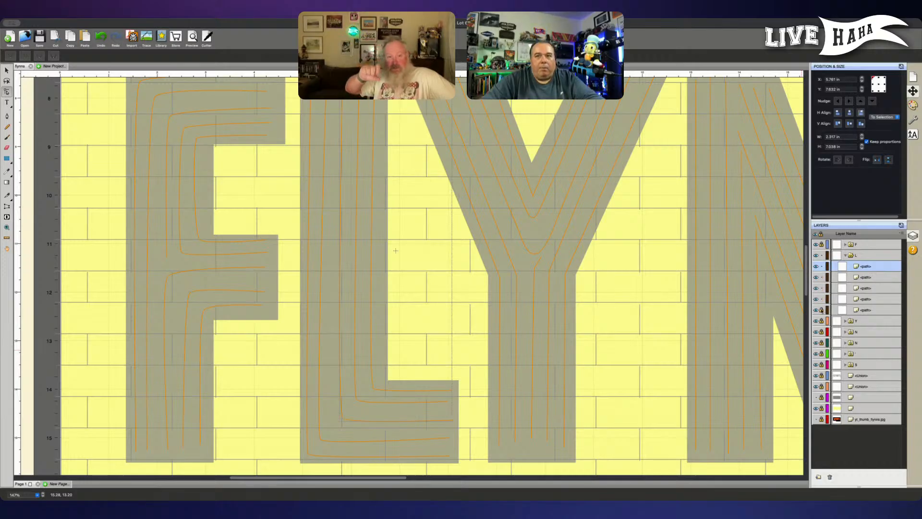
{"action": "left_click", "coordinate": [870, 288]}
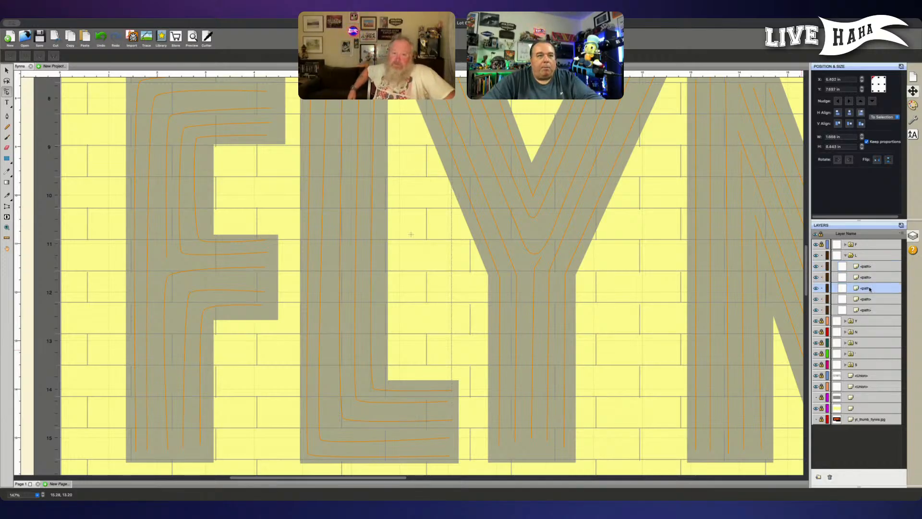
{"action": "left_click", "coordinate": [871, 299]}
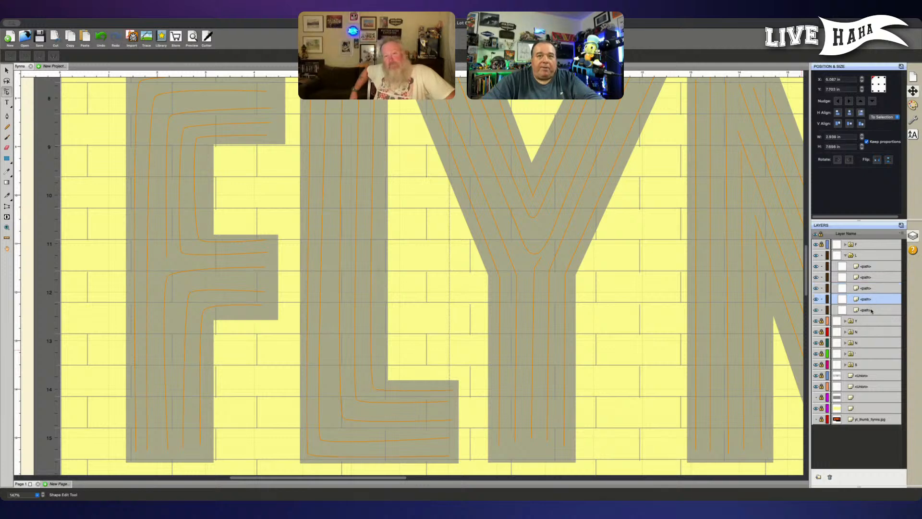
{"action": "left_click", "coordinate": [872, 310]}
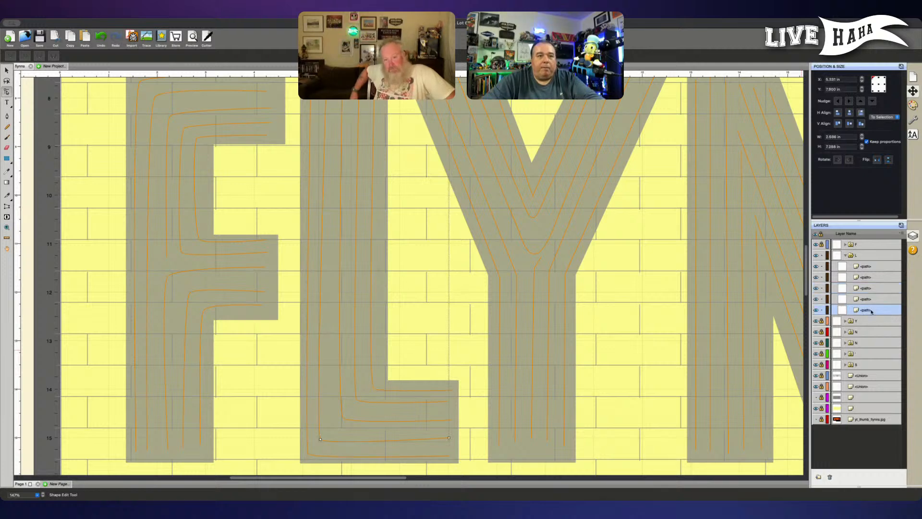
{"action": "left_click_drag", "start_coordinate": [862, 311], "coordinate": [850, 267]}
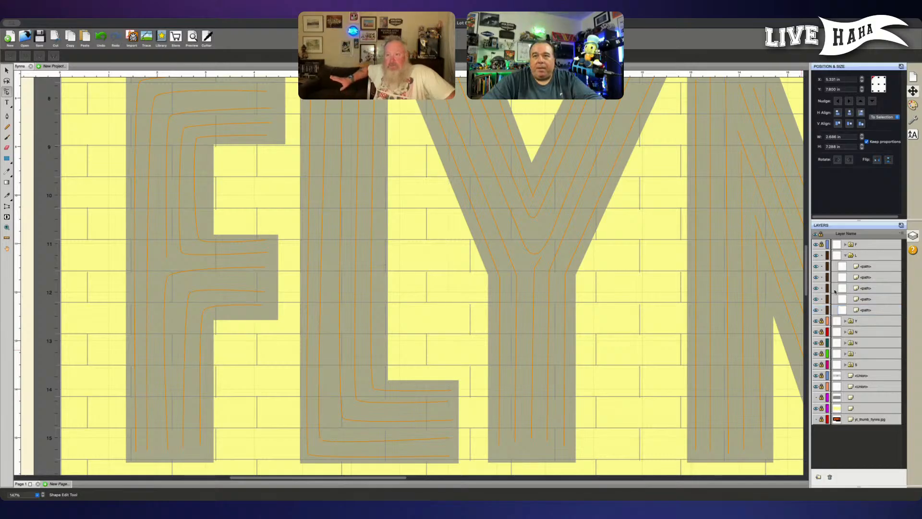
Step: Lock the other four paths in the L group and select the second path from the outside
{"action": "left_click", "coordinate": [822, 300]}
{"action": "left_click", "coordinate": [822, 289]}
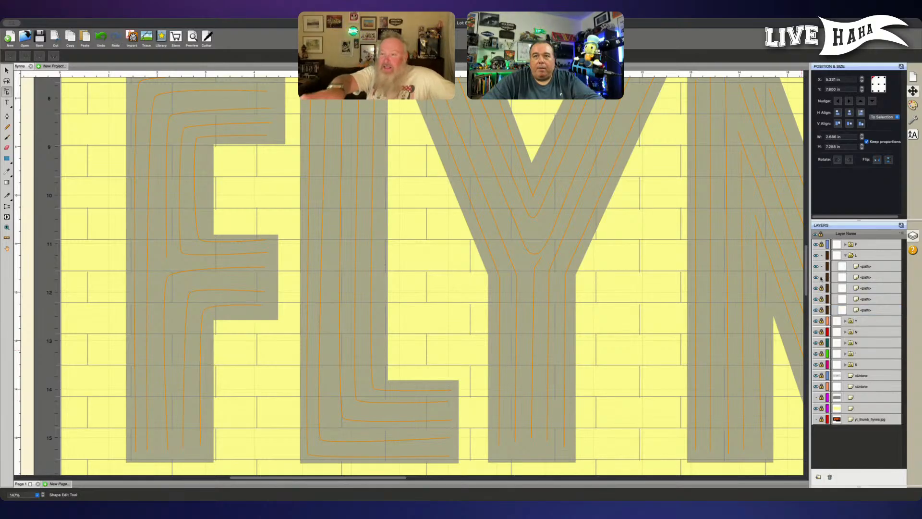
{"action": "left_click", "coordinate": [821, 278]}
{"action": "left_click", "coordinate": [865, 267]}
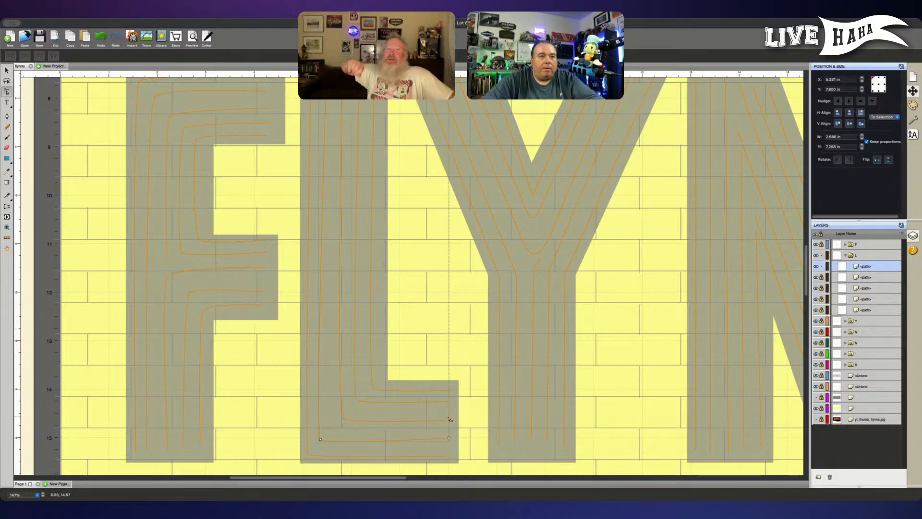
Step: Lower the end node of the L's second path from the outside to level its foot, and shift its corner node inward
{"action": "left_click", "coordinate": [449, 439]}
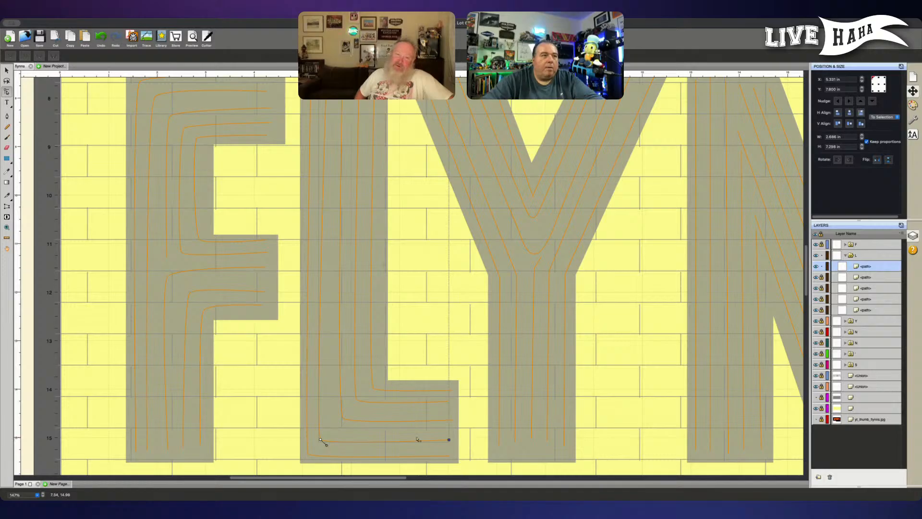
{"action": "left_click", "coordinate": [320, 440]}
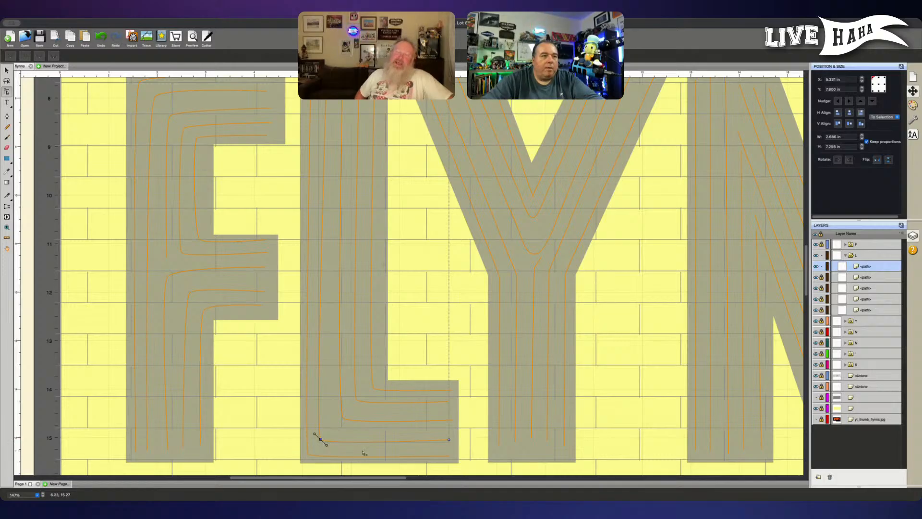
{"action": "key", "text": "Right"}
{"action": "key", "text": "Right"}
{"action": "key", "text": "Right"}
{"action": "key", "text": "Right"}
{"action": "key", "text": "Right"}
{"action": "key", "text": "Right"}
{"action": "key", "text": "Right"}
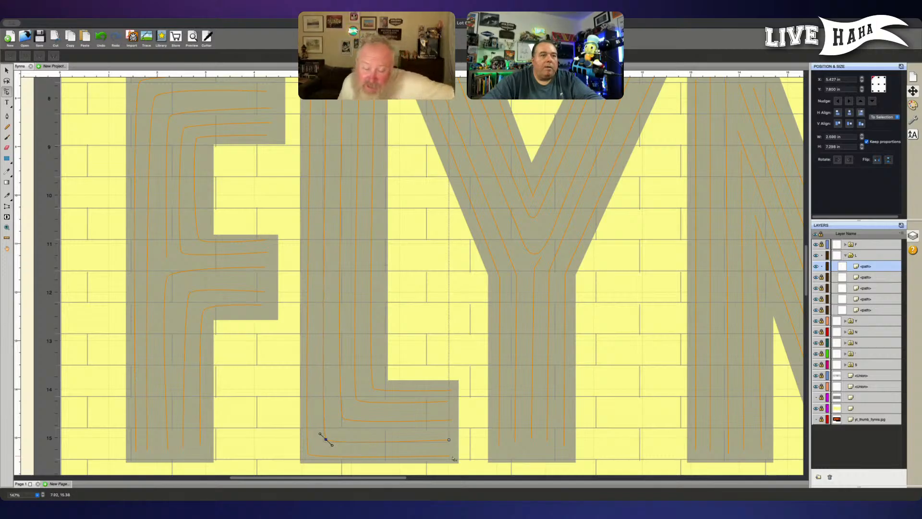
Step: Move the L's outermost path to the top of the group's layer order and leave it as the only unlocked path
{"action": "left_click", "coordinate": [821, 278]}
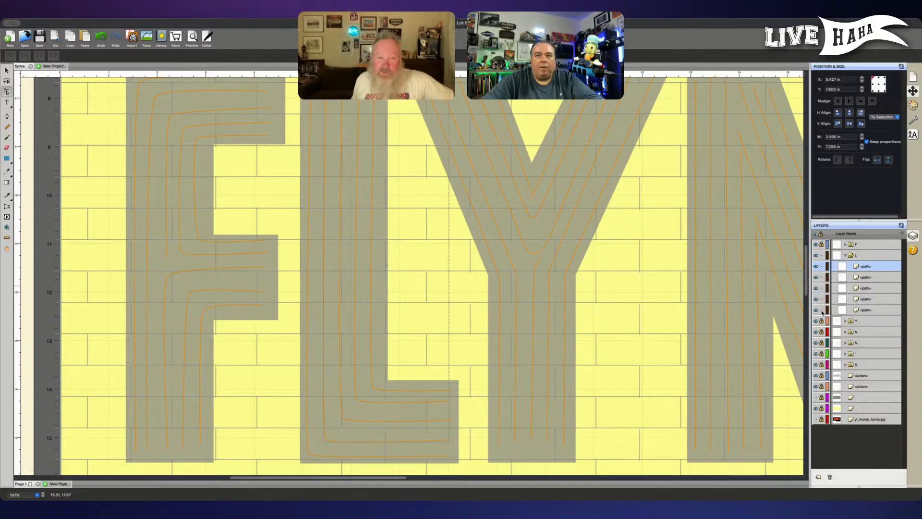
{"action": "left_click", "coordinate": [870, 311]}
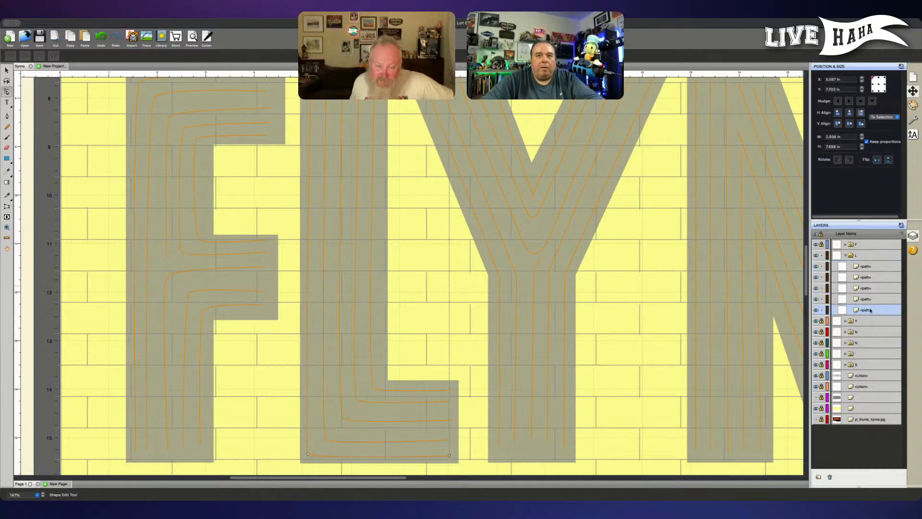
{"action": "left_click", "coordinate": [844, 292]}
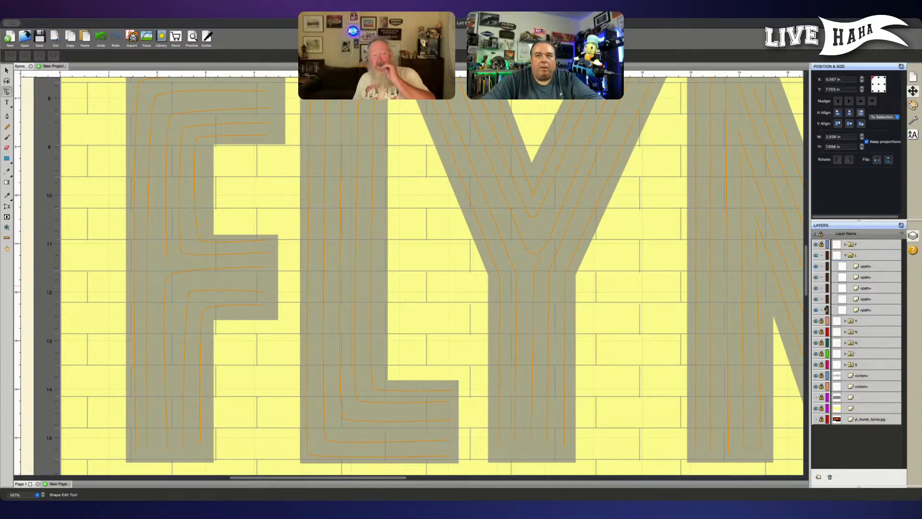
{"action": "left_click", "coordinate": [868, 267]}
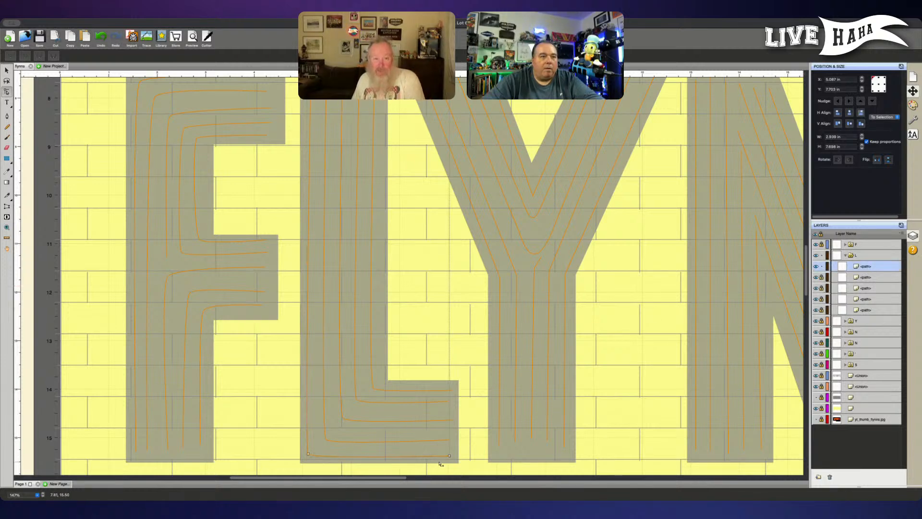
Step: Raise the end node of the L's outermost path slightly to level its foot, and nudge its corner node inward
{"action": "left_click_drag", "start_coordinate": [448, 462], "coordinate": [452, 460]}
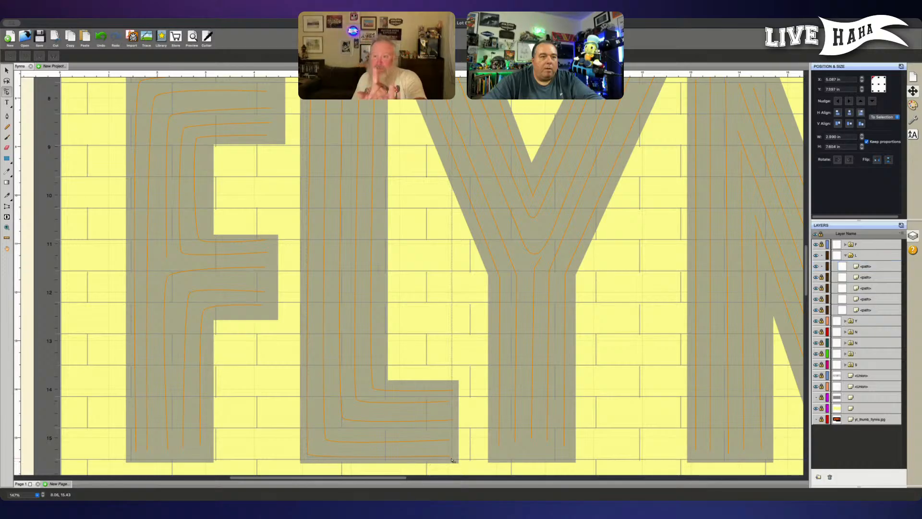
{"action": "left_click", "coordinate": [861, 270]}
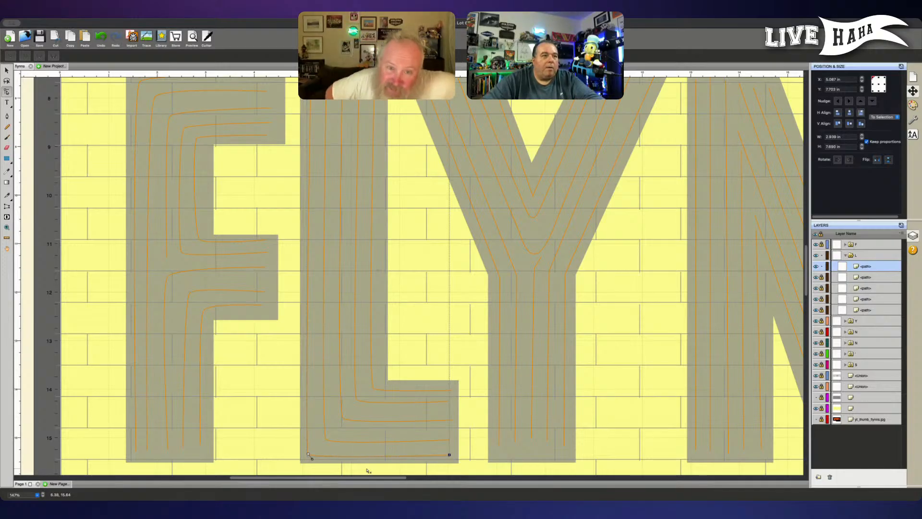
{"action": "left_click", "coordinate": [308, 454]}
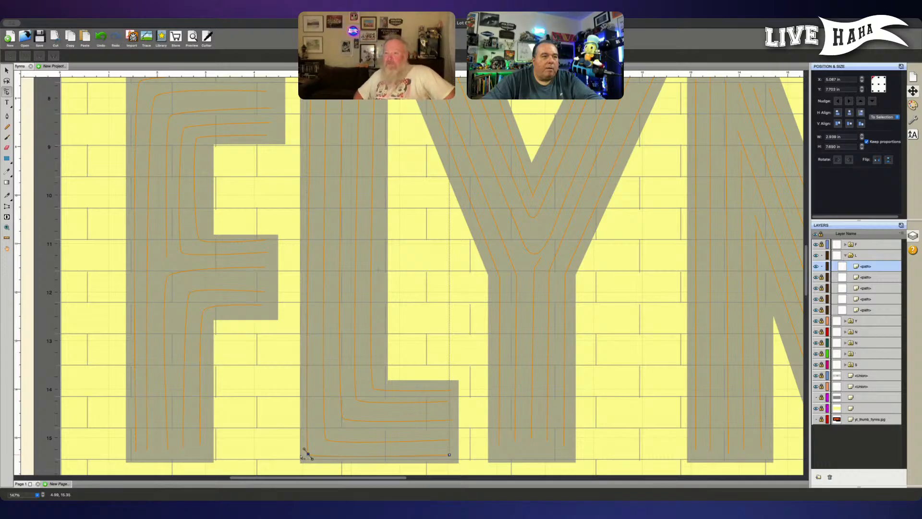
{"action": "key", "text": "Right"}
{"action": "key", "text": "Right"}
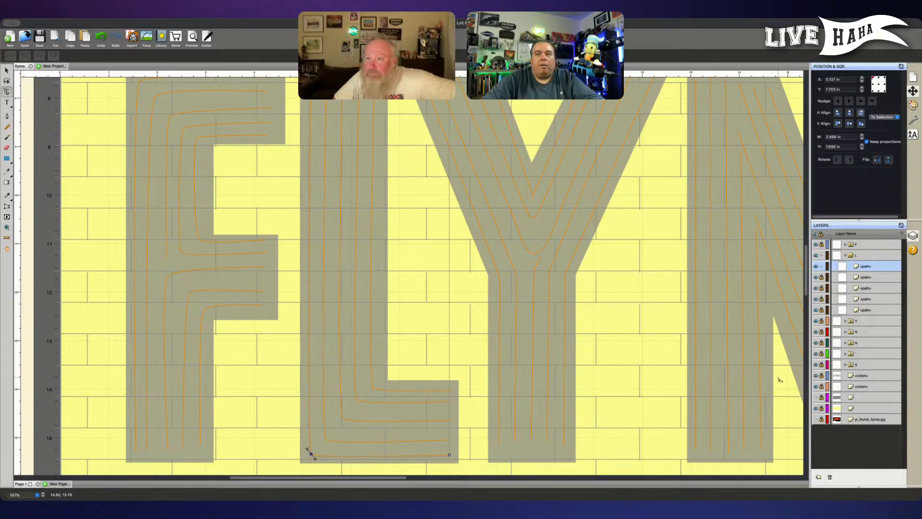
Step: Collapse and lock the L group, and unlock and expand the F group to list its paths
{"action": "left_click", "coordinate": [822, 278]}
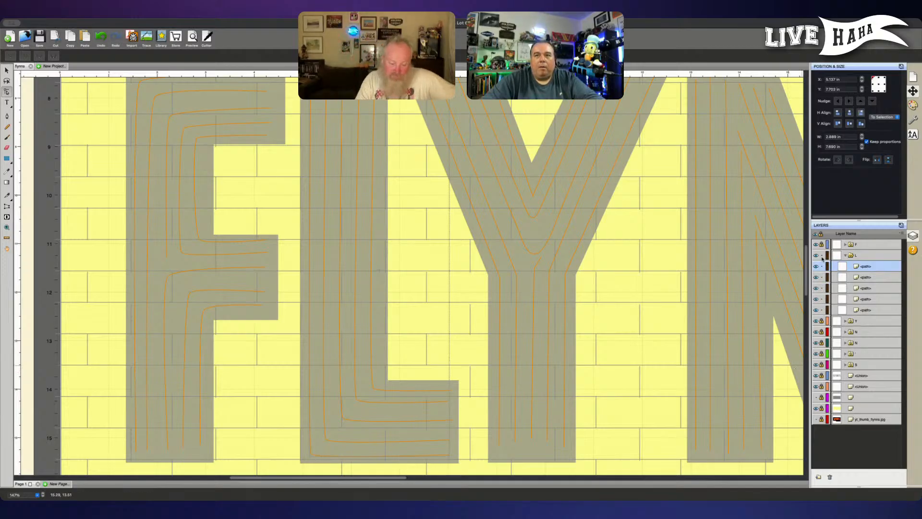
{"action": "left_click", "coordinate": [846, 255]}
{"action": "left_click", "coordinate": [821, 255]}
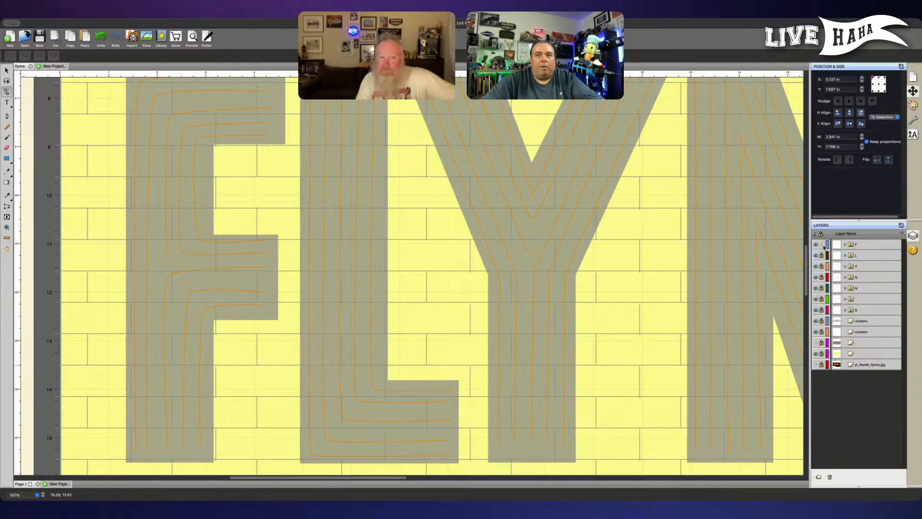
{"action": "left_click", "coordinate": [846, 245]}
{"action": "left_click", "coordinate": [865, 255]}
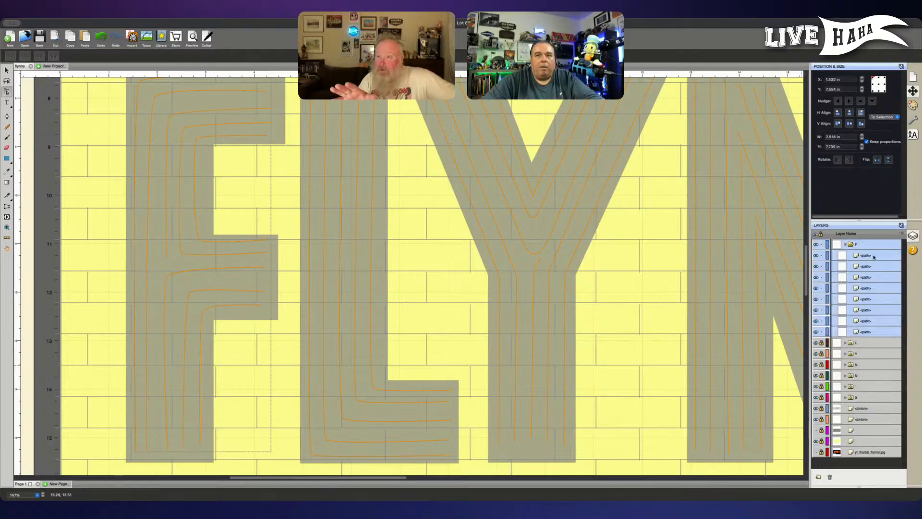
Step: Lock all F paths except the innermost one of the lower arm, and select that path
{"action": "left_click_drag", "start_coordinate": [447, 263], "coordinate": [541, 268]}
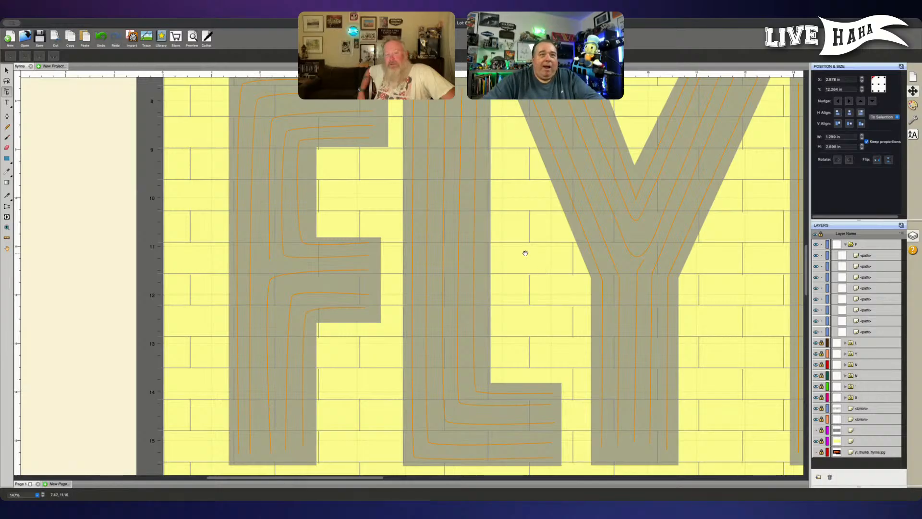
{"action": "left_click_drag", "start_coordinate": [523, 253], "coordinate": [525, 260]}
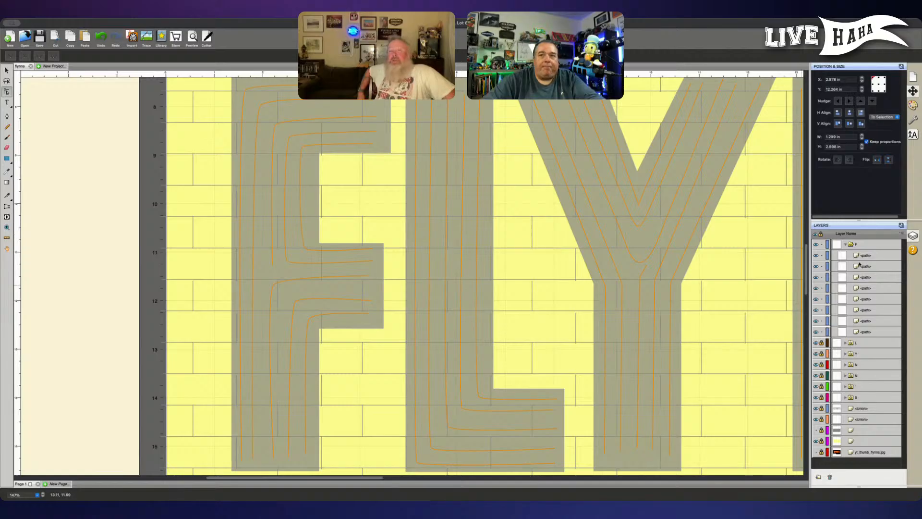
{"action": "left_click", "coordinate": [872, 256]}
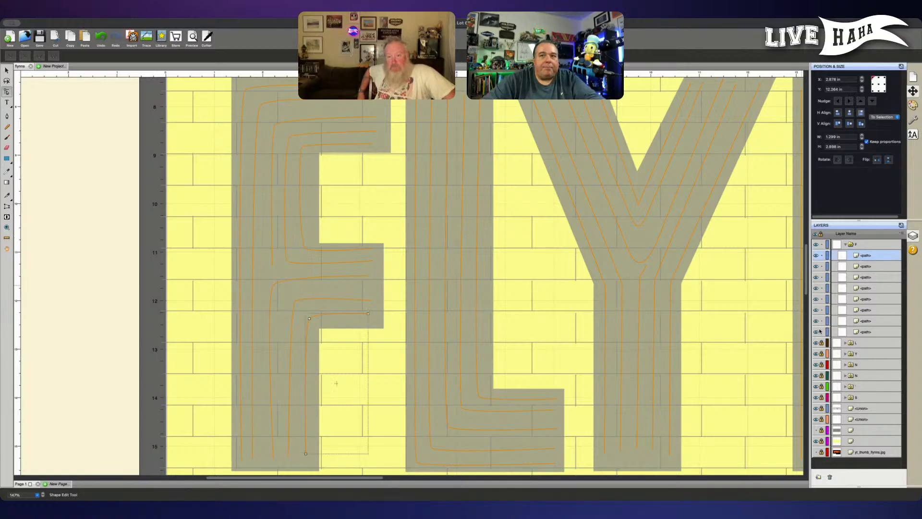
{"action": "left_click_drag", "start_coordinate": [820, 331], "coordinate": [821, 284]}
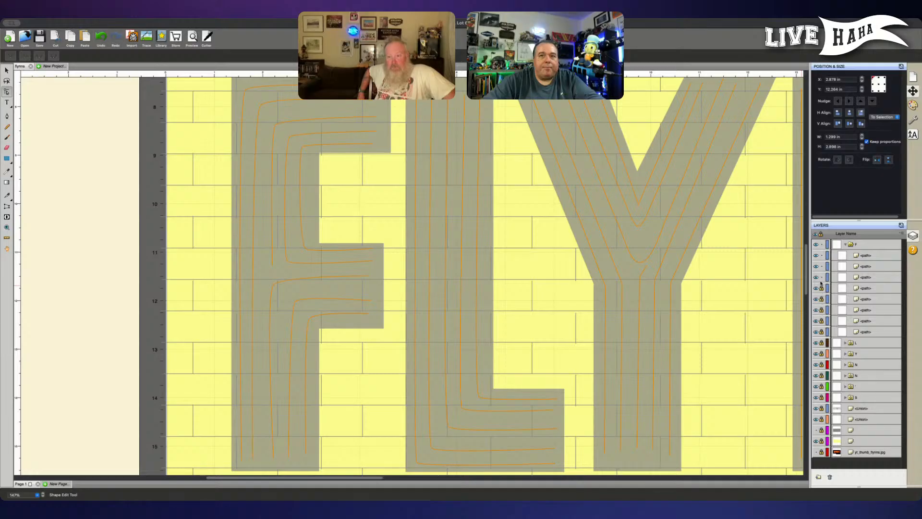
{"action": "left_click", "coordinate": [842, 258]}
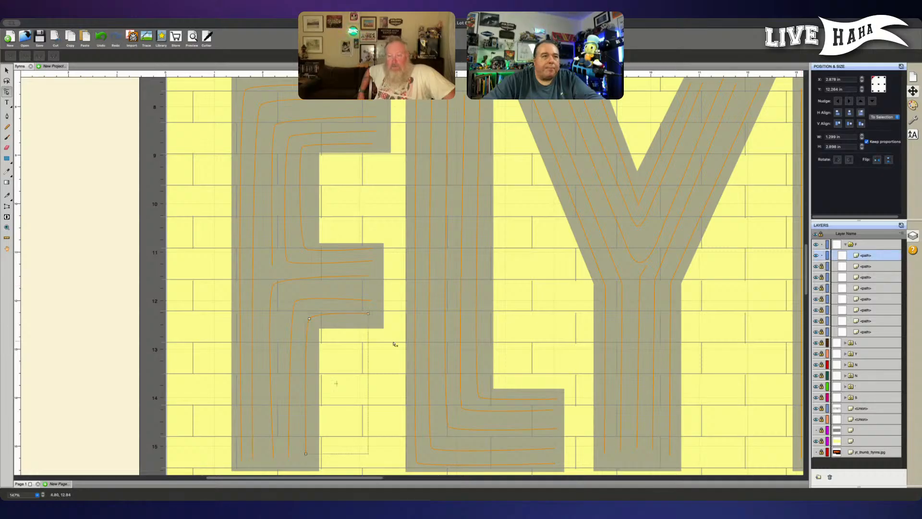
Step: Lower the arm end node of the F's innermost lower-arm path slightly to level its horizontal segment
{"action": "left_click", "coordinate": [368, 314]}
{"action": "left_click", "coordinate": [368, 321]}
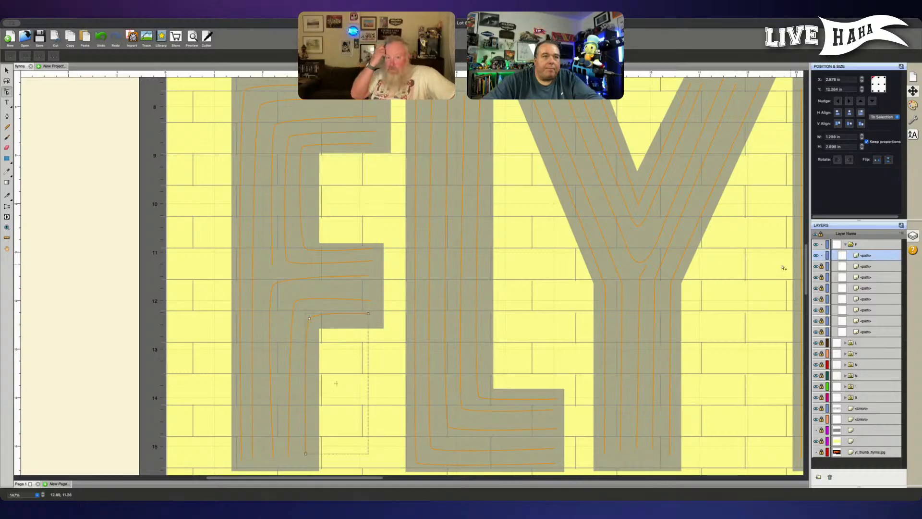
{"action": "left_click", "coordinate": [369, 317]}
{"action": "left_click", "coordinate": [369, 315]}
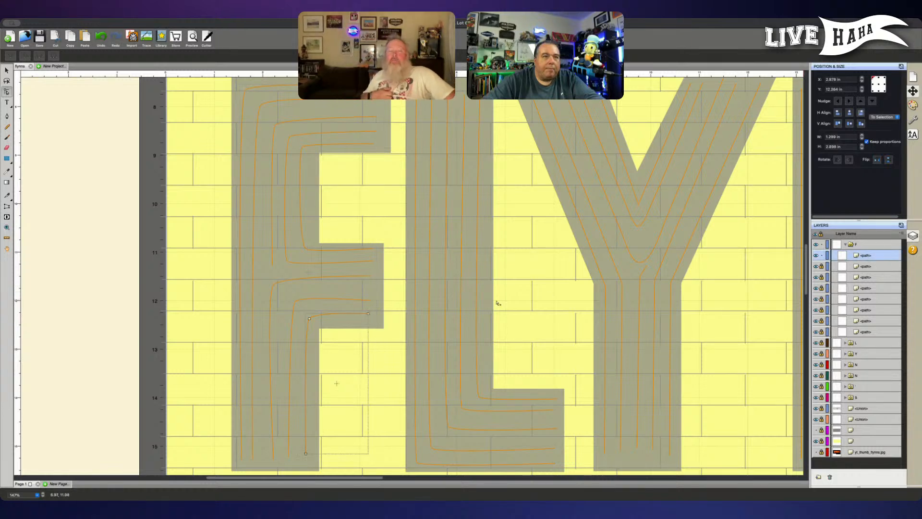
{"action": "left_click", "coordinate": [368, 315]}
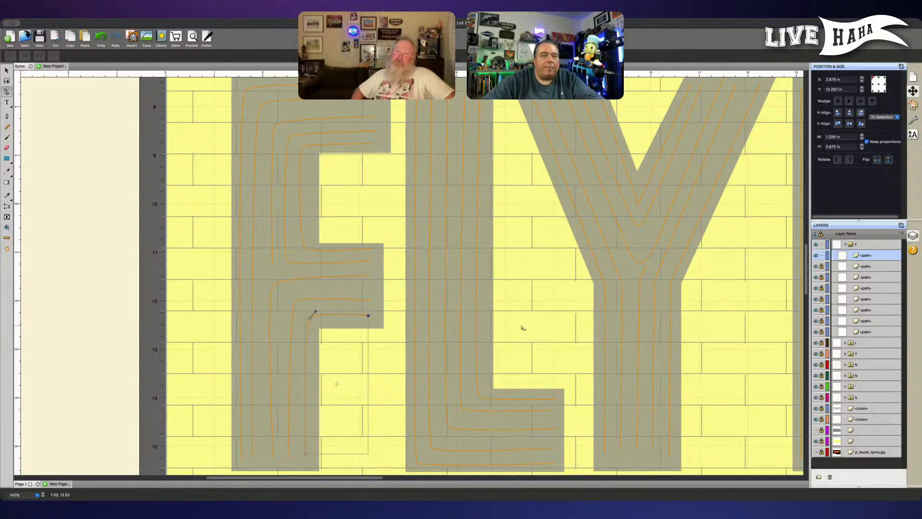
Step: Unlock the locked F paths and move the lower arm's second path from the inside to the top of the group's layer order
{"action": "left_click_drag", "start_coordinate": [821, 266], "coordinate": [821, 300]}
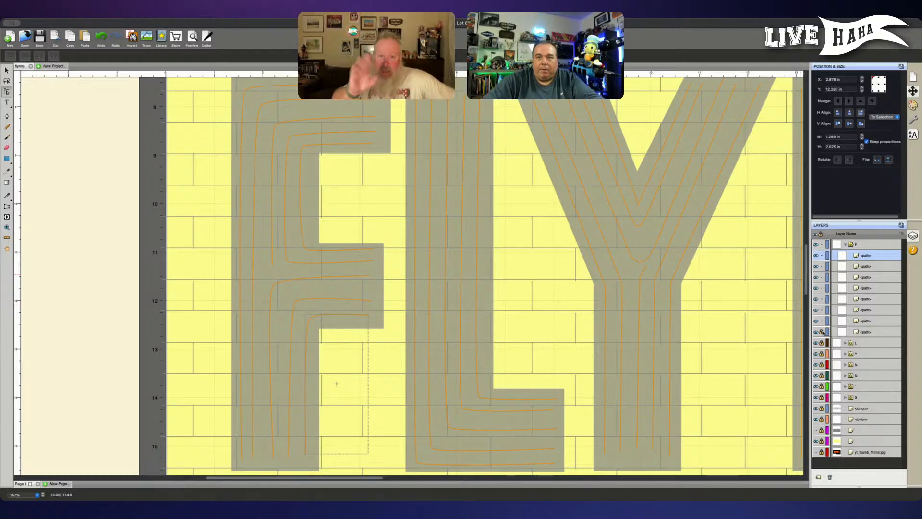
{"action": "left_click", "coordinate": [875, 268]}
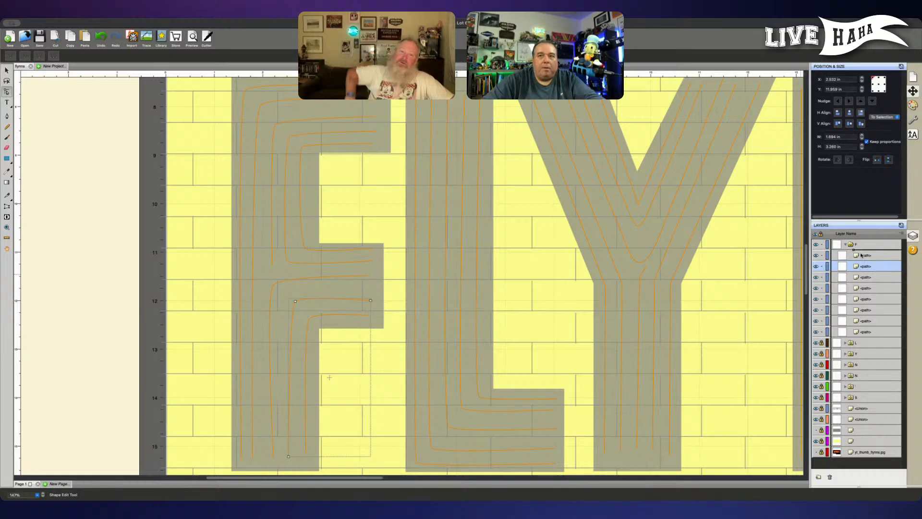
{"action": "left_click", "coordinate": [855, 260]}
Step: Lock the other F paths and select the lower arm's second path from the inside
{"action": "left_click", "coordinate": [820, 331]}
{"action": "left_click", "coordinate": [821, 321]}
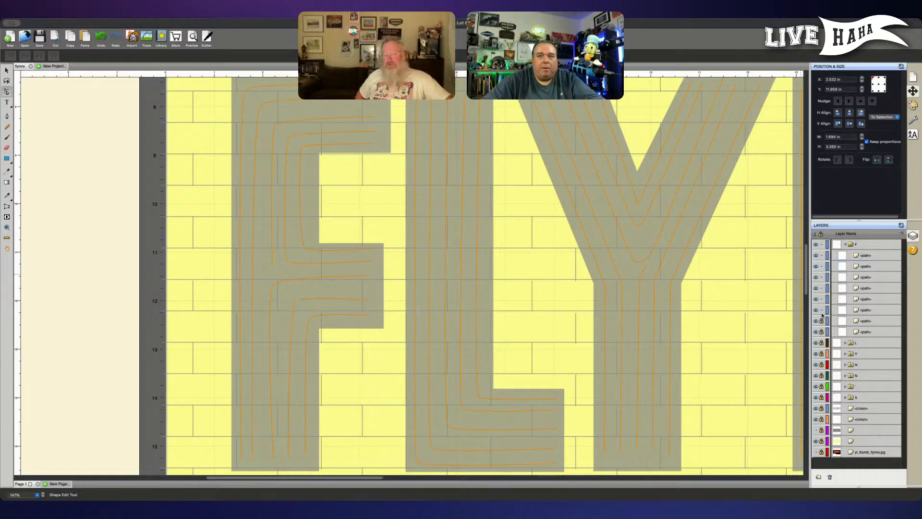
{"action": "left_click", "coordinate": [821, 310]}
{"action": "left_click", "coordinate": [822, 288]}
{"action": "left_click", "coordinate": [821, 277]}
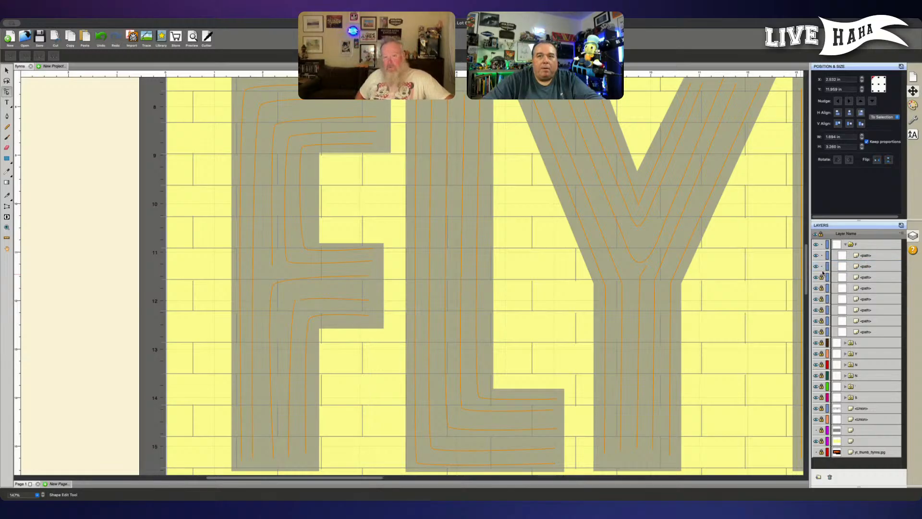
{"action": "left_click", "coordinate": [821, 266]}
{"action": "left_click", "coordinate": [875, 255]}
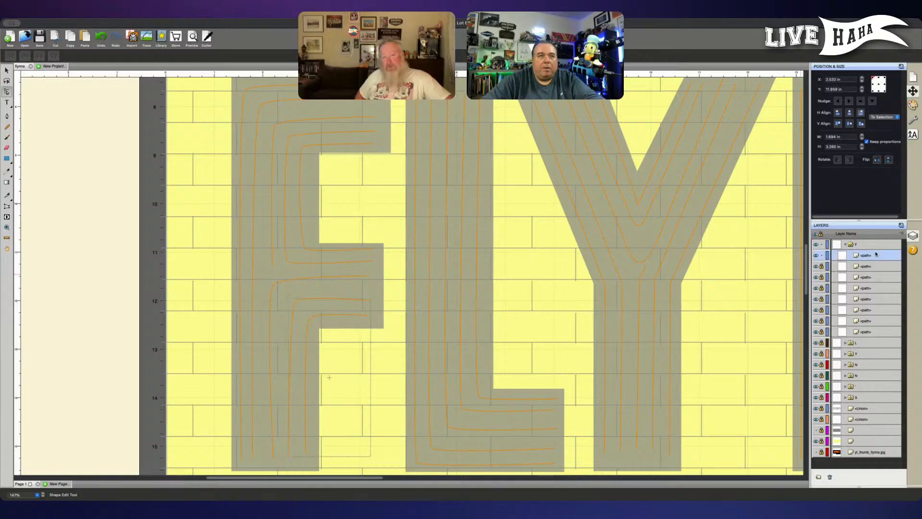
Step: Raise the arm end node of the F's second lower-arm path to level it, and shift its stem end node inward to straighten the stem
{"action": "left_click", "coordinate": [371, 301]}
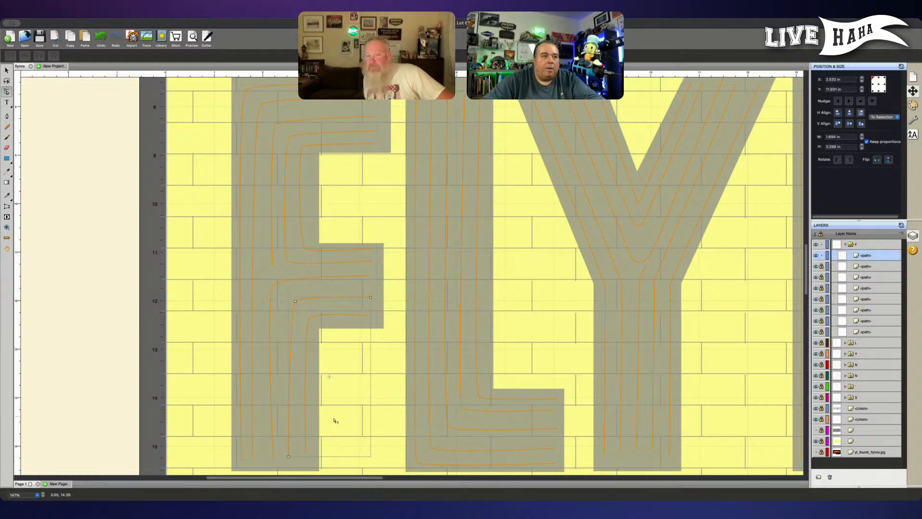
{"action": "left_click", "coordinate": [289, 459]}
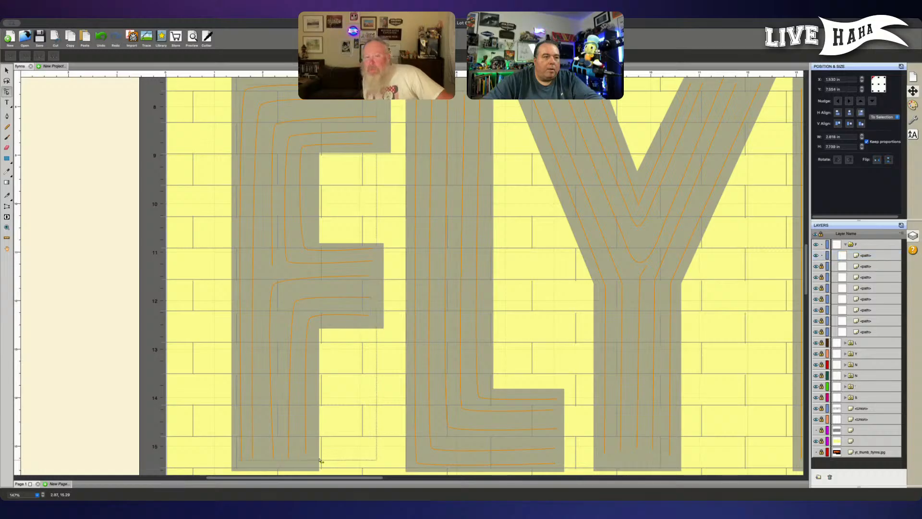
{"action": "left_click", "coordinate": [867, 257]}
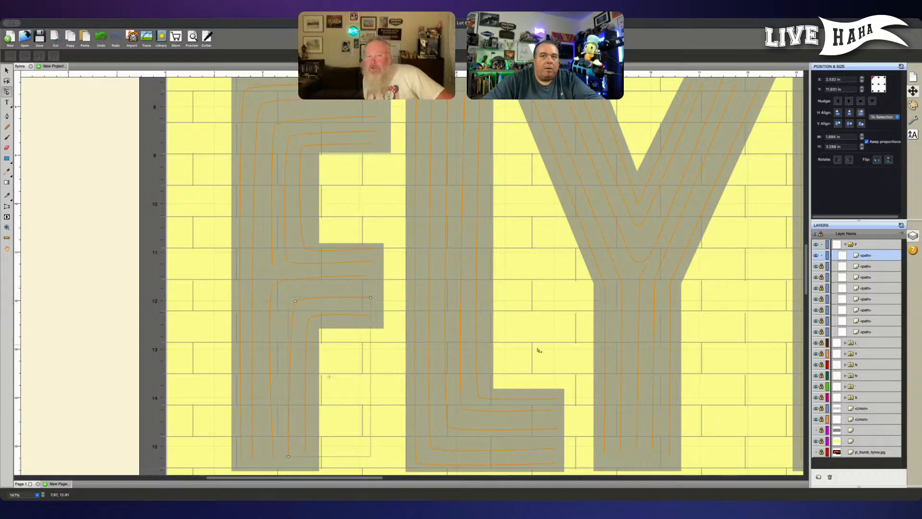
{"action": "left_click", "coordinate": [289, 457]}
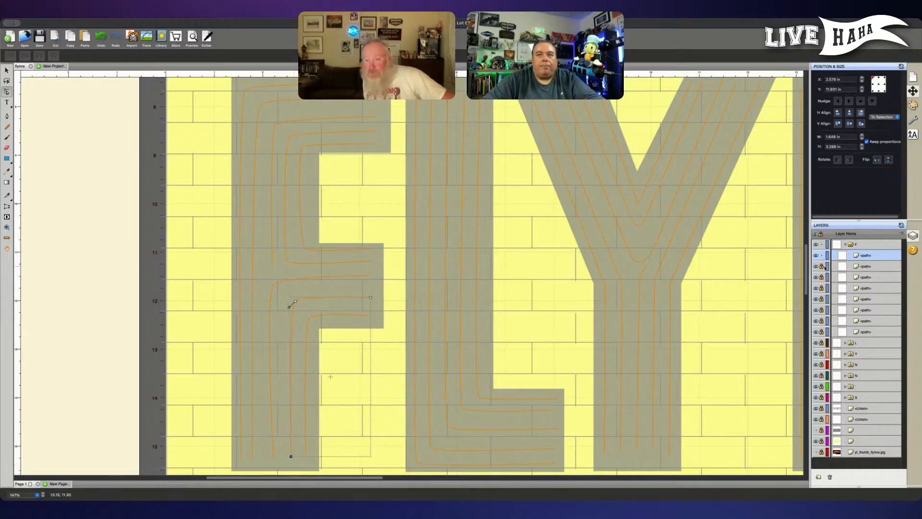
Step: Unlock the remaining F paths and move the lower arm's third path from the inside to the top of the group's layer order
{"action": "left_click", "coordinate": [867, 266]}
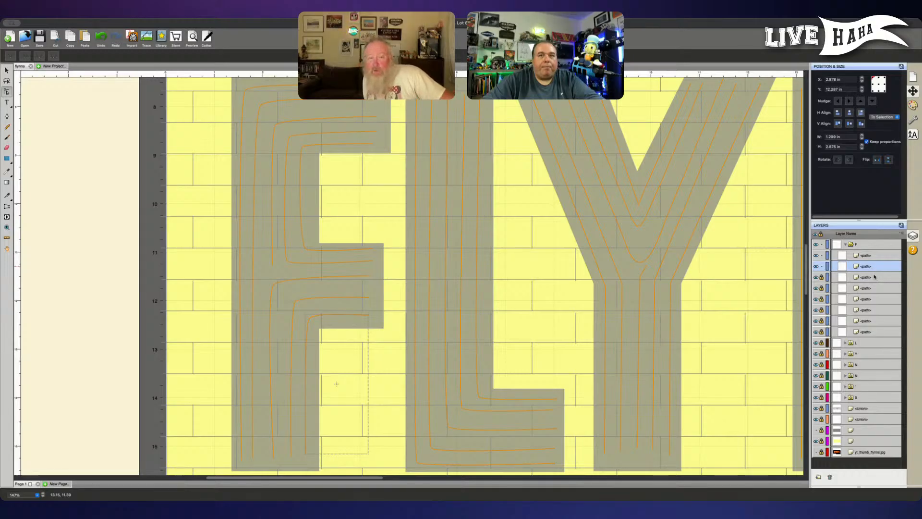
{"action": "left_click", "coordinate": [875, 278]}
{"action": "left_click", "coordinate": [821, 277]}
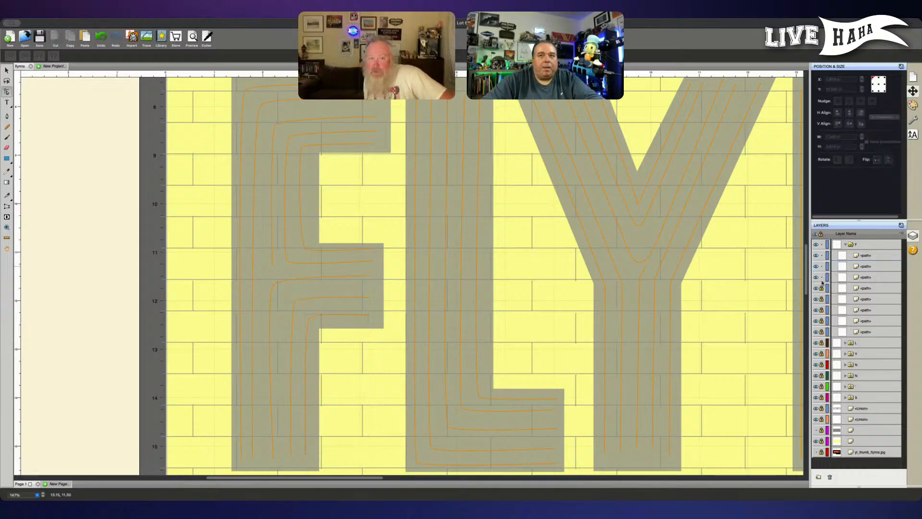
{"action": "left_click", "coordinate": [821, 288]}
{"action": "left_click", "coordinate": [821, 299]}
{"action": "left_click", "coordinate": [821, 310]}
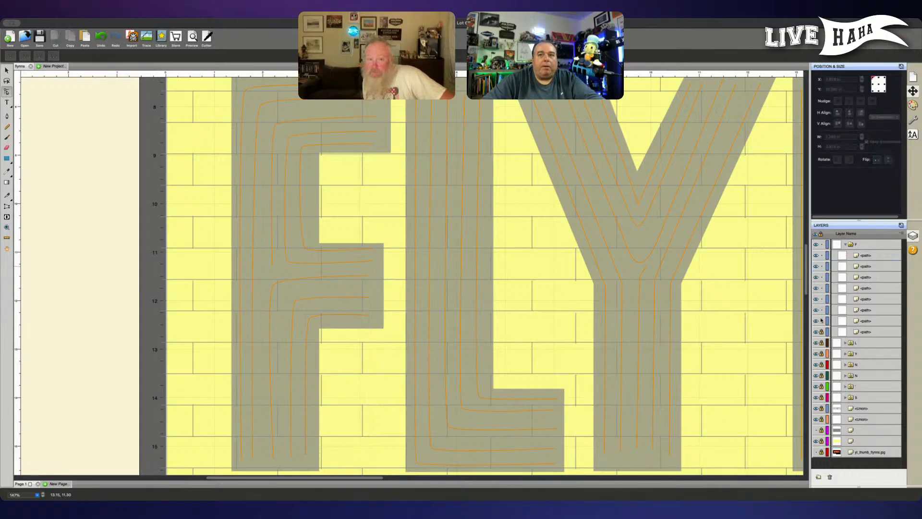
{"action": "left_click", "coordinate": [821, 331]}
{"action": "left_click", "coordinate": [873, 279]}
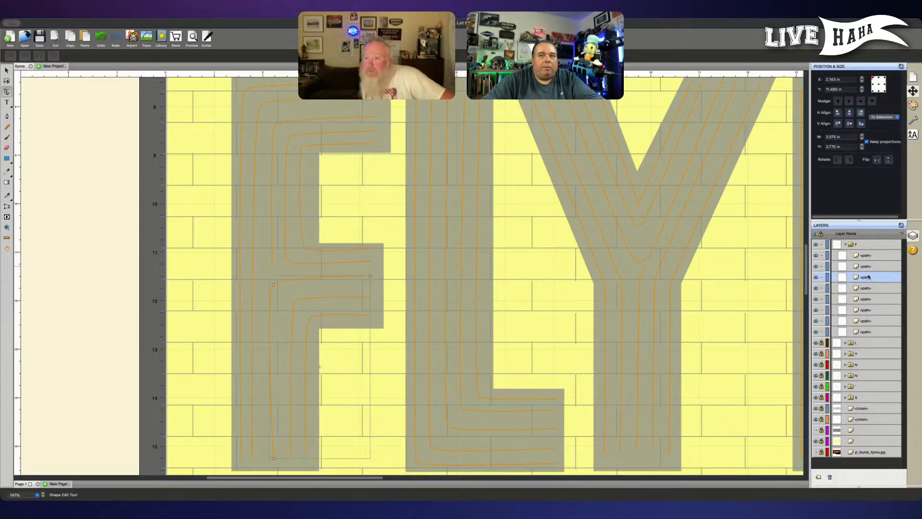
{"action": "left_click_drag", "start_coordinate": [868, 277], "coordinate": [861, 254]}
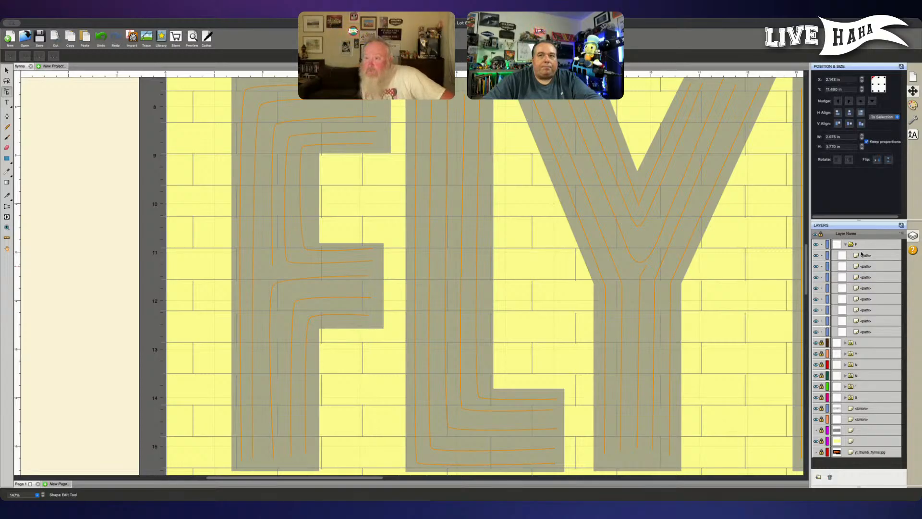
Step: Lock the other seven F paths and select the lower arm's third path from the inside
{"action": "left_click", "coordinate": [821, 332]}
{"action": "left_click", "coordinate": [821, 321]}
{"action": "left_click", "coordinate": [821, 311]}
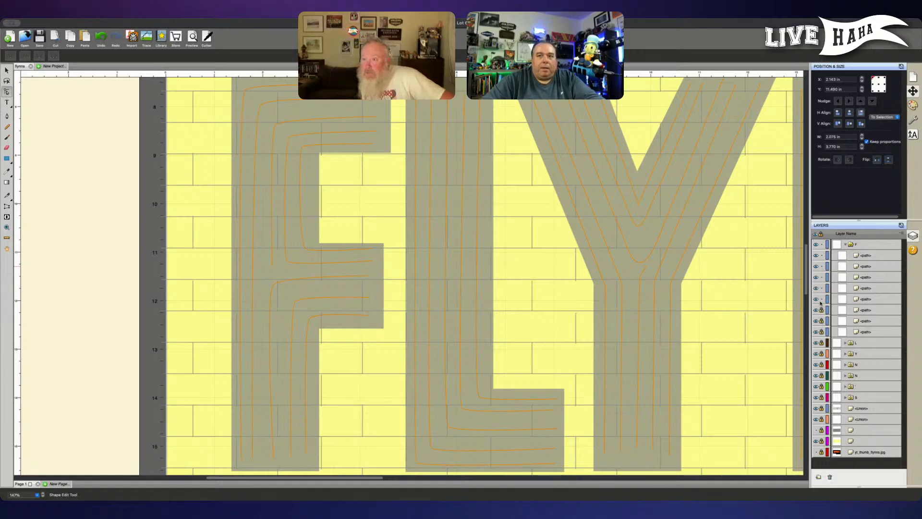
{"action": "left_click", "coordinate": [821, 299]}
{"action": "left_click", "coordinate": [821, 288]}
{"action": "left_click", "coordinate": [822, 277]}
{"action": "left_click", "coordinate": [821, 267]}
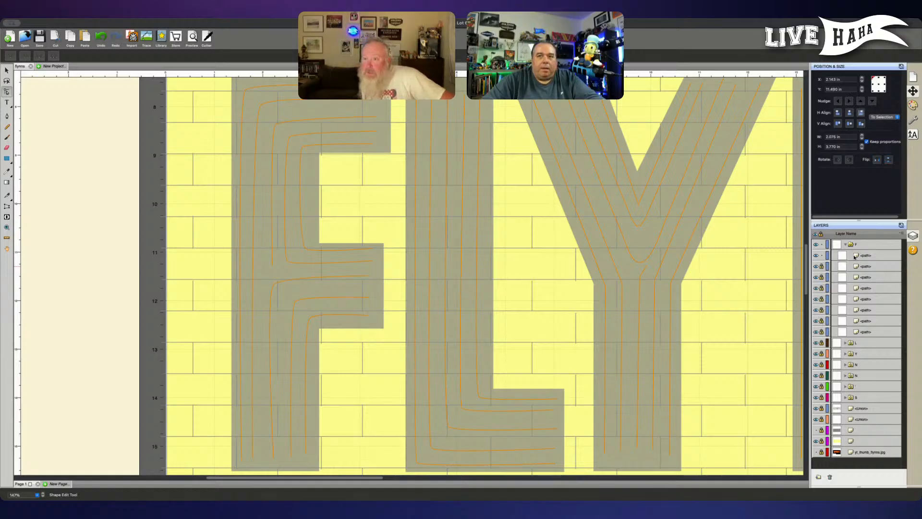
{"action": "left_click", "coordinate": [855, 255]}
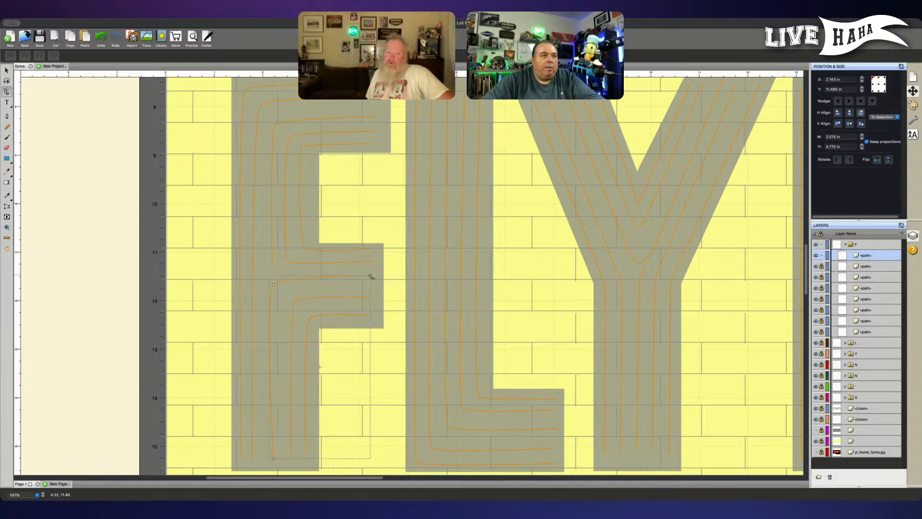
Step: Lower the arm end node of the F's third lower-arm path from the inside to level the arm
{"action": "left_click", "coordinate": [372, 275]}
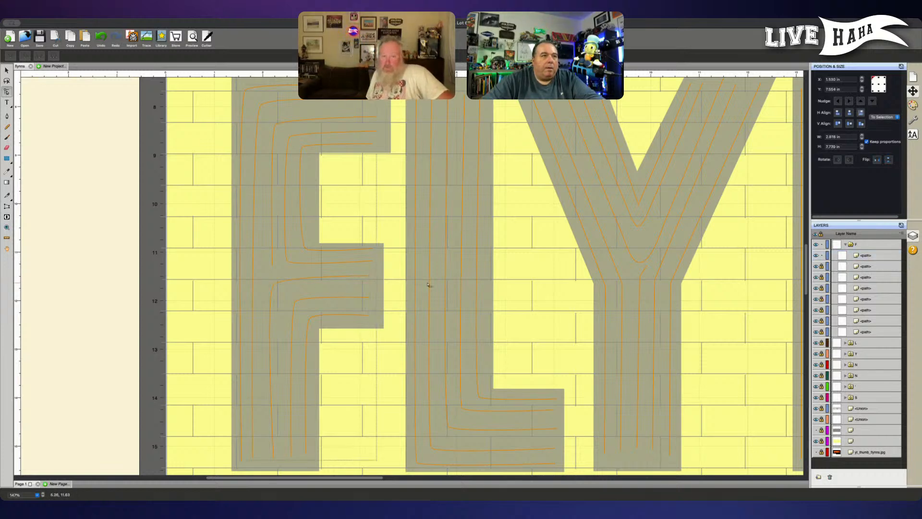
{"action": "left_click", "coordinate": [869, 256]}
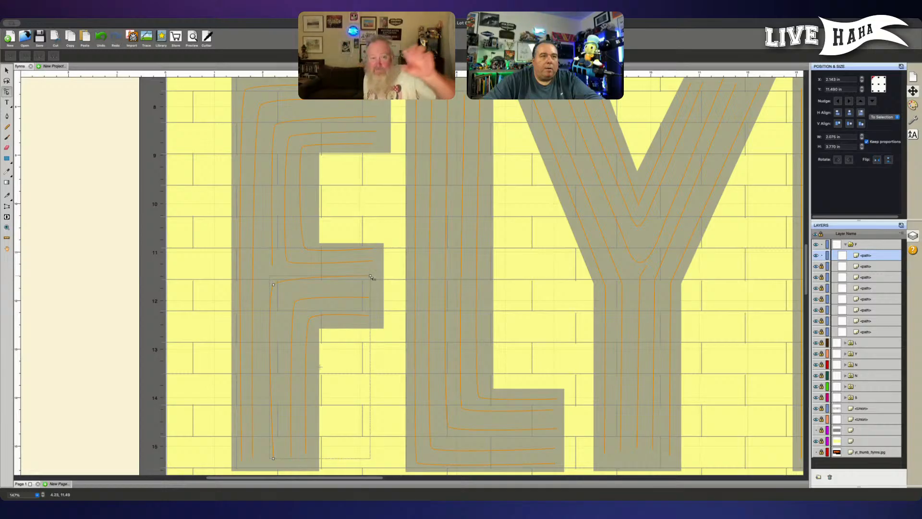
{"action": "left_click", "coordinate": [374, 280]}
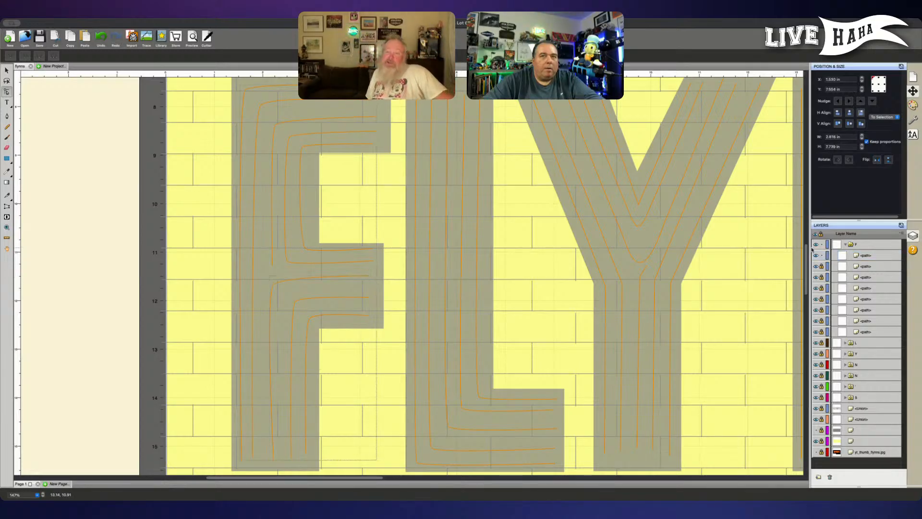
{"action": "left_click", "coordinate": [859, 257]}
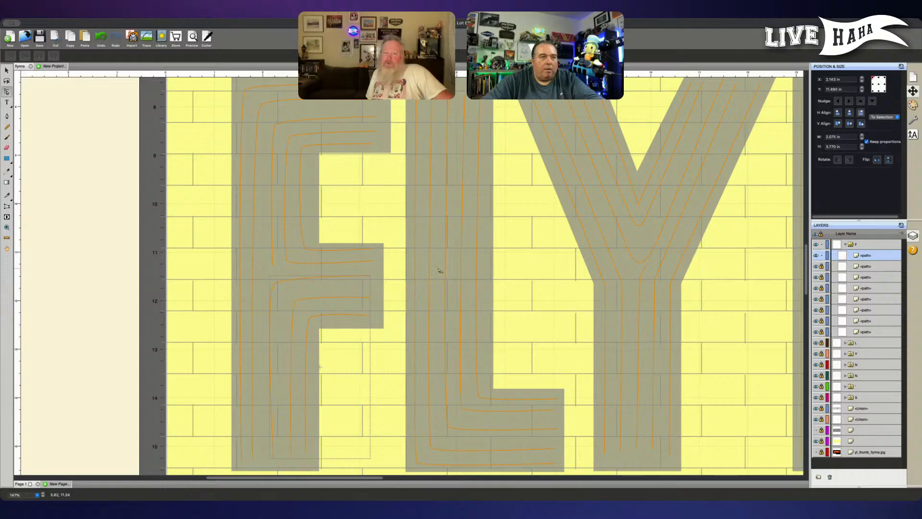
{"action": "left_click", "coordinate": [371, 278]}
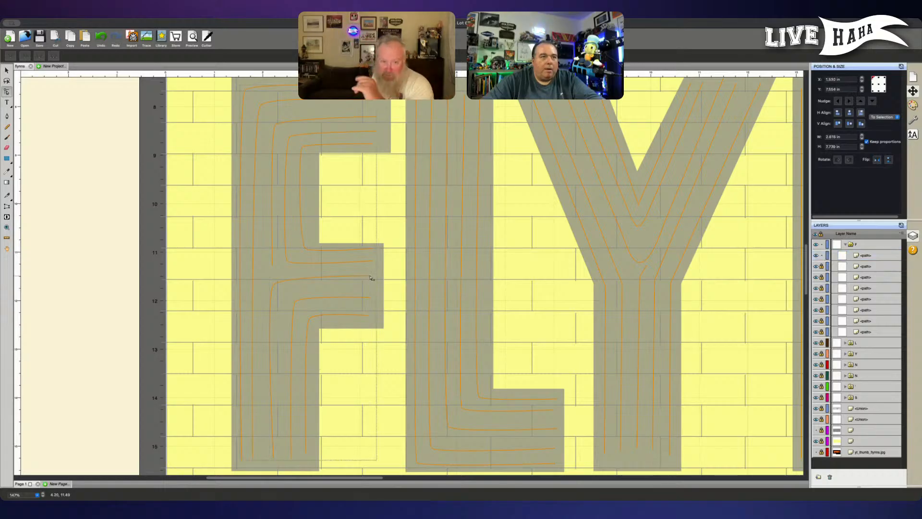
{"action": "left_click", "coordinate": [850, 256]}
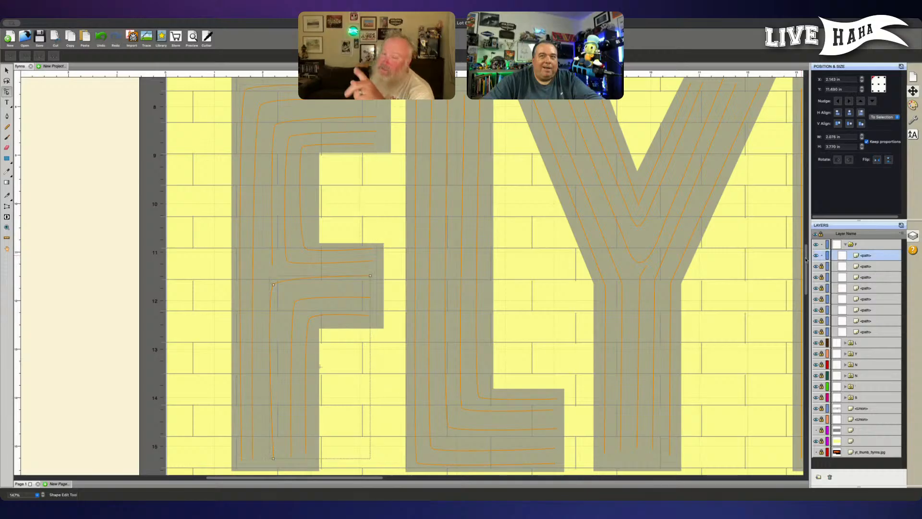
{"action": "left_click", "coordinate": [371, 277]}
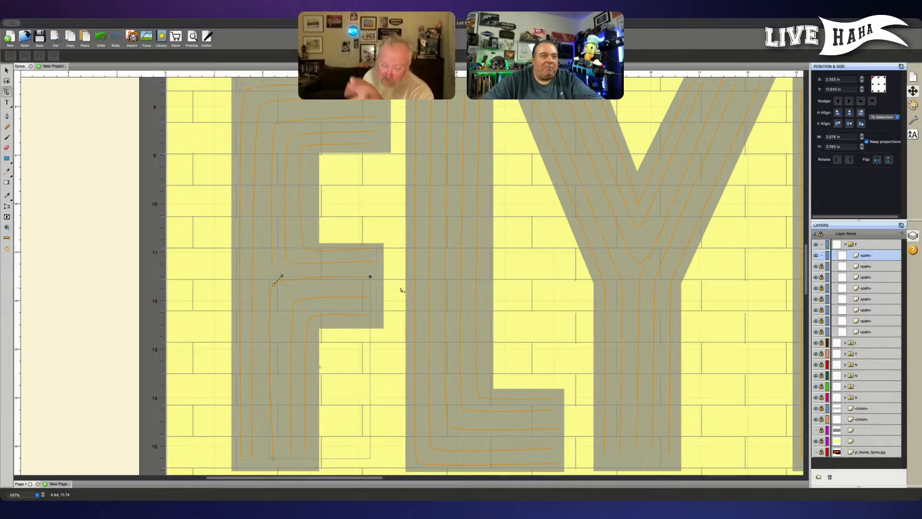
{"action": "key", "text": "Down"}
{"action": "key", "text": "Down"}
Step: Nudge the corner node of the F's third lower-arm path slightly inward toward the arm and up to straighten its stem
{"action": "scroll", "coordinate": [313, 311], "scroll_direction": "down", "scroll_amount": 1}
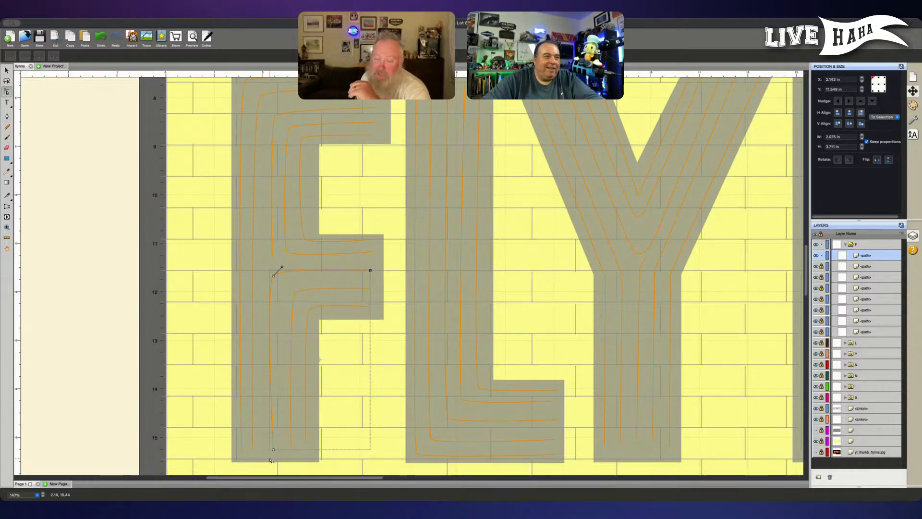
{"action": "left_click", "coordinate": [274, 276]}
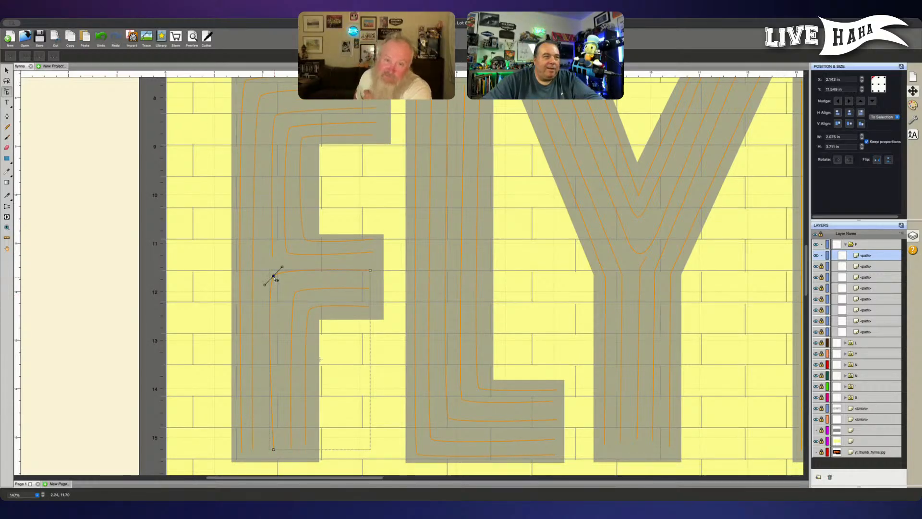
{"action": "key", "text": "Right"}
{"action": "key", "text": "Right"}
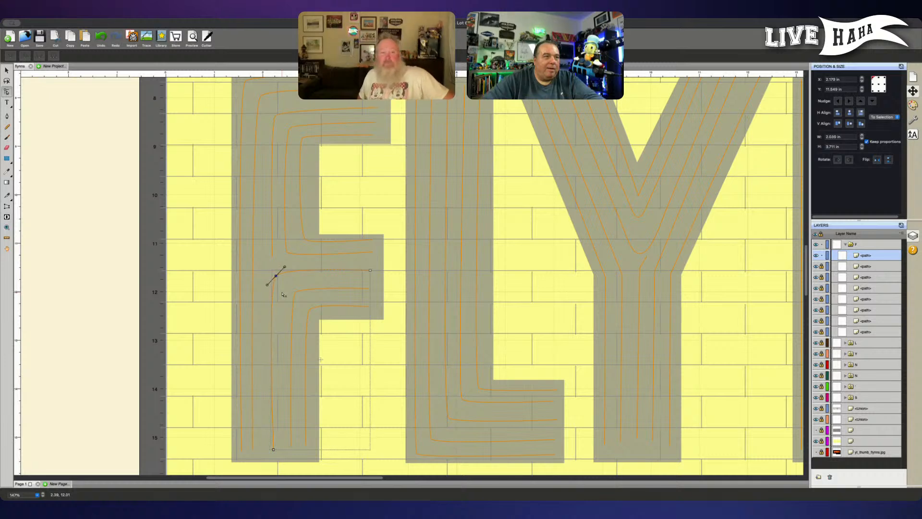
{"action": "key", "text": "Up"}
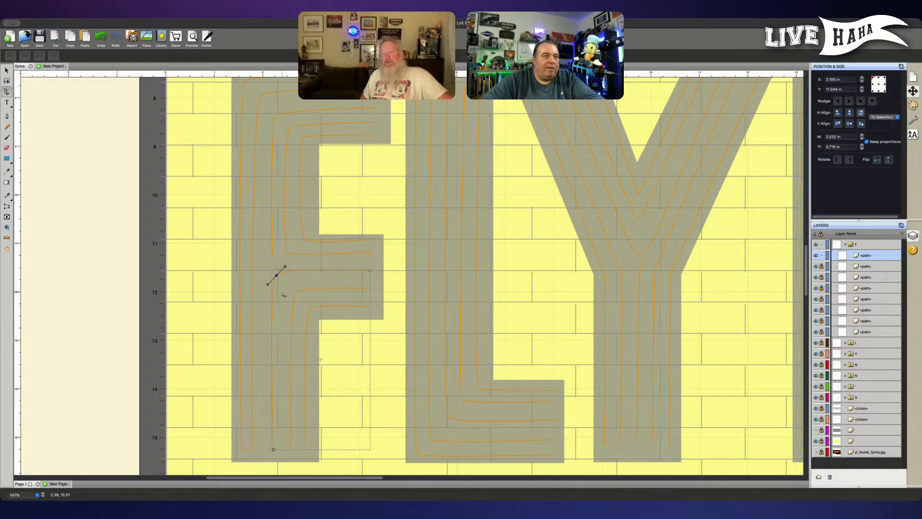
{"action": "key", "text": "Left"}
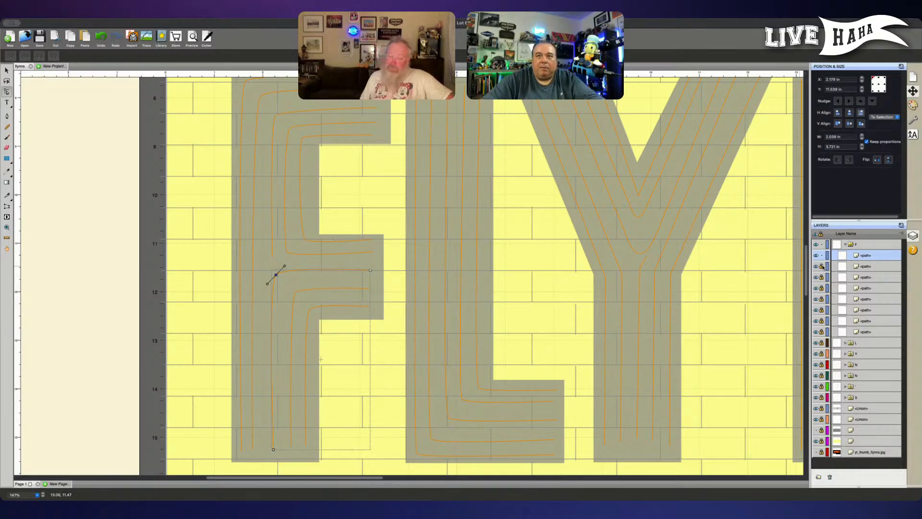
Step: Unlock the other F paths, find the second path from the F's outer edge and move it to the top of the group's layer order
{"action": "left_click_drag", "start_coordinate": [822, 266], "coordinate": [823, 334]}
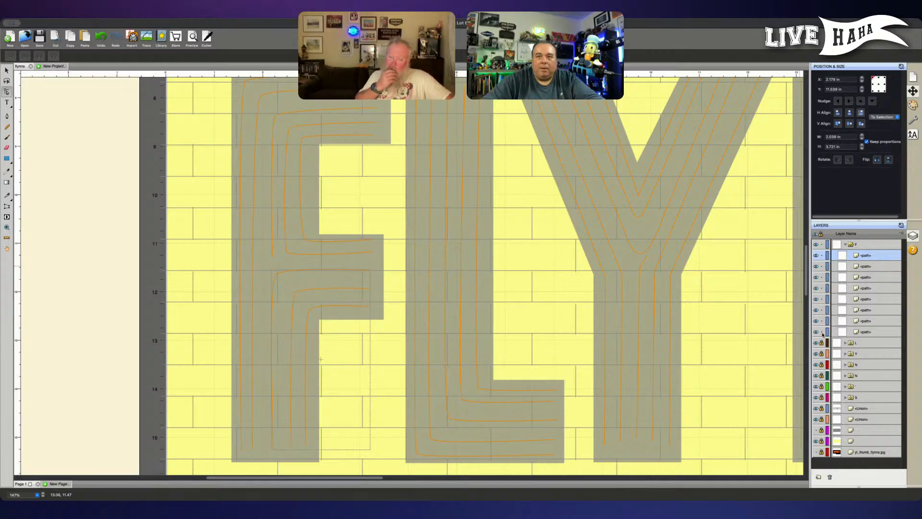
{"action": "left_click", "coordinate": [866, 288]}
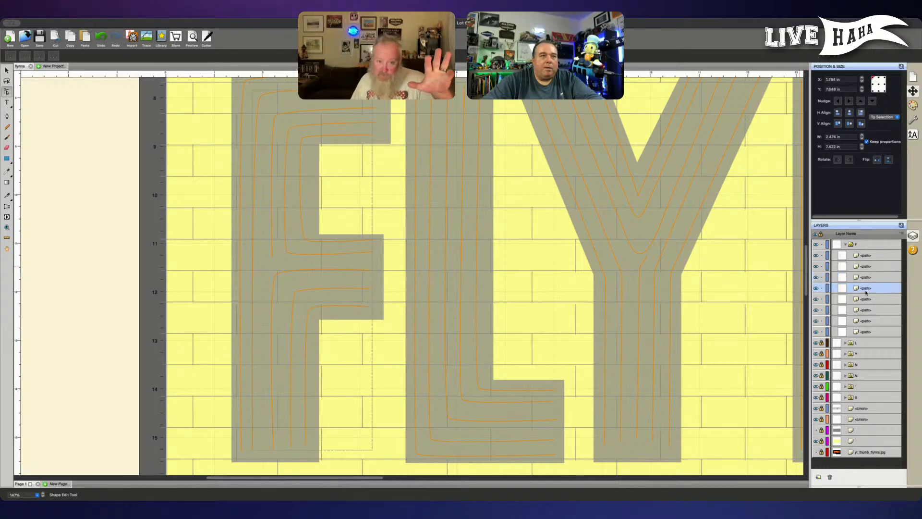
{"action": "left_click", "coordinate": [867, 301]}
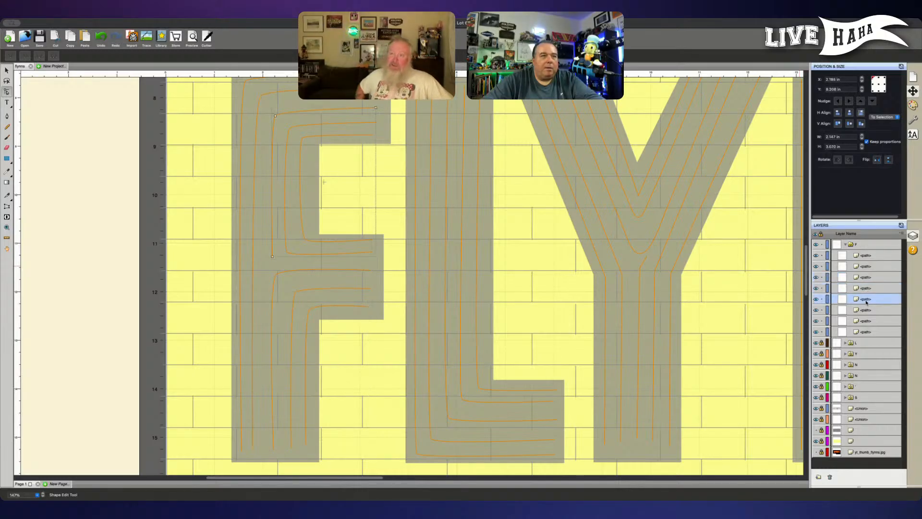
{"action": "left_click", "coordinate": [867, 310]}
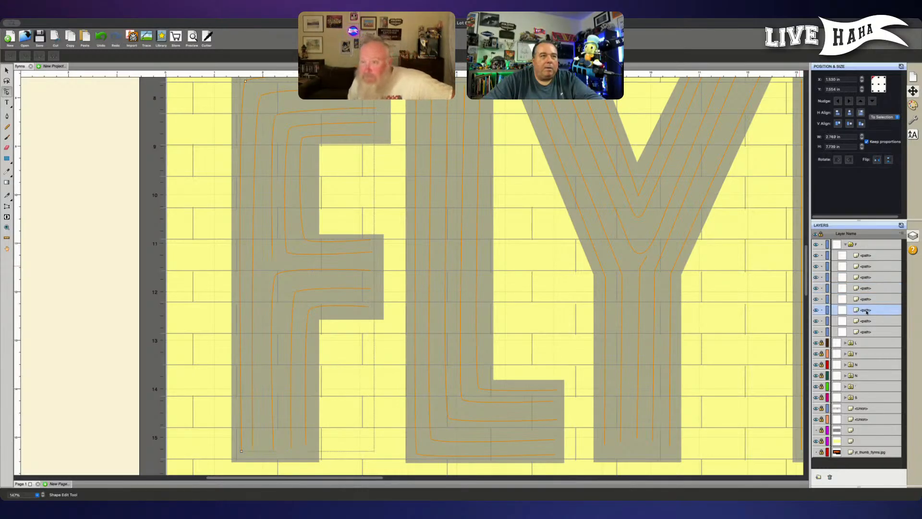
{"action": "left_click", "coordinate": [868, 321]}
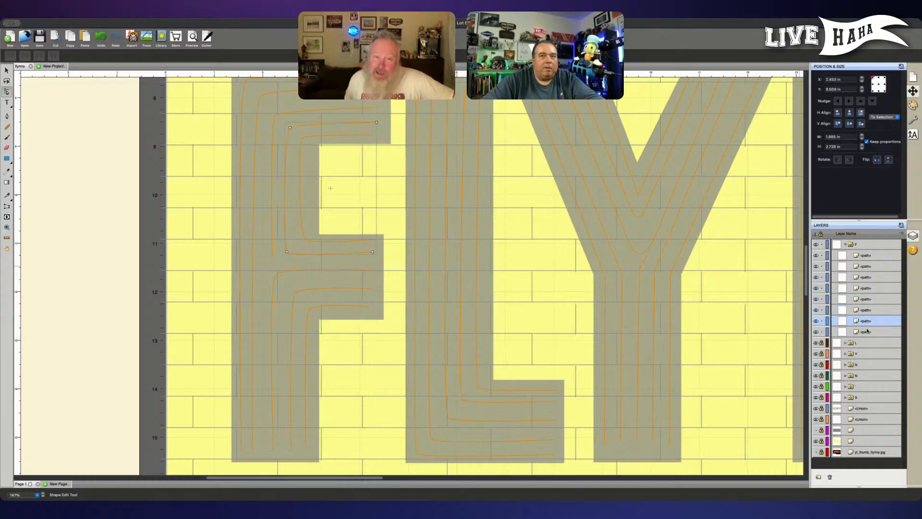
{"action": "left_click", "coordinate": [868, 332]}
{"action": "left_click", "coordinate": [869, 256]}
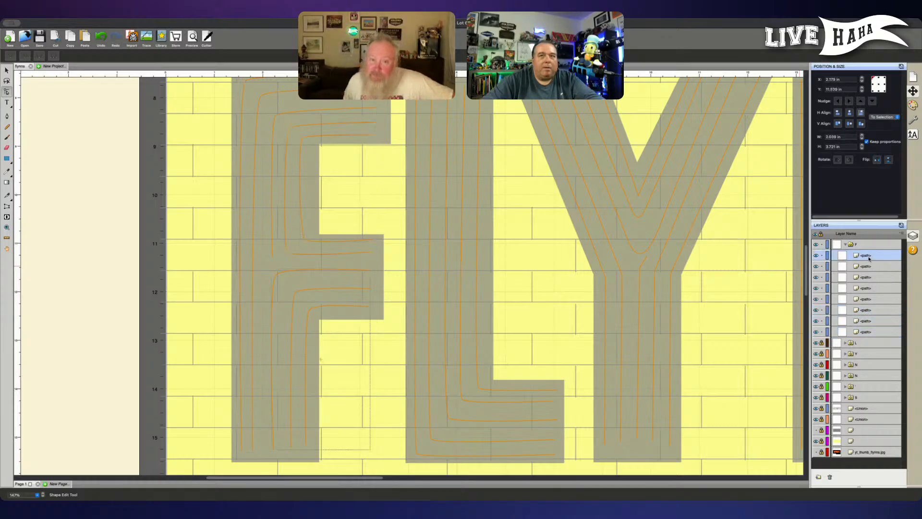
{"action": "left_click", "coordinate": [870, 267]}
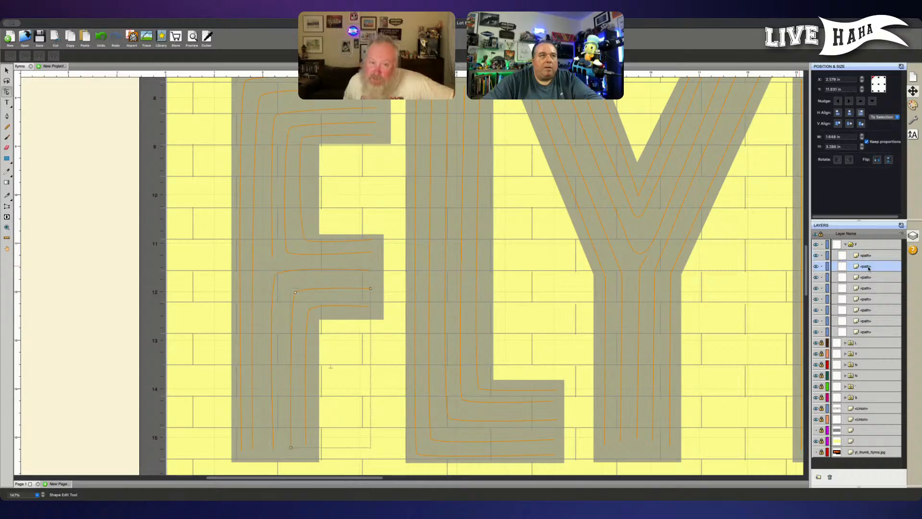
{"action": "left_click", "coordinate": [870, 278]}
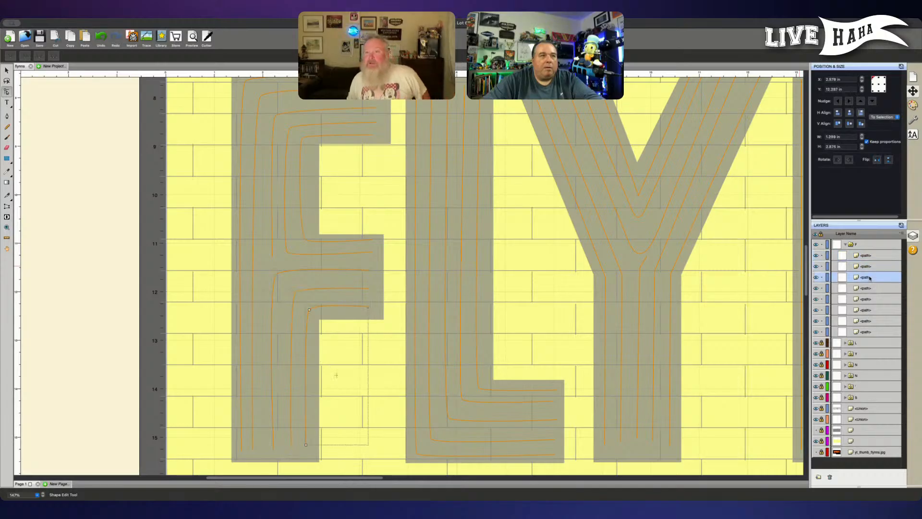
{"action": "left_click", "coordinate": [871, 288]}
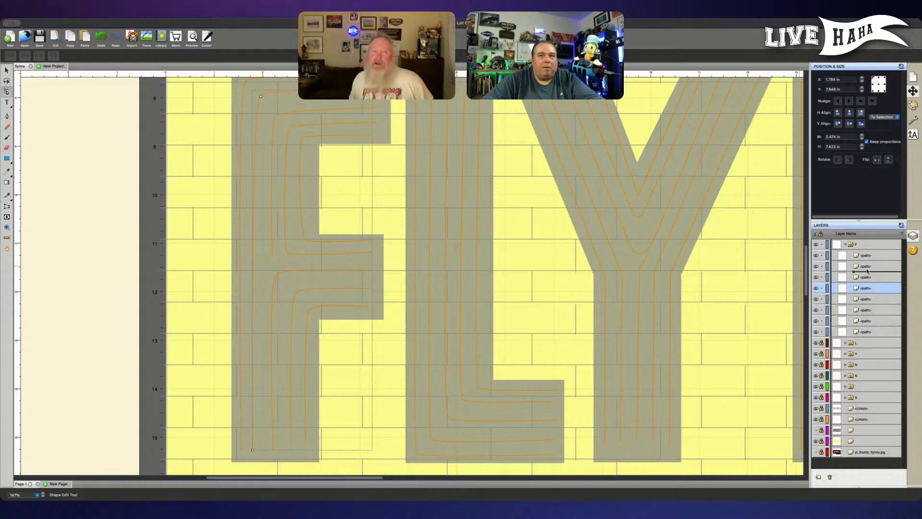
Step: Lock the other seven F paths and select the second path from the outer edge
{"action": "left_click", "coordinate": [822, 332]}
{"action": "left_click", "coordinate": [821, 321]}
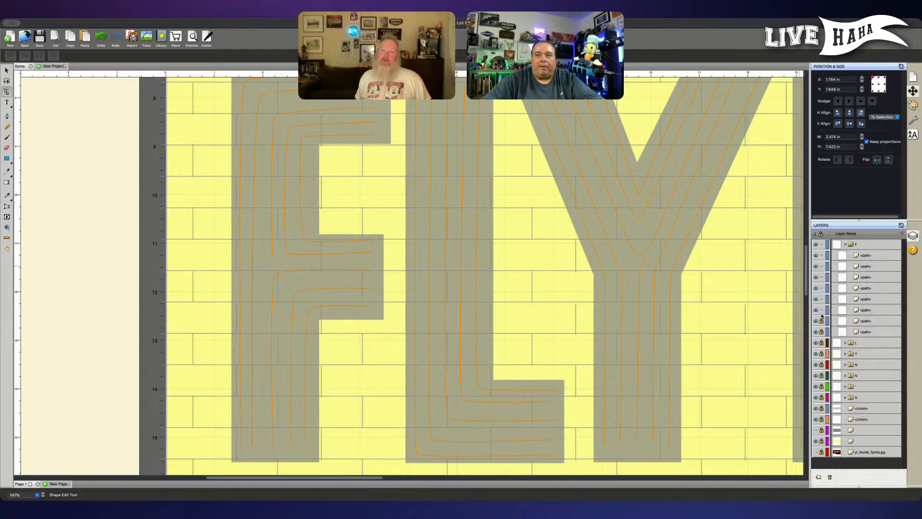
{"action": "left_click", "coordinate": [821, 310]}
{"action": "left_click", "coordinate": [821, 299]}
{"action": "left_click", "coordinate": [821, 288]}
{"action": "left_click", "coordinate": [822, 277]}
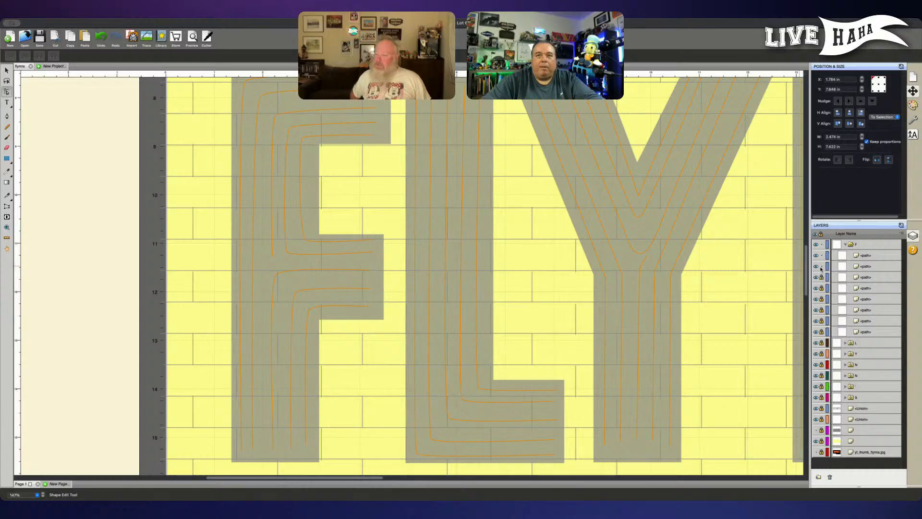
{"action": "left_click", "coordinate": [821, 267]}
{"action": "left_click", "coordinate": [860, 255]}
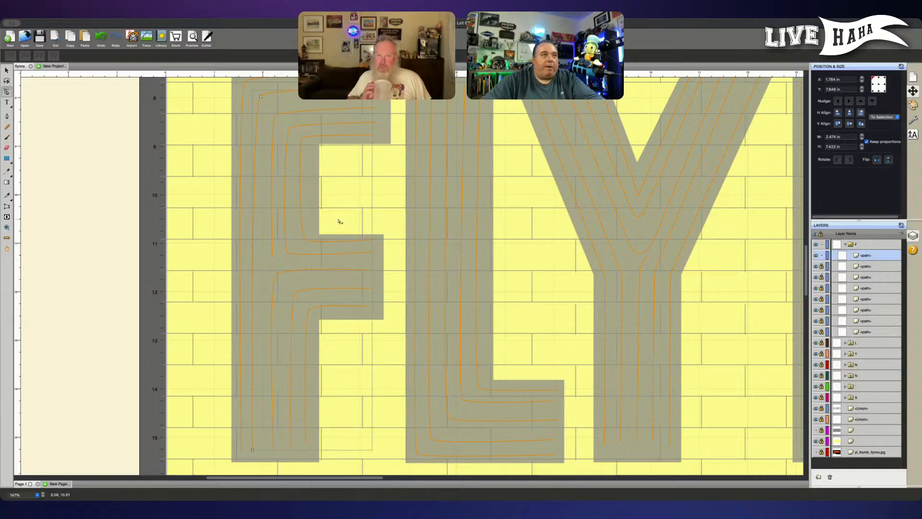
Step: Nudge the upper corner node of the F's second path from the outer edge slightly inward and up
{"action": "scroll", "coordinate": [338, 220], "scroll_direction": "up", "scroll_amount": 1}
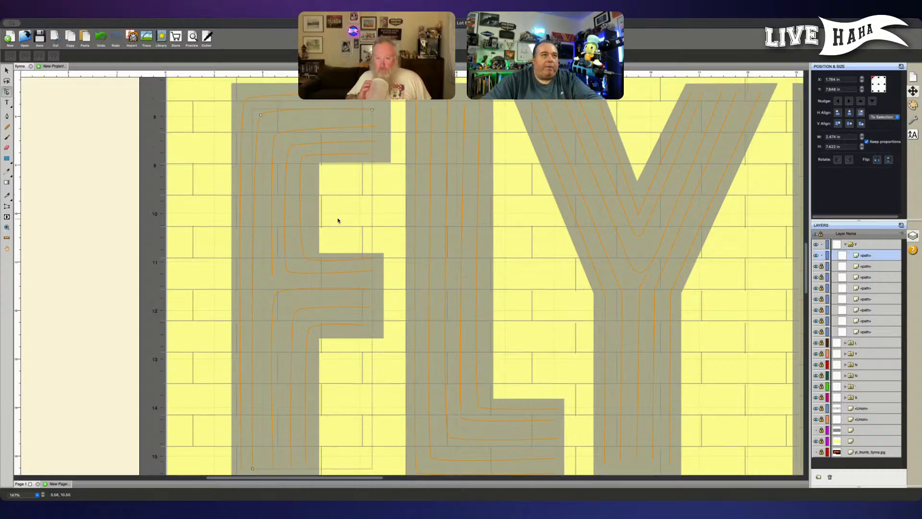
{"action": "left_click", "coordinate": [261, 117]}
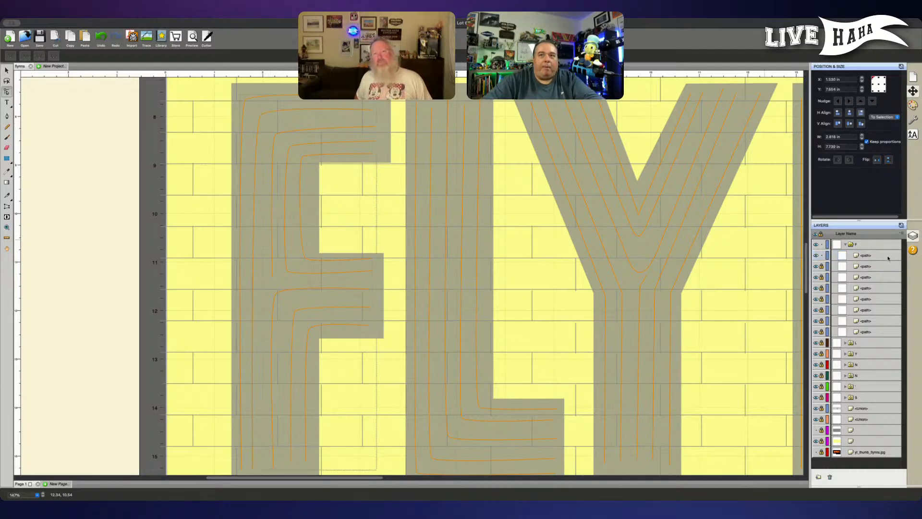
{"action": "left_click", "coordinate": [262, 116]}
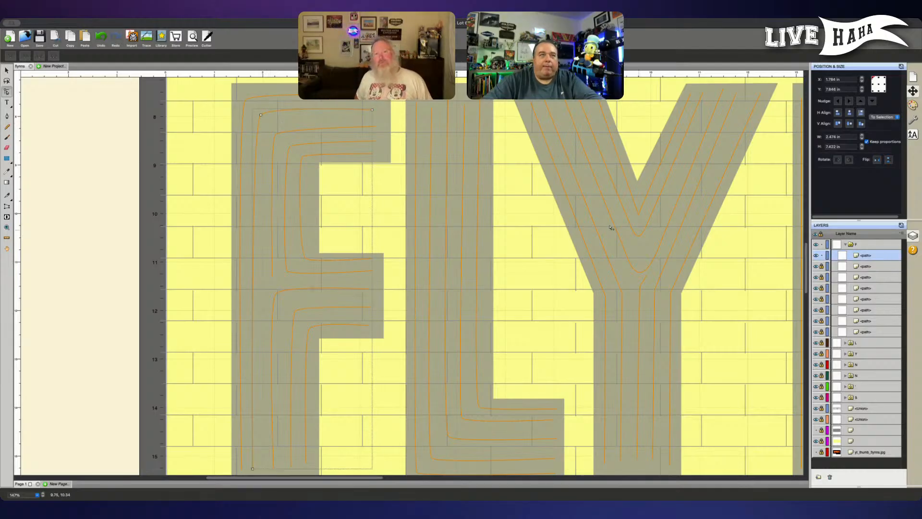
{"action": "left_click", "coordinate": [261, 115]}
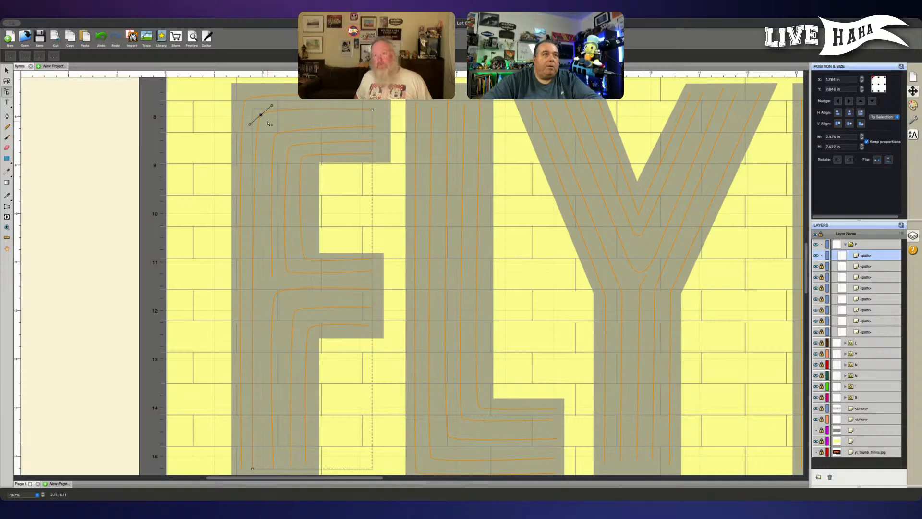
{"action": "key", "text": "Left"}
{"action": "key", "text": "Left"}
{"action": "key", "text": "Left"}
{"action": "key", "text": "Left"}
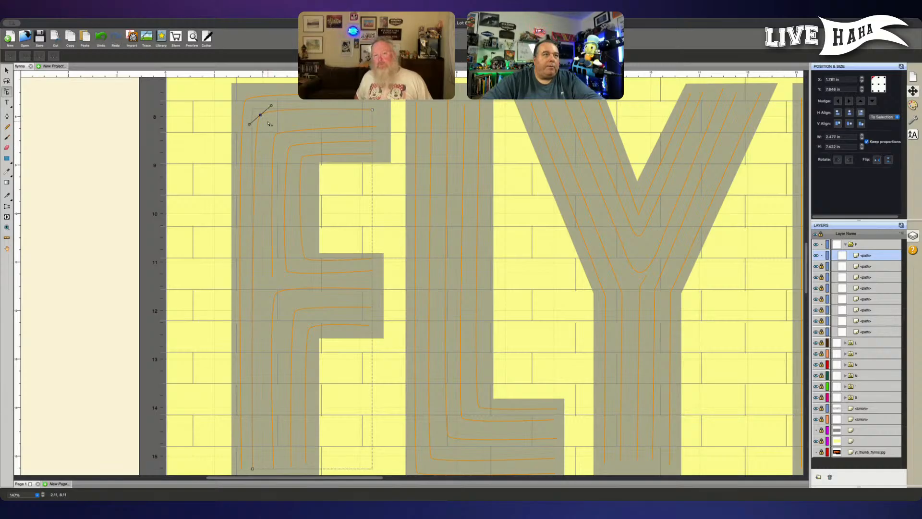
{"action": "key", "text": "Right"}
{"action": "key", "text": "Right"}
{"action": "key", "text": "Right"}
{"action": "key", "text": "Right"}
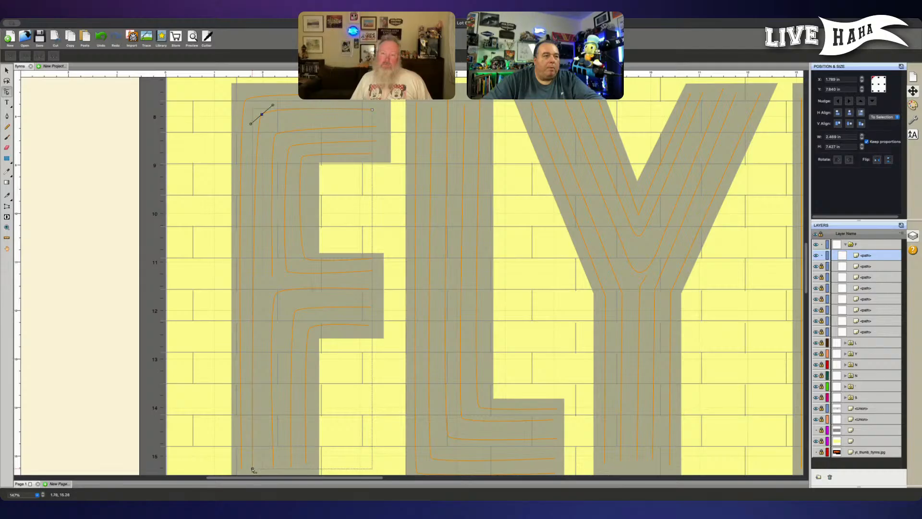
Step: Shift the stem end node of the F's second path from the outer edge inward to straighten the stem
{"action": "left_click", "coordinate": [252, 469]}
{"action": "scroll", "coordinate": [252, 470], "scroll_direction": "down", "scroll_amount": 1}
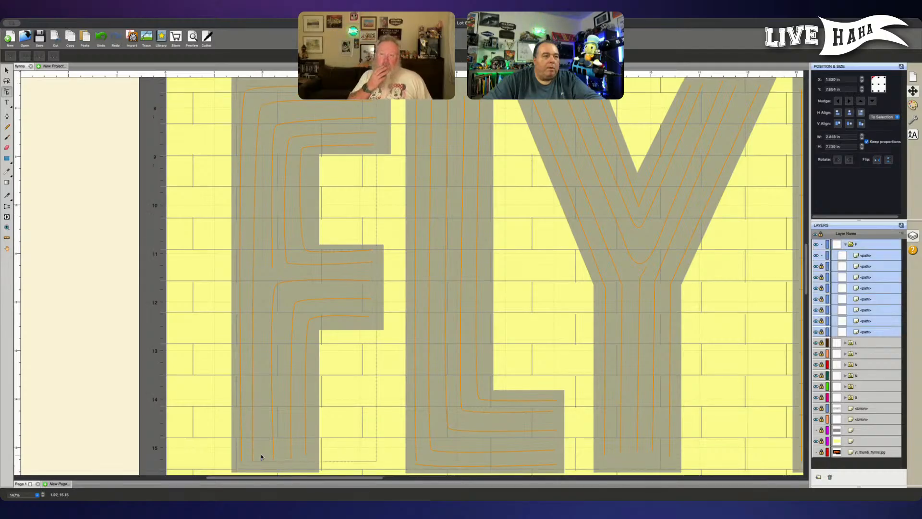
{"action": "left_click", "coordinate": [879, 255]}
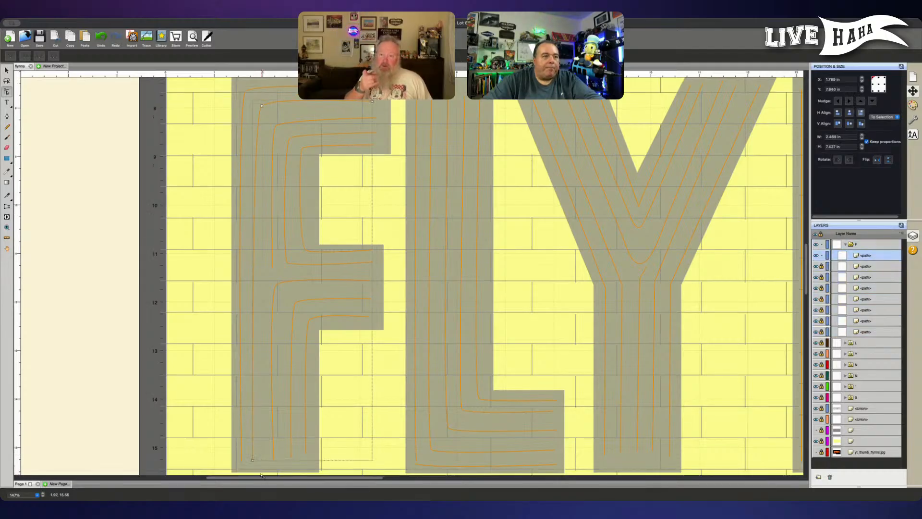
{"action": "left_click", "coordinate": [253, 460]}
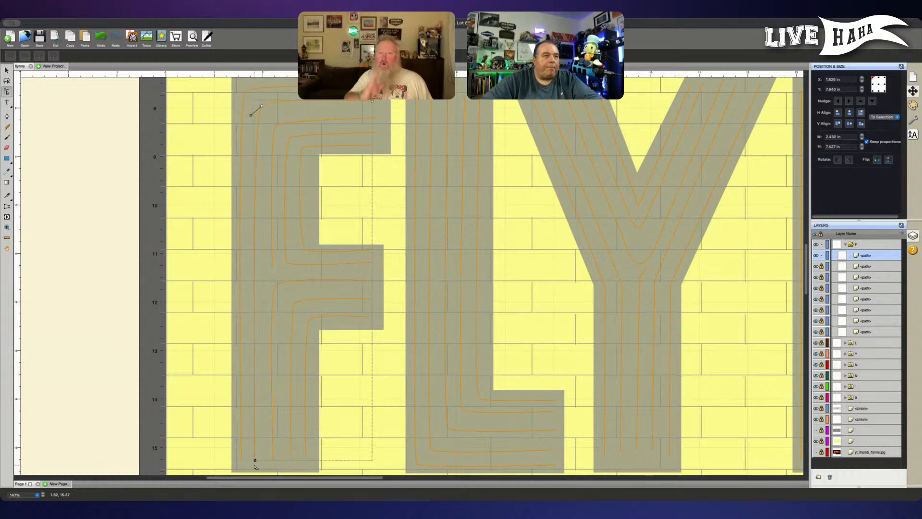
{"action": "left_click_drag", "start_coordinate": [255, 465], "coordinate": [256, 462]}
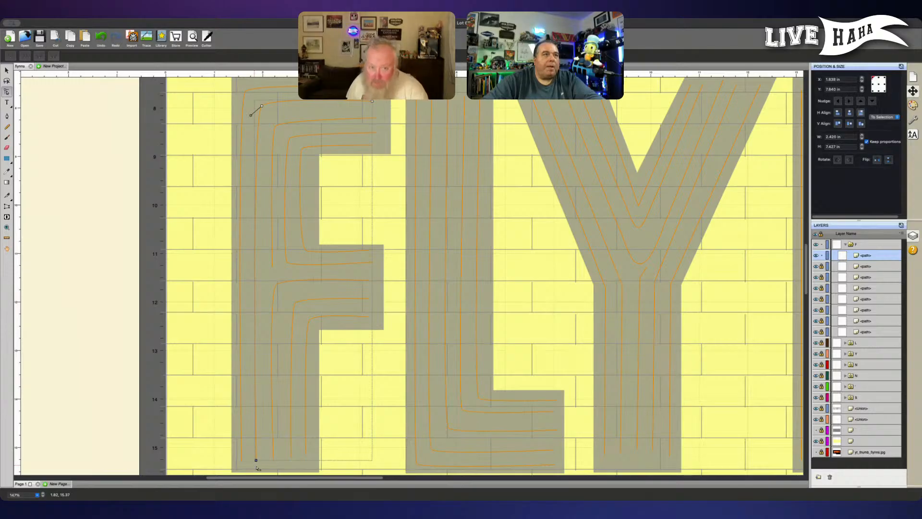
Step: Unlock the seven locked paths in the F group
{"action": "left_click", "coordinate": [821, 266]}
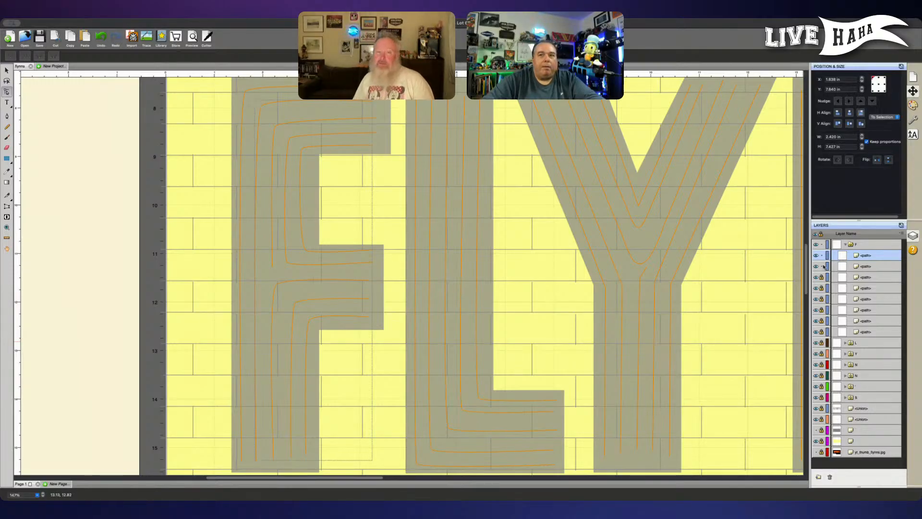
{"action": "left_click", "coordinate": [821, 277]}
{"action": "left_click", "coordinate": [822, 288]}
{"action": "left_click", "coordinate": [821, 299]}
{"action": "left_click", "coordinate": [821, 309]}
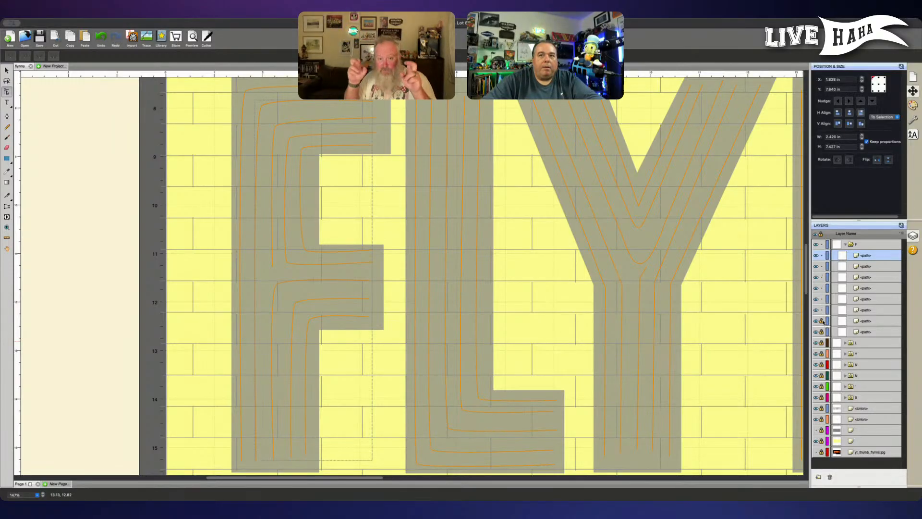
{"action": "left_click", "coordinate": [821, 321]}
{"action": "left_click", "coordinate": [821, 331]}
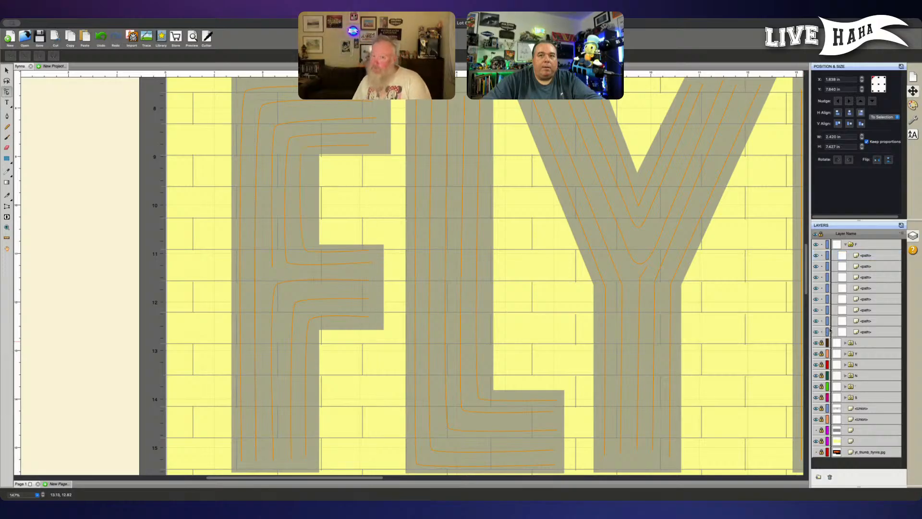
Step: Find the outermost path among the F's strokes and move it to the top of the group's layer order
{"action": "left_click", "coordinate": [871, 266]}
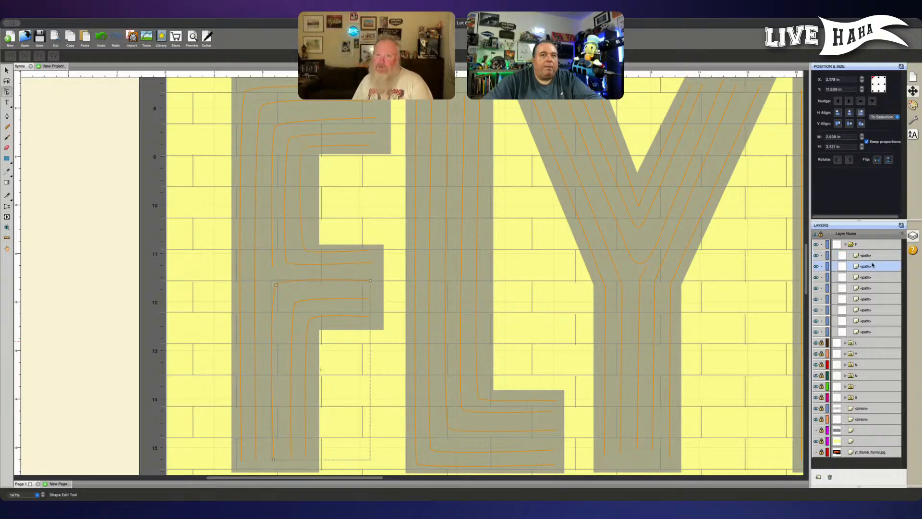
{"action": "left_click", "coordinate": [875, 256]}
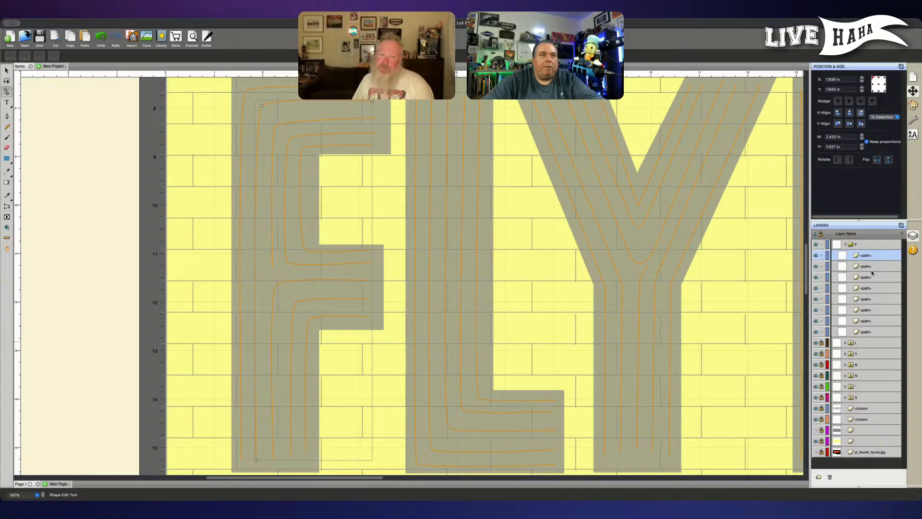
{"action": "left_click", "coordinate": [873, 277]}
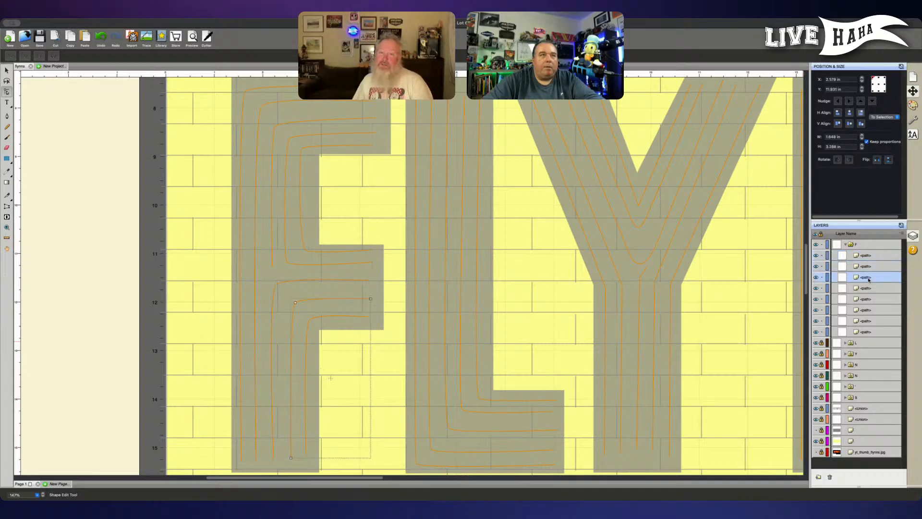
{"action": "left_click", "coordinate": [870, 289]}
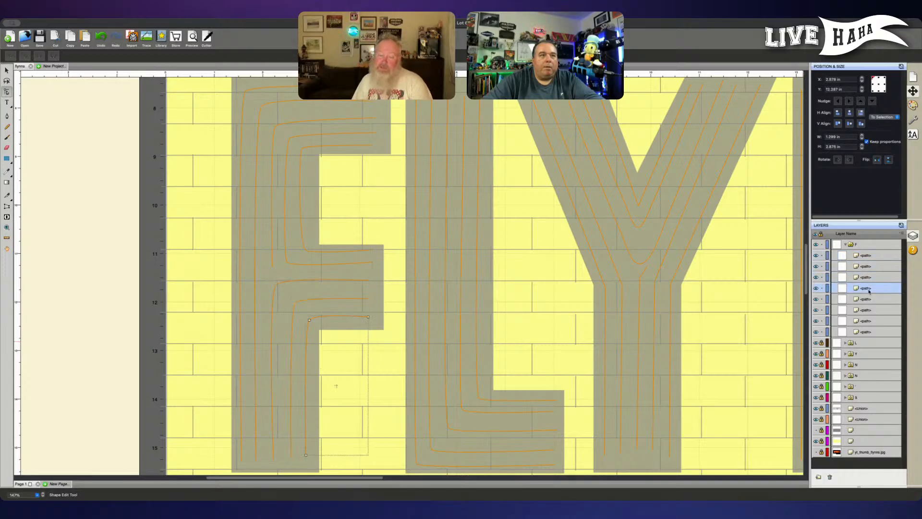
{"action": "left_click", "coordinate": [868, 331]}
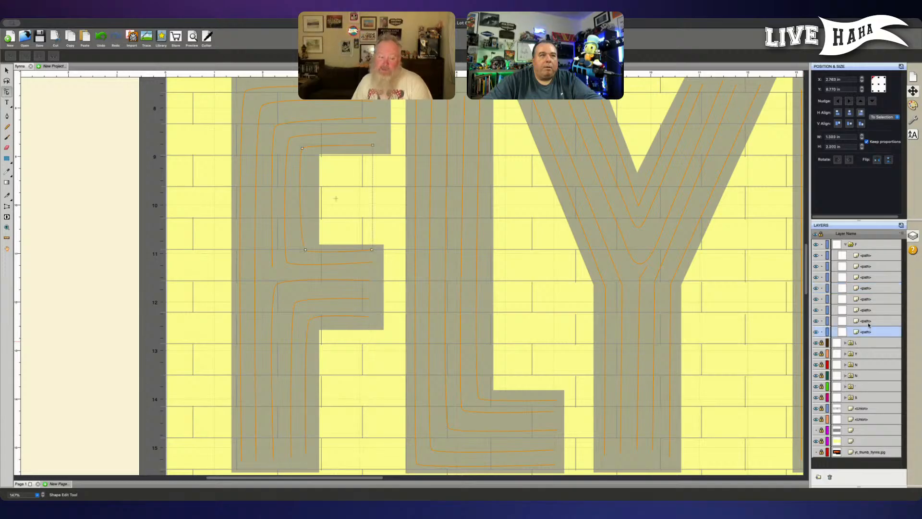
{"action": "left_click", "coordinate": [870, 321]}
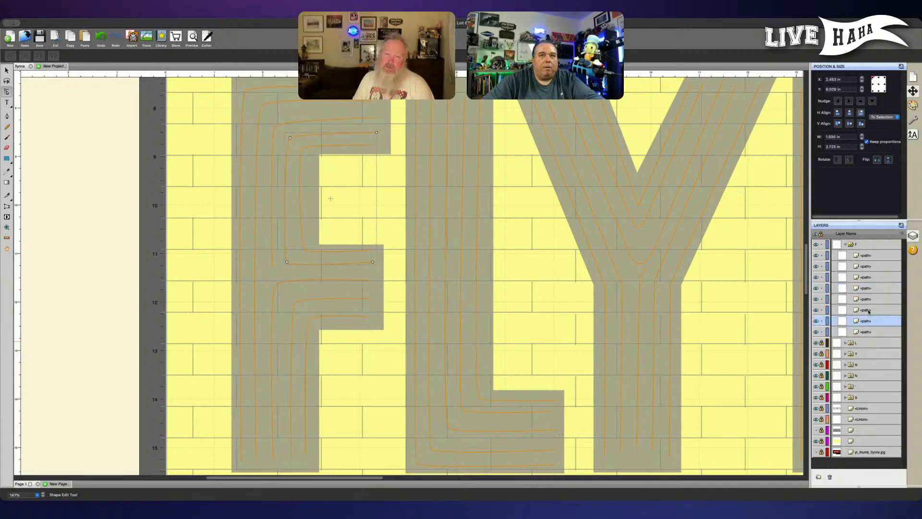
{"action": "left_click", "coordinate": [869, 310]}
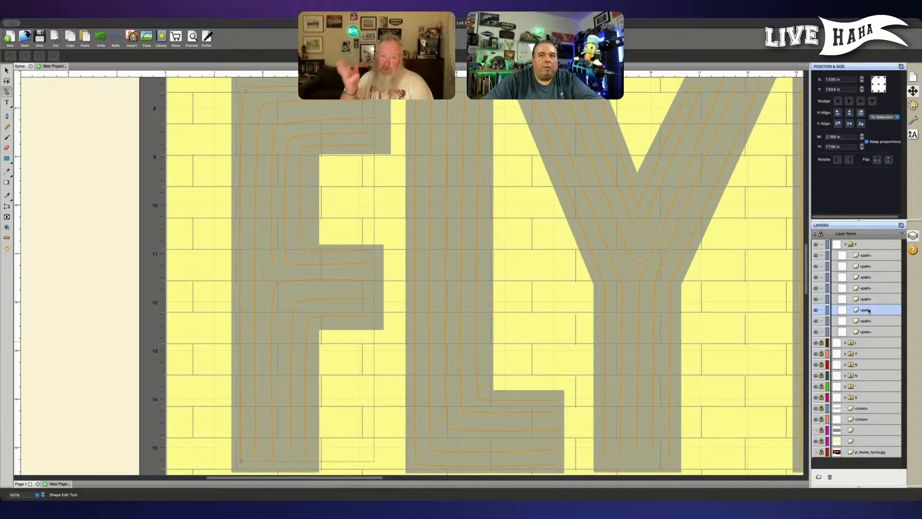
{"action": "left_click", "coordinate": [866, 257]}
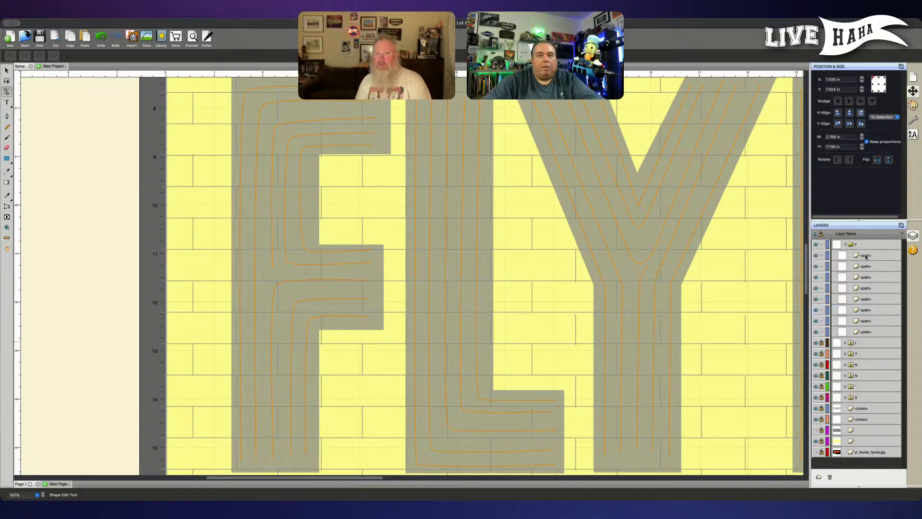
Step: Lock the other seven F paths and select the outermost path for node editing
{"action": "left_click", "coordinate": [822, 332]}
{"action": "left_click", "coordinate": [821, 321]}
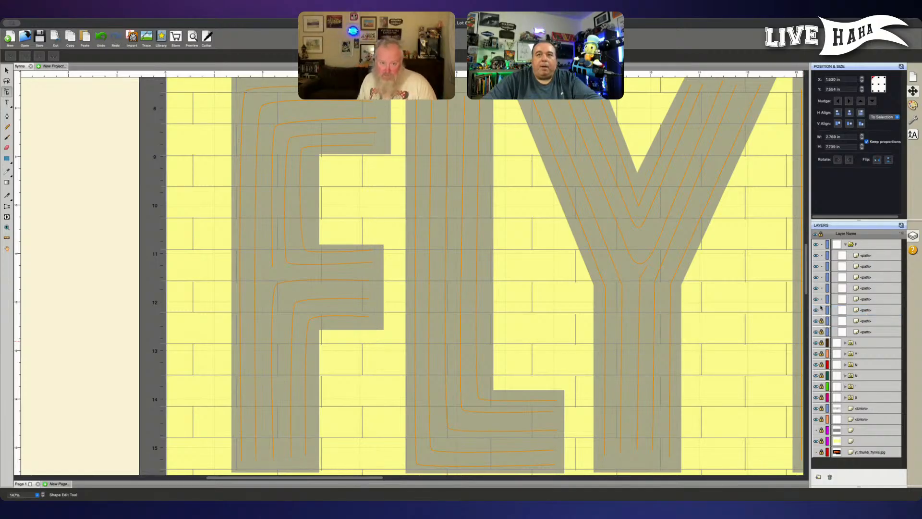
{"action": "left_click", "coordinate": [821, 310]}
{"action": "left_click", "coordinate": [822, 298]}
{"action": "left_click", "coordinate": [822, 288]}
{"action": "left_click", "coordinate": [822, 277]}
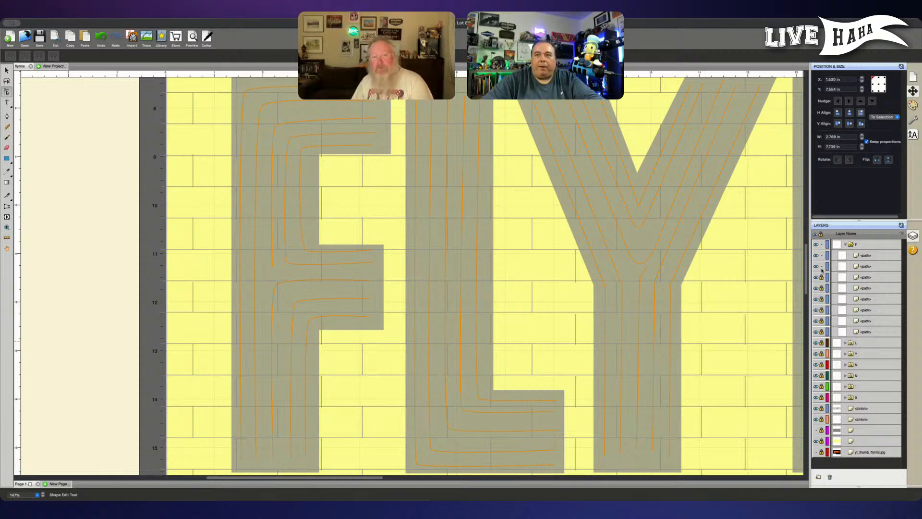
{"action": "left_click", "coordinate": [878, 254]}
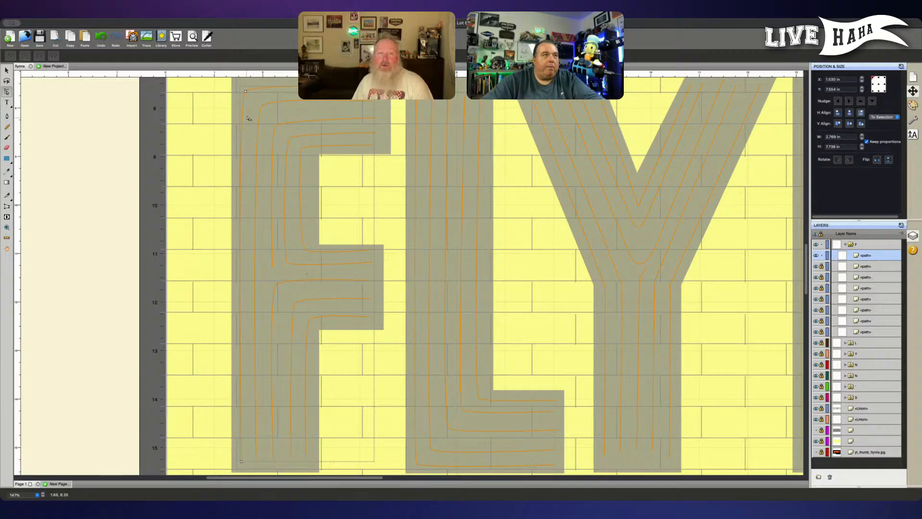
Step: Nudge the upper corner node of the F's outermost path slightly inward to straighten the stem
{"action": "scroll", "coordinate": [374, 117], "scroll_direction": "up", "scroll_amount": 2}
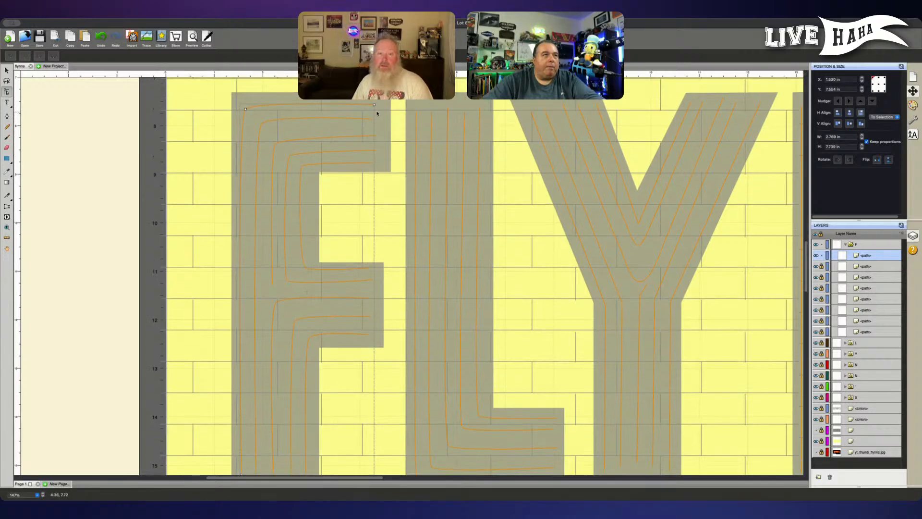
{"action": "left_click", "coordinate": [246, 109]}
{"action": "key", "text": "Right"}
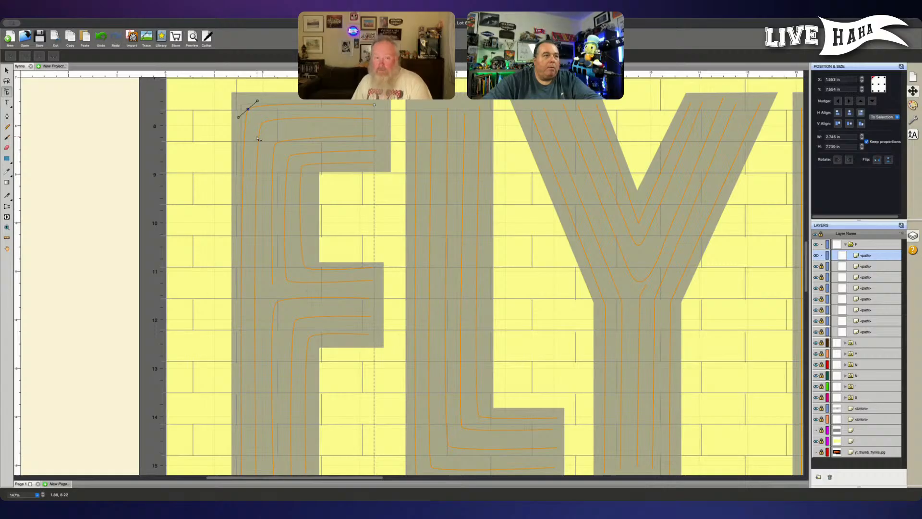
{"action": "scroll", "coordinate": [272, 155], "scroll_direction": "down", "scroll_amount": 4}
{"action": "scroll", "coordinate": [272, 161], "scroll_direction": "up", "scroll_amount": 3}
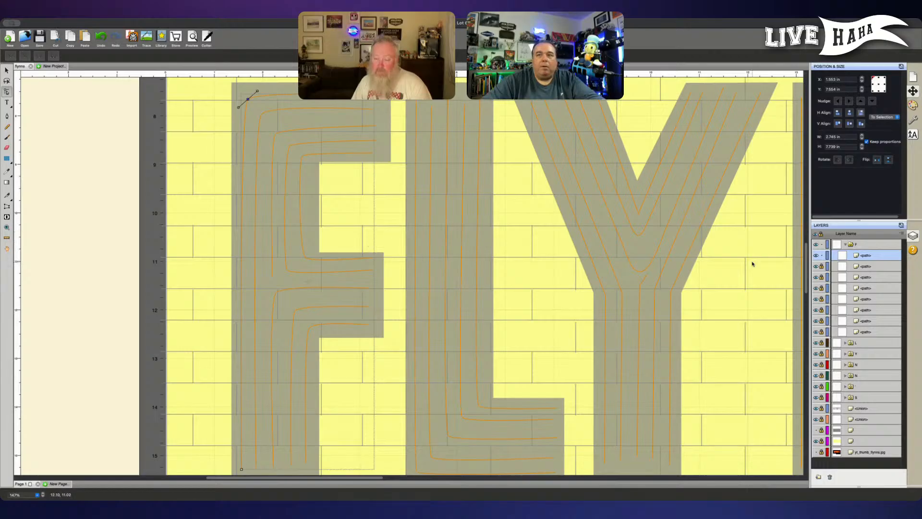
Step: Unlock the other F paths and nudge the innermost bracket path's middle-arm end node down and its upper corner node up
{"action": "left_click_drag", "start_coordinate": [821, 266], "coordinate": [822, 334]}
{"action": "left_click", "coordinate": [873, 333]}
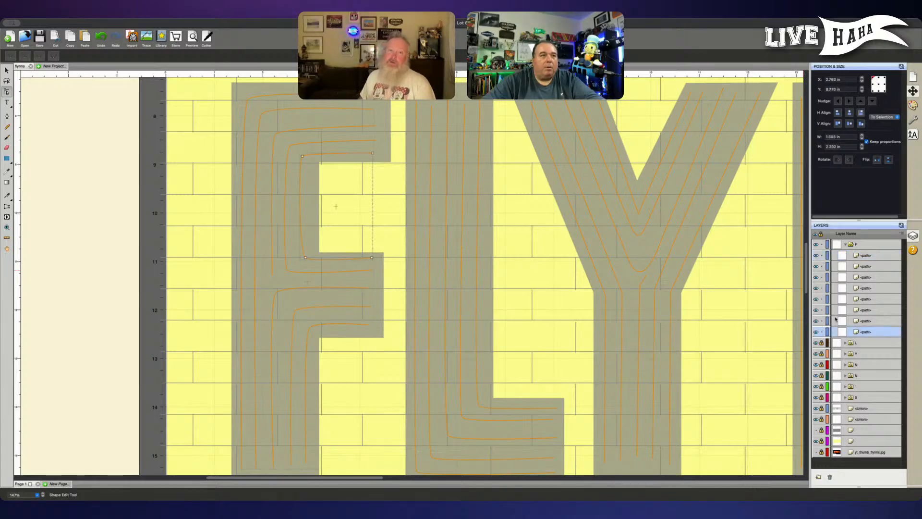
{"action": "left_click", "coordinate": [372, 257]}
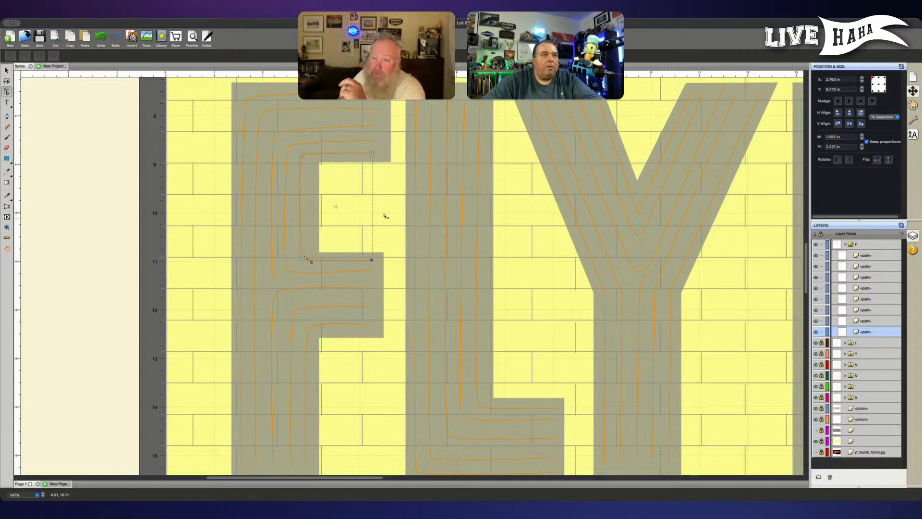
{"action": "left_click", "coordinate": [303, 154]}
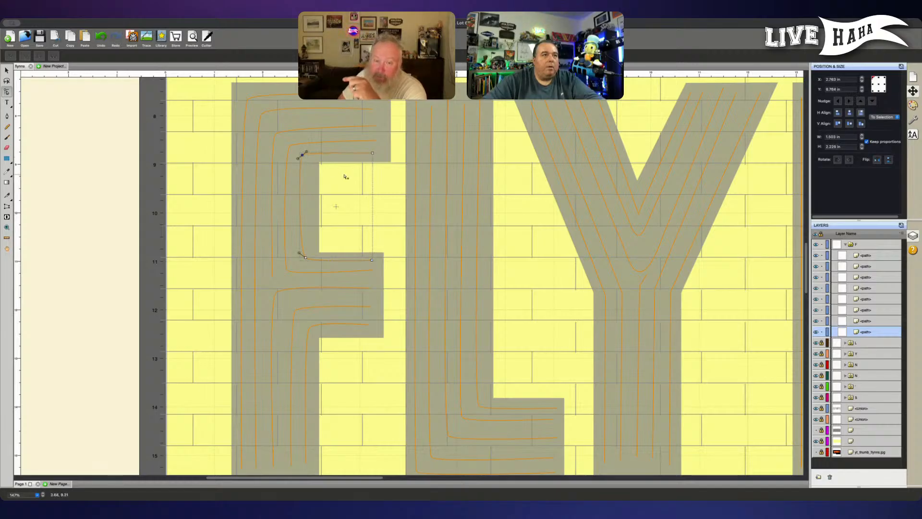
{"action": "left_click", "coordinate": [7, 115]}
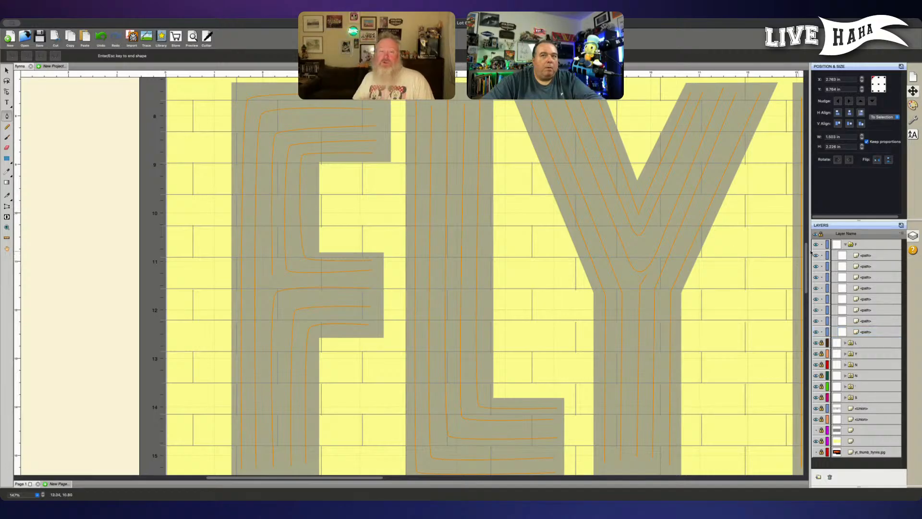
{"action": "left_click", "coordinate": [865, 256]}
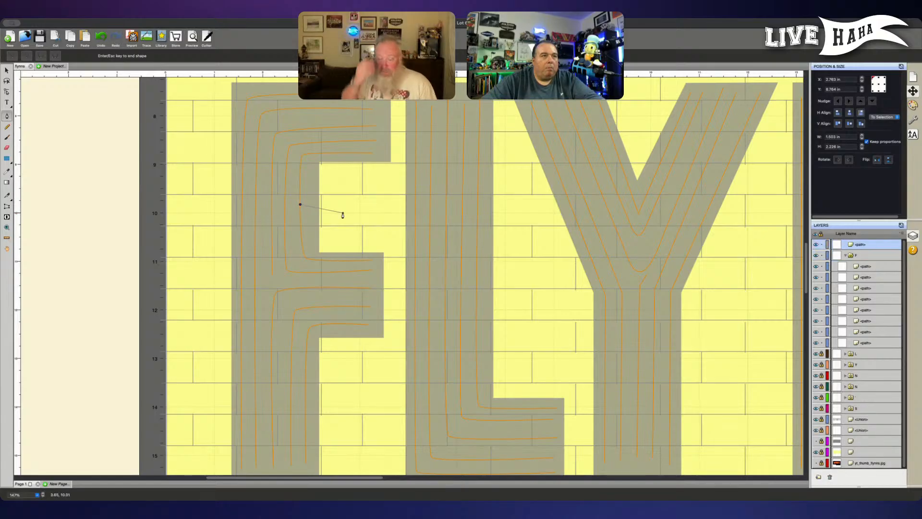
{"action": "key", "text": "Escape"}
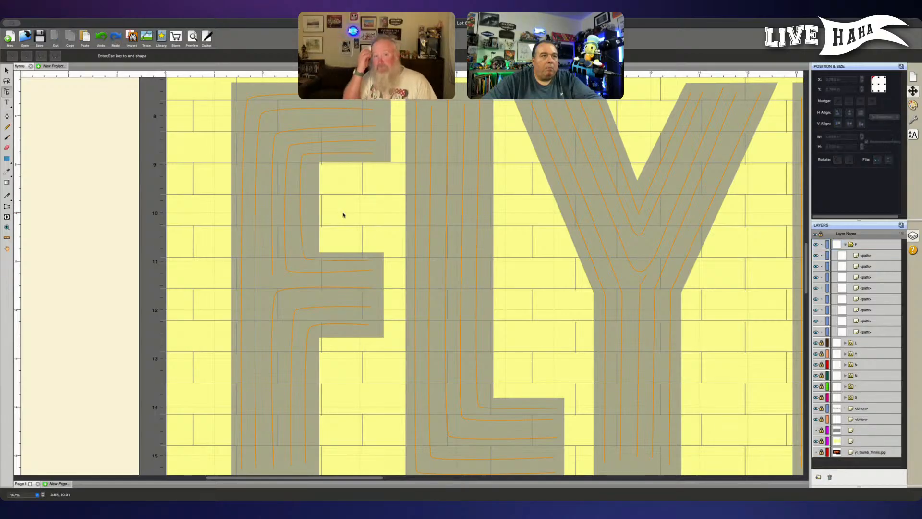
Step: Move the F's innermost bracket path out of the group to the top of the layer order and add a node halfway along its vertical segment
{"action": "left_click", "coordinate": [873, 256]}
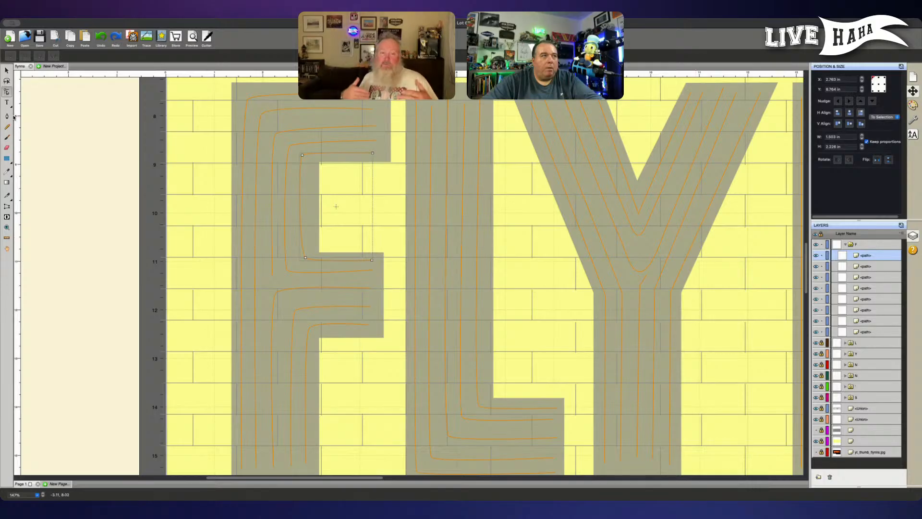
{"action": "key", "text": "p"}
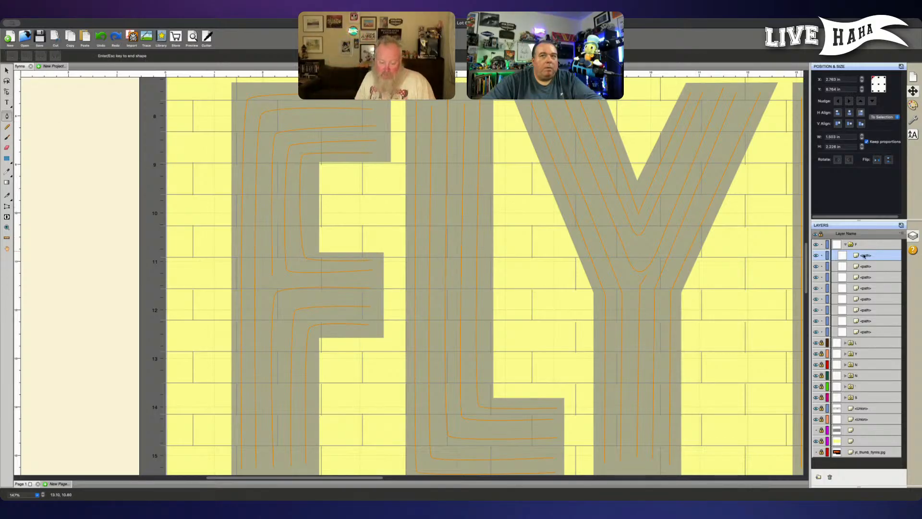
{"action": "left_click_drag", "start_coordinate": [865, 255], "coordinate": [854, 241]}
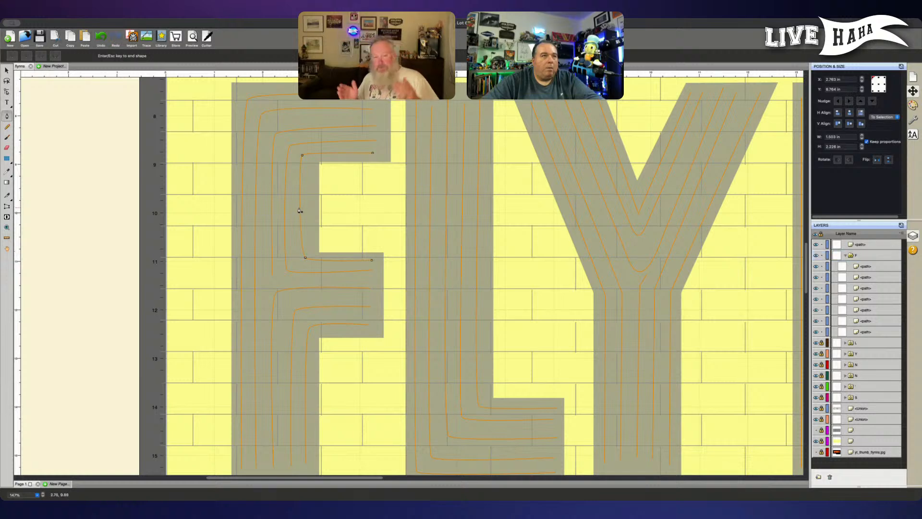
{"action": "key", "text": "Escape"}
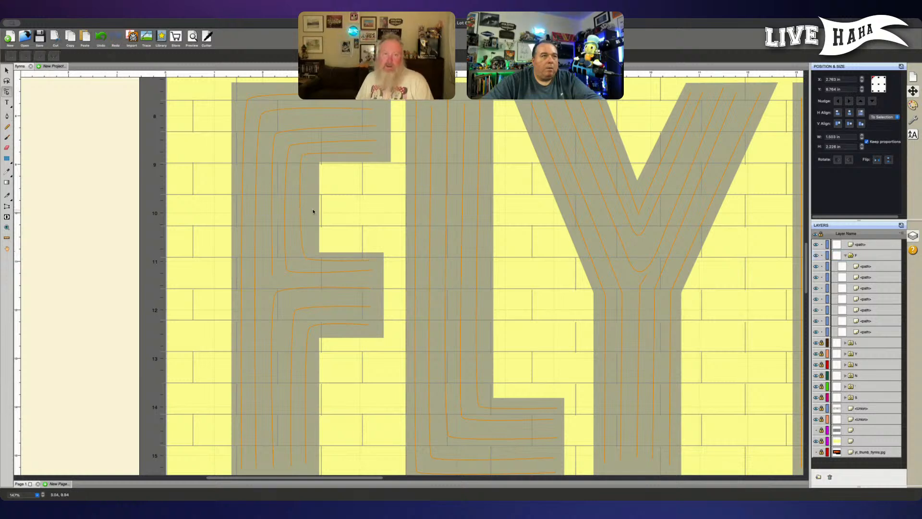
{"action": "left_click", "coordinate": [301, 209]}
{"action": "left_click", "coordinate": [300, 208]}
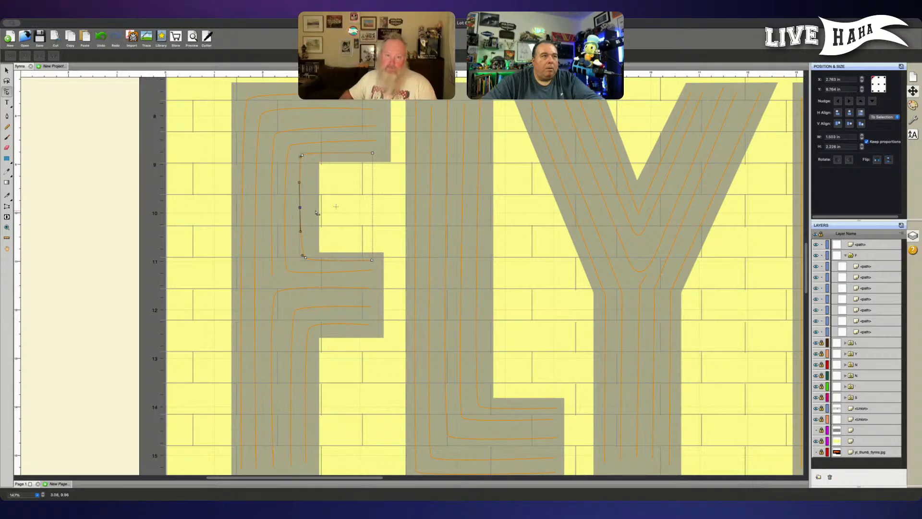
Step: Shift the new midpoint node and the upper corner node of the F's innermost bracket path slightly right to straighten its vertical segment
{"action": "key", "text": "Right"}
{"action": "key", "text": "Right"}
{"action": "key", "text": "Right"}
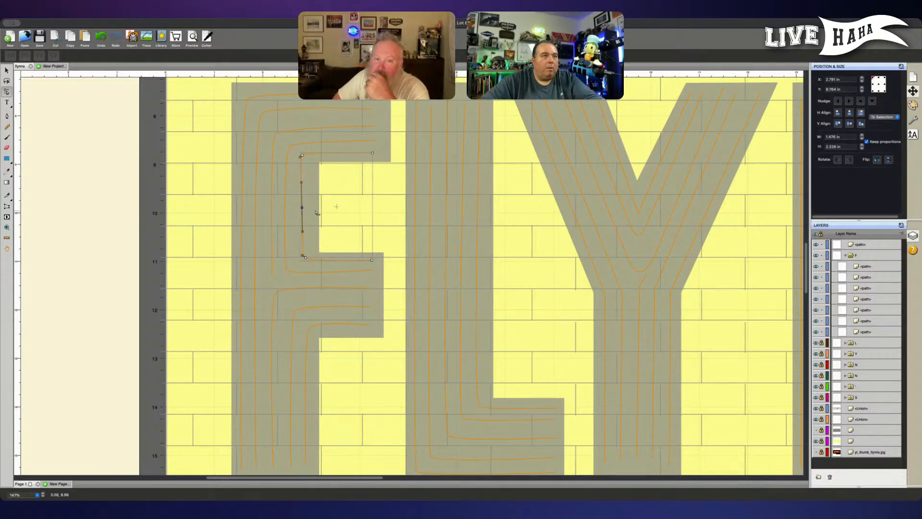
{"action": "key", "text": "Right"}
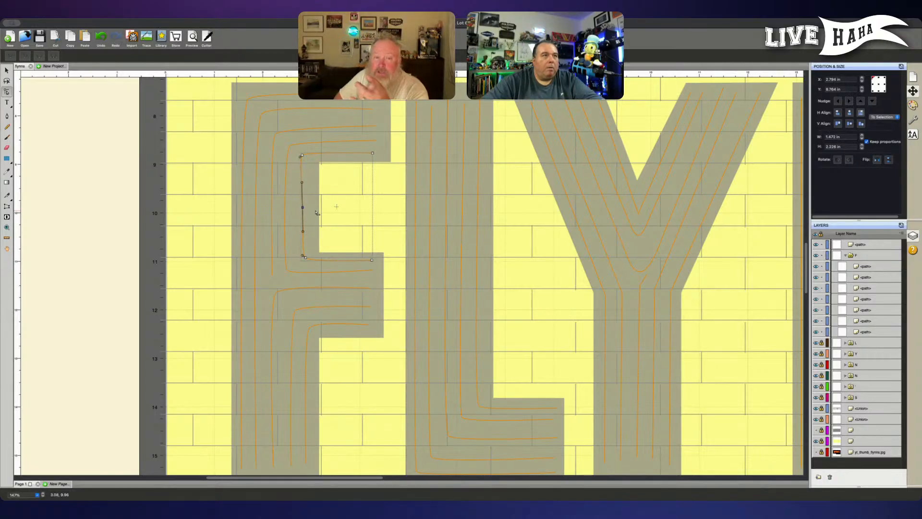
{"action": "left_click", "coordinate": [303, 156]}
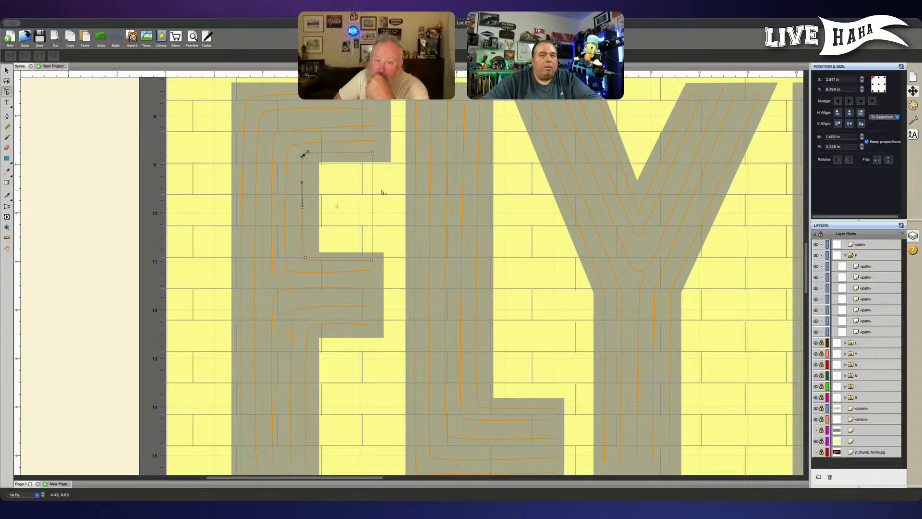
Step: Return the innermost bracket path to the top of the F group, then find and select the next bracket path outward
{"action": "left_click_drag", "start_coordinate": [861, 249], "coordinate": [864, 261]}
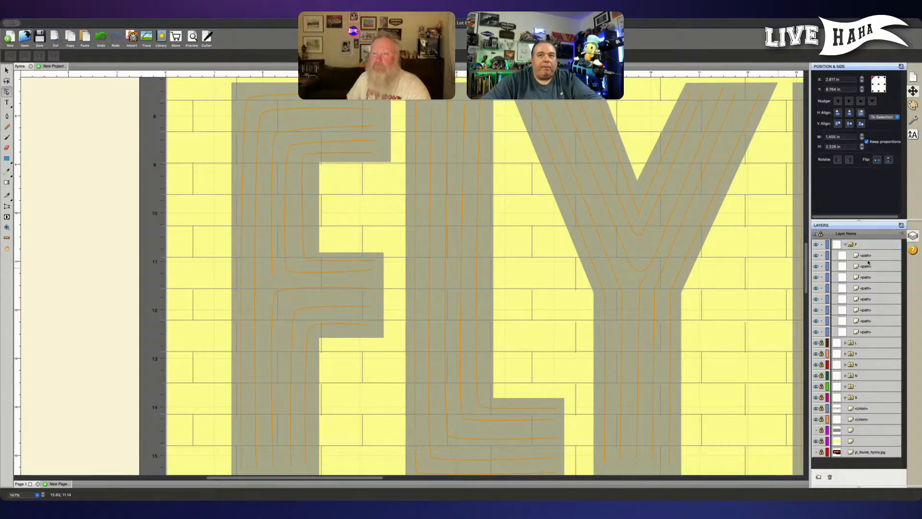
{"action": "left_click", "coordinate": [868, 266]}
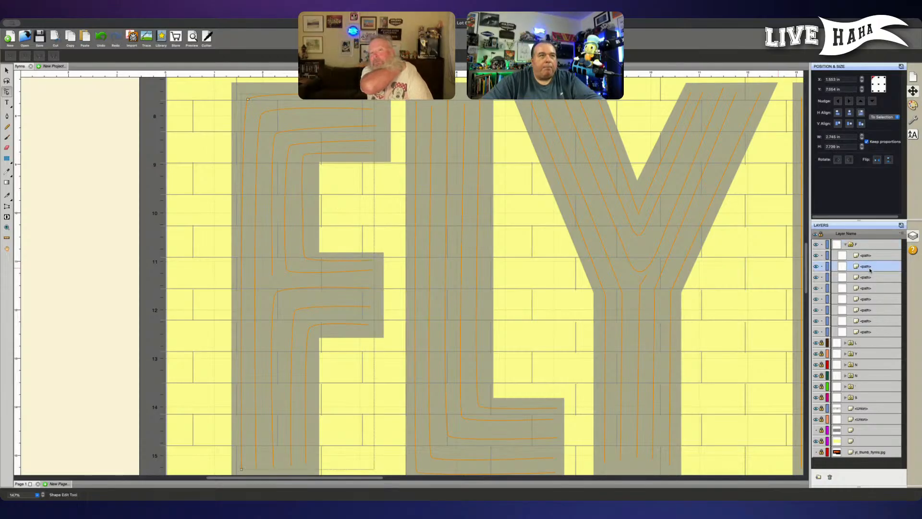
{"action": "left_click", "coordinate": [874, 278]}
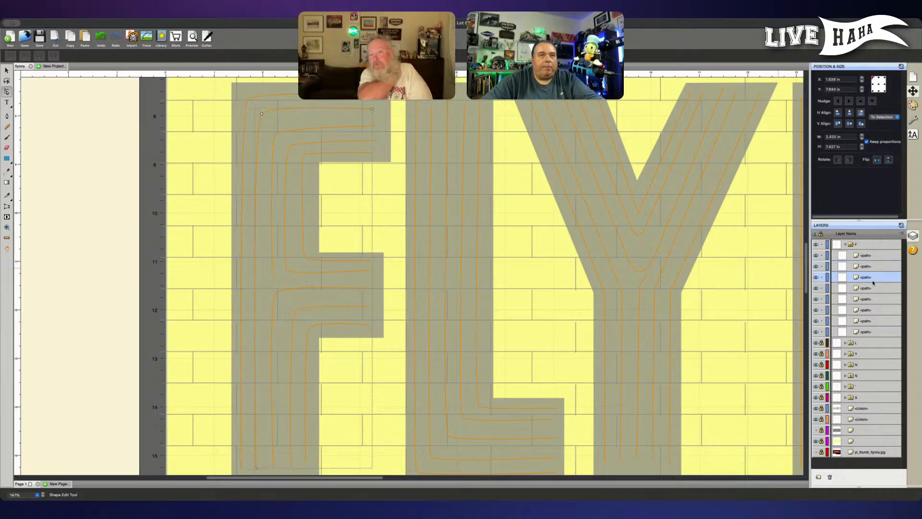
{"action": "left_click", "coordinate": [868, 332]}
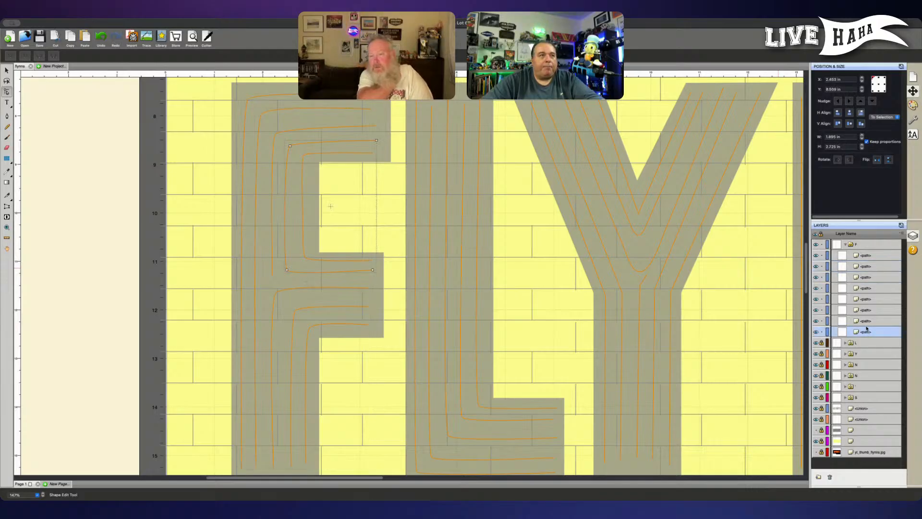
Step: Move the F's second bracket path out of the group to the top, nudging its middle-arm end node down and upper corner node up
{"action": "left_click_drag", "start_coordinate": [867, 333], "coordinate": [864, 242]}
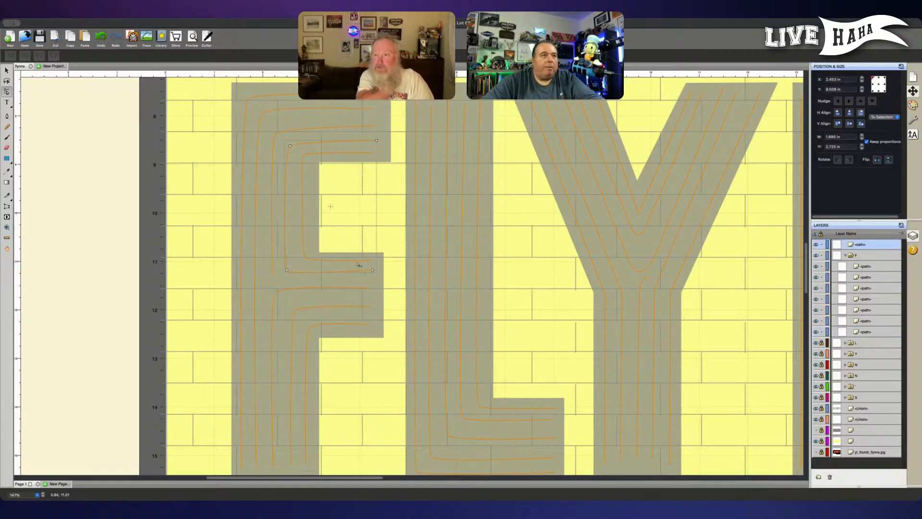
{"action": "left_click", "coordinate": [373, 270]}
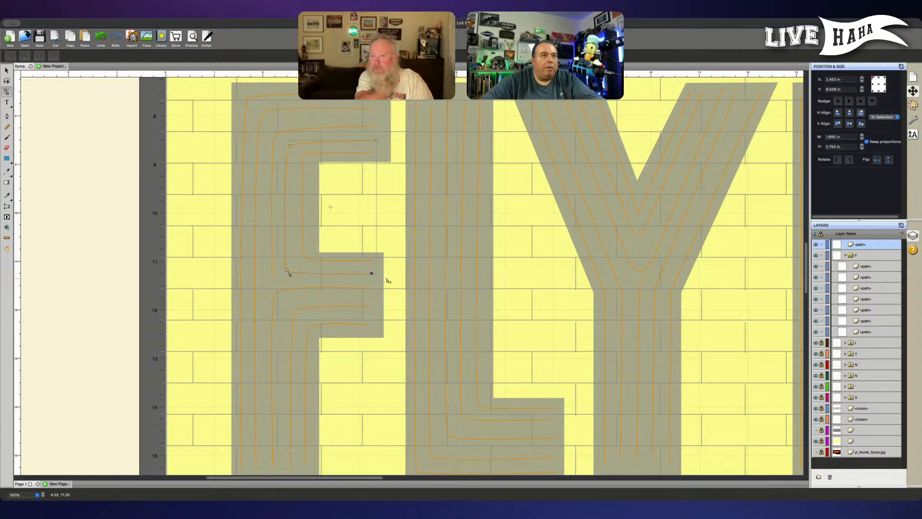
{"action": "left_click", "coordinate": [291, 146]}
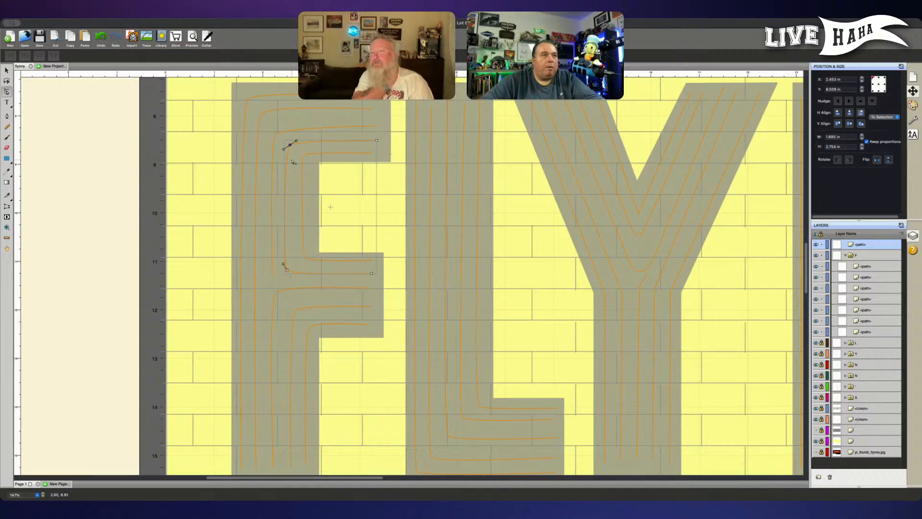
{"action": "key", "text": "Up"}
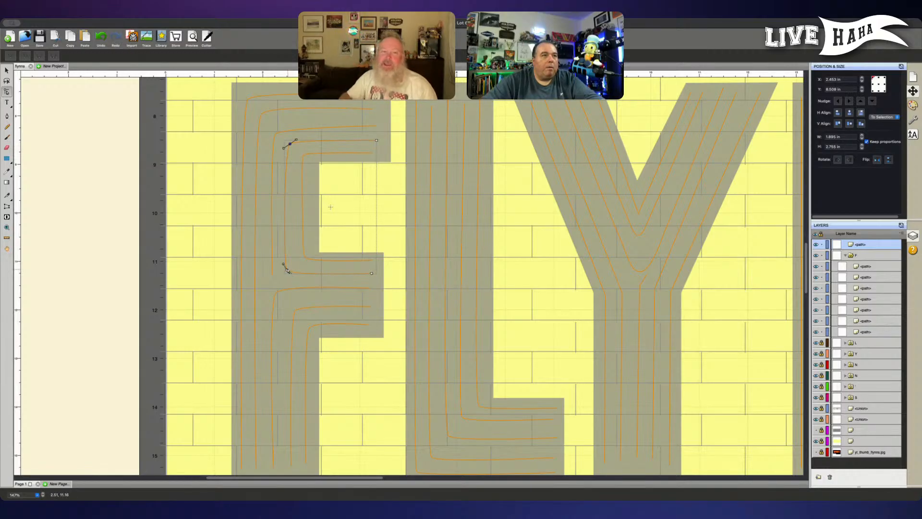
Step: Nudge the second bracket path's lower corner node slightly right to straighten its vertical segment, and return the path to the F group
{"action": "left_click", "coordinate": [287, 270]}
{"action": "left_click", "coordinate": [288, 272]}
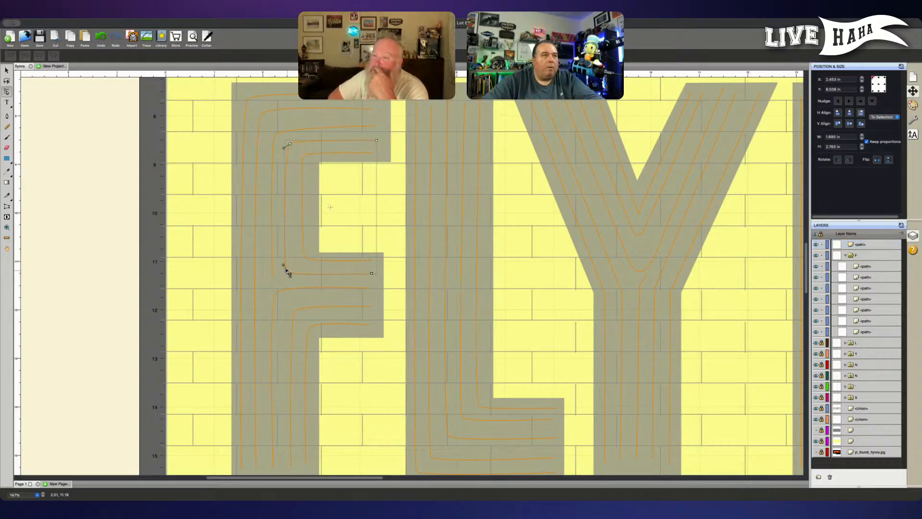
{"action": "key", "text": "Right"}
{"action": "key", "text": "Right"}
{"action": "key", "text": "Right"}
{"action": "key", "text": "Right"}
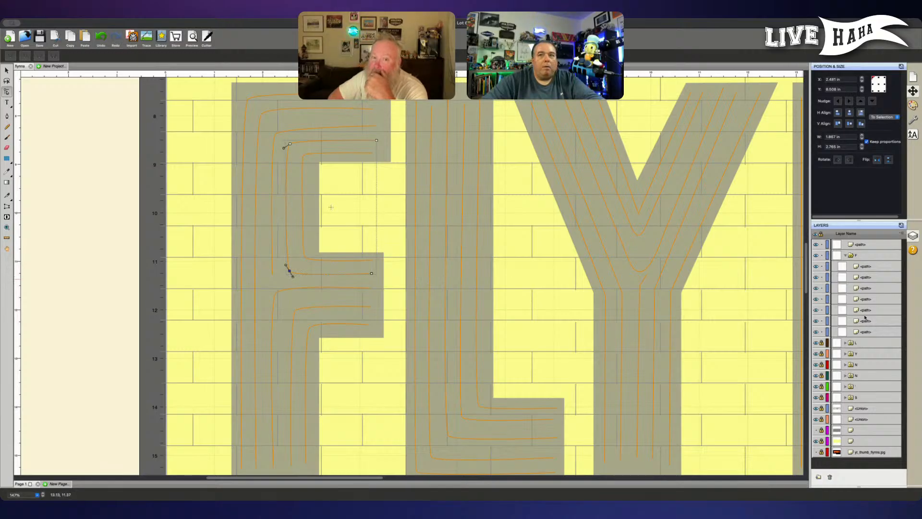
{"action": "left_click_drag", "start_coordinate": [864, 246], "coordinate": [871, 277]}
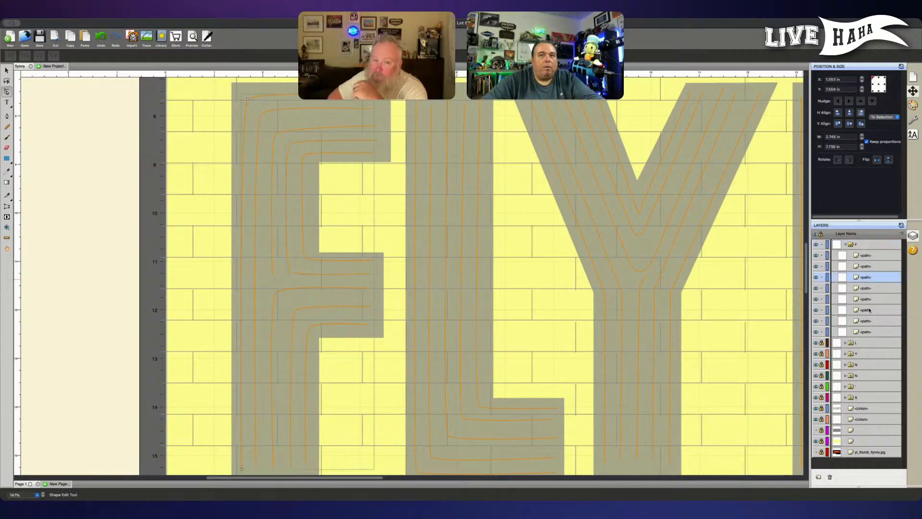
Step: Isolate the F's third bracket path above the group, nudge its upper corner node up and slightly left, and return it to the group
{"action": "left_click", "coordinate": [869, 331]}
{"action": "left_click_drag", "start_coordinate": [869, 331], "coordinate": [856, 245]}
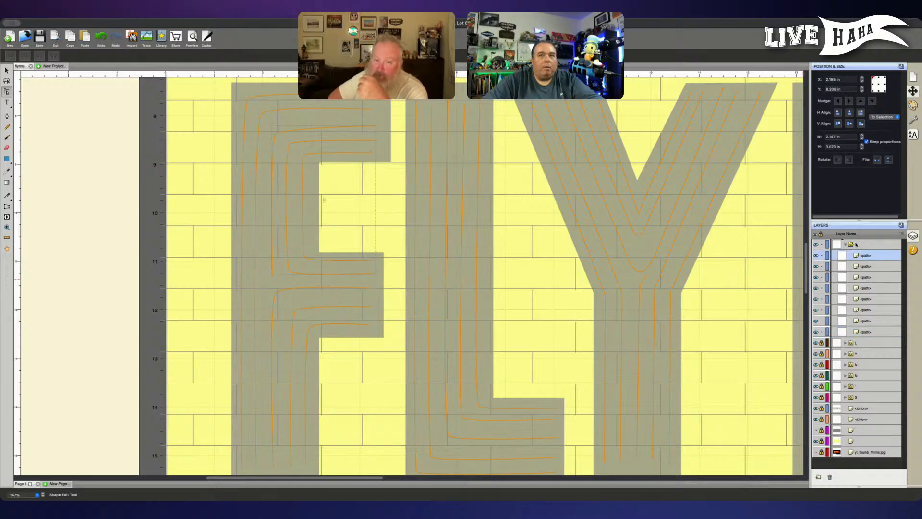
{"action": "left_click", "coordinate": [278, 136]}
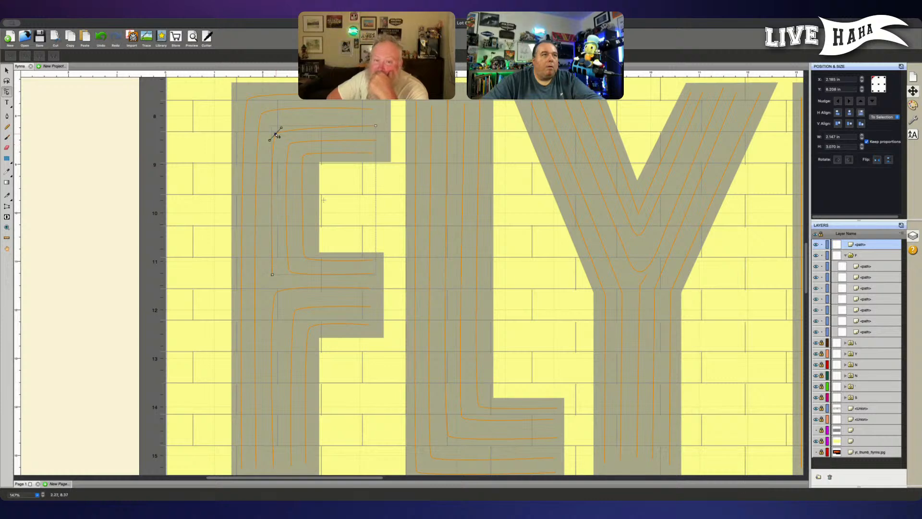
{"action": "key", "text": "Up"}
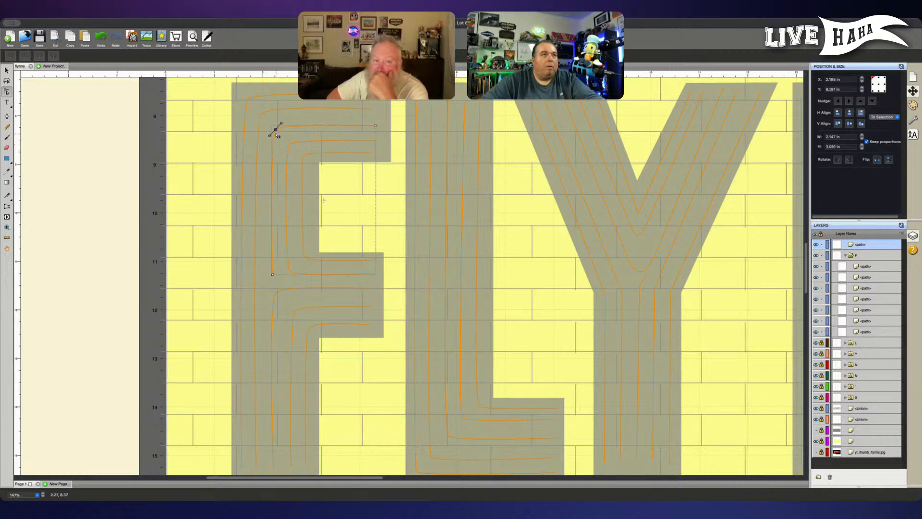
{"action": "key", "text": "Up"}
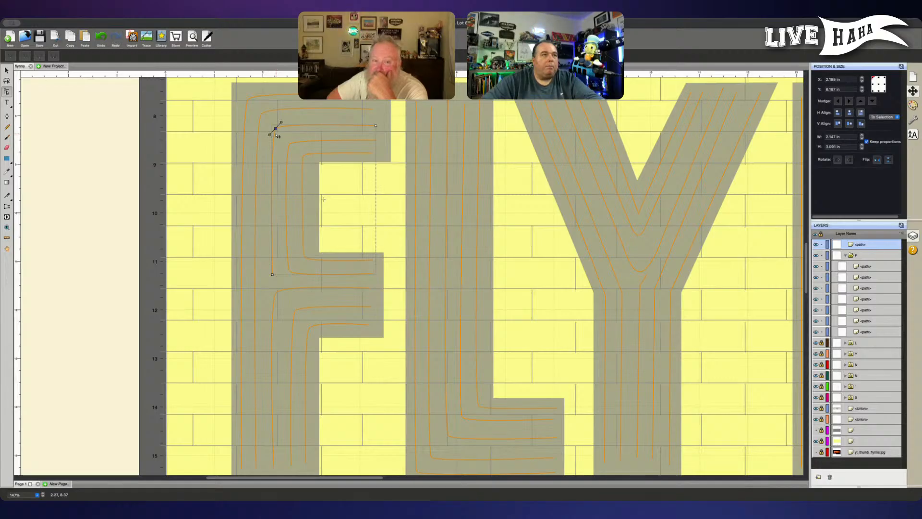
{"action": "key", "text": "Left"}
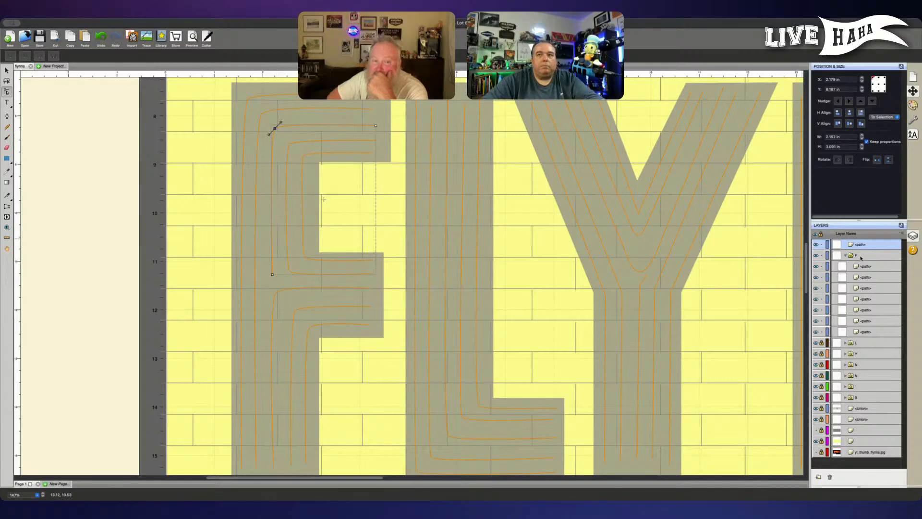
{"action": "left_click_drag", "start_coordinate": [861, 246], "coordinate": [861, 260]}
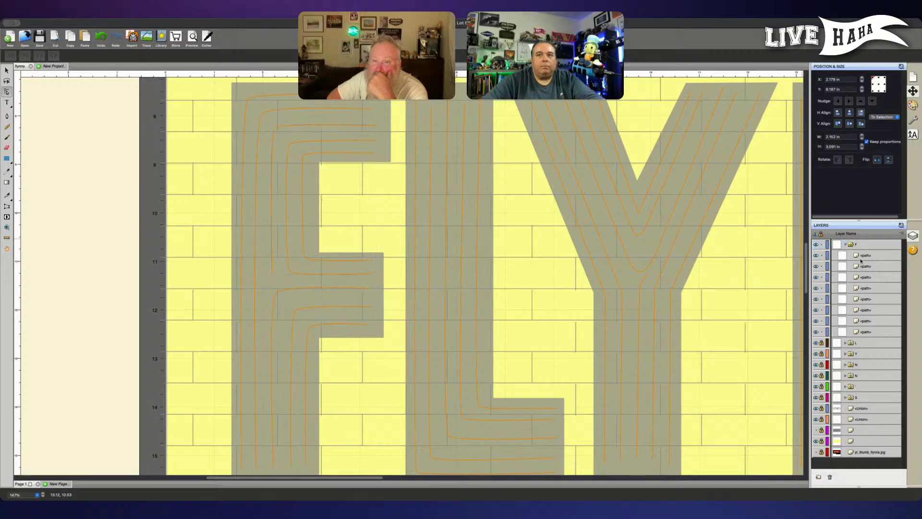
Step: Select the F's innermost path below the middle arm and nudge its corner node slightly up and left
{"action": "left_click", "coordinate": [866, 332]}
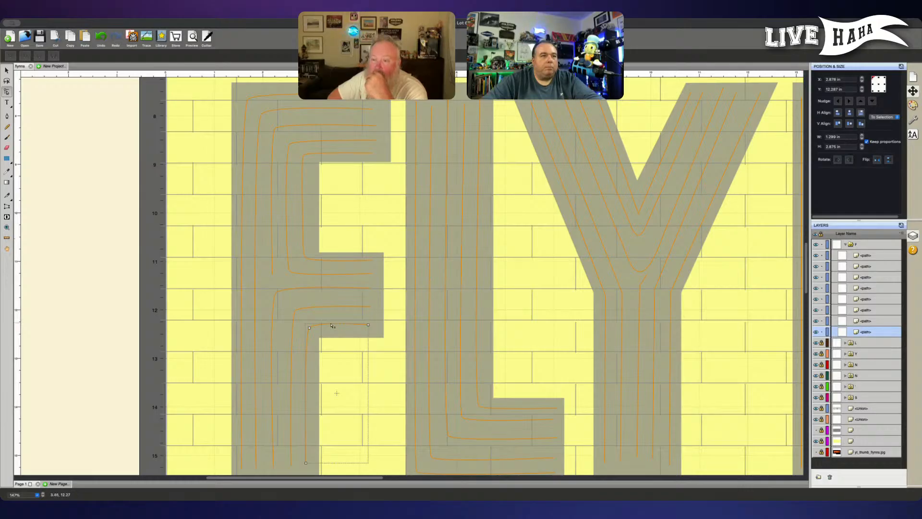
{"action": "left_click", "coordinate": [310, 328]}
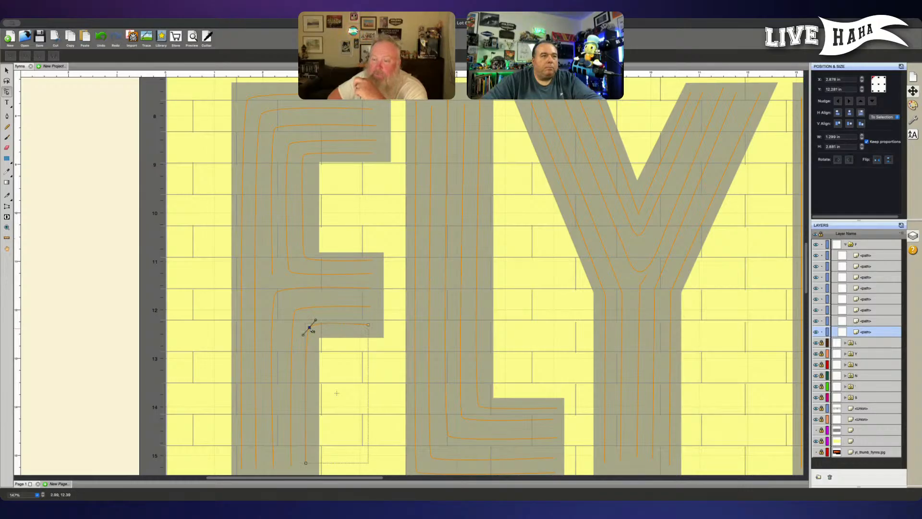
{"action": "left_click_drag", "start_coordinate": [311, 329], "coordinate": [310, 327]}
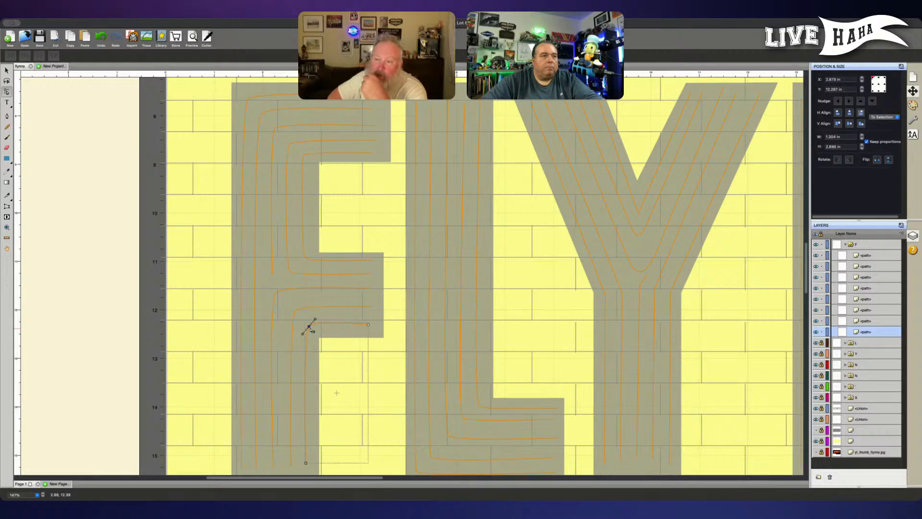
Step: Isolate the innermost lower path, add a node on its horizontal segment near the corner, lower it slightly, and return the path to the F group
{"action": "left_click", "coordinate": [7, 115]}
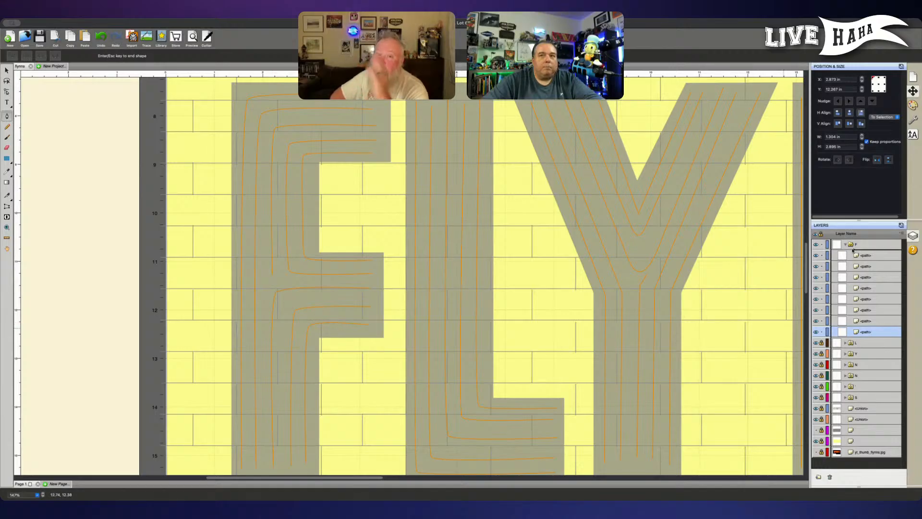
{"action": "left_click", "coordinate": [306, 463]}
{"action": "left_click", "coordinate": [308, 326]}
{"action": "left_click", "coordinate": [368, 324]}
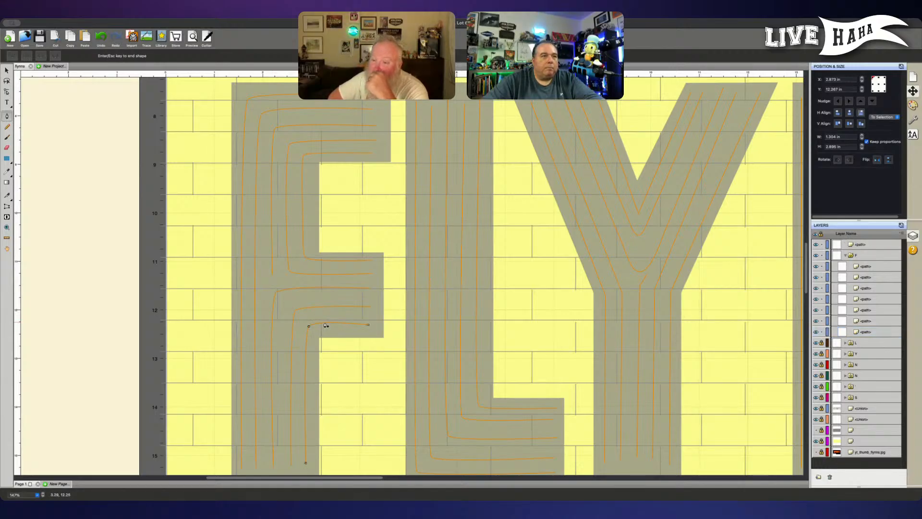
{"action": "key", "text": "Return"}
{"action": "left_click", "coordinate": [324, 324]}
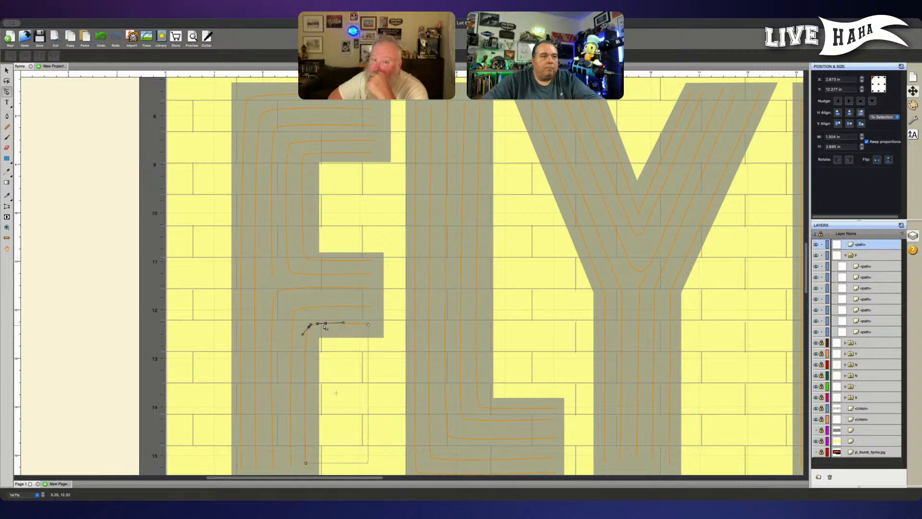
{"action": "left_click", "coordinate": [325, 326]}
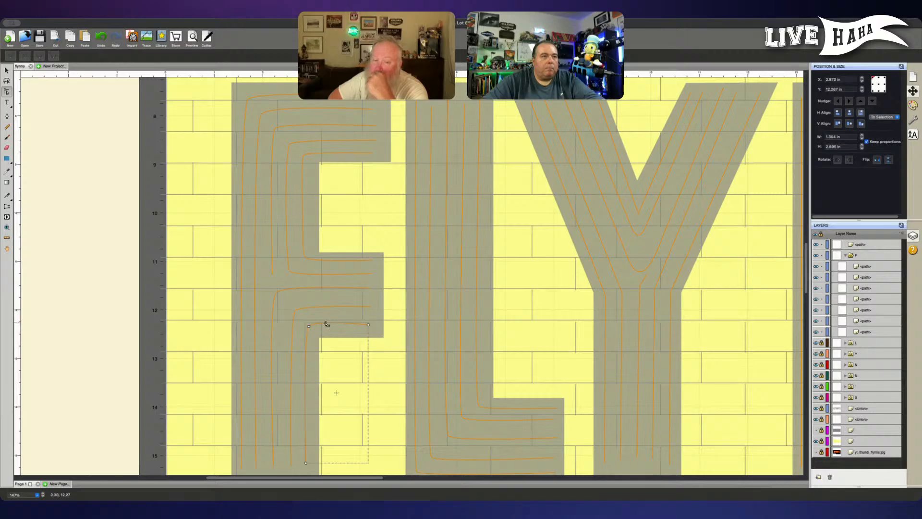
{"action": "left_click", "coordinate": [326, 323]}
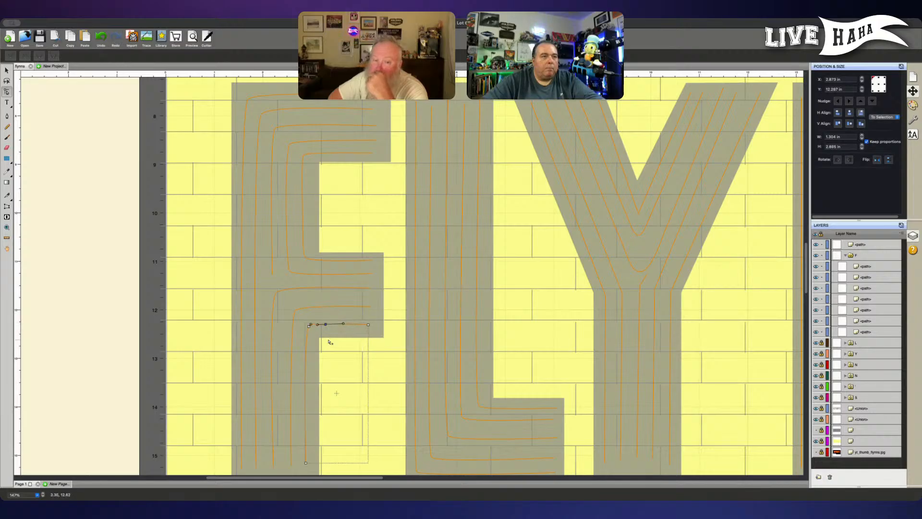
{"action": "left_click_drag", "start_coordinate": [860, 244], "coordinate": [869, 261]}
Step: Isolate the F's second-outermost path above the group, then add a node on its vertical segment and shift it slightly right
{"action": "left_click", "coordinate": [864, 332]}
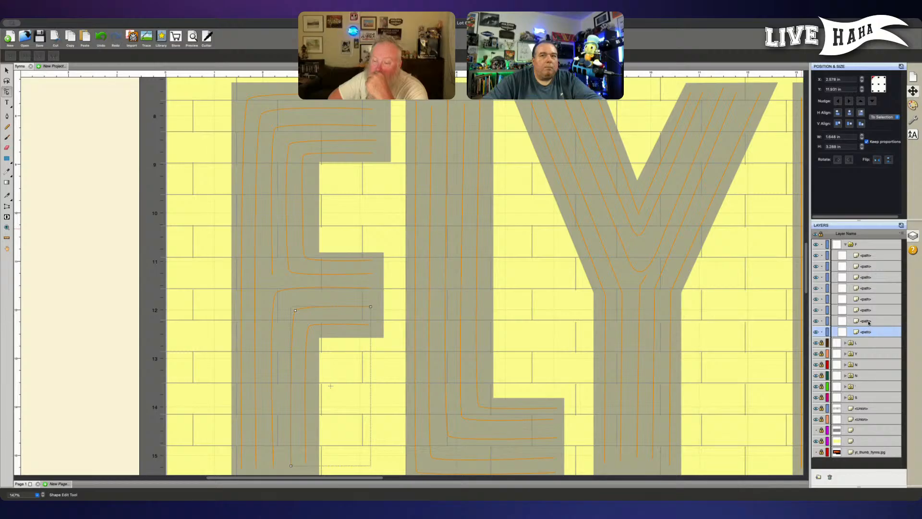
{"action": "left_click", "coordinate": [868, 321]}
{"action": "left_click", "coordinate": [867, 310]}
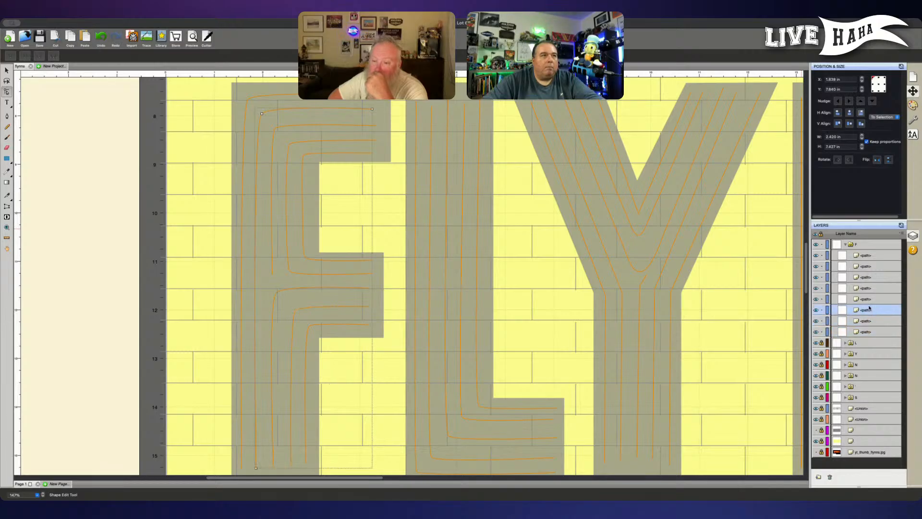
{"action": "left_click_drag", "start_coordinate": [868, 310], "coordinate": [855, 241]}
{"action": "left_click", "coordinate": [8, 117]}
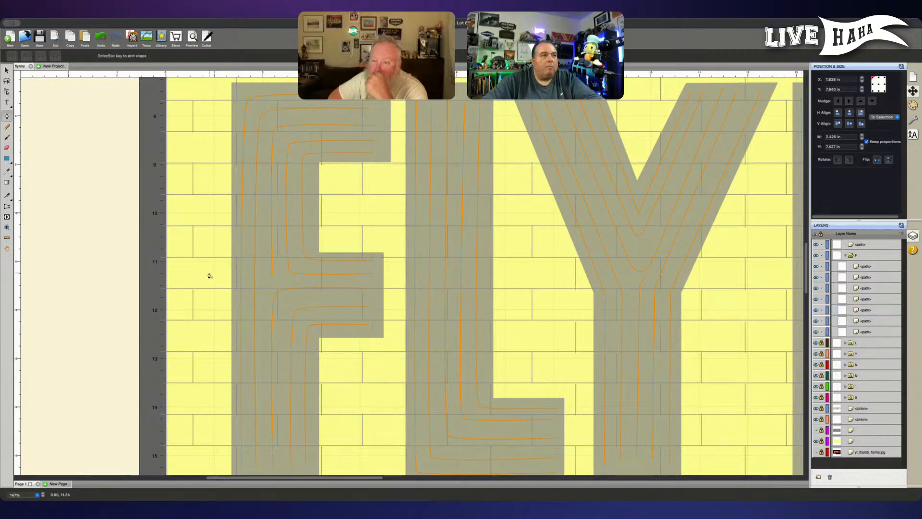
{"action": "key", "text": "Escape"}
{"action": "left_click", "coordinate": [256, 197]}
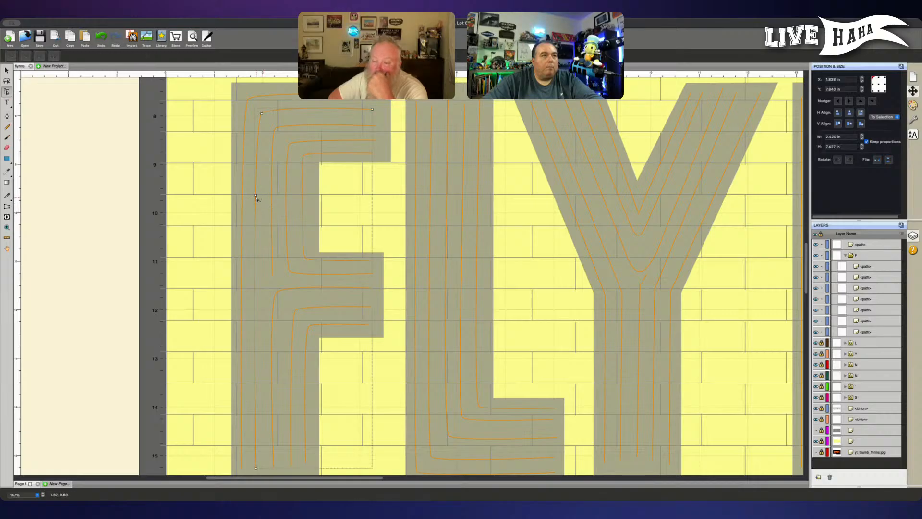
{"action": "left_click", "coordinate": [256, 196]}
{"action": "left_click_drag", "start_coordinate": [257, 198], "coordinate": [258, 198]}
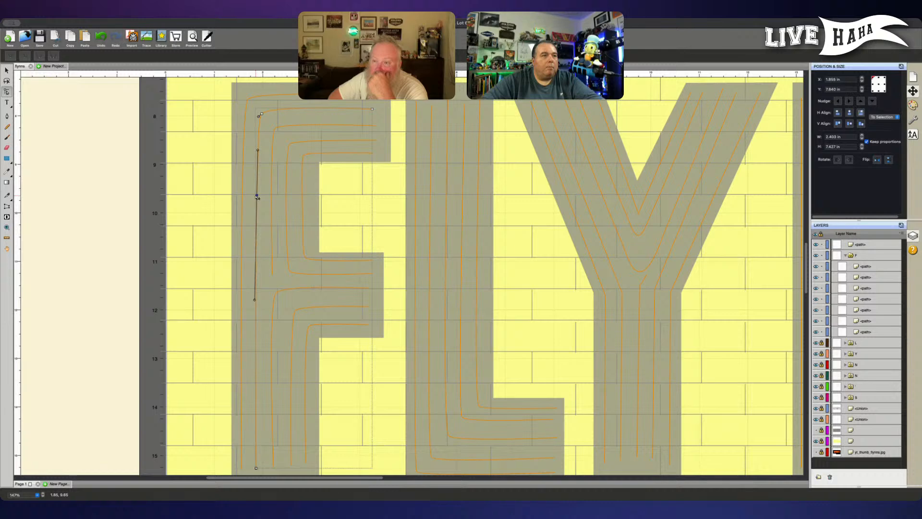
Step: Nudge the second-outermost path's upper corner node slightly left and return the path to the top of the F group
{"action": "left_click", "coordinate": [261, 114]}
{"action": "key", "text": "Left"}
{"action": "key", "text": "Left"}
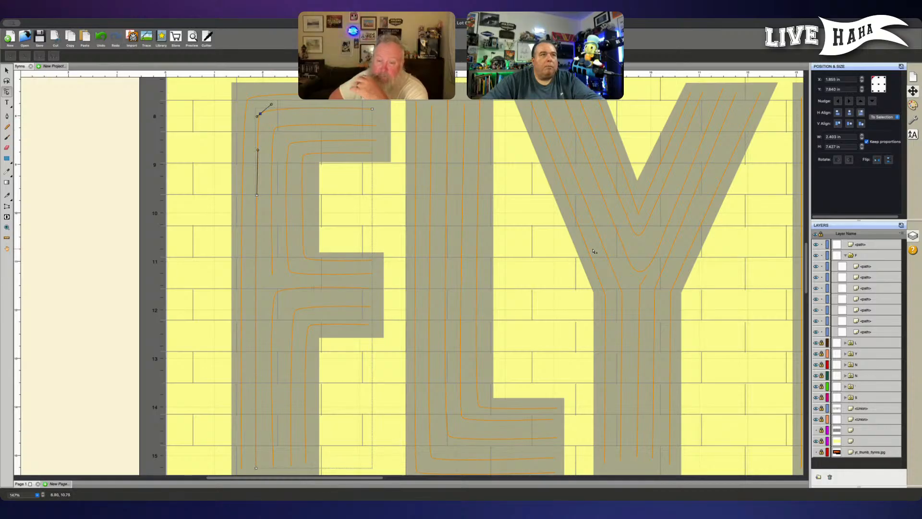
{"action": "left_click_drag", "start_coordinate": [868, 247], "coordinate": [866, 262]}
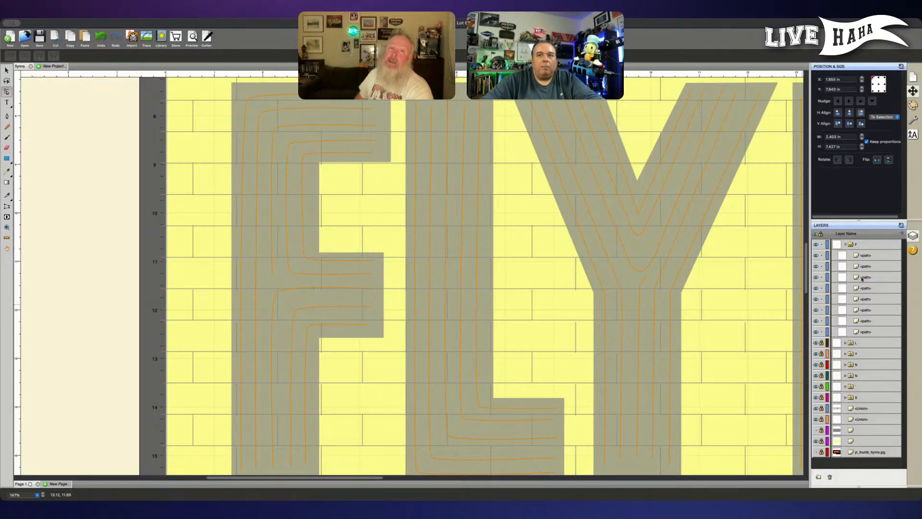
Step: Find the F's outermost path and move it out of the group to the top of the layer order
{"action": "left_click", "coordinate": [864, 332]}
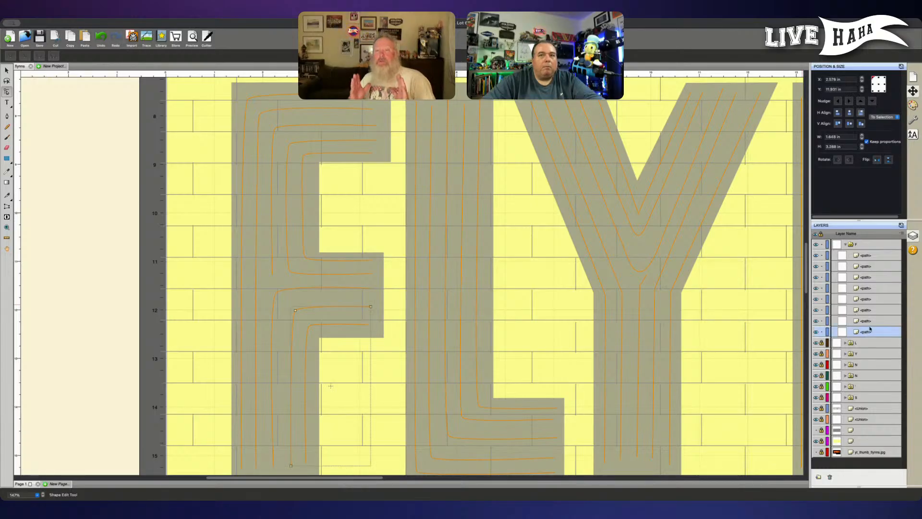
{"action": "left_click", "coordinate": [872, 320]}
{"action": "left_click", "coordinate": [873, 309]}
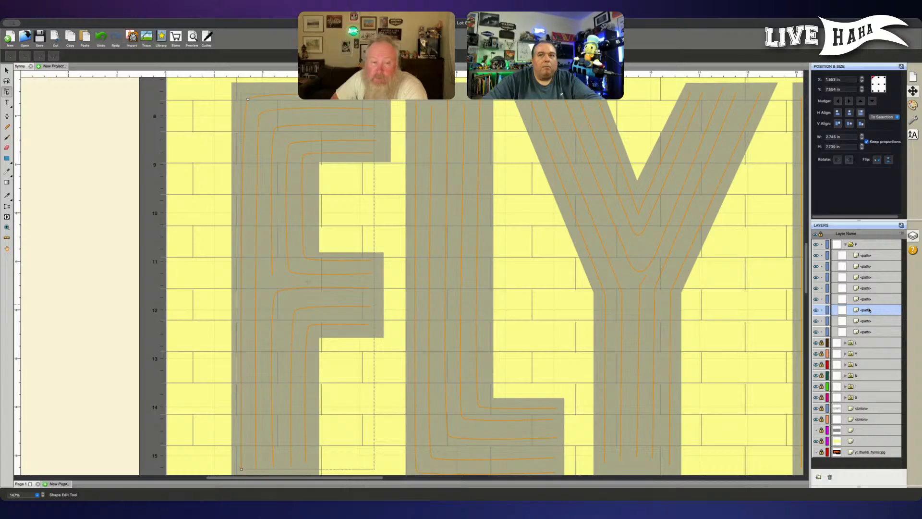
{"action": "left_click_drag", "start_coordinate": [873, 310], "coordinate": [842, 241]}
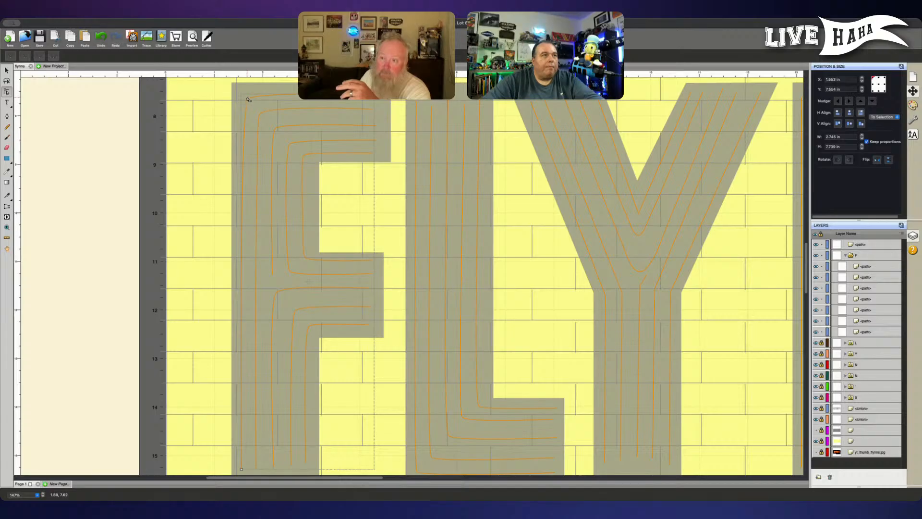
Step: Nudge the F's outermost path's upper corner node slightly up and to the left
{"action": "left_click_drag", "start_coordinate": [243, 95], "coordinate": [251, 103]}
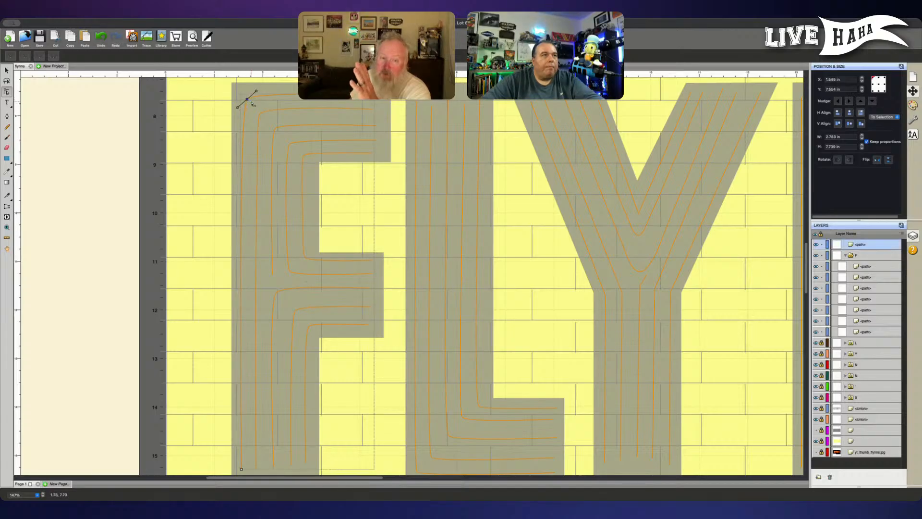
{"action": "key", "text": "Up"}
{"action": "key", "text": "Up"}
{"action": "key", "text": "Up"}
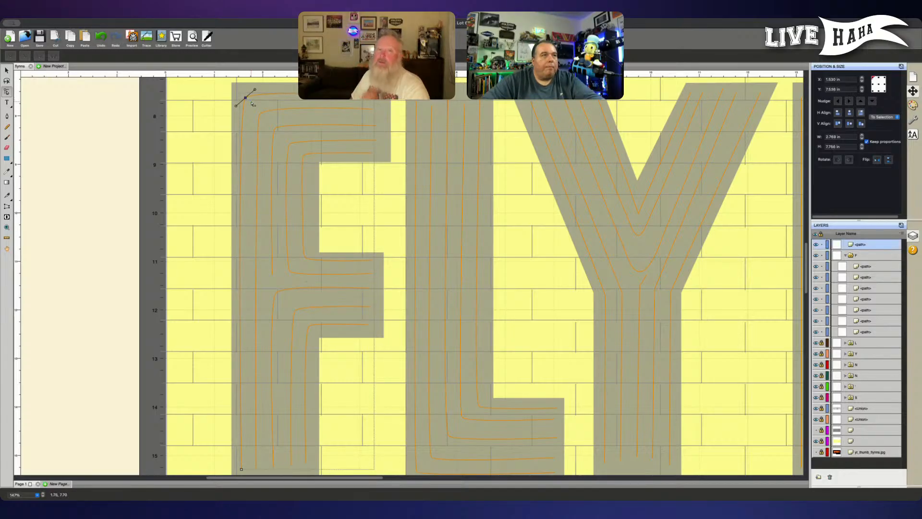
{"action": "key", "text": "Left"}
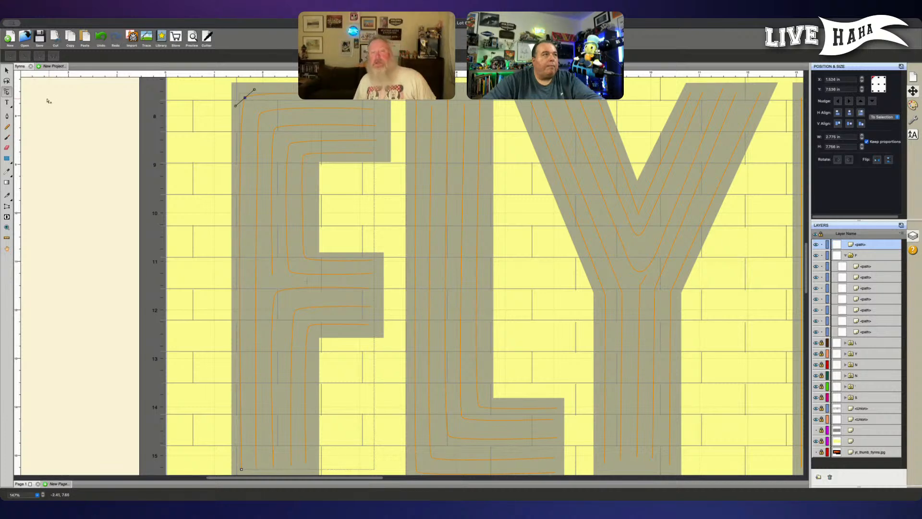
Step: Add a node midway along the outermost path's vertical segment and shift it slightly right
{"action": "left_click", "coordinate": [8, 117]}
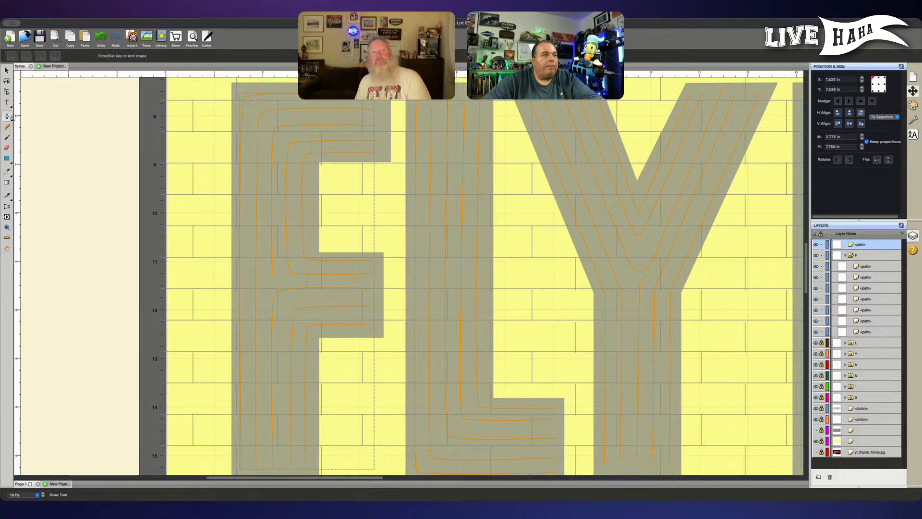
{"action": "left_click", "coordinate": [239, 265]}
{"action": "key", "text": "Return"}
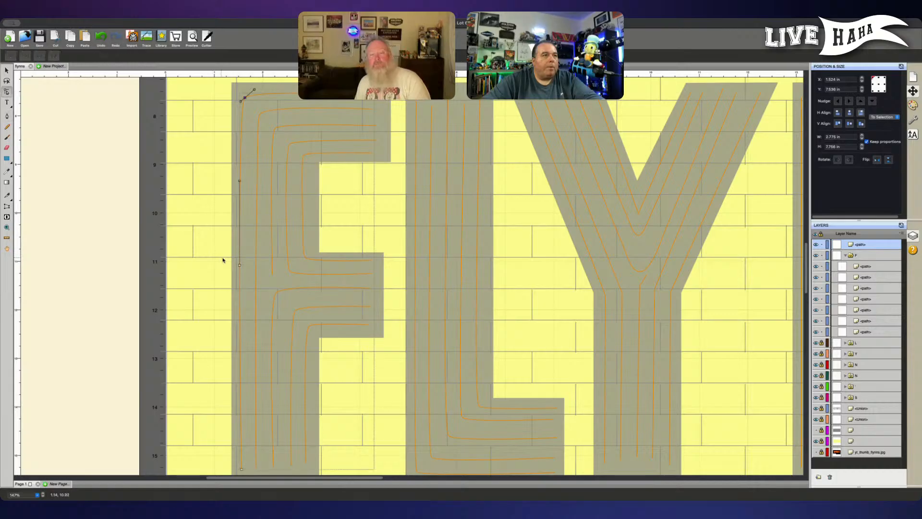
{"action": "left_click", "coordinate": [243, 269]}
{"action": "left_click", "coordinate": [241, 267]}
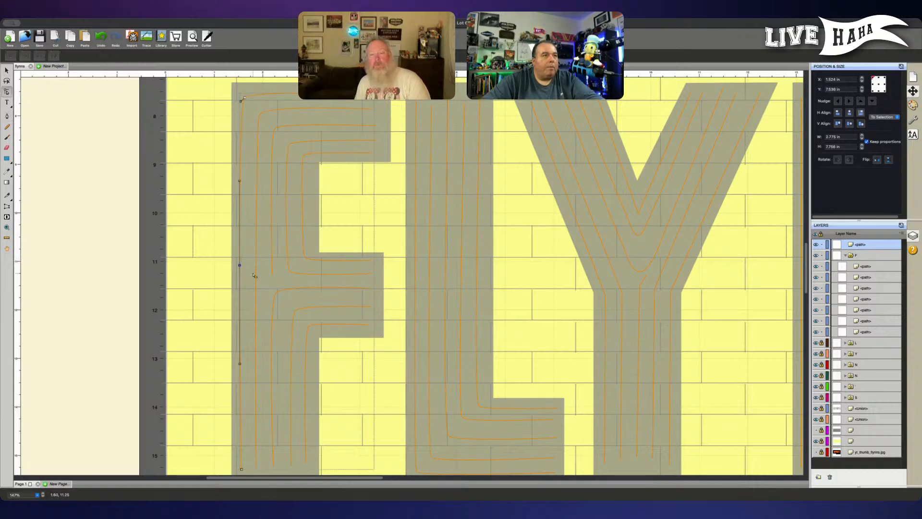
{"action": "key", "text": "Right"}
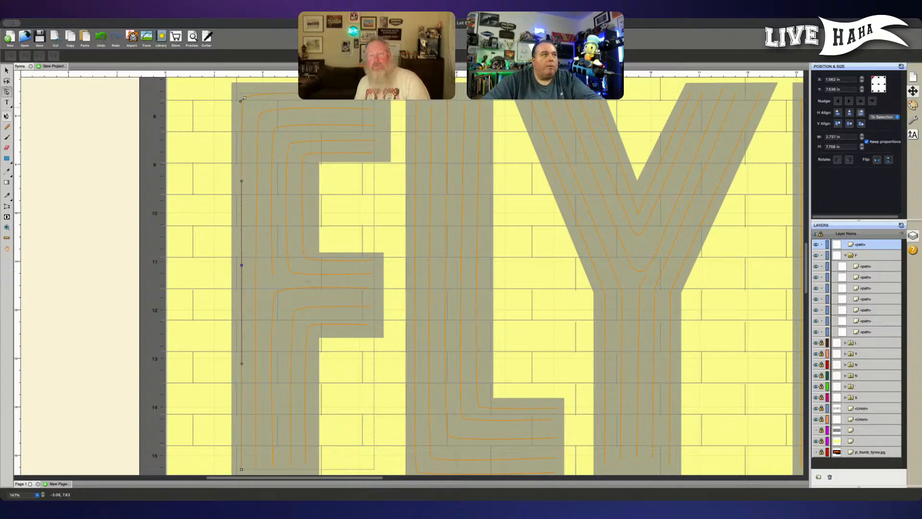
Step: Add a node on the outermost path's top horizontal segment near the corner, and return the path to the top of the F group
{"action": "left_click", "coordinate": [6, 116]}
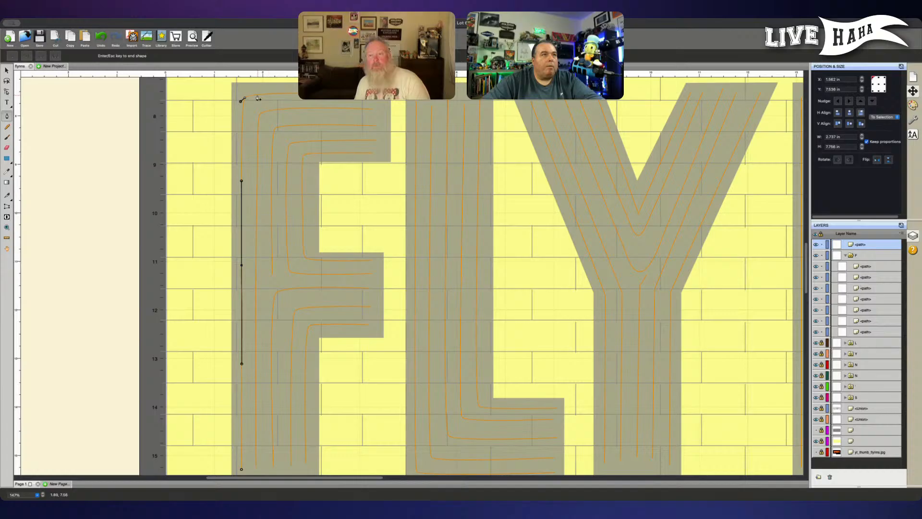
{"action": "key", "text": "Escape"}
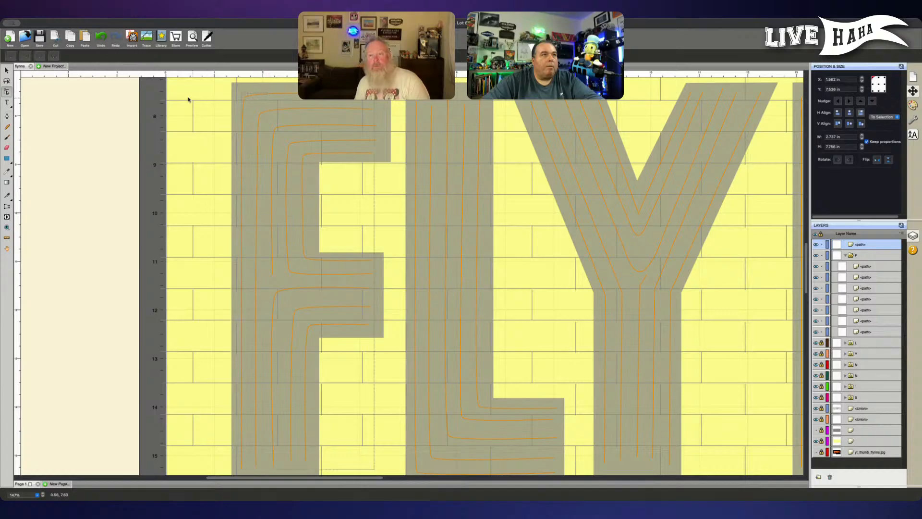
{"action": "left_click", "coordinate": [246, 99]}
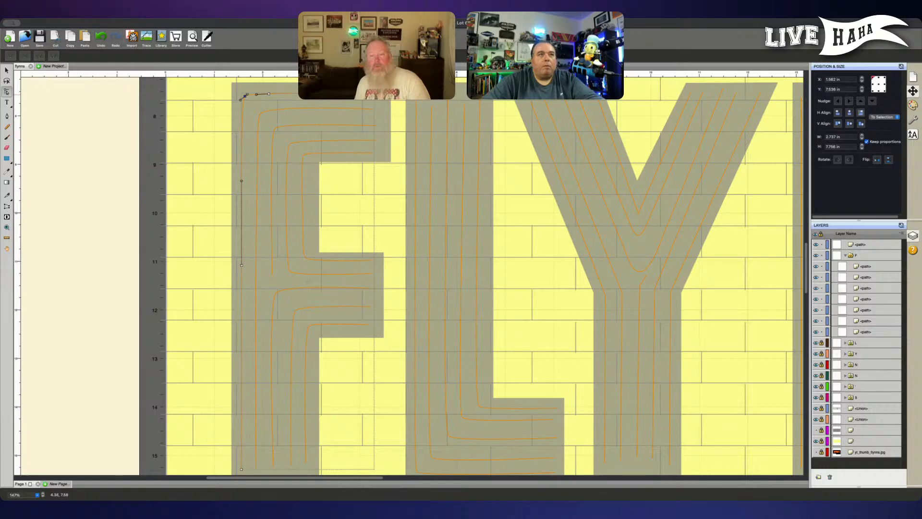
{"action": "left_click", "coordinate": [239, 98]}
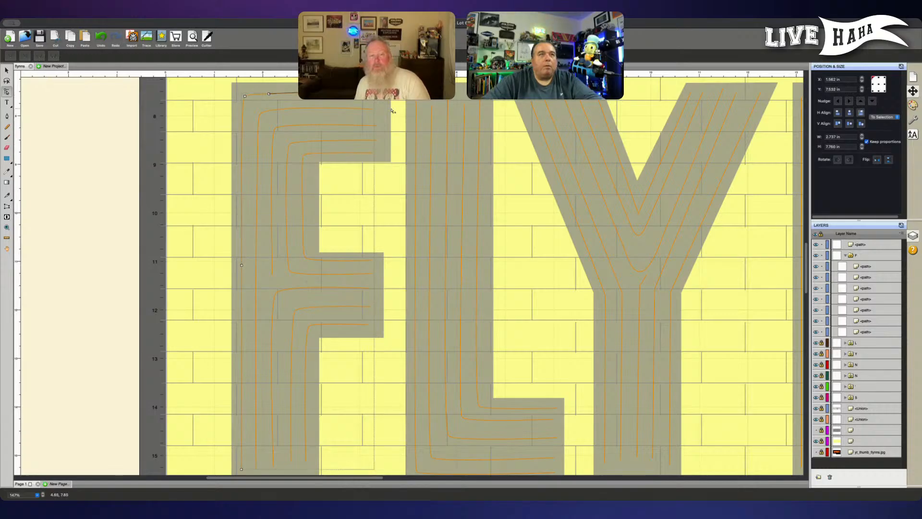
{"action": "left_click_drag", "start_coordinate": [840, 248], "coordinate": [863, 261]}
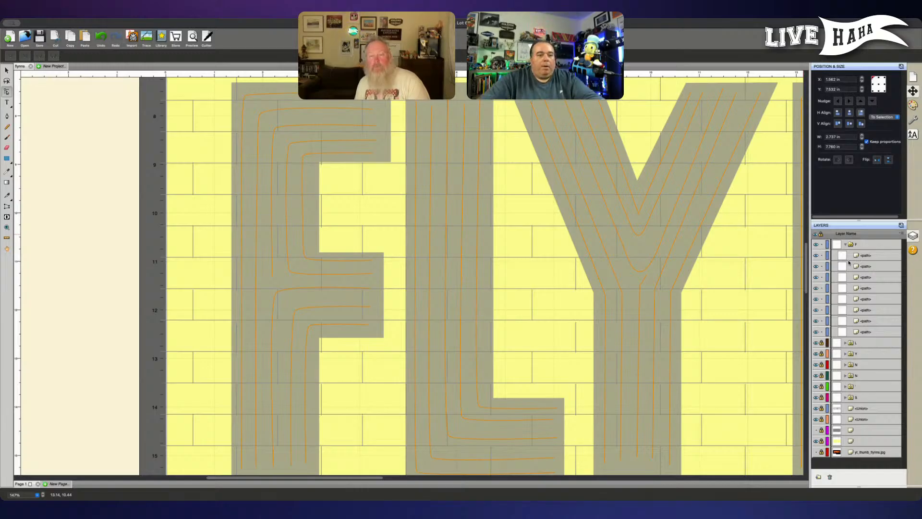
Step: Check the F group's paths one by one to identify the third path from the outside in the upper arm
{"action": "key", "text": "super+minus"}
{"action": "key", "text": "super+minus"}
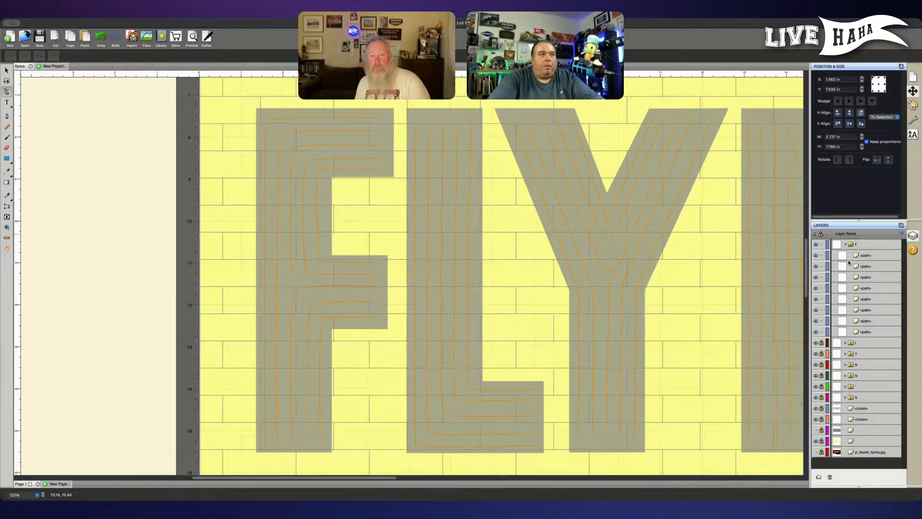
{"action": "key", "text": "super+minus"}
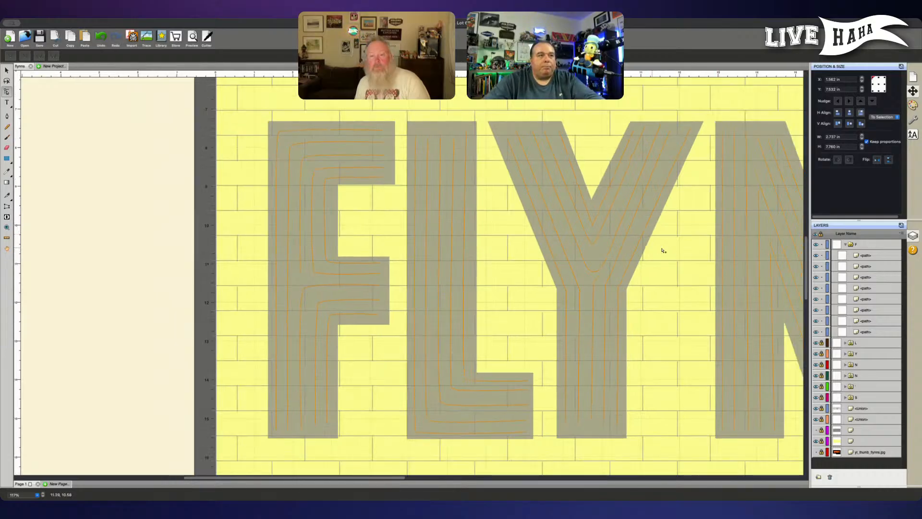
{"action": "left_click", "coordinate": [872, 257]}
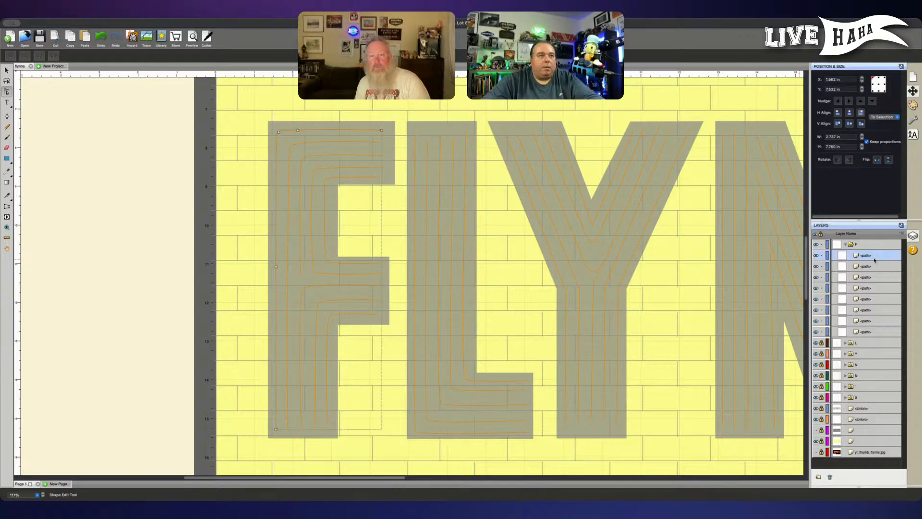
{"action": "left_click", "coordinate": [868, 276]}
{"action": "left_click", "coordinate": [867, 267]}
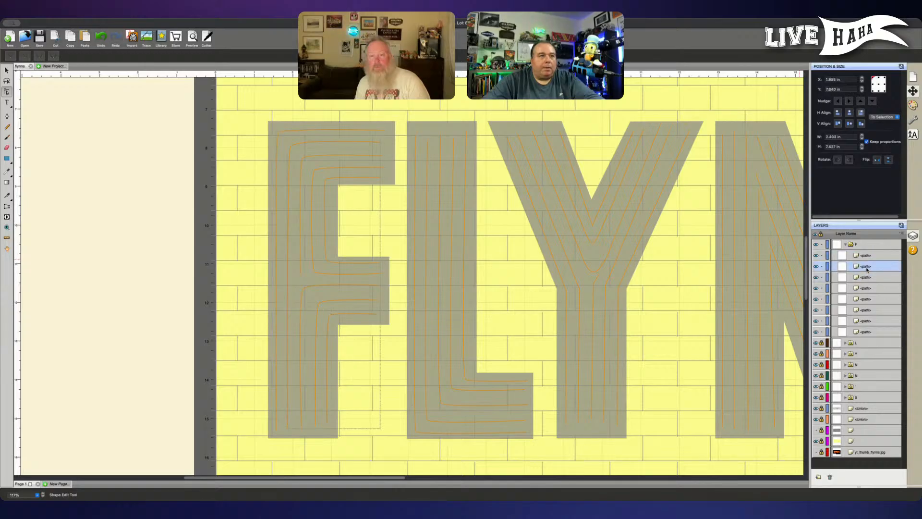
{"action": "left_click", "coordinate": [865, 289]}
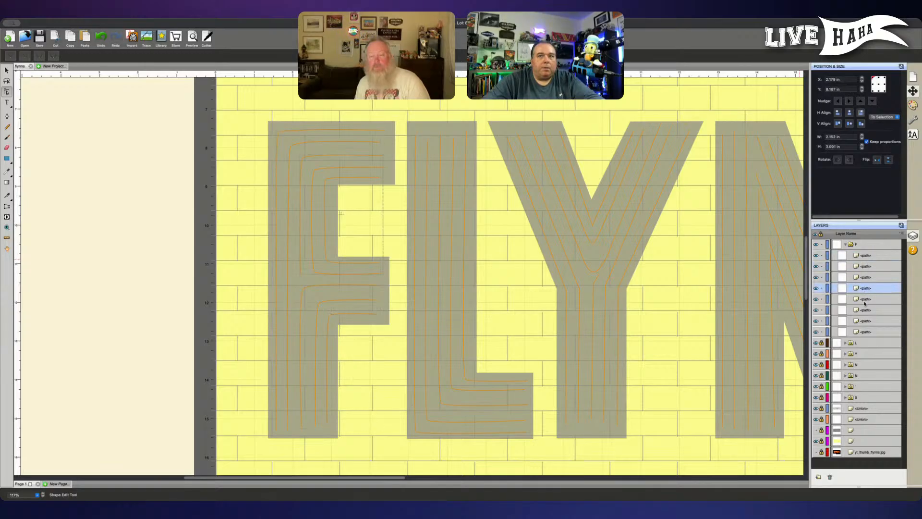
{"action": "left_click", "coordinate": [303, 275]}
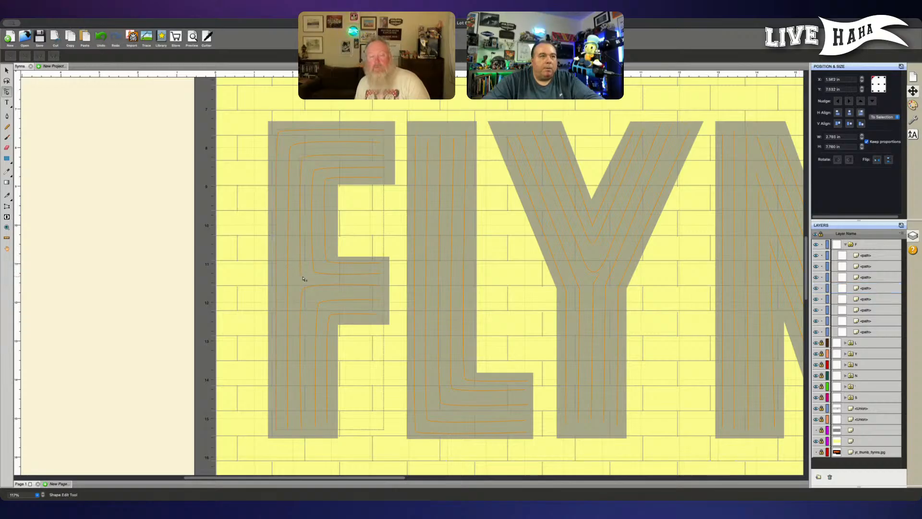
Step: Bring the F's third path to the top of the F group and lower its end node beside the middle arm slightly
{"action": "left_click", "coordinate": [887, 285]}
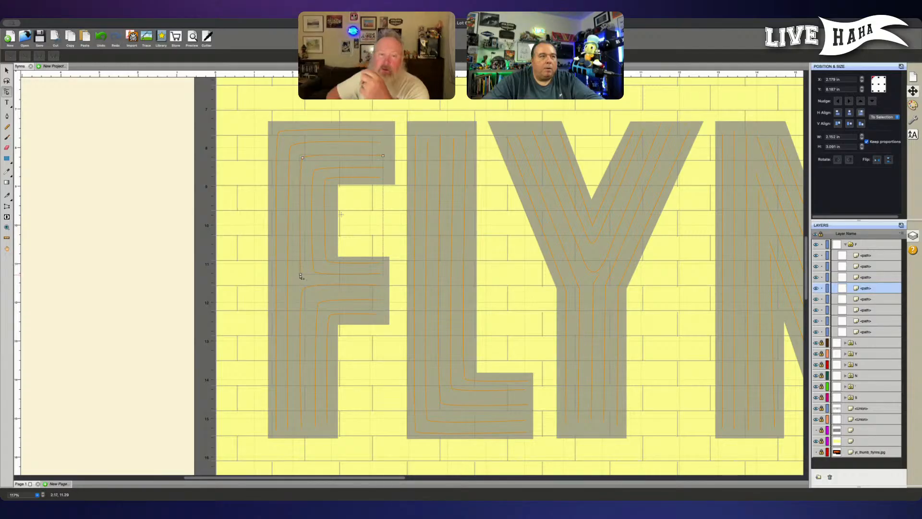
{"action": "left_click_drag", "start_coordinate": [866, 290], "coordinate": [862, 254]}
{"action": "left_click", "coordinate": [870, 256]}
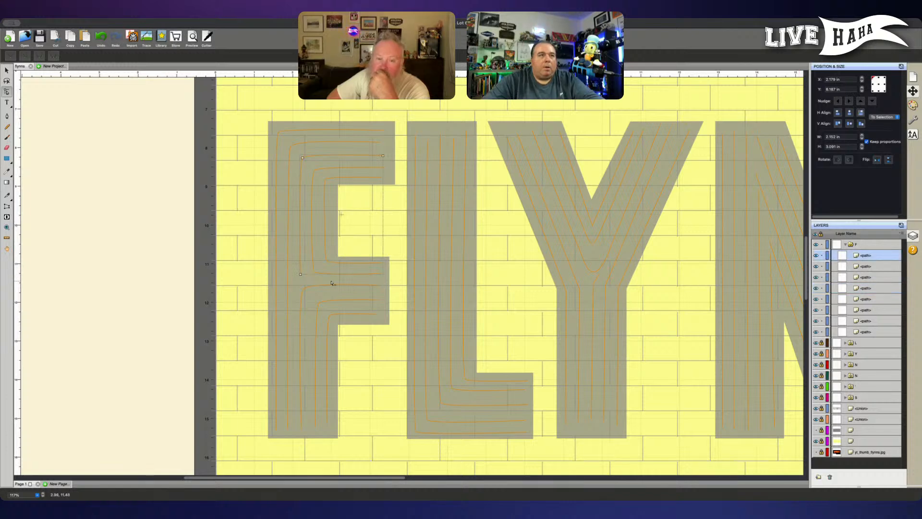
{"action": "left_click", "coordinate": [301, 276]}
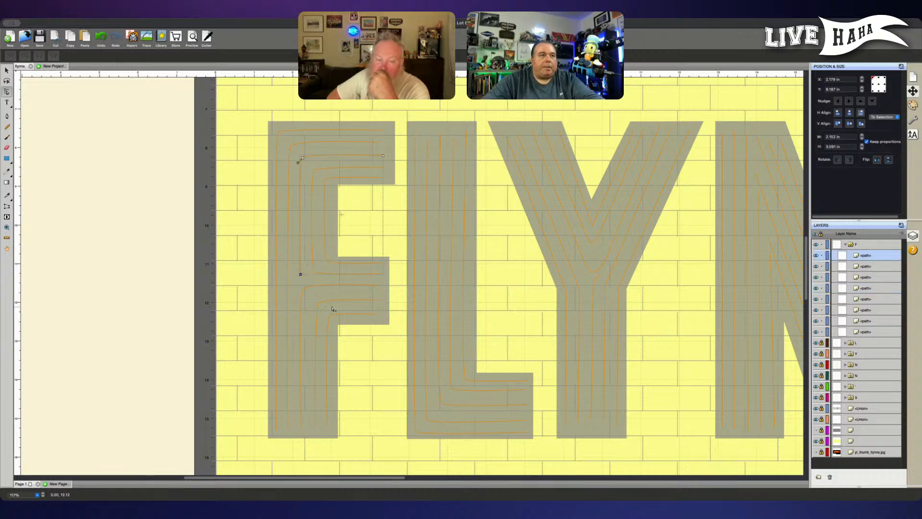
{"action": "key", "text": "Down"}
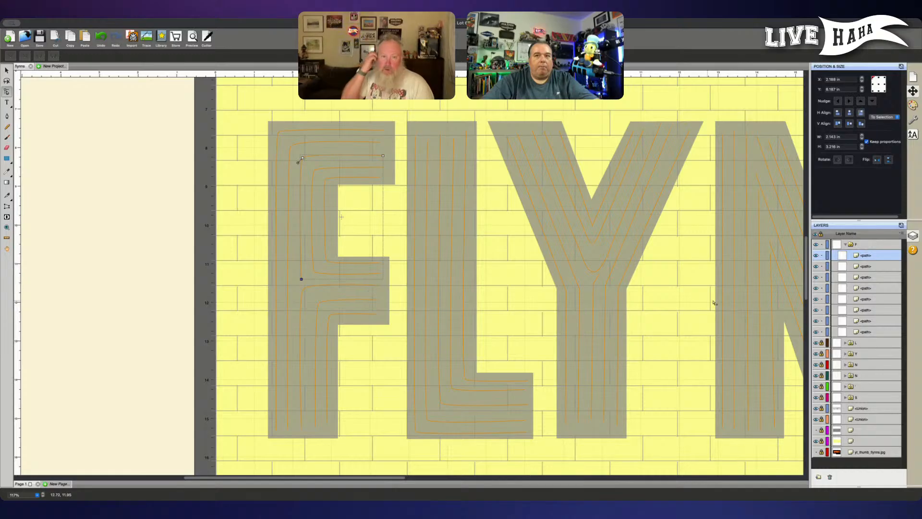
Step: Find the F's lower path along the upper edge of the middle arm and move it out of the group to the top of the layer order
{"action": "left_click", "coordinate": [879, 289]}
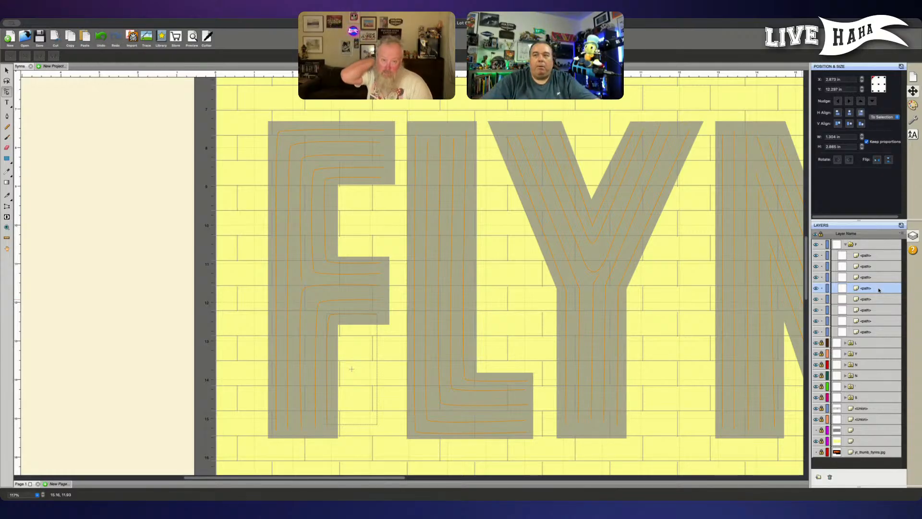
{"action": "key", "text": "a"}
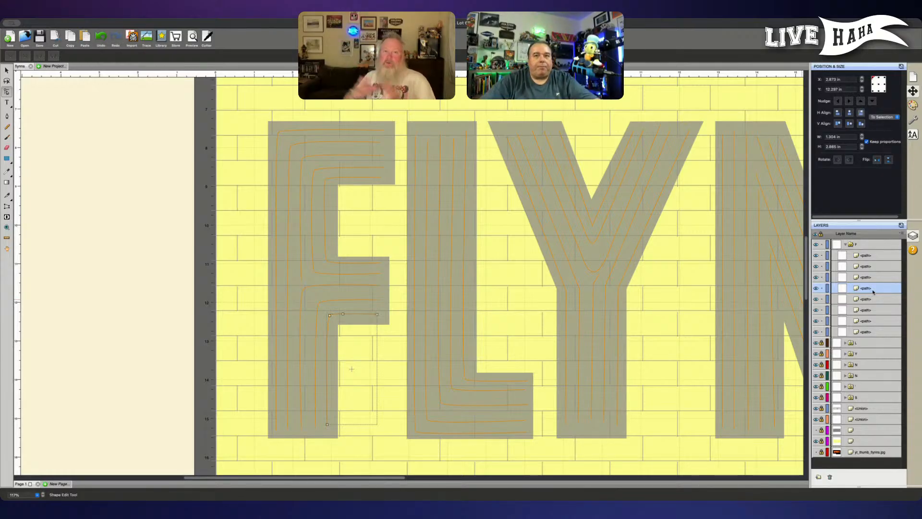
{"action": "left_click", "coordinate": [877, 276]}
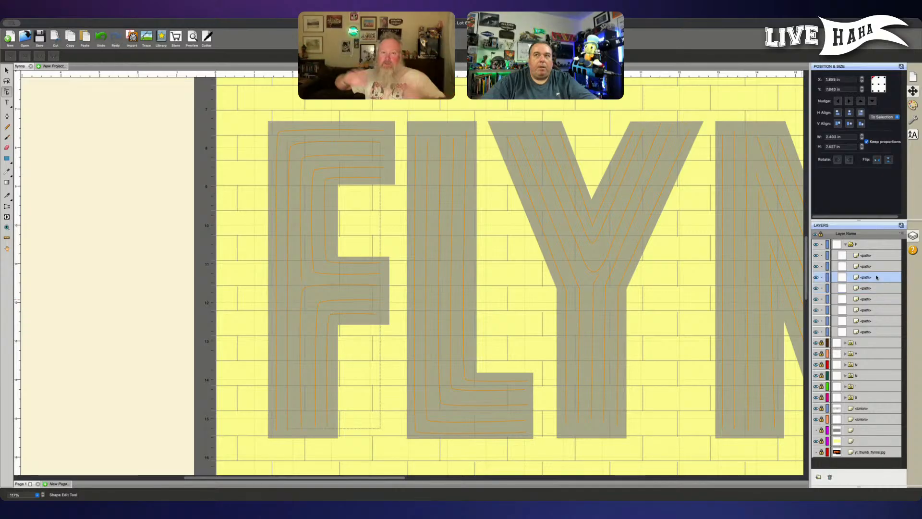
{"action": "left_click", "coordinate": [877, 300]}
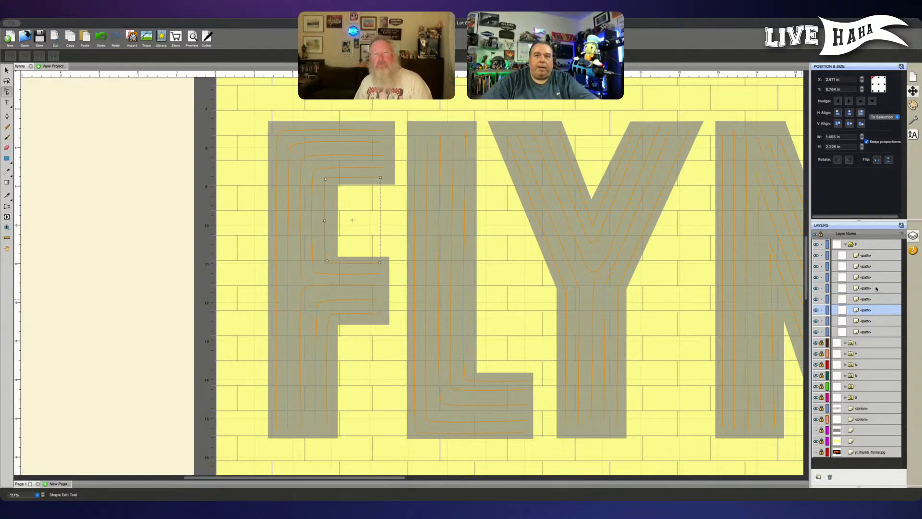
{"action": "left_click", "coordinate": [875, 288]}
{"action": "left_click", "coordinate": [877, 277]}
{"action": "left_click", "coordinate": [877, 268]}
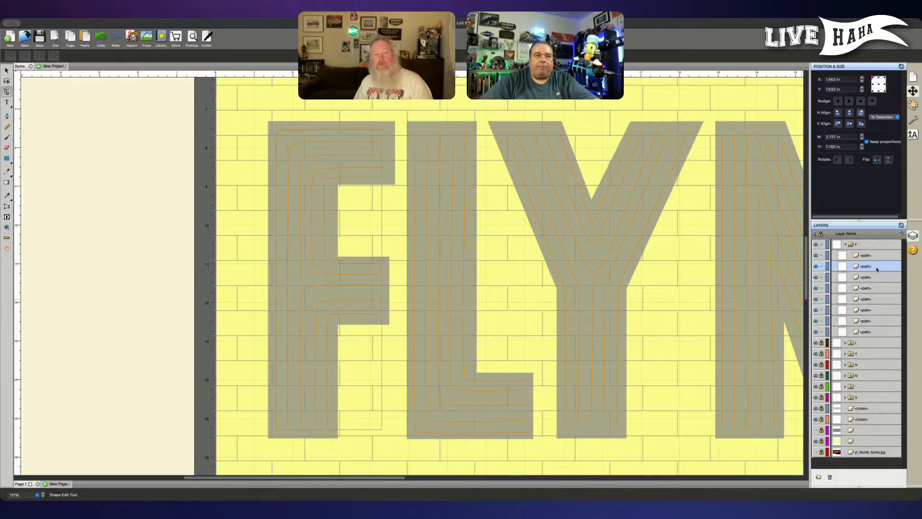
{"action": "left_click", "coordinate": [876, 255]}
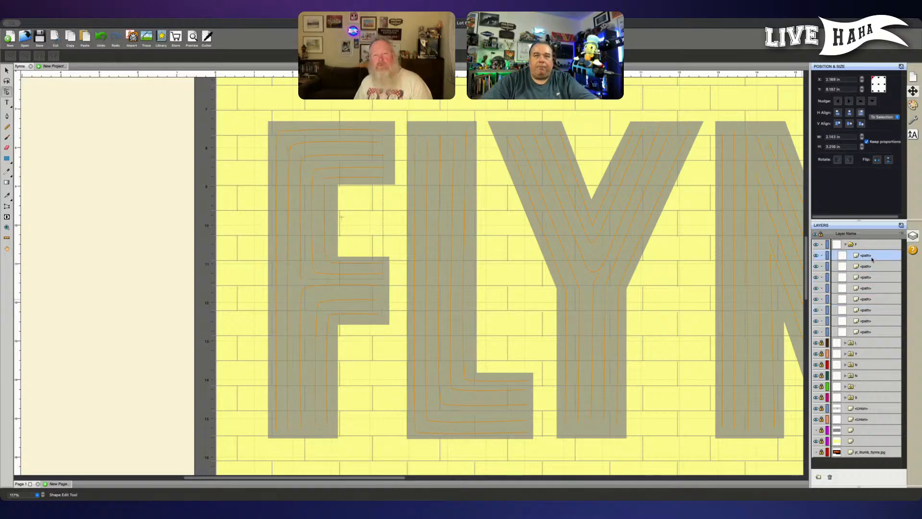
{"action": "left_click", "coordinate": [875, 322]}
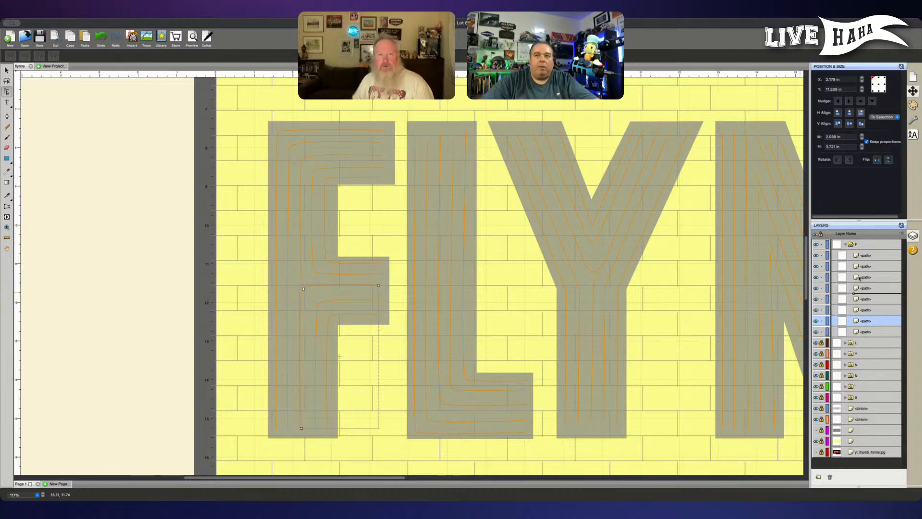
{"action": "left_click_drag", "start_coordinate": [833, 288], "coordinate": [854, 248]}
{"action": "left_click", "coordinate": [854, 247]}
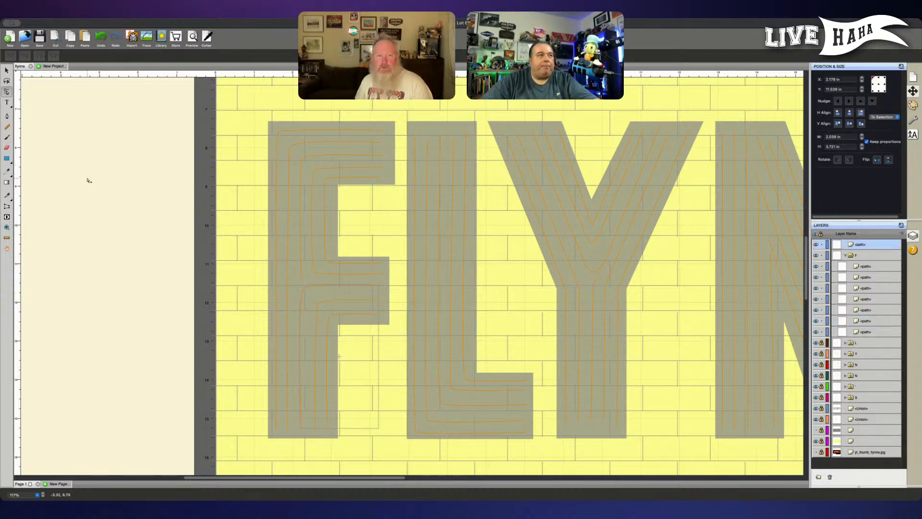
{"action": "left_click", "coordinate": [7, 116]}
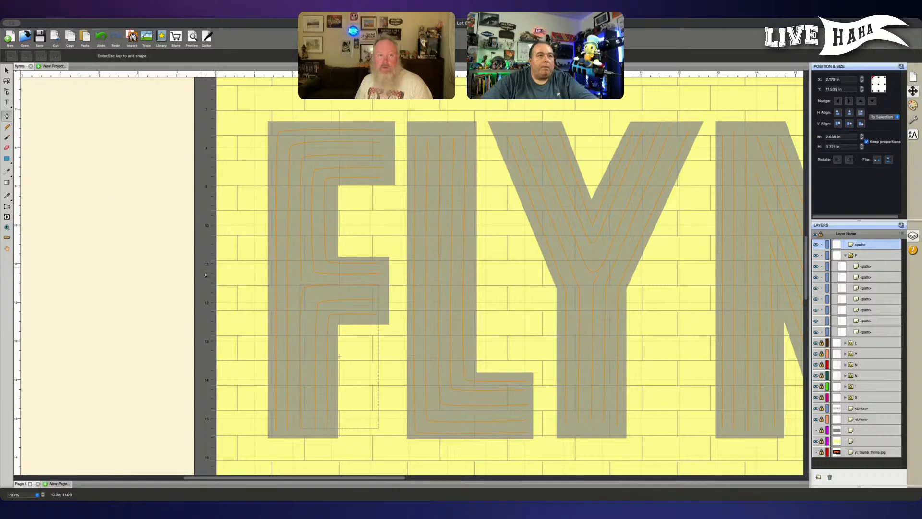
{"action": "left_click", "coordinate": [322, 287]}
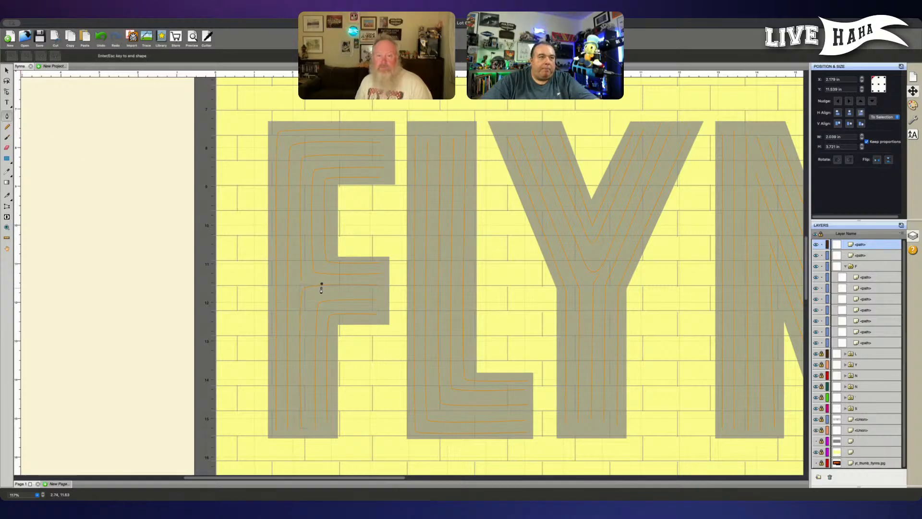
{"action": "key", "text": "ctrl+z"}
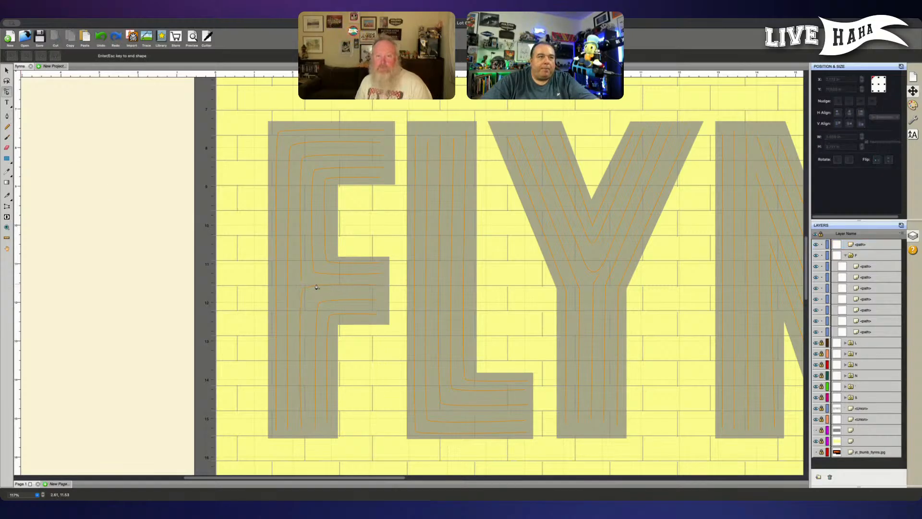
{"action": "key", "text": "Escape"}
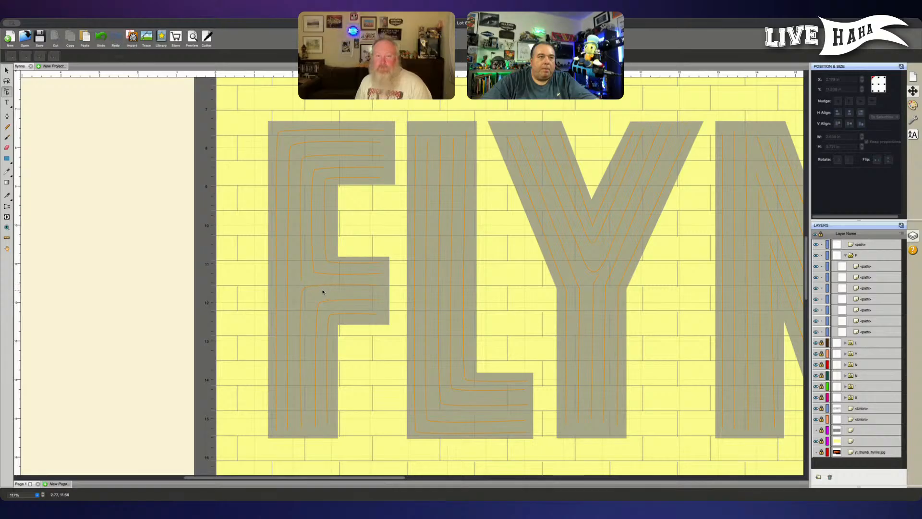
Step: Lower the corner and end nodes of the F's lower path slightly along the upper edge of the middle arm
{"action": "left_click", "coordinate": [322, 287]}
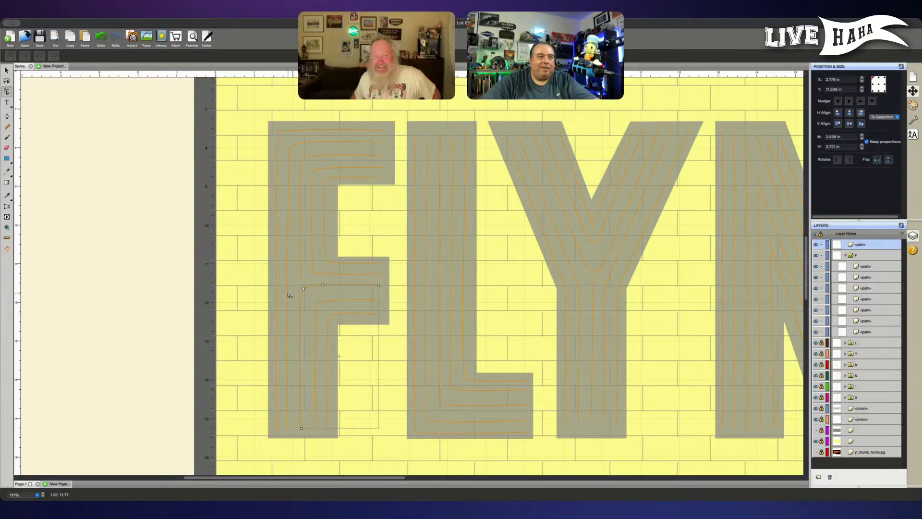
{"action": "left_click", "coordinate": [317, 283]}
{"action": "left_click_drag", "start_coordinate": [316, 283], "coordinate": [387, 291]}
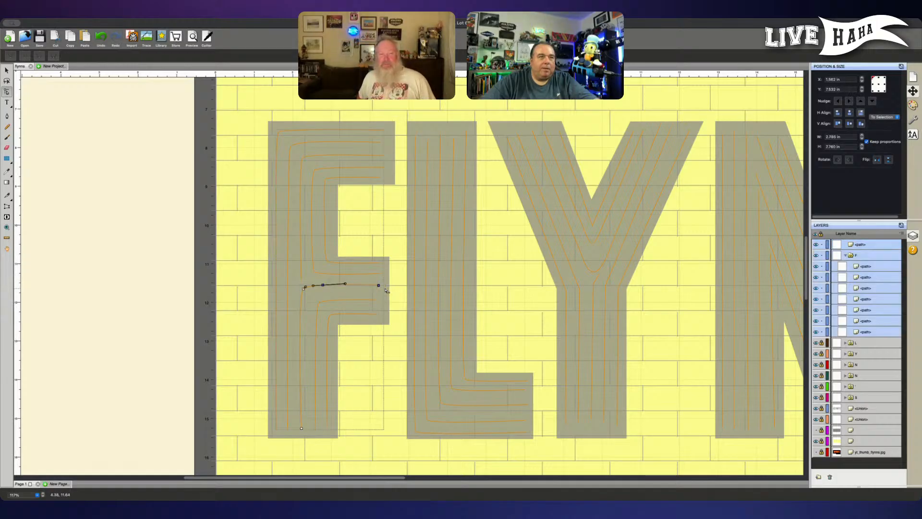
{"action": "key", "text": "Down"}
{"action": "key", "text": "Down"}
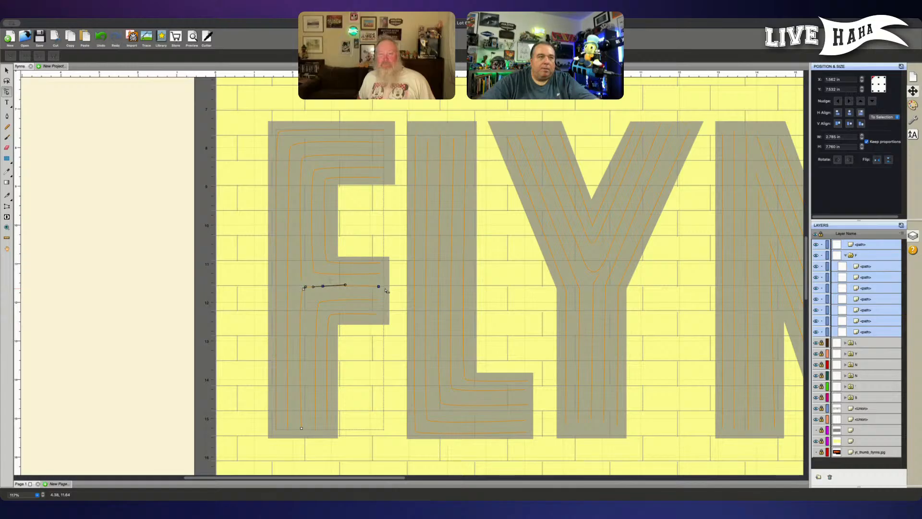
{"action": "key", "text": "Down"}
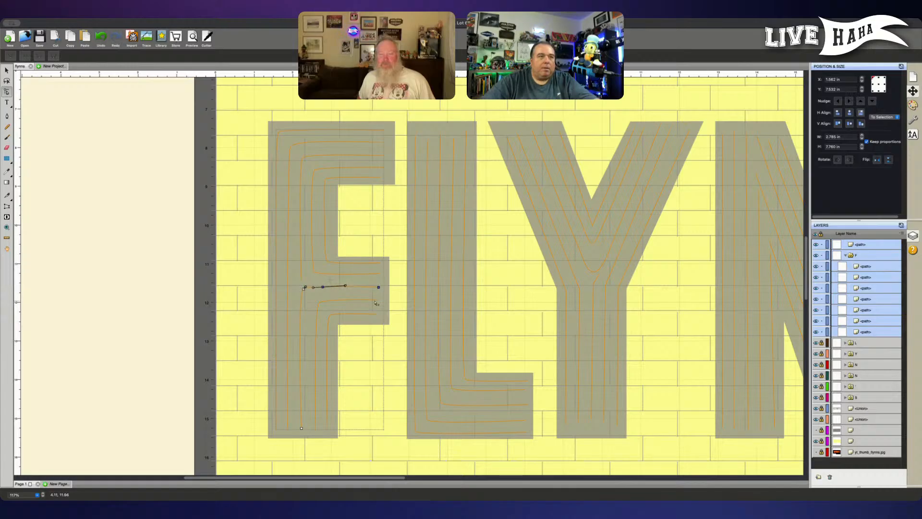
Step: Raise only the lower path's end node slightly at the tip of the F's middle arm to level the line
{"action": "left_click", "coordinate": [382, 302]}
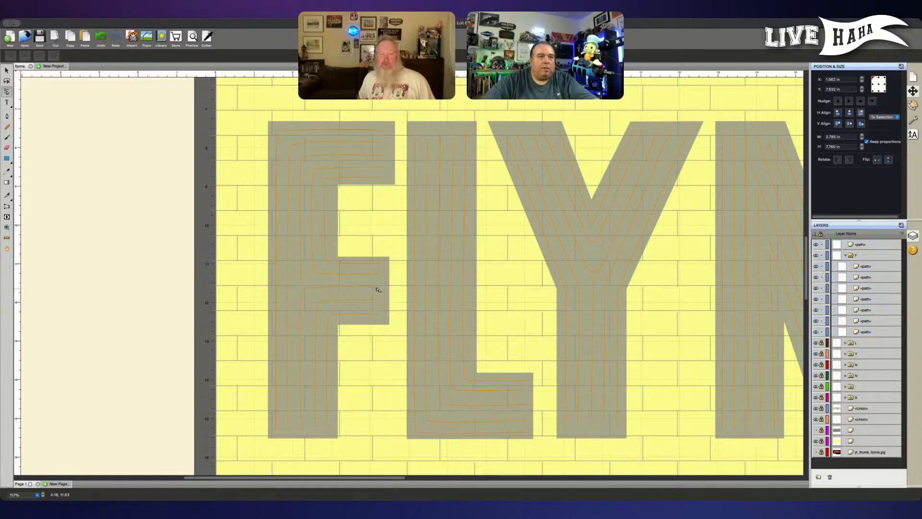
{"action": "left_click", "coordinate": [378, 287]}
{"action": "left_click", "coordinate": [373, 291]}
{"action": "left_click", "coordinate": [383, 286]}
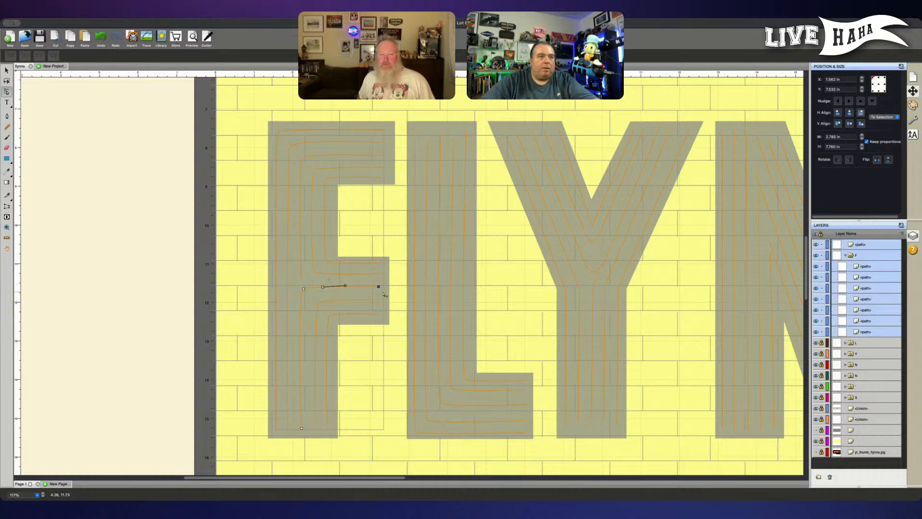
{"action": "key", "text": "ctrl+a"}
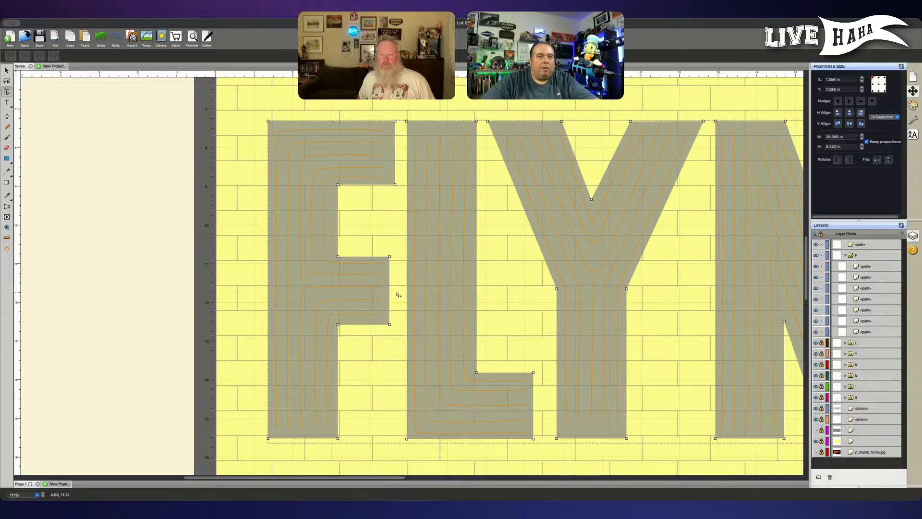
Step: Return the loose lower path to the top of the F group, then collapse and lock the group
{"action": "left_click", "coordinate": [868, 266]}
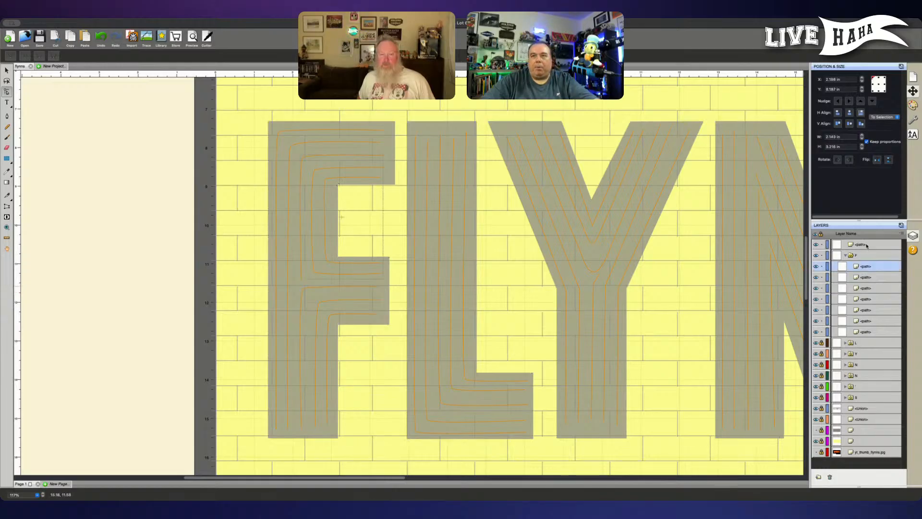
{"action": "left_click_drag", "start_coordinate": [867, 246], "coordinate": [870, 263]}
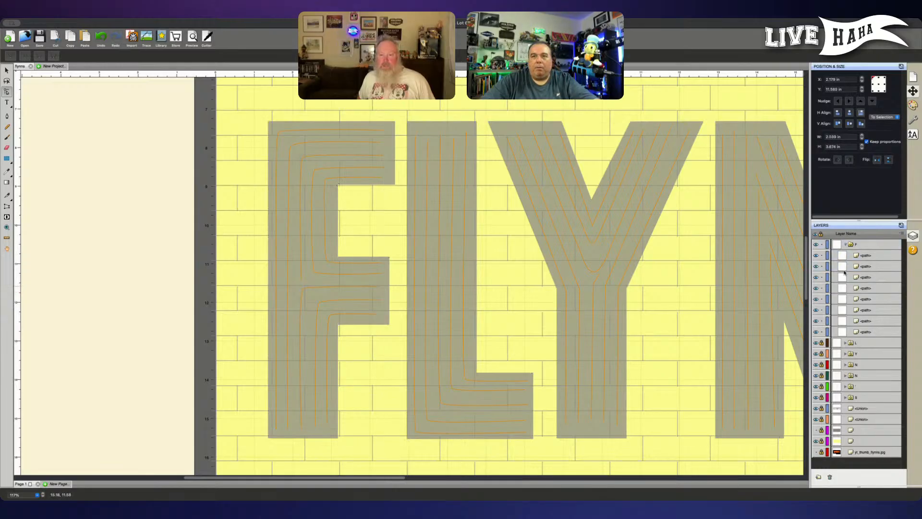
{"action": "left_click", "coordinate": [845, 244]}
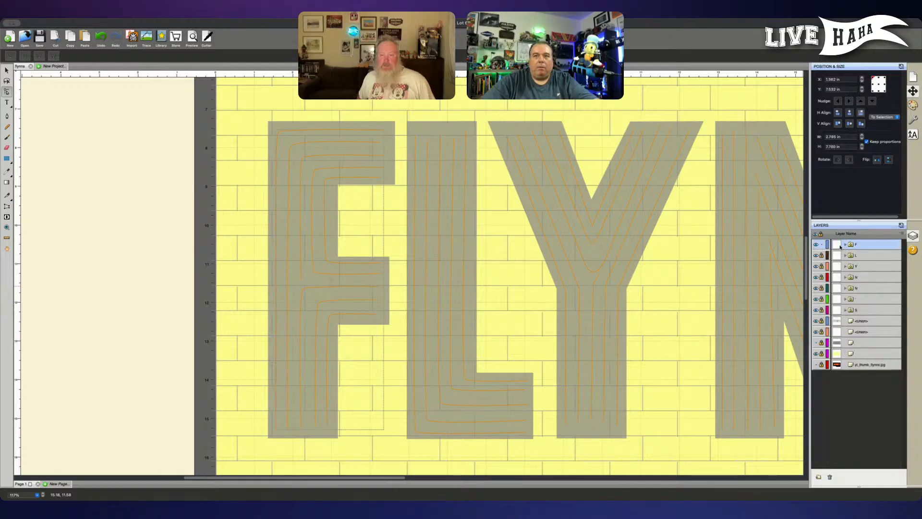
{"action": "left_click", "coordinate": [854, 395]}
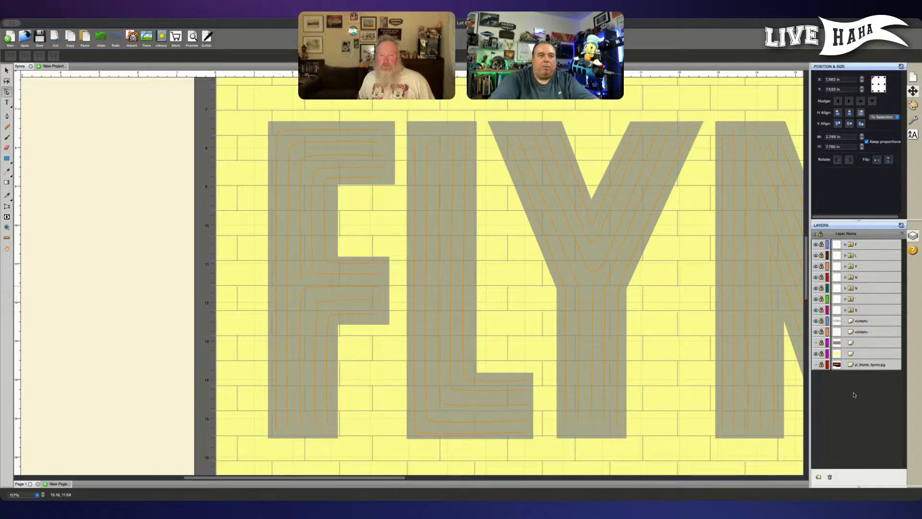
Step: Shift the first N's leftmost vertical stroke slightly right to X 13.141 in, then collapse and lock its group
{"action": "key", "text": "ctrl+minus"}
{"action": "key", "text": "ctrl+minus"}
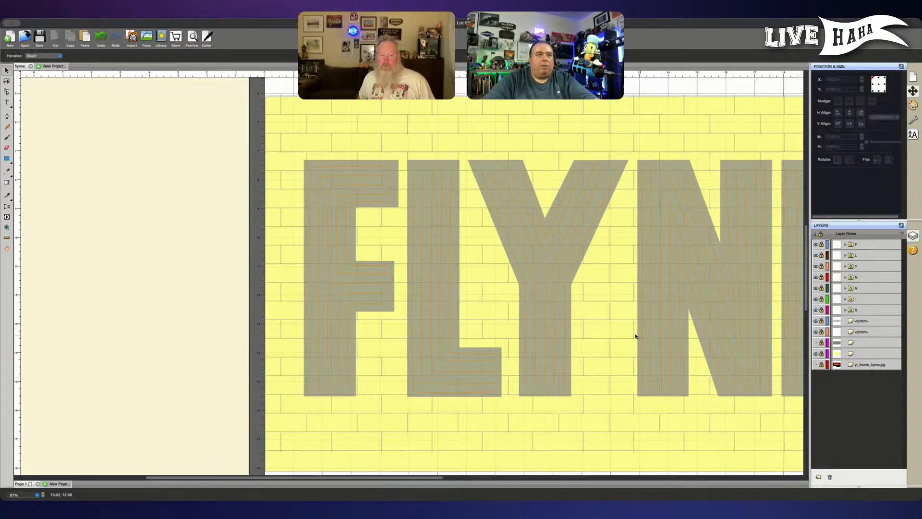
{"action": "scroll", "coordinate": [486, 321], "scroll_direction": "right", "scroll_amount": 4}
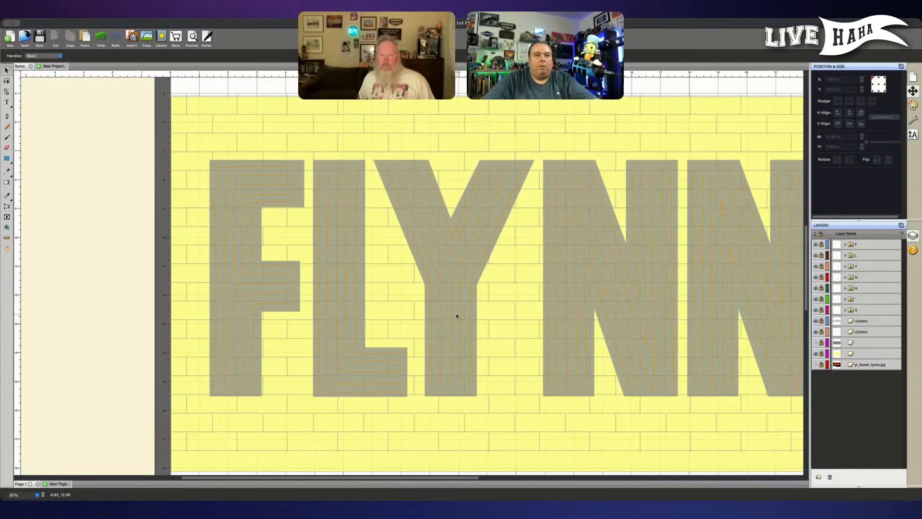
{"action": "scroll", "coordinate": [456, 316], "scroll_direction": "right", "scroll_amount": 1}
{"action": "scroll", "coordinate": [457, 315], "scroll_direction": "right", "scroll_amount": 1}
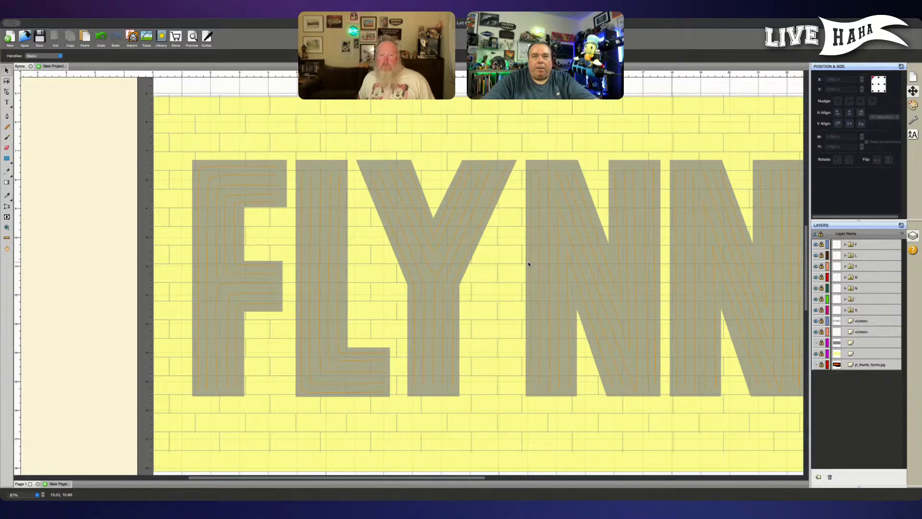
{"action": "scroll", "coordinate": [529, 263], "scroll_direction": "right", "scroll_amount": 3}
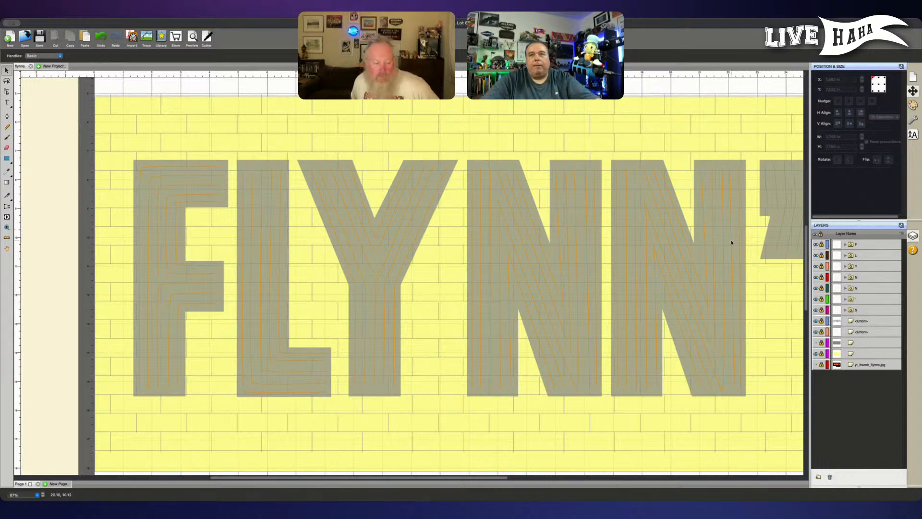
{"action": "left_click", "coordinate": [846, 278]}
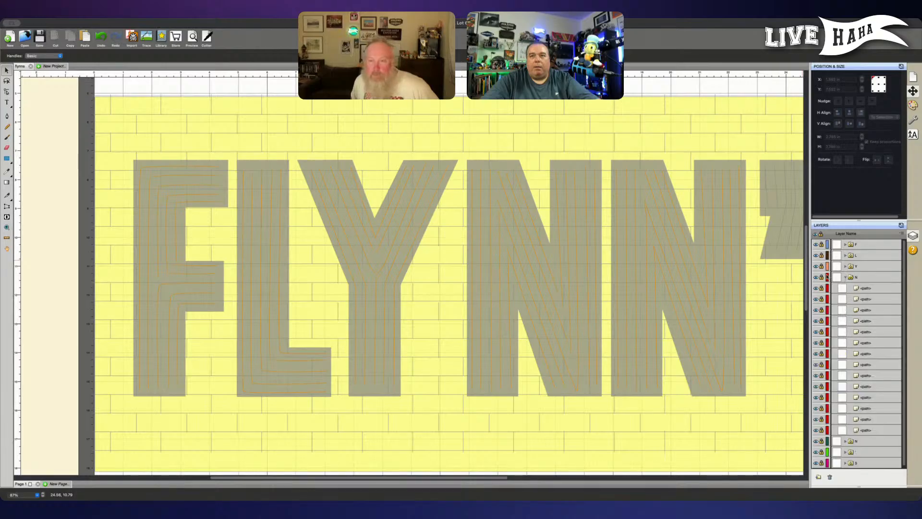
{"action": "left_click", "coordinate": [870, 289]}
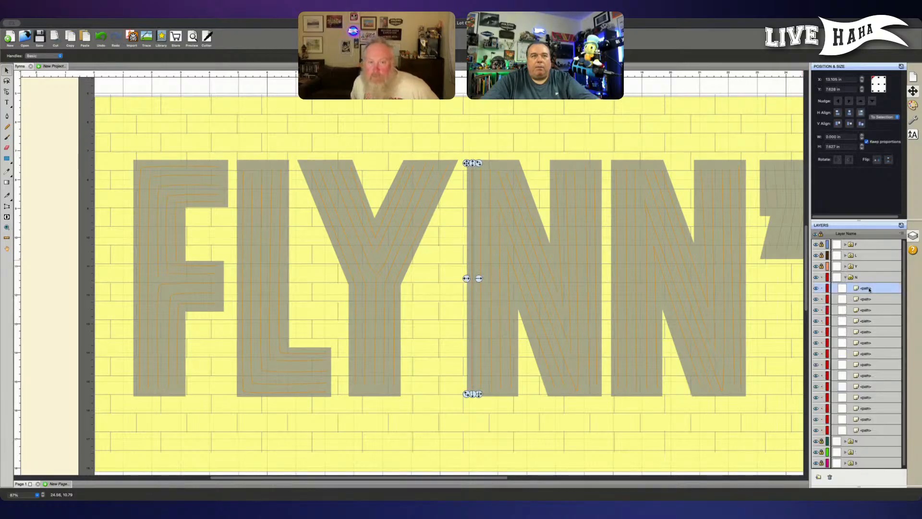
{"action": "left_click_drag", "start_coordinate": [471, 278], "coordinate": [470, 279]}
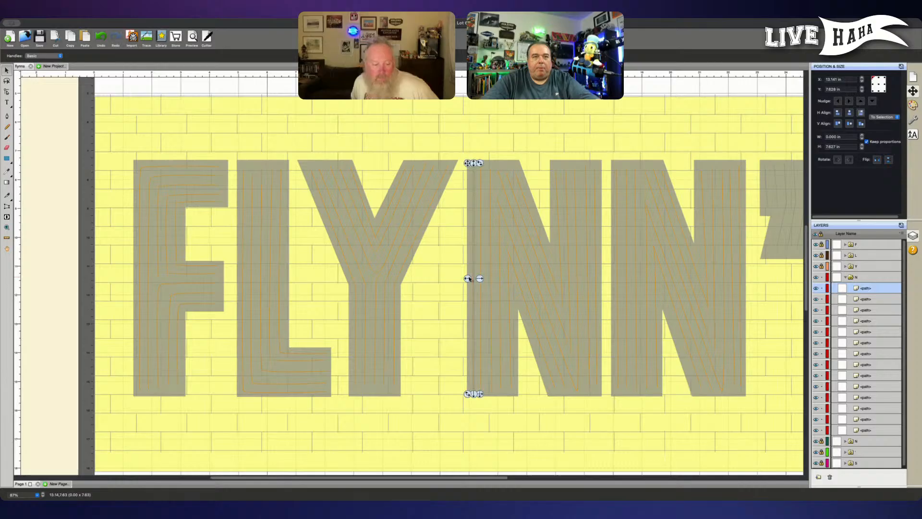
{"action": "left_click", "coordinate": [845, 278]}
{"action": "left_click", "coordinate": [815, 279]}
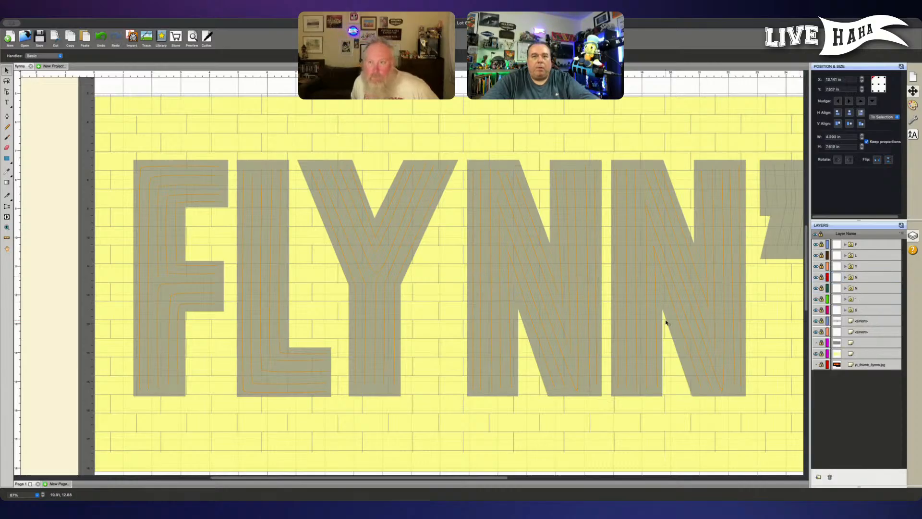
Step: Review the strokes of the remaining letters and the whole FLYNN'S sign, and check the yellow background layer by toggling its visibility
{"action": "scroll", "coordinate": [622, 324], "scroll_direction": "right", "scroll_amount": 3}
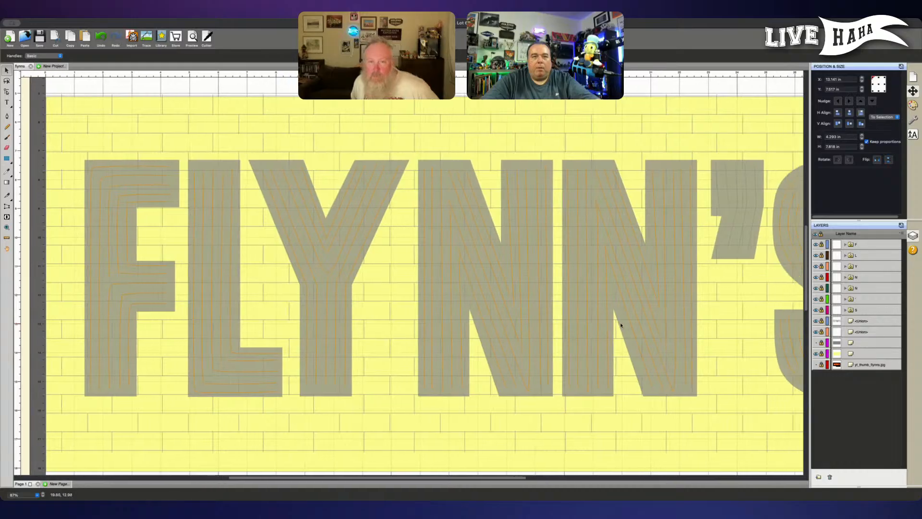
{"action": "scroll", "coordinate": [622, 325], "scroll_direction": "right", "scroll_amount": 6}
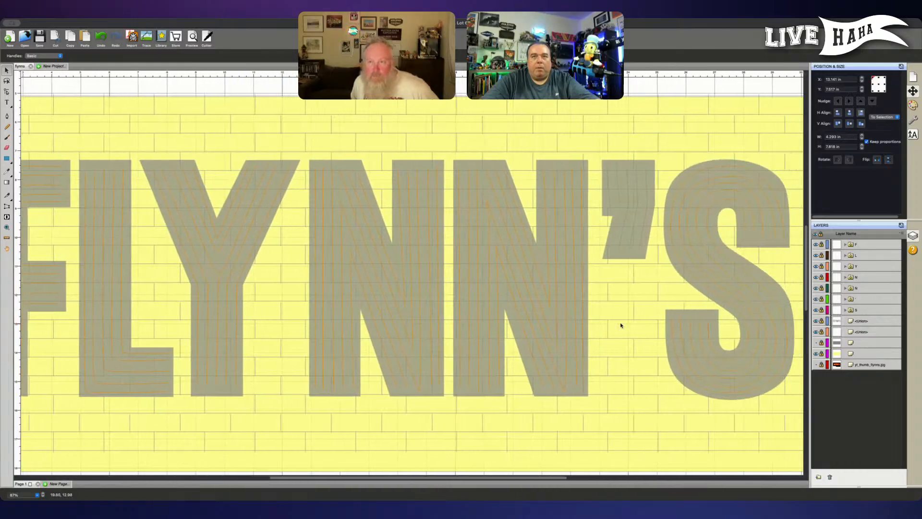
{"action": "scroll", "coordinate": [621, 326], "scroll_direction": "right", "scroll_amount": 1}
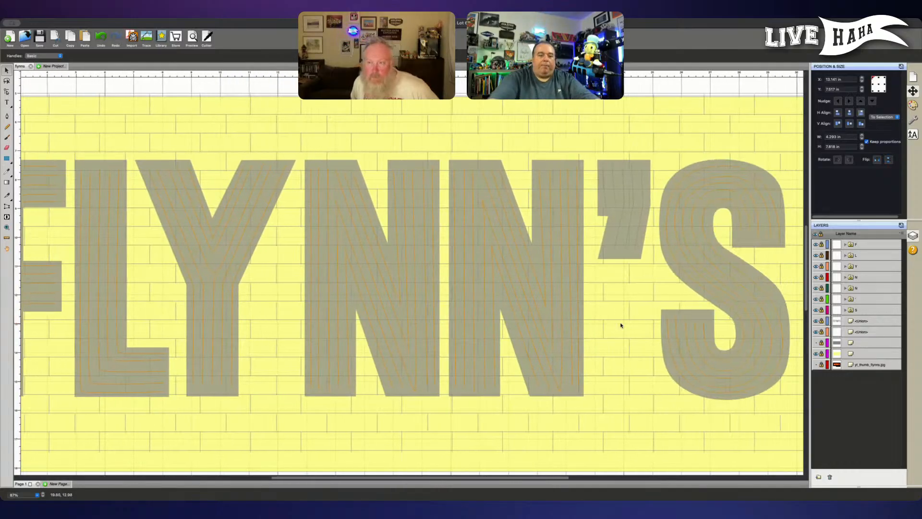
{"action": "scroll", "coordinate": [622, 326], "scroll_direction": "down", "scroll_amount": 3}
{"action": "scroll", "coordinate": [622, 325], "scroll_direction": "down", "scroll_amount": 1}
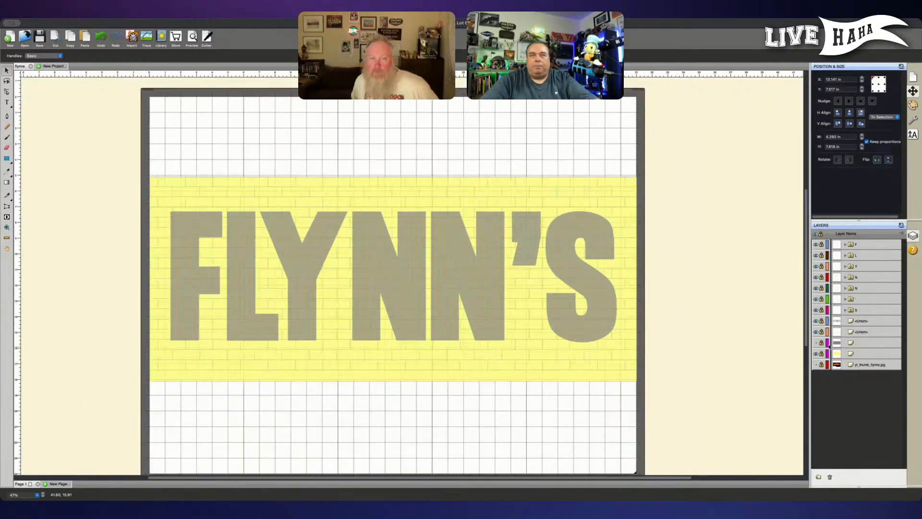
{"action": "left_click", "coordinate": [857, 346]}
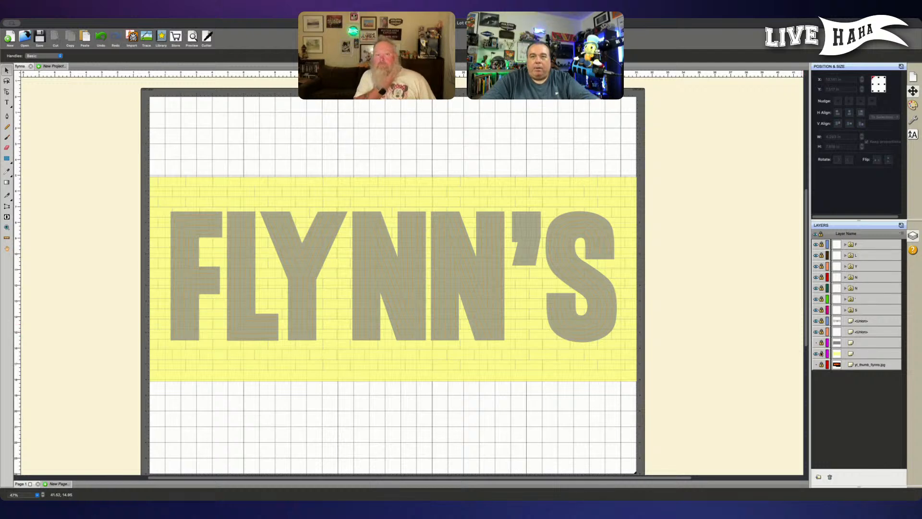
{"action": "left_click", "coordinate": [815, 354]}
{"action": "left_click", "coordinate": [815, 354]}
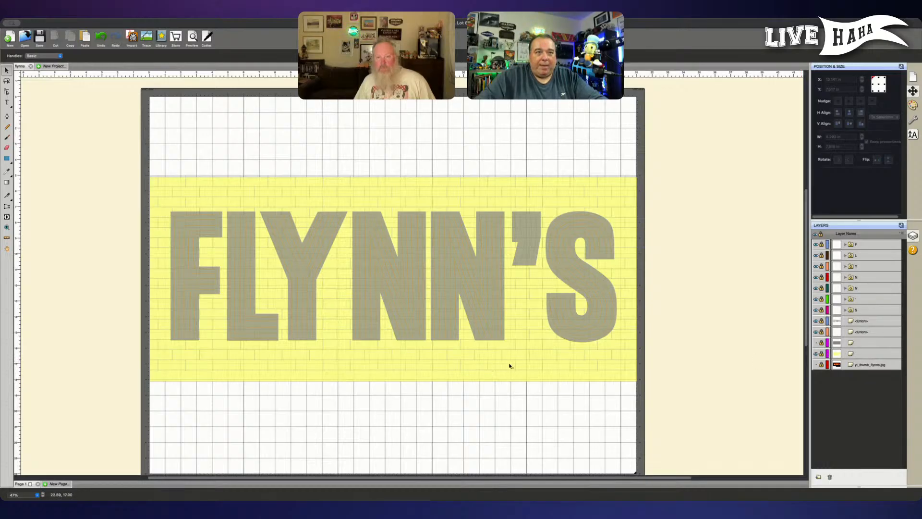
Step: Identify the brick pattern layer by toggling its visibility, unlock it, and stretch its bottom edge down to a height of 13.142 in
{"action": "left_click", "coordinate": [815, 332]}
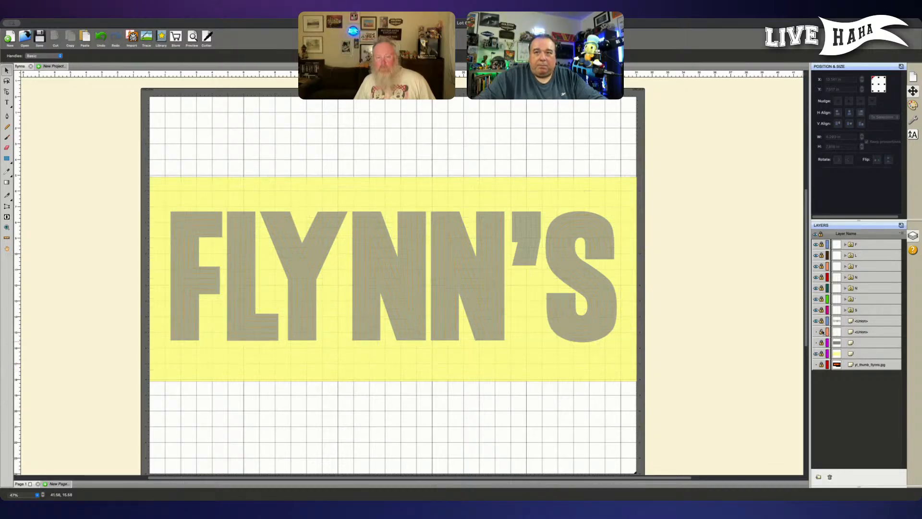
{"action": "left_click", "coordinate": [815, 332]}
{"action": "left_click", "coordinate": [878, 332]}
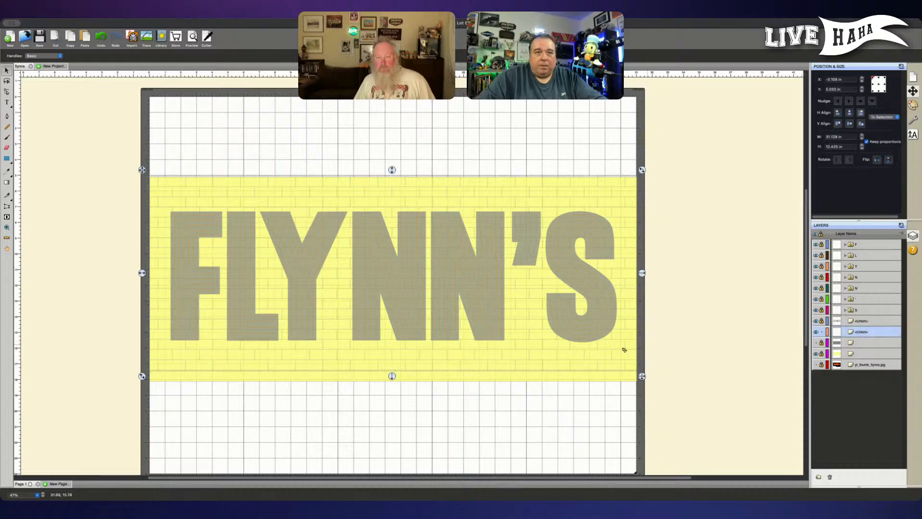
{"action": "left_click_drag", "start_coordinate": [392, 380], "coordinate": [392, 387]}
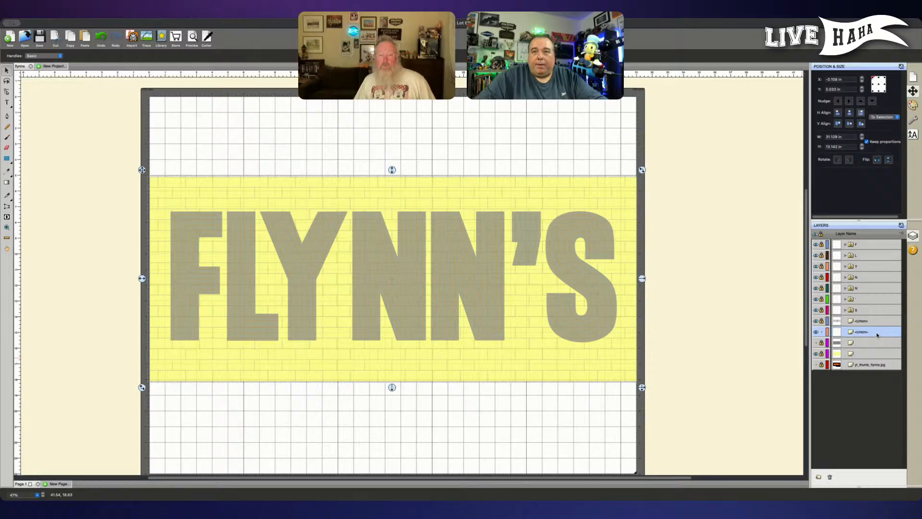
Step: Try the brick pattern layer beneath the grey rectangle layer, compare with the grey shown and hidden, and restore the layer order
{"action": "left_click_drag", "start_coordinate": [873, 337], "coordinate": [863, 348]}
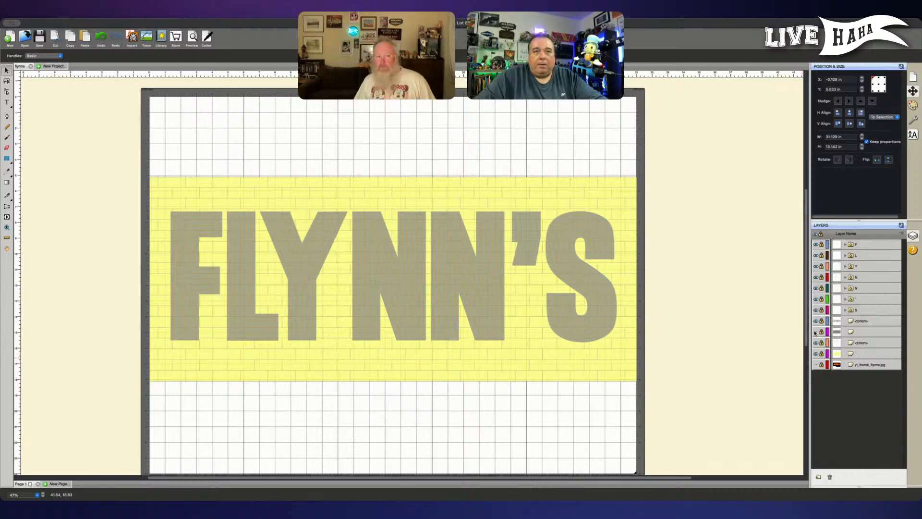
{"action": "left_click", "coordinate": [815, 332]}
{"action": "left_click", "coordinate": [815, 332]}
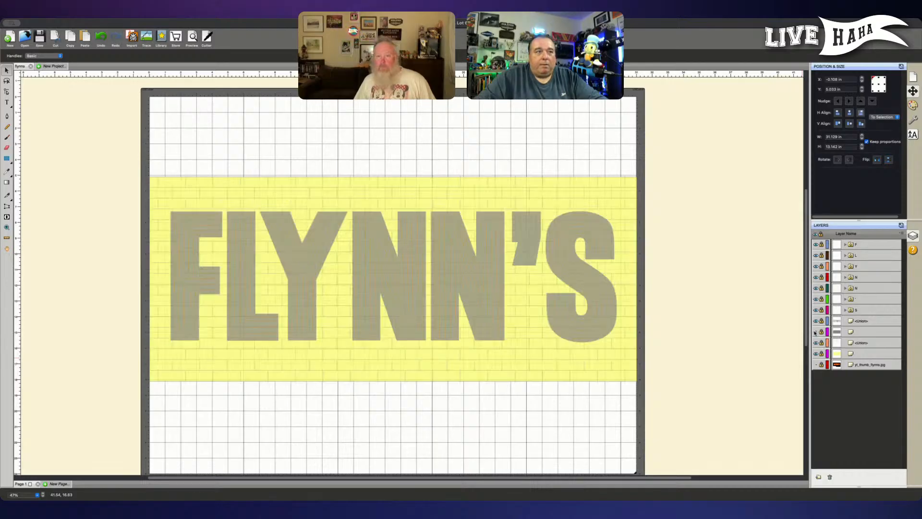
{"action": "left_click", "coordinate": [815, 331]}
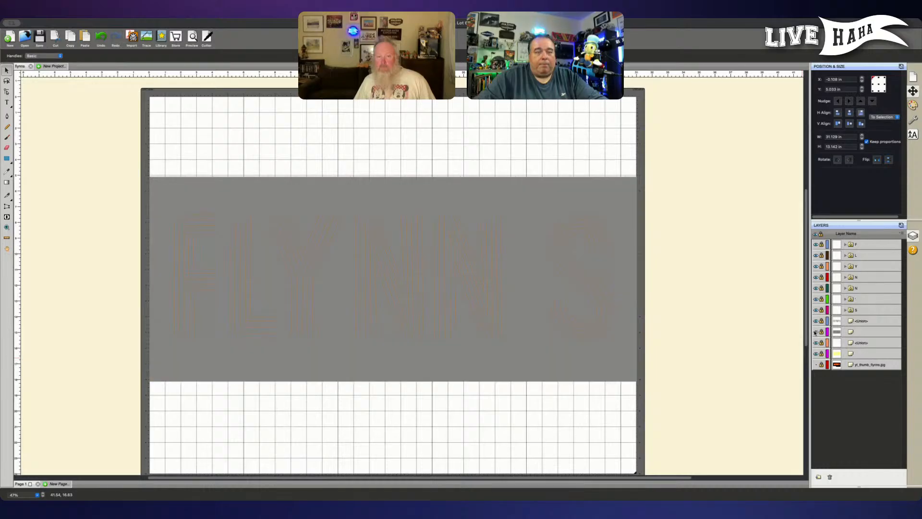
{"action": "left_click", "coordinate": [815, 331]}
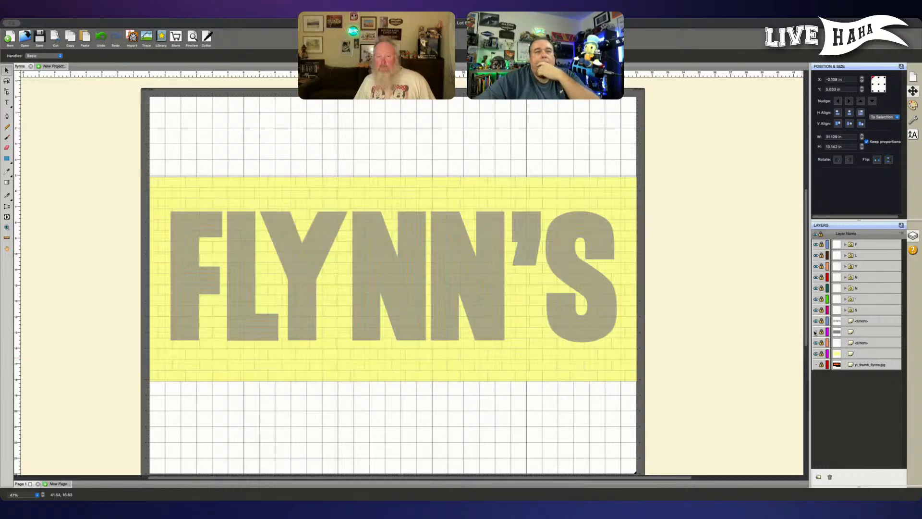
{"action": "left_click", "coordinate": [875, 334]}
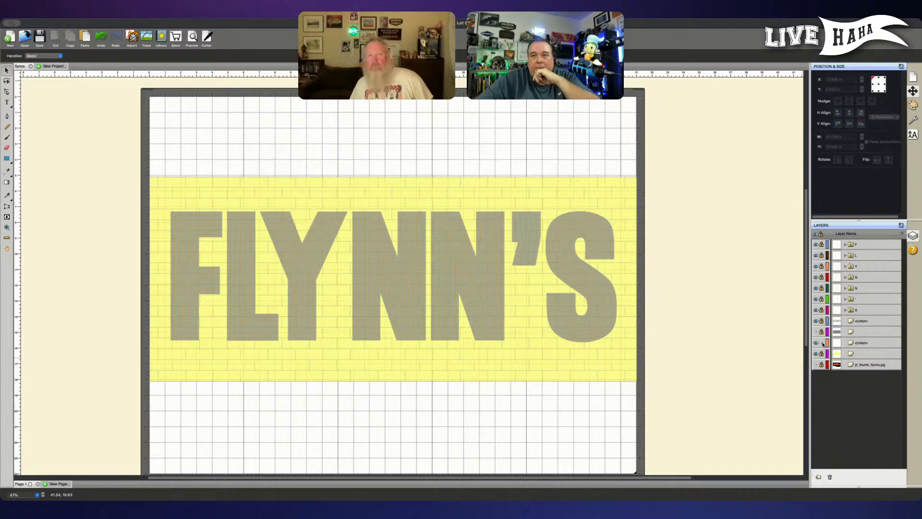
{"action": "left_click_drag", "start_coordinate": [851, 342], "coordinate": [851, 332]}
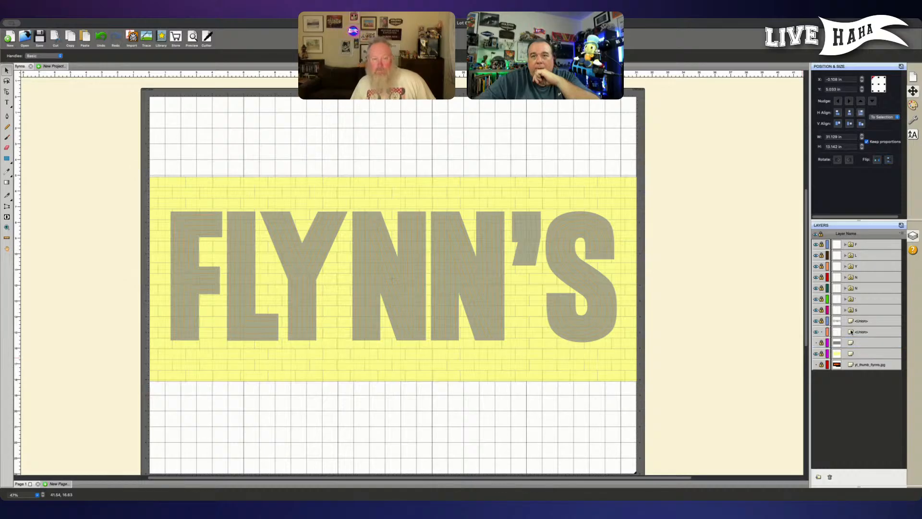
Step: Show the grey rectangle layer beneath the brick pattern
{"action": "left_click", "coordinate": [815, 342]}
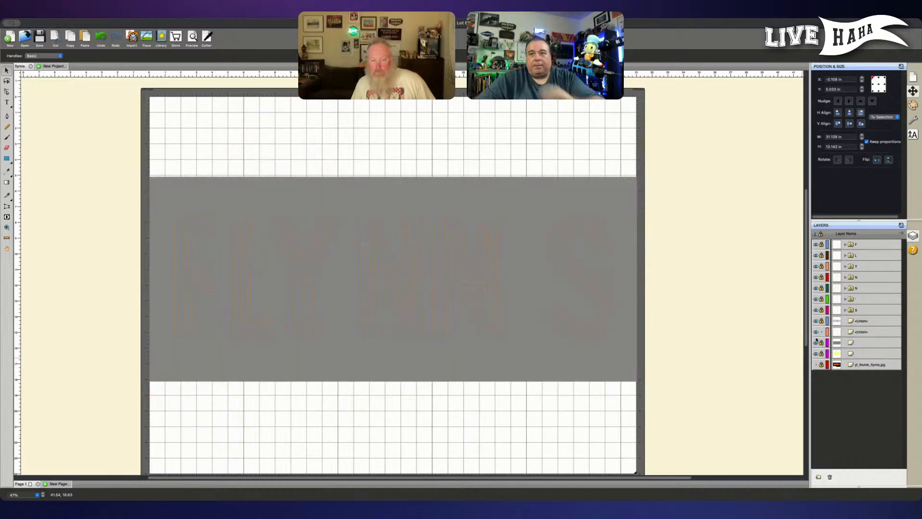
Step: Give the brick pattern layer a light grey stroke and lock the layer again
{"action": "left_click", "coordinate": [862, 335]}
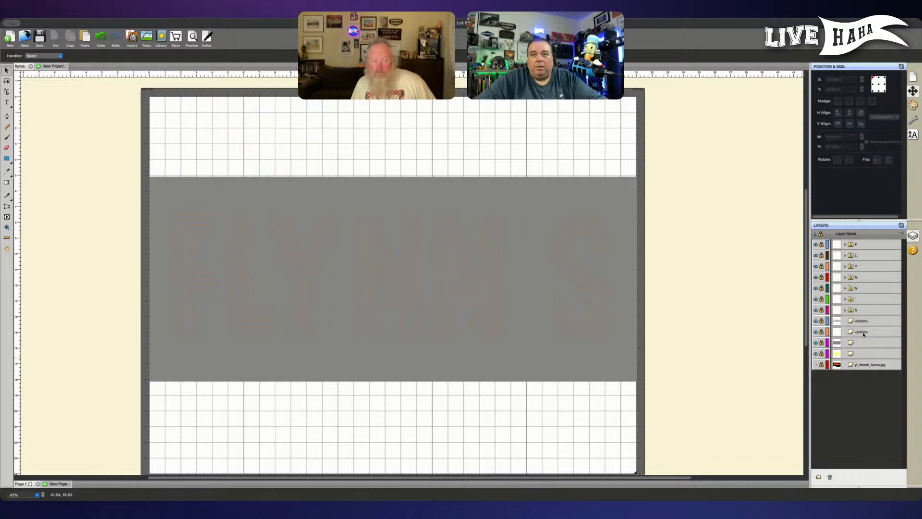
{"action": "left_click", "coordinate": [913, 105]}
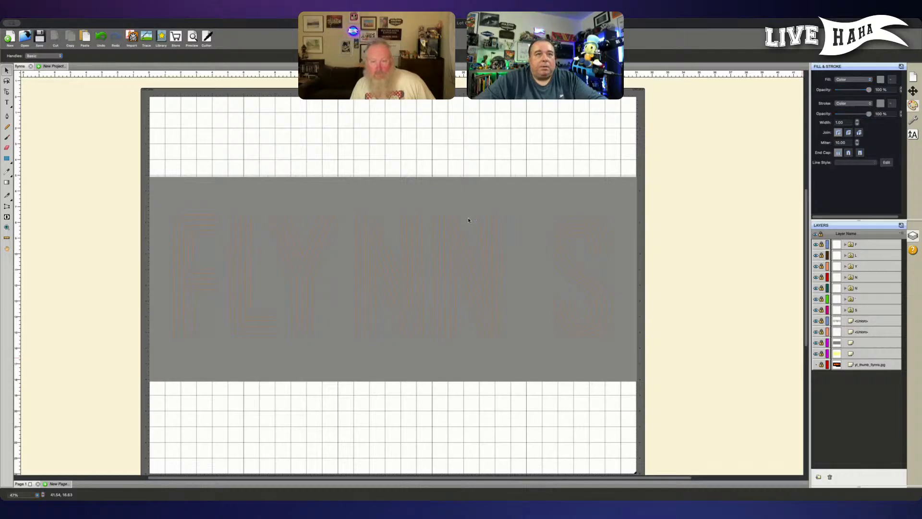
{"action": "left_click", "coordinate": [589, 318]}
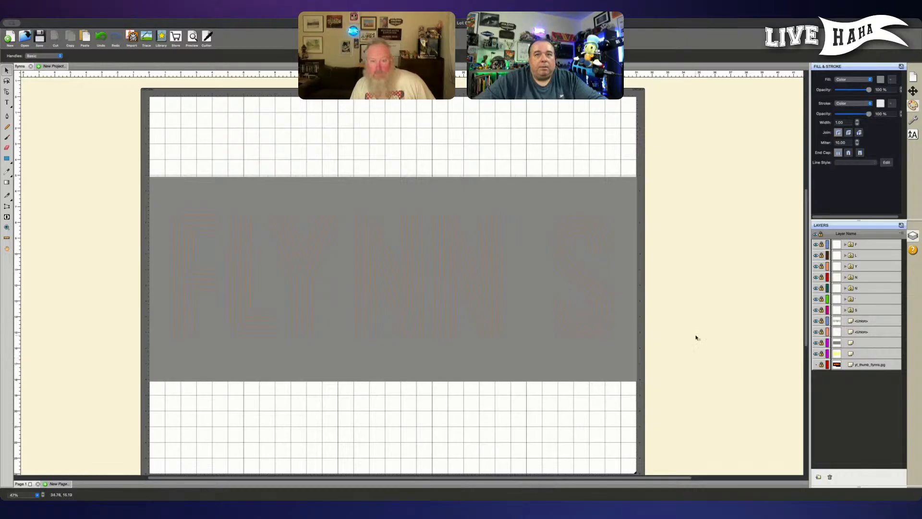
{"action": "left_click", "coordinate": [825, 332]}
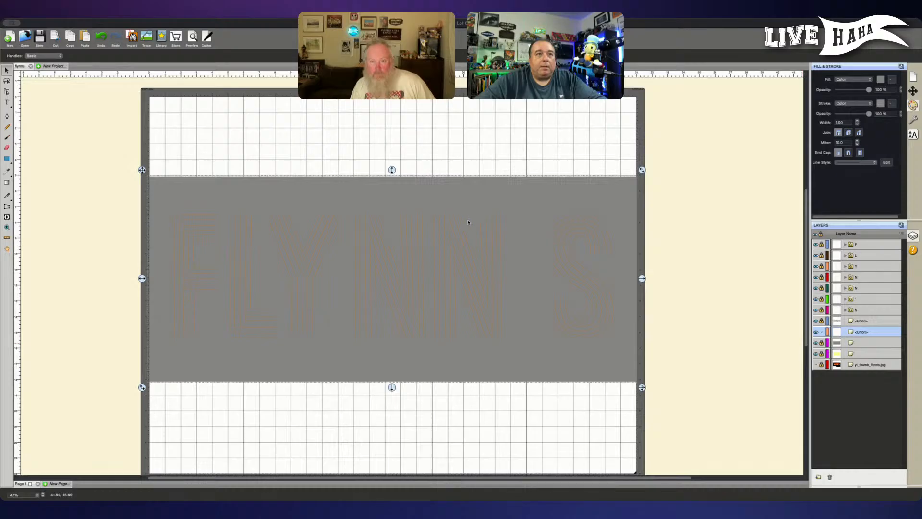
{"action": "left_click", "coordinate": [589, 318]}
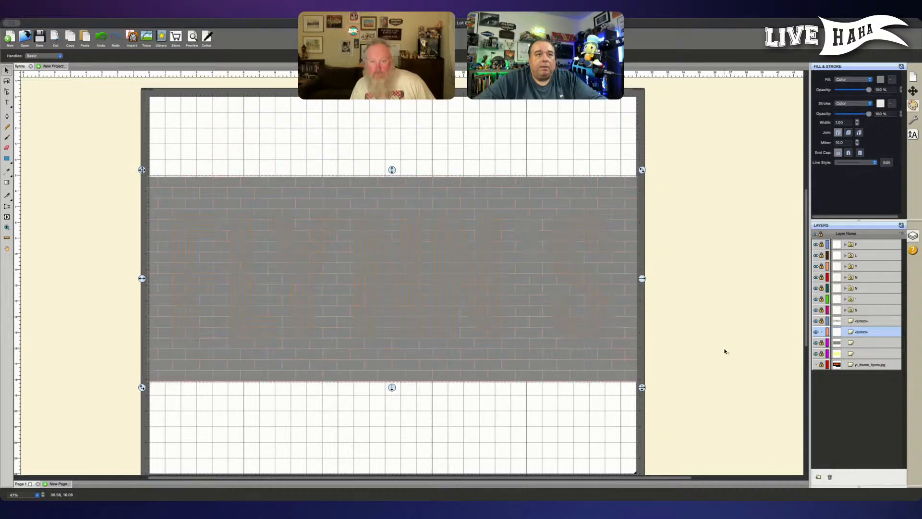
{"action": "left_click", "coordinate": [821, 332]}
Step: Unlock the solid FLYNN'S letter layer, fill it with yellow, and lock it again
{"action": "left_click", "coordinate": [874, 322]}
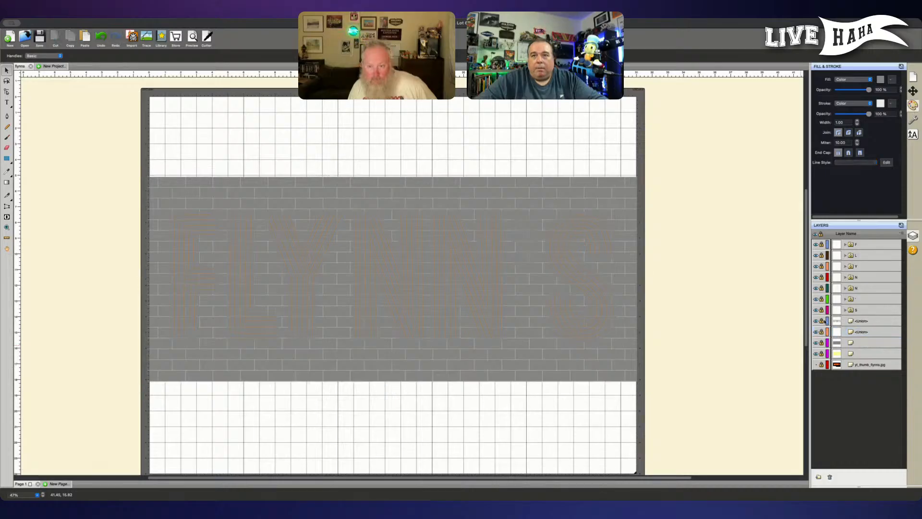
{"action": "left_click", "coordinate": [859, 322]}
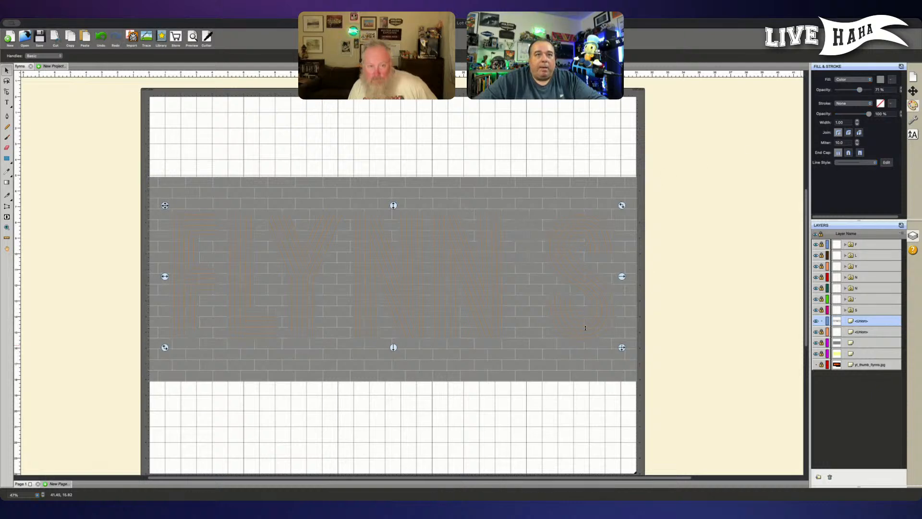
{"action": "left_click", "coordinate": [771, 317]}
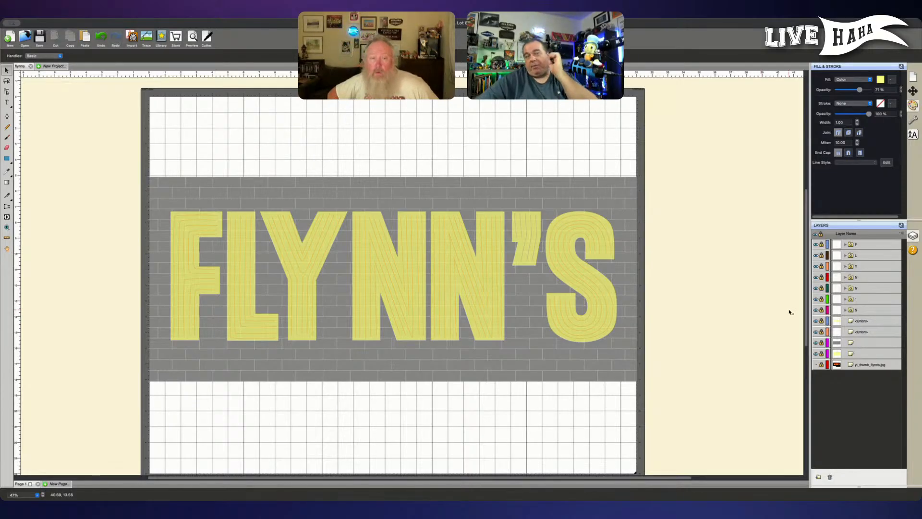
Step: Unlock the grey rectangle behind the bricks, set its stroke to None, fill it with dark red, and relock it
{"action": "left_click", "coordinate": [885, 343]}
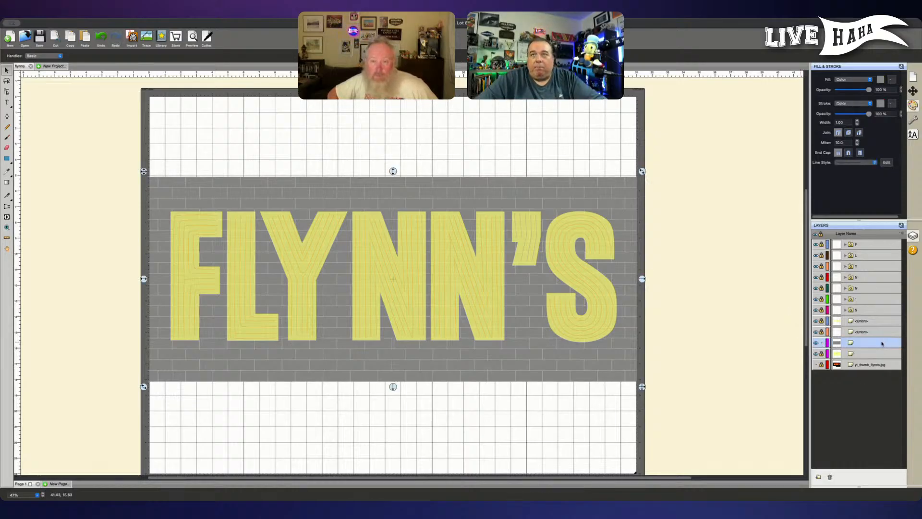
{"action": "left_click", "coordinate": [870, 103]}
{"action": "left_click", "coordinate": [864, 95]}
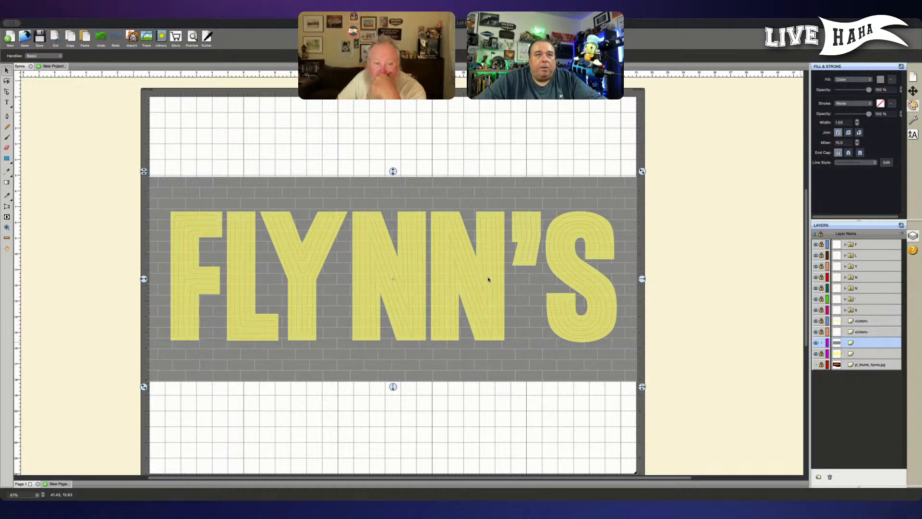
{"action": "left_click", "coordinate": [589, 320]}
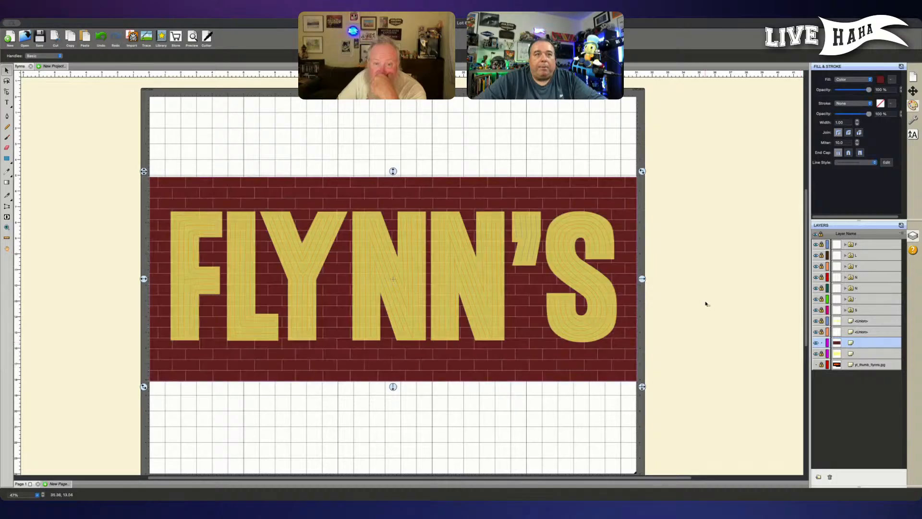
{"action": "left_click", "coordinate": [822, 342]}
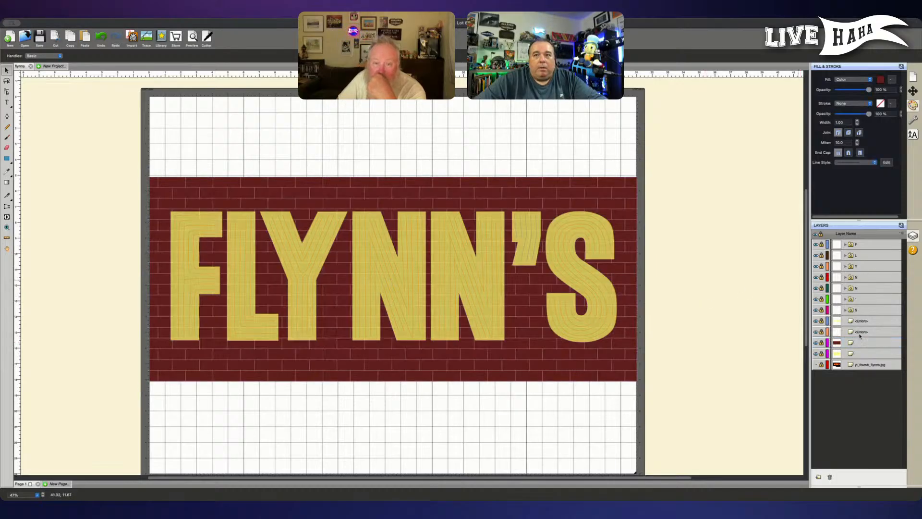
Step: Change the fill of the solid FLYNN'S letter layer to golden tan and relock the layer
{"action": "left_click", "coordinate": [821, 322]}
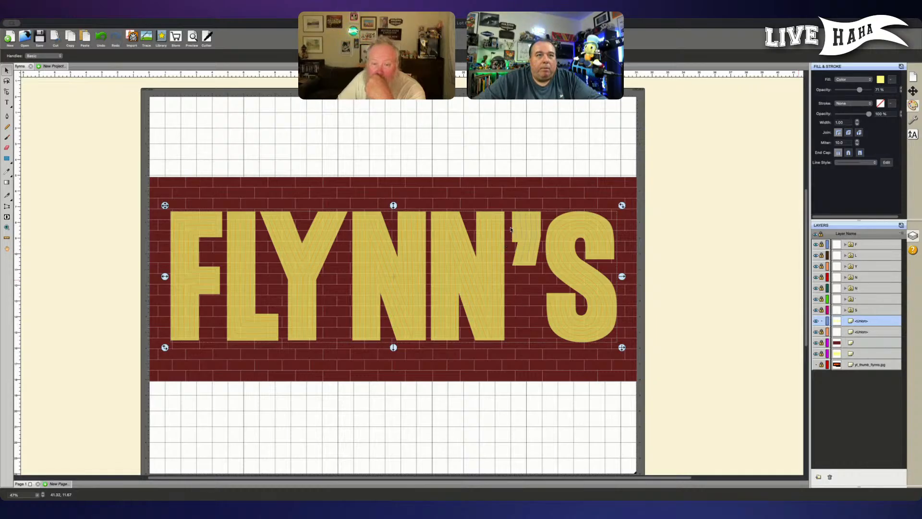
{"action": "left_click", "coordinate": [587, 324]}
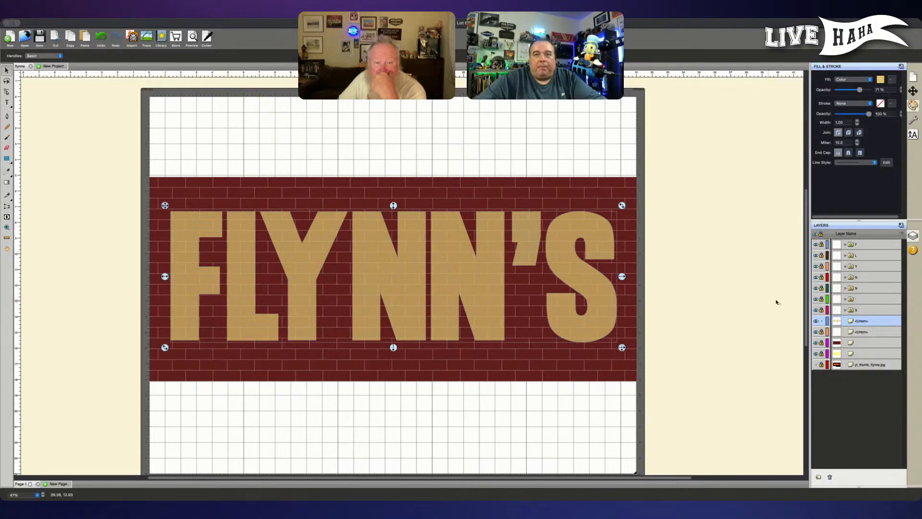
{"action": "left_click", "coordinate": [822, 321]}
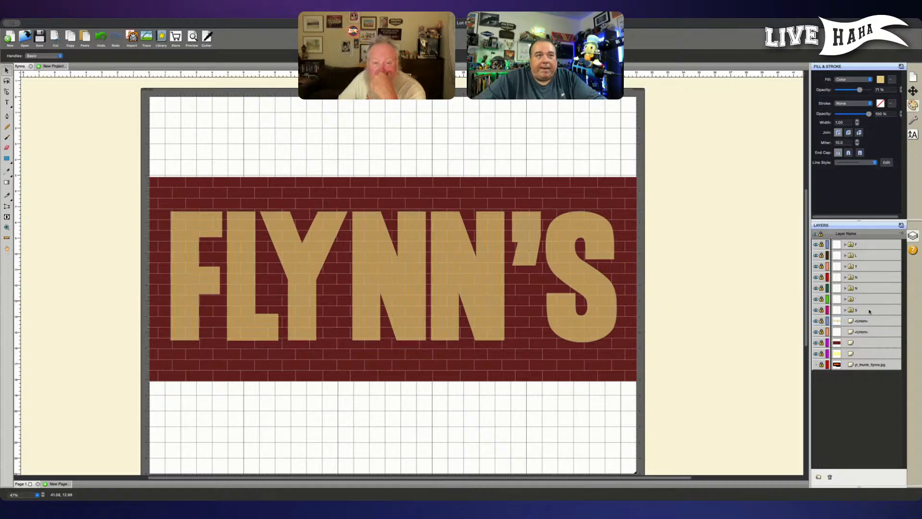
Step: Examine the recoloured FLYNN'S letters against the dark red brick background
{"action": "key", "text": "super+plus"}
{"action": "key", "text": "super+plus"}
{"action": "key", "text": "super+plus"}
{"action": "key", "text": "super+plus"}
{"action": "key", "text": "super+minus"}
{"action": "key", "text": "super+minus"}
{"action": "key", "text": "super+minus"}
{"action": "key", "text": "super+minus"}
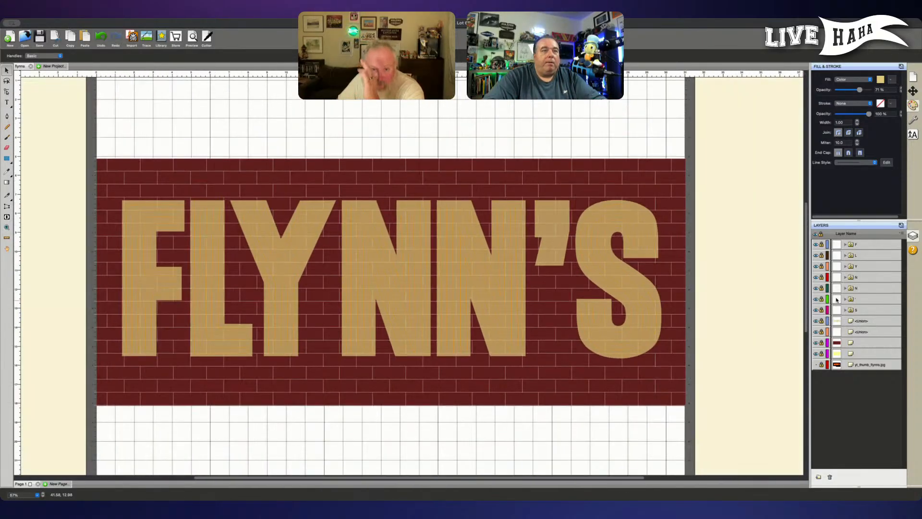
{"action": "scroll", "coordinate": [783, 275], "scroll_direction": "down", "scroll_amount": 2}
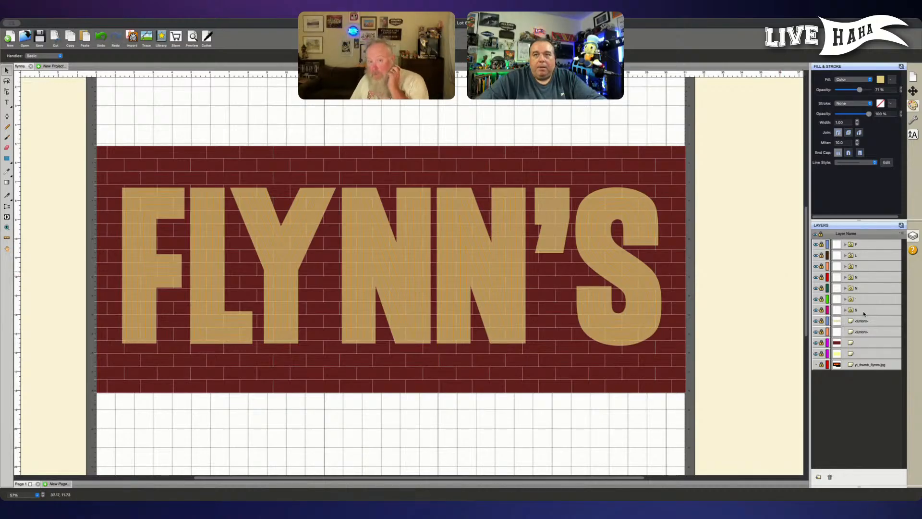
Step: Unlock all seven FLYNN'S letter groups, select them together, and duplicate them
{"action": "left_click", "coordinate": [821, 310]}
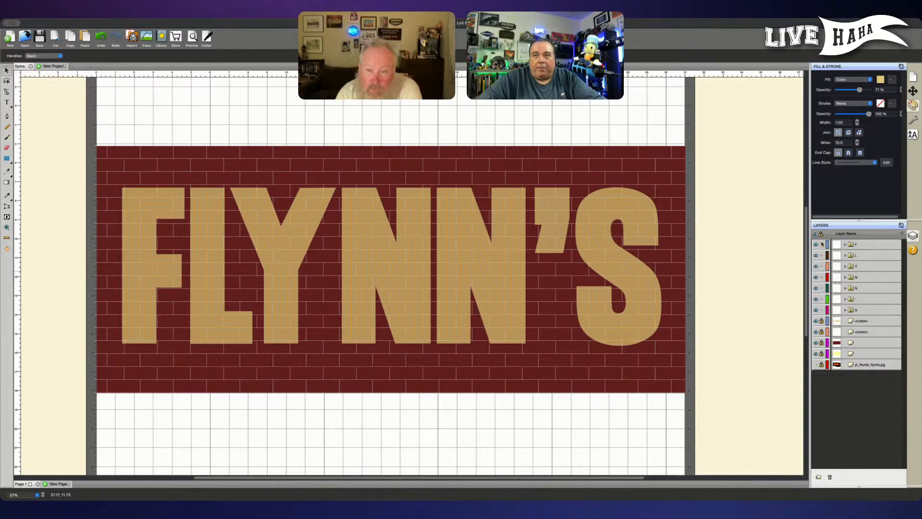
{"action": "left_click", "coordinate": [870, 309]}
{"action": "left_click", "coordinate": [870, 300], "text": "shift"}
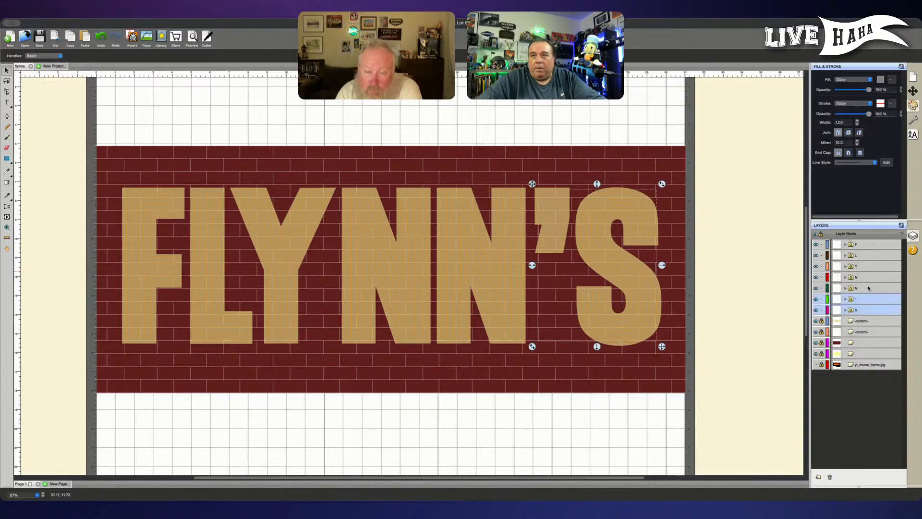
{"action": "left_click", "coordinate": [869, 289], "text": "shift"}
{"action": "left_click", "coordinate": [869, 277], "text": "shift"}
{"action": "left_click", "coordinate": [868, 265], "text": "shift"}
{"action": "left_click", "coordinate": [870, 246], "text": "shift"}
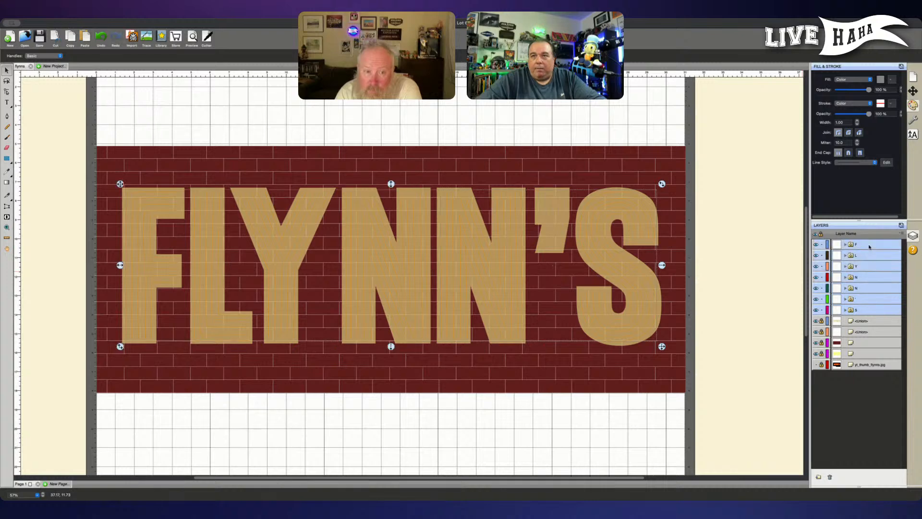
{"action": "right_click", "coordinate": [898, 233]}
{"action": "left_click", "coordinate": [896, 242]}
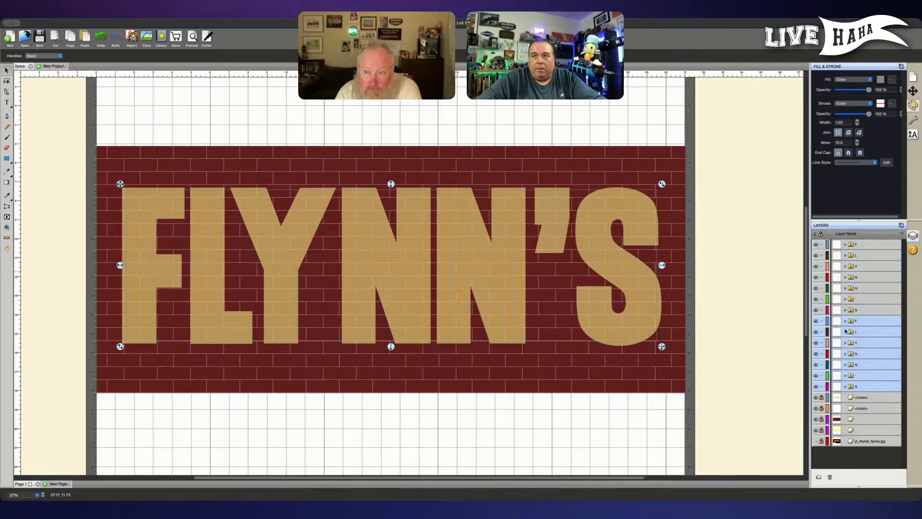
Step: Lock and hide the lower set of the seven FLYNN'S letter groups as a backup
{"action": "left_click", "coordinate": [860, 386]}
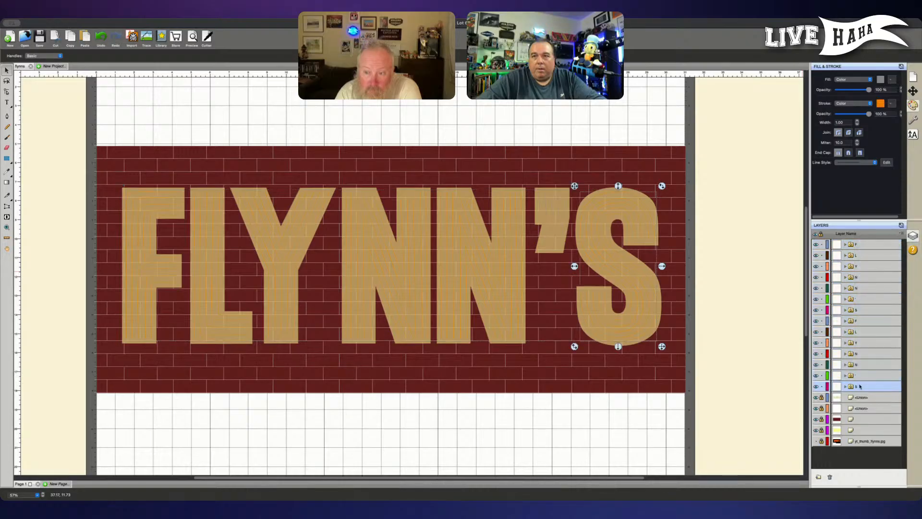
{"action": "left_click", "coordinate": [822, 387]}
{"action": "left_click", "coordinate": [822, 376]}
{"action": "left_click", "coordinate": [822, 354]}
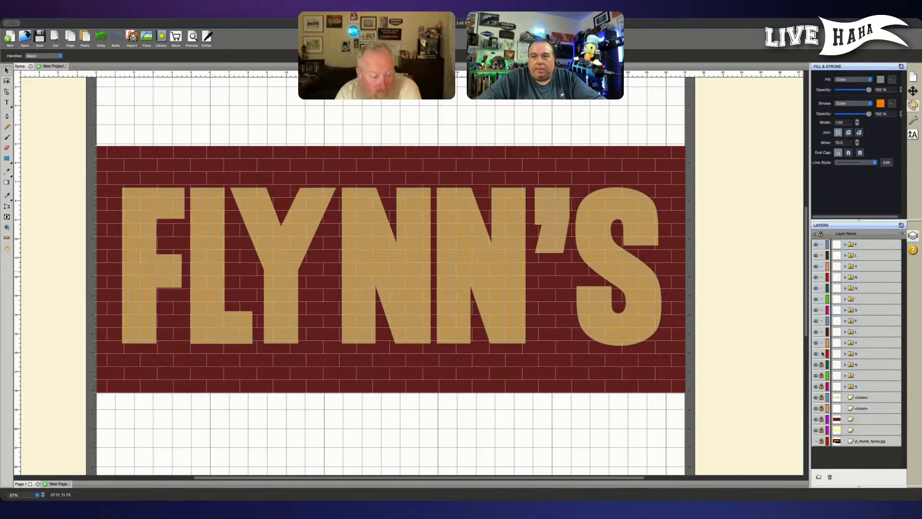
{"action": "left_click", "coordinate": [821, 342]}
{"action": "left_click", "coordinate": [821, 331]}
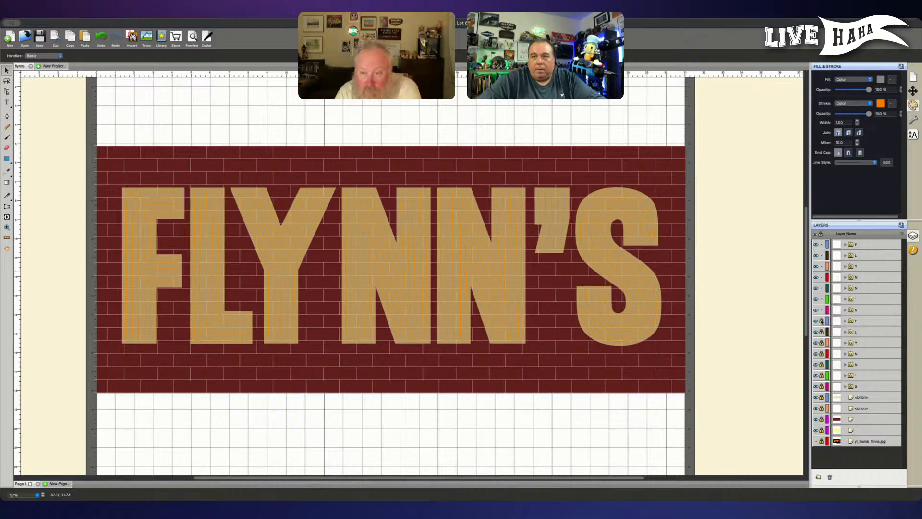
{"action": "left_click", "coordinate": [821, 321]}
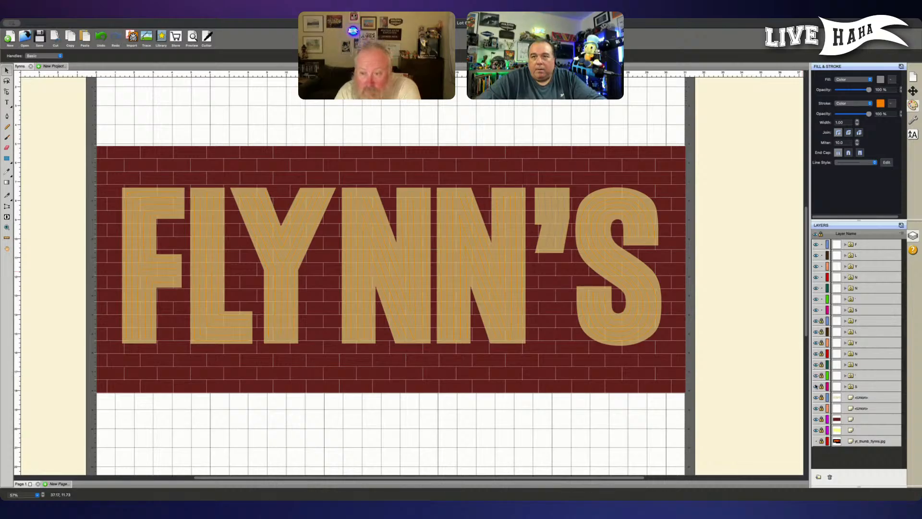
{"action": "left_click", "coordinate": [815, 365]}
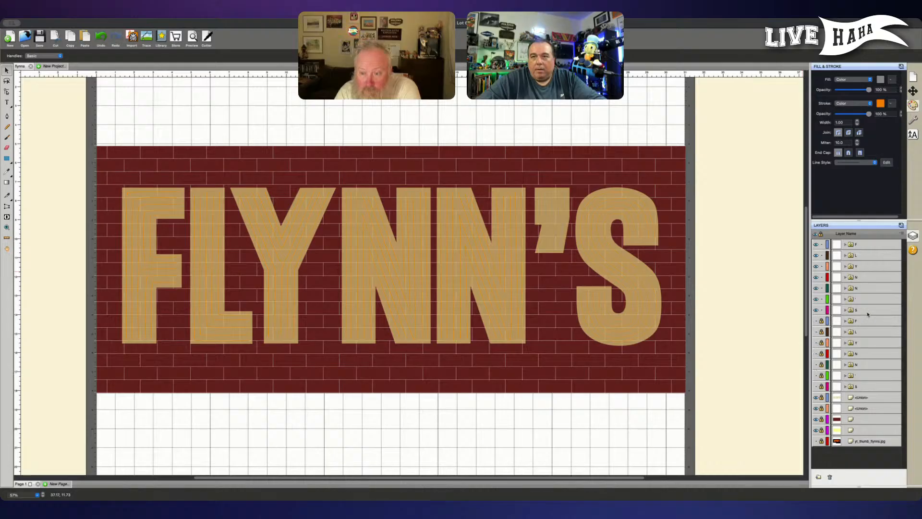
Step: Merge the seven visible letter groups into one union shape and expand its inline strokes into outlined bands
{"action": "left_click_drag", "start_coordinate": [874, 309], "coordinate": [875, 246]}
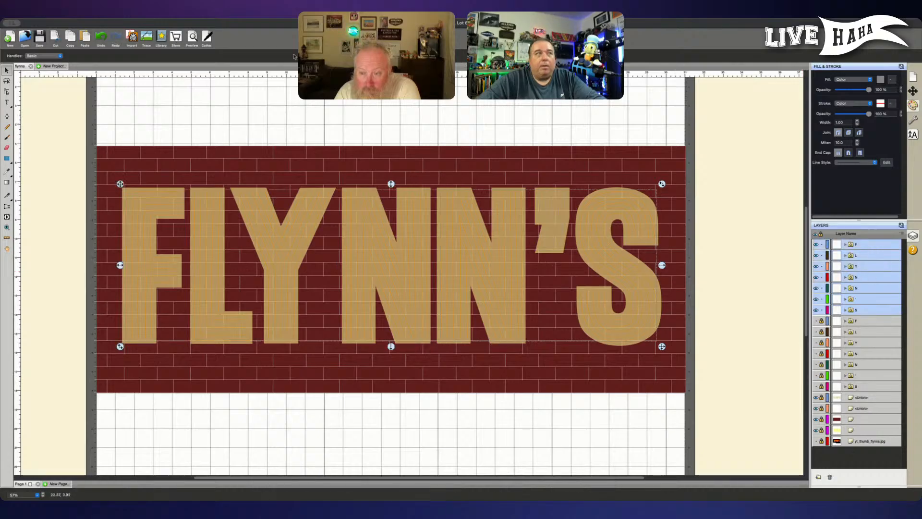
{"action": "left_click", "coordinate": [50, 24]}
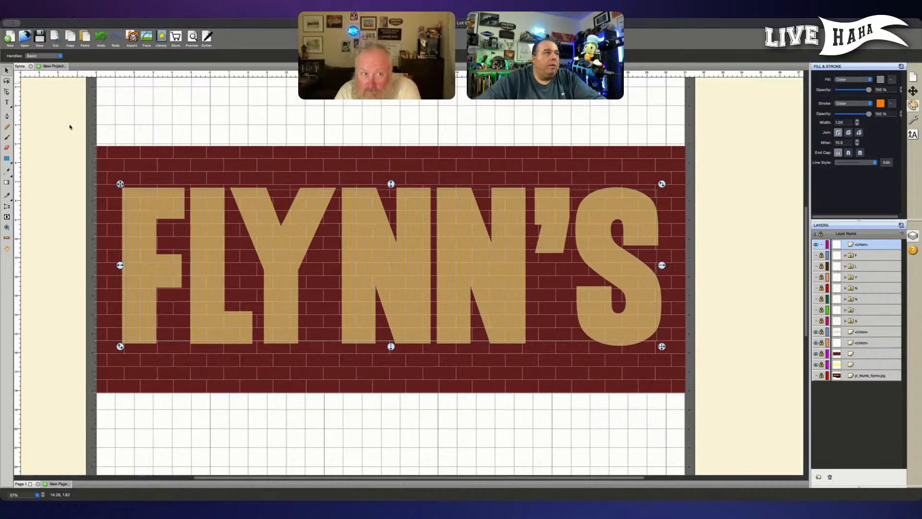
{"action": "left_click", "coordinate": [390, 137]}
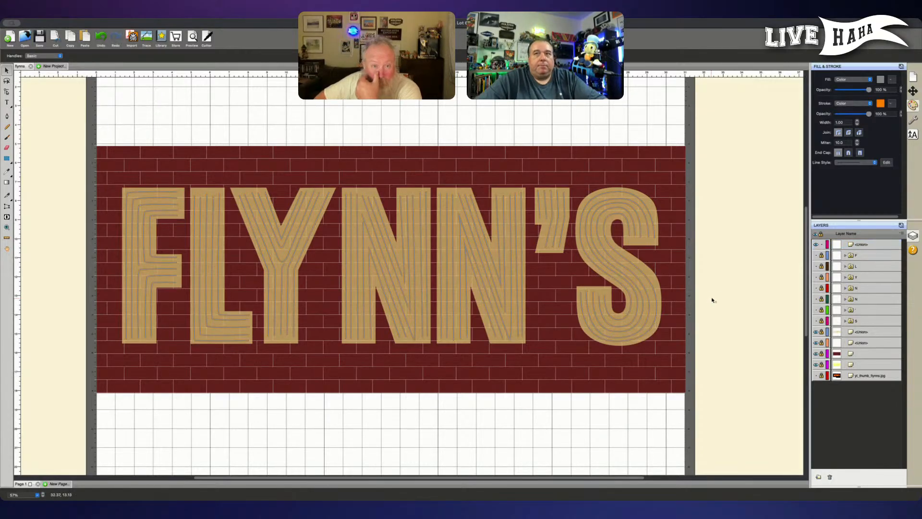
Step: Try to give the merged inline shape an orange fill and a stroke of None
{"action": "key", "text": "super+Tab"}
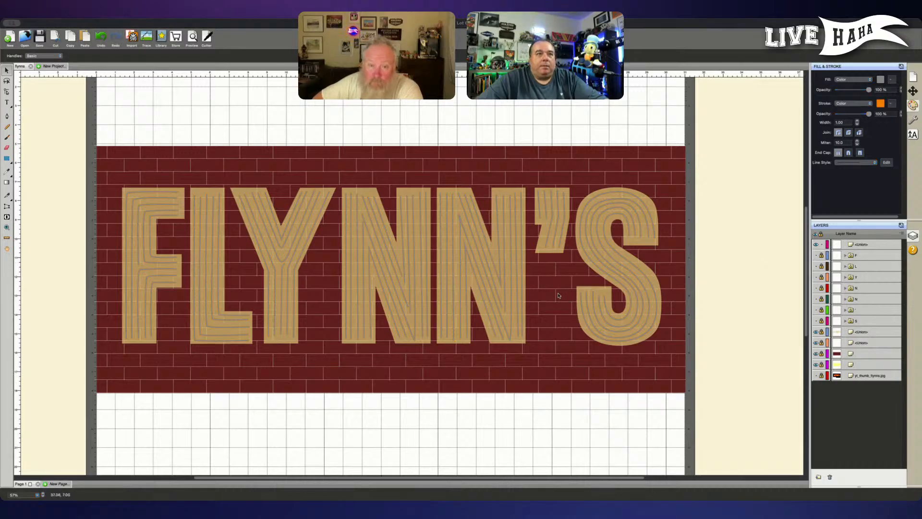
{"action": "left_click", "coordinate": [585, 321]}
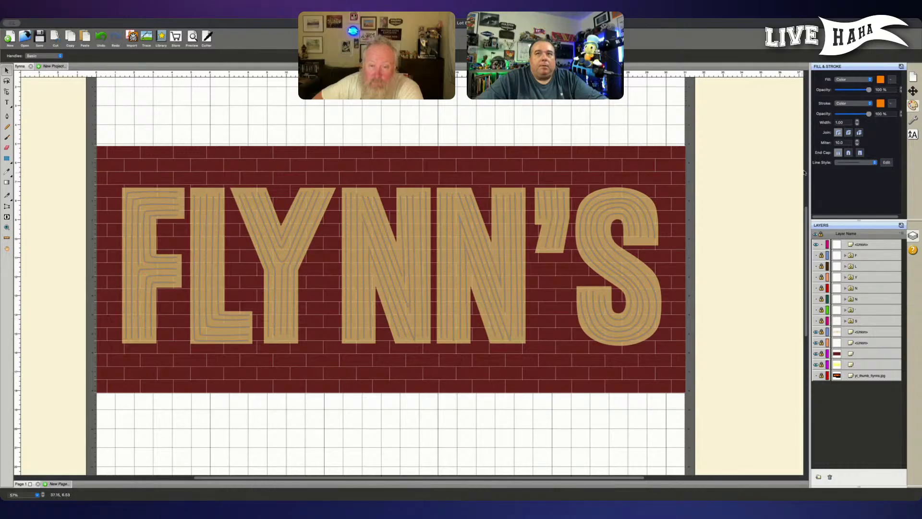
{"action": "left_click", "coordinate": [869, 106]}
{"action": "left_click", "coordinate": [855, 97]}
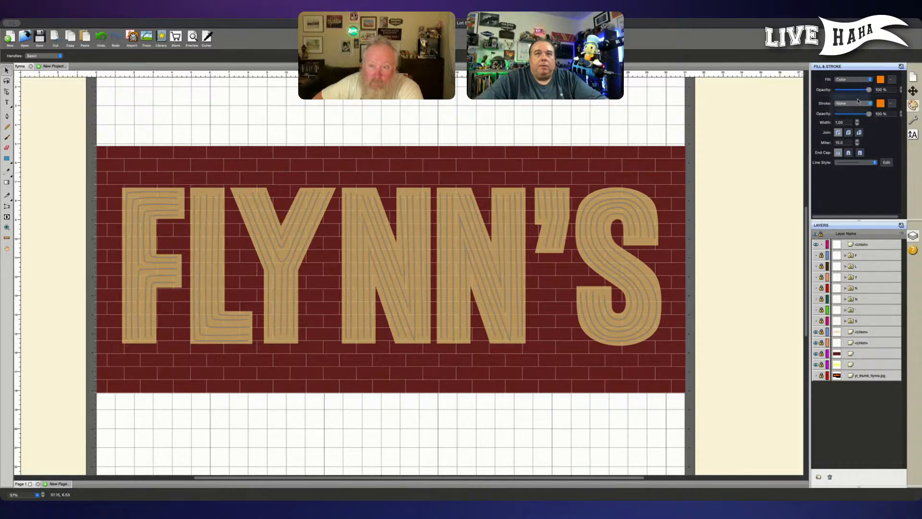
Step: Give the merged inline shape an orange fill and a stroke of None
{"action": "left_click", "coordinate": [866, 244]}
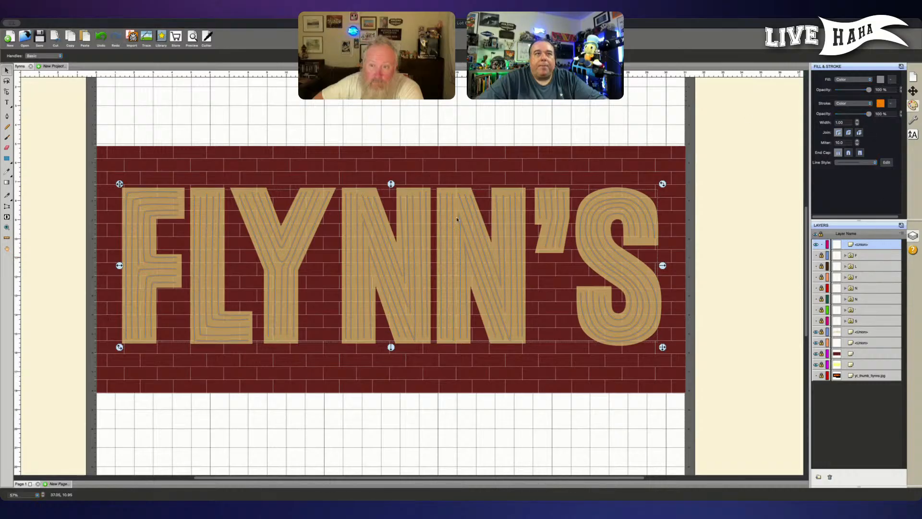
{"action": "left_click", "coordinate": [585, 319]}
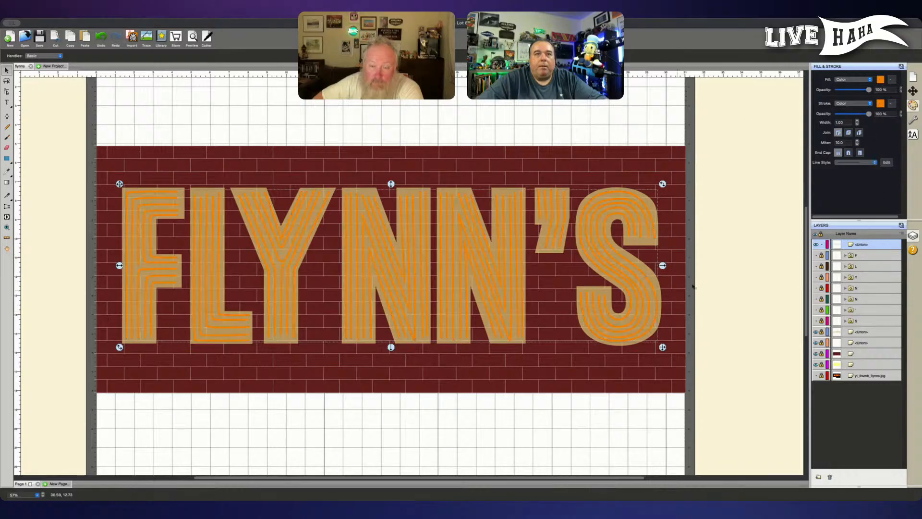
{"action": "left_click", "coordinate": [864, 107]}
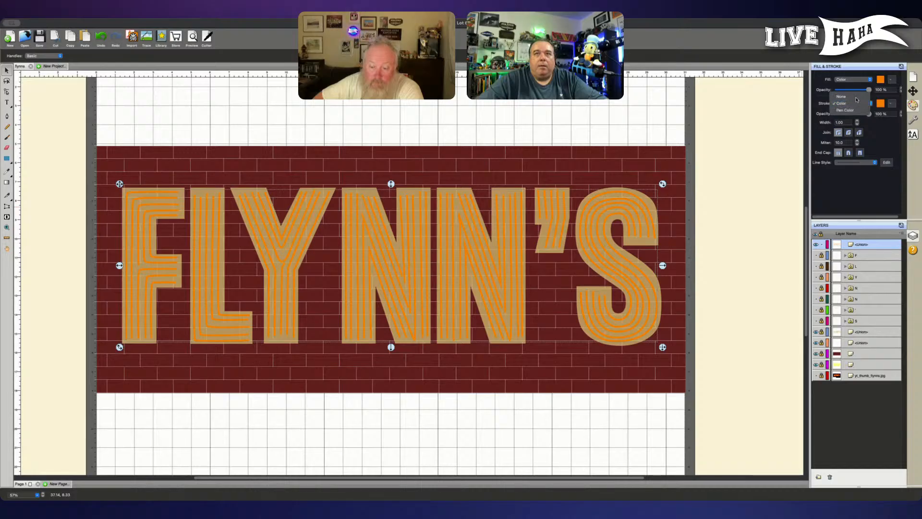
{"action": "left_click", "coordinate": [853, 97]}
{"action": "left_click", "coordinate": [739, 258]}
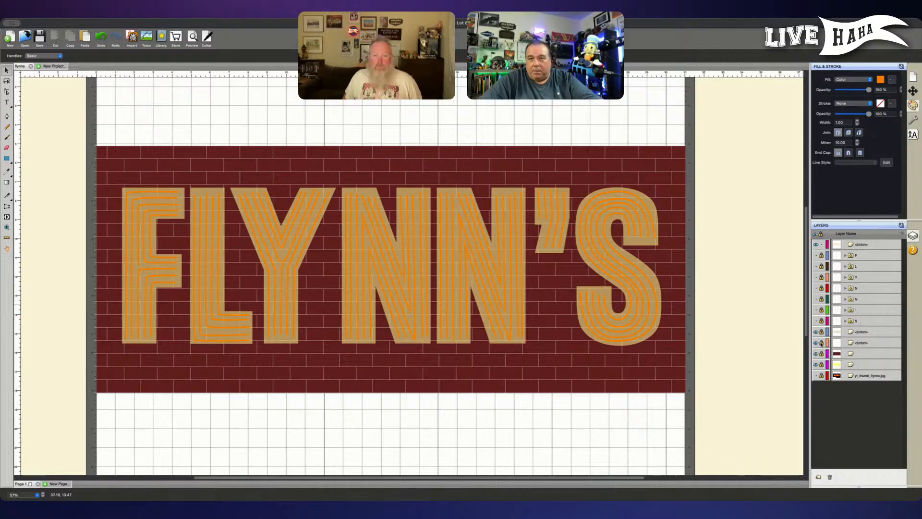
Step: Unlock and duplicate the brick mortar-line layer, keeping the original hidden directly beneath the copy as a backup
{"action": "left_click", "coordinate": [872, 346]}
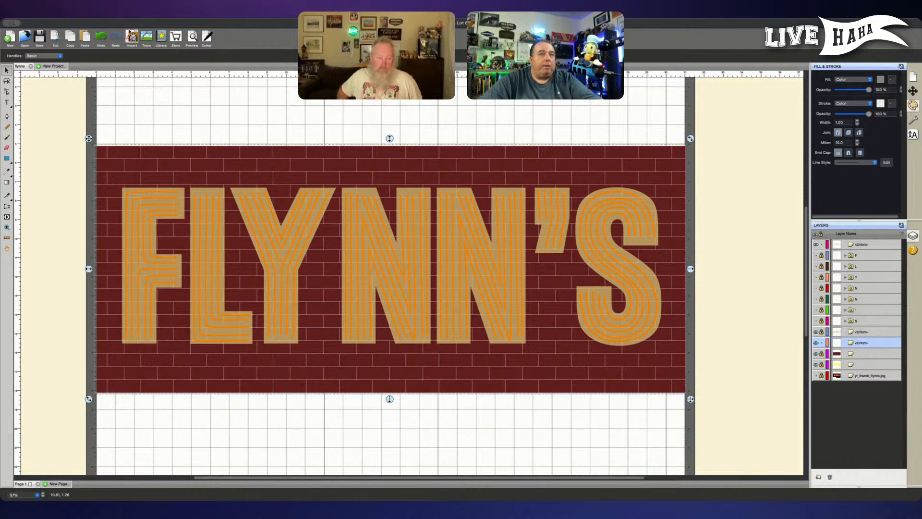
{"action": "left_click", "coordinate": [901, 234]}
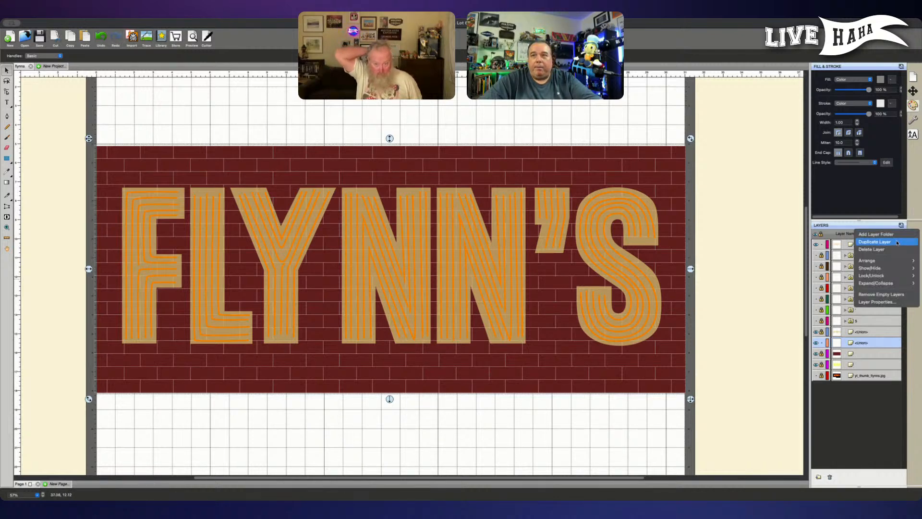
{"action": "left_click", "coordinate": [900, 242]}
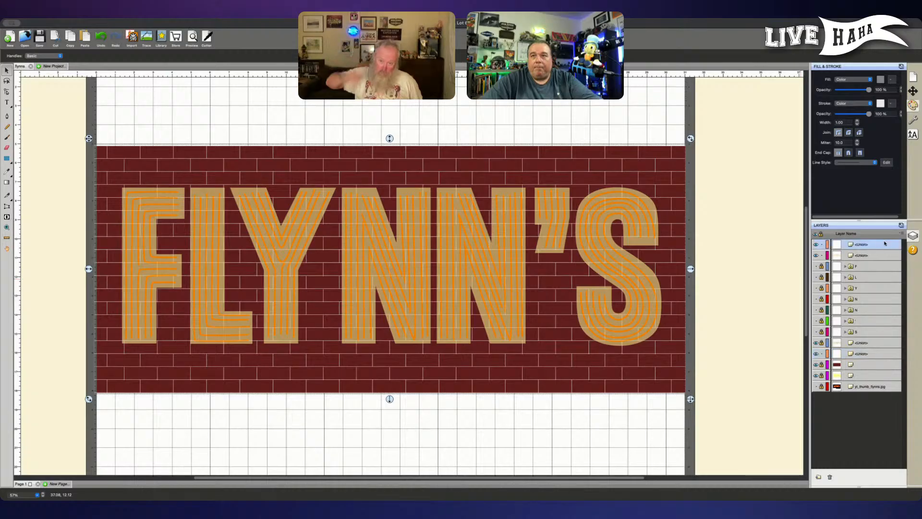
{"action": "left_click_drag", "start_coordinate": [875, 244], "coordinate": [849, 351]}
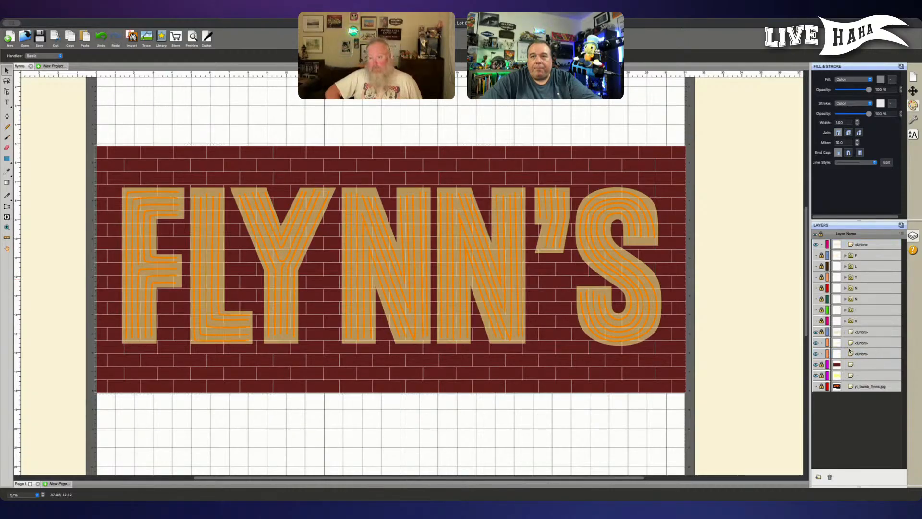
{"action": "left_click", "coordinate": [815, 353]}
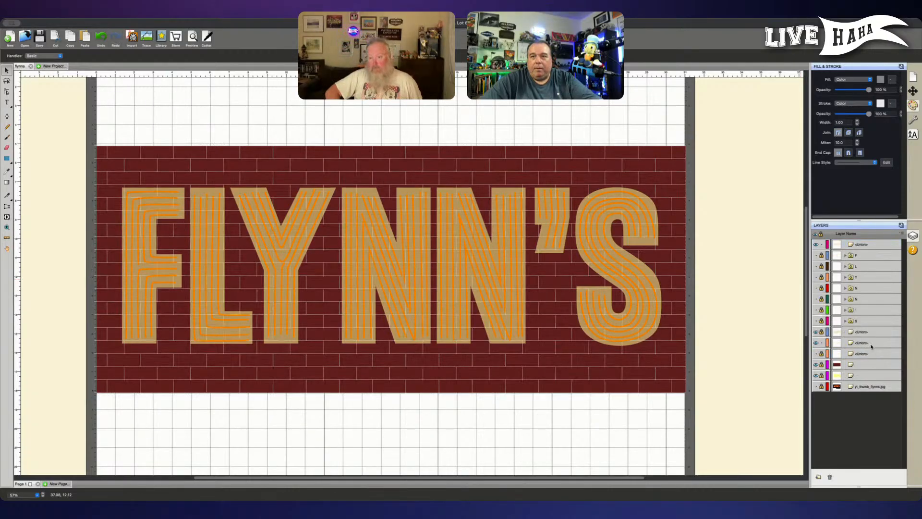
Step: Expand the strokes of the visible mortar-line copy into outlined bands
{"action": "left_click", "coordinate": [872, 344]}
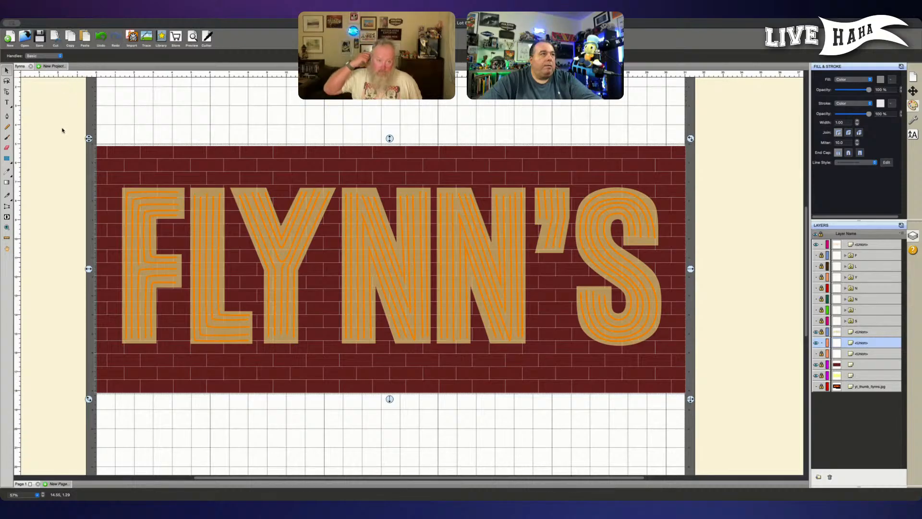
{"action": "left_click", "coordinate": [472, 104]}
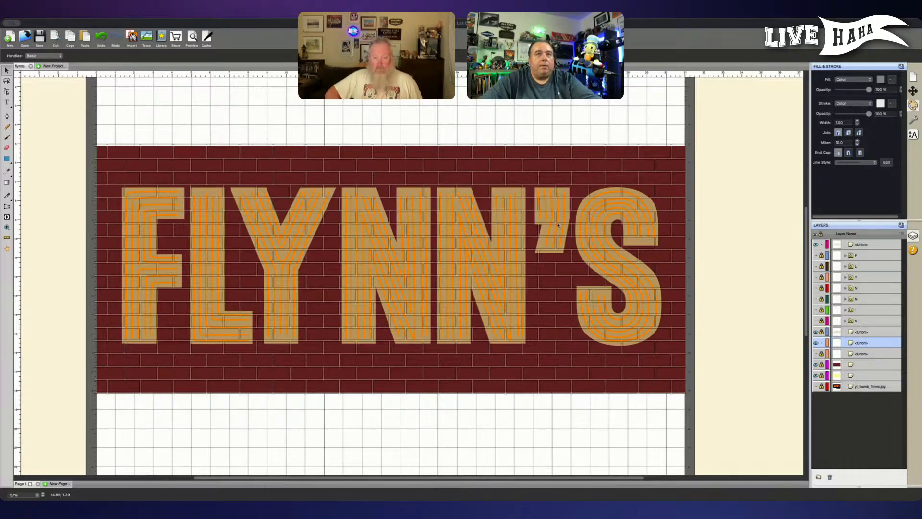
{"action": "key", "text": "super+plus"}
{"action": "key", "text": "super+plus"}
{"action": "key", "text": "super+plus"}
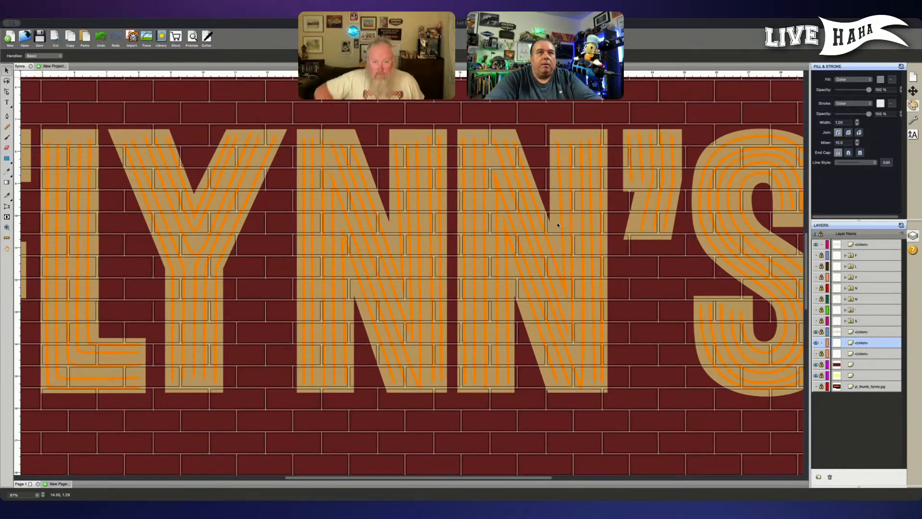
{"action": "key", "text": "super+minus"}
{"action": "key", "text": "super+minus"}
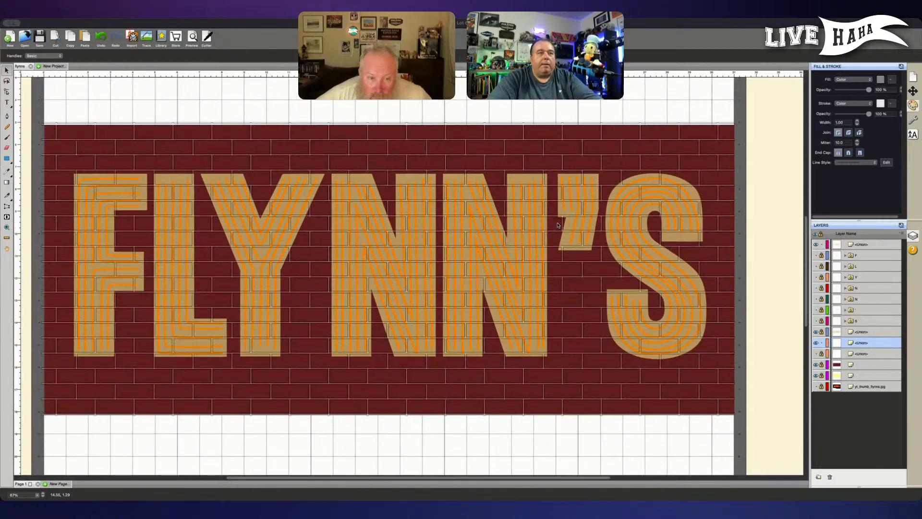
{"action": "key", "text": "super+minus"}
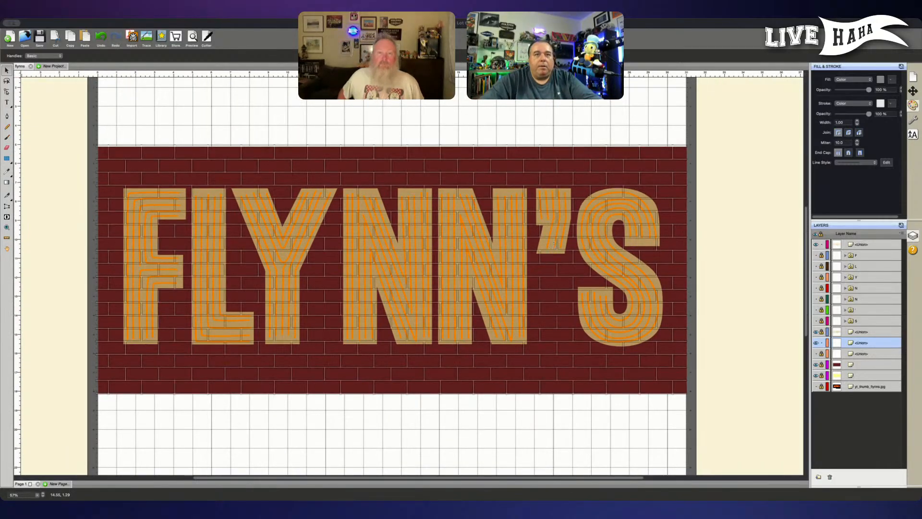
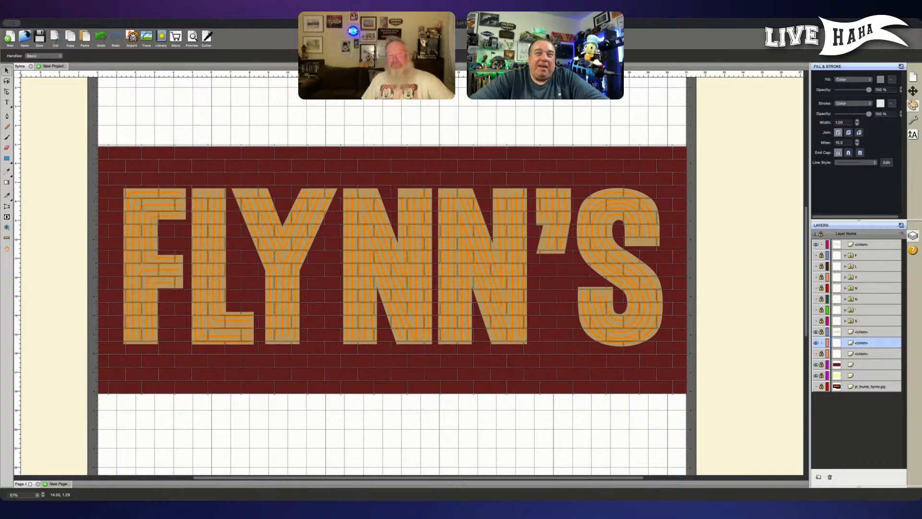
{"action": "key", "text": "super+Tab"}
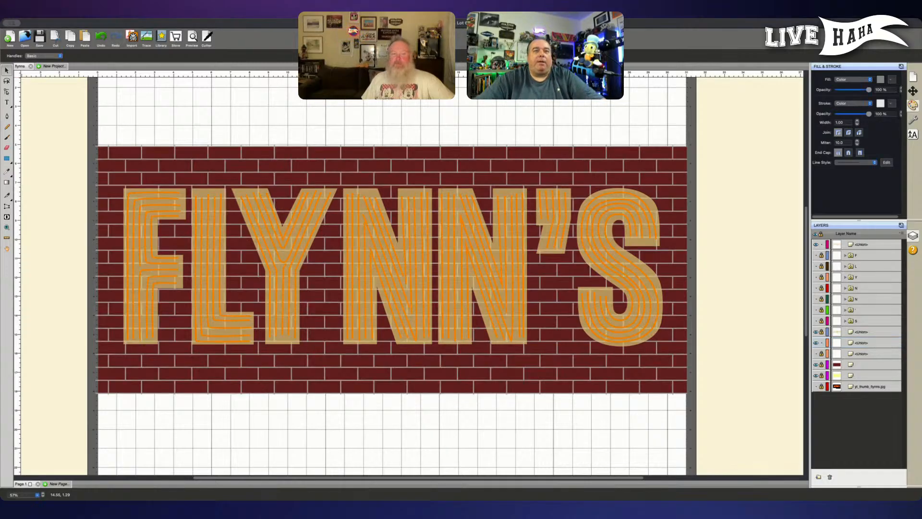
{"action": "left_click", "coordinate": [759, 346]}
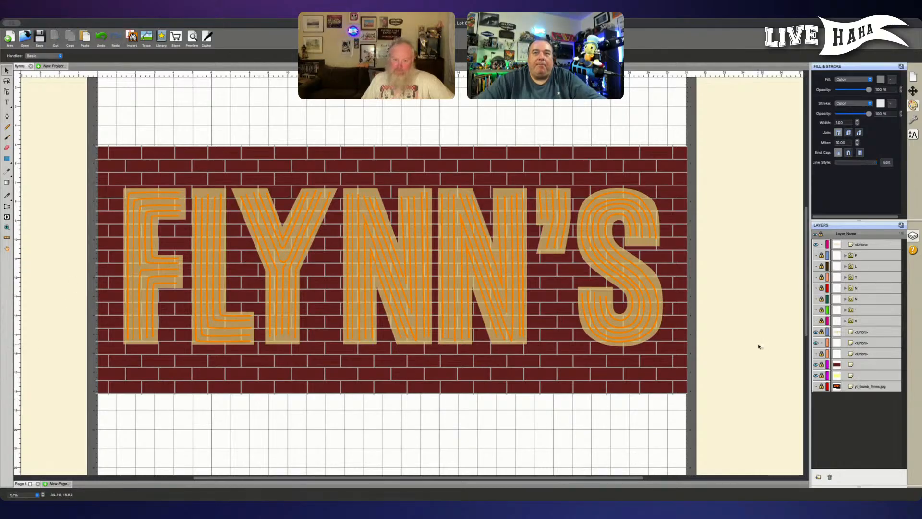
Step: Fill the outlined mortar bands with the same light colour as their stroke
{"action": "left_click", "coordinate": [879, 248]}
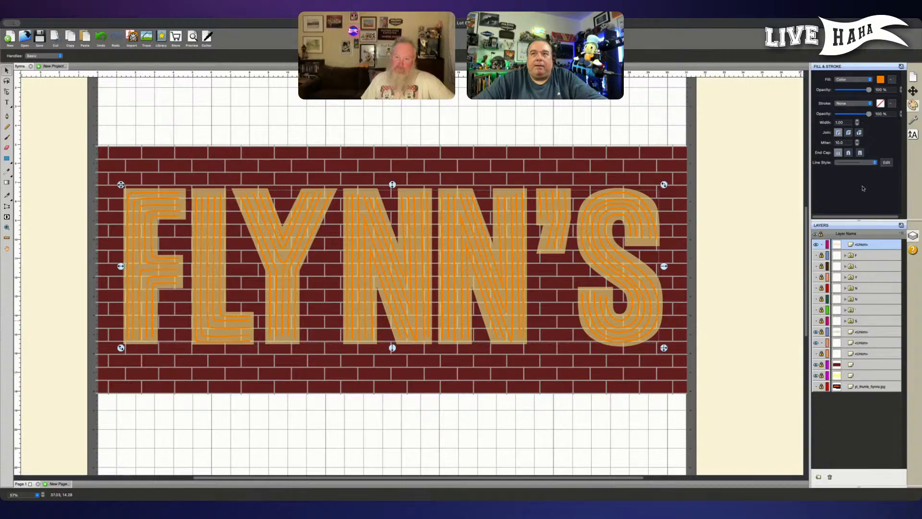
{"action": "left_click", "coordinate": [868, 342]}
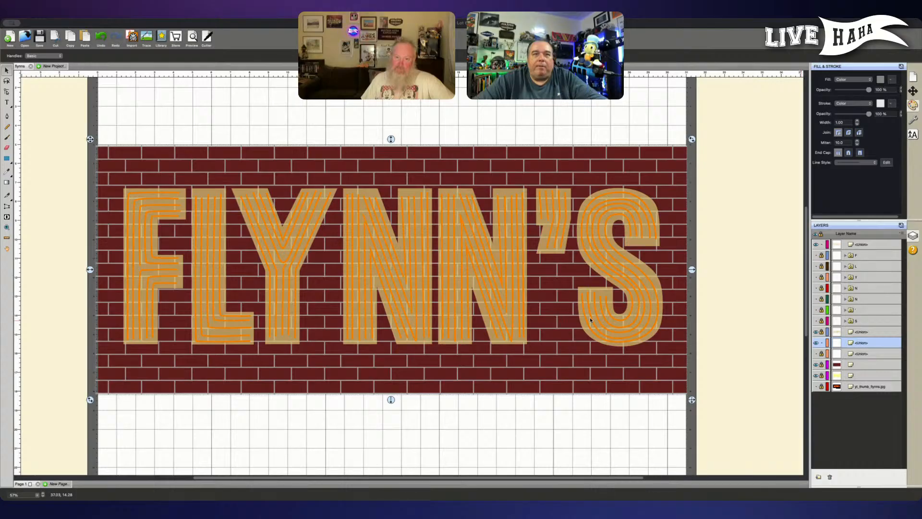
{"action": "left_click", "coordinate": [745, 322]}
{"action": "key", "text": "super+0"}
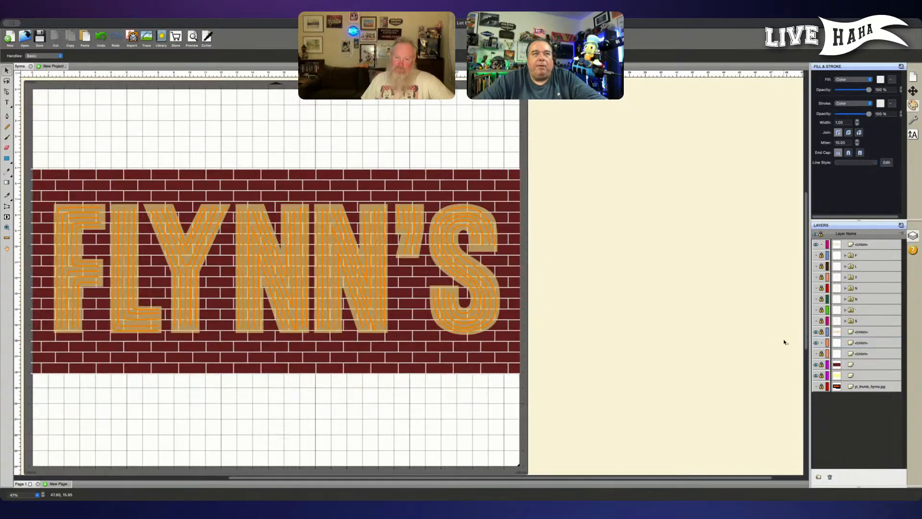
{"action": "key", "text": "super+plus"}
{"action": "key", "text": "super+plus"}
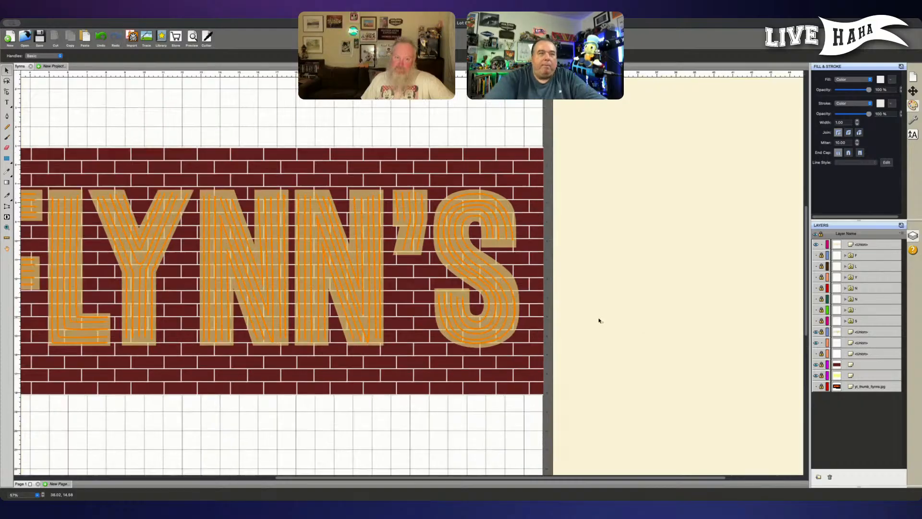
{"action": "scroll", "coordinate": [576, 297], "scroll_direction": "left", "scroll_amount": 5}
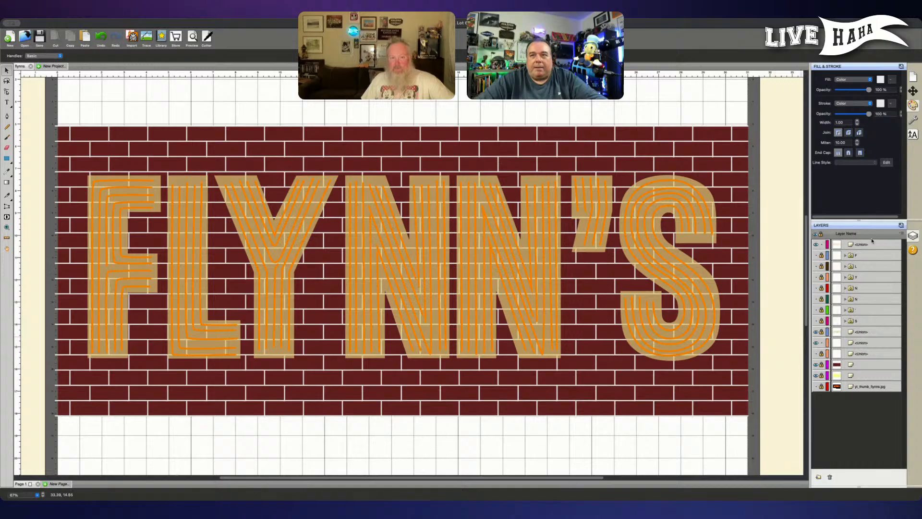
{"action": "left_click", "coordinate": [873, 344]}
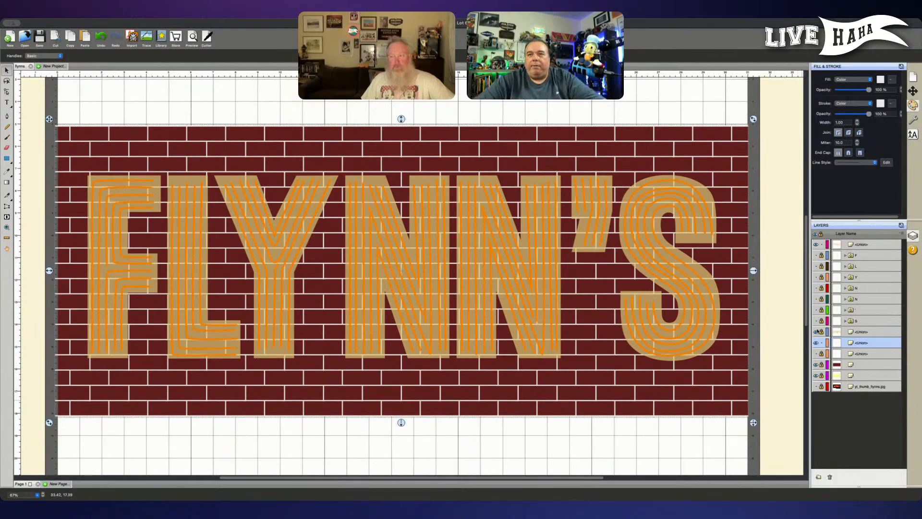
Step: Unlock the tan FLYNN'S letter background shape and raise its fill opacity to 100 %
{"action": "left_click", "coordinate": [860, 332]}
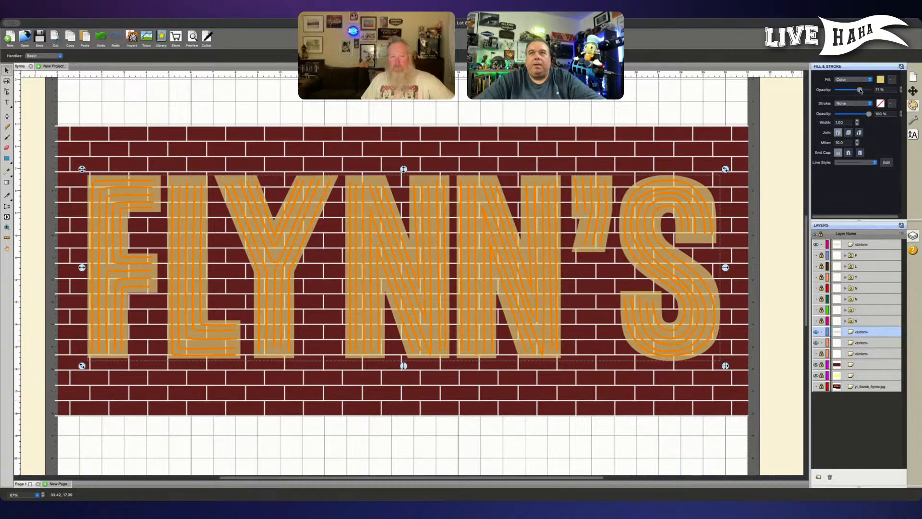
{"action": "left_click_drag", "start_coordinate": [860, 90], "coordinate": [870, 90]}
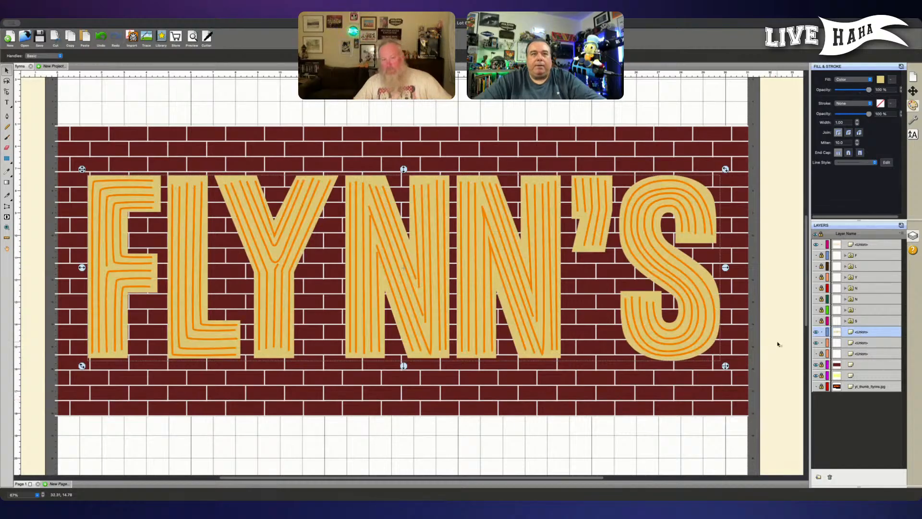
{"action": "left_click", "coordinate": [778, 341]}
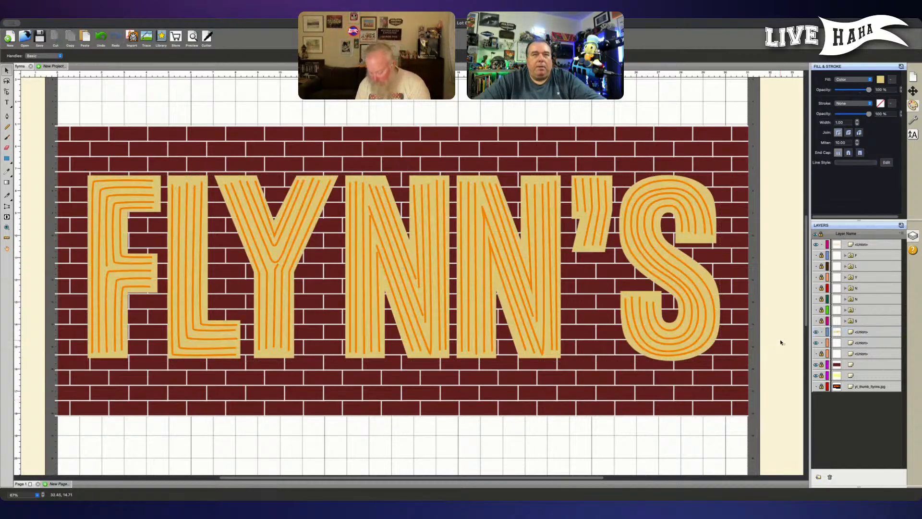